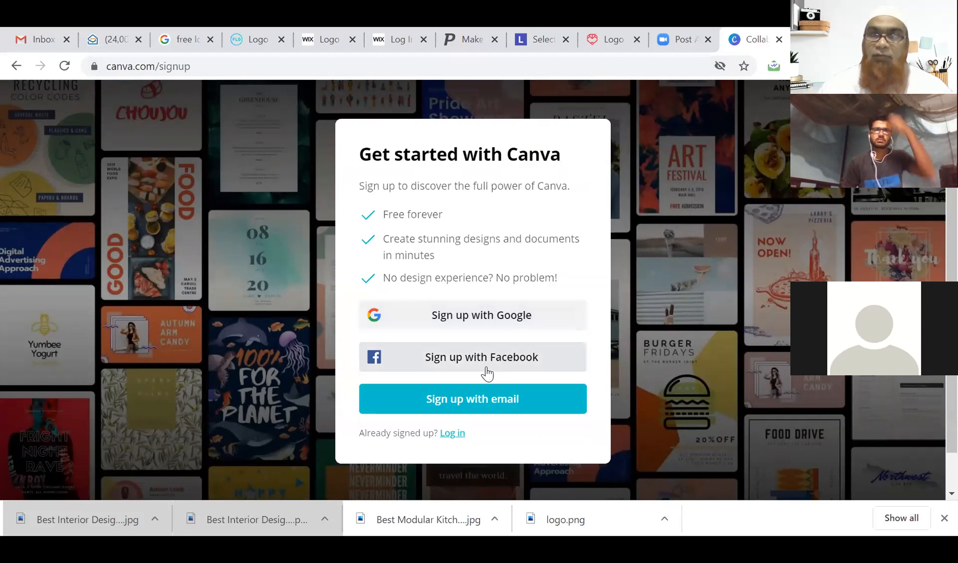
Pass over the Google option and choose to sign up with an e-mail address.
left_click(476, 317)
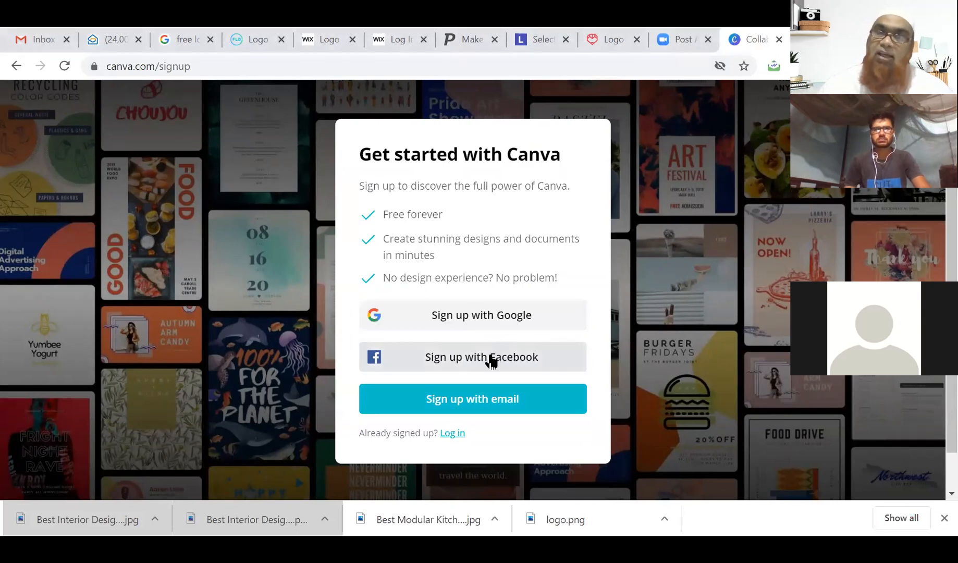
left_click(470, 410)
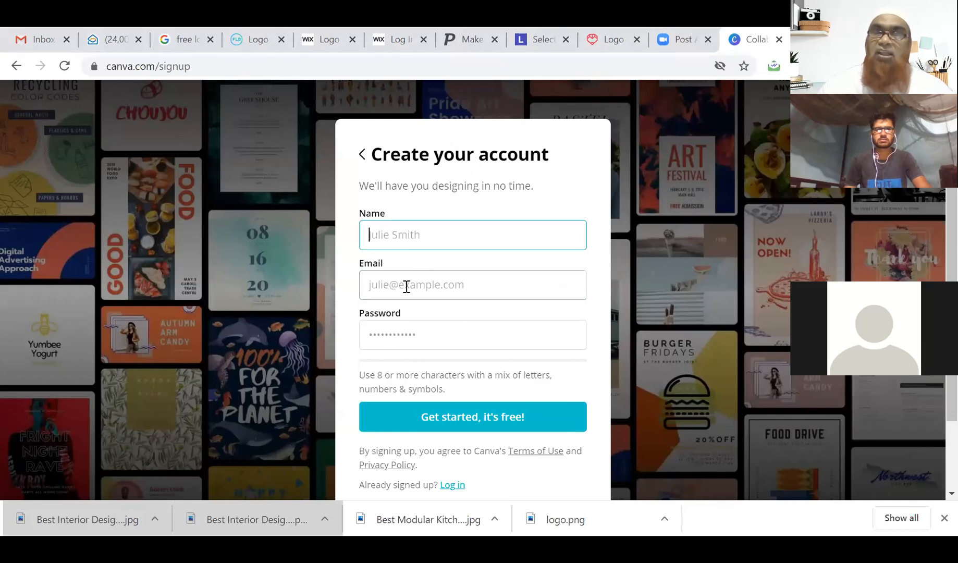
Fill in the sign-up form with the account holder's name, saved e-mail and a password.
left_click(426, 337)
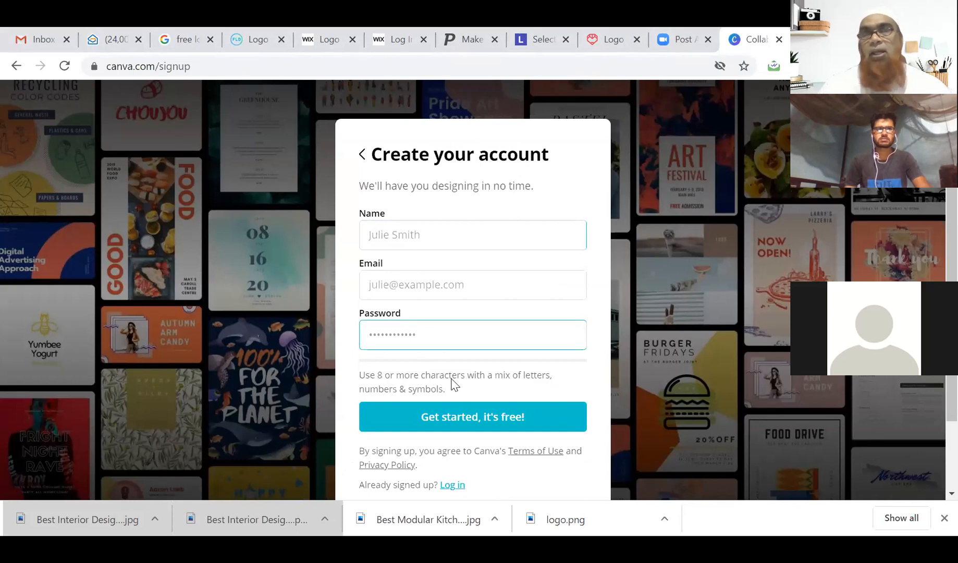
left_click(445, 240)
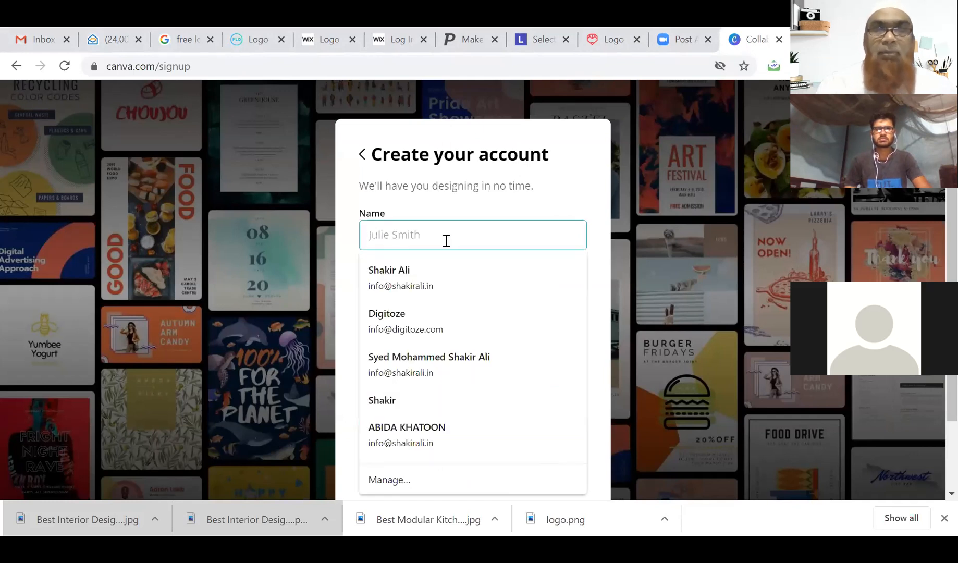
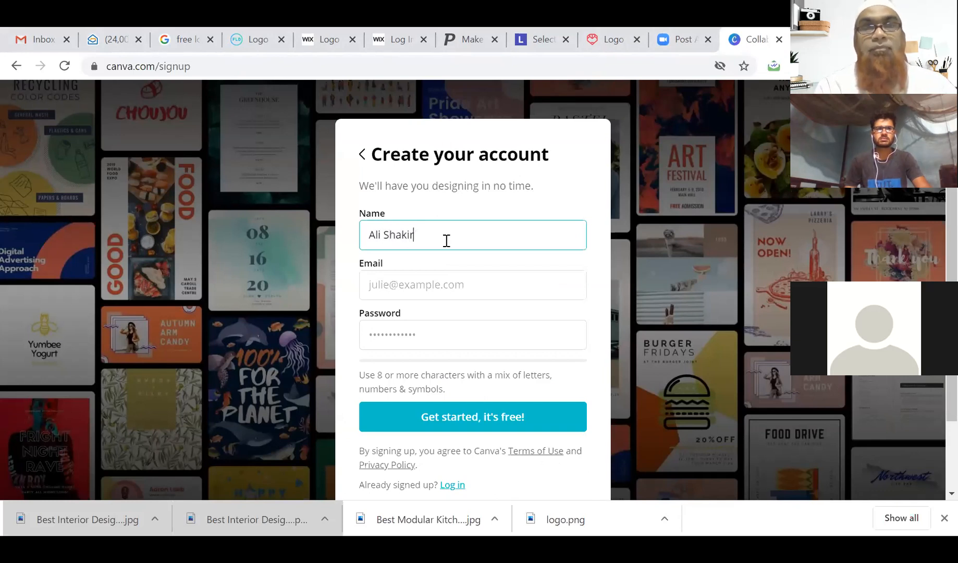
left_click(444, 285)
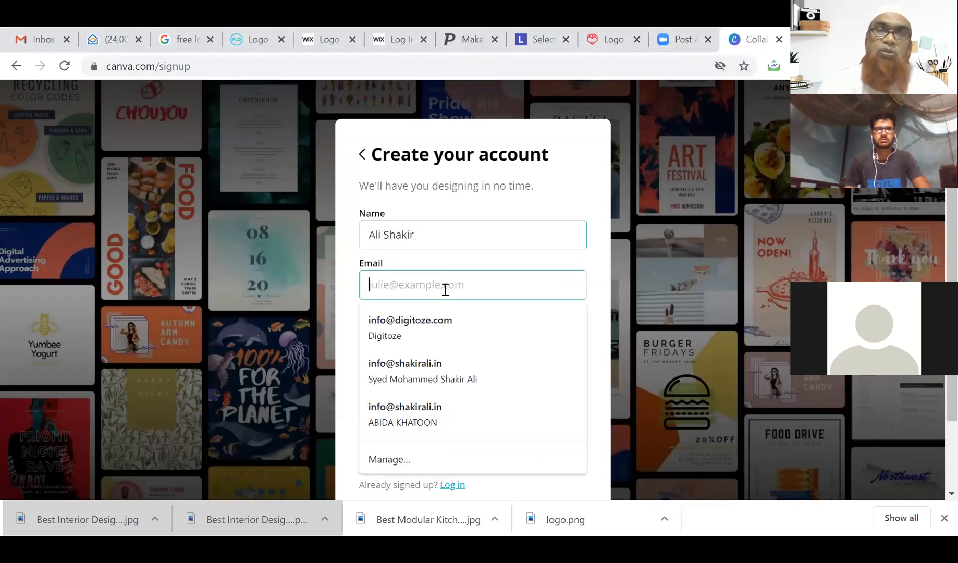
type("al")
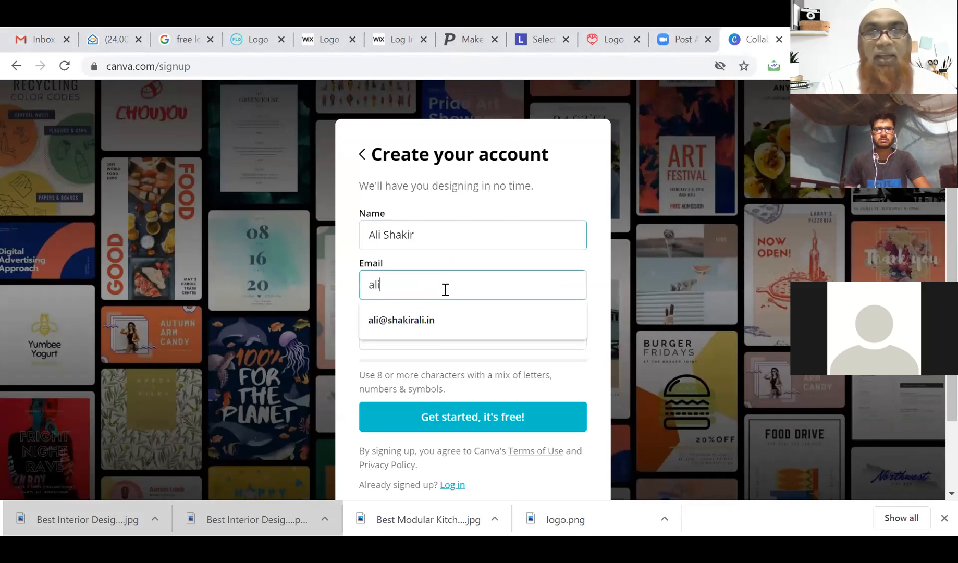
type("i")
left_click(441, 315)
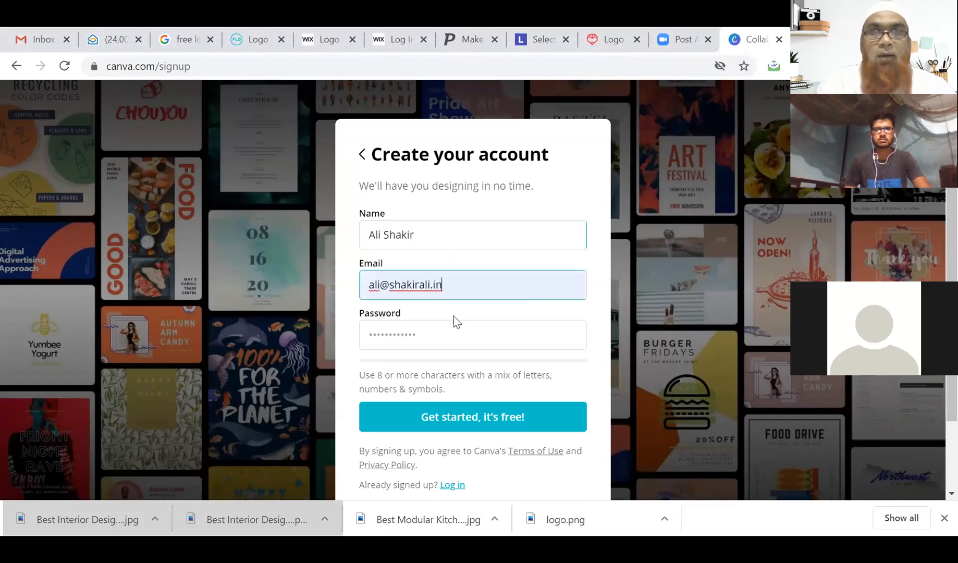
left_click(458, 330)
type("•")
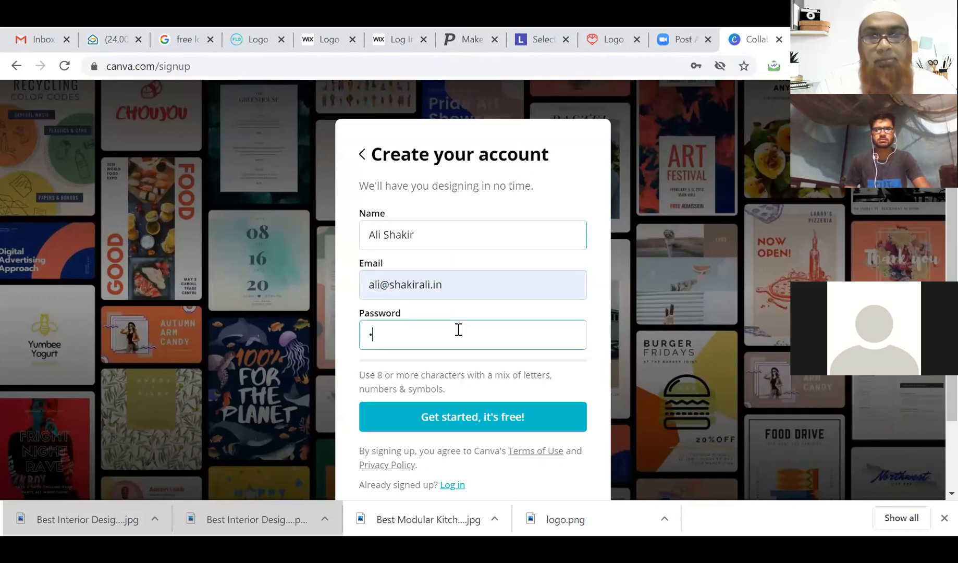
type("•••••••••")
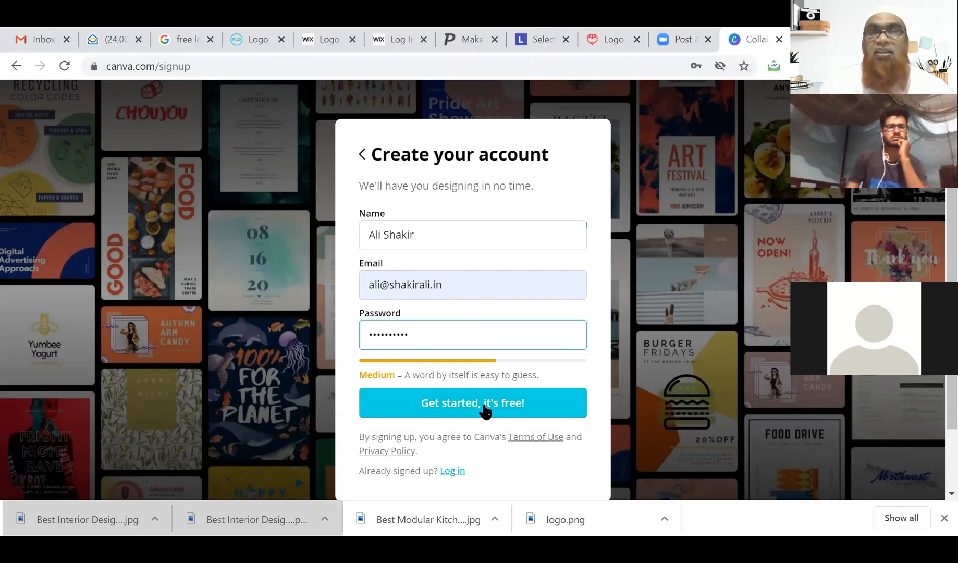
Submit the sign-up, find the e-mail already registered, and switch to logging in.
left_click(484, 411)
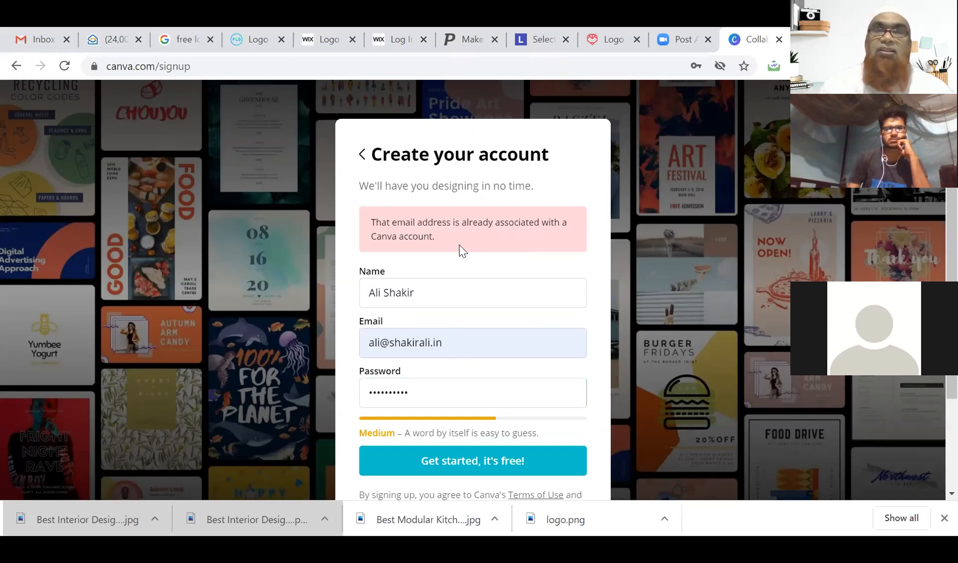
scroll(489, 349, "down", 2)
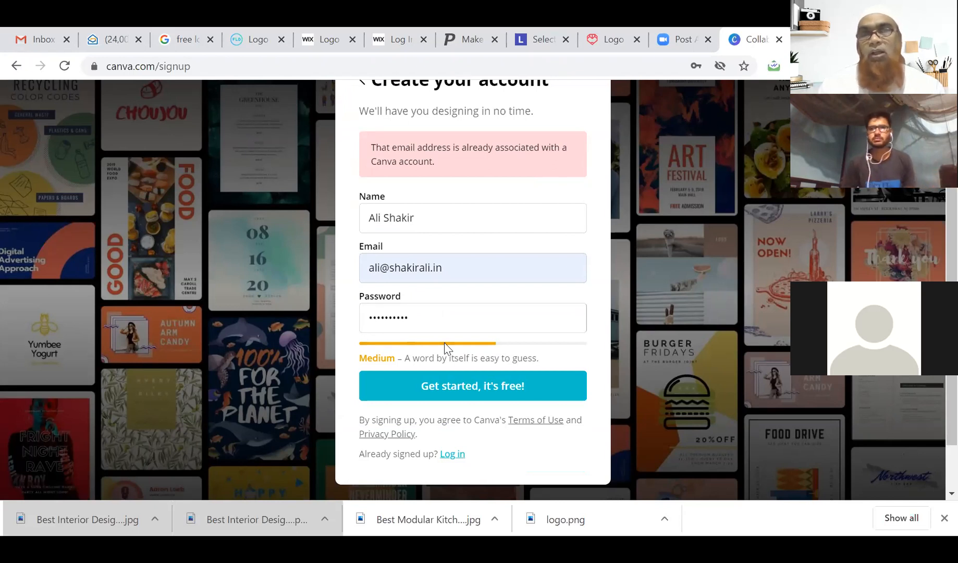
left_click(450, 454)
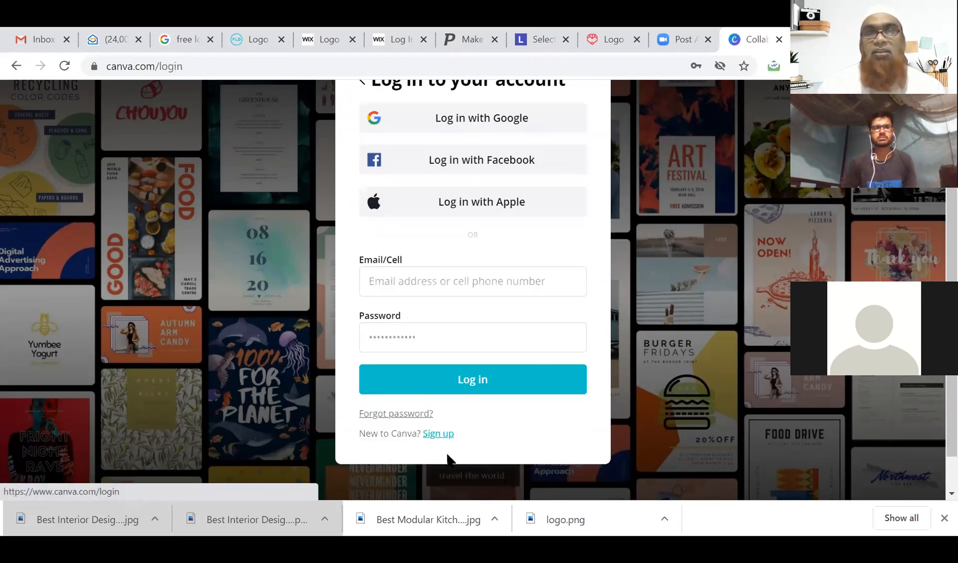
Log in with the saved e-mail address and the account password.
left_click(423, 281)
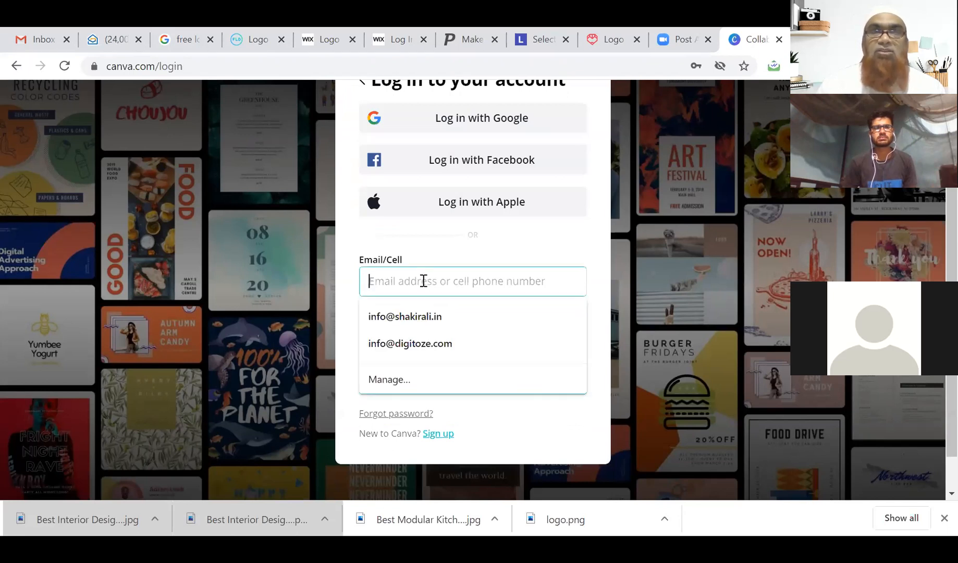
left_click(426, 316)
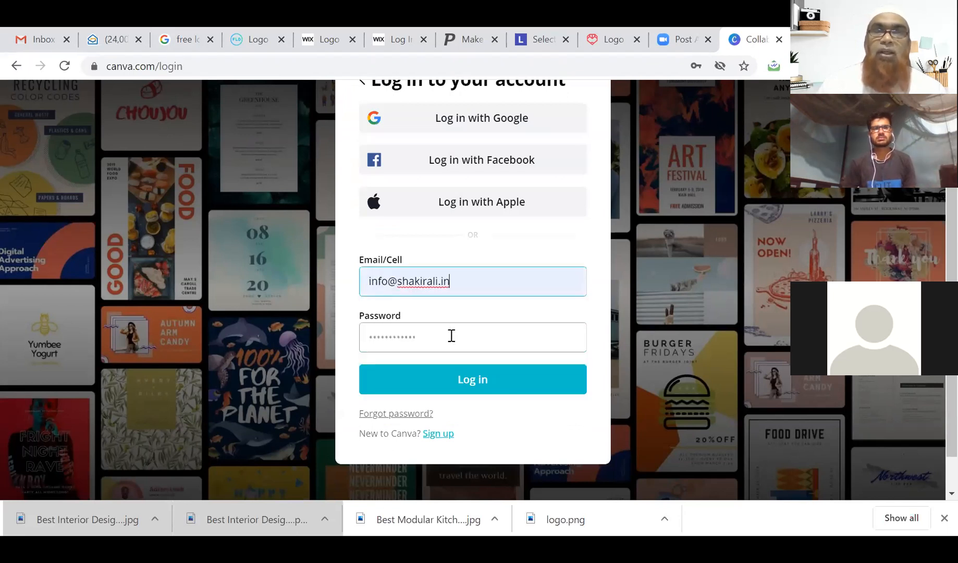
left_click(446, 342)
type("••••••••")
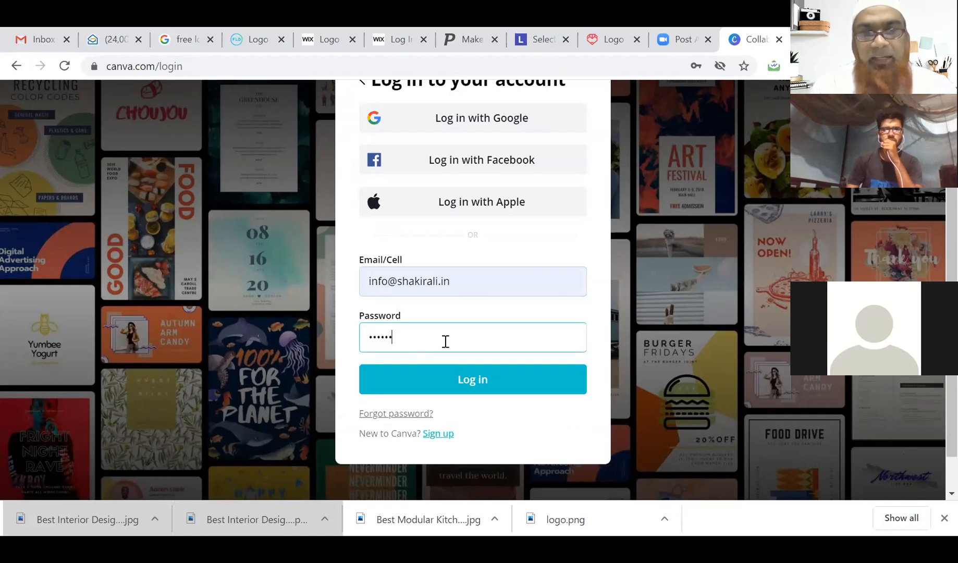
type("••")
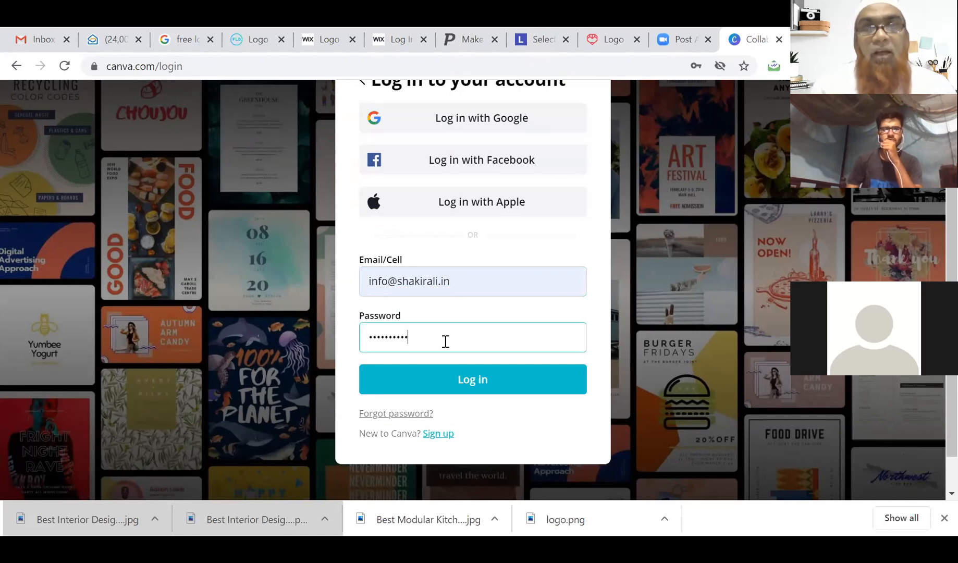
left_click(469, 382)
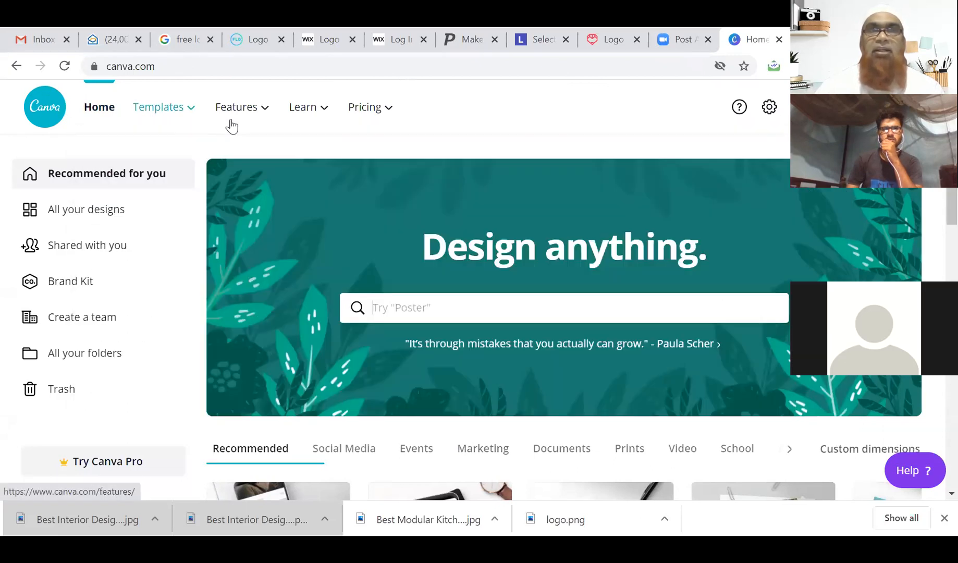
Start a new blank 500 × 500 px Logo design from the Create a design list.
mouse_move(238, 122)
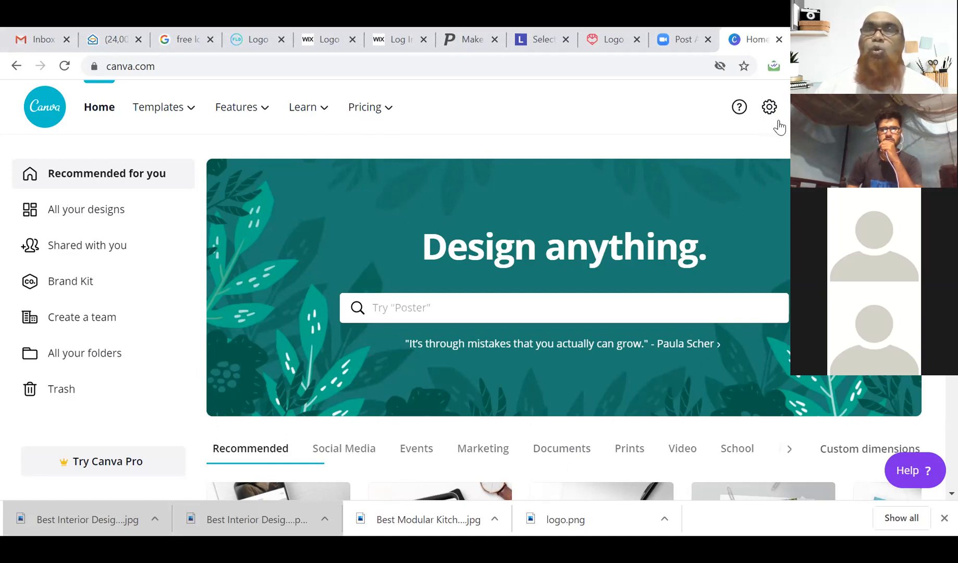
left_click(813, 107)
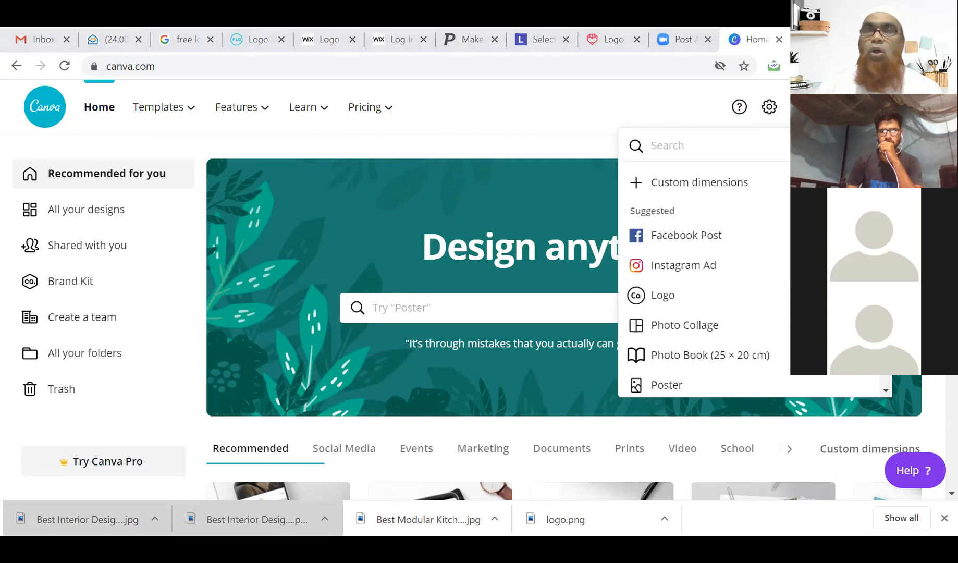
left_click(834, 107)
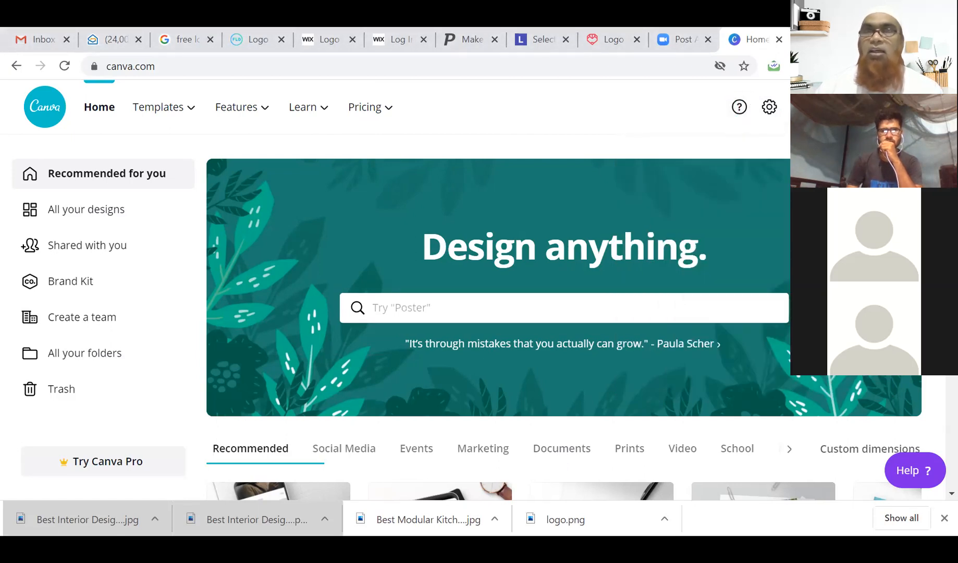
left_click(834, 107)
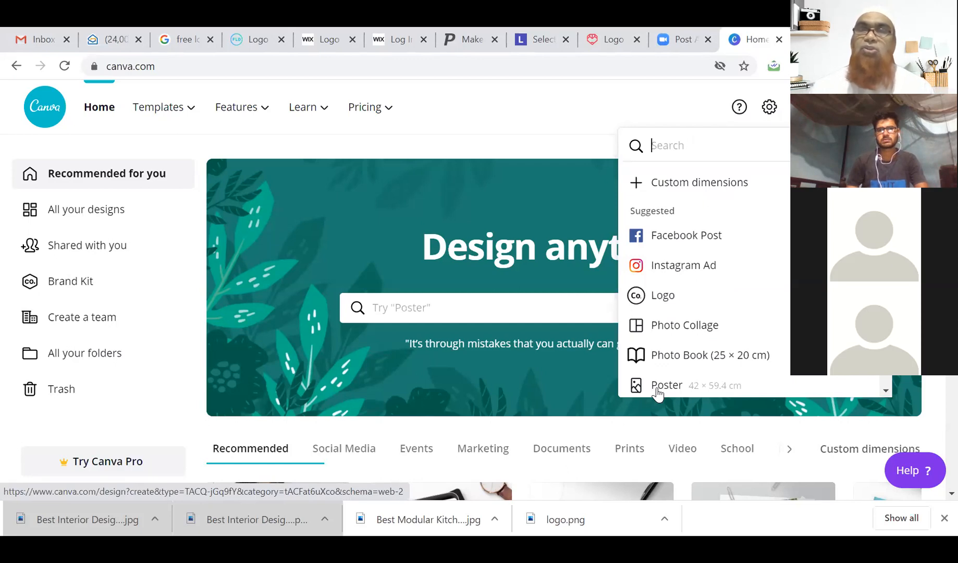
left_click(666, 301)
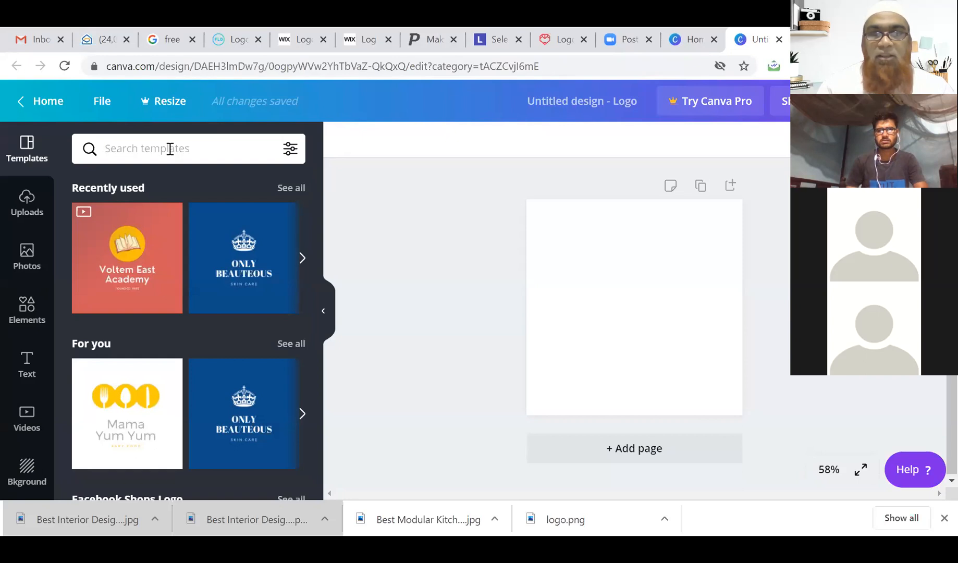
Search logo templates for 'kitchen', then 'food', and apply the Delish Dream Dish template.
type("kitchen")
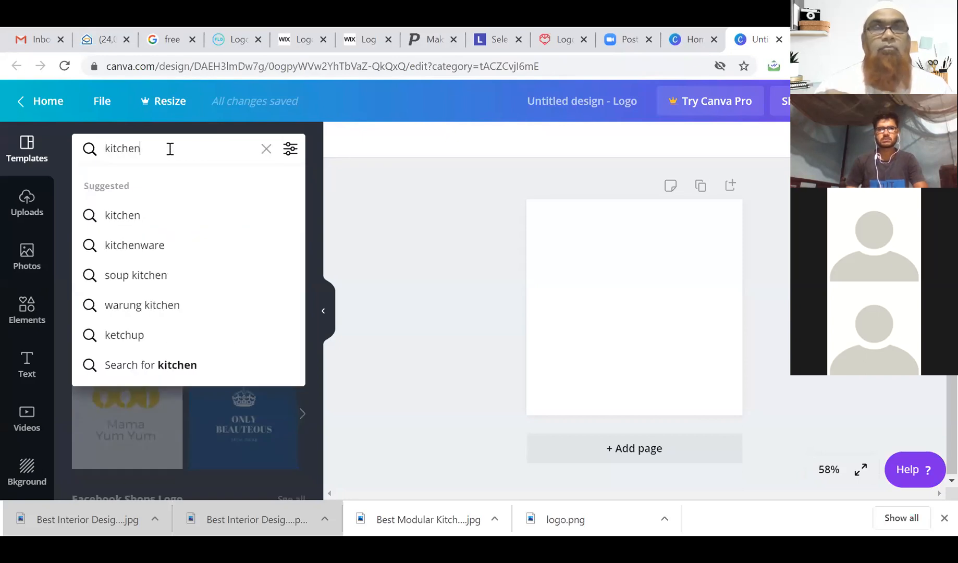
left_click(128, 225)
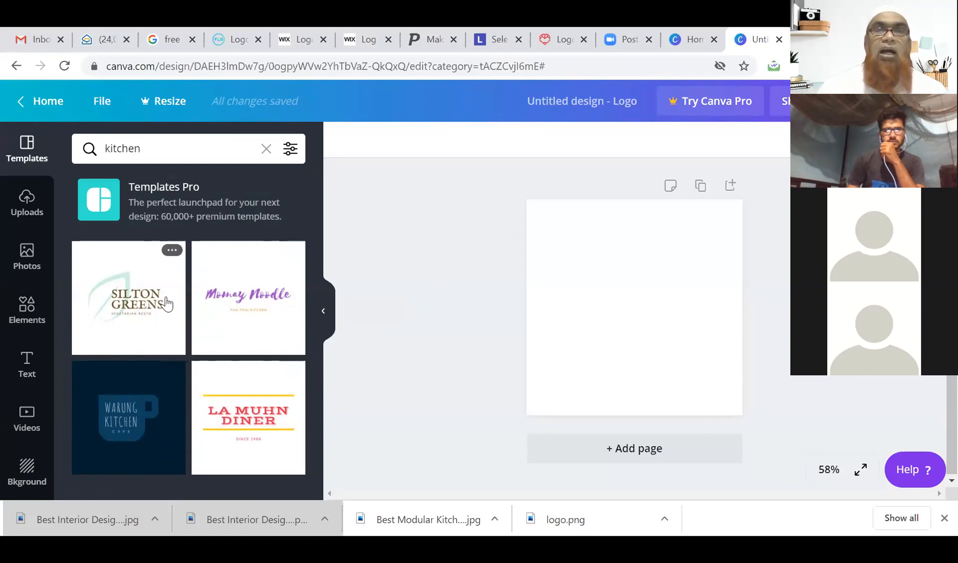
left_click(183, 146)
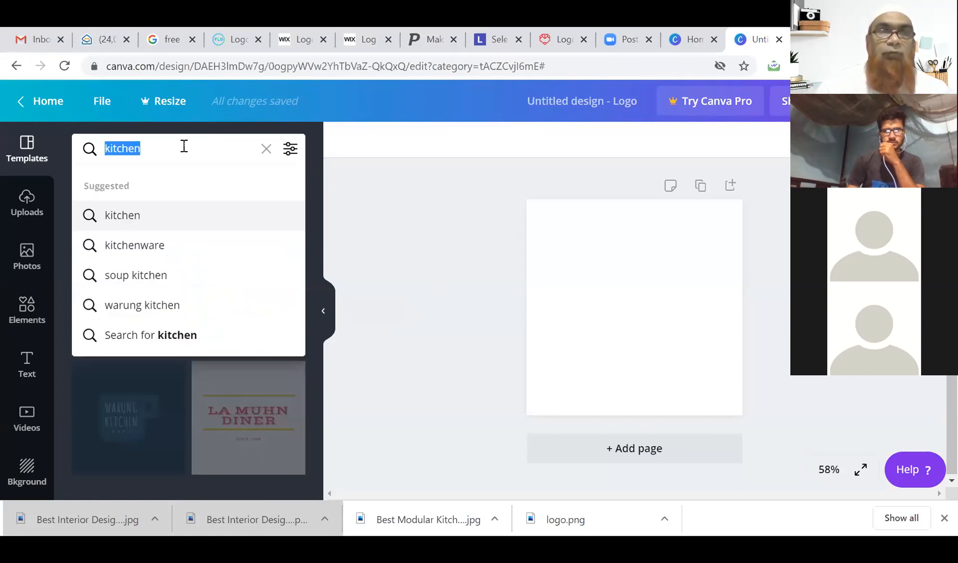
type("food")
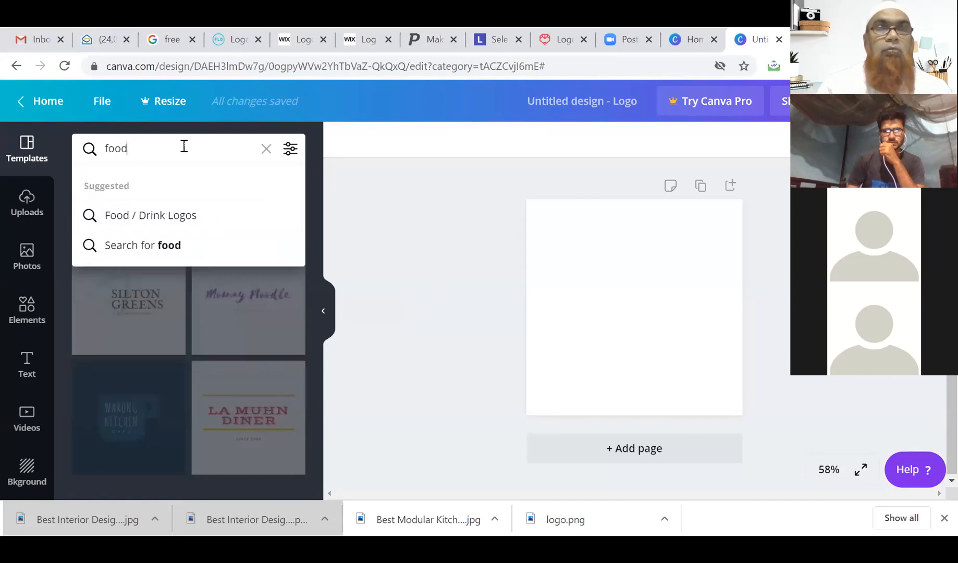
left_click(167, 243)
scroll(246, 356, "down", 4)
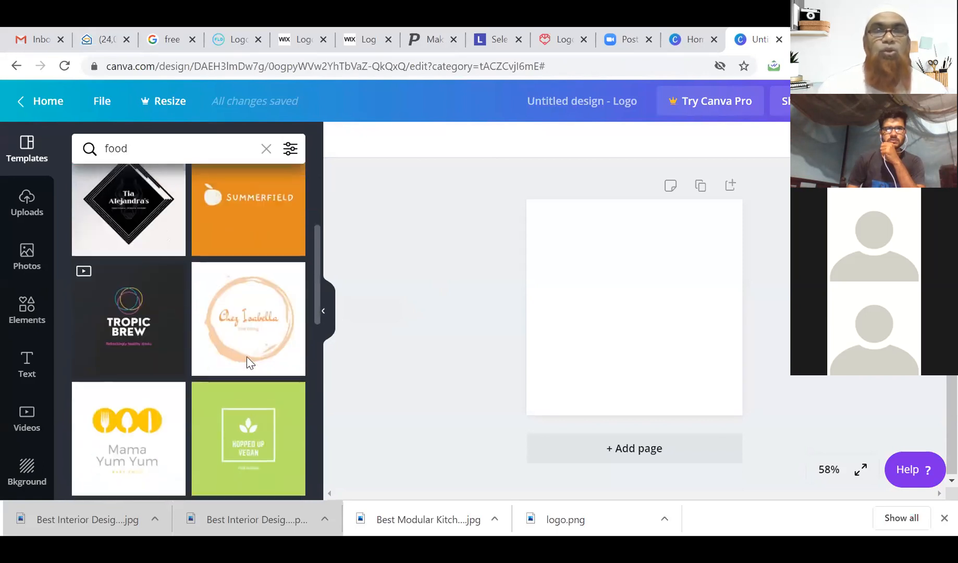
scroll(247, 362, "down", 6)
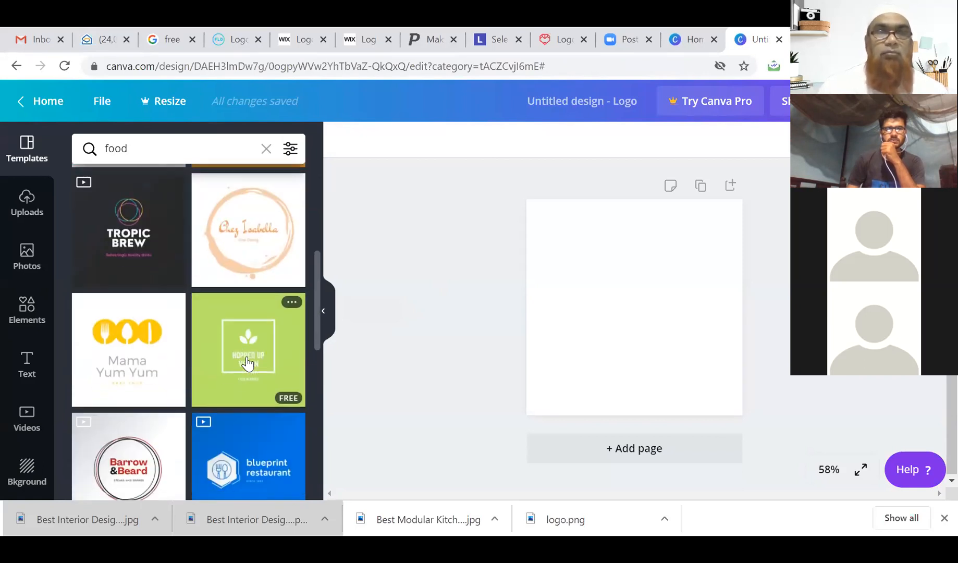
scroll(247, 362, "down", 4)
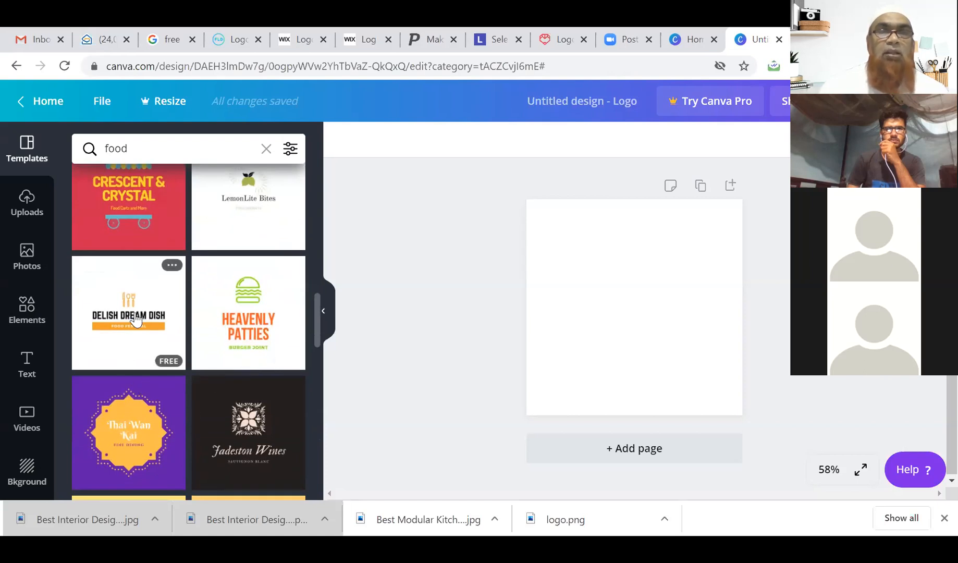
left_click(135, 319)
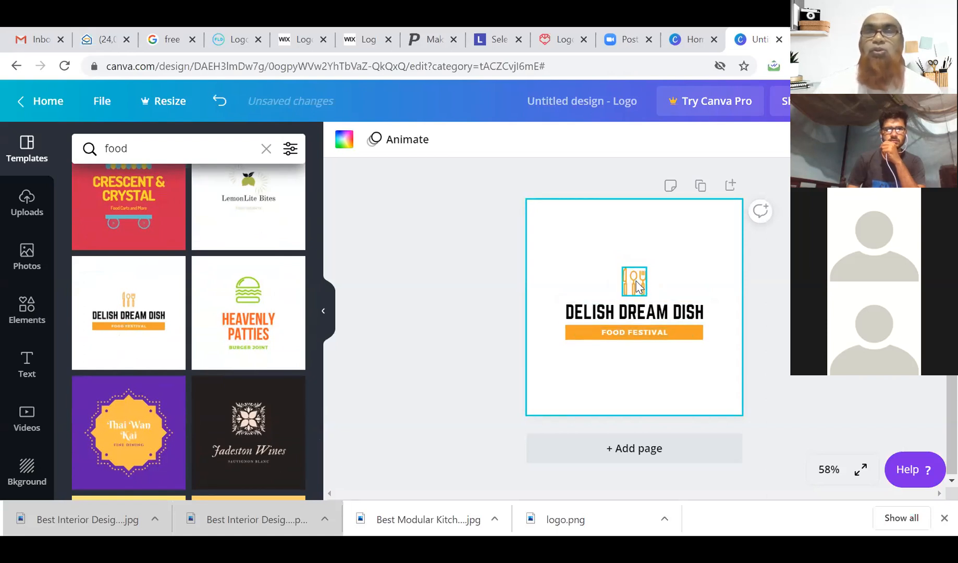
Keep the fork-and-spoon icon and change the title text to KOLKATTA SWEETS.
left_click(637, 285)
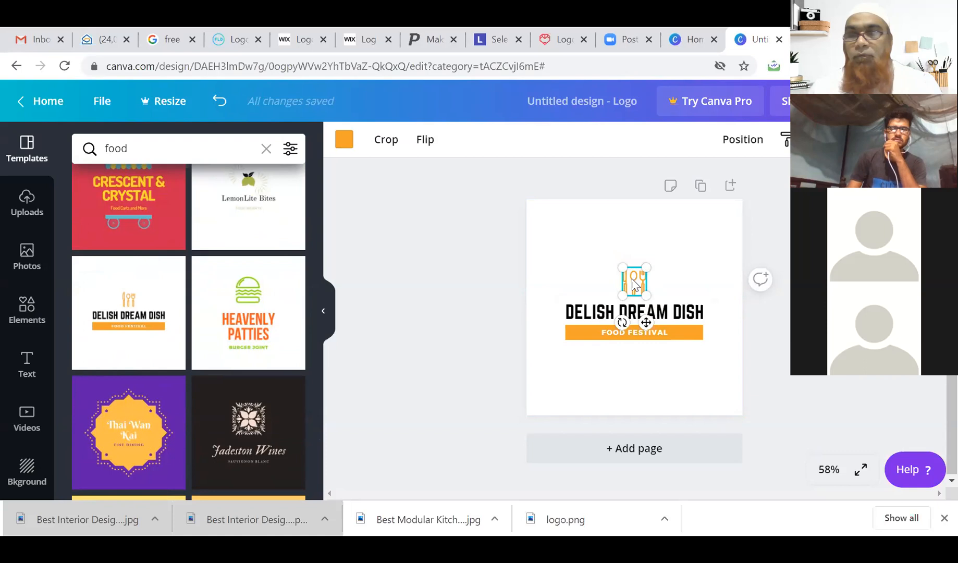
key("Delete")
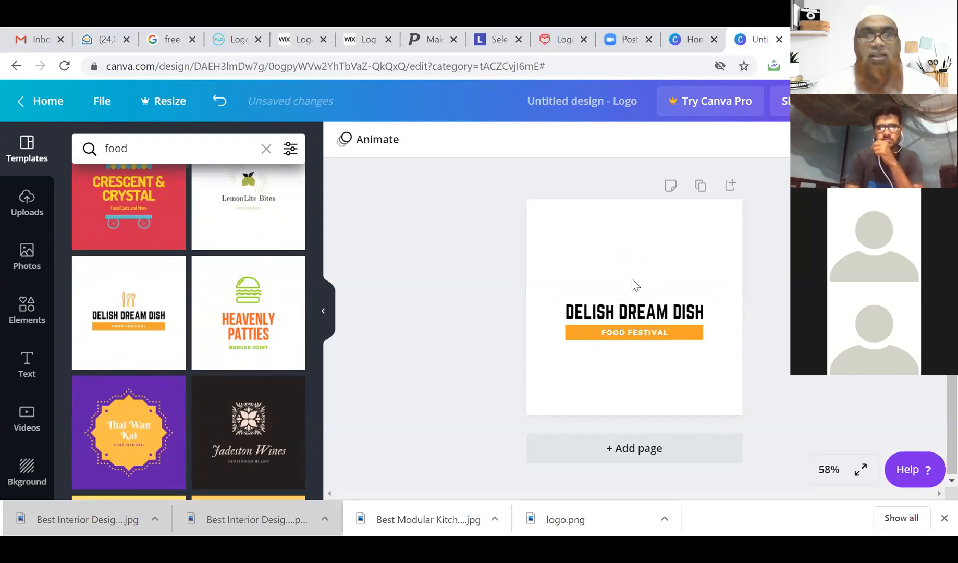
key("ctrl+z")
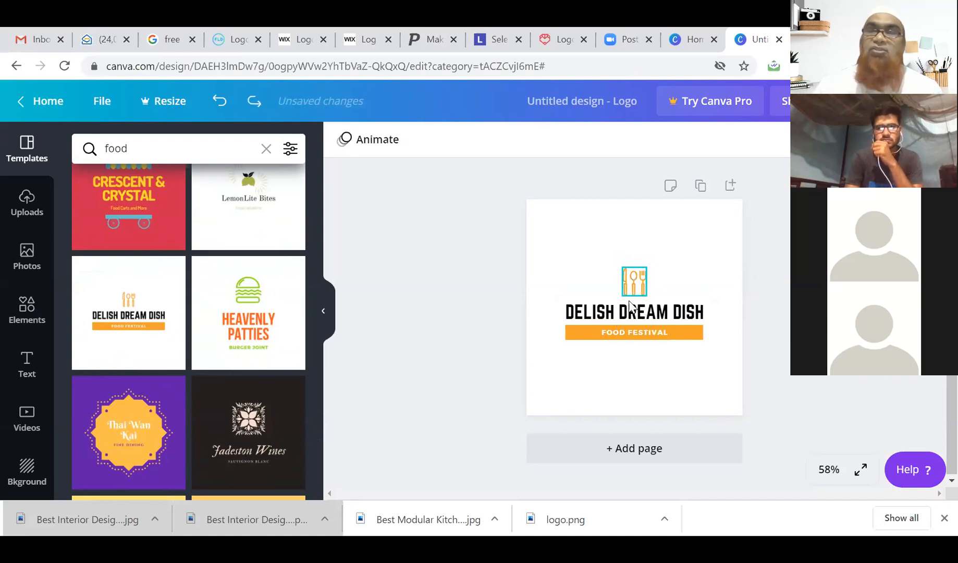
left_click(630, 318)
triple_click(632, 314)
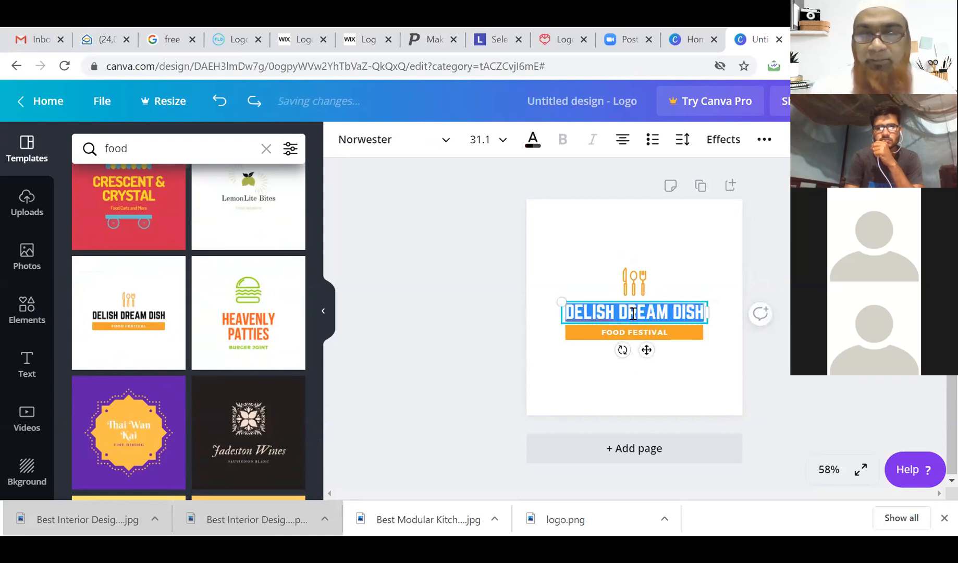
type("KOLKATTA ")
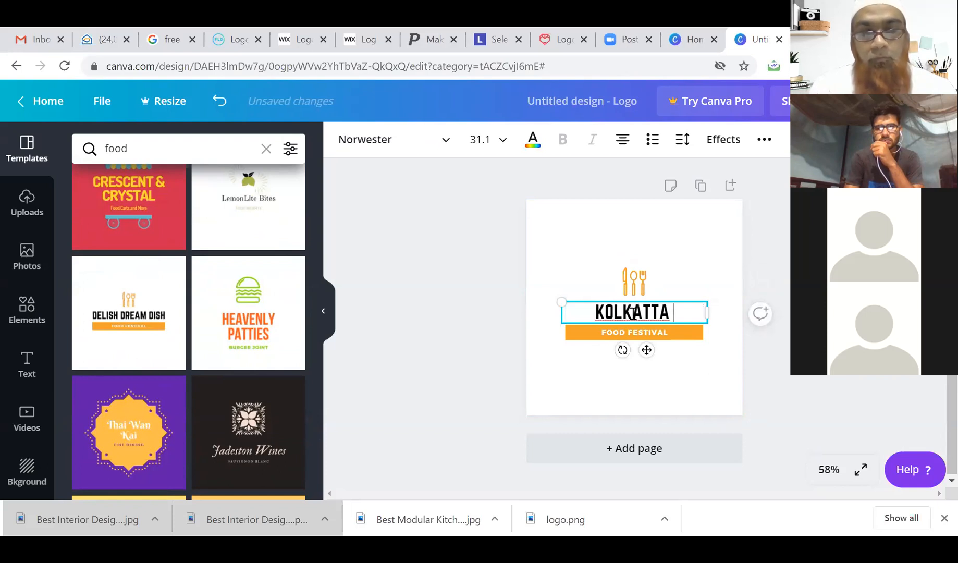
type("SW")
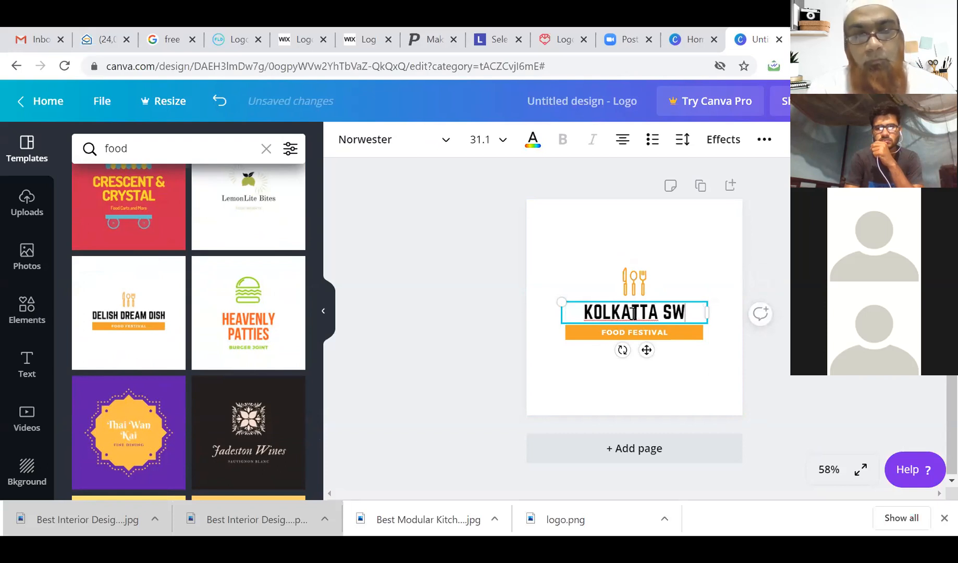
type("EETS")
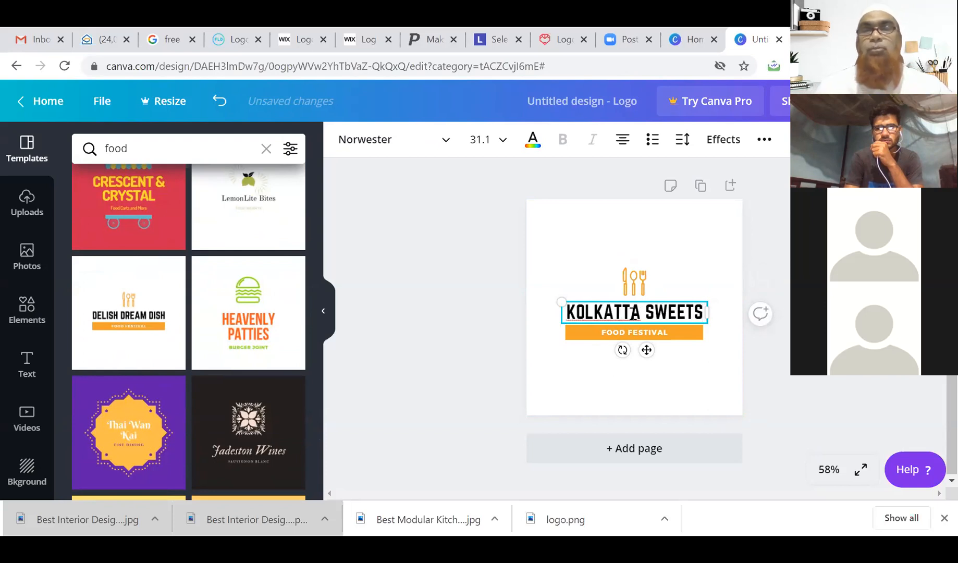
Replace the tagline with DELICIOUS SWEETS FOR YOU and widen its box to fit one line.
double_click(632, 334)
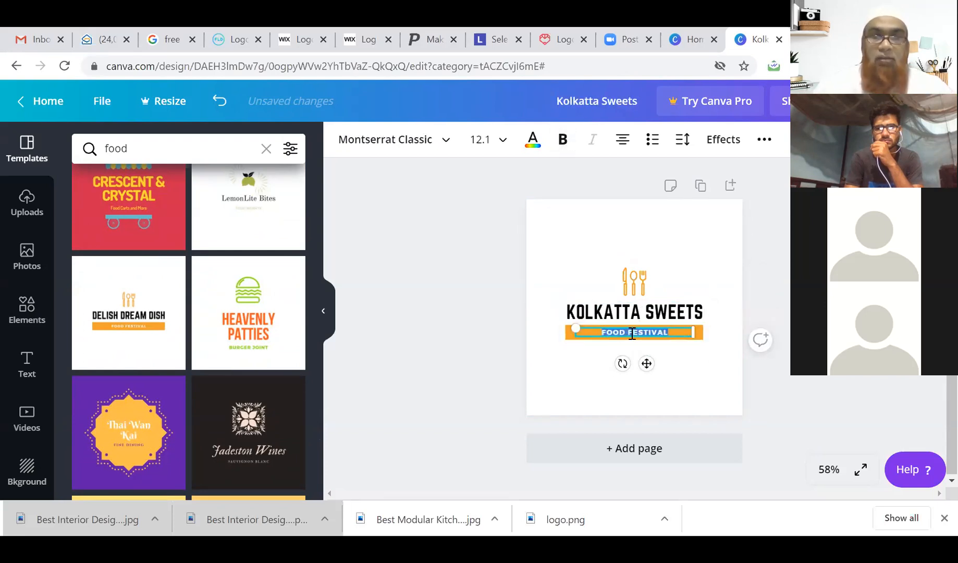
type("DELI")
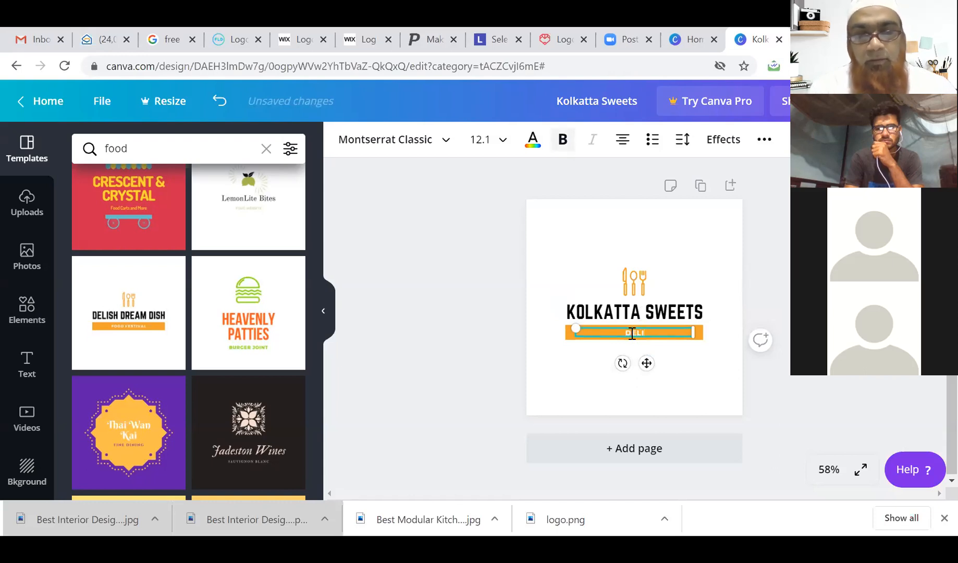
type("CIOUS SWEETS")
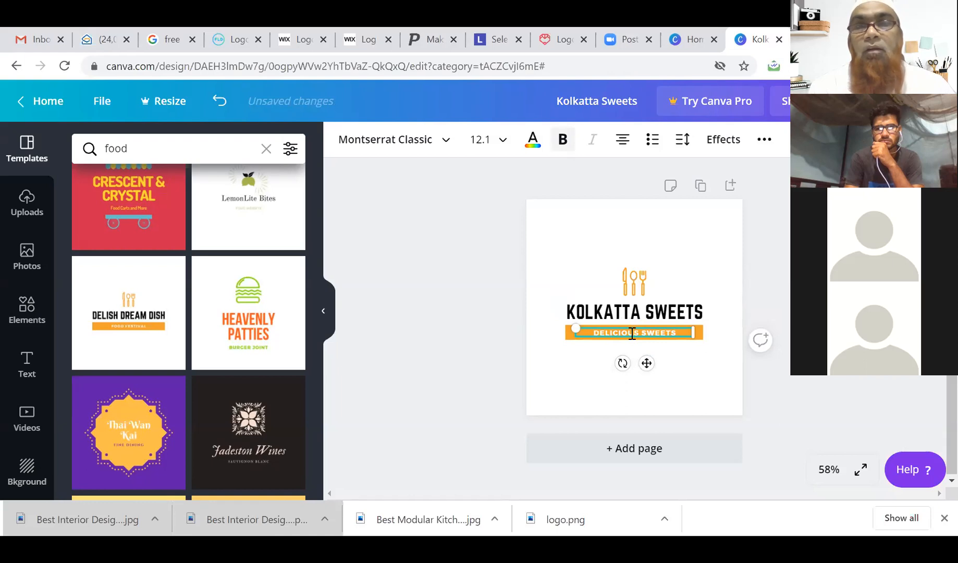
type(" FOR YOU")
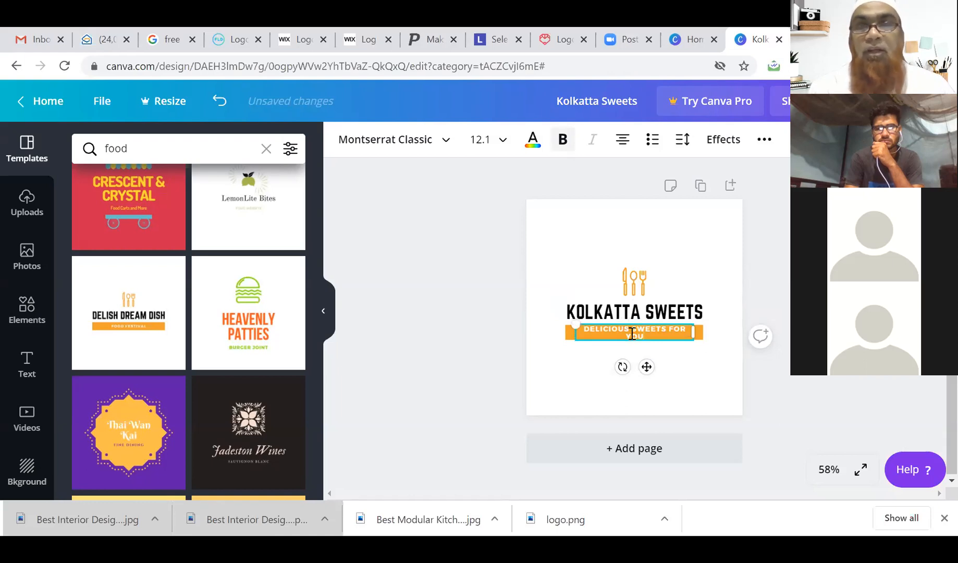
left_click_drag(692, 332, 704, 332)
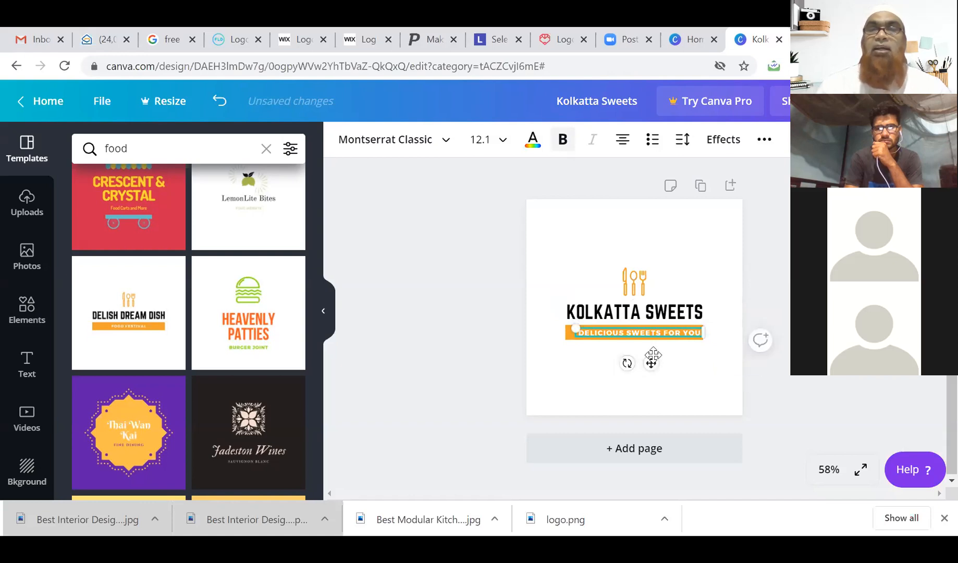
left_click(642, 289)
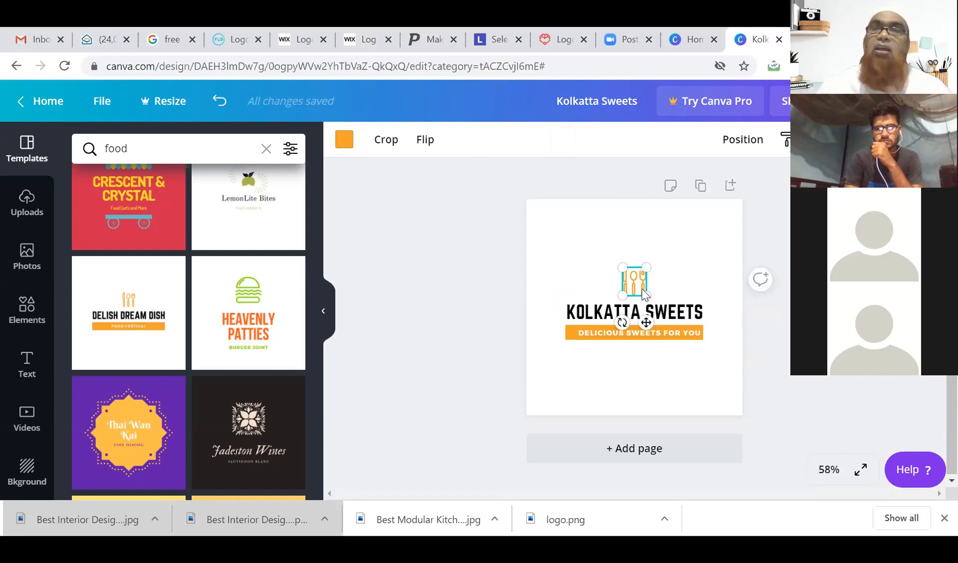
Search the page's background images for 'food' and browse the results.
left_click(704, 288)
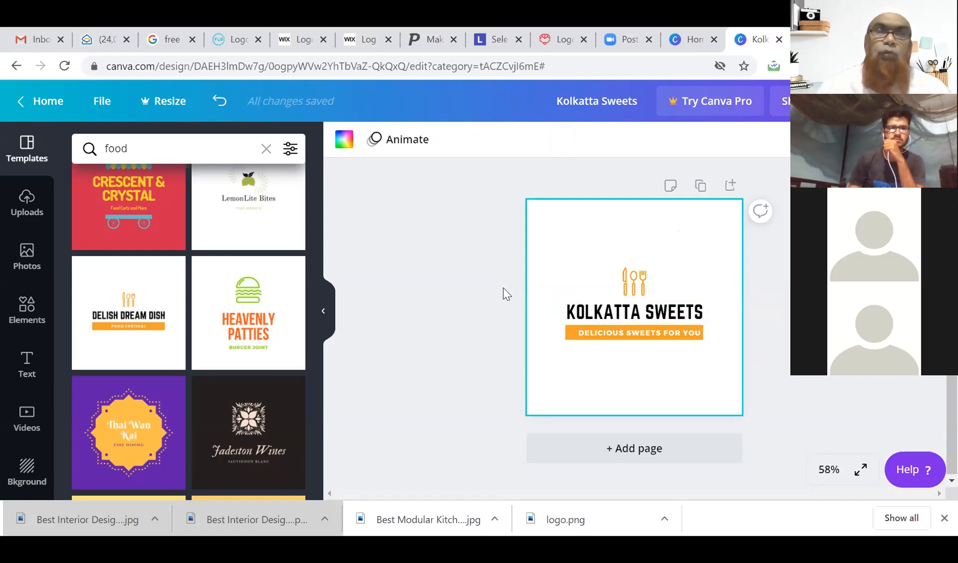
left_click(27, 474)
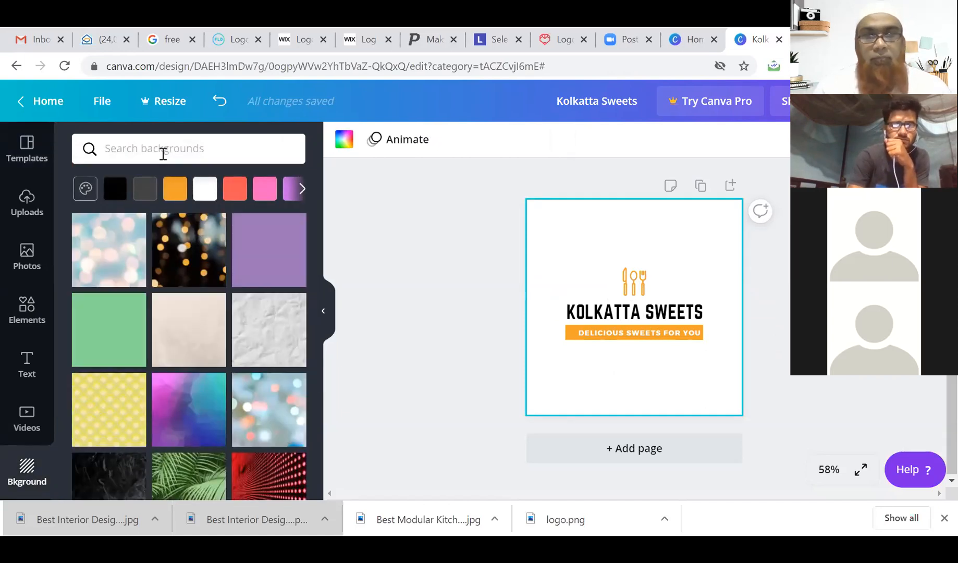
left_click(163, 154)
type("food")
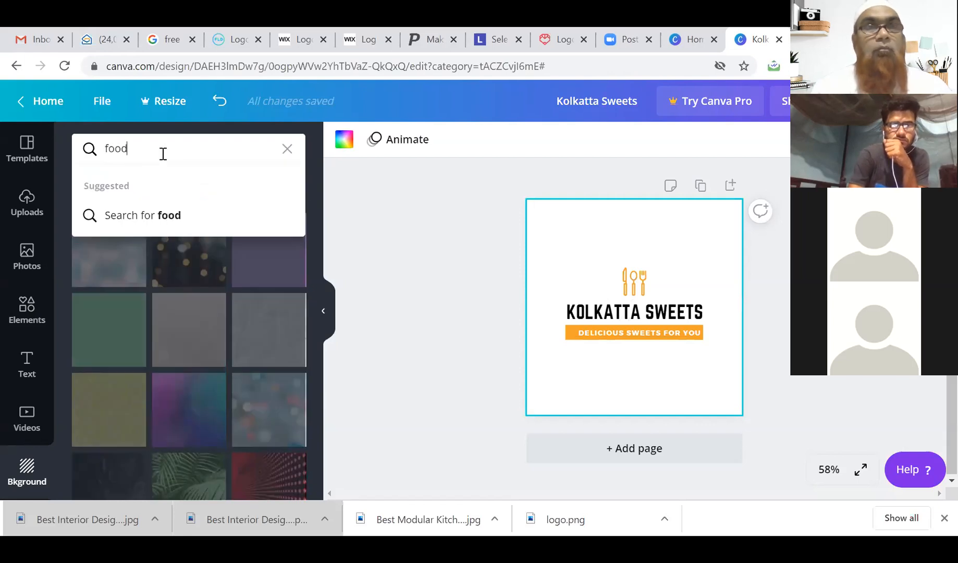
left_click(162, 215)
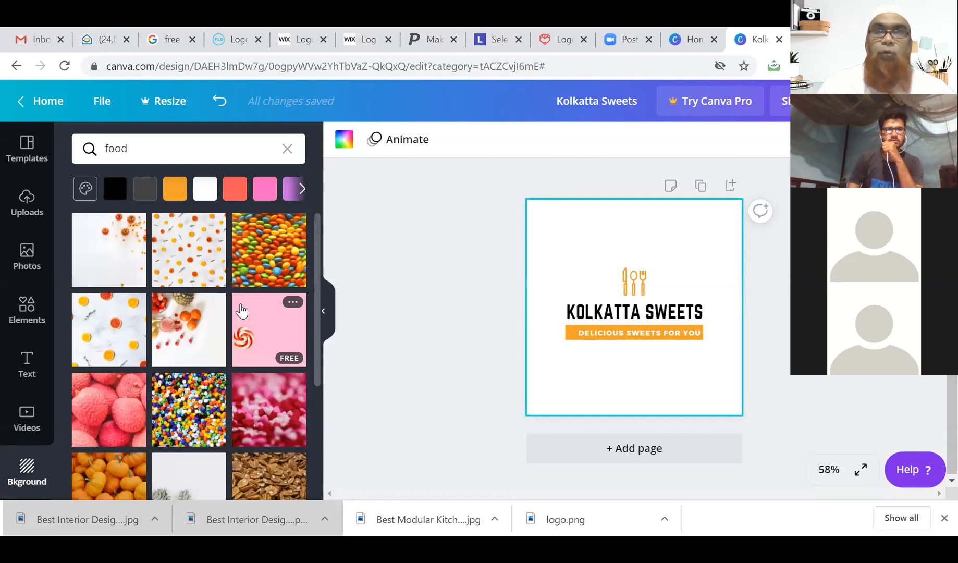
scroll(241, 310, "down", 6)
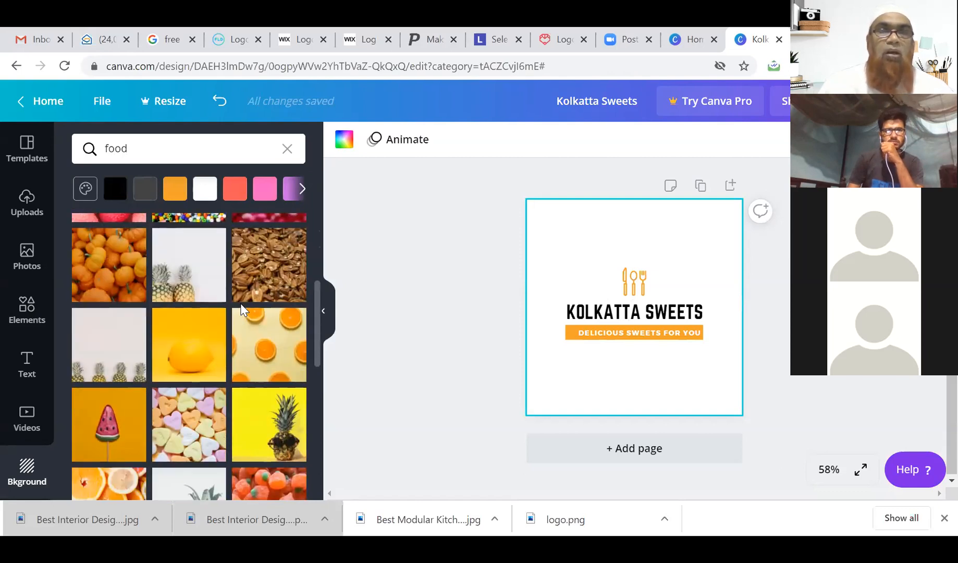
scroll(242, 310, "down", 3)
scroll(242, 310, "down", 5)
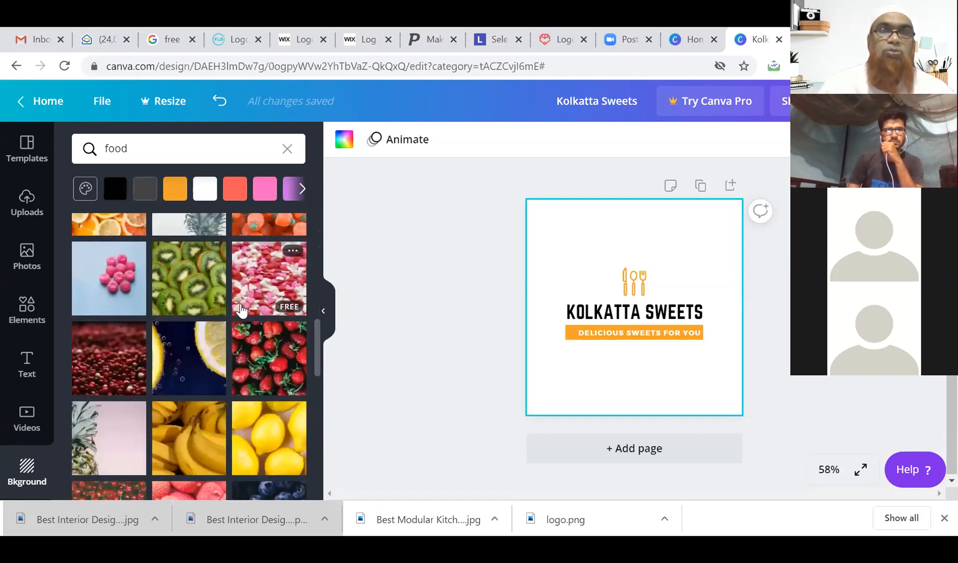
scroll(241, 311, "down", 5)
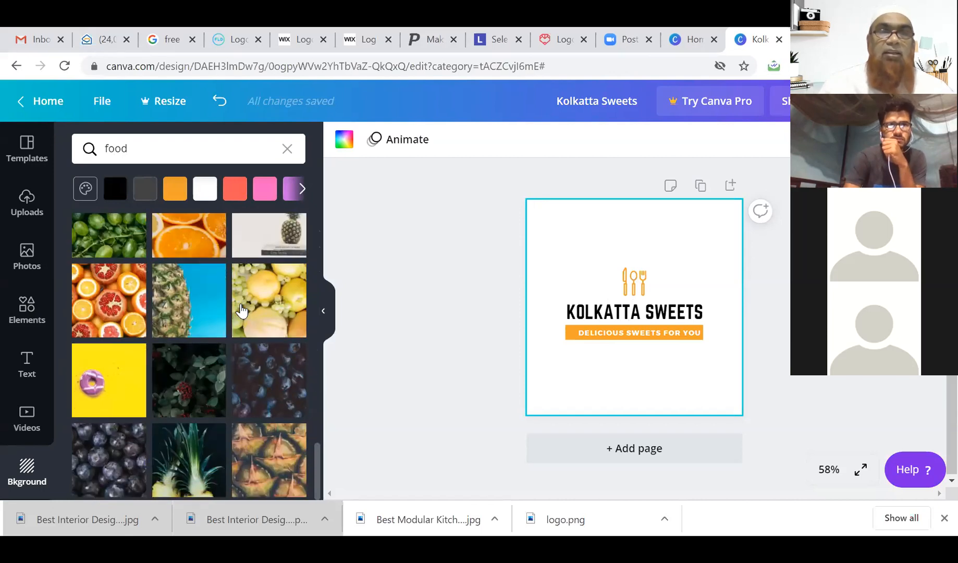
scroll(242, 310, "up", 10)
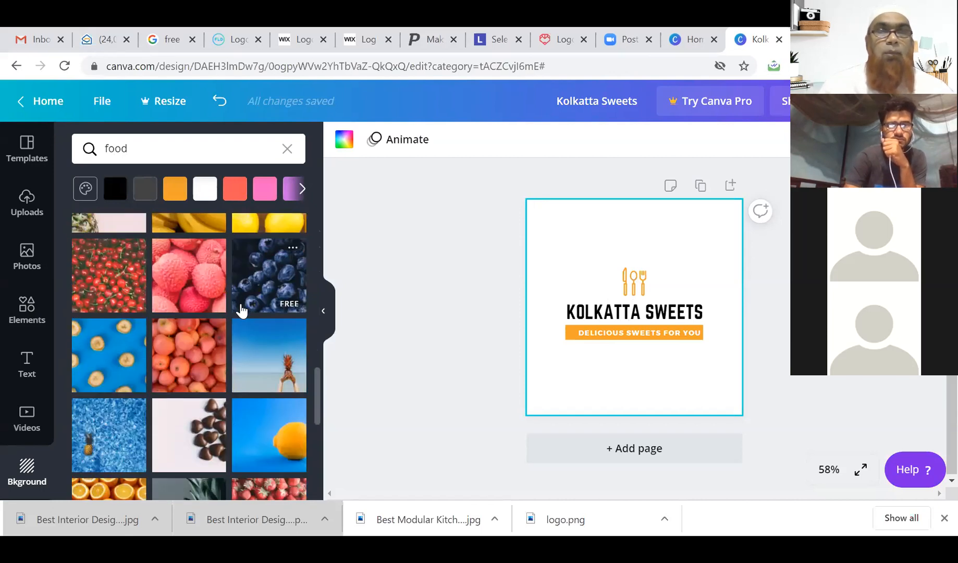
scroll(242, 310, "up", 10)
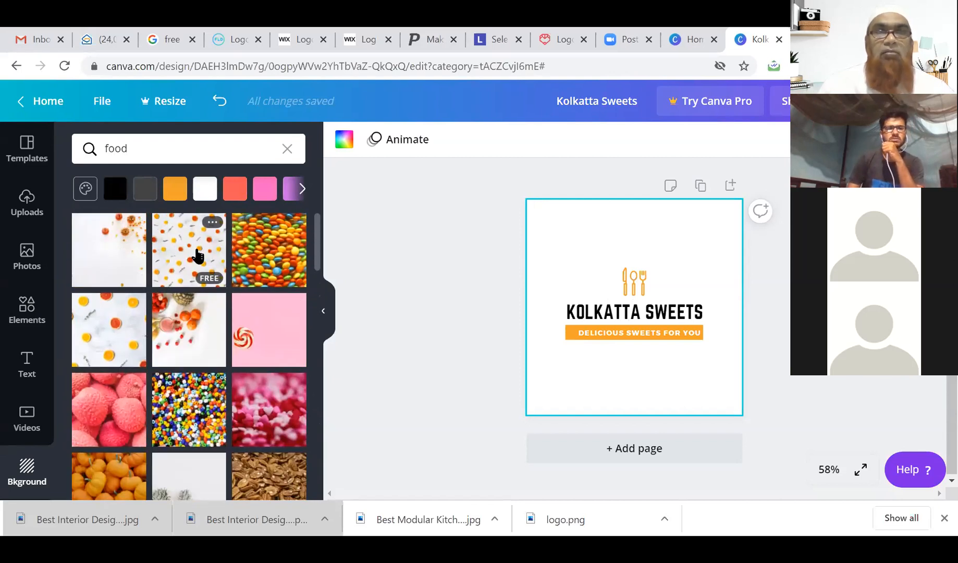
Try orange-slice and pink-lollipop backgrounds, then settle on the white pumpkins-and-candy image.
left_click(197, 255)
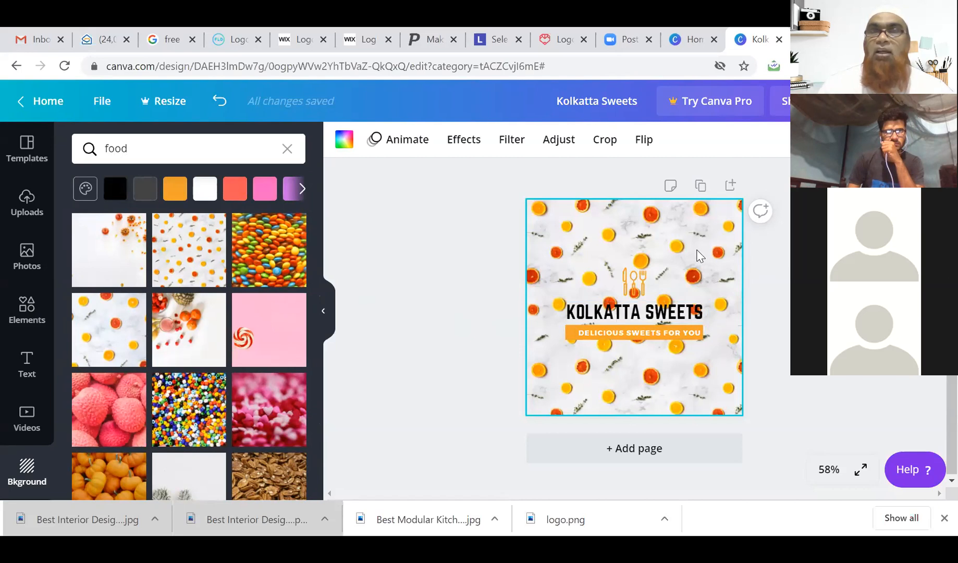
left_click(126, 253)
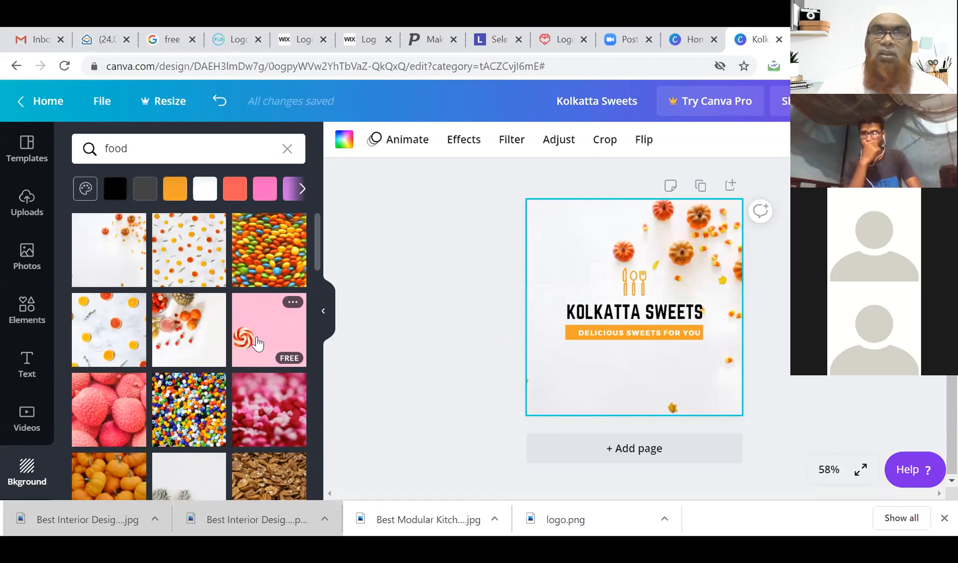
left_click(263, 333)
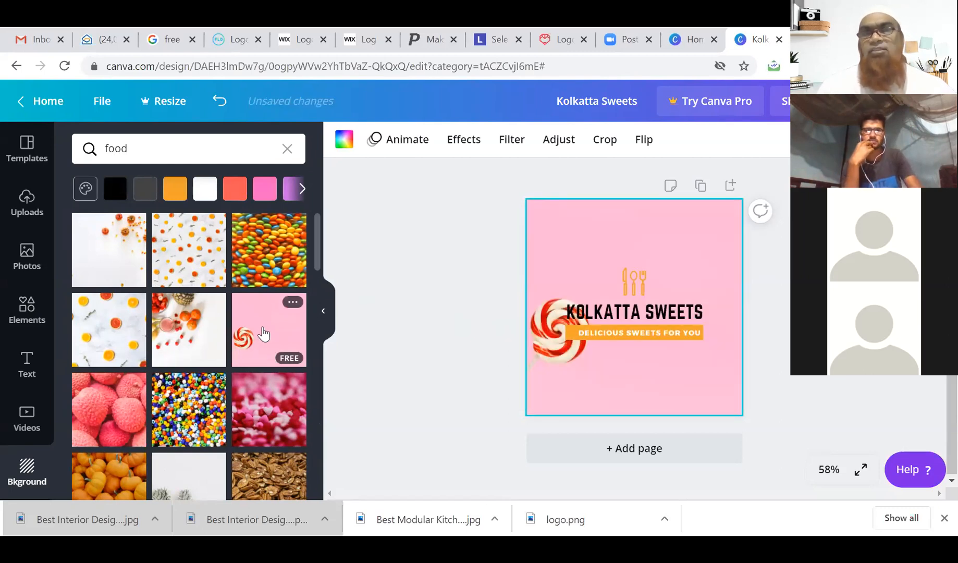
left_click(111, 259)
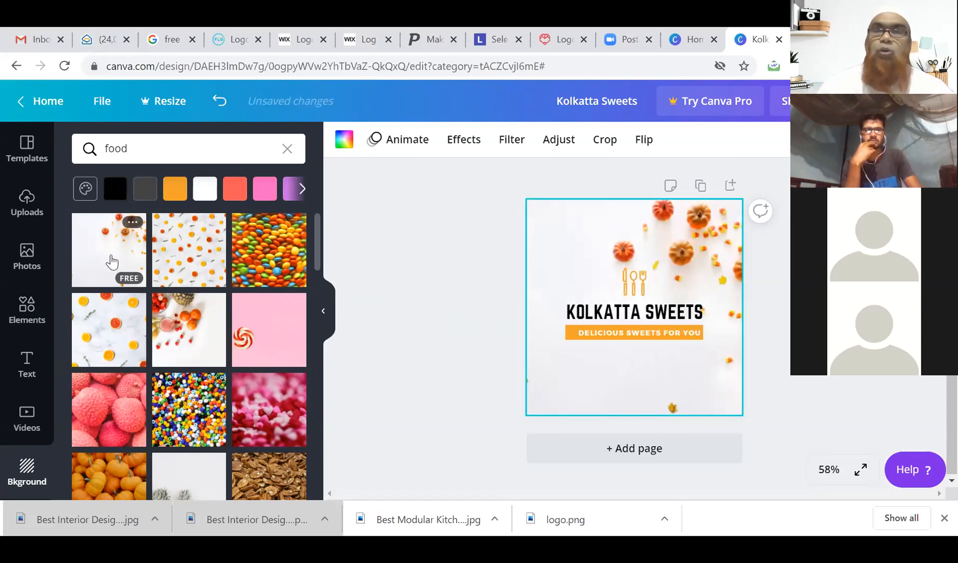
scroll(200, 359, "down", 3)
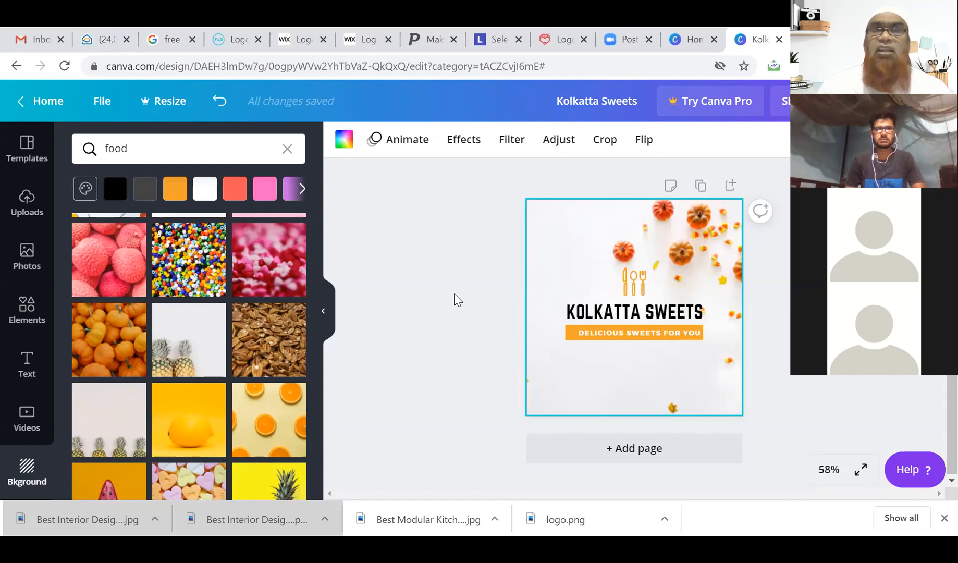
Search backgrounds for 'restaurant', correcting the misspelled search word.
left_click(188, 146)
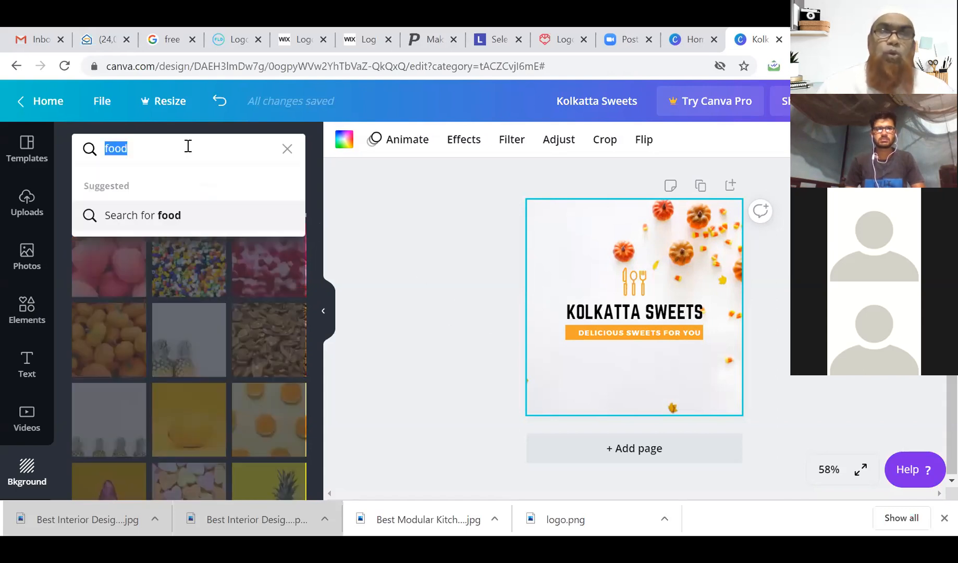
type("restaurent")
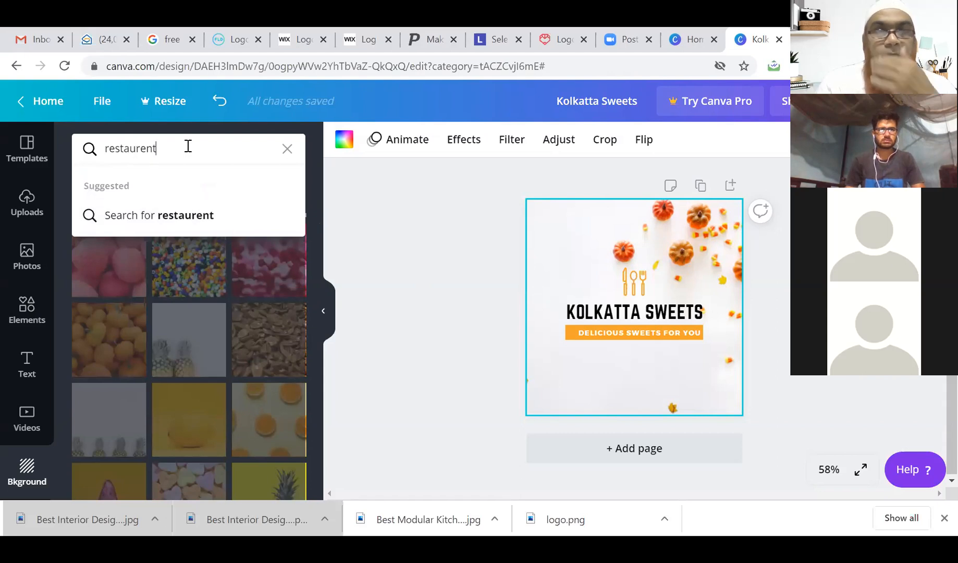
left_click(183, 216)
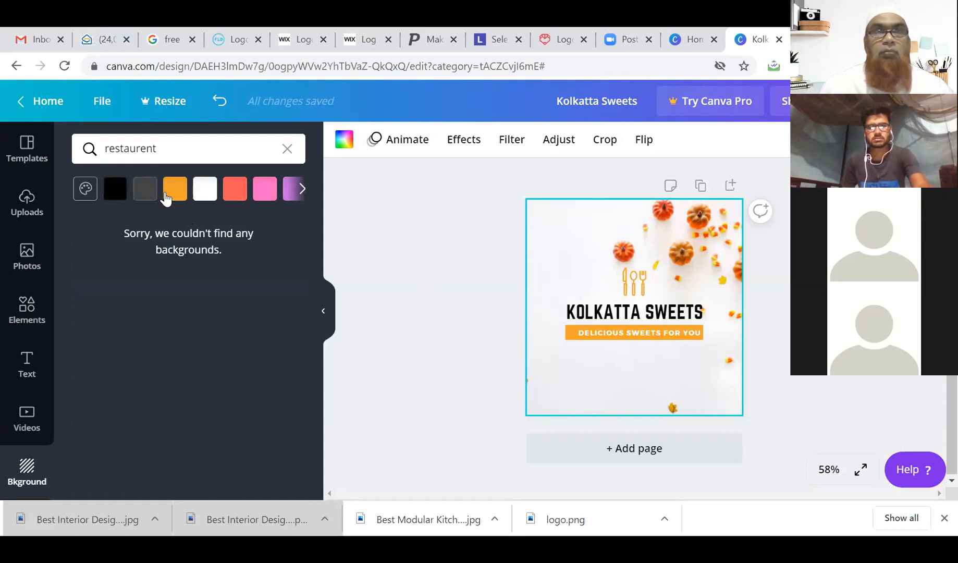
double_click(158, 146)
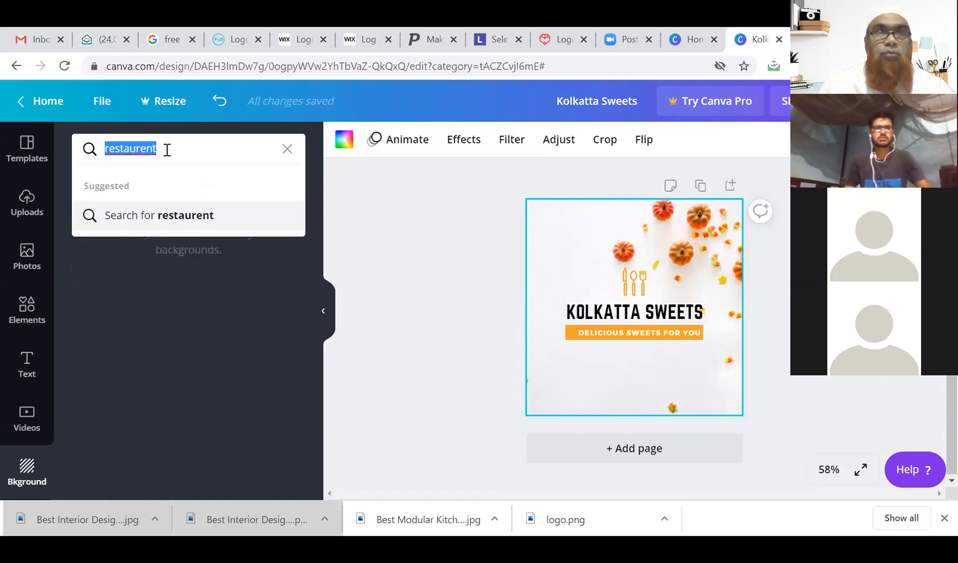
left_click(122, 151)
right_click(123, 152)
left_click(138, 160)
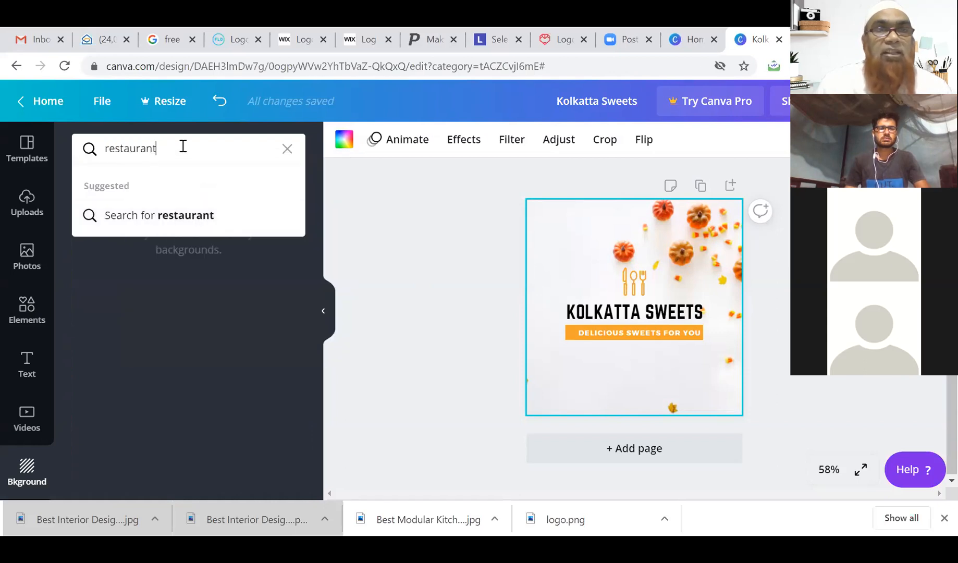
key("Return")
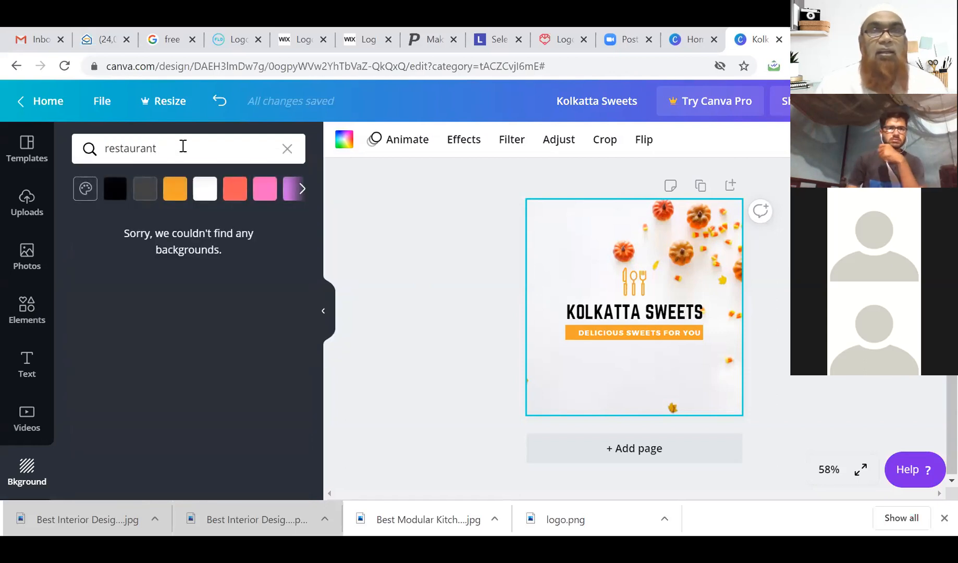
Clear the restaurant search, browse, then search backgrounds for 'hotel'.
double_click(183, 145)
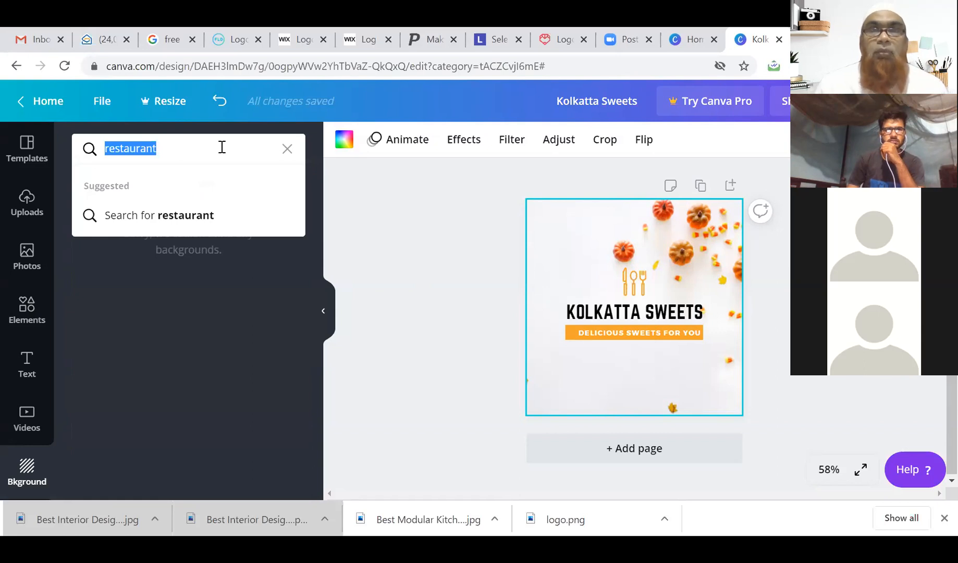
left_click(287, 149)
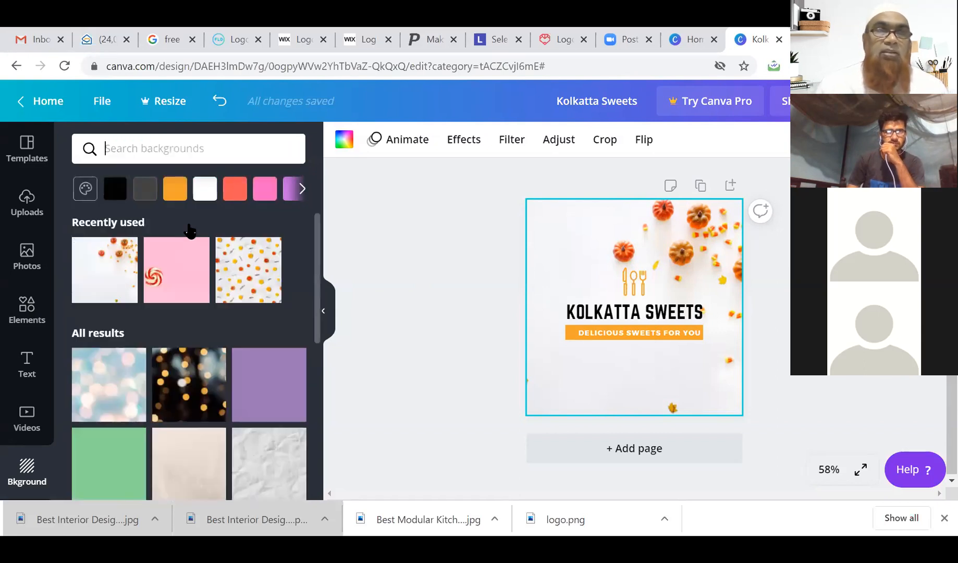
scroll(189, 312, "down", 4)
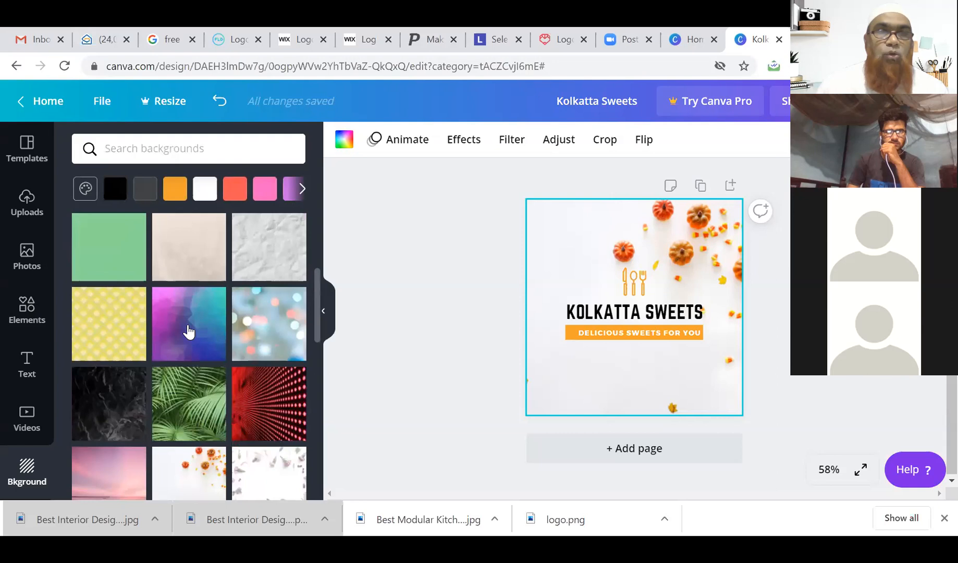
scroll(189, 331, "down", 6)
scroll(188, 330, "down", 4)
left_click(198, 149)
type("hotel")
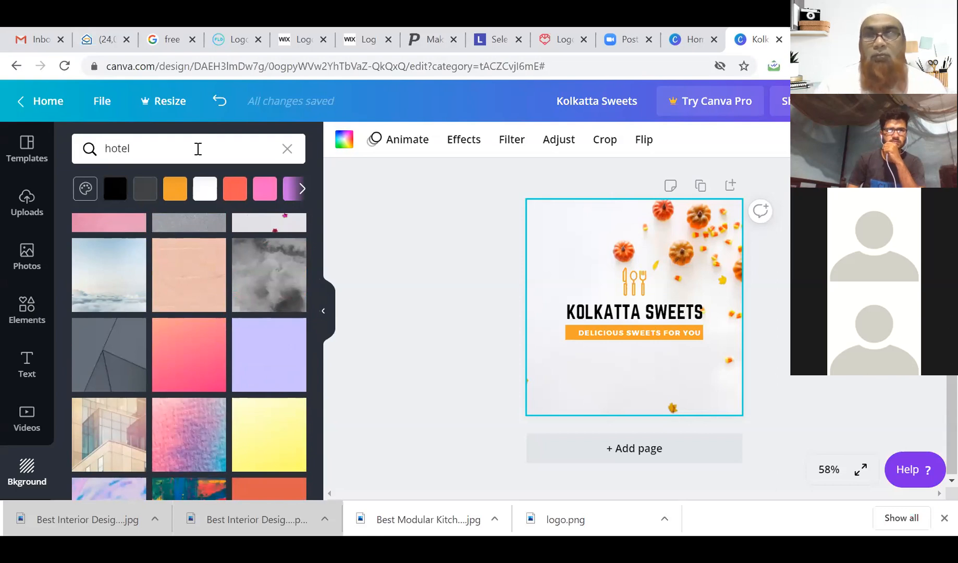
key("Return")
left_click(194, 143)
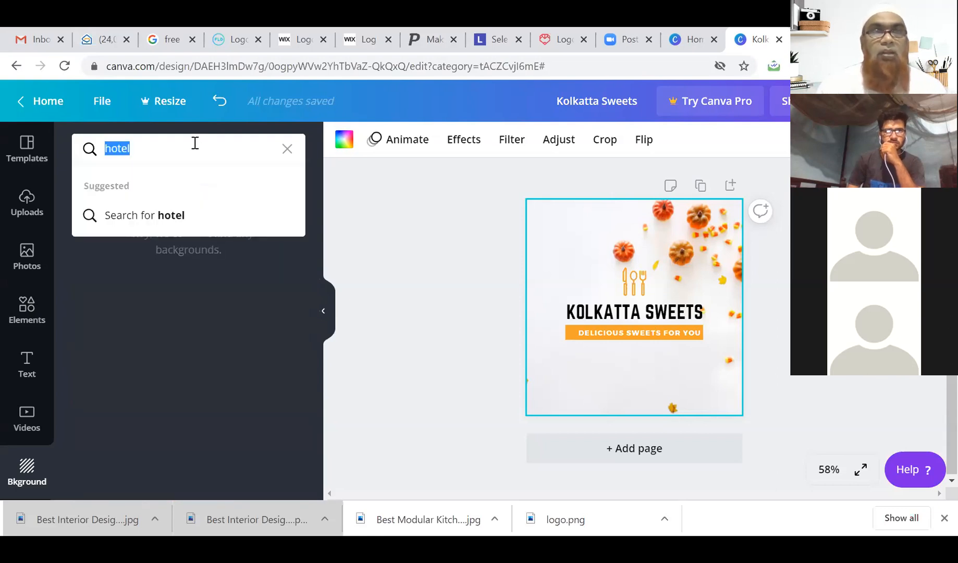
left_click(167, 216)
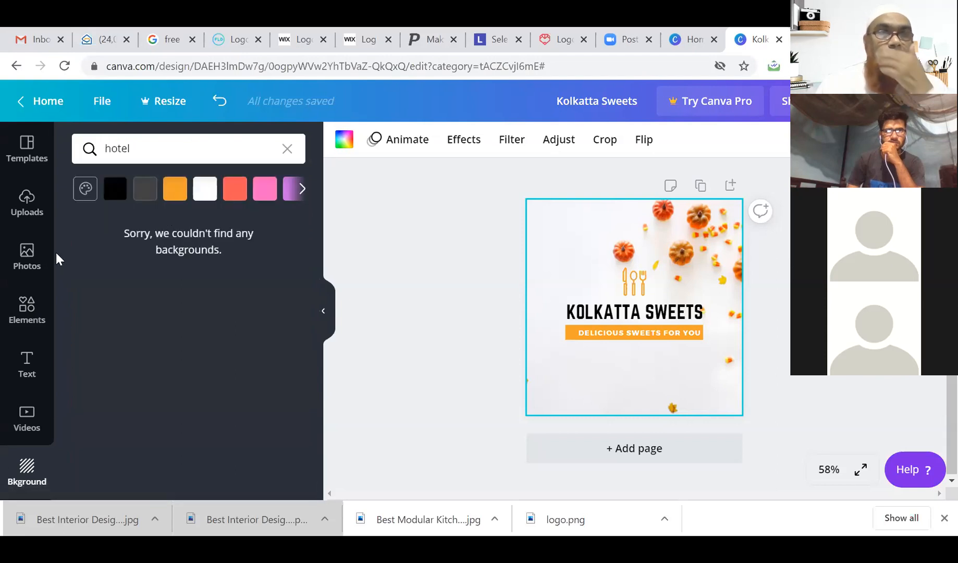
Filter stock Photos to Food, then Food background, and scroll through the results.
left_click(30, 252)
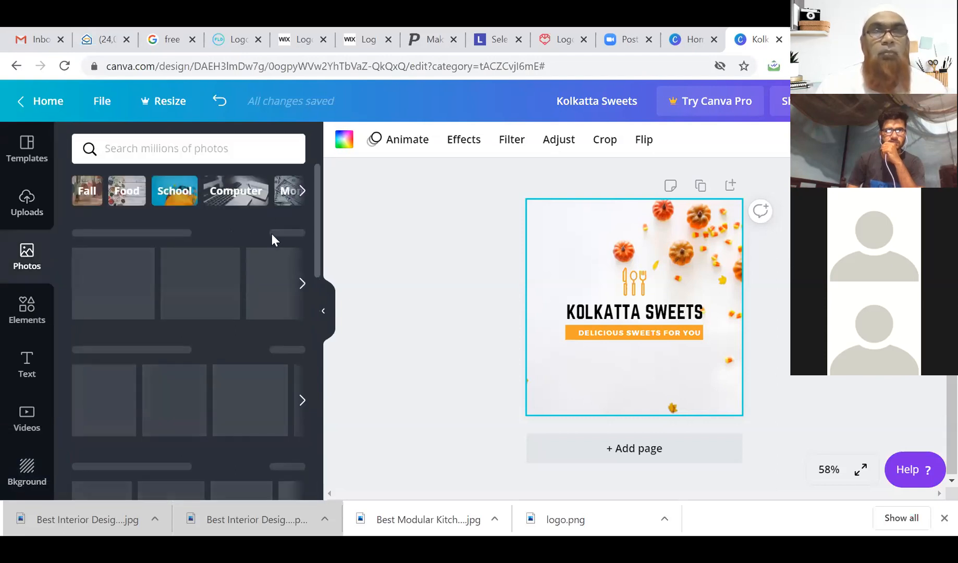
left_click(130, 196)
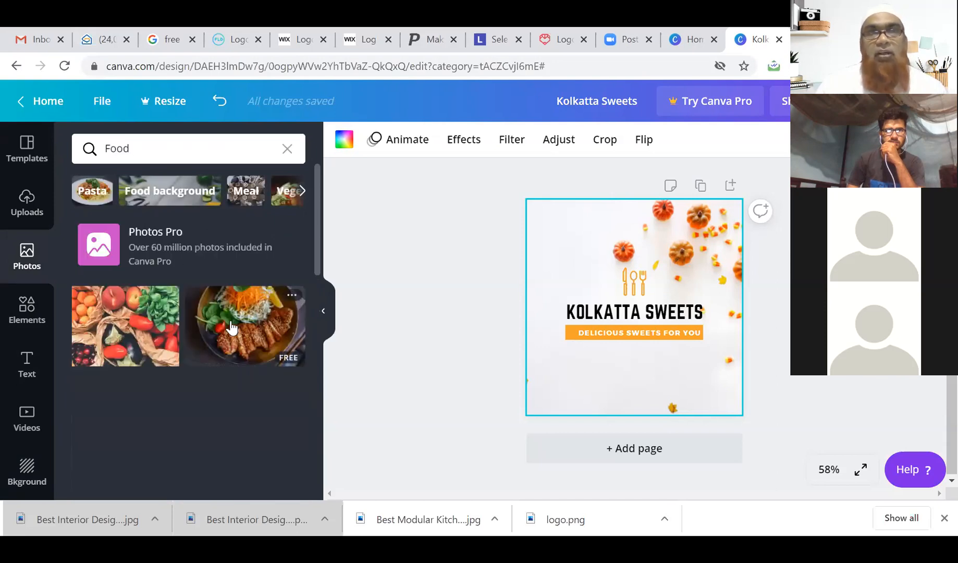
scroll(231, 329, "down", 3)
scroll(125, 229, "up", 3)
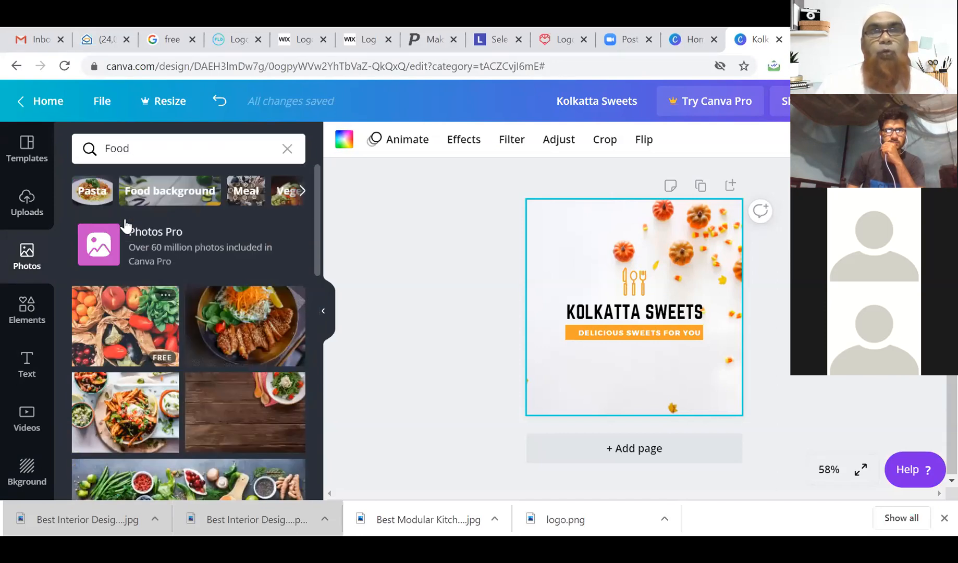
left_click(149, 194)
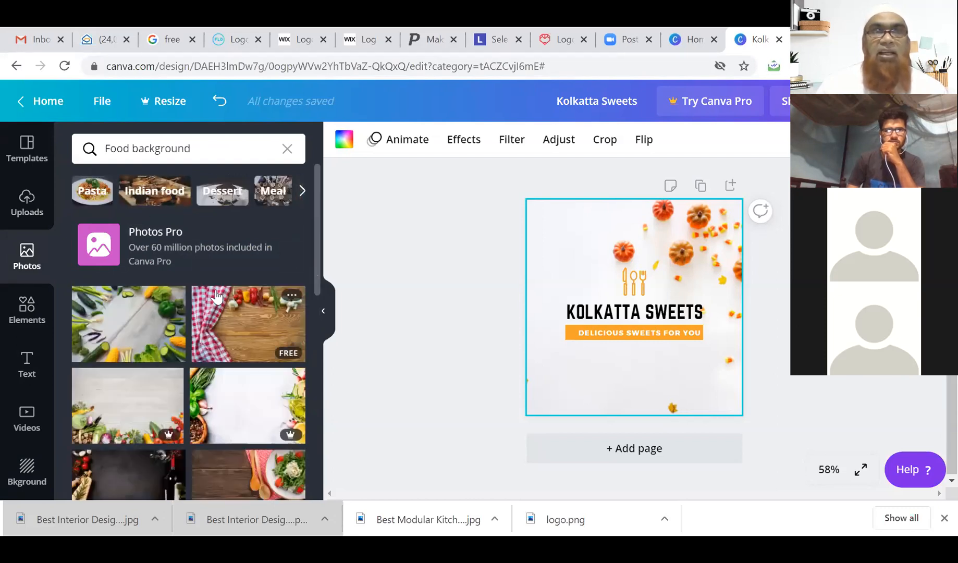
scroll(192, 366, "down", 3)
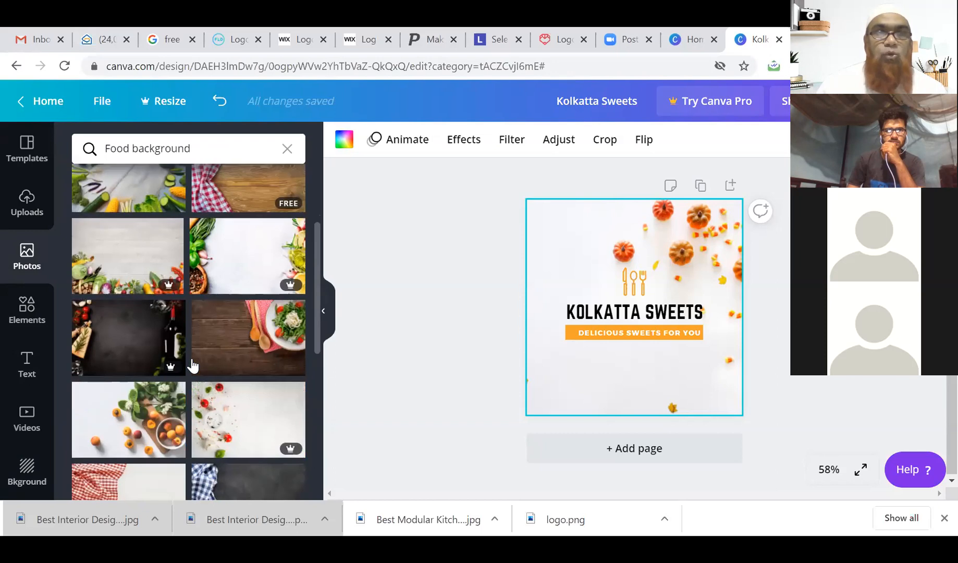
scroll(192, 366, "down", 3)
scroll(226, 364, "down", 3)
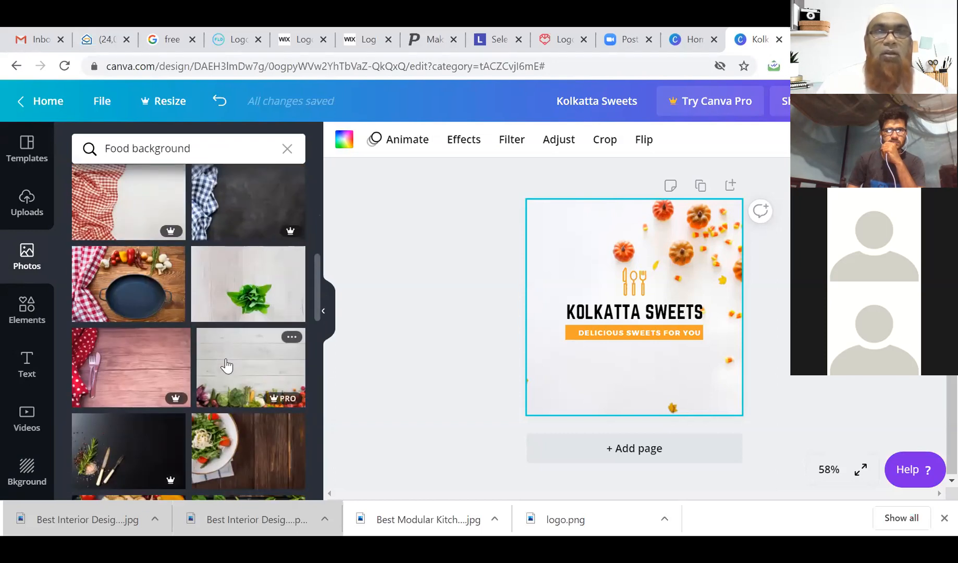
scroll(226, 364, "down", 1)
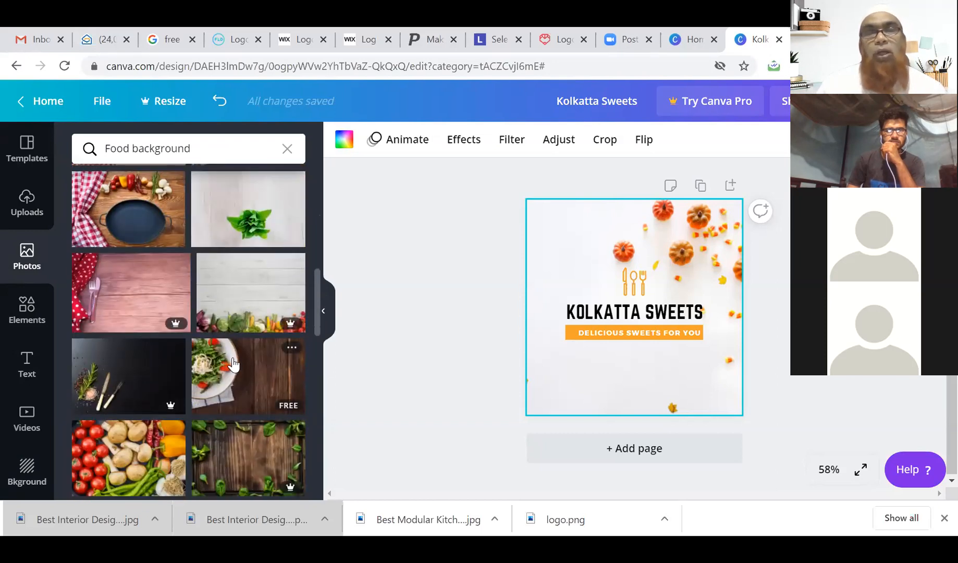
scroll(226, 365, "down", 3)
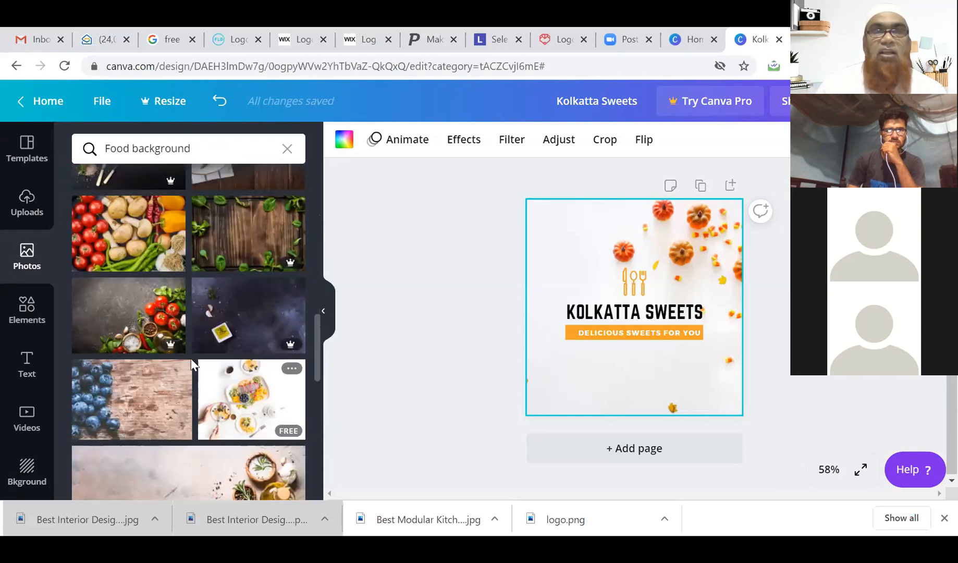
scroll(245, 366, "down", 1)
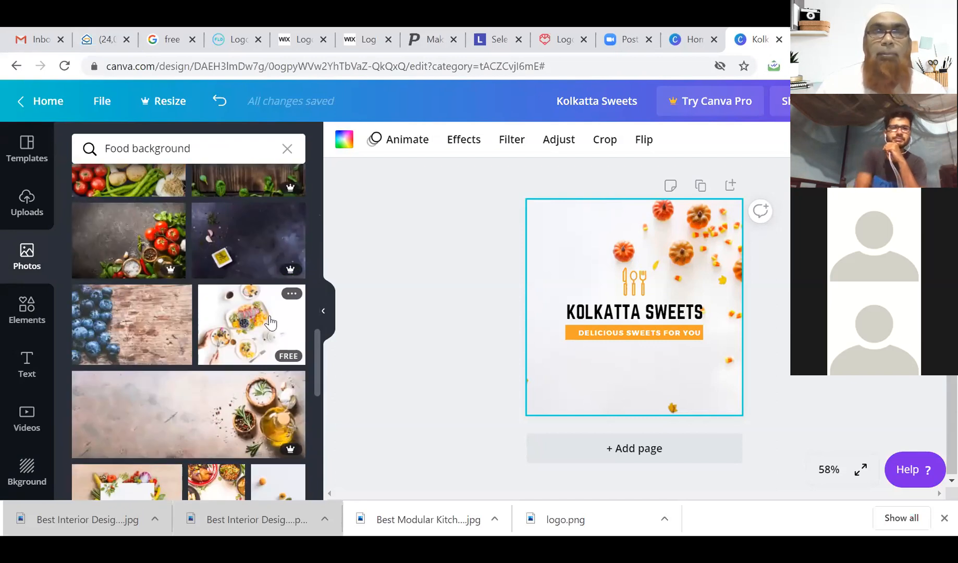
scroll(208, 292, "down", 2)
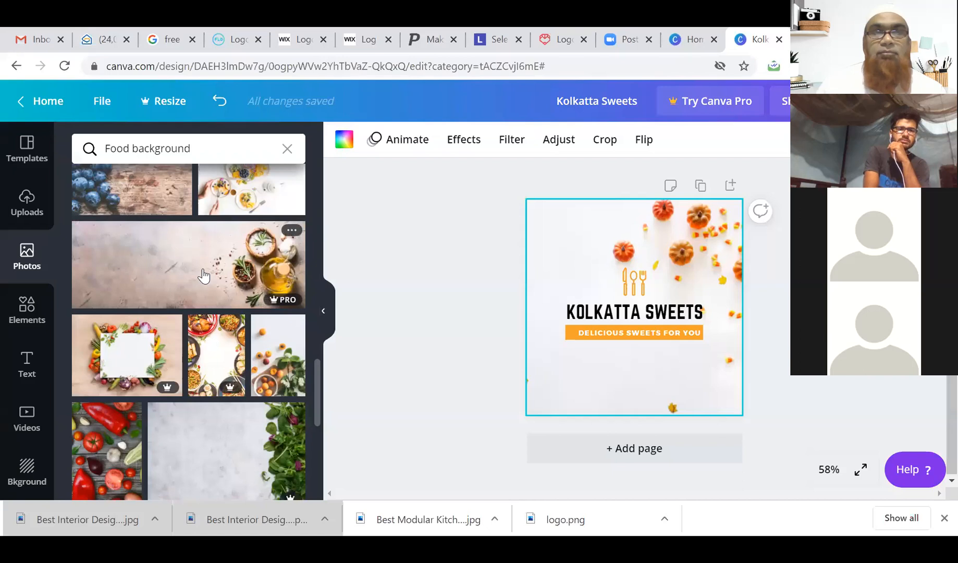
left_click(203, 275)
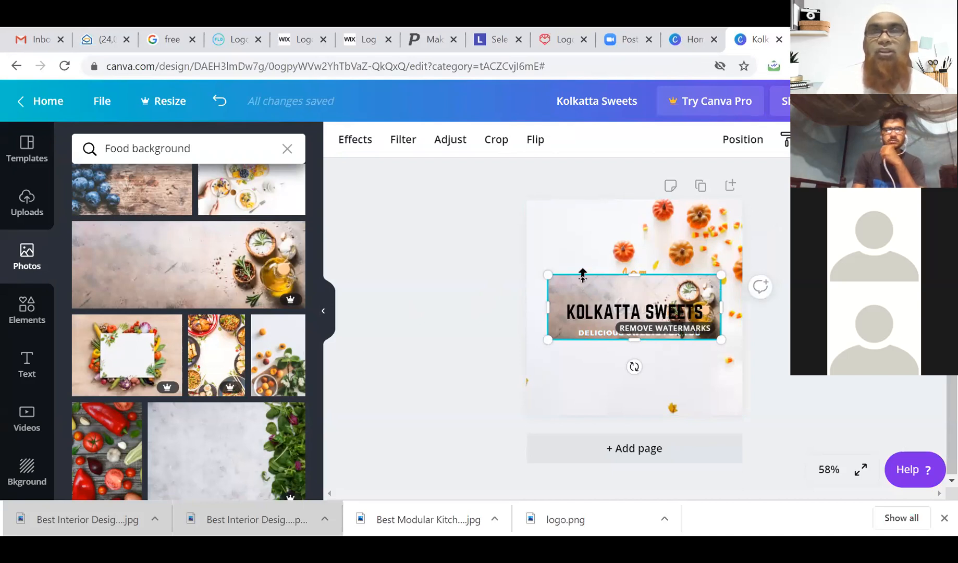
right_click(580, 300)
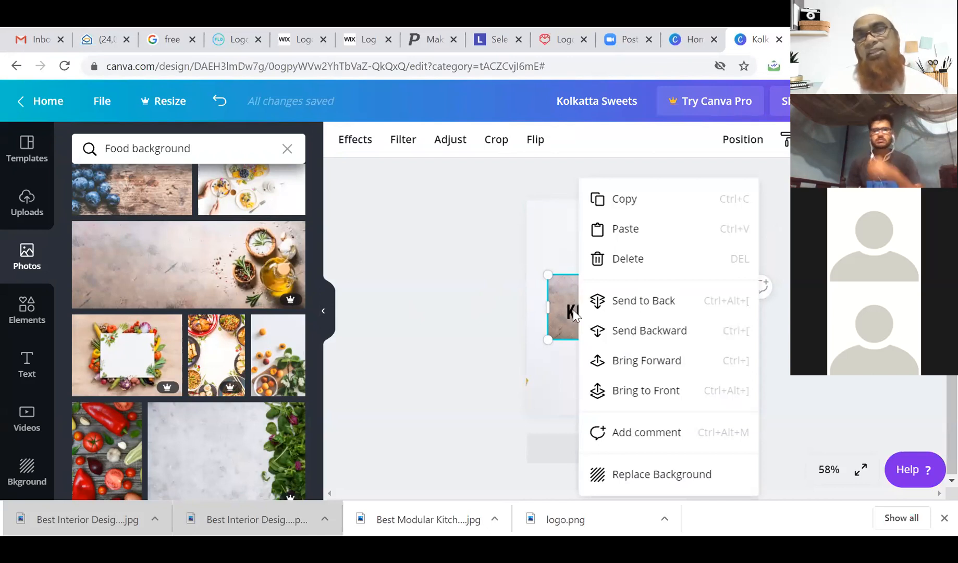
left_click(563, 293)
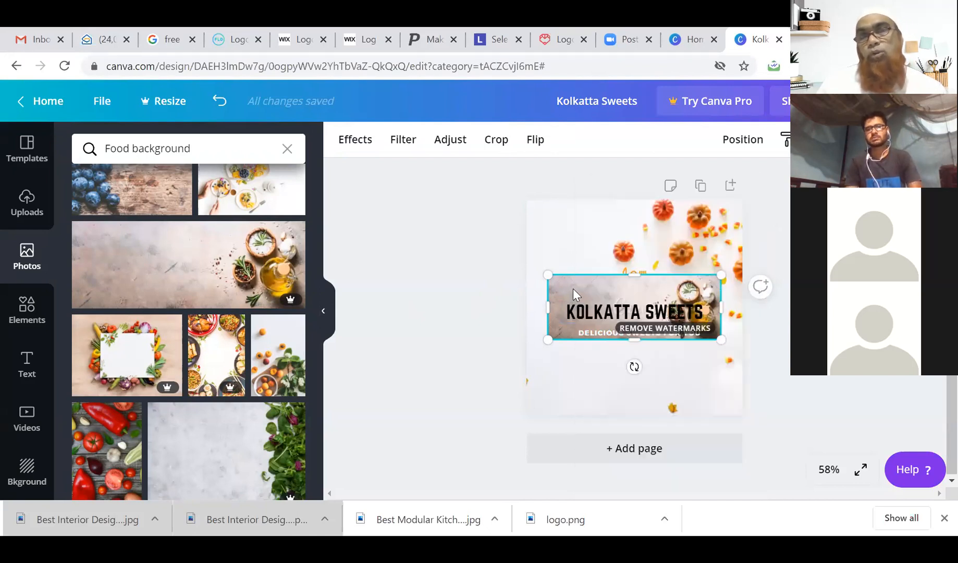
right_click(573, 288)
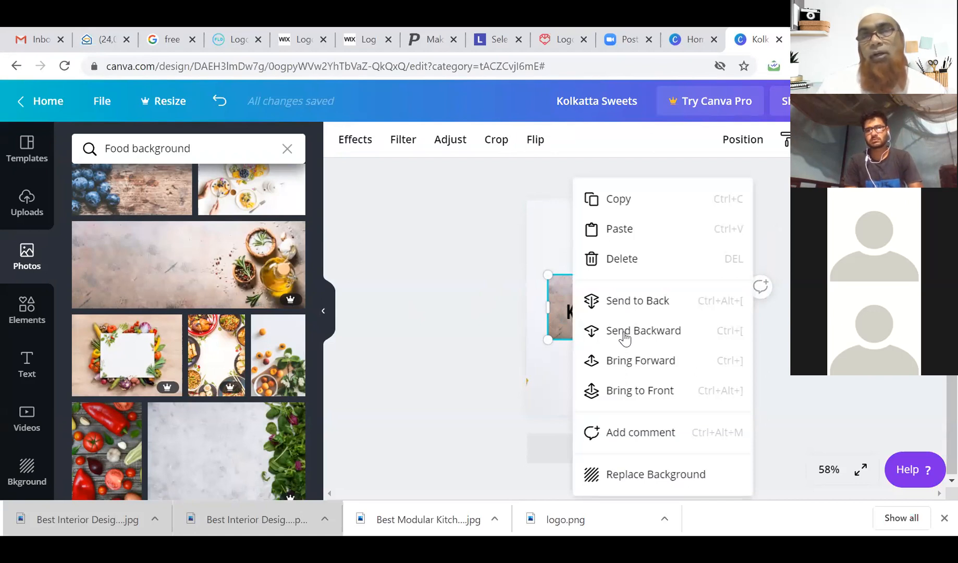
left_click(622, 472)
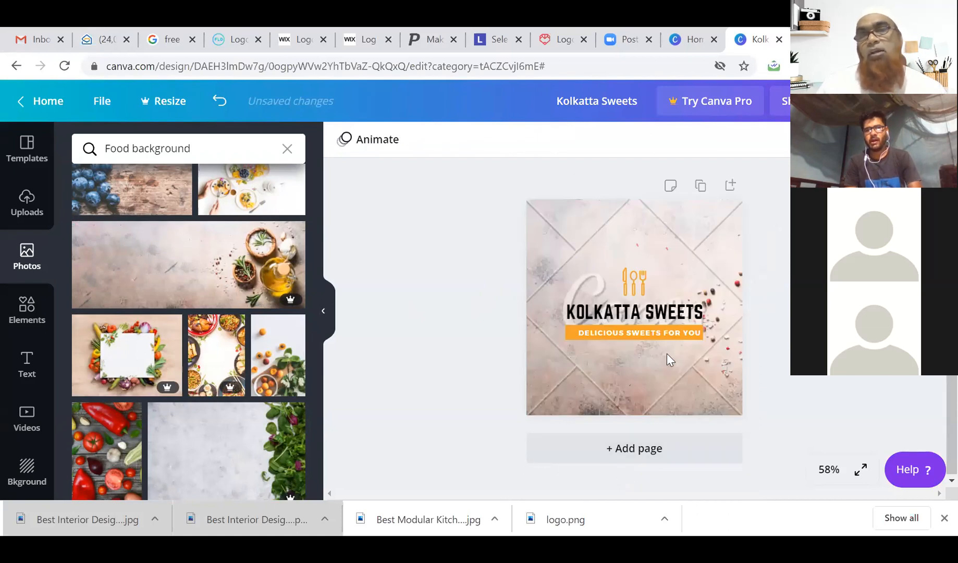
left_click(626, 276)
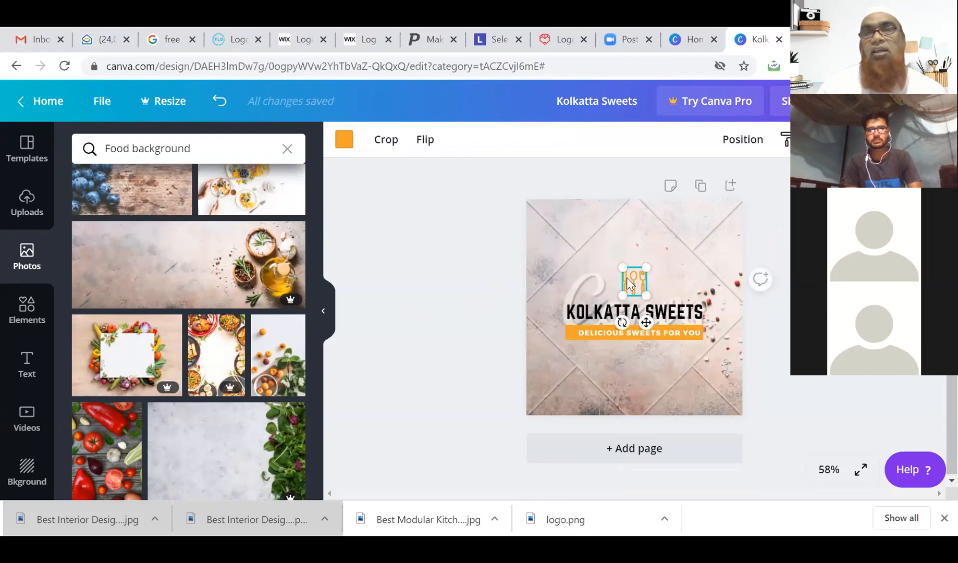
left_click(596, 313)
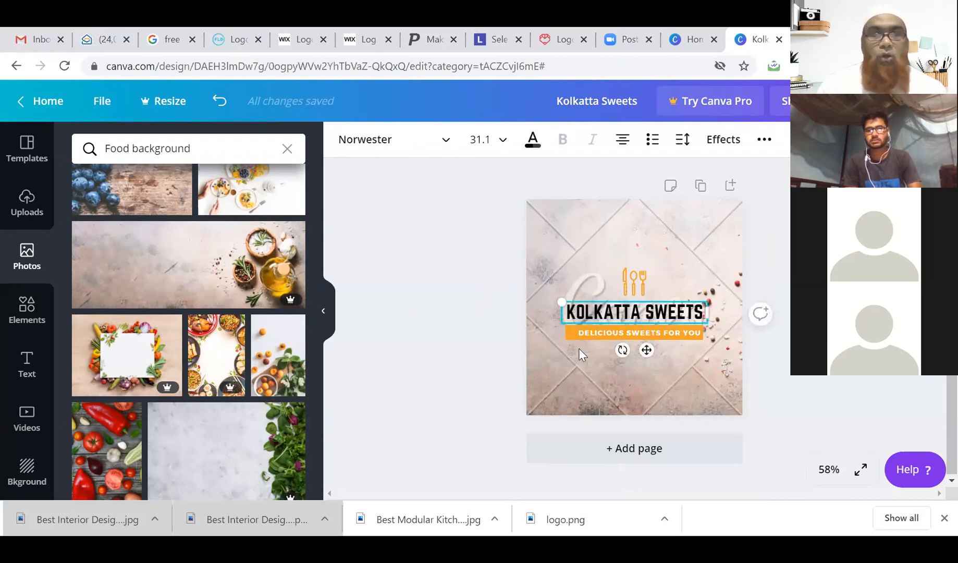
key("ctrl+z")
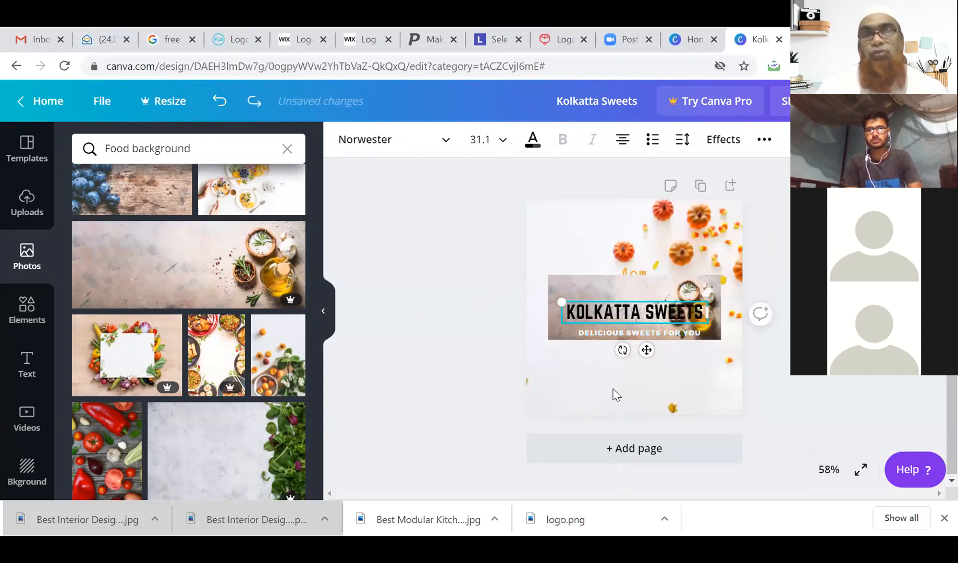
key("ctrl+y")
left_click(601, 400)
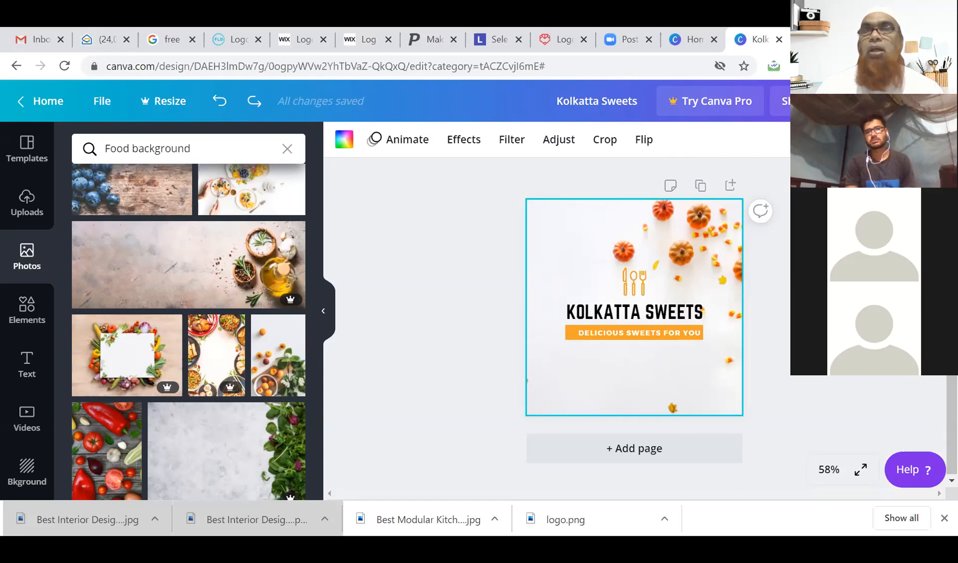
left_click(874, 101)
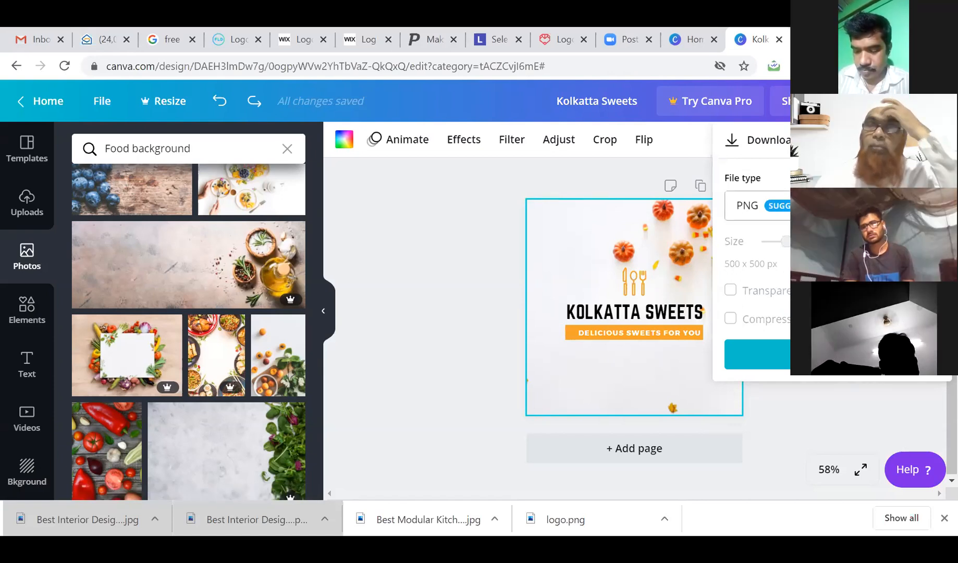
Set the download file type to JPG and download the logo.
left_click(751, 206)
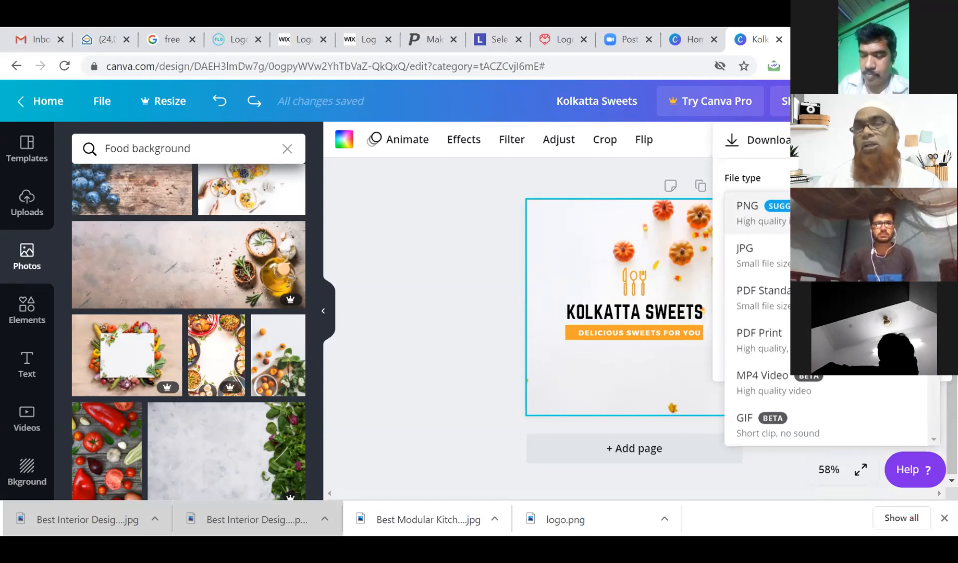
left_click(783, 267)
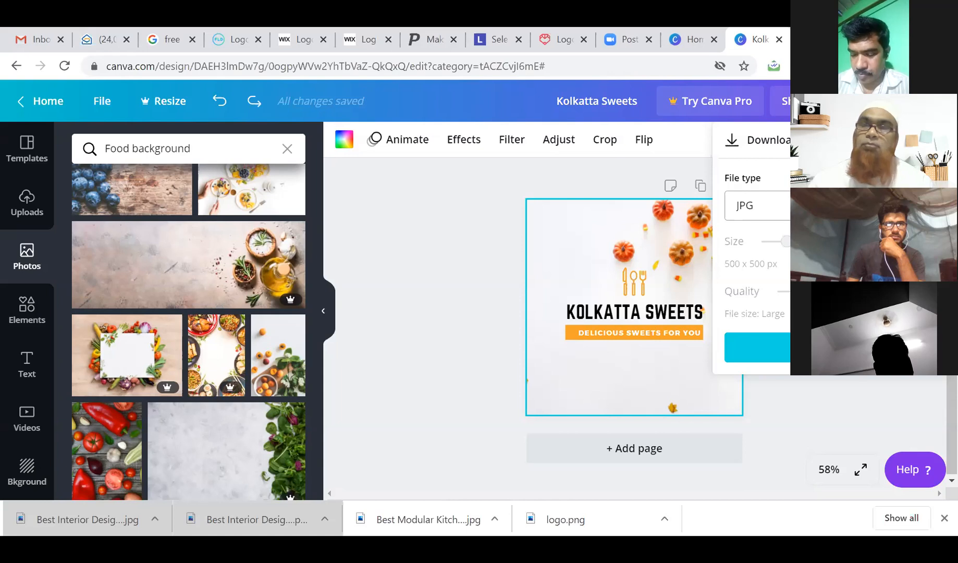
left_click(829, 348)
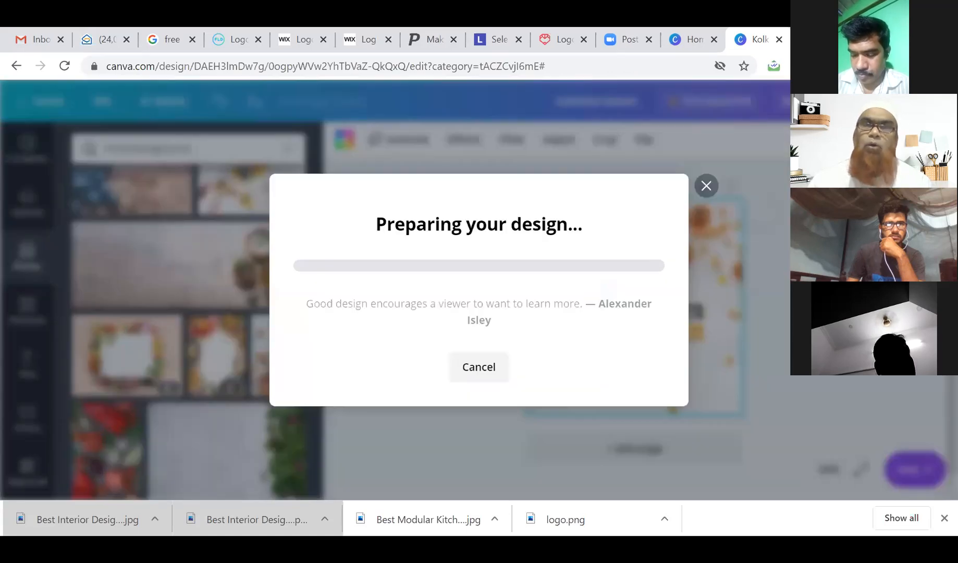
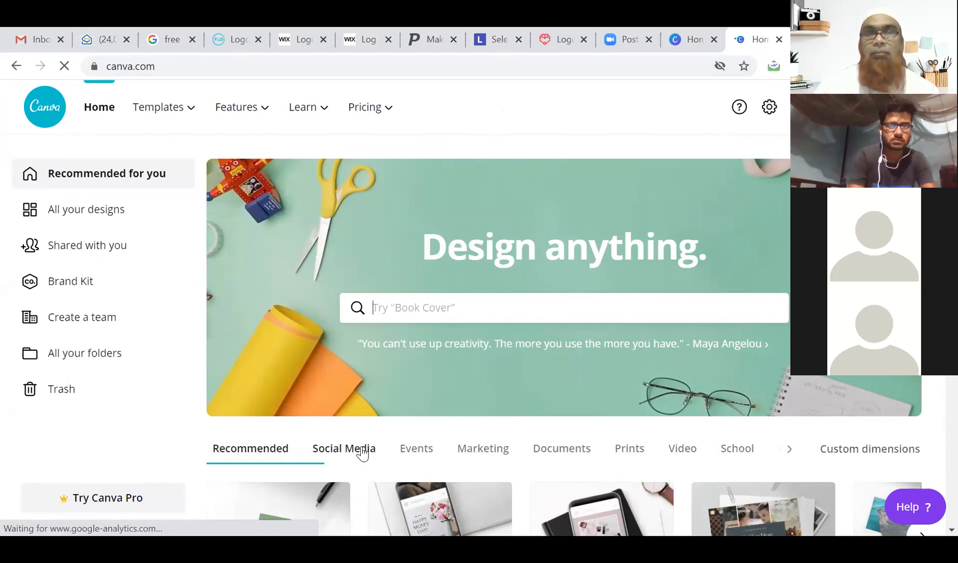
Create a new blank Facebook Post design from the Social Media category.
scroll(406, 342, "down", 5)
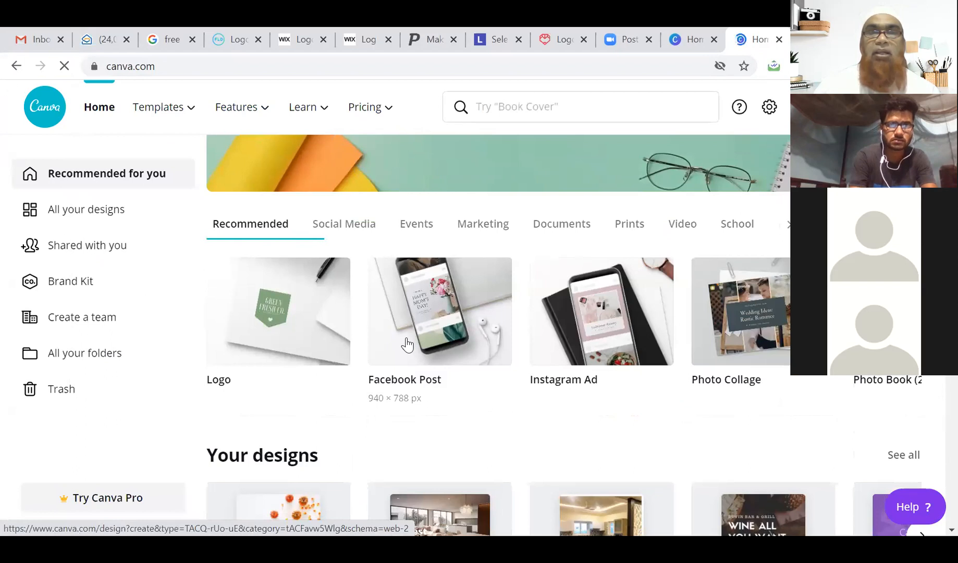
left_click(353, 233)
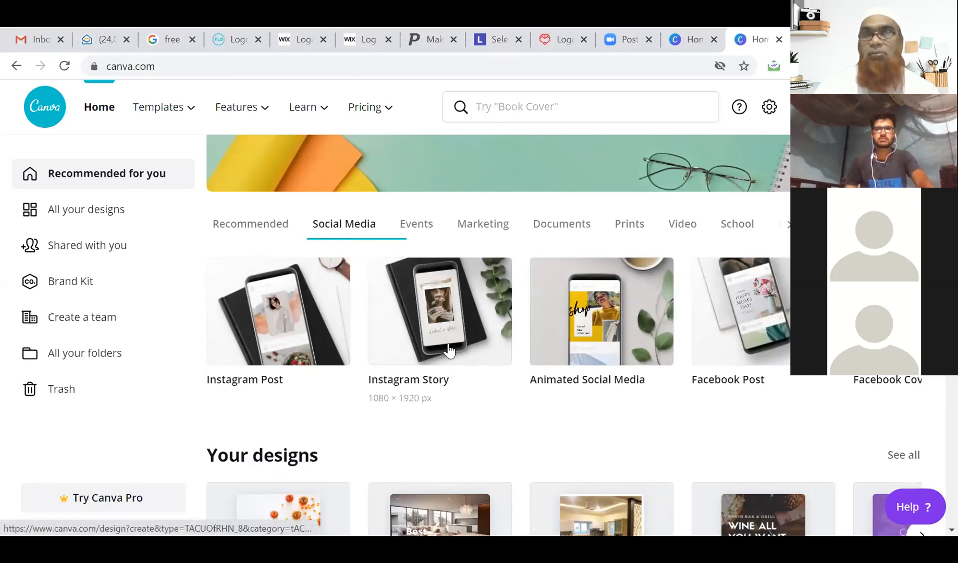
left_click(738, 303)
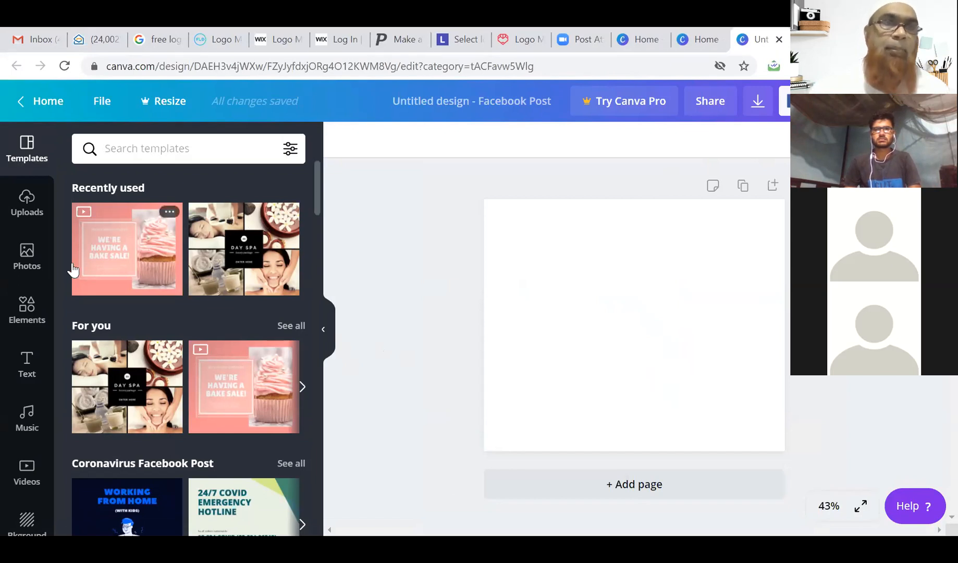
Browse stock photo categories to Business, then show the Marketing photo results.
left_click(27, 258)
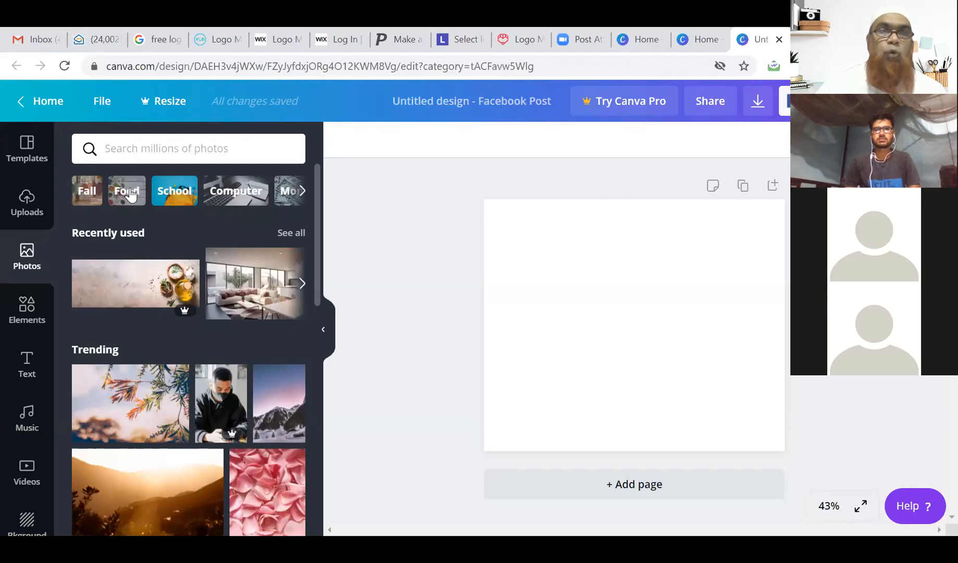
left_click(302, 192)
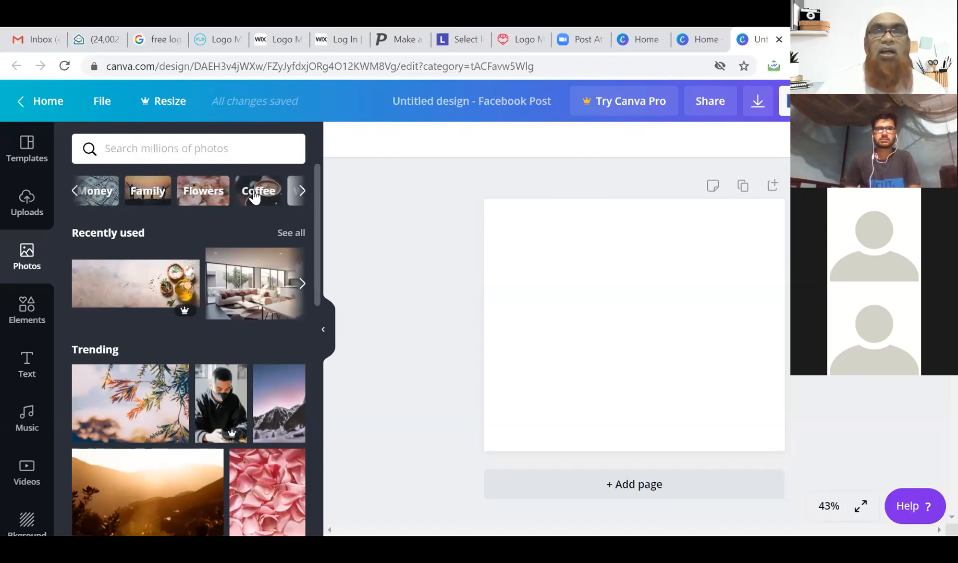
left_click(302, 192)
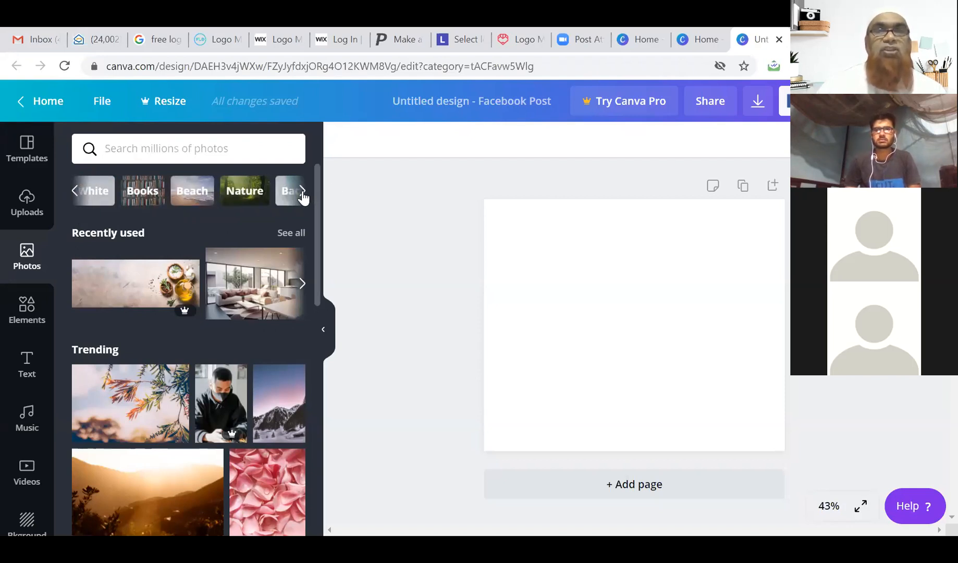
left_click(302, 192)
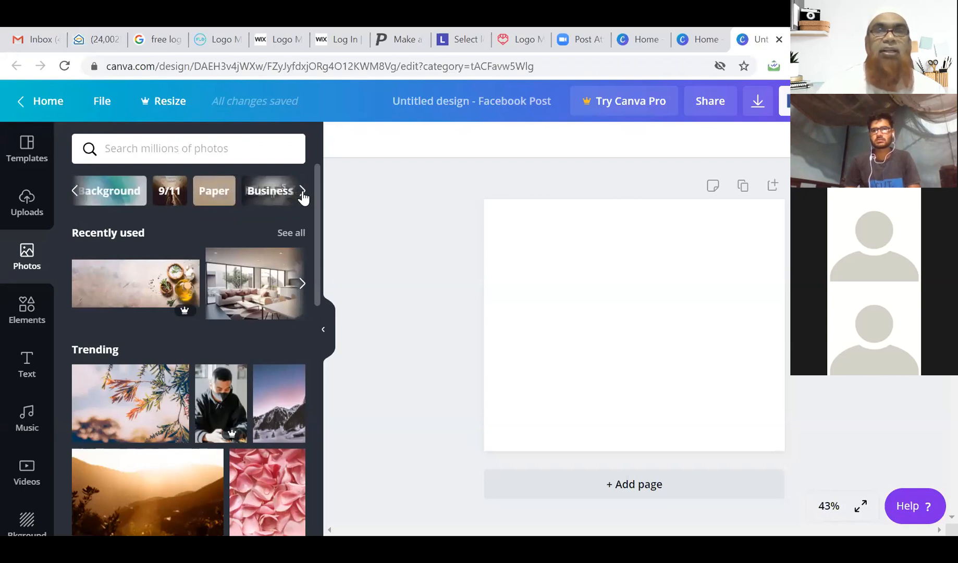
left_click(267, 198)
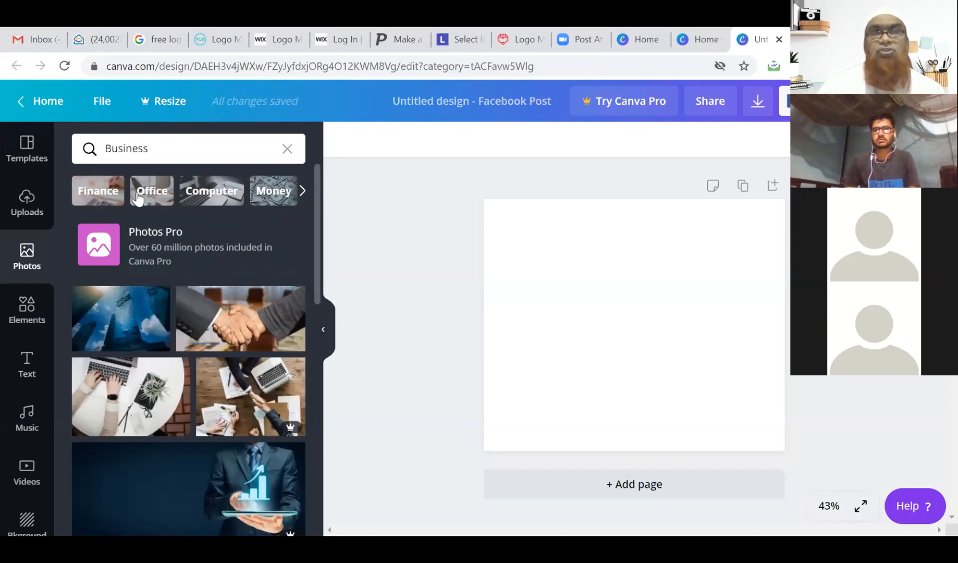
left_click(302, 191)
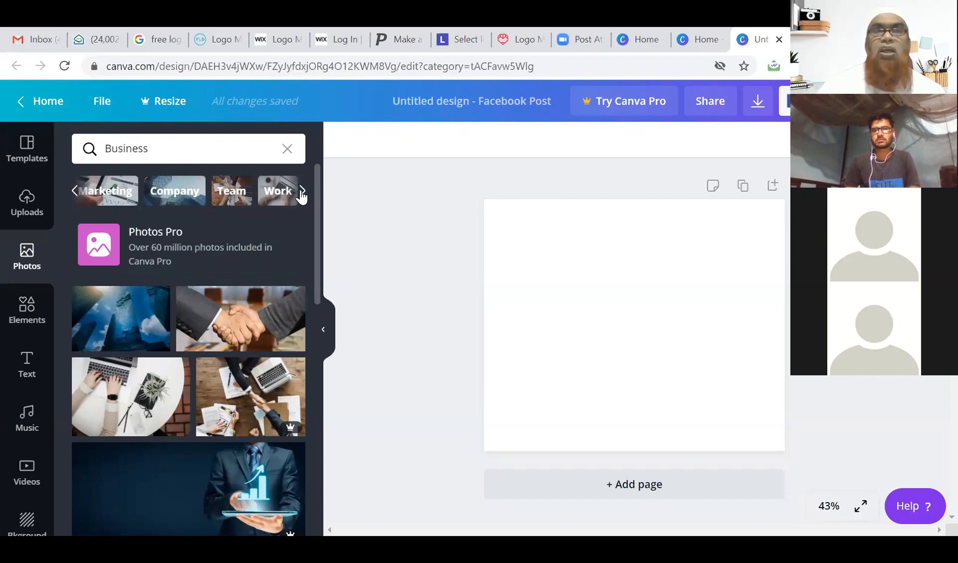
left_click(107, 192)
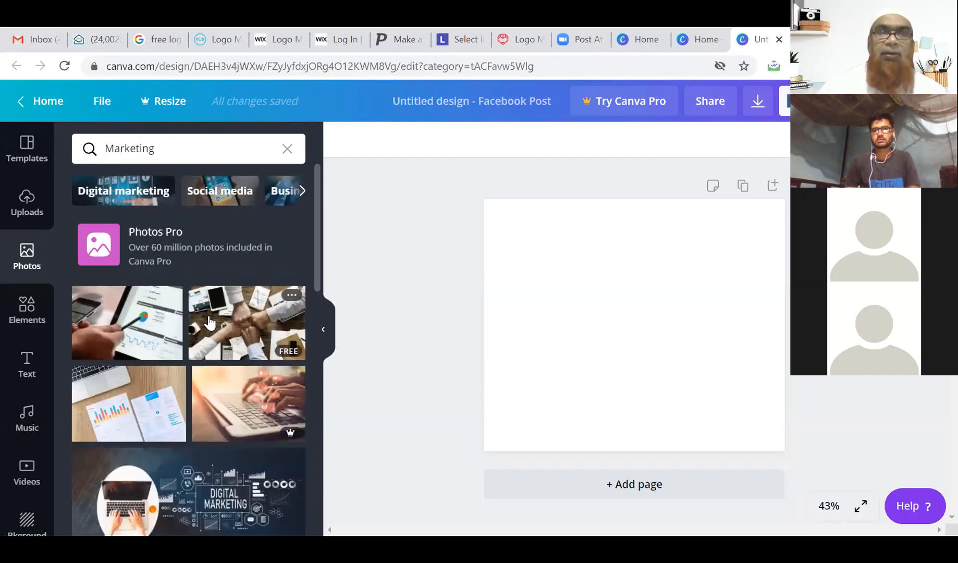
scroll(218, 324, "down", 3)
scroll(217, 324, "down", 2)
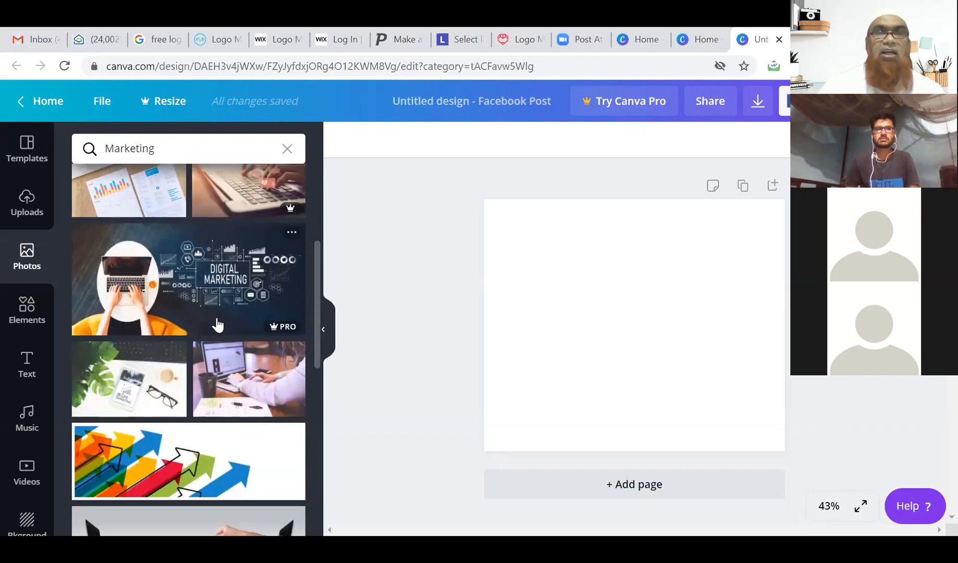
scroll(213, 292, "down", 4)
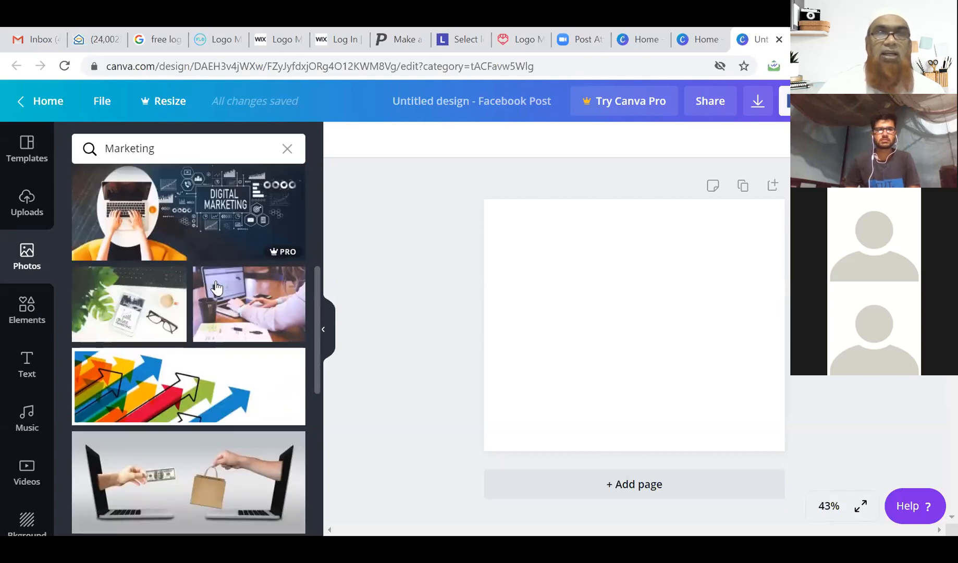
scroll(218, 286, "down", 3)
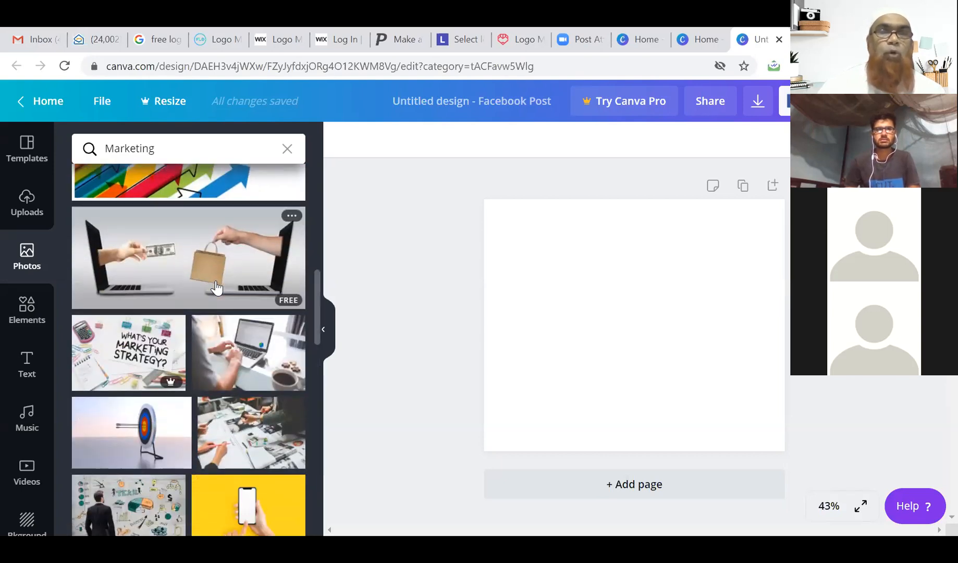
scroll(217, 287, "down", 2)
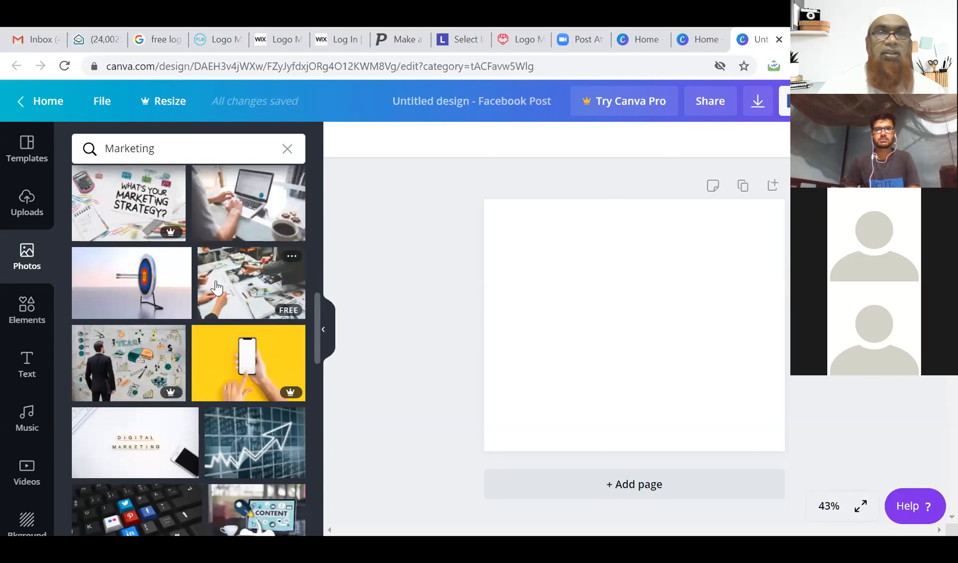
scroll(147, 281, "up", 8)
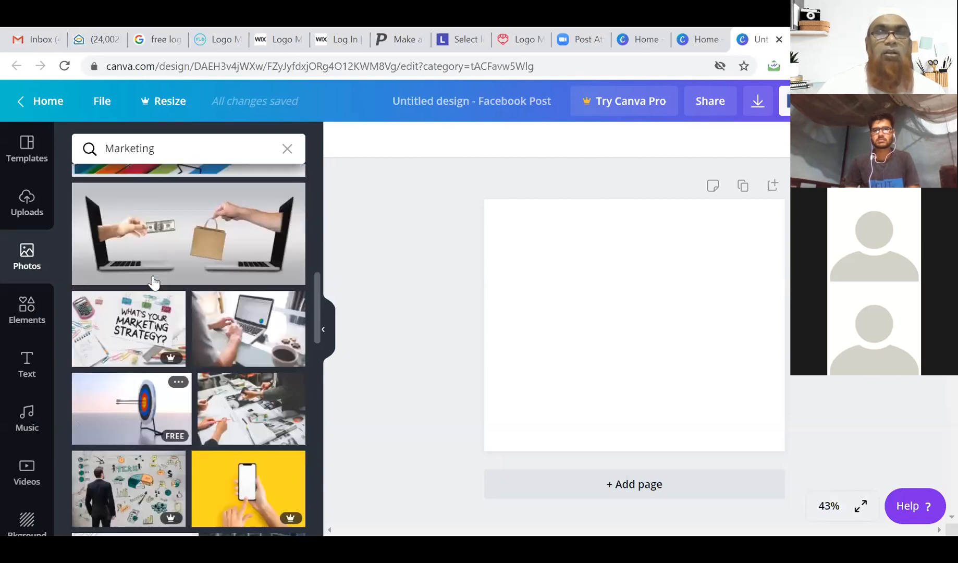
scroll(153, 282, "up", 6)
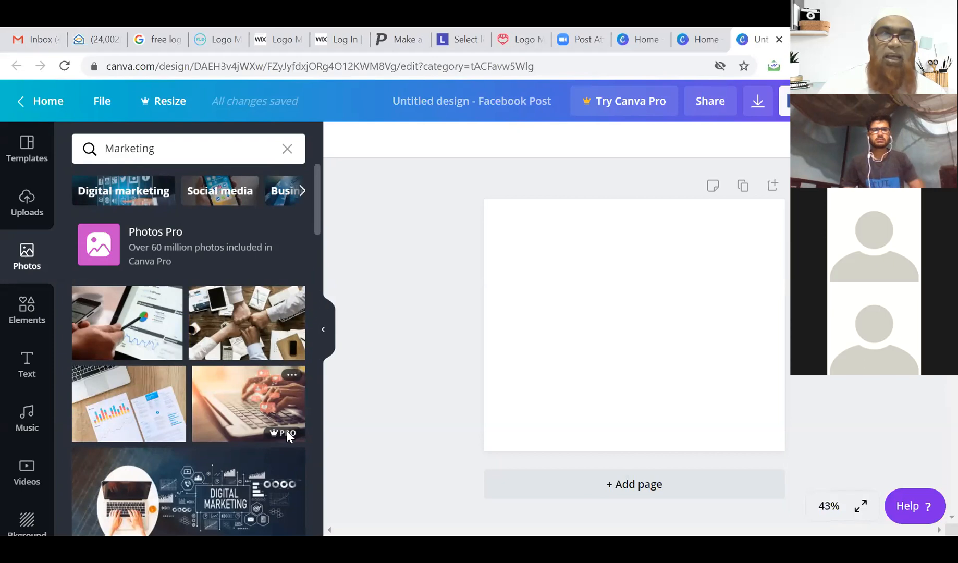
mouse_move(281, 441)
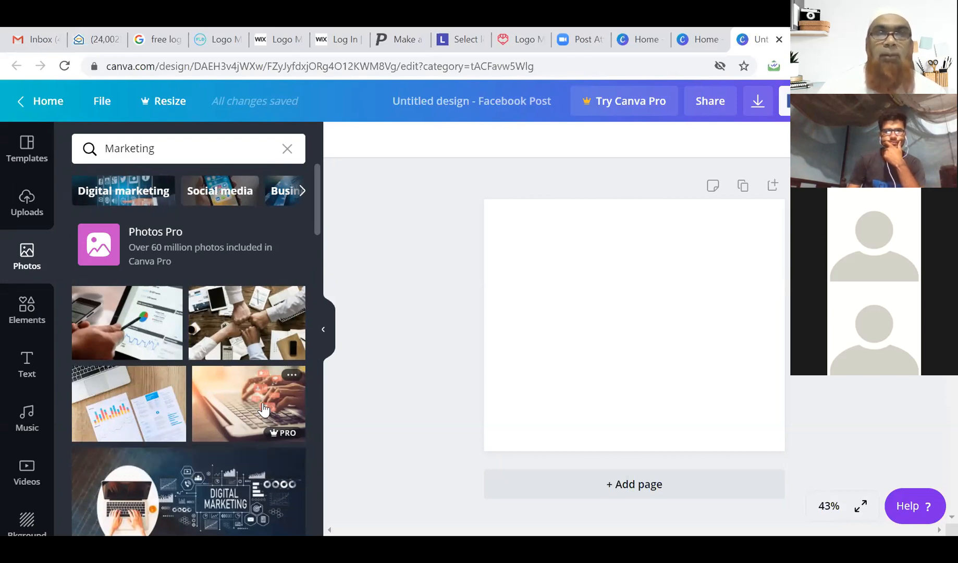
scroll(247, 369, "down", 2)
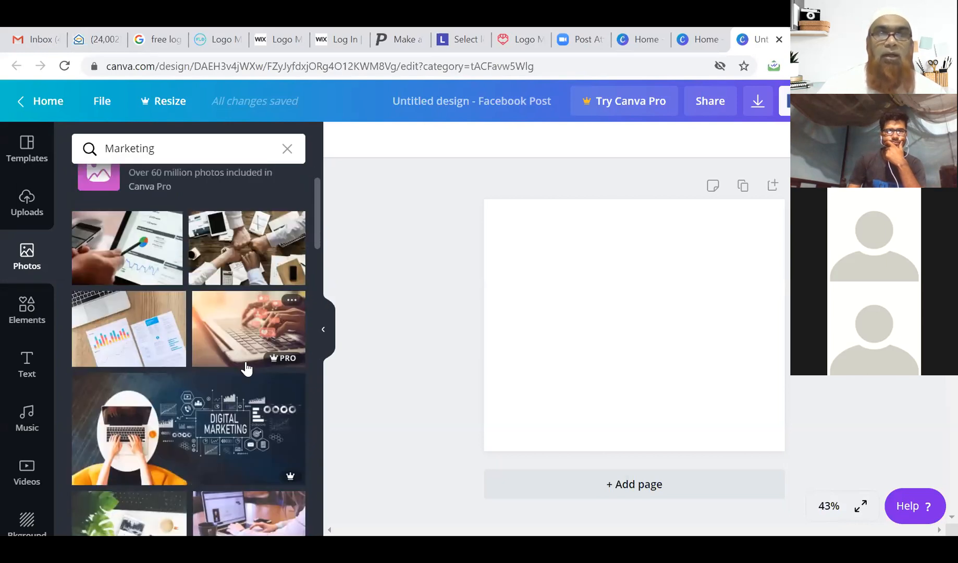
scroll(247, 369, "up", 2)
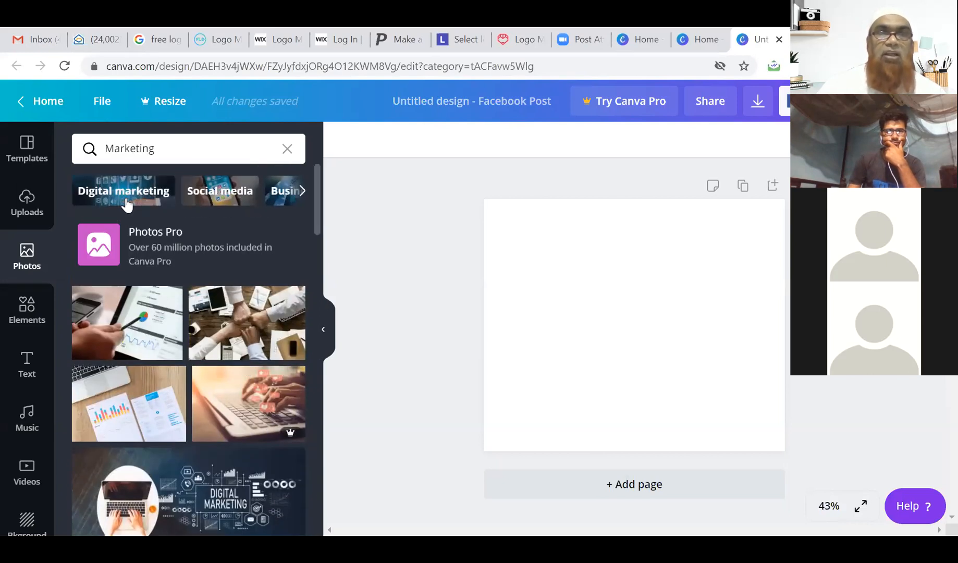
Show 'Digital marketing' photo results and scroll through the free and Pro images.
left_click(125, 193)
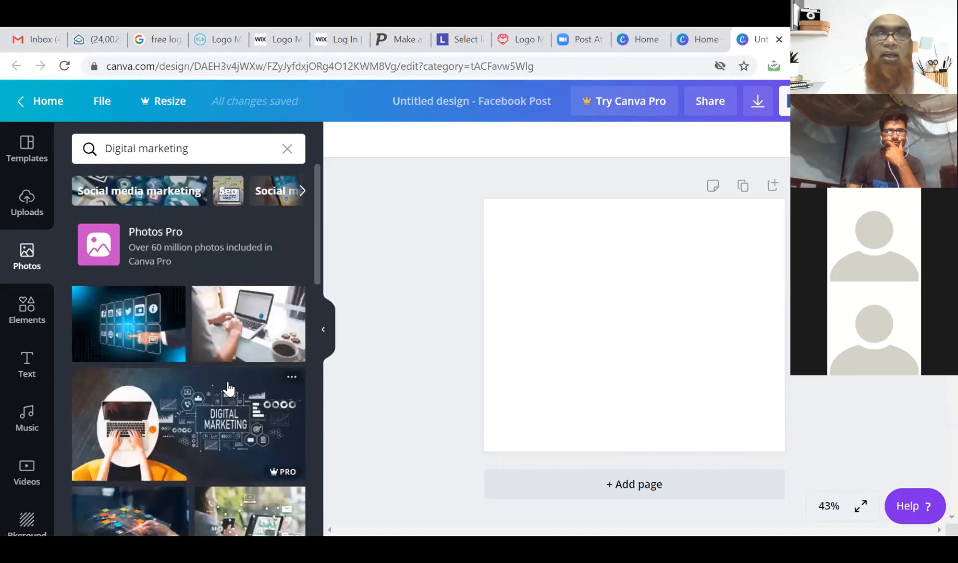
scroll(229, 388, "down", 2)
scroll(175, 332, "up", 2)
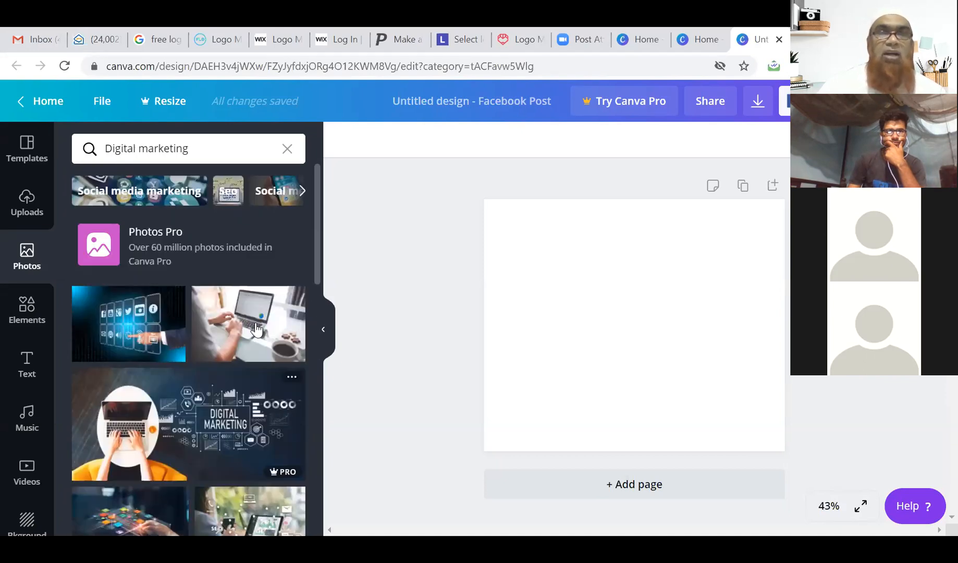
scroll(252, 329, "down", 4)
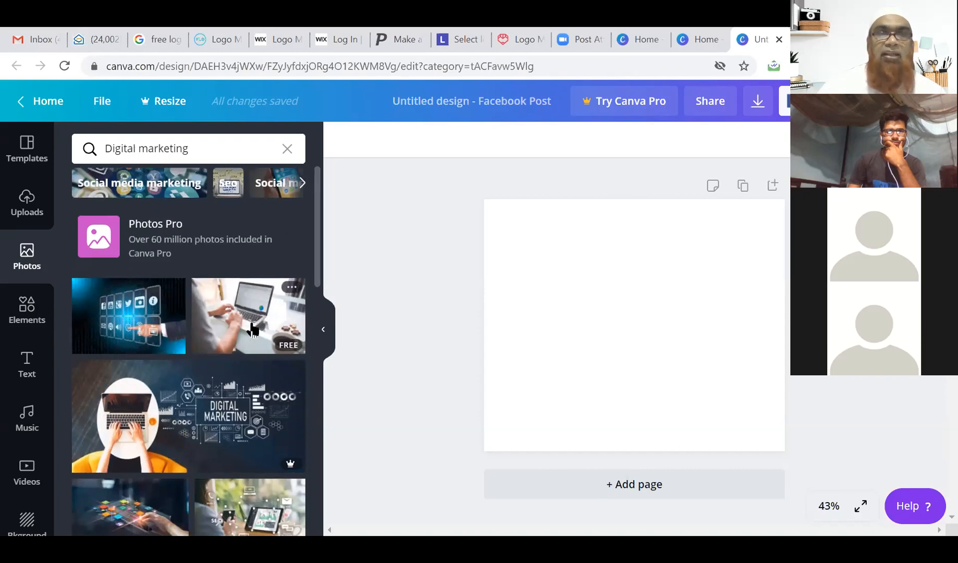
scroll(253, 330, "down", 2)
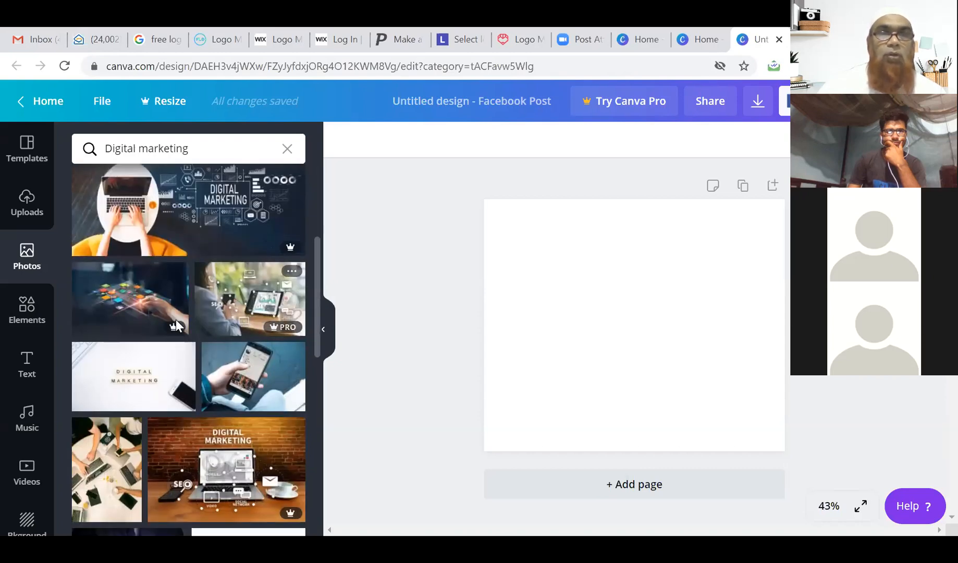
scroll(147, 307, "down", 2)
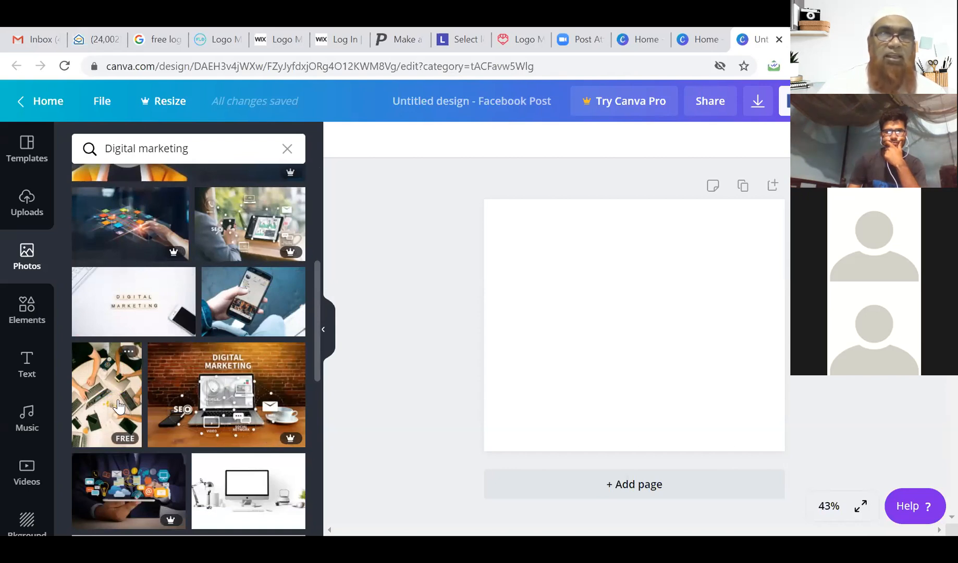
scroll(122, 401, "down", 2)
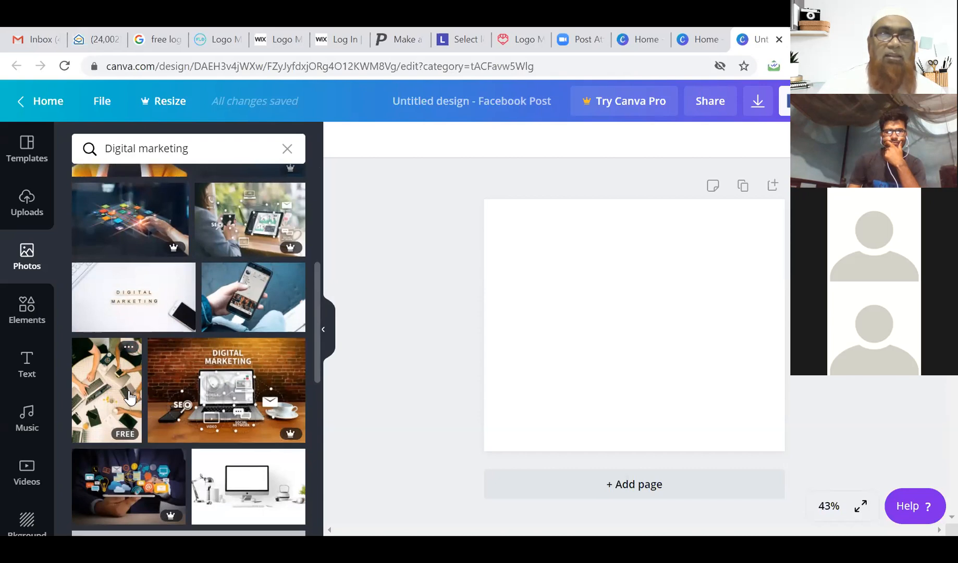
scroll(130, 397, "down", 2)
scroll(141, 386, "down", 3)
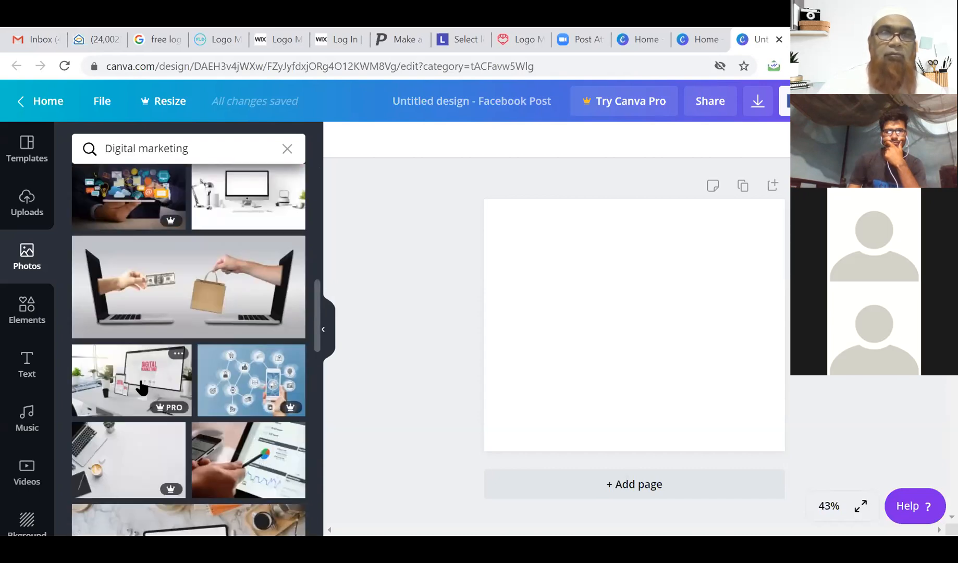
scroll(141, 385, "down", 6)
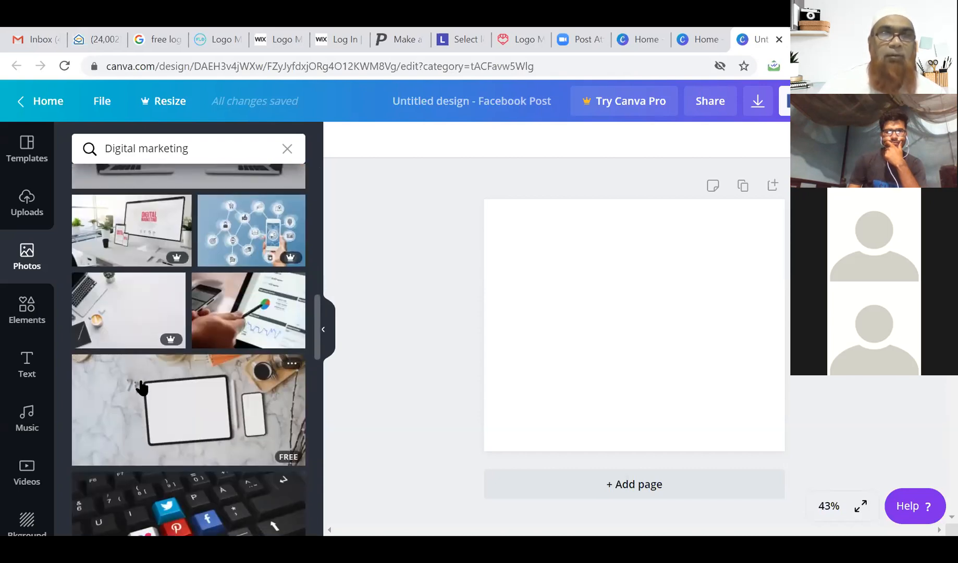
scroll(141, 385, "down", 3)
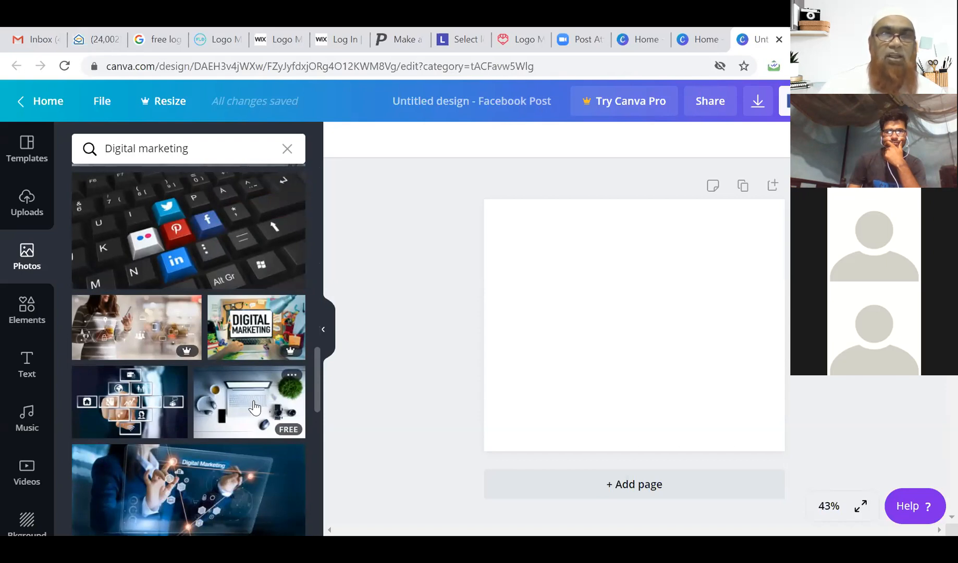
scroll(253, 408, "down", 3)
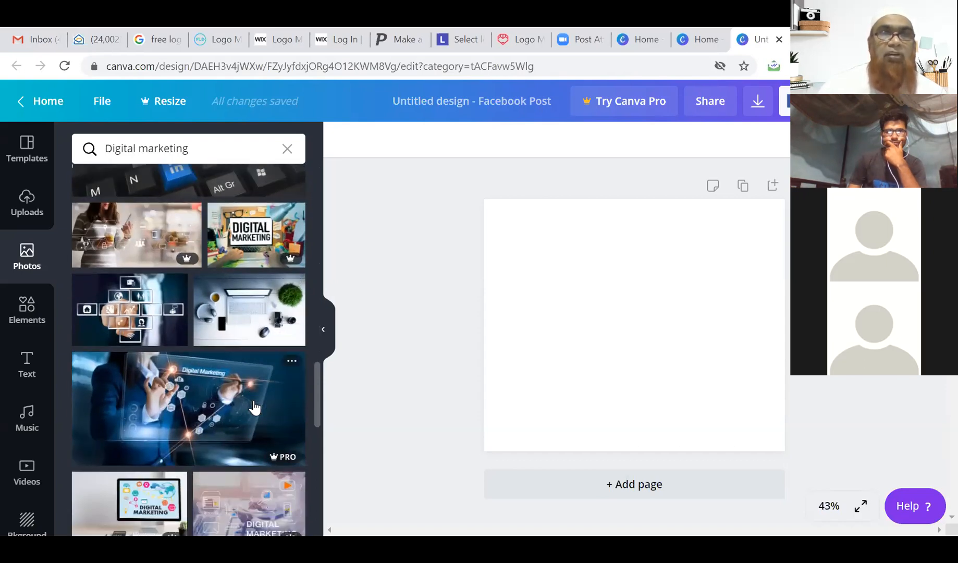
scroll(233, 384, "down", 6)
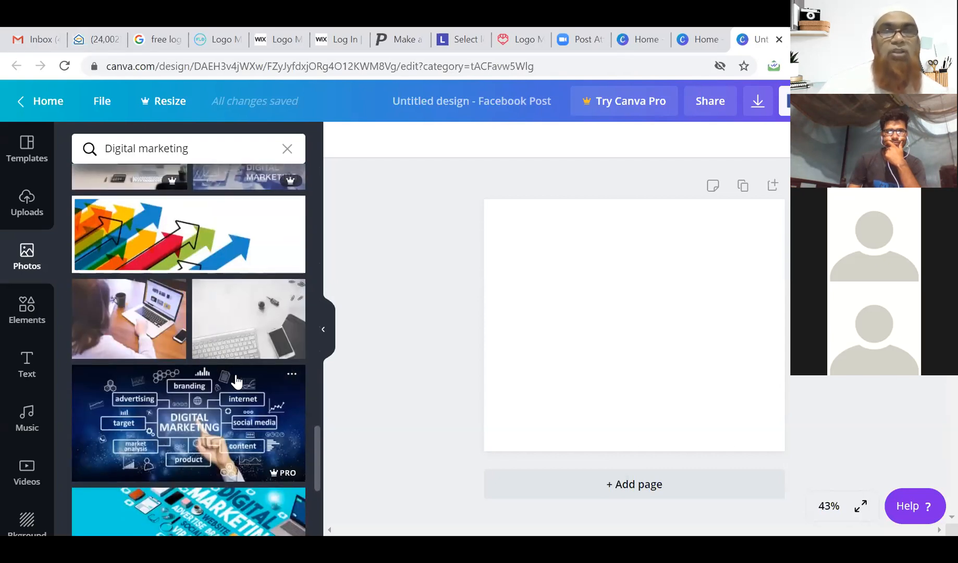
scroll(259, 396, "down", 5)
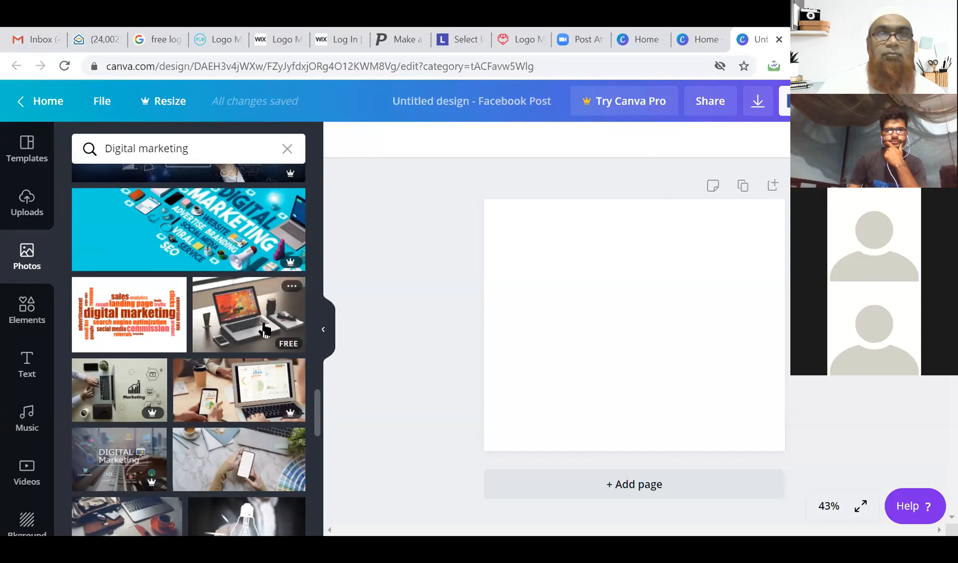
Add the laptop-on-desk photo, move it top-left and enlarge it to full page width.
left_click(264, 330)
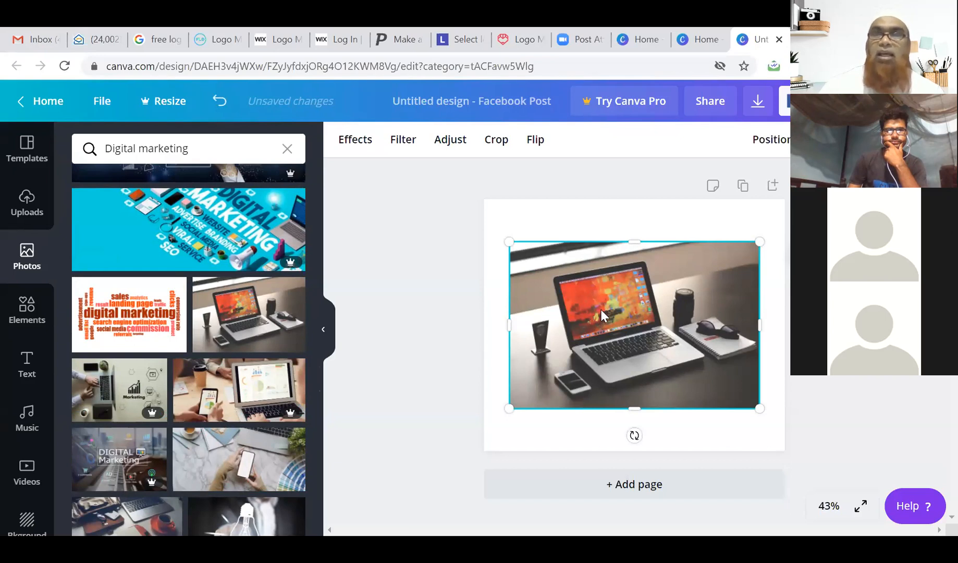
left_click_drag(595, 301, 575, 268)
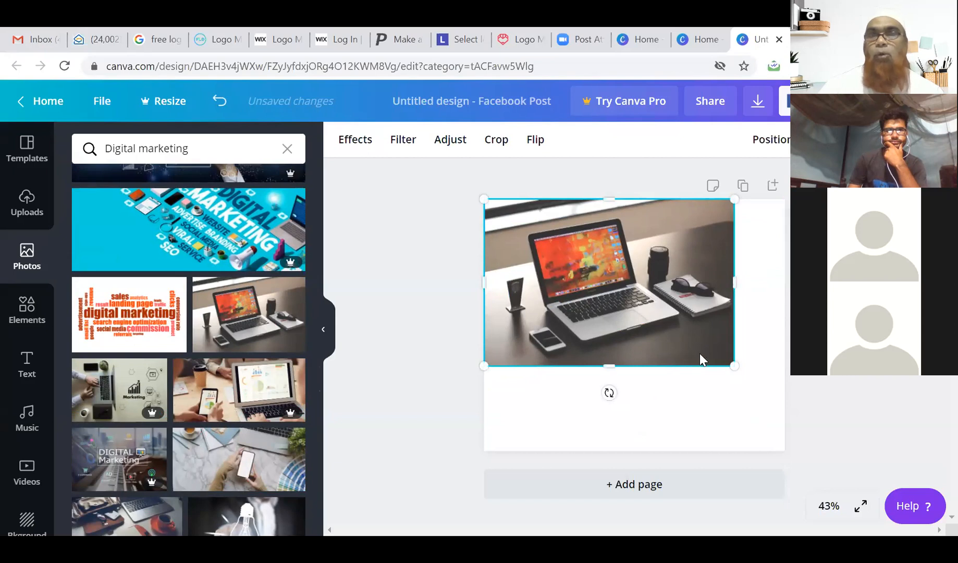
left_click_drag(734, 367, 788, 398)
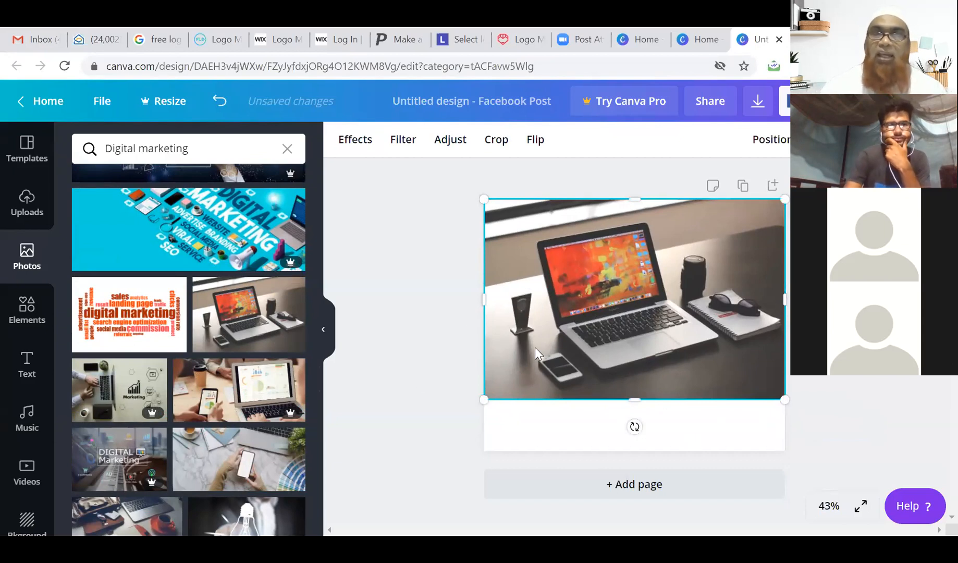
Search graphic elements for 'contact', try the blue contact cube, then delete it.
left_click(27, 308)
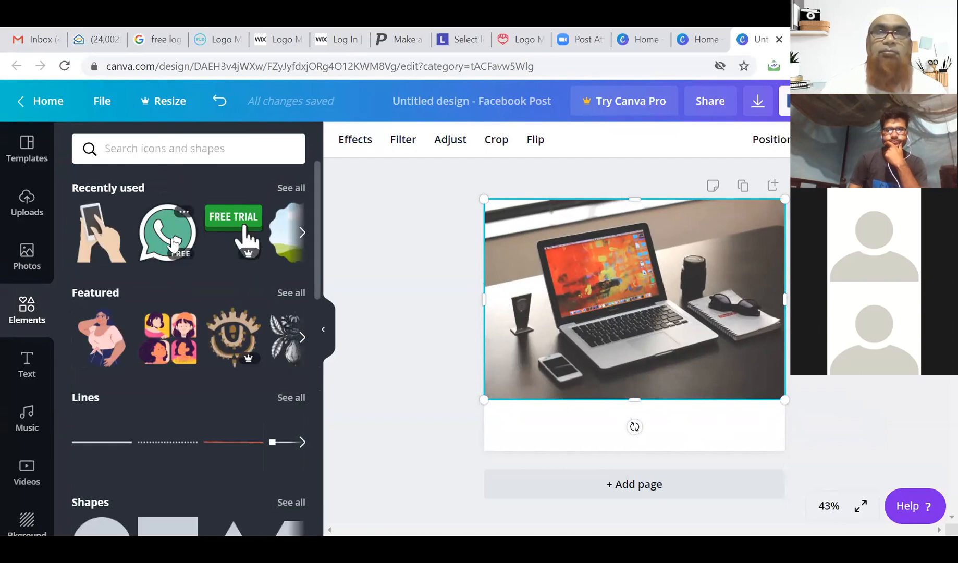
left_click(125, 149)
type("contact")
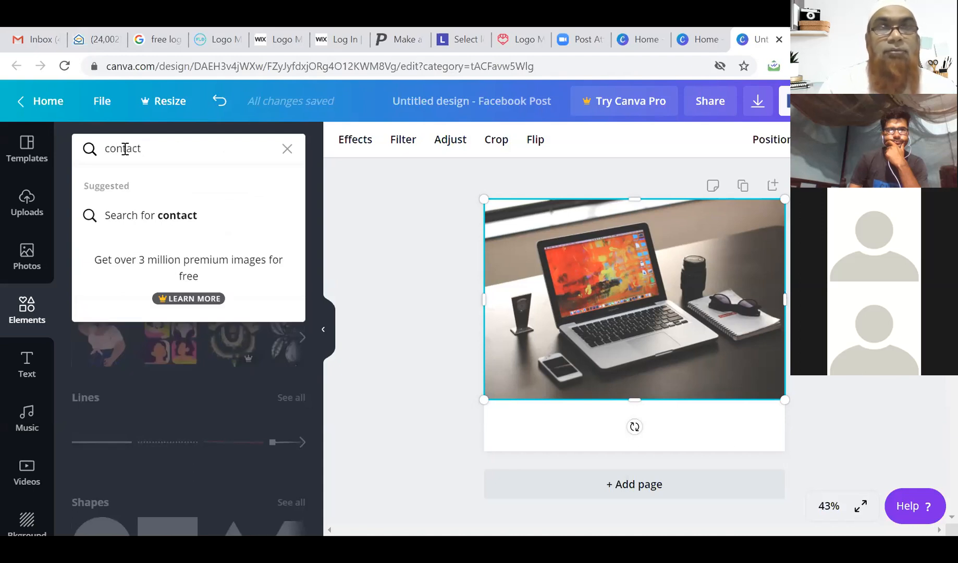
left_click(172, 219)
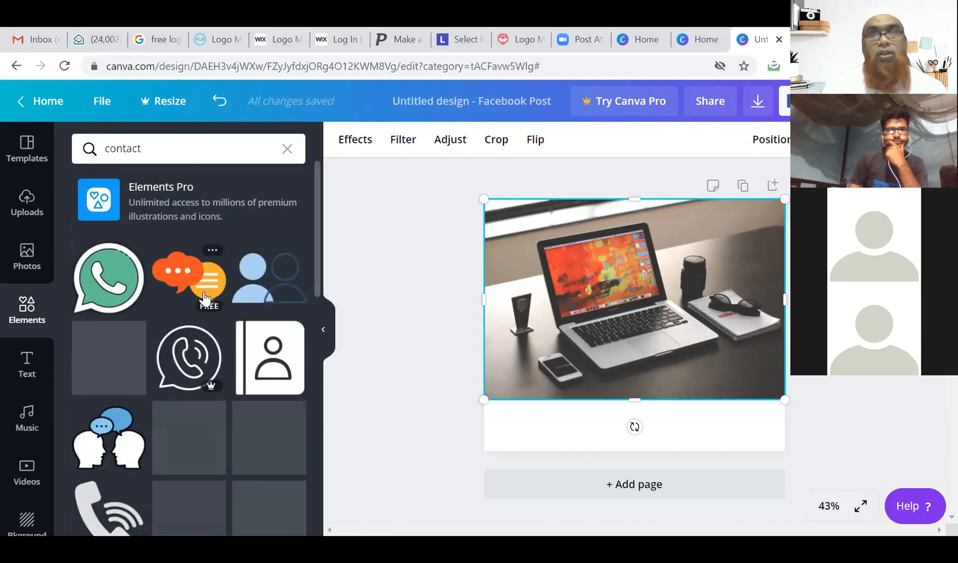
scroll(205, 300, "down", 2)
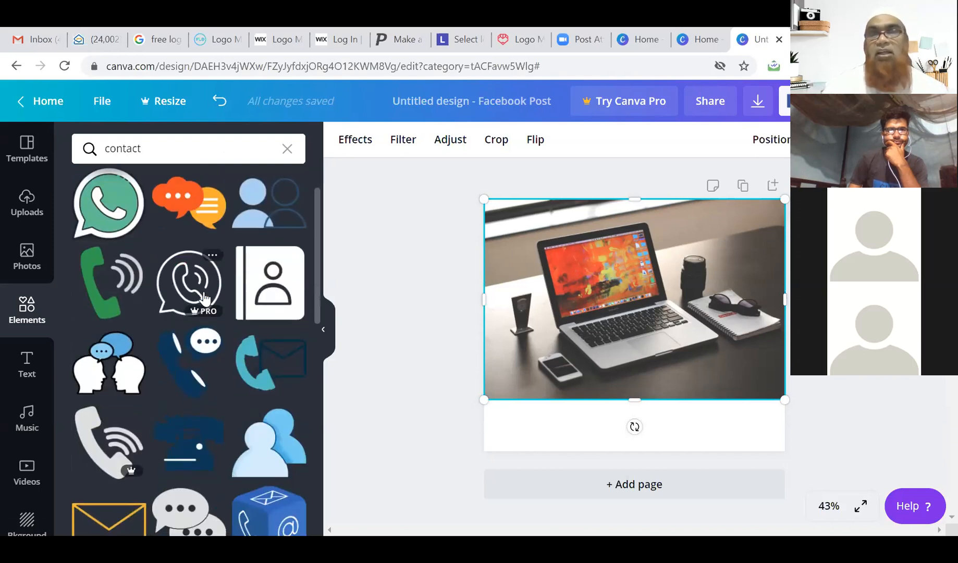
scroll(203, 299, "down", 2)
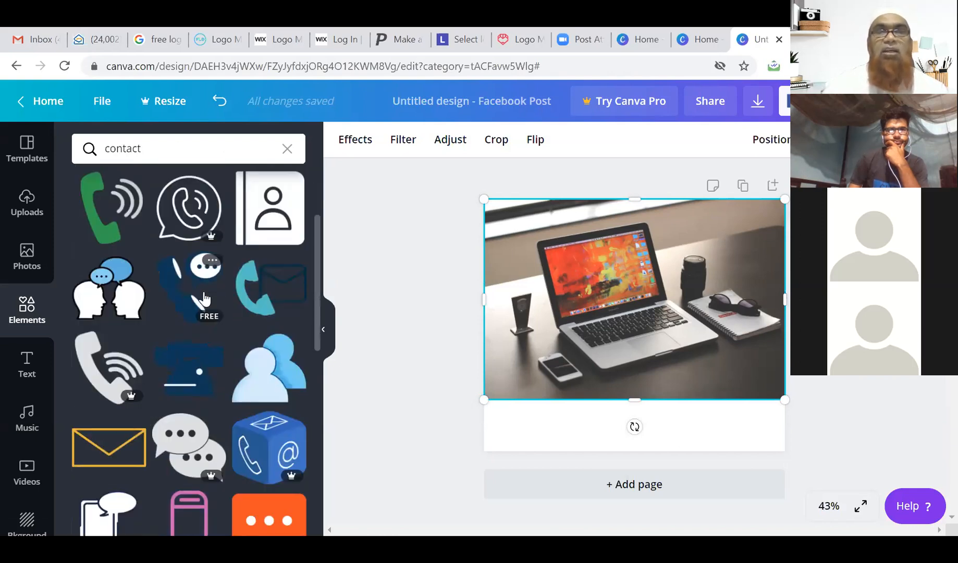
scroll(203, 299, "down", 2)
scroll(200, 300, "down", 2)
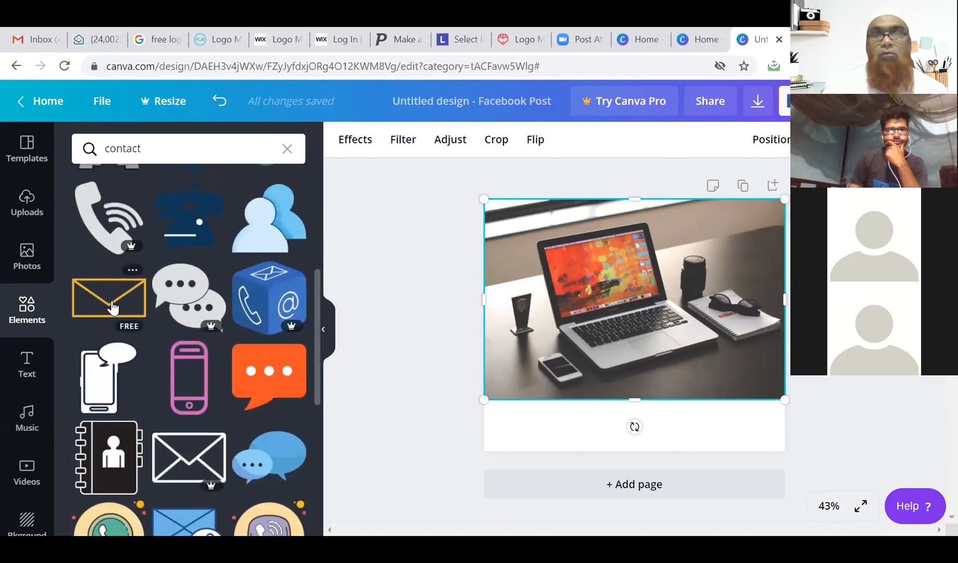
left_click(280, 301)
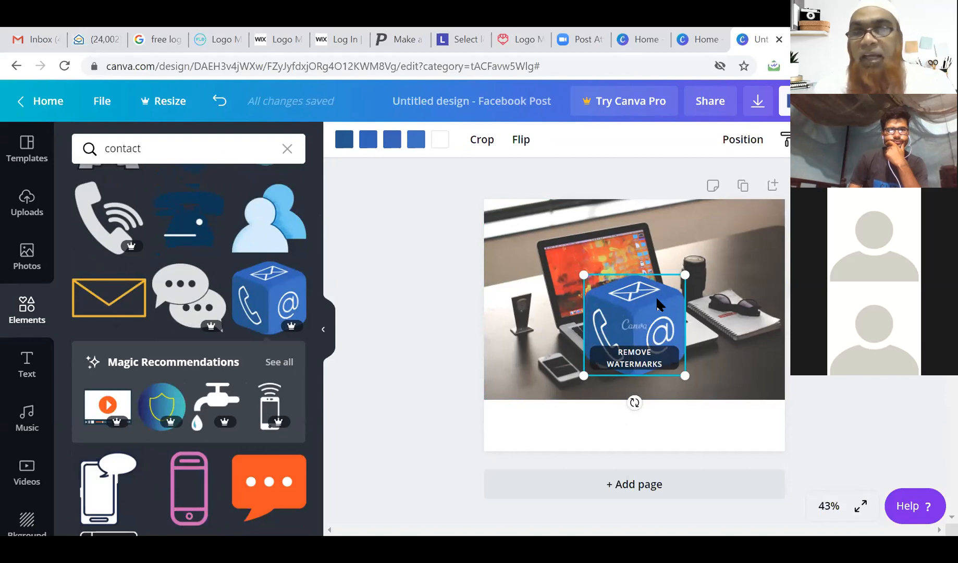
key("Delete")
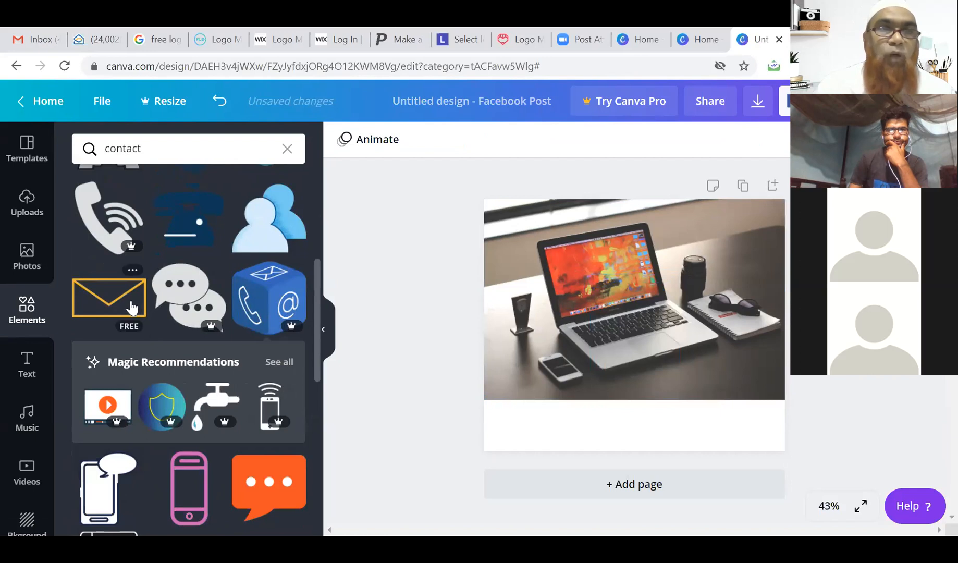
Add the yellow envelope icon, shrink it and place it bottom-left below the photo.
scroll(131, 309, "up", 3)
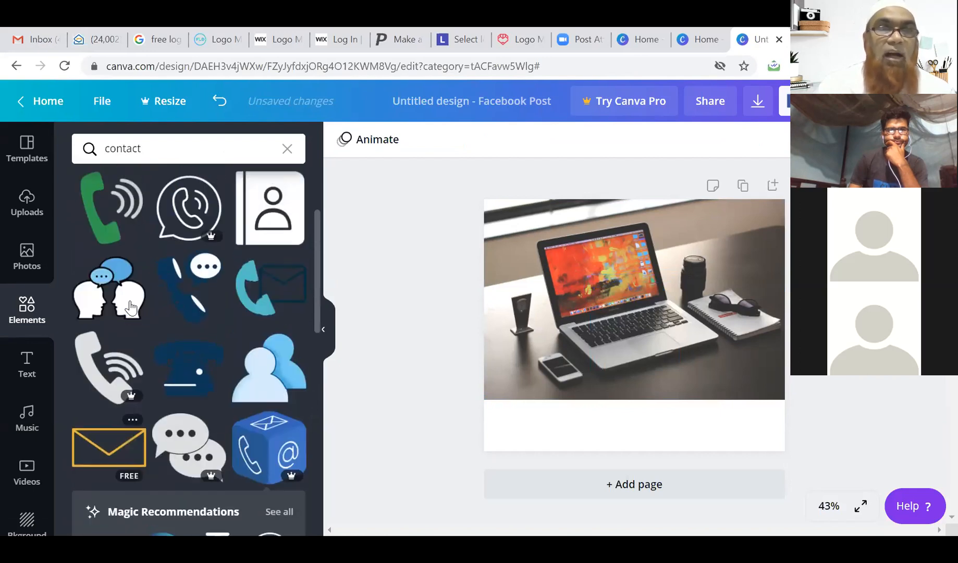
scroll(120, 365, "down", 2)
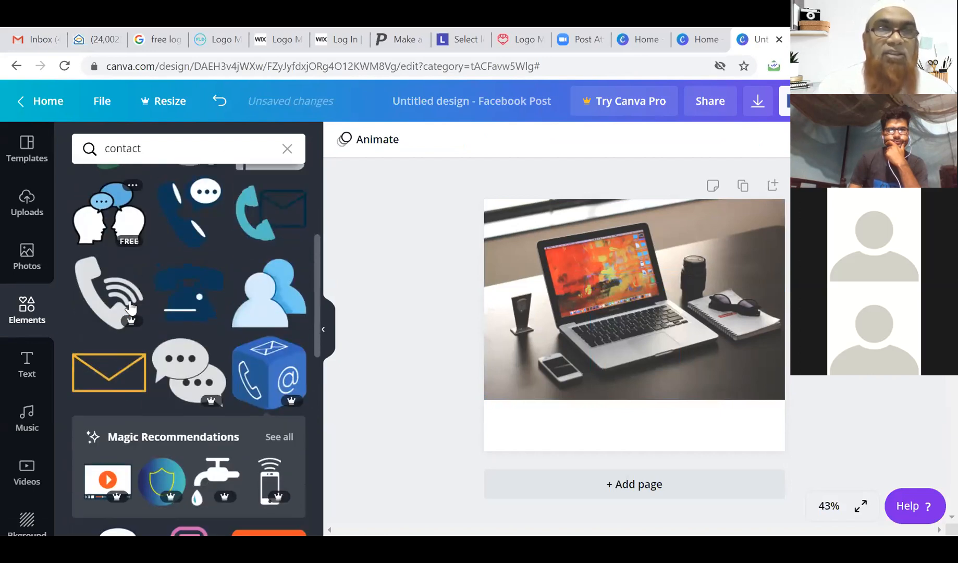
left_click(115, 381)
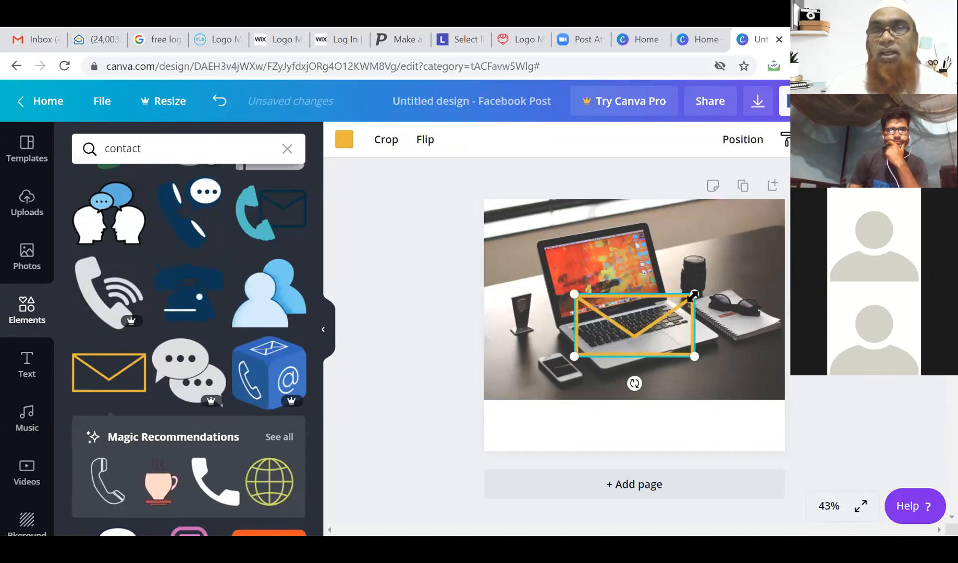
left_click_drag(693, 294, 654, 315)
left_click_drag(613, 355, 509, 417)
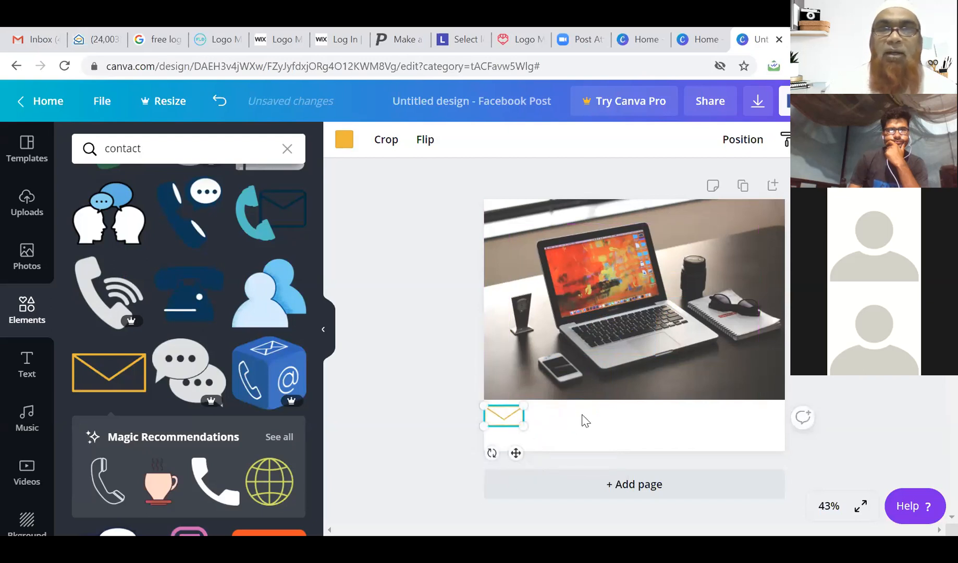
left_click(25, 373)
left_click(539, 415)
Add a body text box beside the envelope and replace its text with the contact e-mail address.
left_click(180, 307)
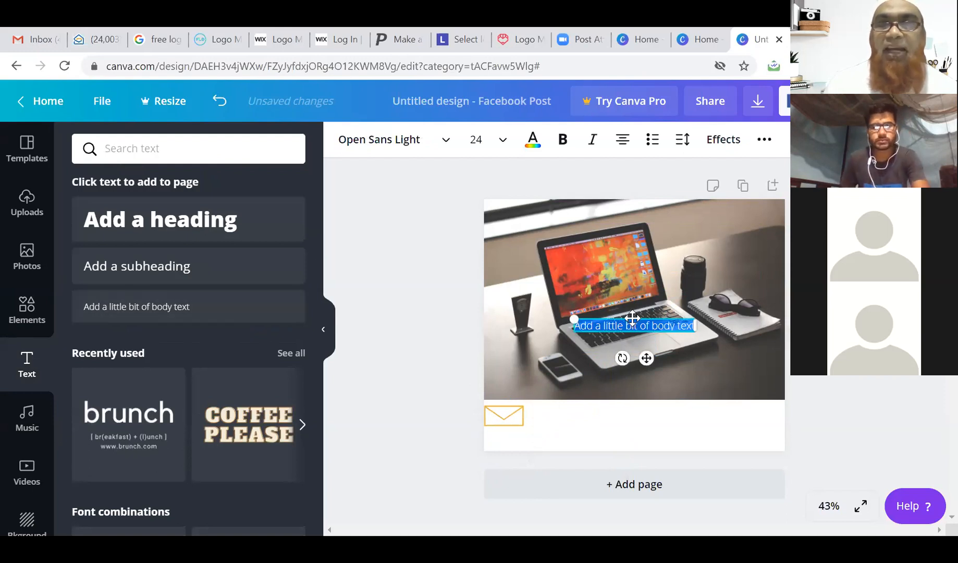
left_click_drag(633, 318, 587, 411)
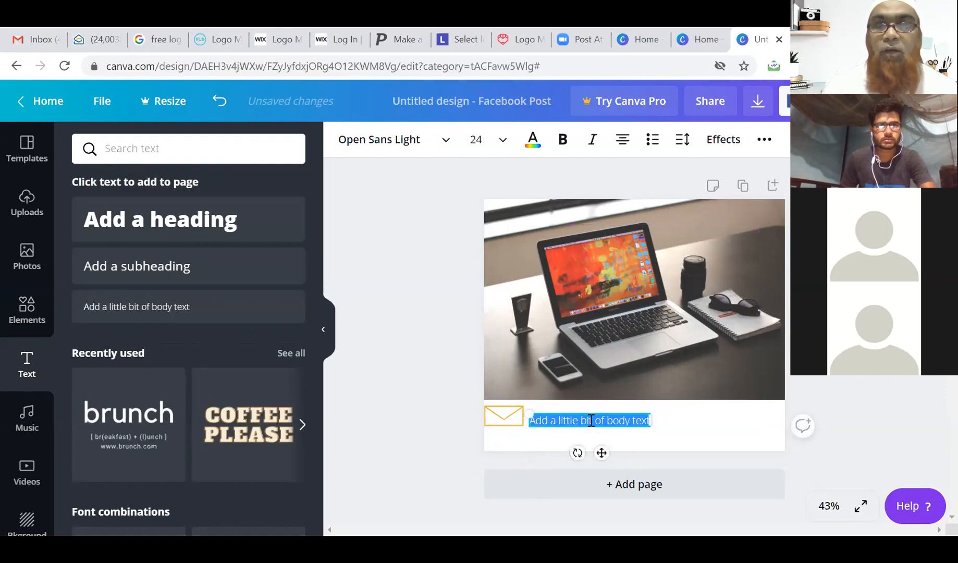
triple_click(591, 421)
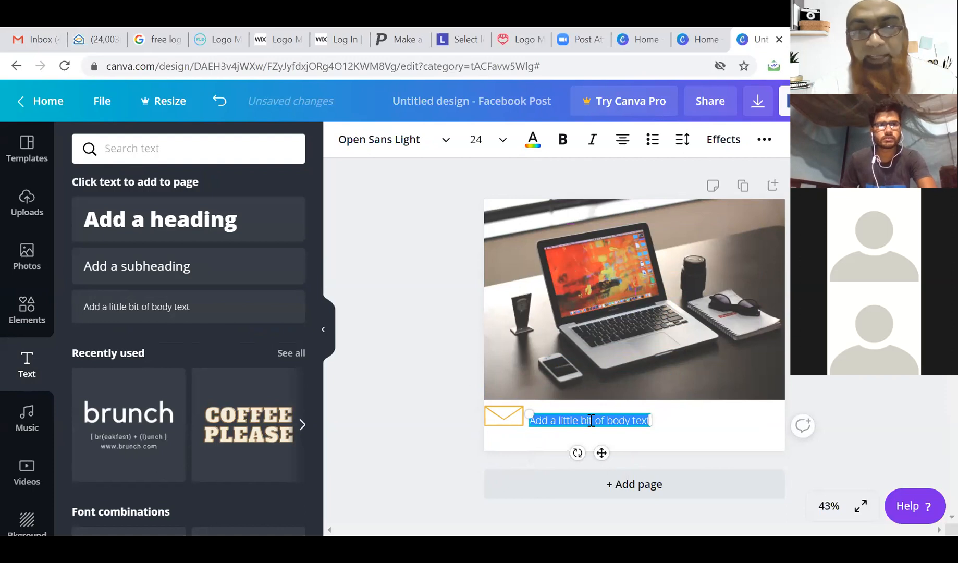
key("BackSpace")
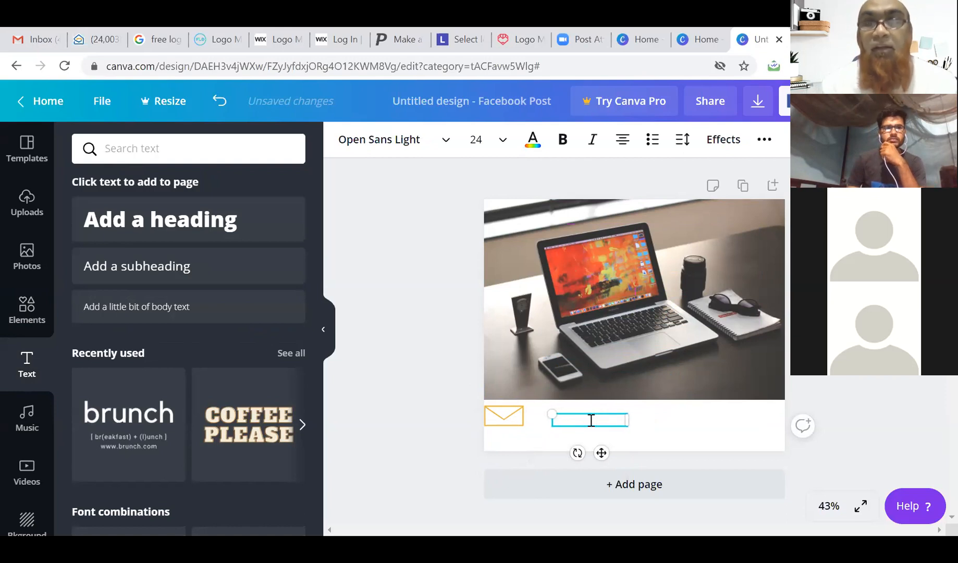
key("shift+Left")
key("shift+Left")
key("shift+Left")
key("shift+Left")
key("shift+Left")
key("shift+Left")
key("shift+Left")
key("shift+Left")
key("shift+Left")
key("shift+Left")
key("shift+Left")
key("shift+Left")
key("shift+Left")
key("shift+Left")
key("shift+Left")
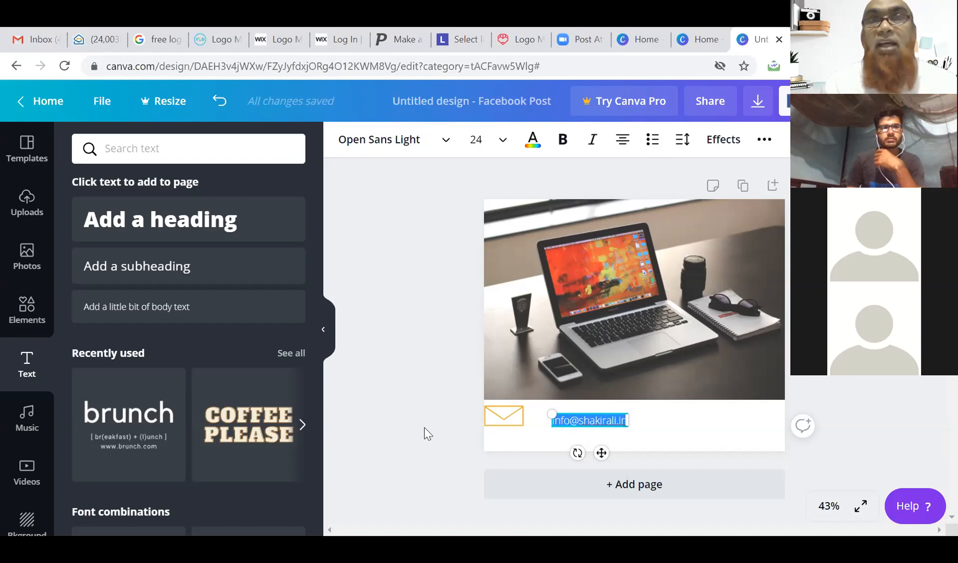
Make the e-mail text bold and yellow, aligned right beside the envelope.
left_click(564, 148)
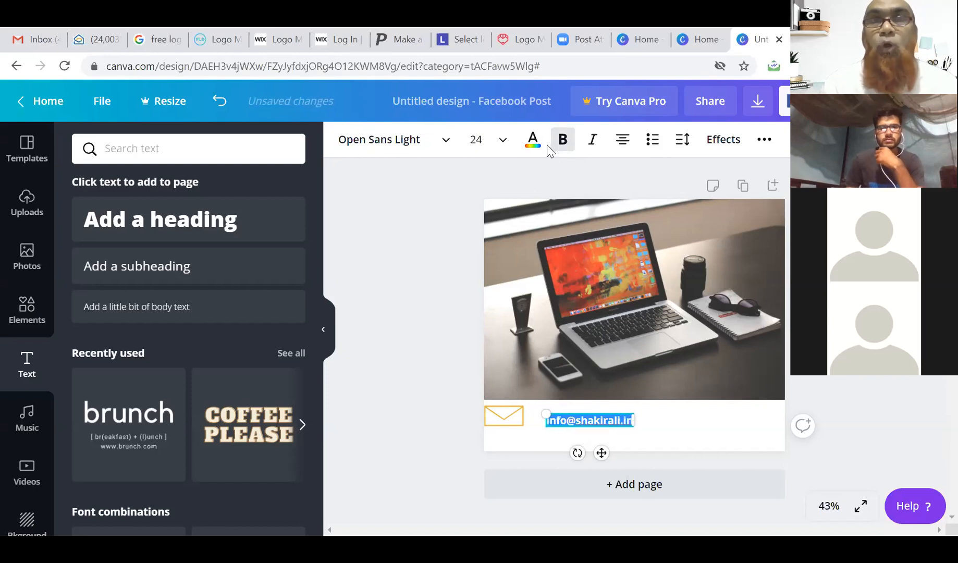
left_click(534, 141)
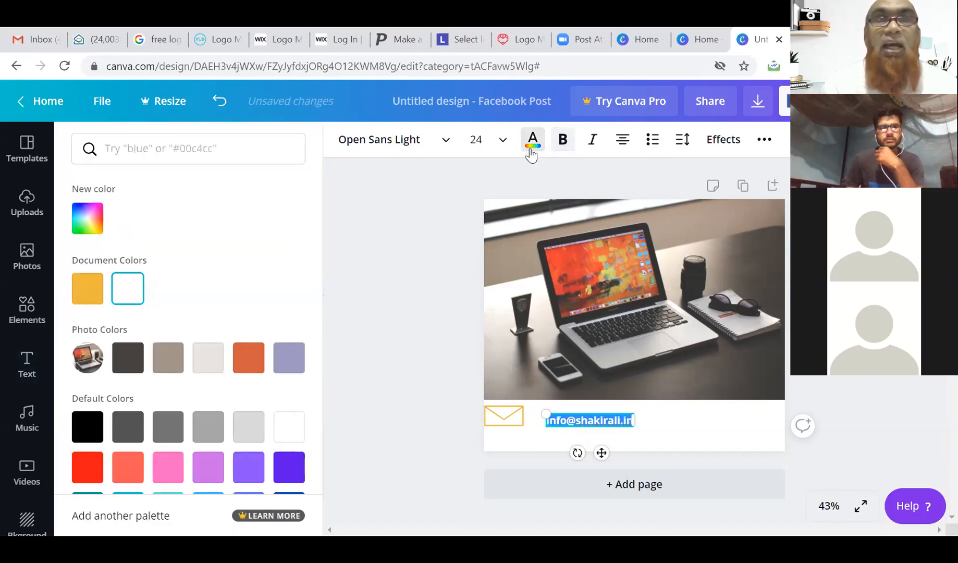
left_click(87, 295)
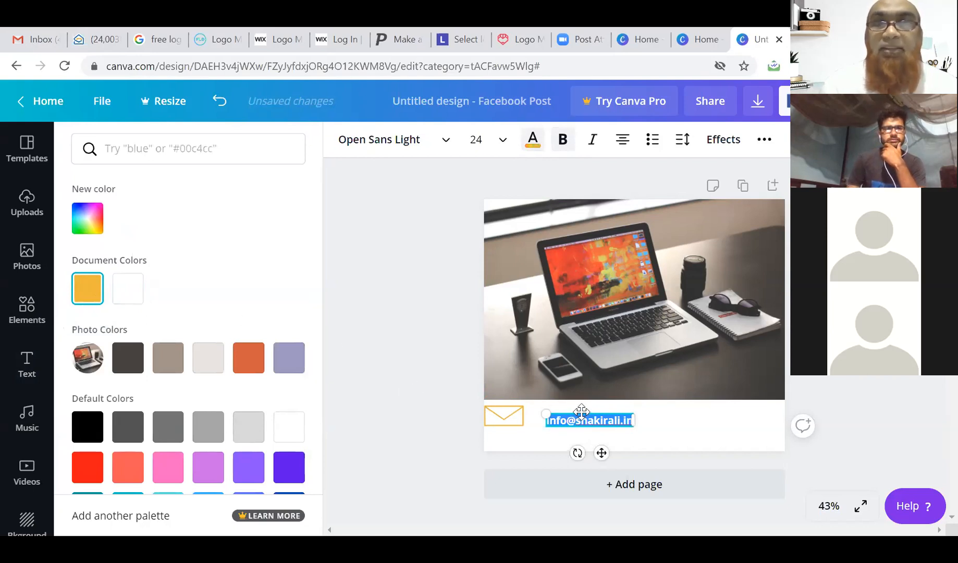
left_click_drag(581, 411, 565, 407)
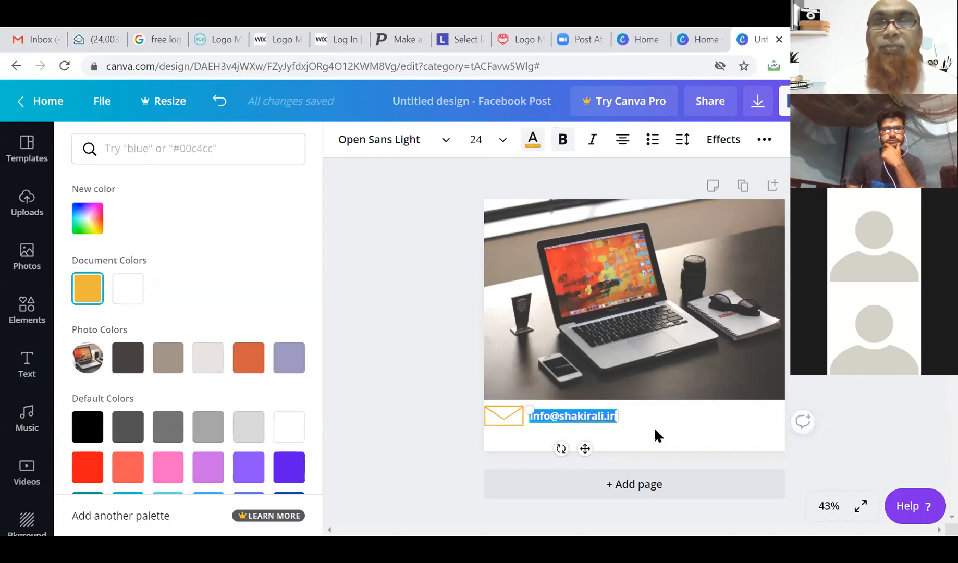
left_click(671, 440)
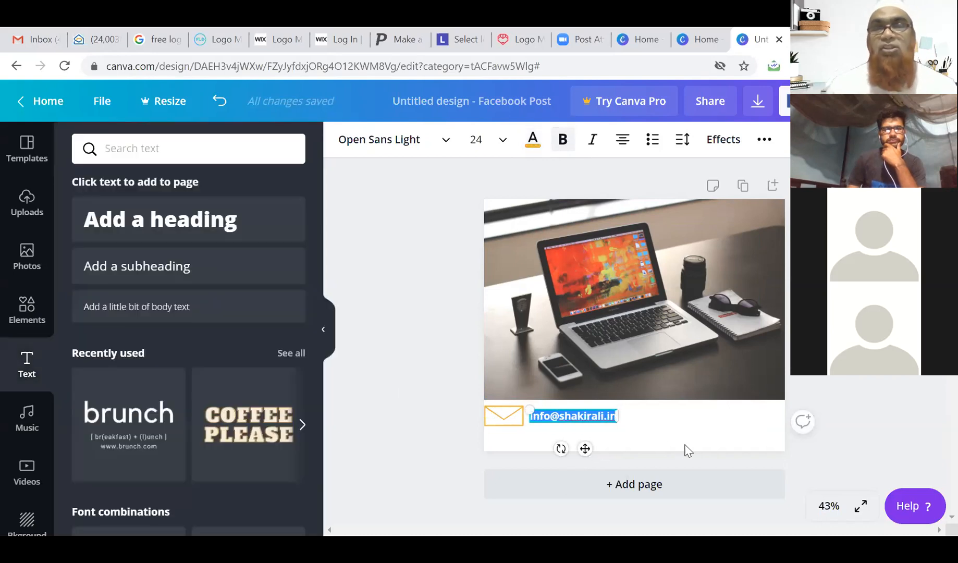
left_click(713, 351)
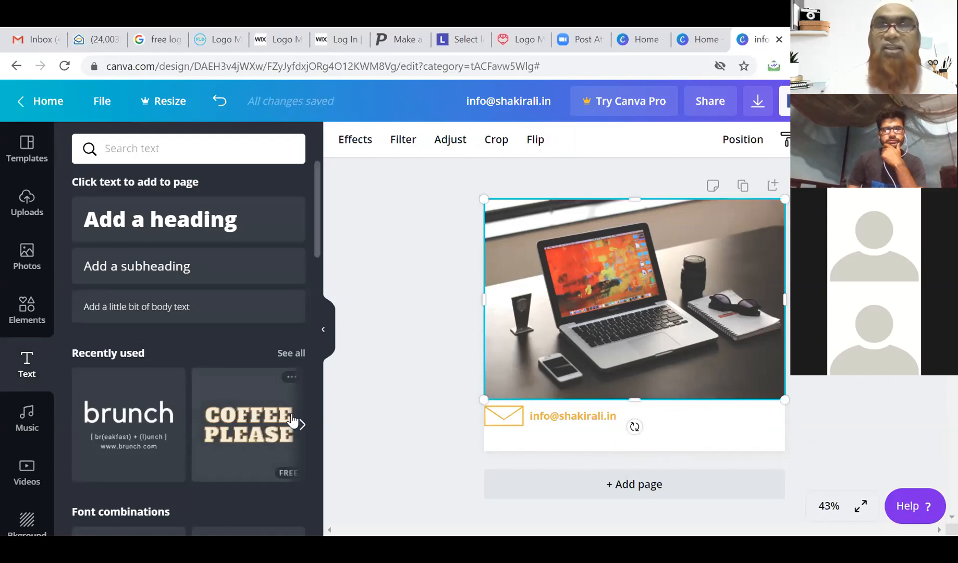
Add a heading reading 'Join Digital Marketing Course' and move it up over the photo.
left_click(183, 231)
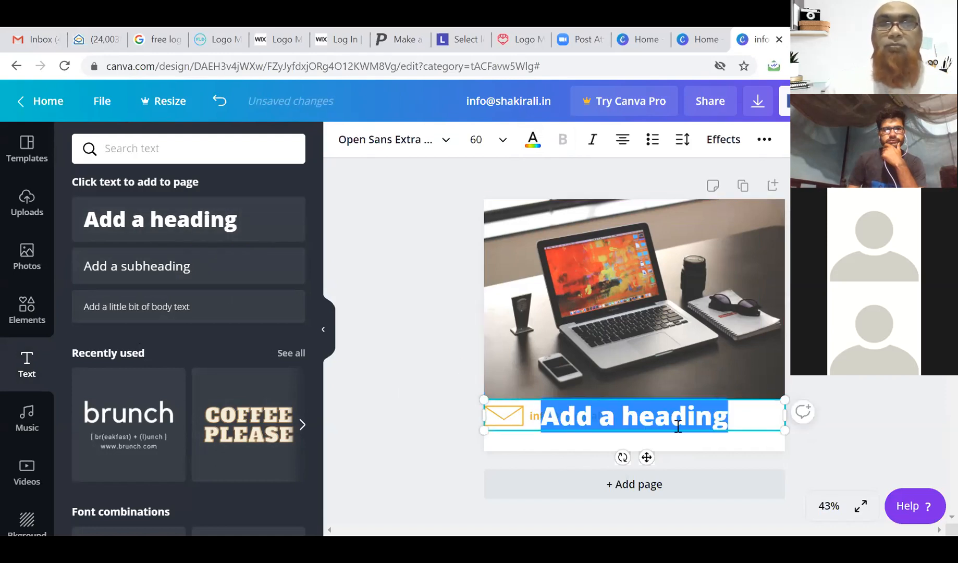
type("Jo")
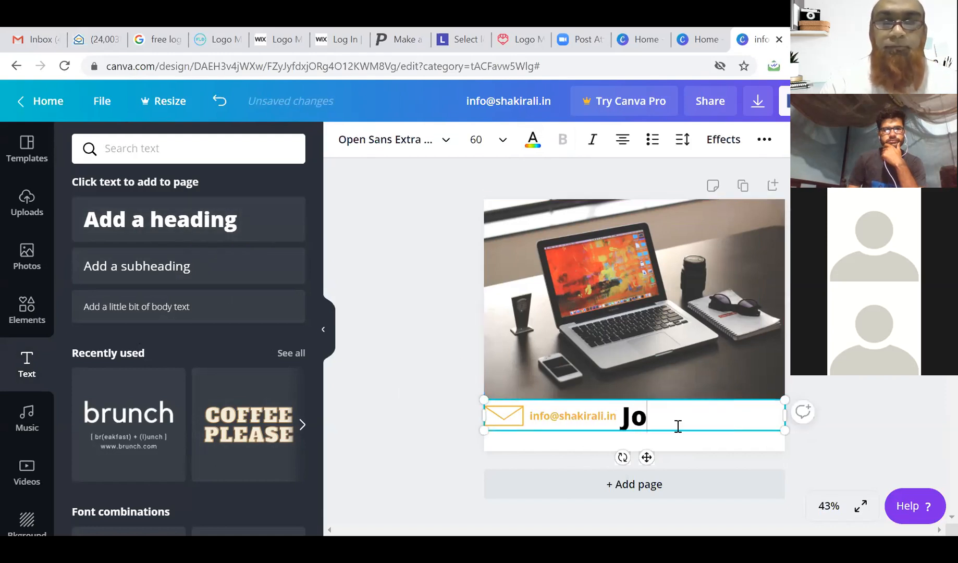
type("in Dig")
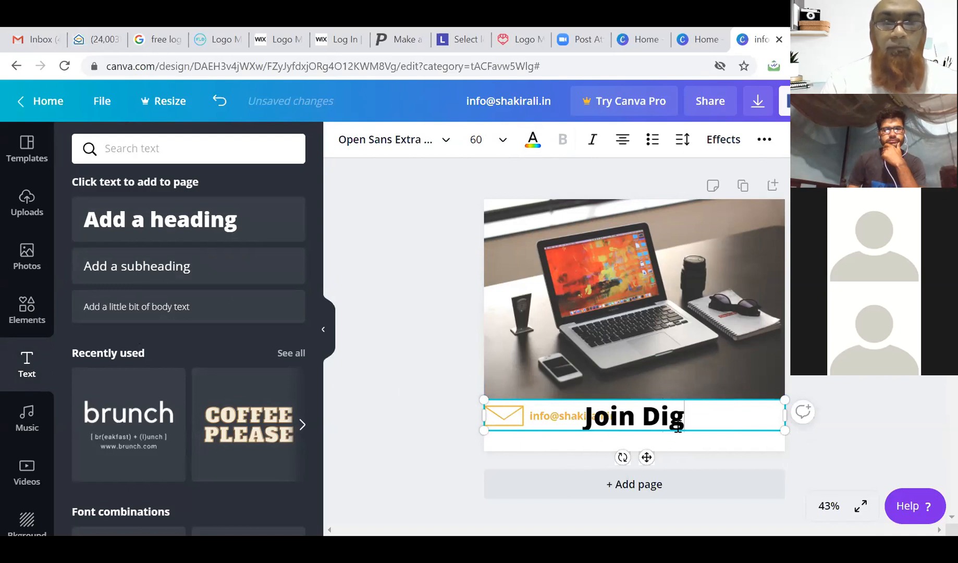
type("ital Marketing")
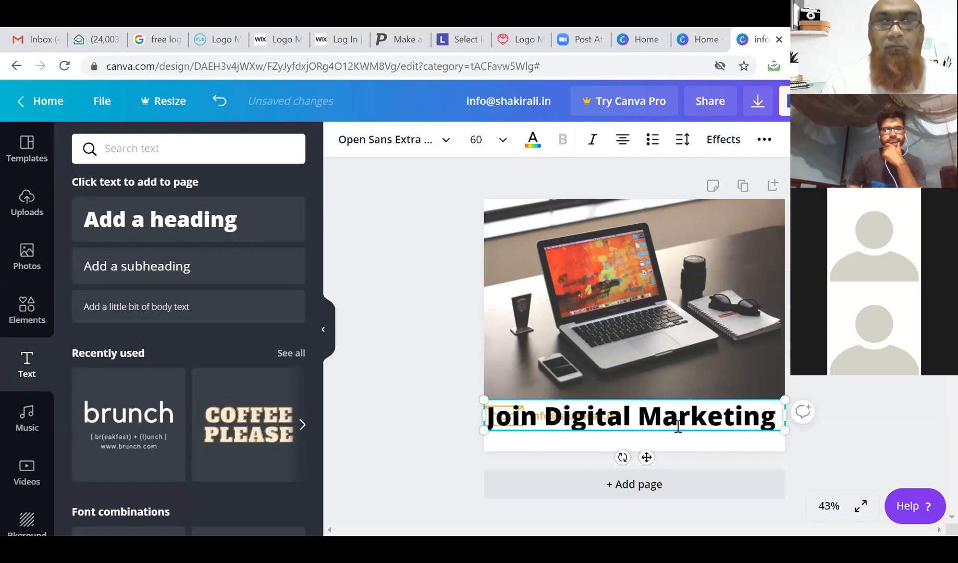
type(" Course")
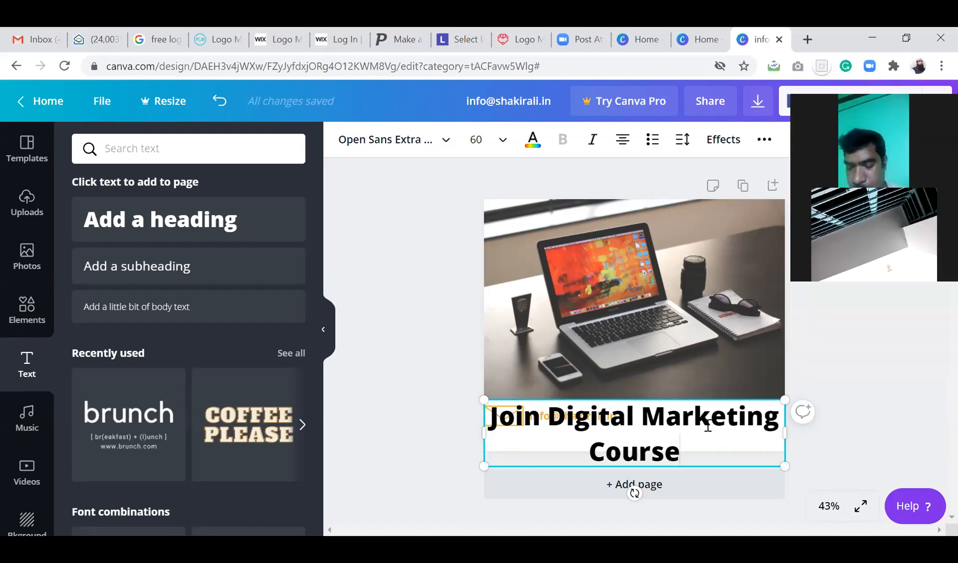
left_click_drag(701, 398, 698, 334)
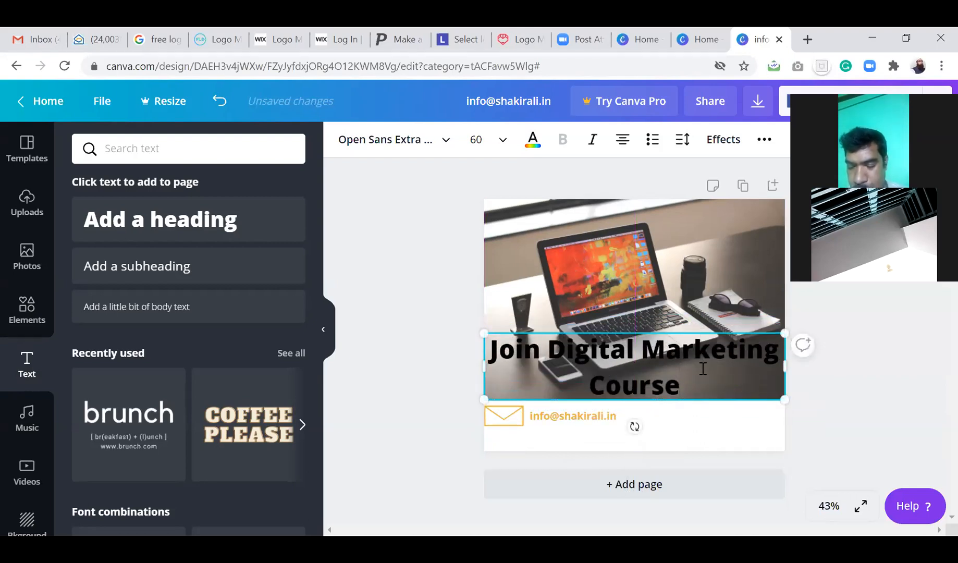
Make the heading white at size 42 and place it along the photo's bottom edge.
left_click_drag(688, 388, 480, 342)
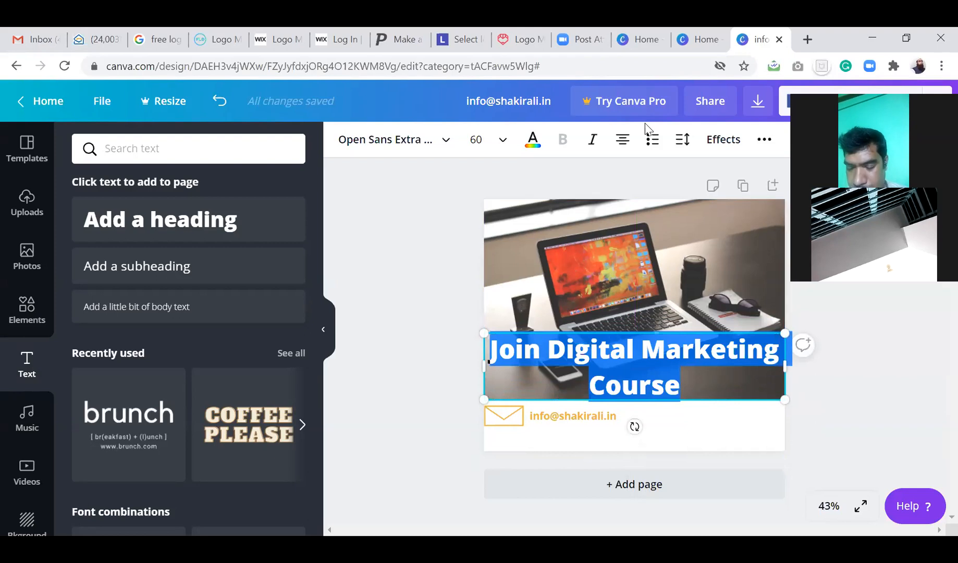
left_click(533, 142)
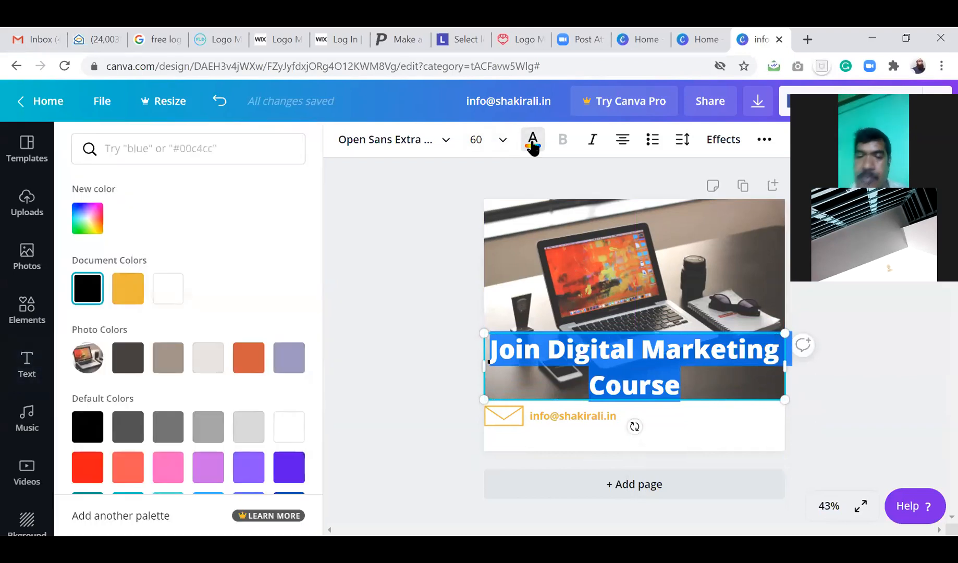
left_click(168, 288)
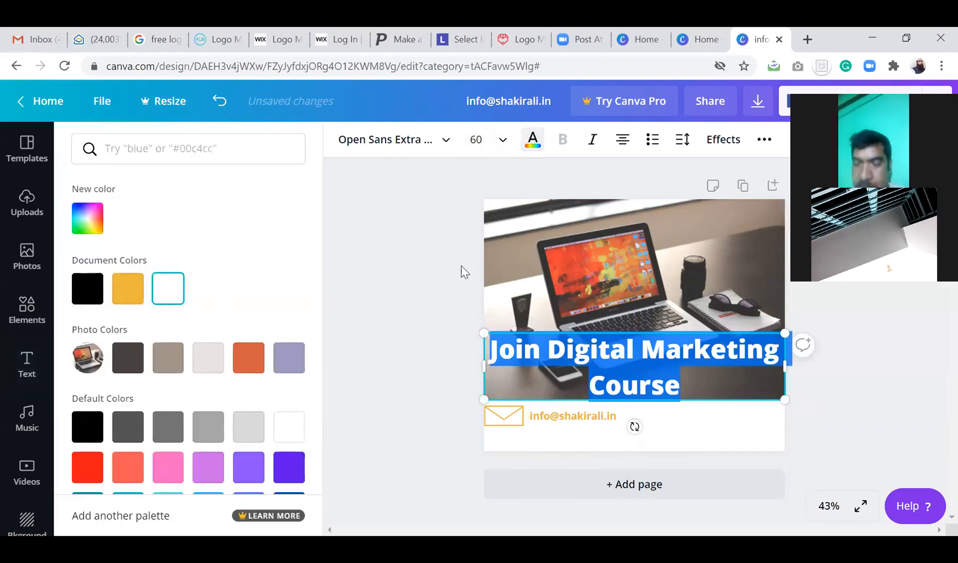
left_click(494, 142)
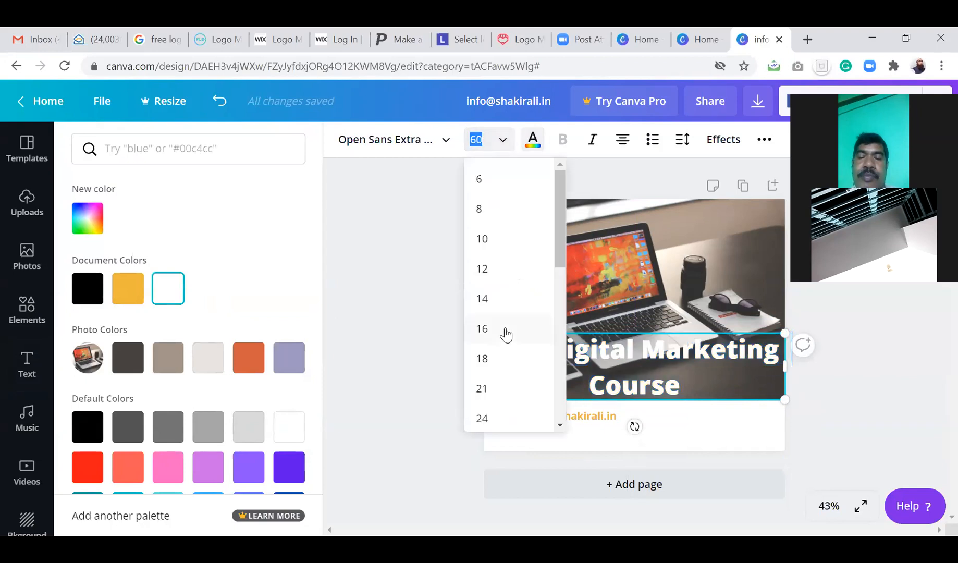
scroll(505, 334, "down", 4)
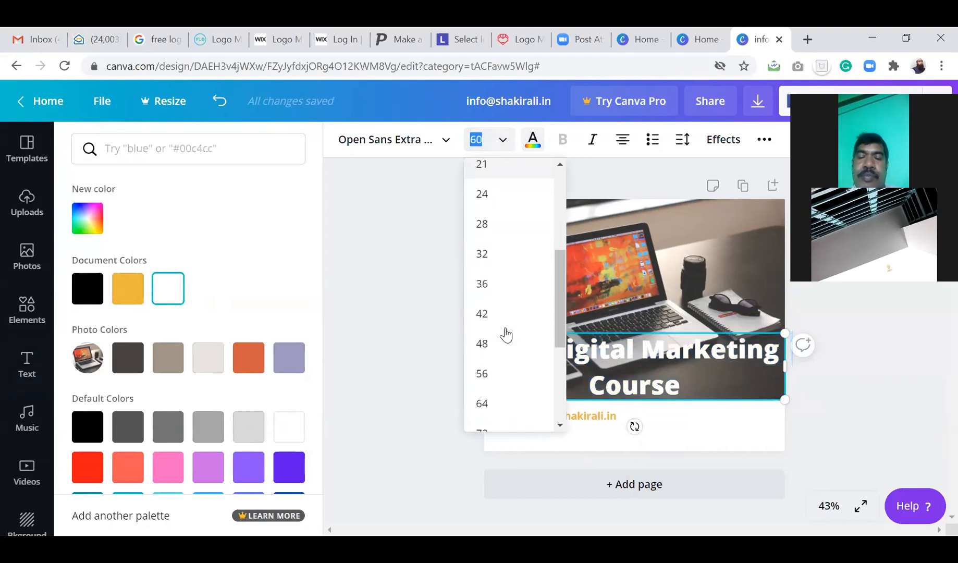
left_click(481, 344)
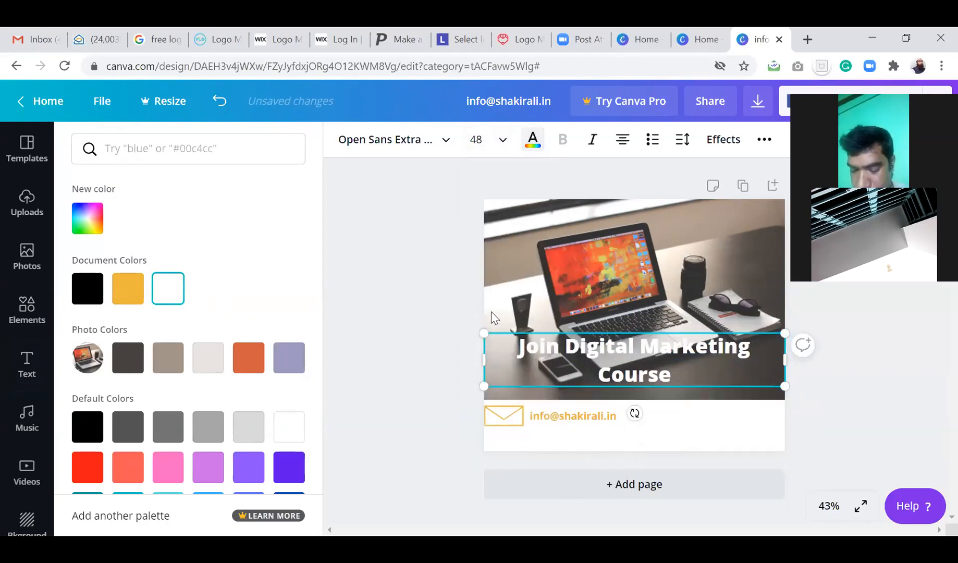
left_click(501, 142)
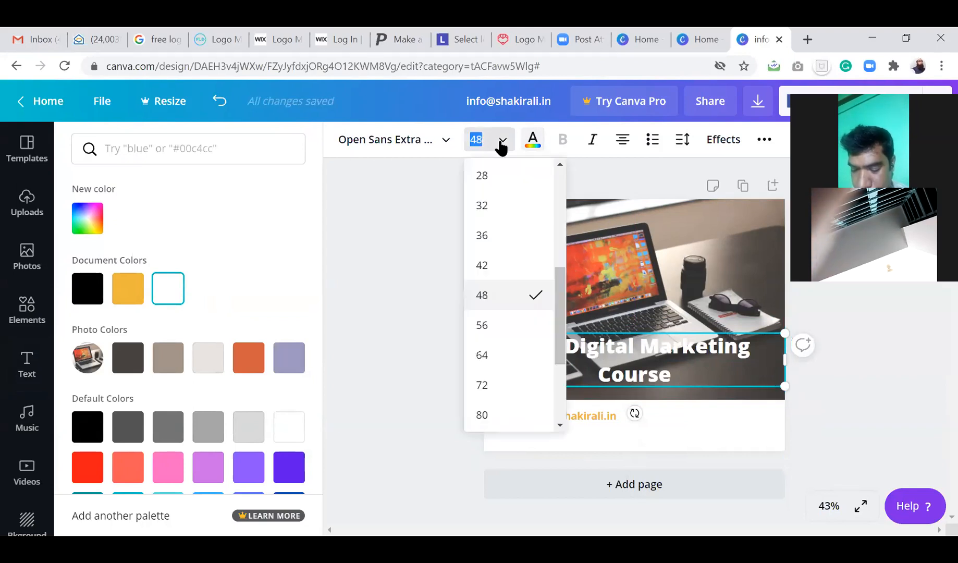
left_click(486, 267)
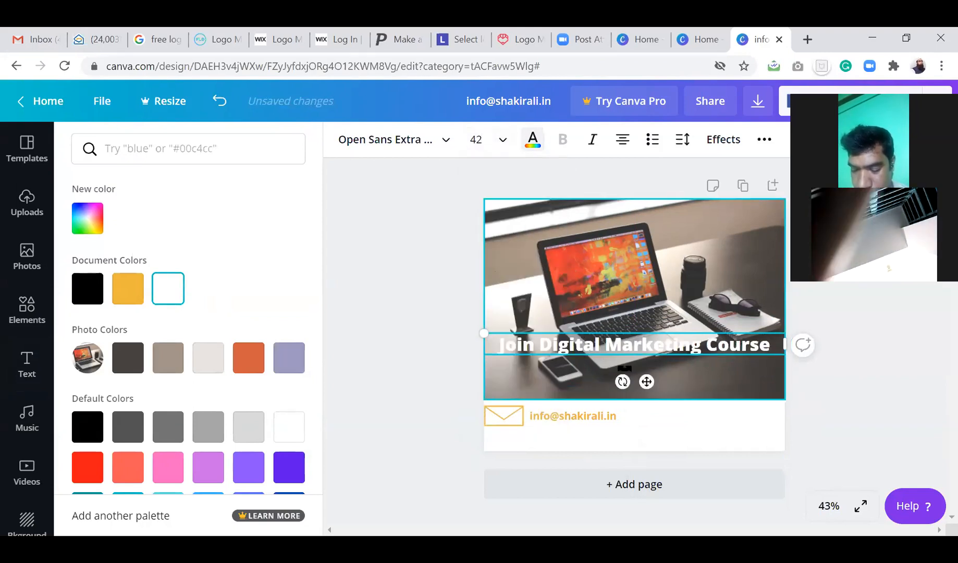
left_click_drag(641, 331, 634, 370)
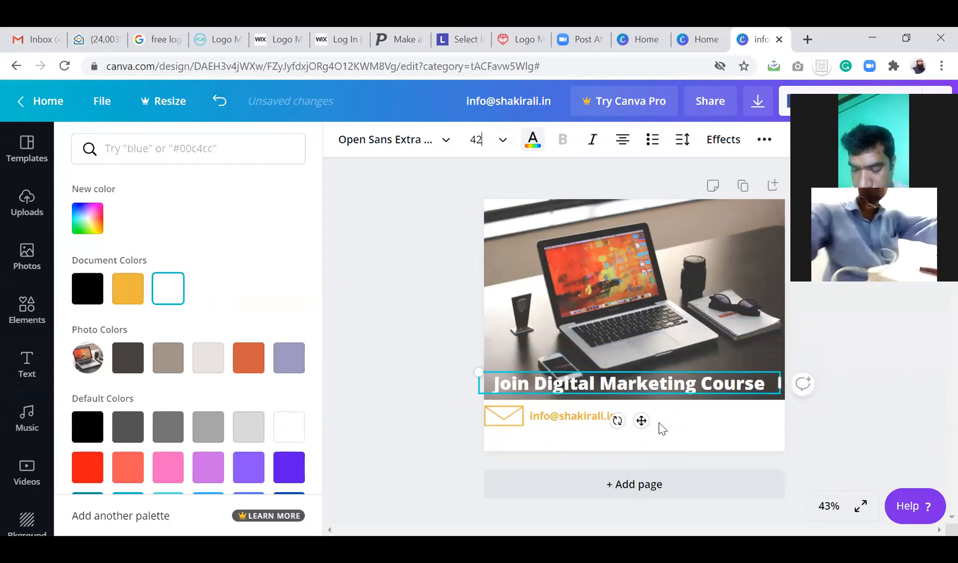
left_click(27, 364)
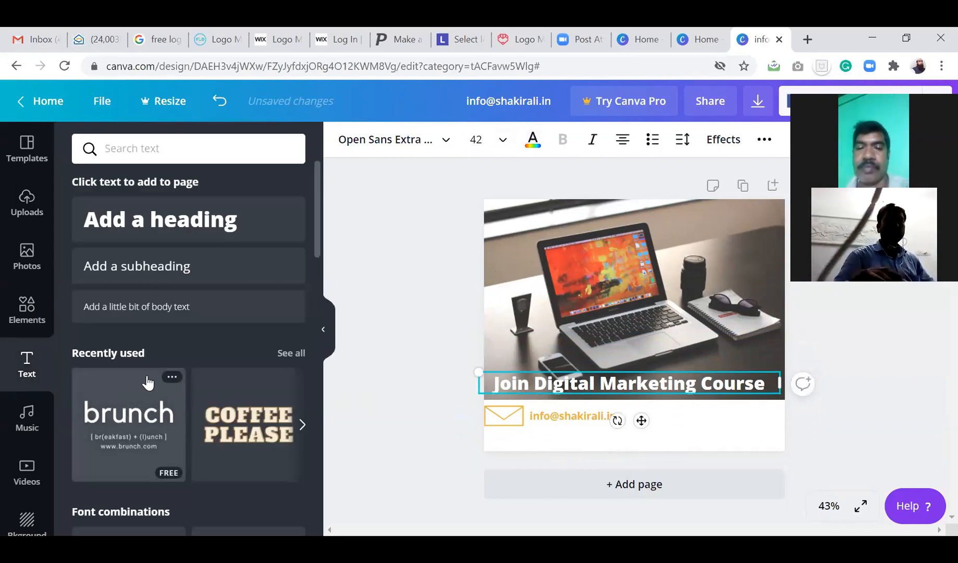
Add a subheading beside the e-mail and replace its text with the 'Call Us at' phone number line.
left_click(174, 269)
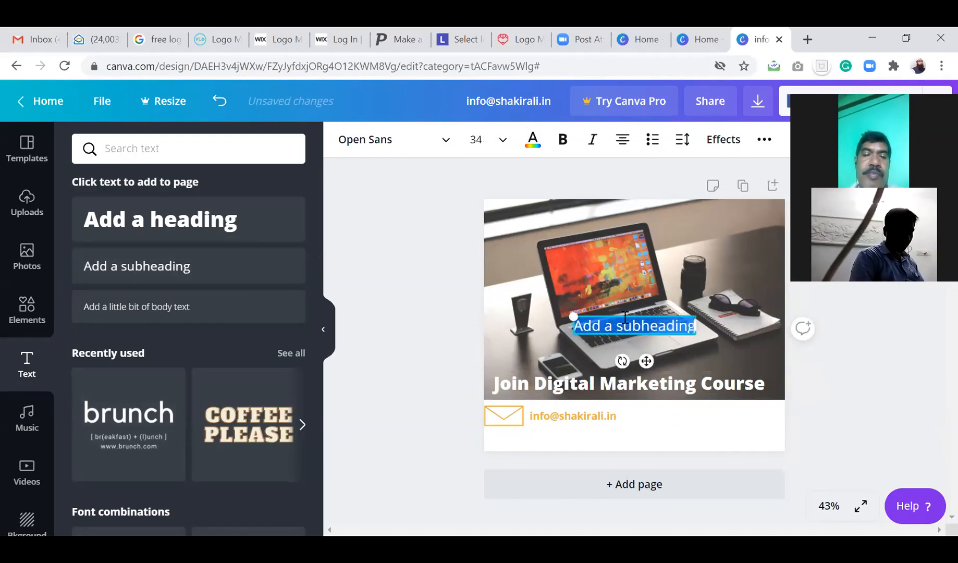
left_click_drag(624, 314, 682, 408)
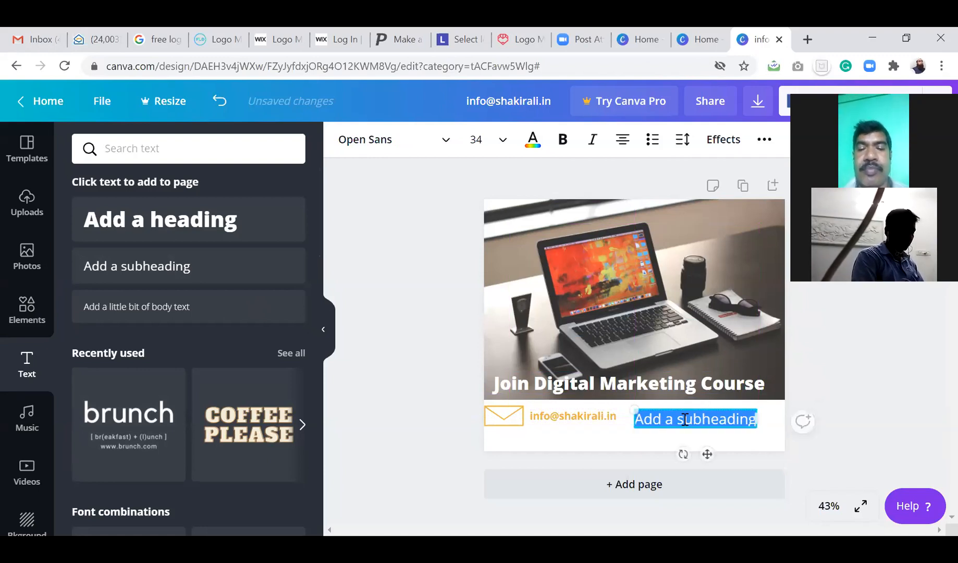
key("BackSpace")
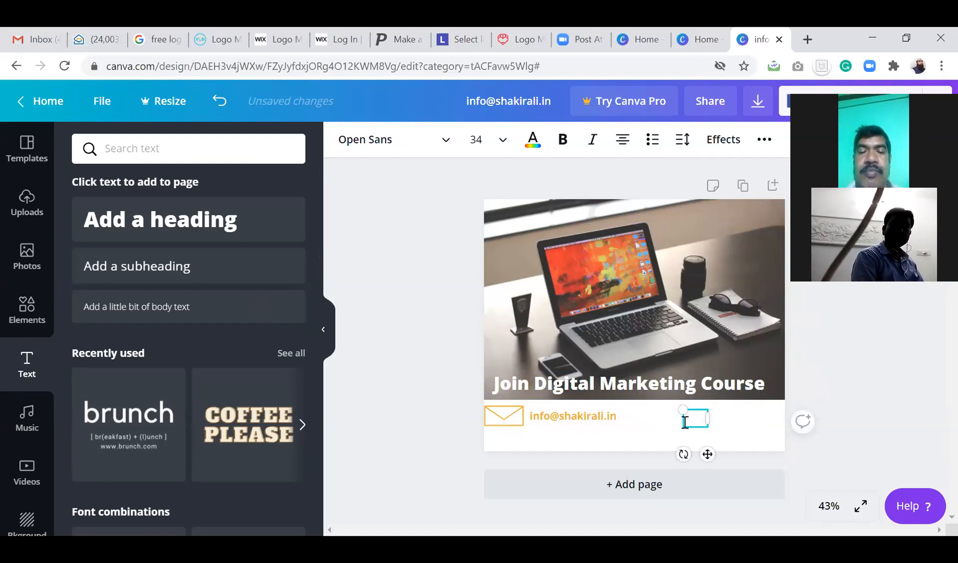
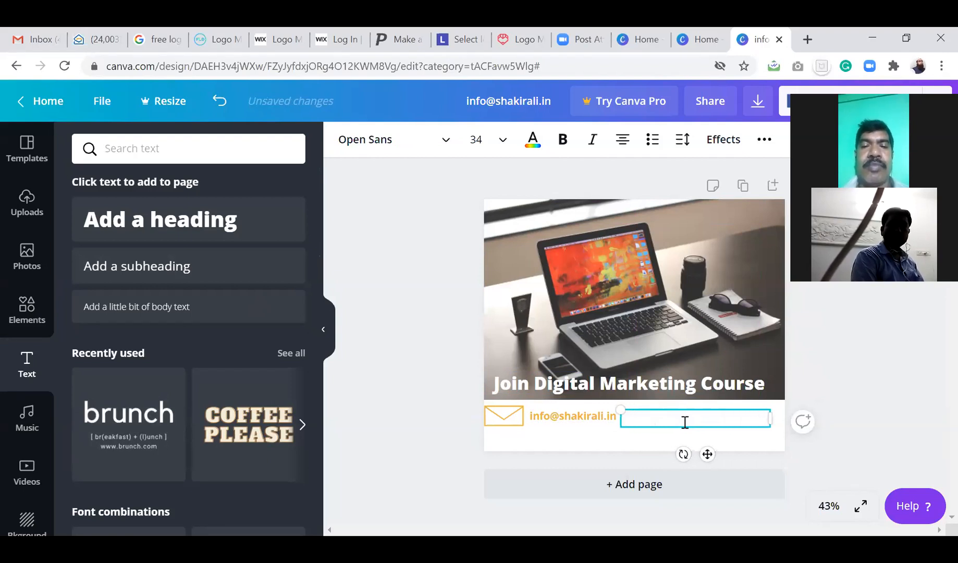
left_click_drag(755, 420, 609, 416)
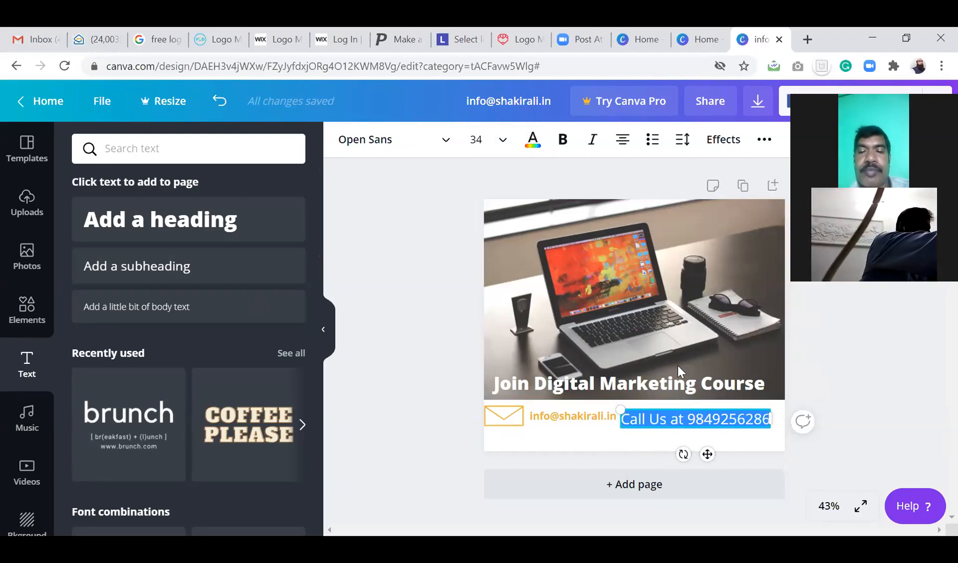
Make the call-us line bold black and nudge it into place beside the e-mail.
left_click(532, 140)
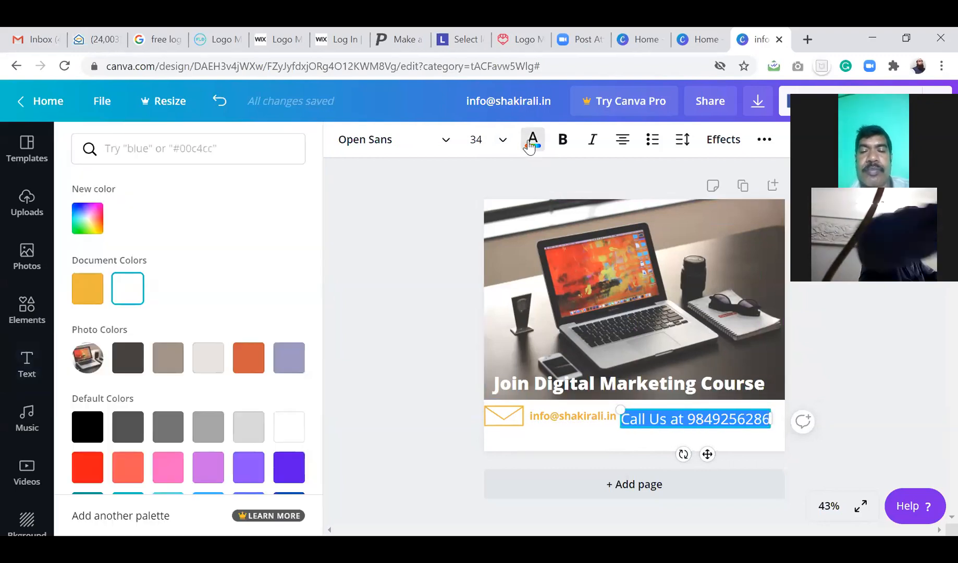
left_click(87, 426)
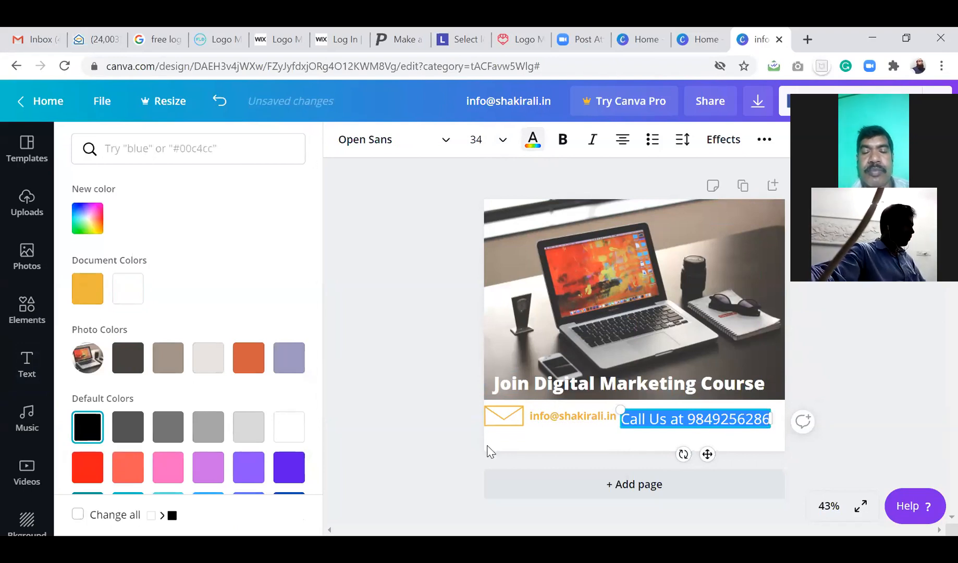
left_click(562, 139)
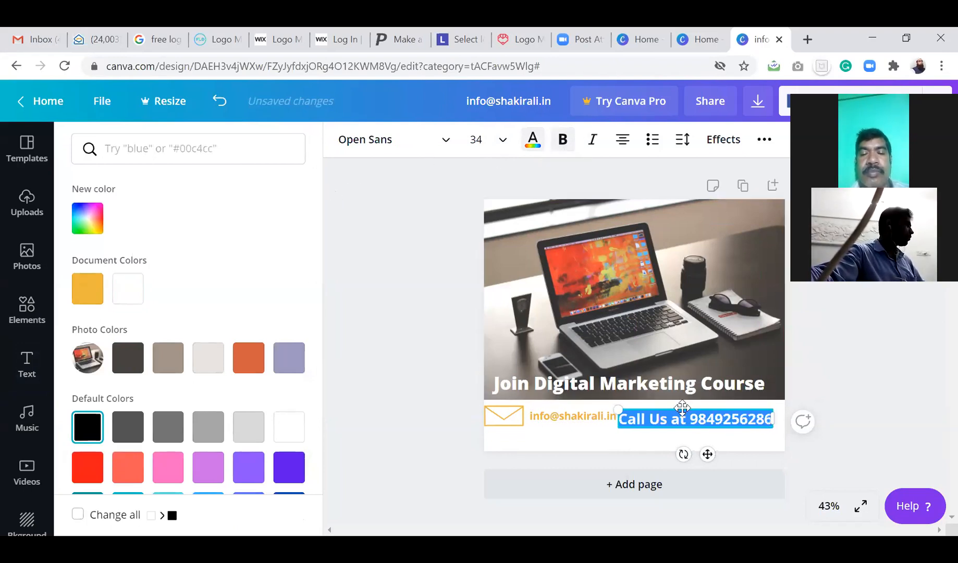
left_click_drag(680, 404, 687, 400)
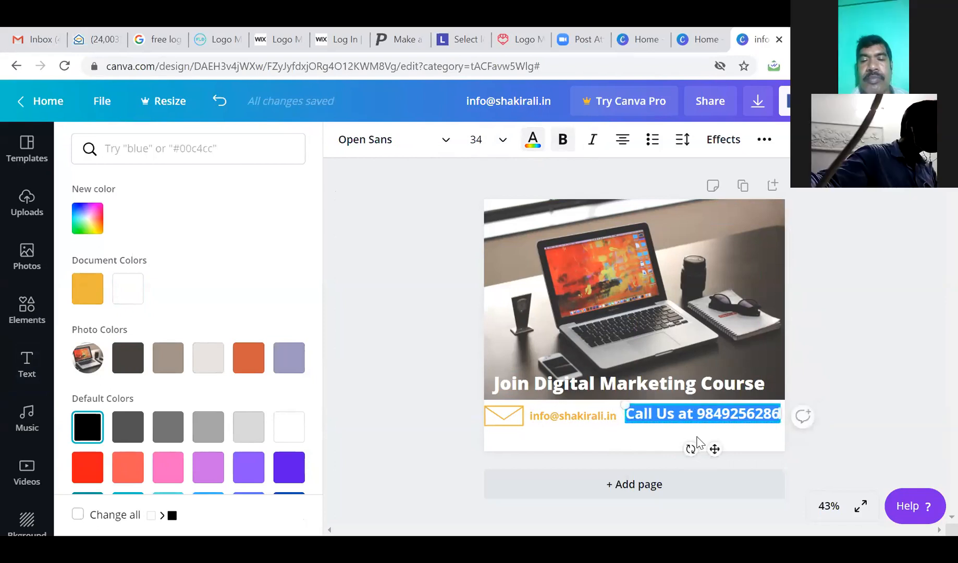
left_click(845, 395)
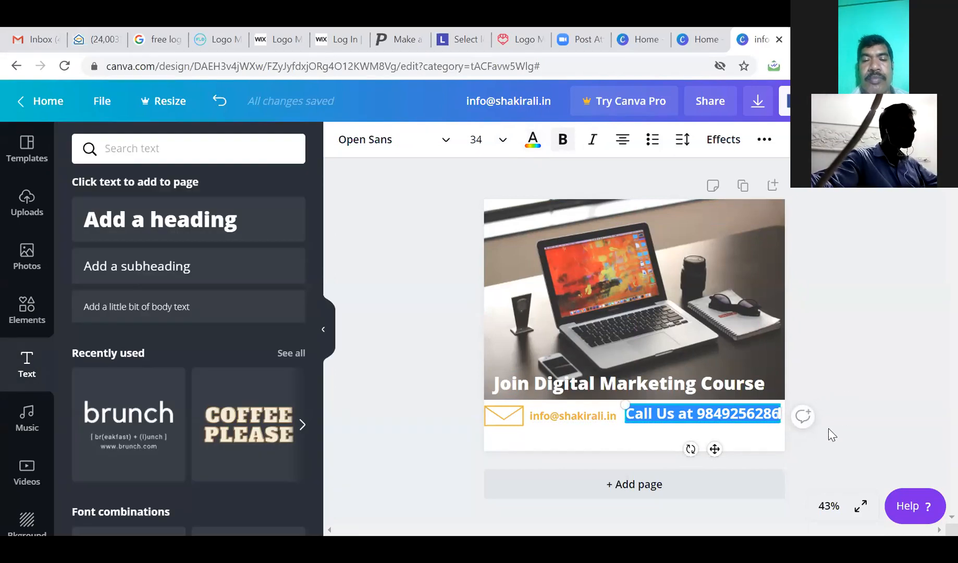
left_click(571, 226)
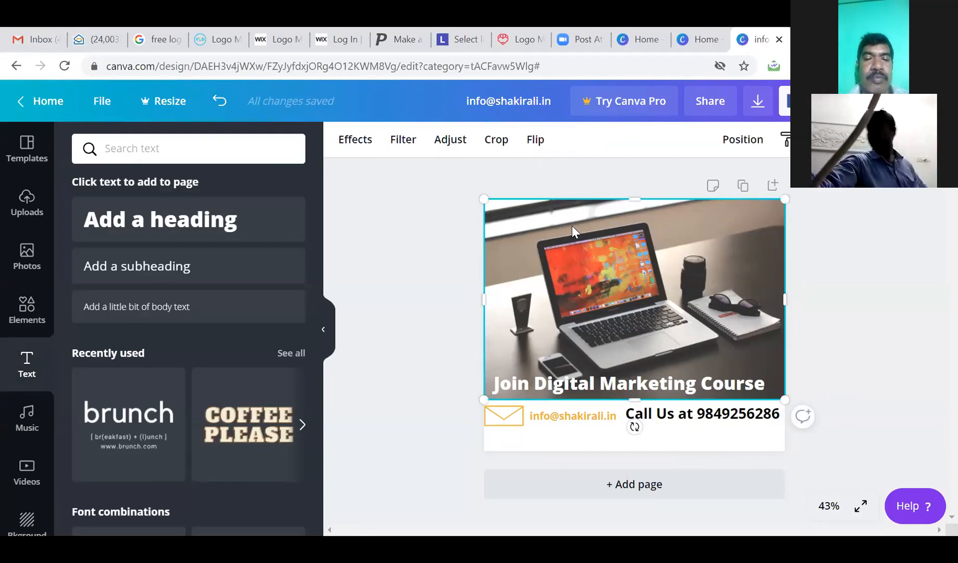
left_click(587, 428)
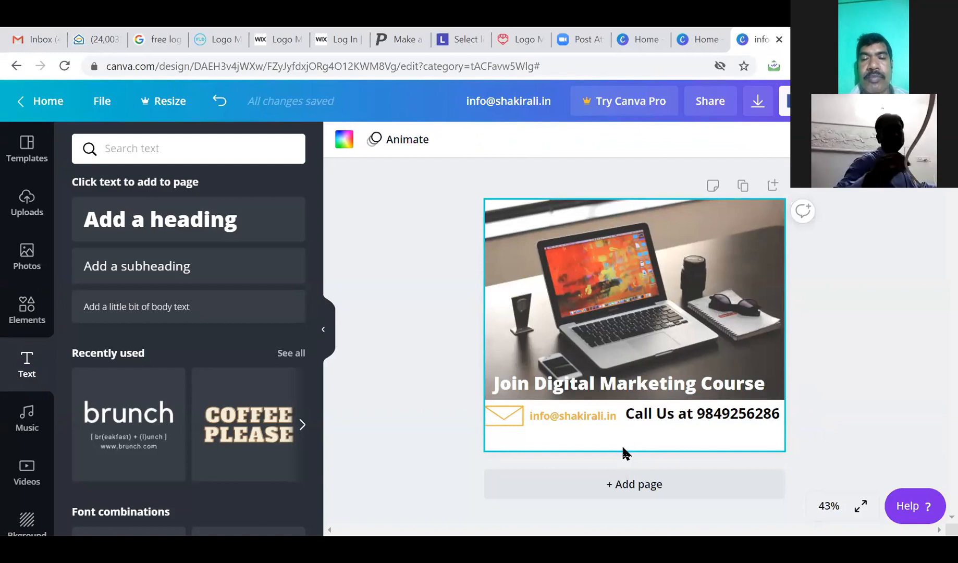
Add a bold black tagline 'The Ultimate Course for Your Future', centred below the call-us line.
left_click(152, 276)
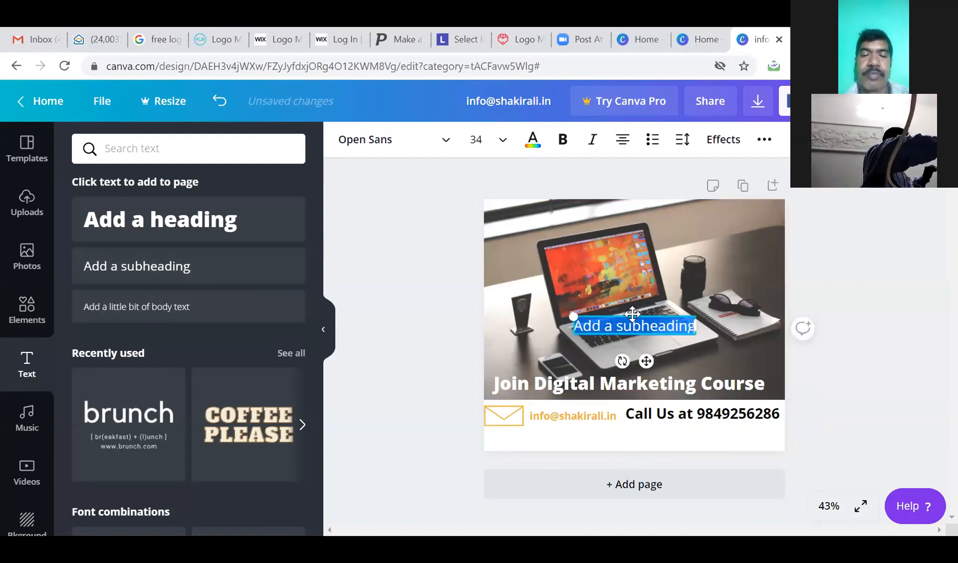
left_click_drag(636, 319, 628, 423)
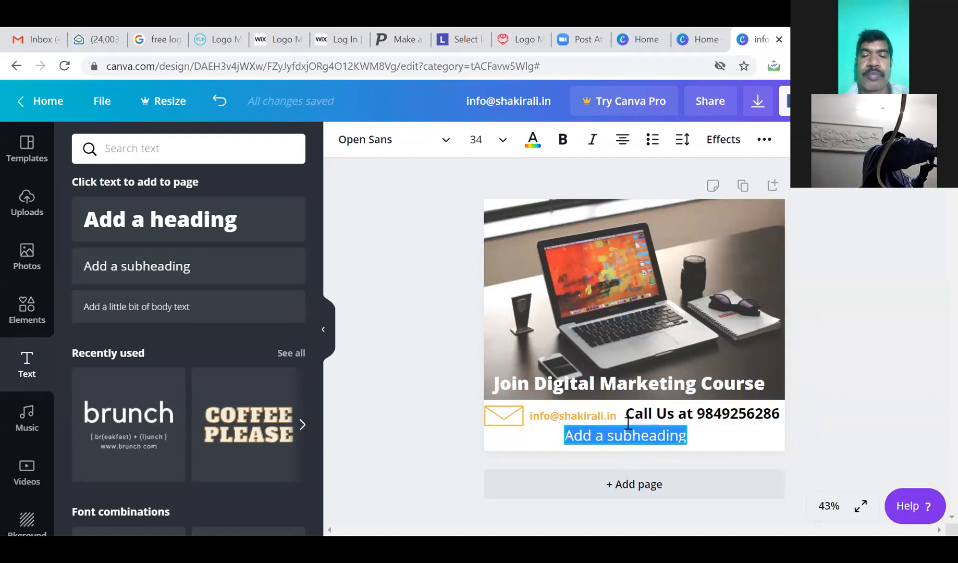
left_click(562, 150)
left_click(532, 150)
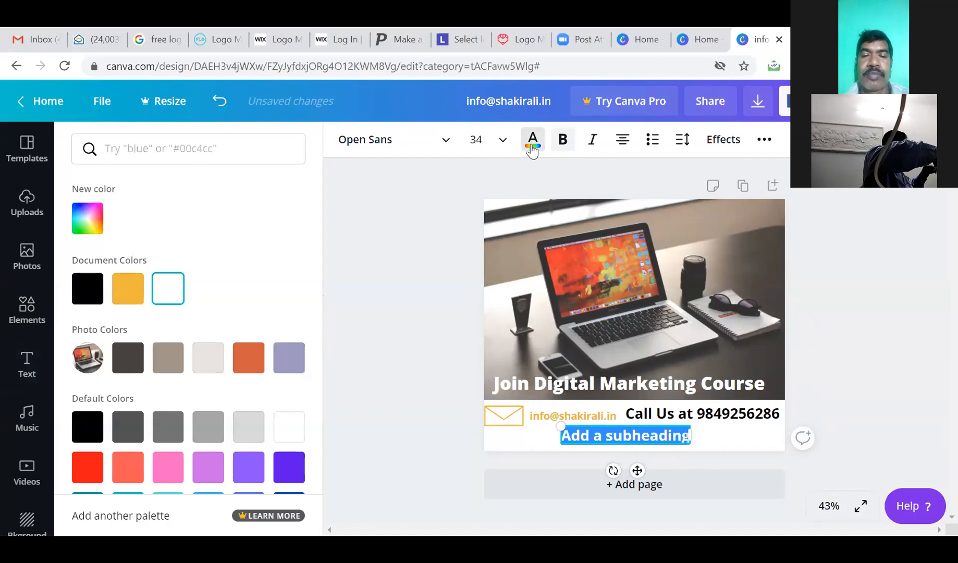
left_click(87, 288)
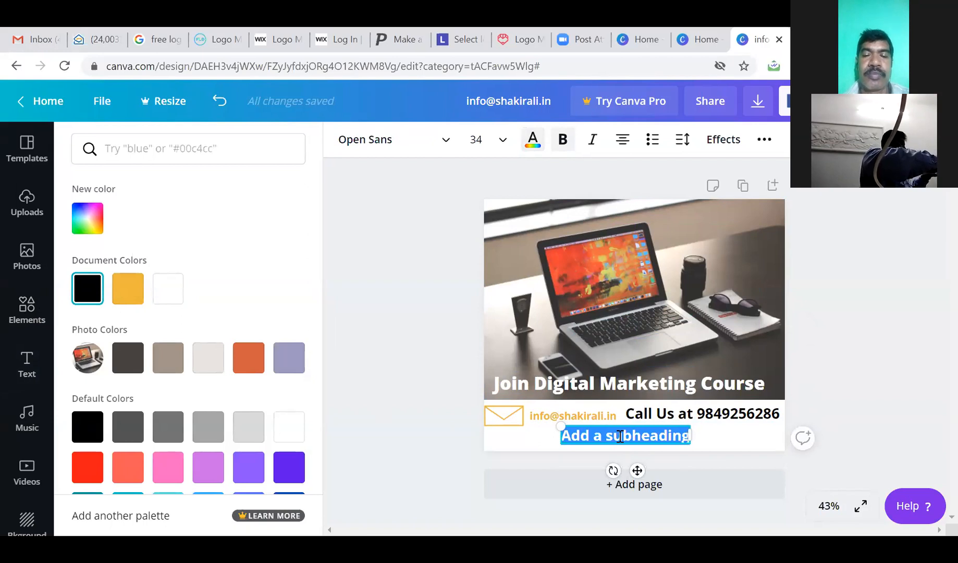
type("The Ul")
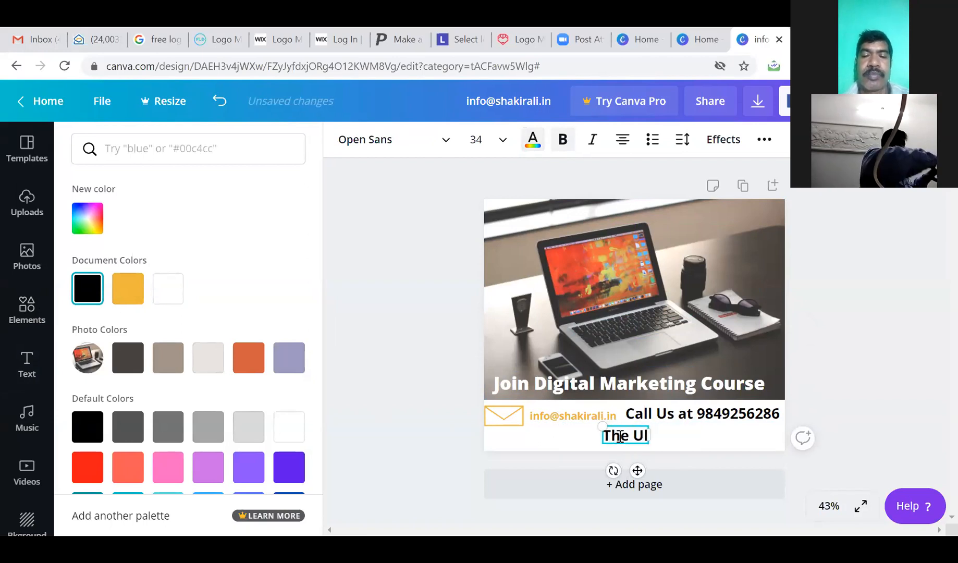
type("timate Co")
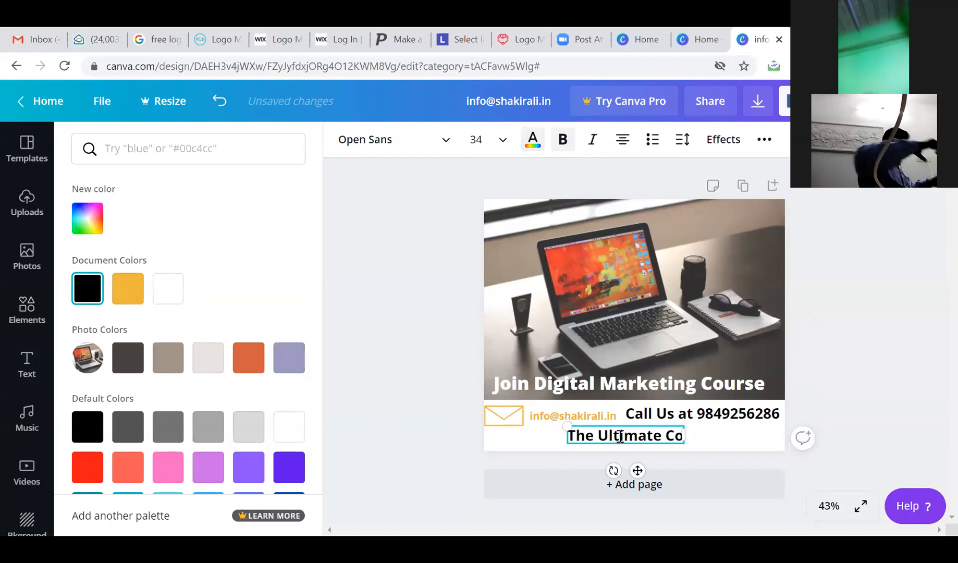
type("urse for")
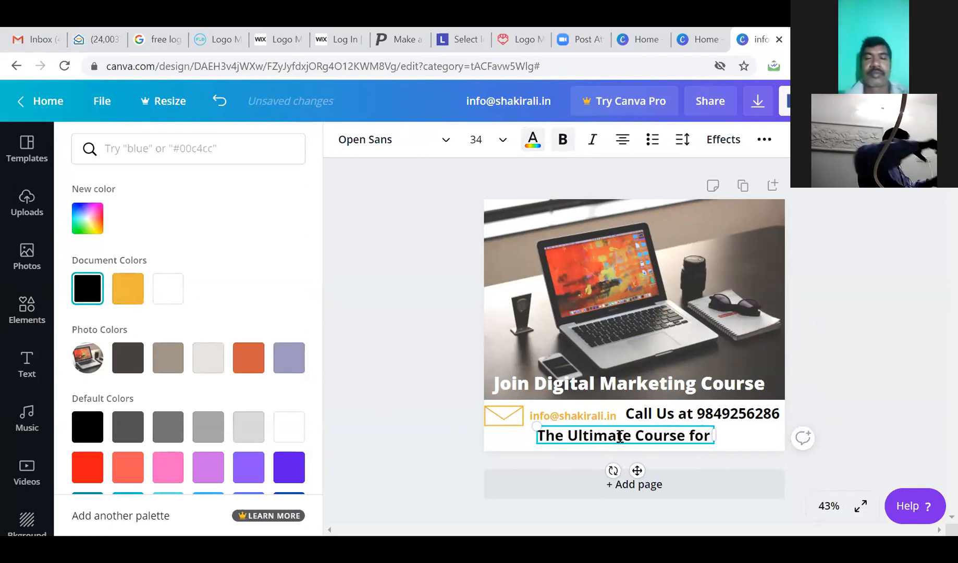
type(" Your Career")
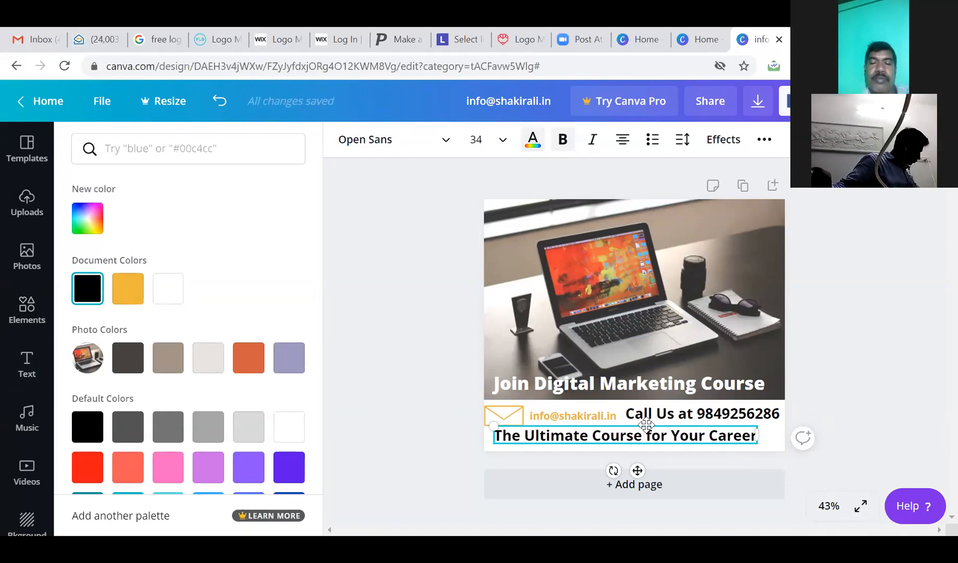
left_click_drag(708, 436, 755, 438)
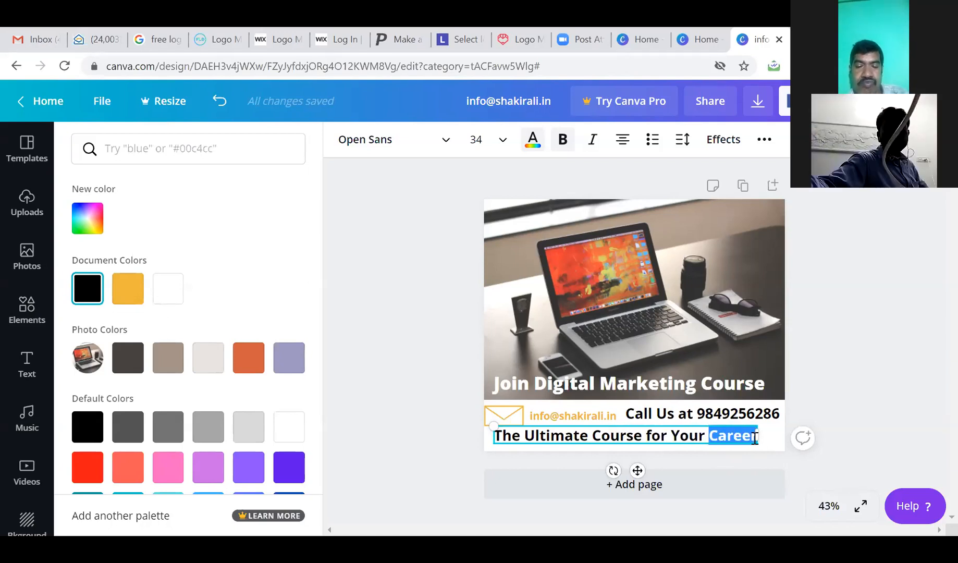
type("Future")
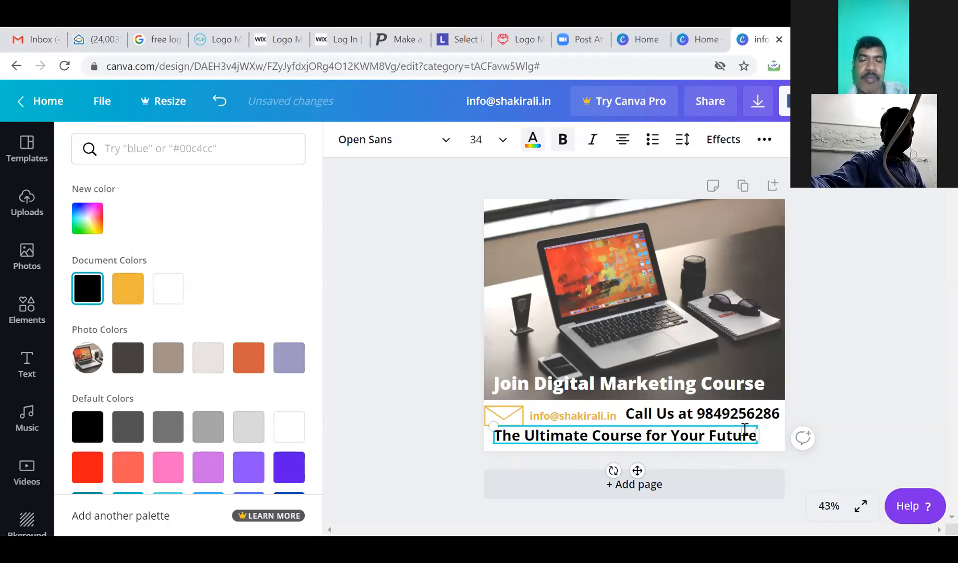
left_click_drag(733, 424, 743, 428)
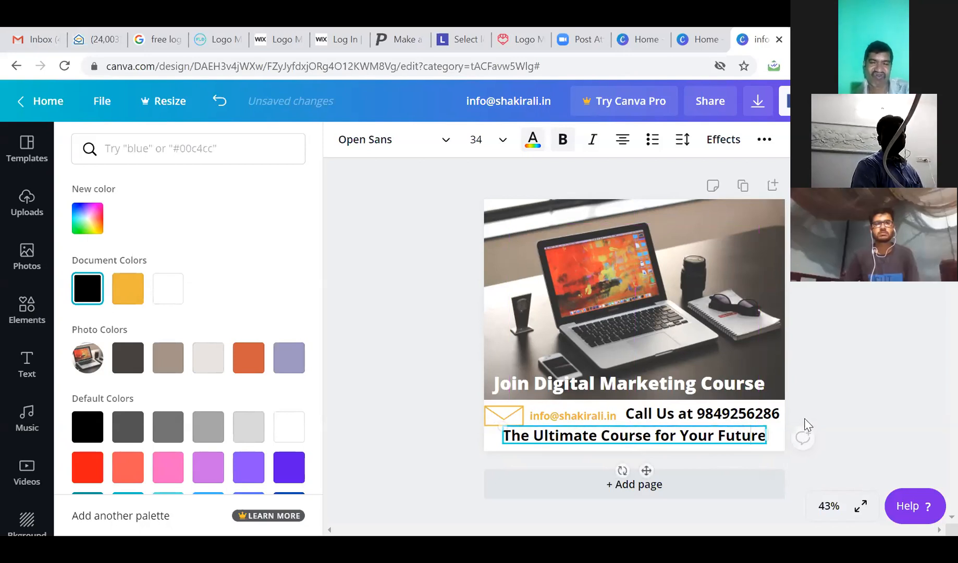
Clear all selections to review the finished card.
left_click(855, 400)
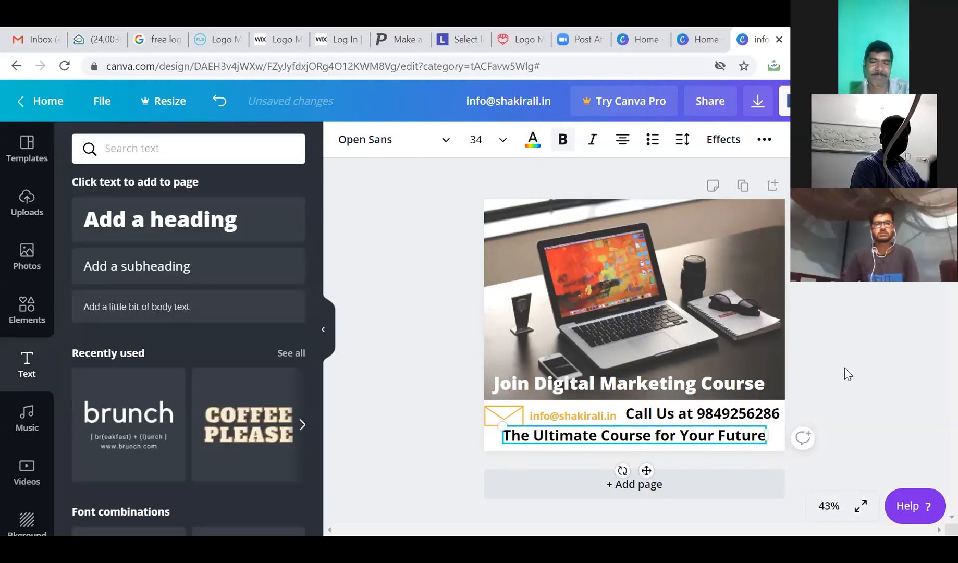
left_click(849, 370)
left_click(513, 242)
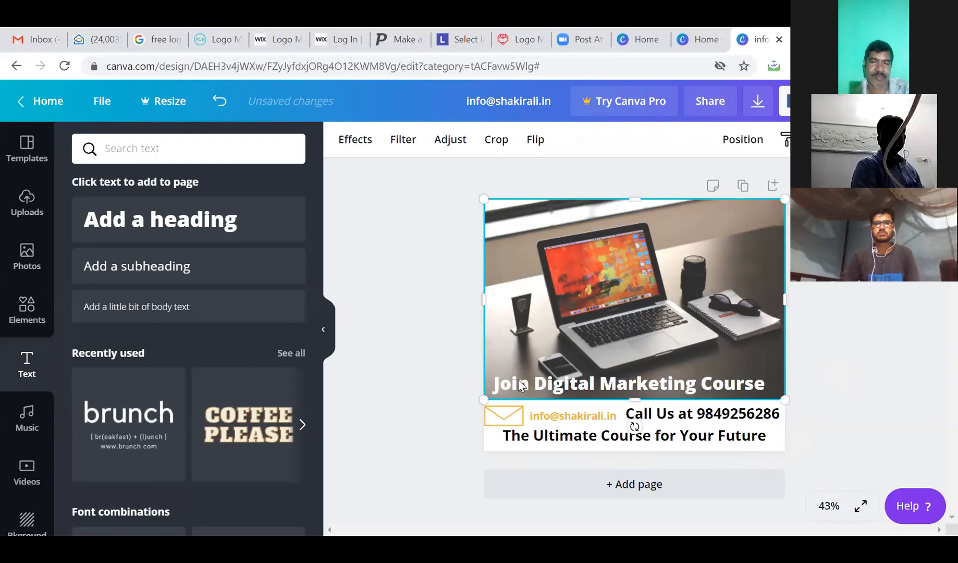
left_click(494, 446)
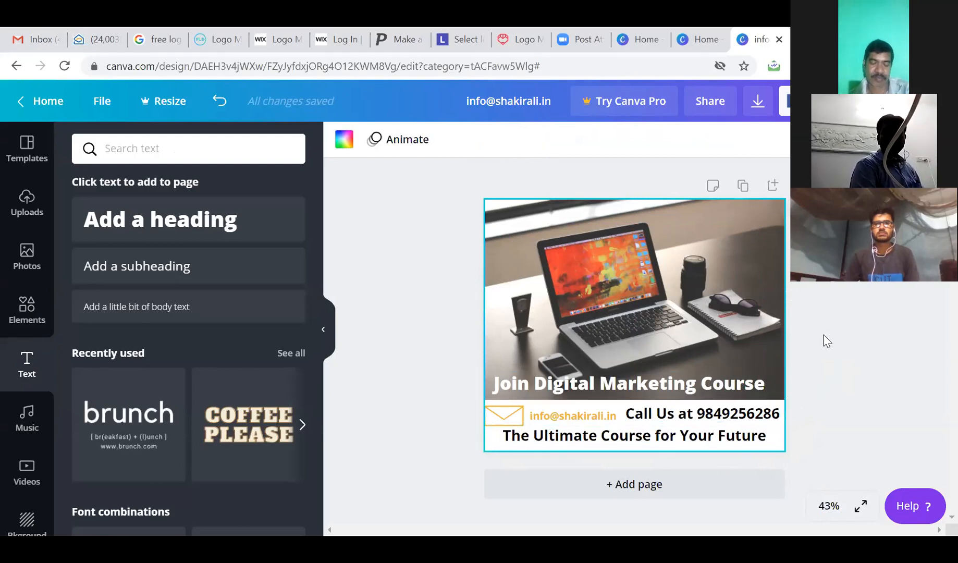
Open the download settings and choose JPG as the file type.
left_click(936, 101)
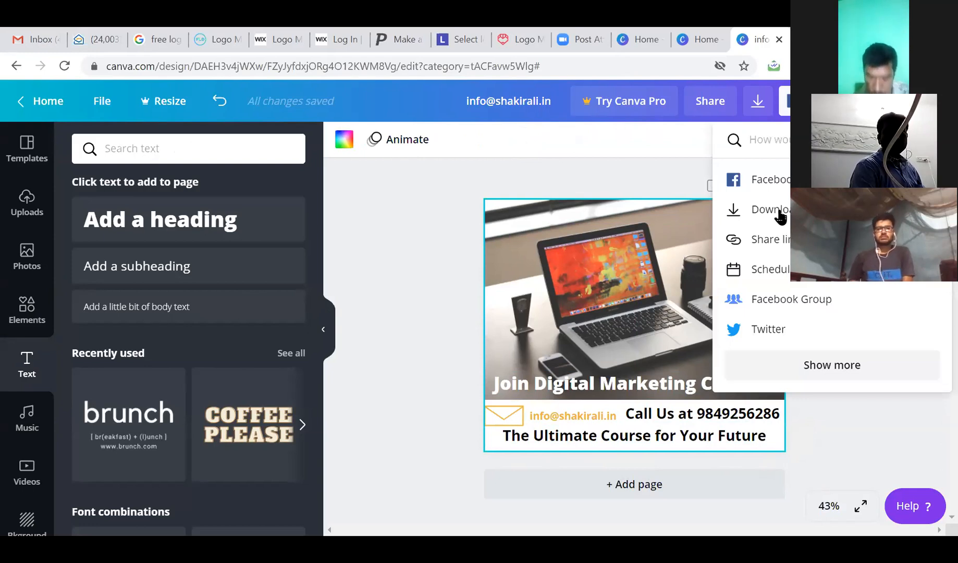
left_click(780, 214)
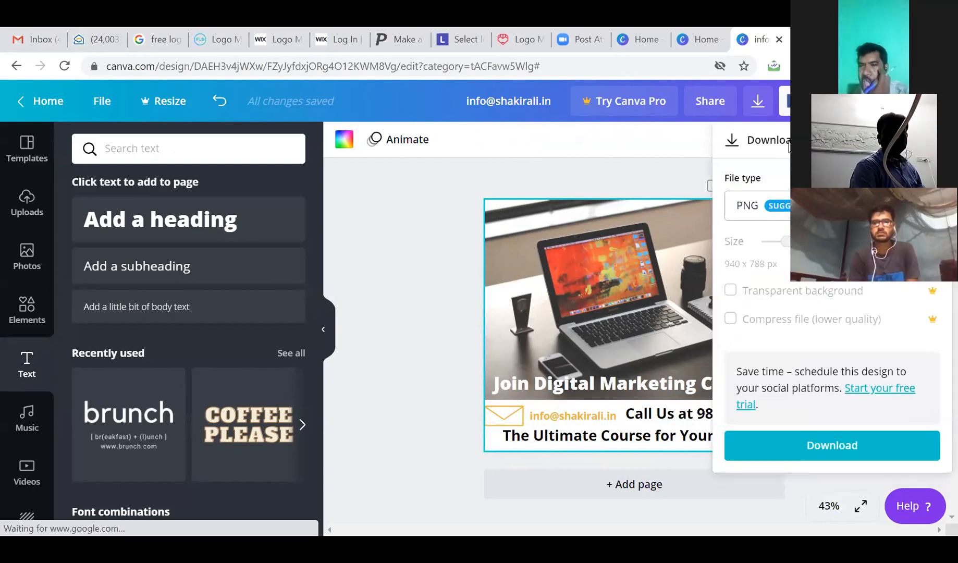
left_click(931, 140)
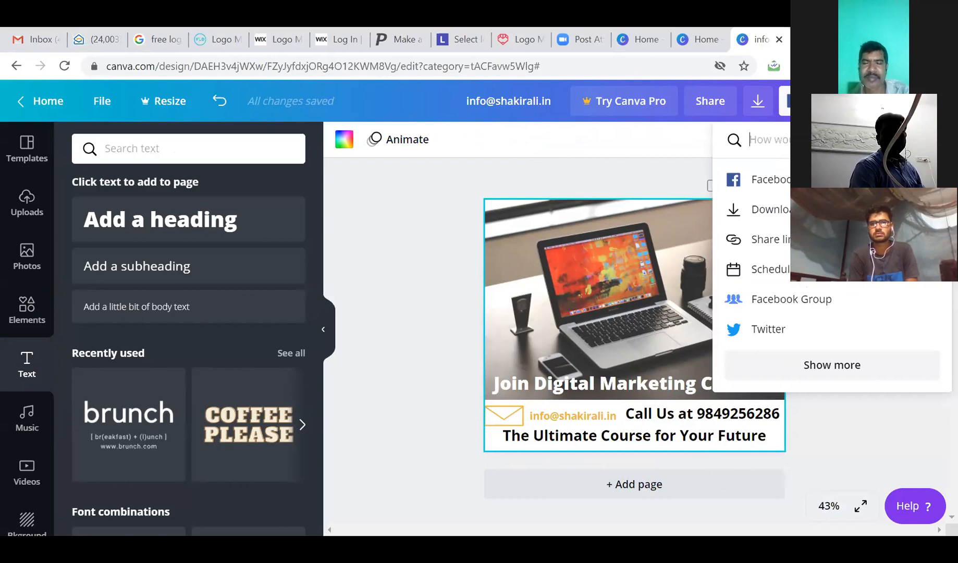
left_click(764, 211)
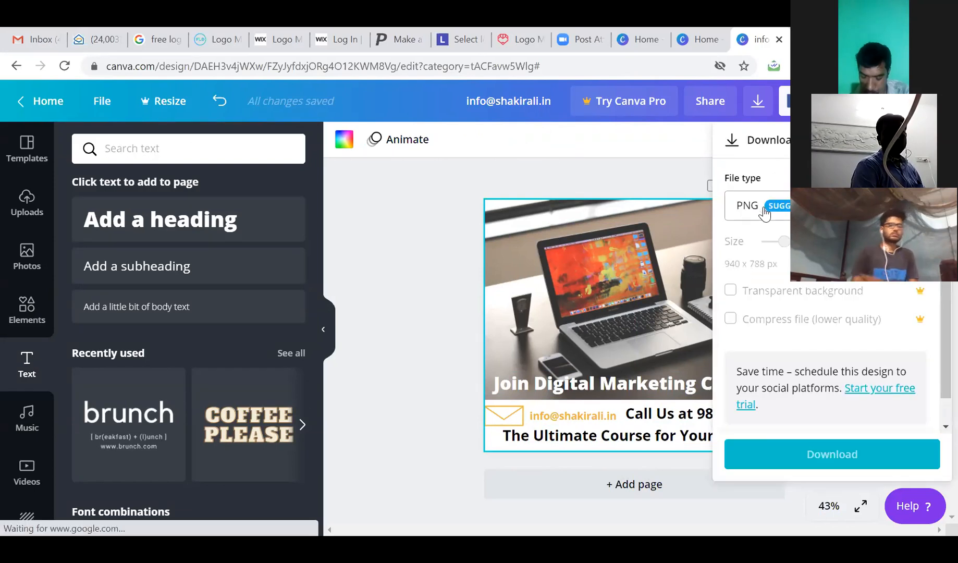
left_click(832, 206)
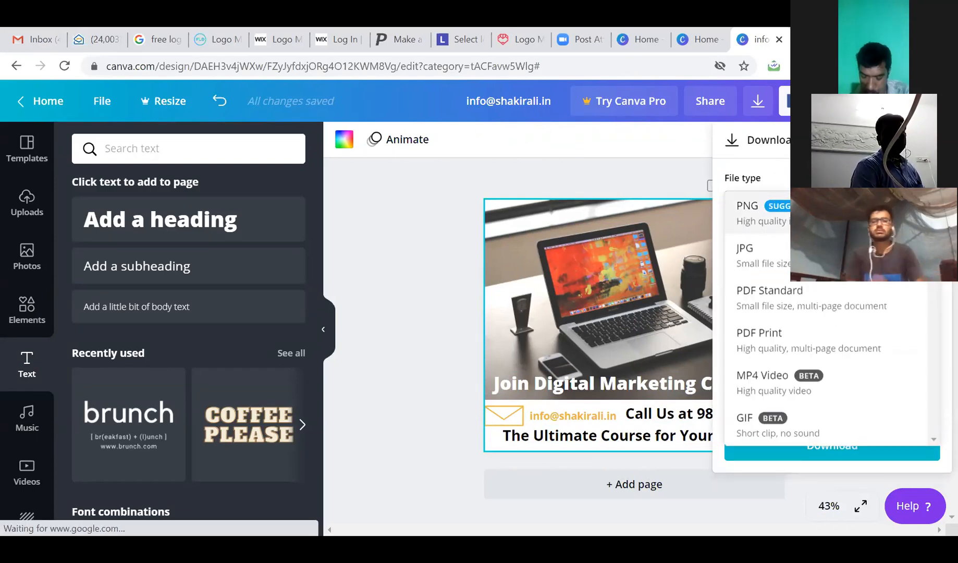
left_click(839, 257)
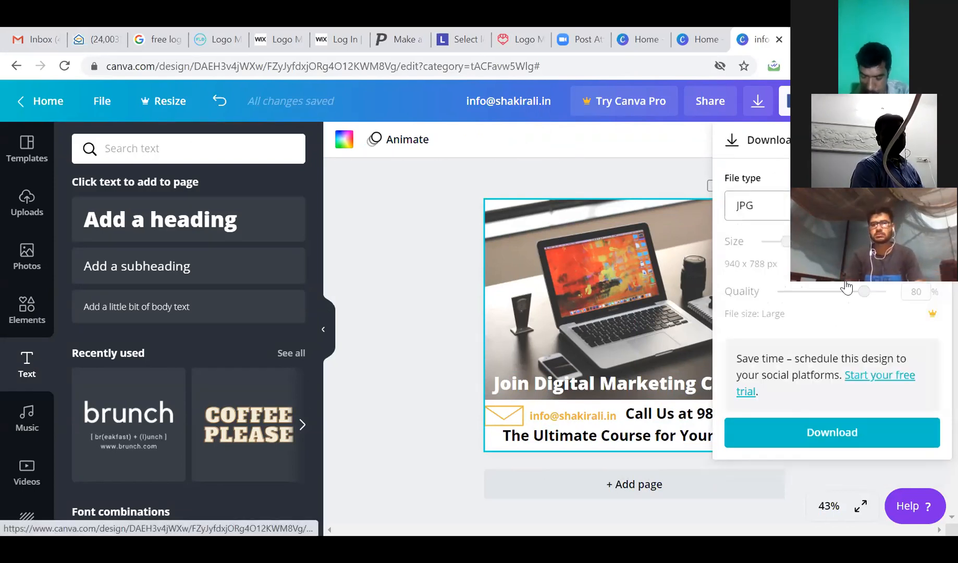
Download the business card as a JPG and view the downloaded image in Photos.
left_click(817, 435)
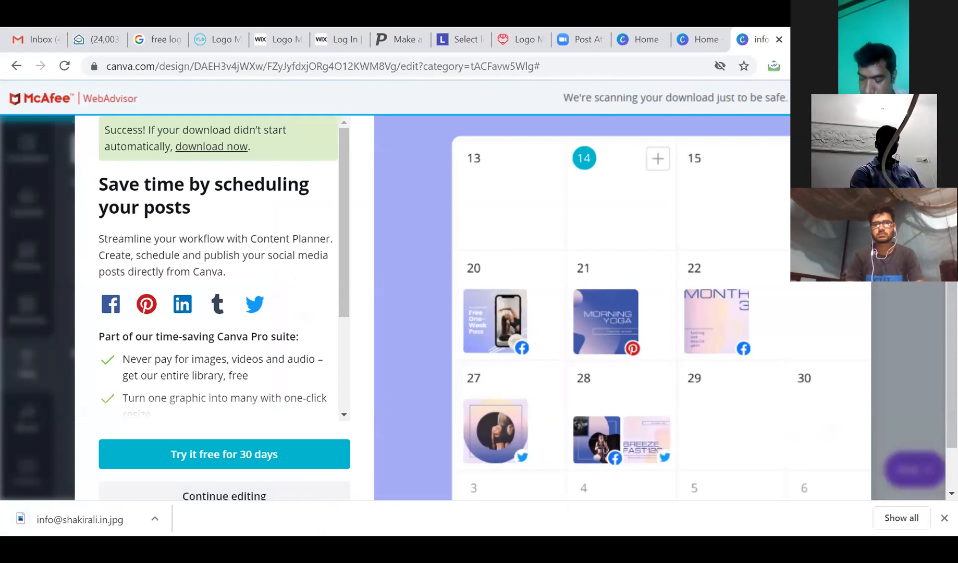
left_click(44, 522)
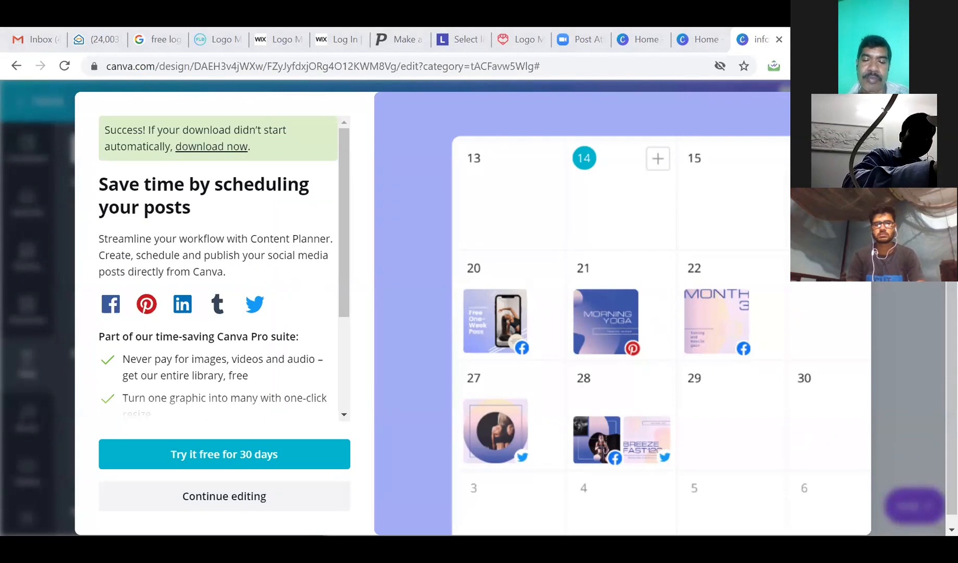
key("alt+Tab")
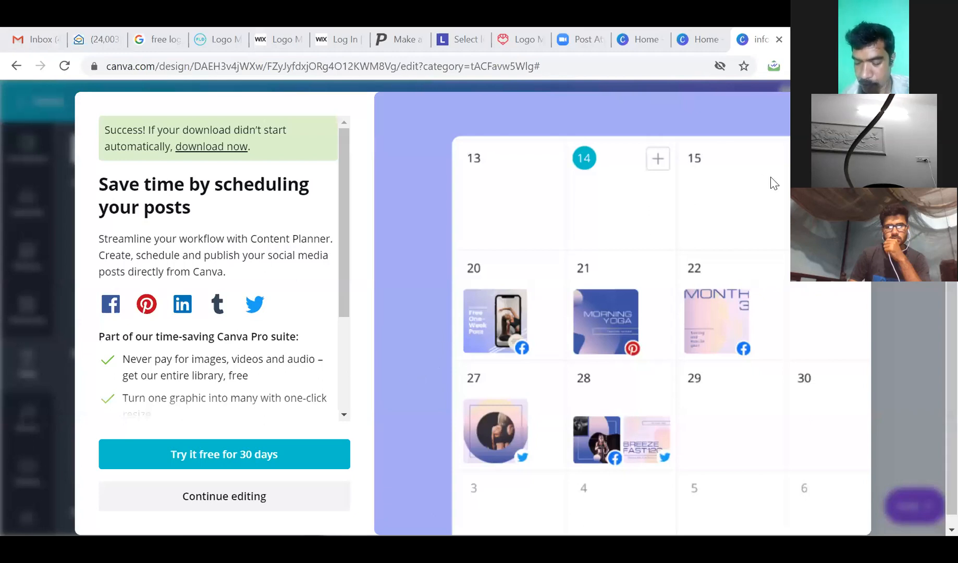
Dismiss the download success message and return to the Canva home page, scrolling through its designs.
left_click(852, 110)
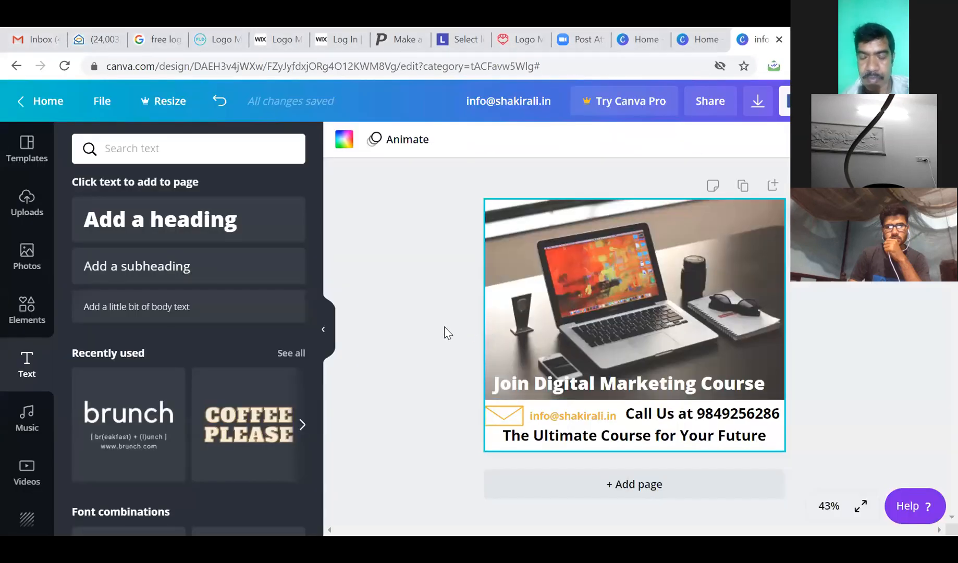
left_click(33, 157)
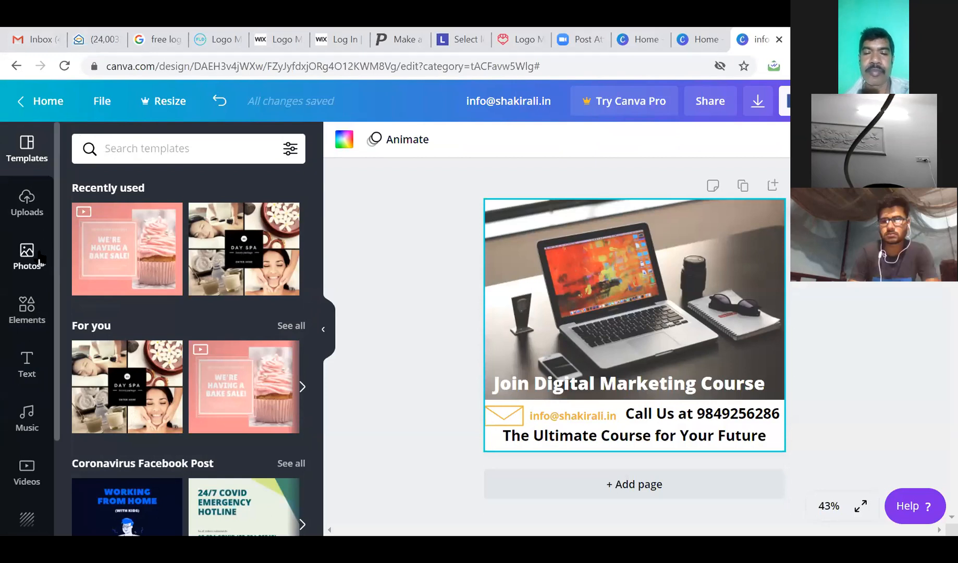
left_click(56, 104)
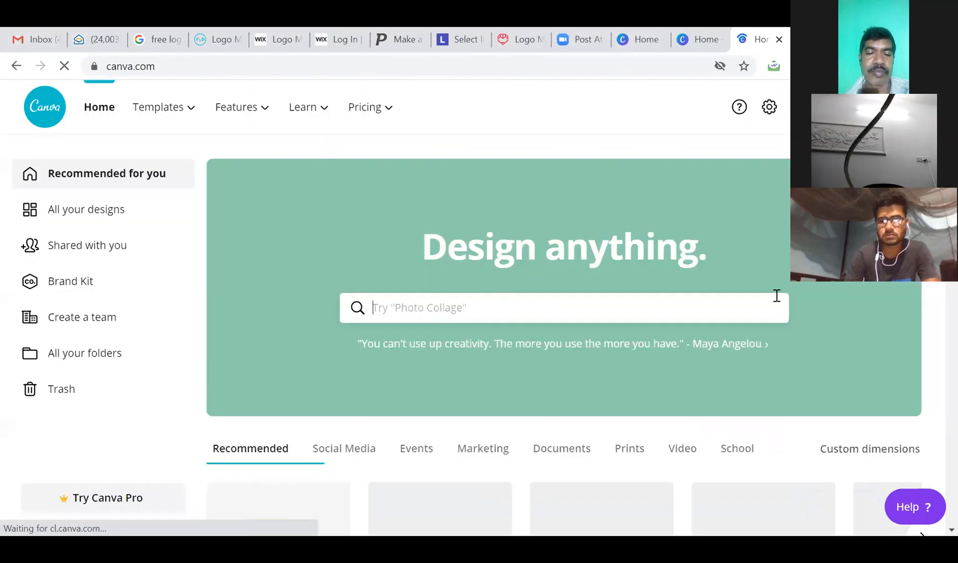
scroll(775, 299, "down", 4)
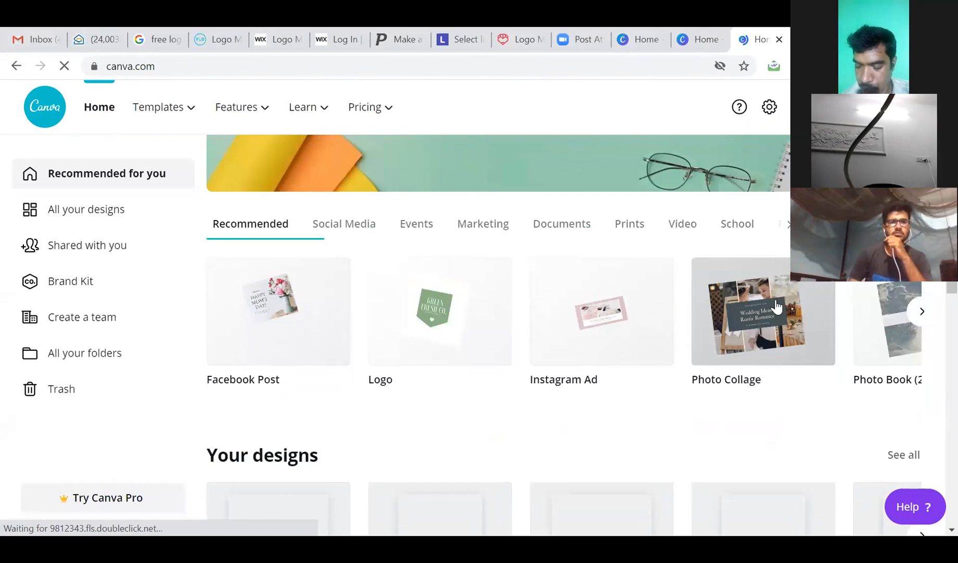
scroll(777, 306, "down", 2)
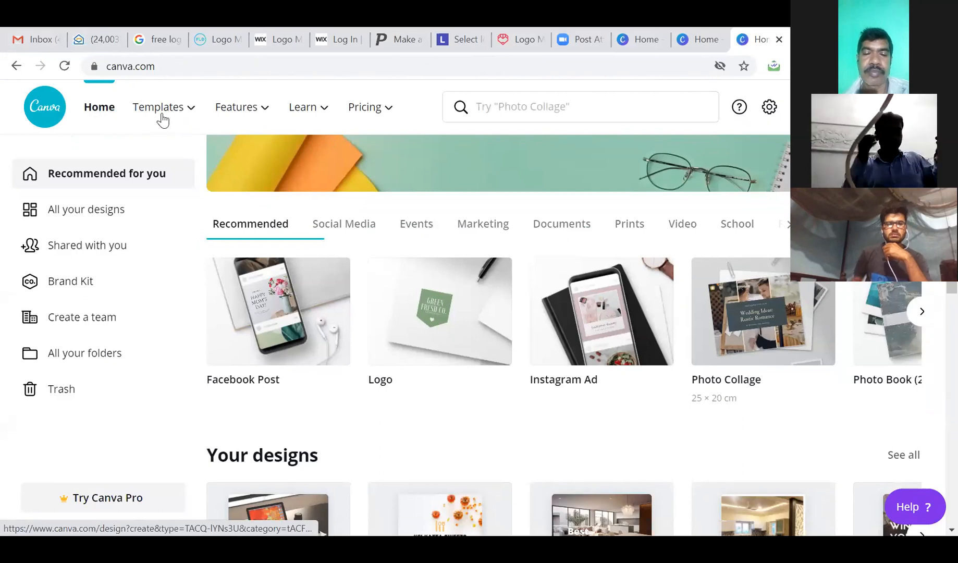
Open the Poster templates from the Marketing section of the Templates menu.
mouse_move(162, 119)
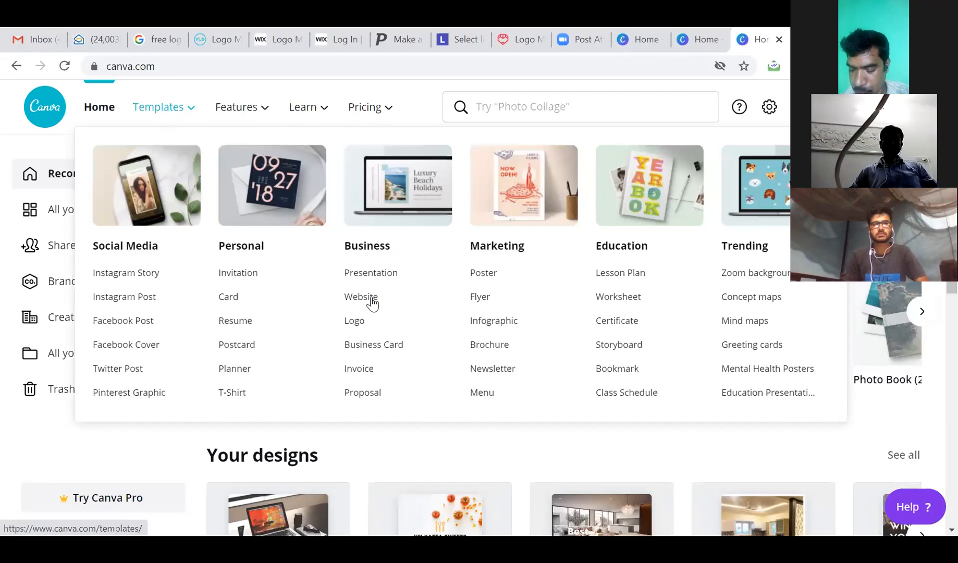
left_click(483, 277)
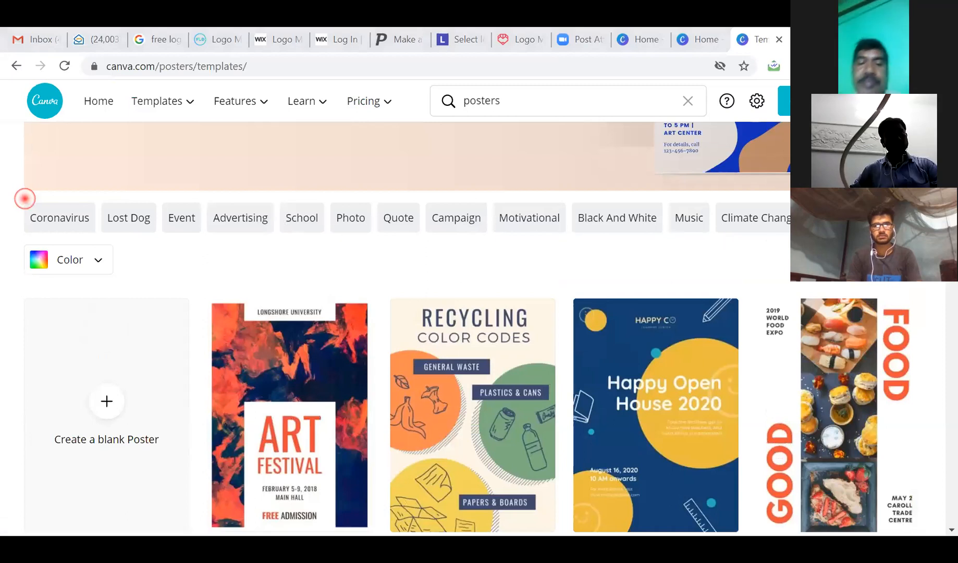
Slide the poster category chips back and forth to reveal more topics like School.
left_click(913, 217)
left_click(913, 217)
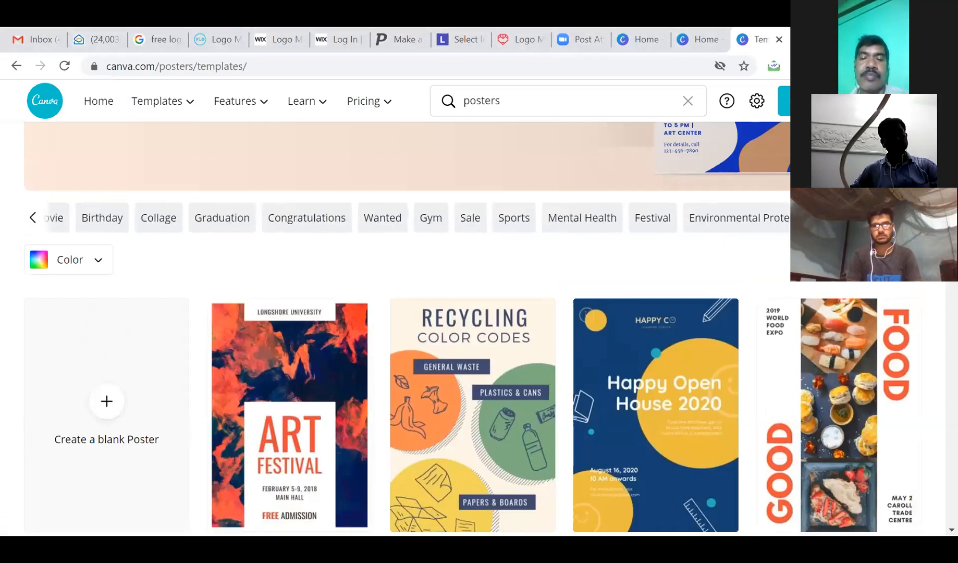
left_click(913, 218)
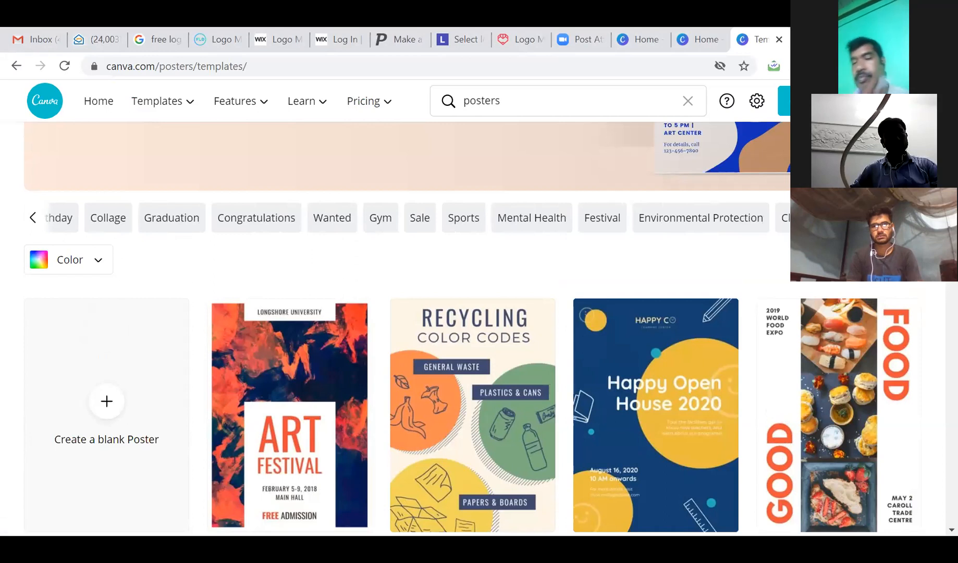
left_click(913, 218)
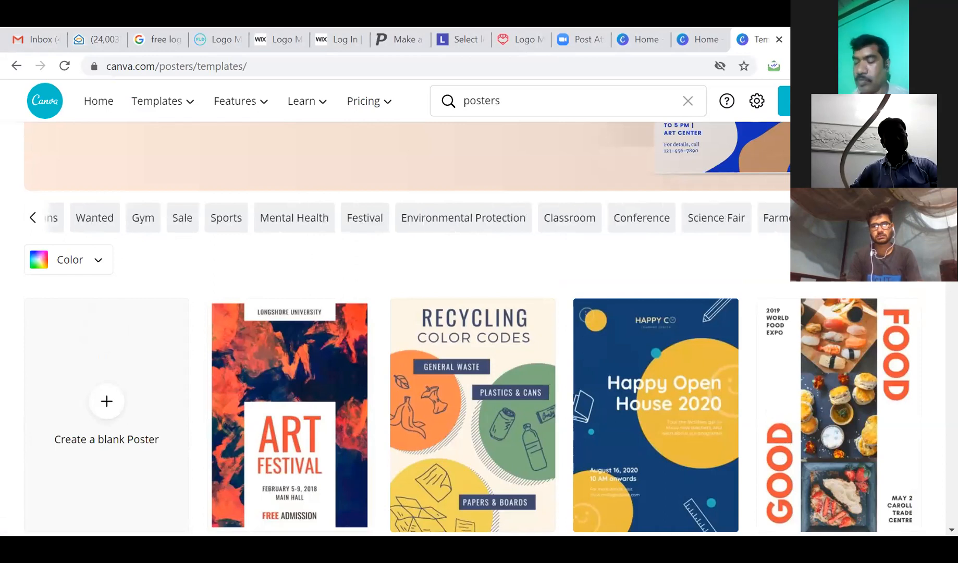
left_click(33, 217)
left_click(32, 219)
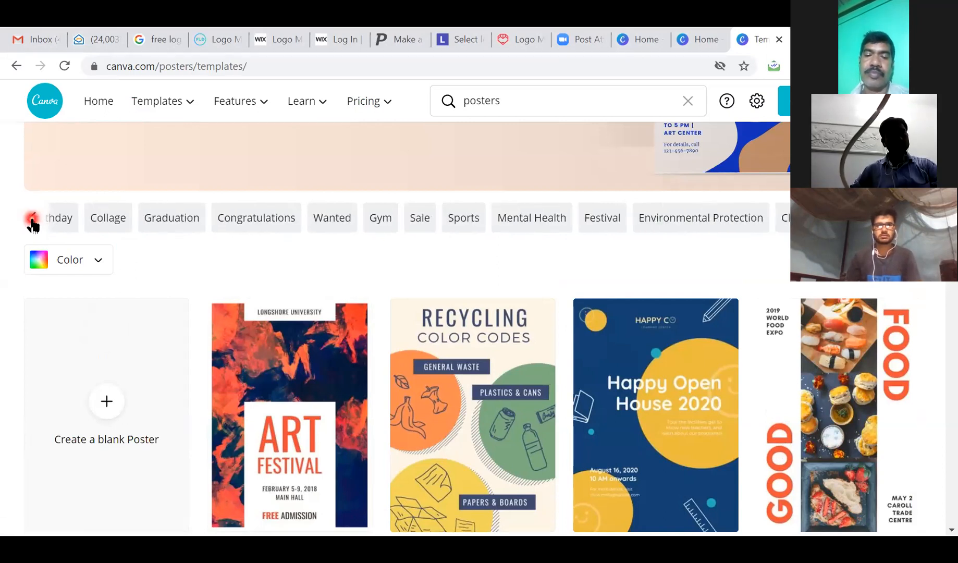
left_click(32, 220)
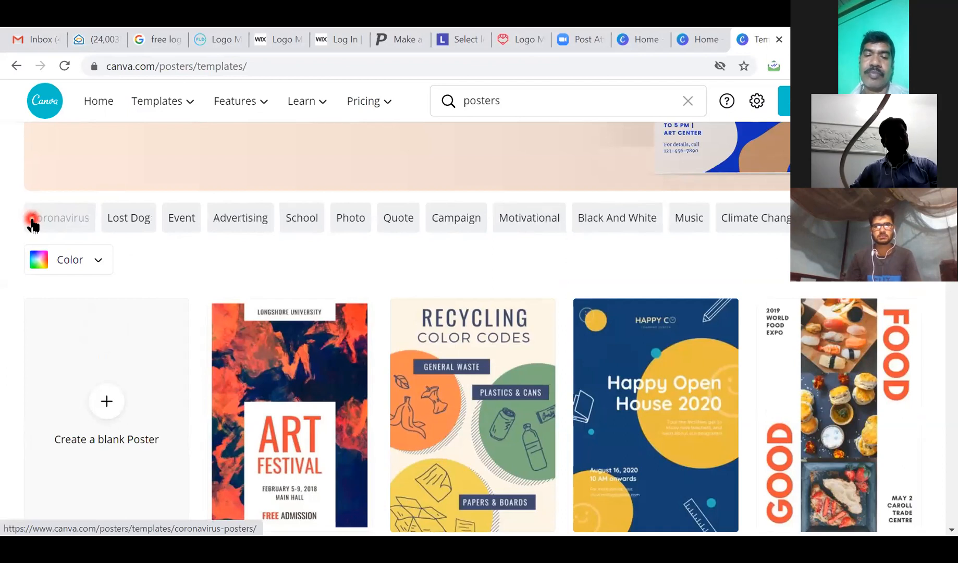
Filter posters by School and scroll down to the Students of Today poster.
left_click(304, 219)
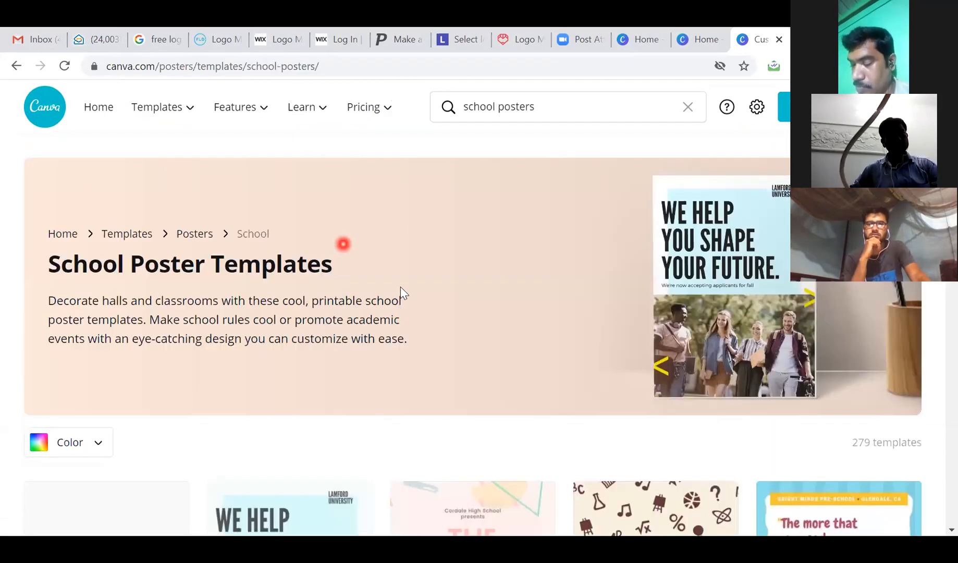
scroll(400, 292, "down", 3)
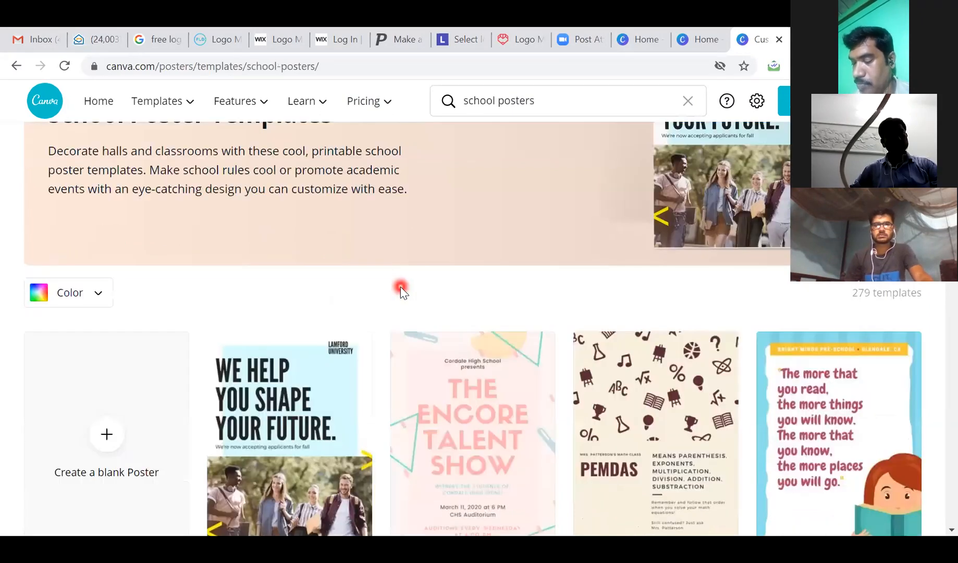
scroll(400, 286, "up", 2)
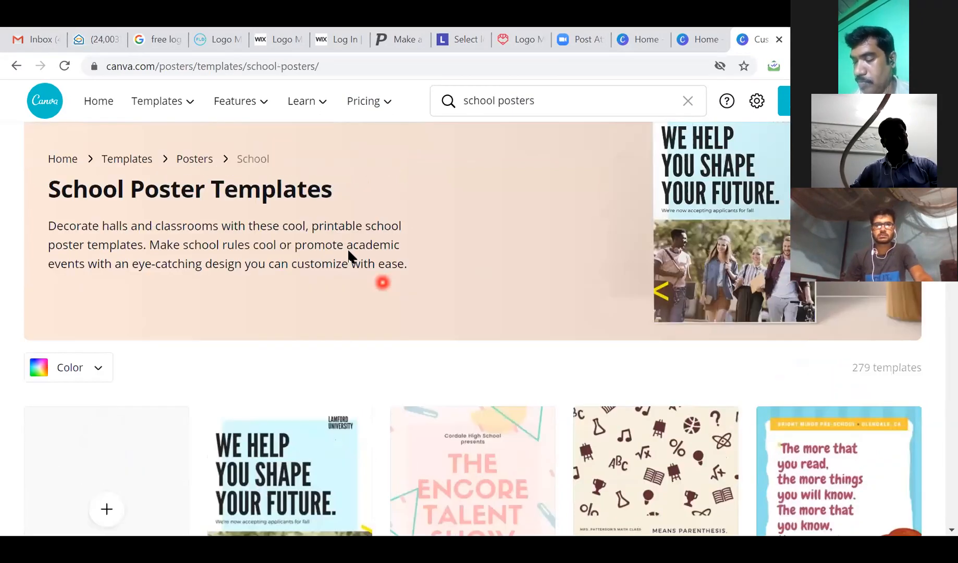
scroll(349, 255, "down", 4)
scroll(348, 255, "down", 1)
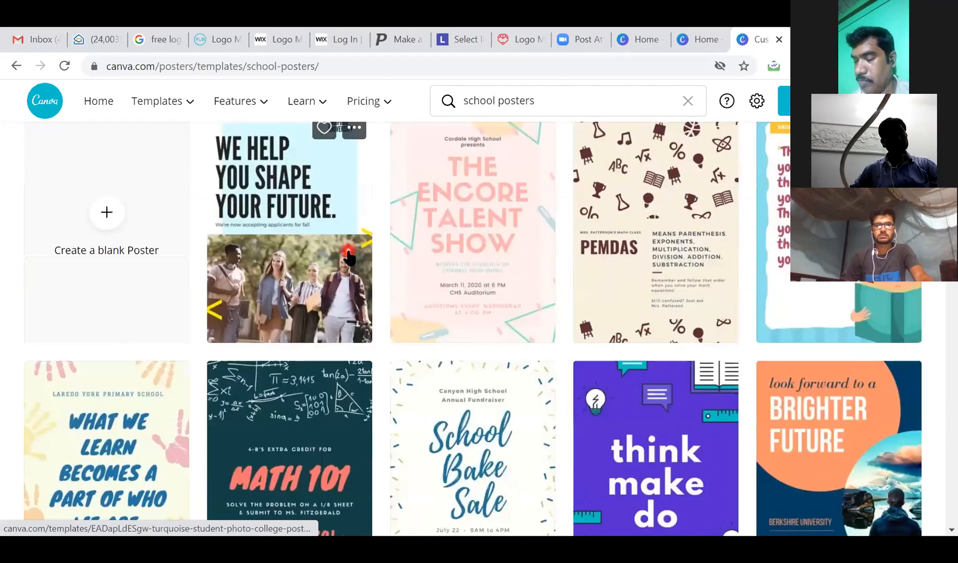
scroll(349, 255, "down", 3)
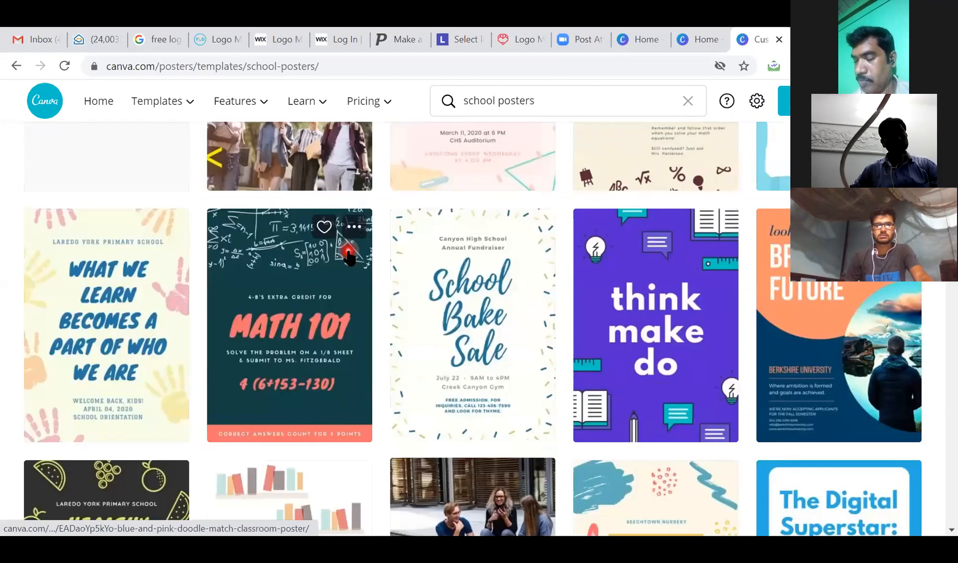
scroll(348, 255, "down", 3)
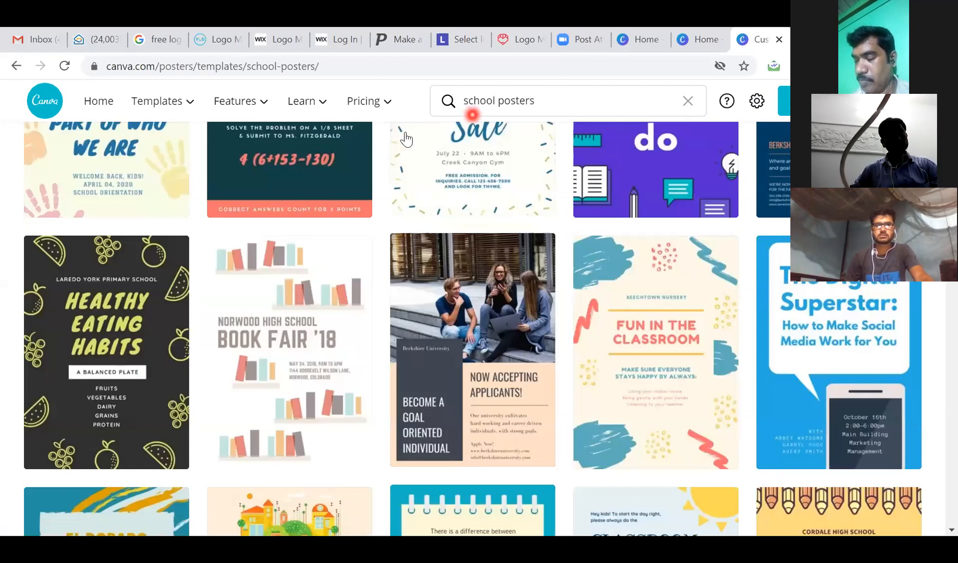
scroll(365, 378, "down", 2)
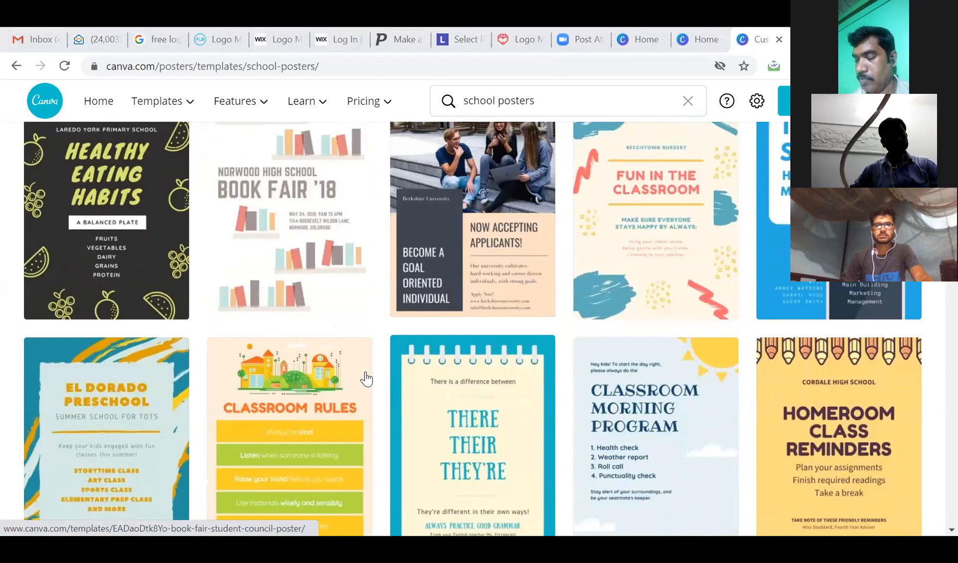
scroll(366, 379, "down", 5)
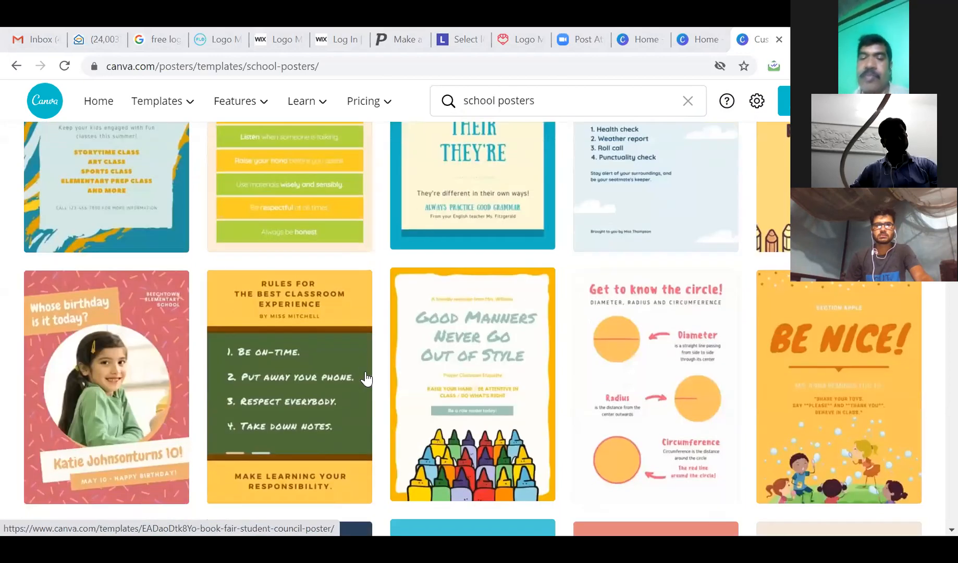
scroll(366, 379, "down", 1)
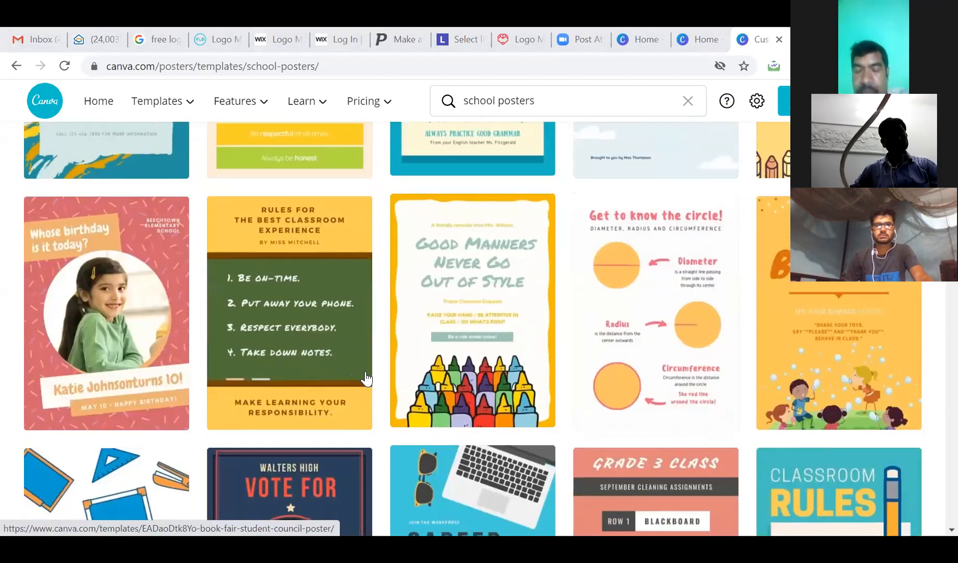
scroll(366, 379, "down", 4)
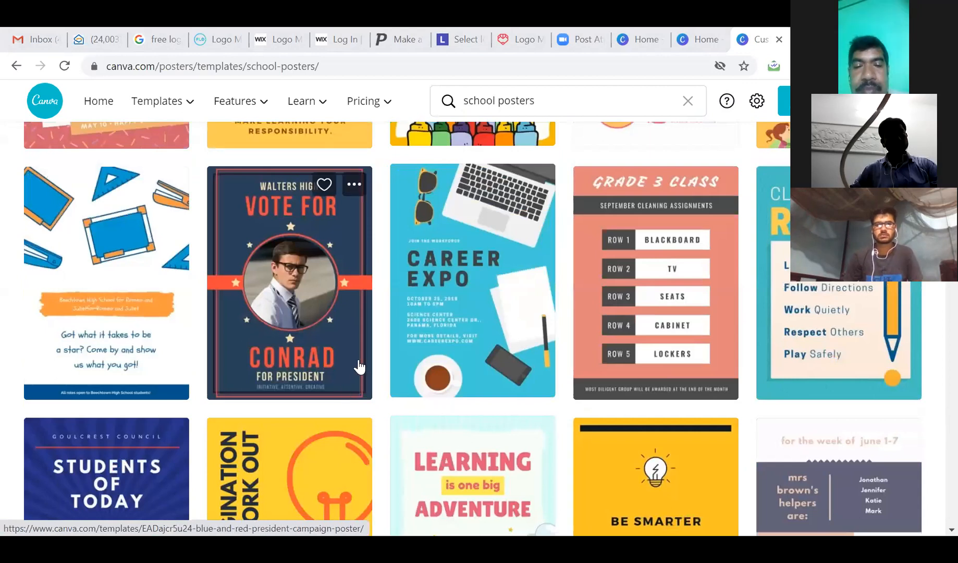
scroll(363, 367, "down", 1)
scroll(364, 360, "down", 3)
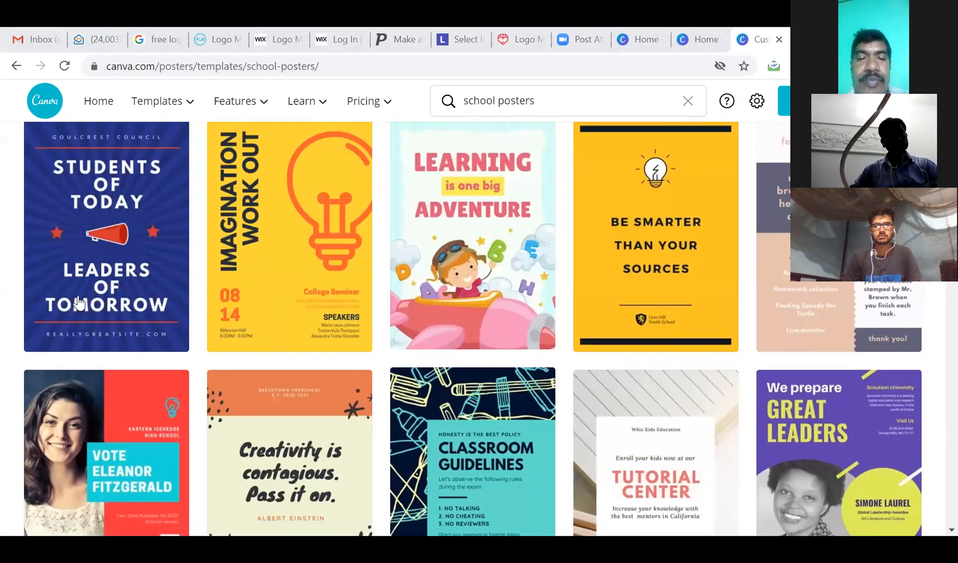
Open the Blue and Red Quote Student Council Poster and use it as a template.
mouse_move(95, 234)
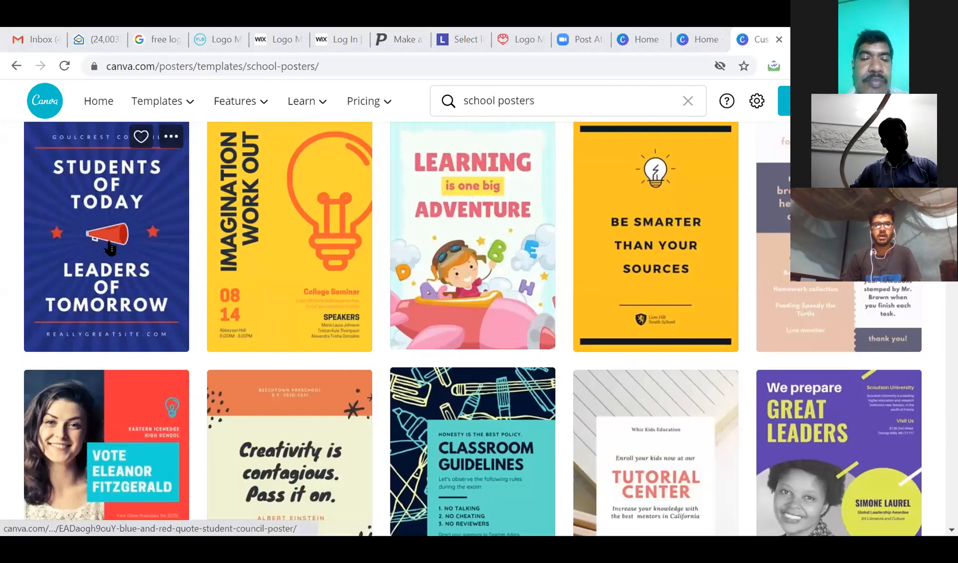
left_click(110, 245)
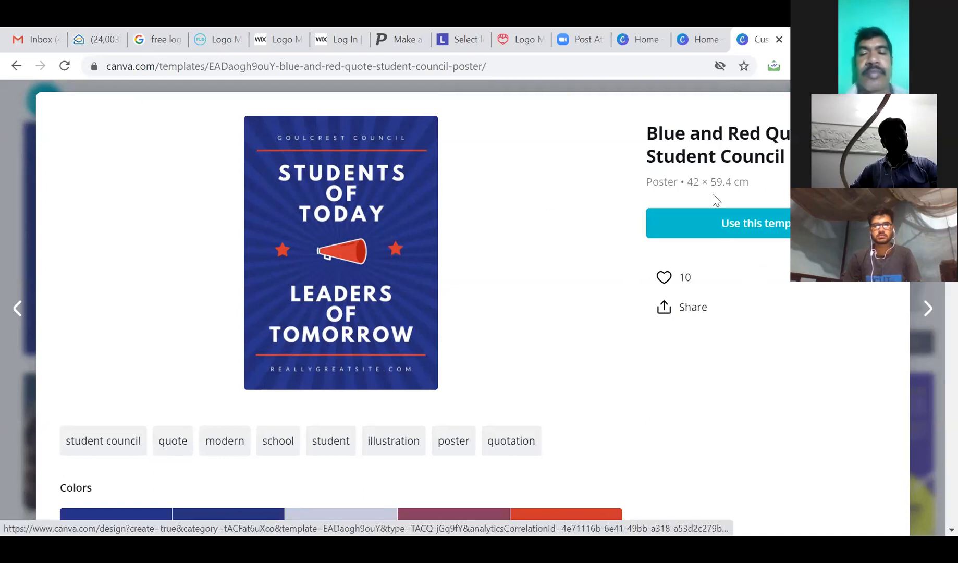
left_click(740, 229)
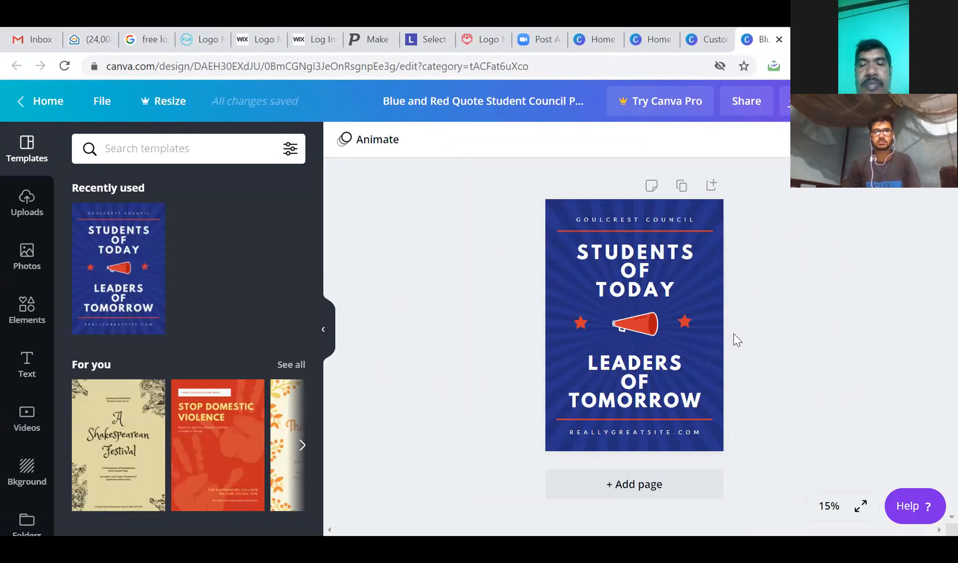
Replace GOULCREST COUNCIL with PEERLESS SKILL ACADEMY, enlarge it and make it bold.
left_click(634, 222)
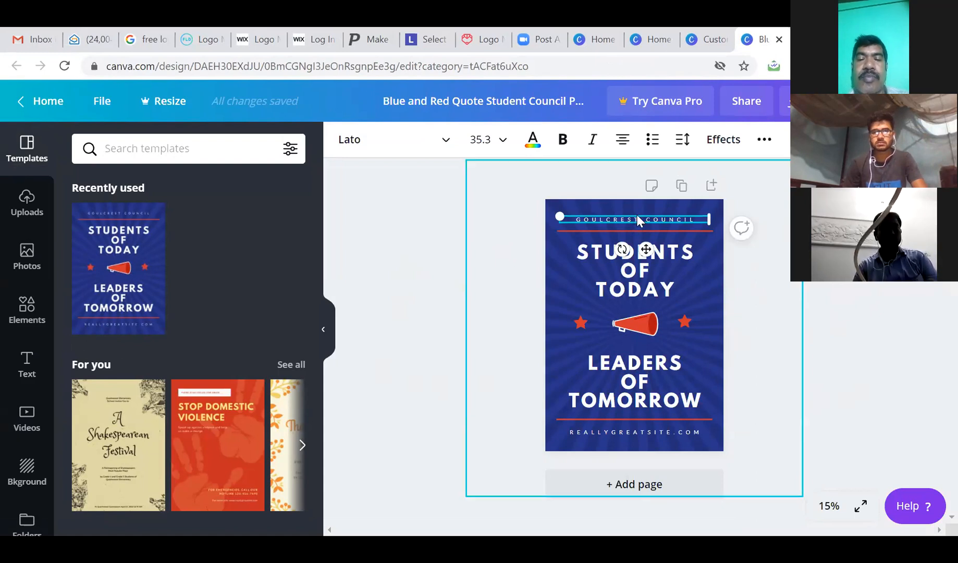
double_click(636, 217)
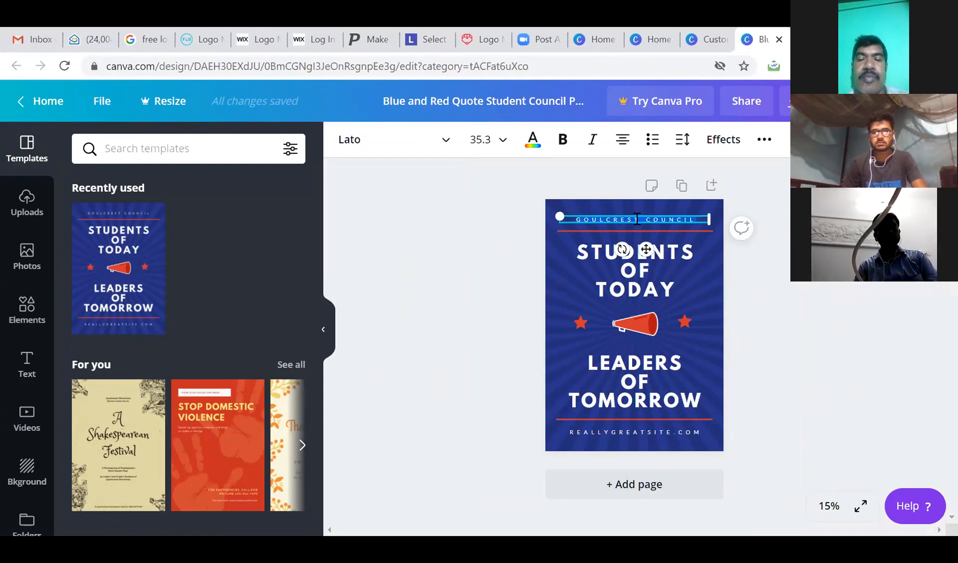
type("P")
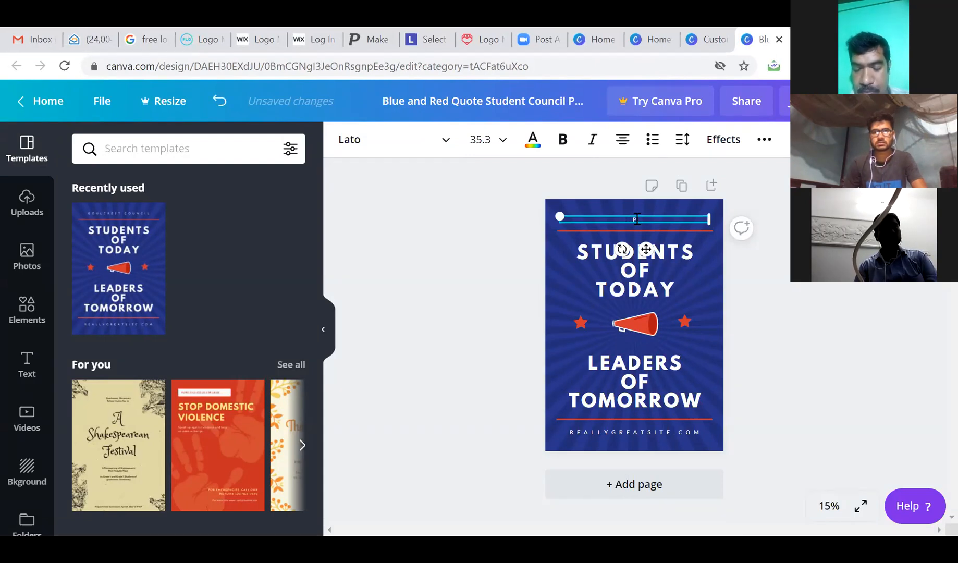
type("SAPEERLESS")
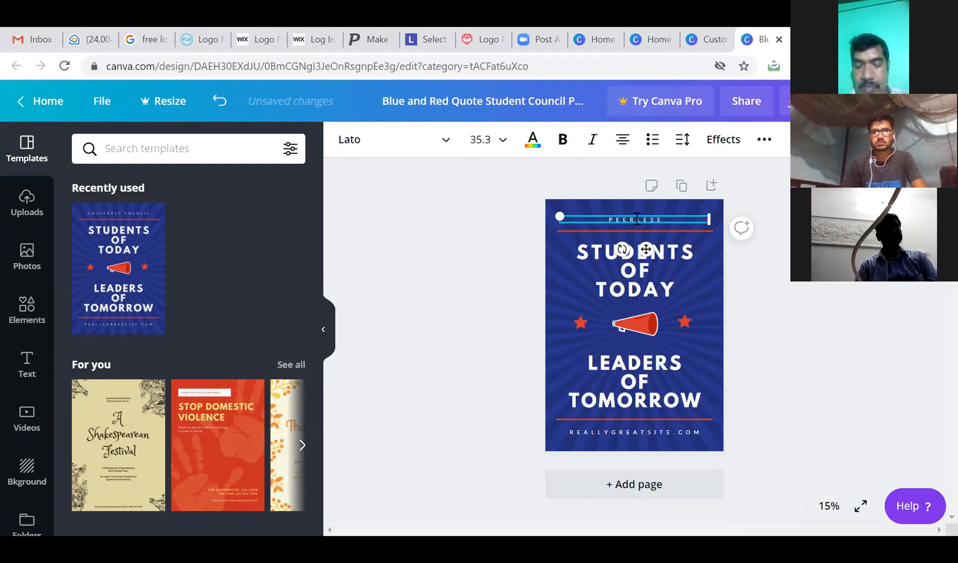
type(" SKILL ACADEMY")
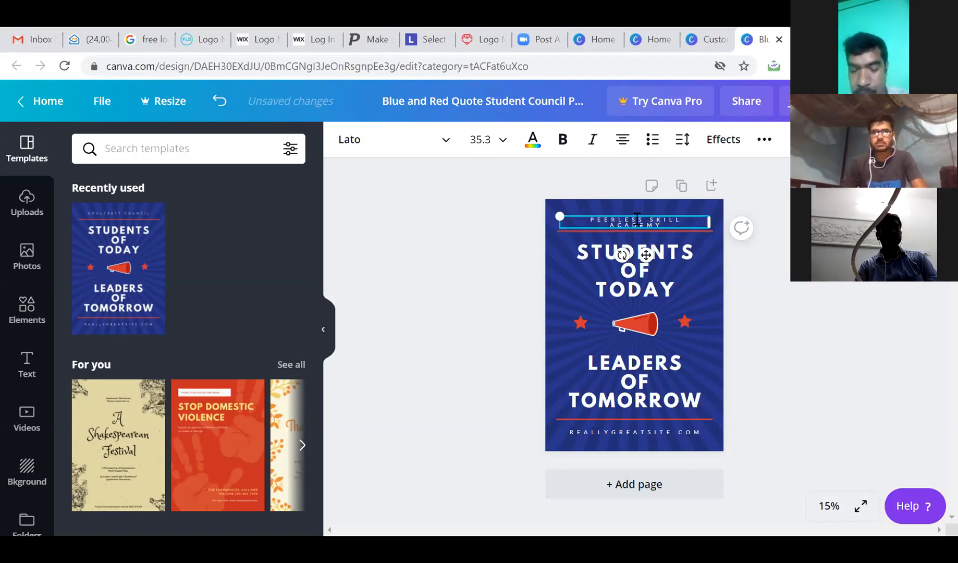
left_click_drag(559, 214, 534, 205)
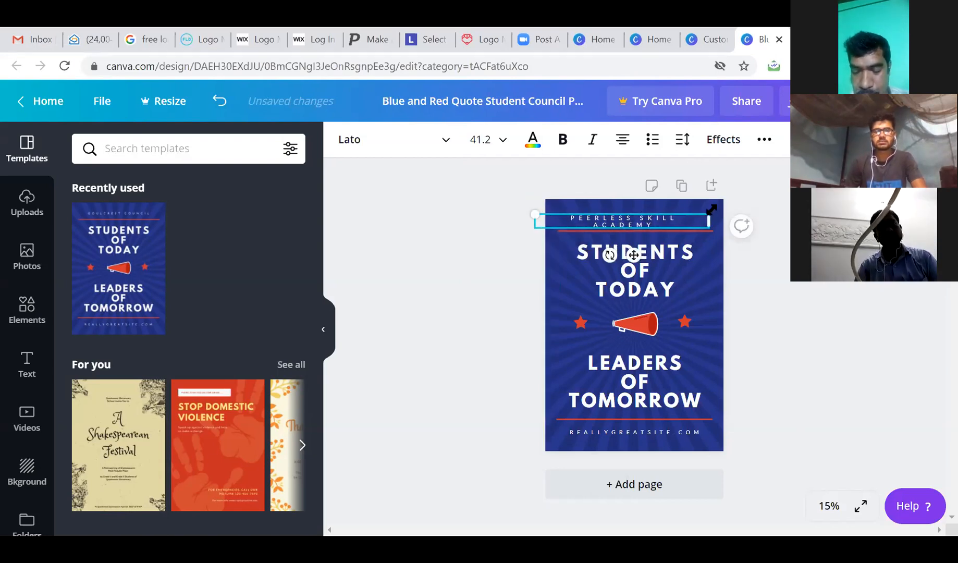
left_click_drag(710, 212, 722, 207)
left_click_drag(669, 222, 571, 218)
left_click(561, 140)
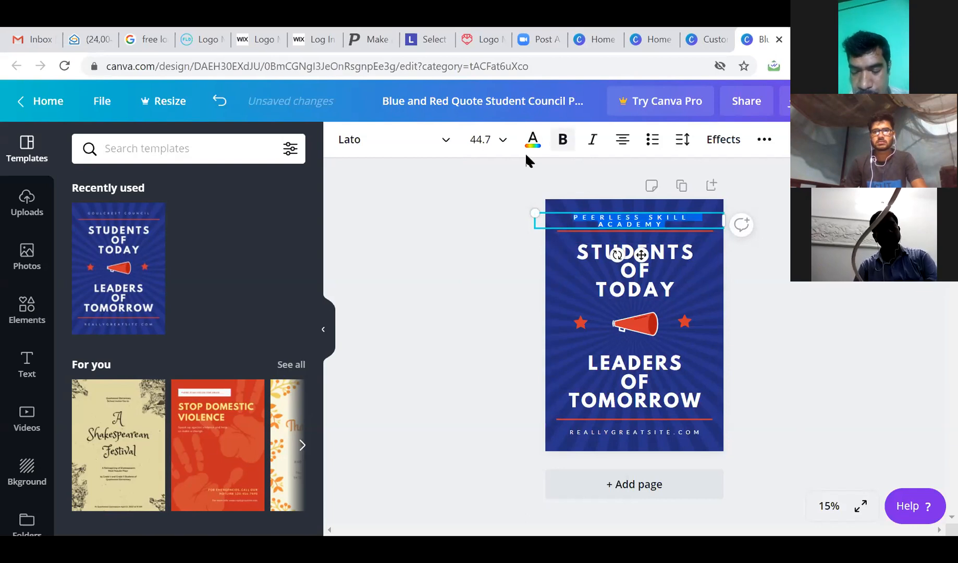
left_click(729, 304)
left_click(648, 279)
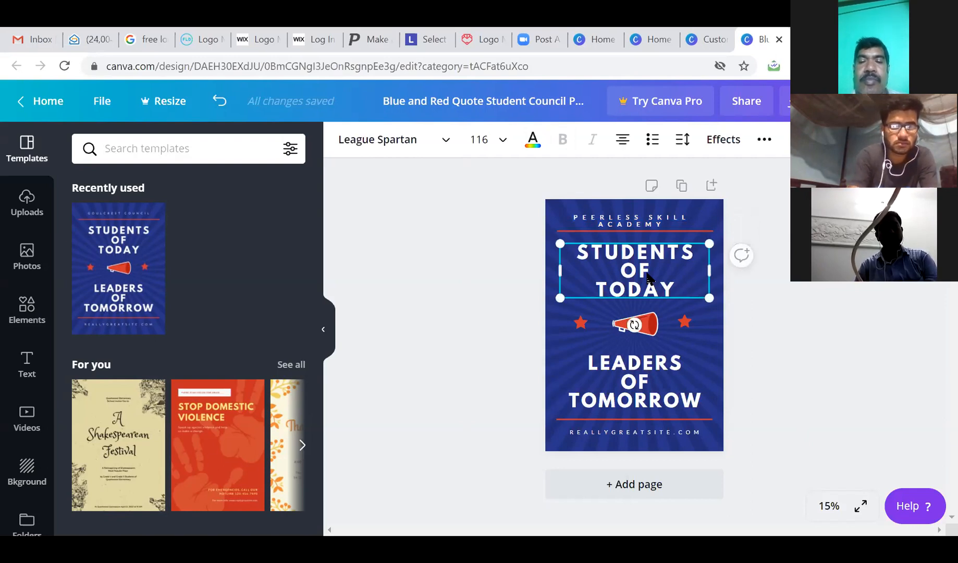
Change the headings to COURSE OF TODAY and BECOME LEADERS OF TOMORROW, nudging the latter up.
double_click(630, 269)
left_click_drag(581, 254, 696, 246)
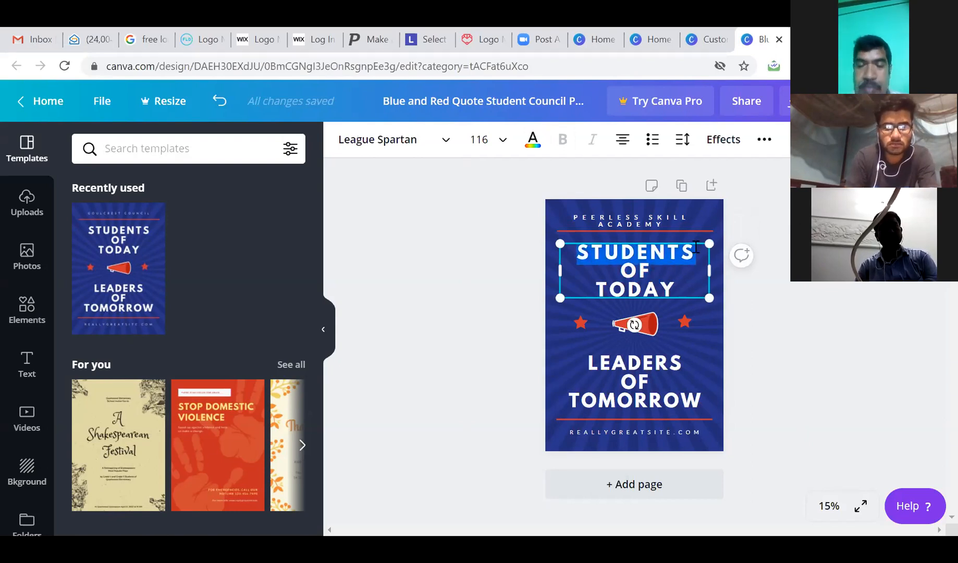
type("COURSE")
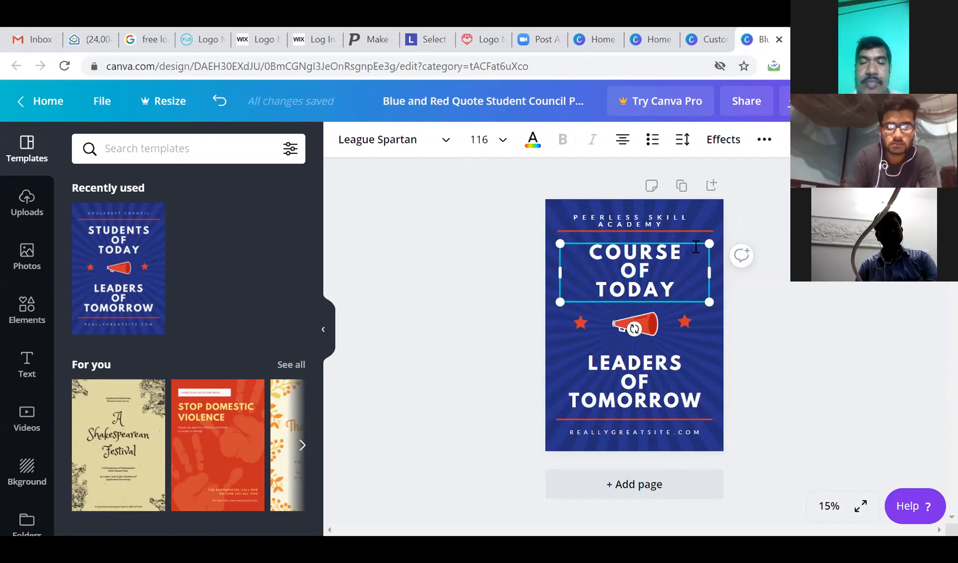
left_click(652, 367)
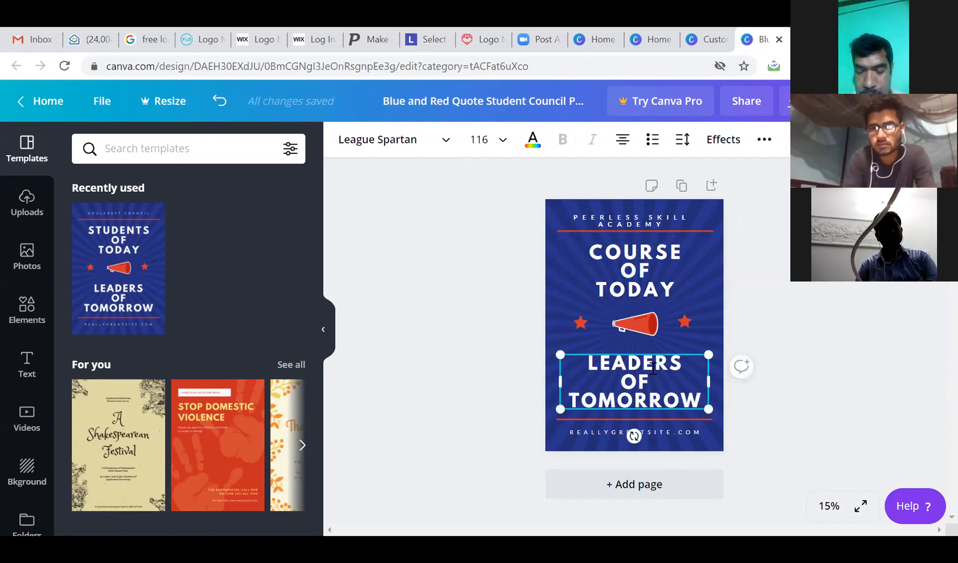
left_click(590, 363)
type("BECOME")
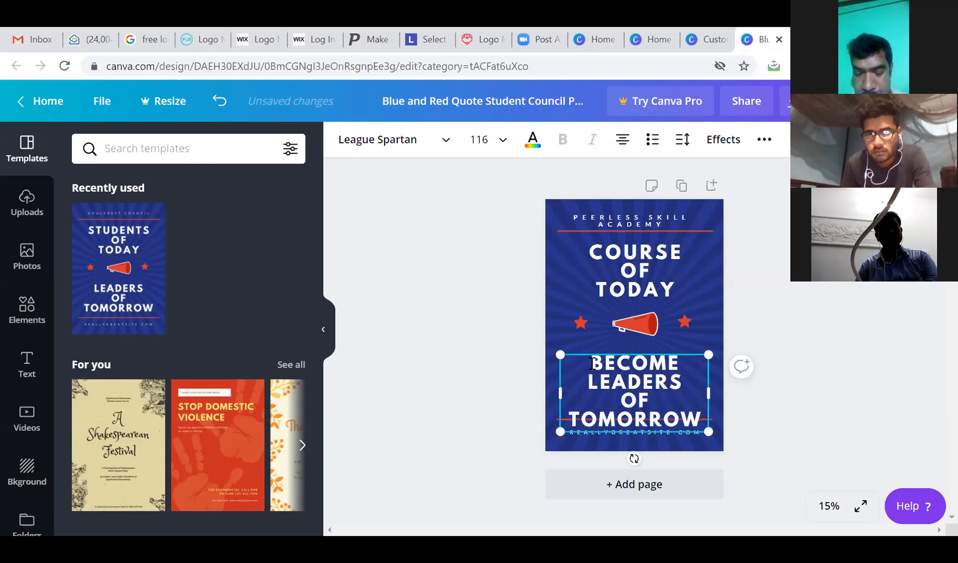
left_click_drag(664, 357, 666, 345)
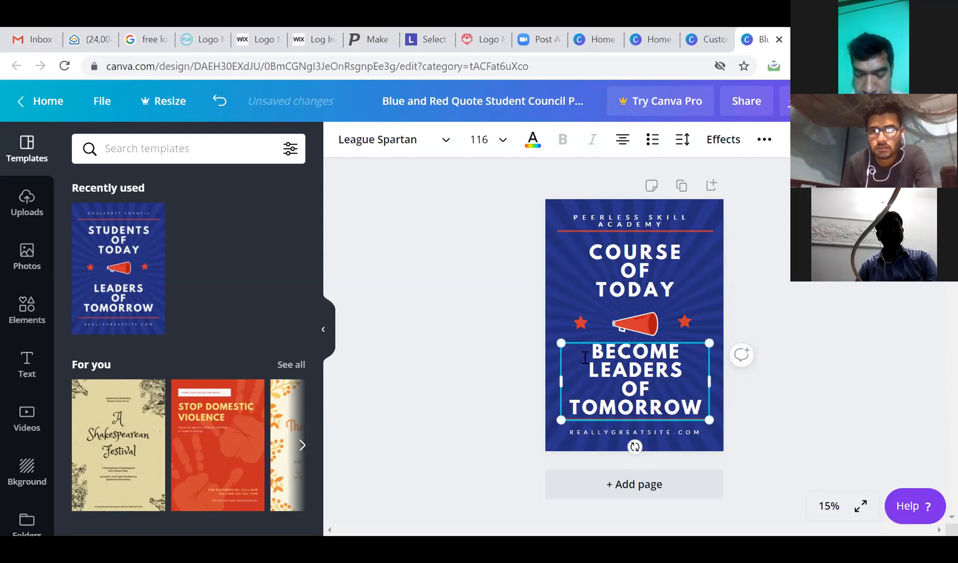
Try LEARN & EARN as the headline, then undo back to BECOME LEADERS OF TOMORROW.
left_click_drag(591, 353, 699, 408)
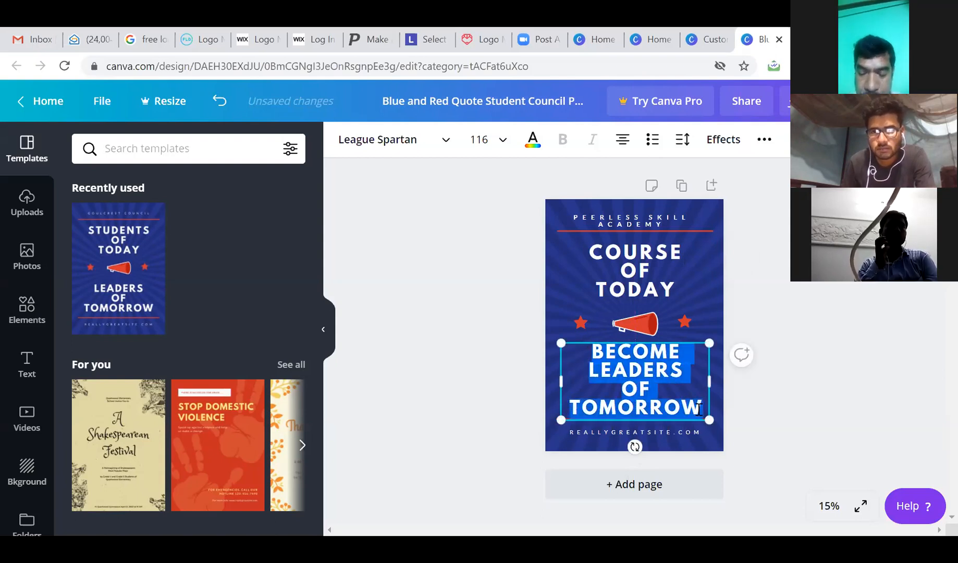
type("LEA")
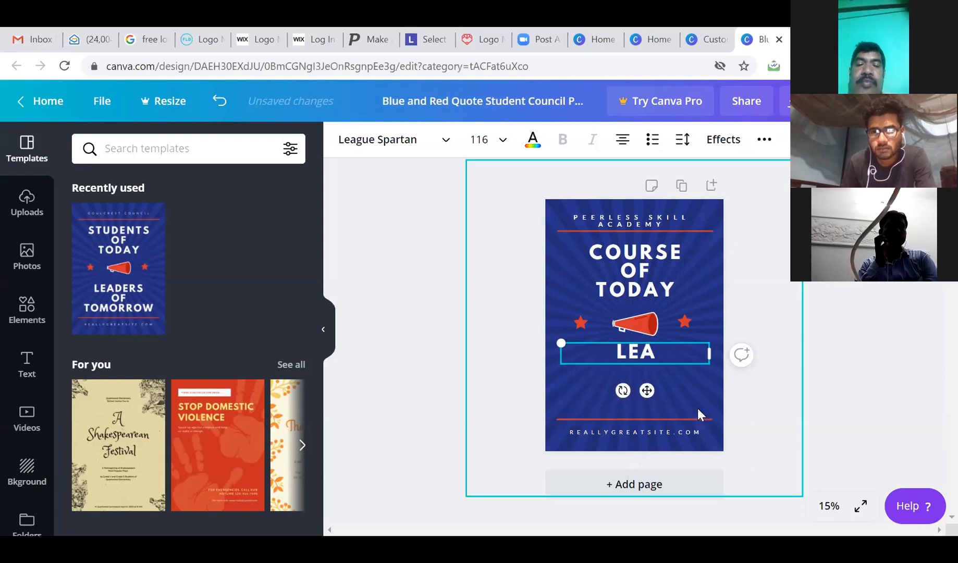
type("RN & EARN")
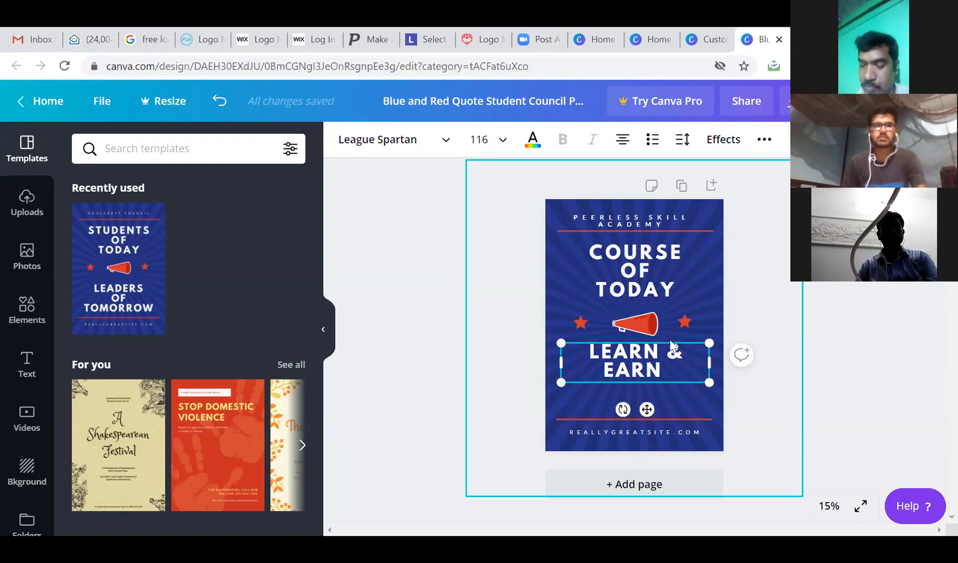
left_click_drag(676, 373, 585, 354)
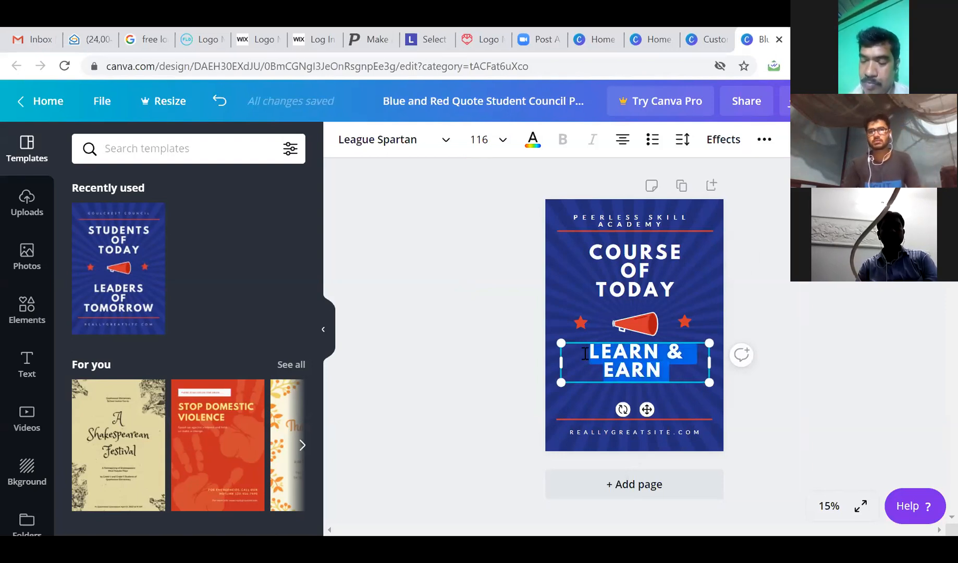
key("ctrl+z")
key("ctrl+z")
key("ctrl+z")
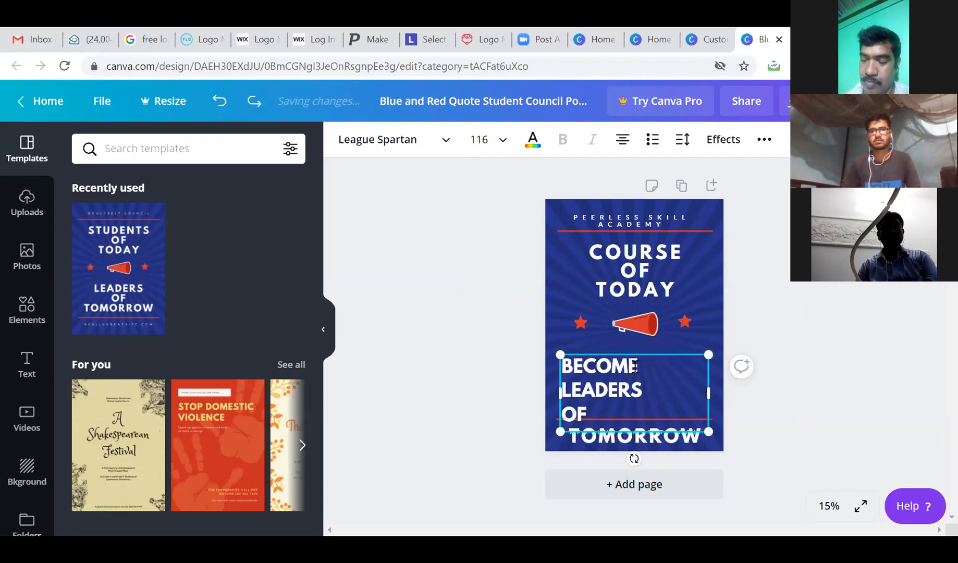
Widen the BECOME LEADERS OF TOMORROW text box on both sides and centre its lines.
left_click_drag(642, 349, 648, 344)
left_click_drag(567, 352, 704, 419)
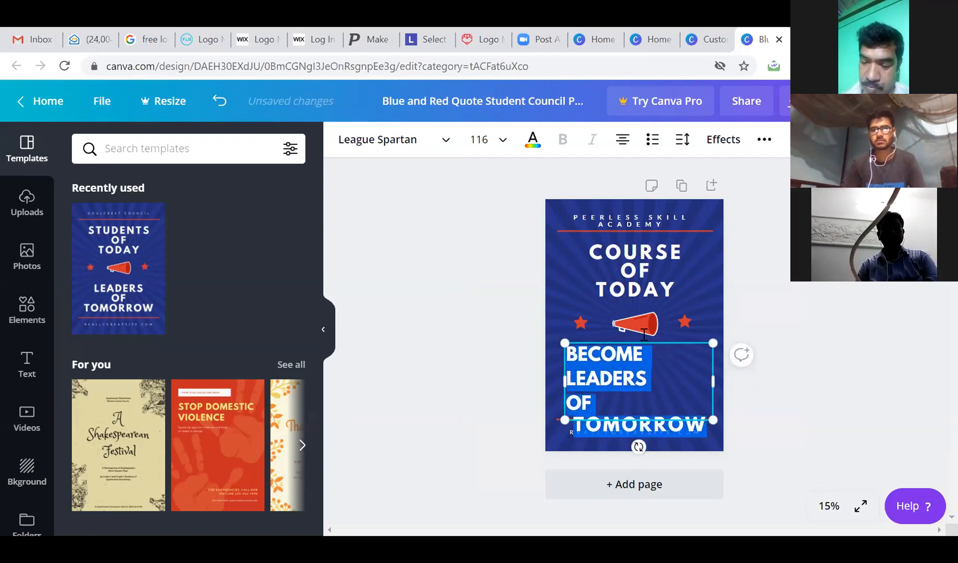
left_click(622, 140)
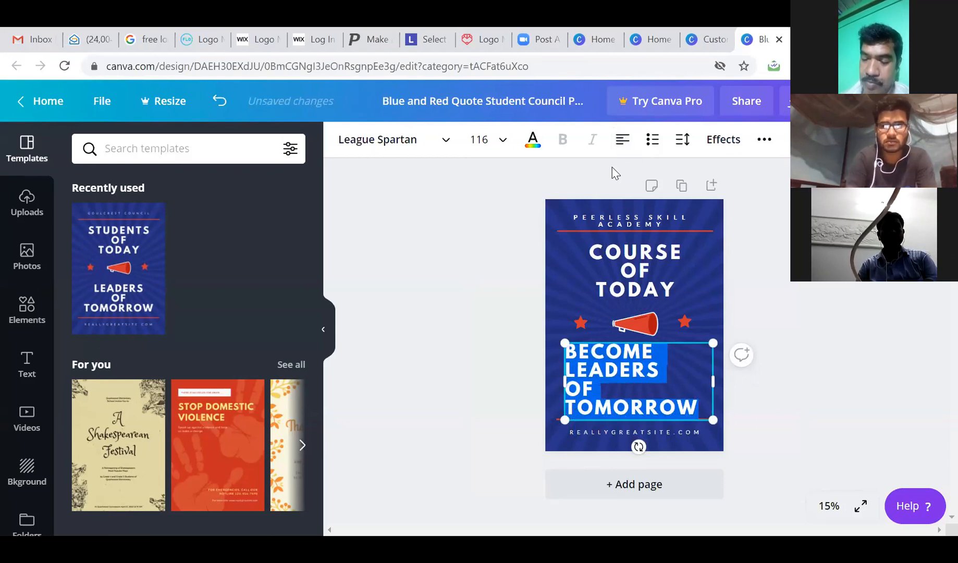
left_click_drag(716, 380, 720, 379)
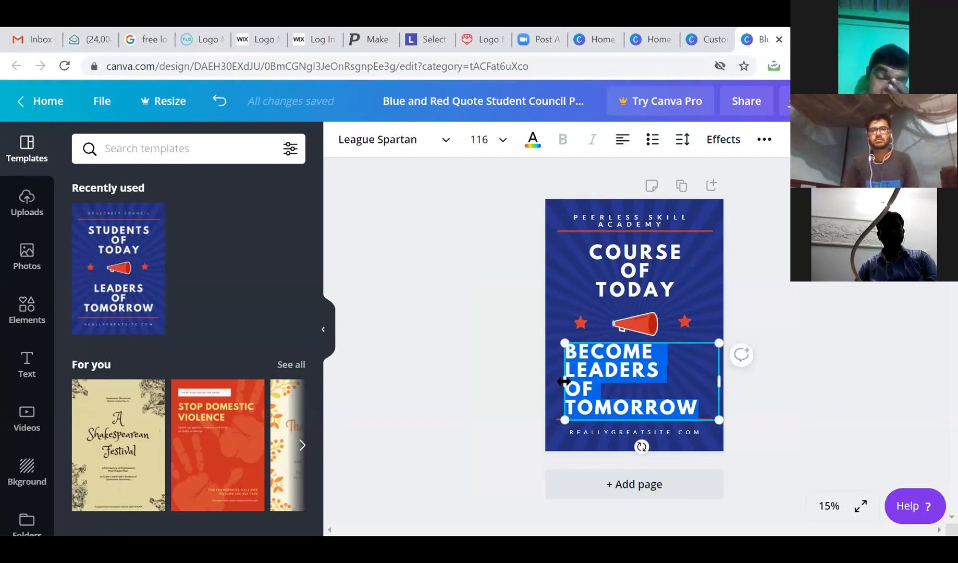
left_click_drag(557, 379, 548, 381)
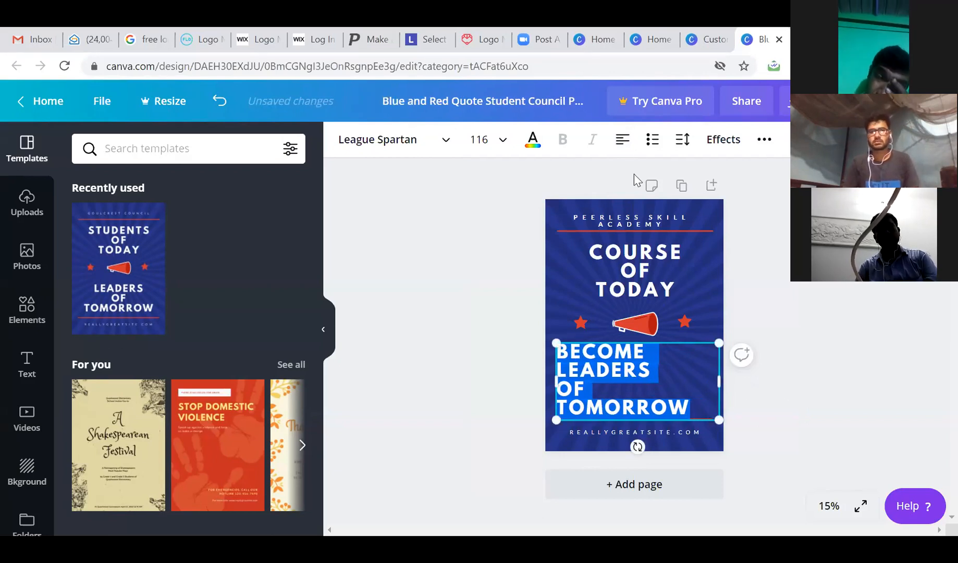
left_click(623, 139)
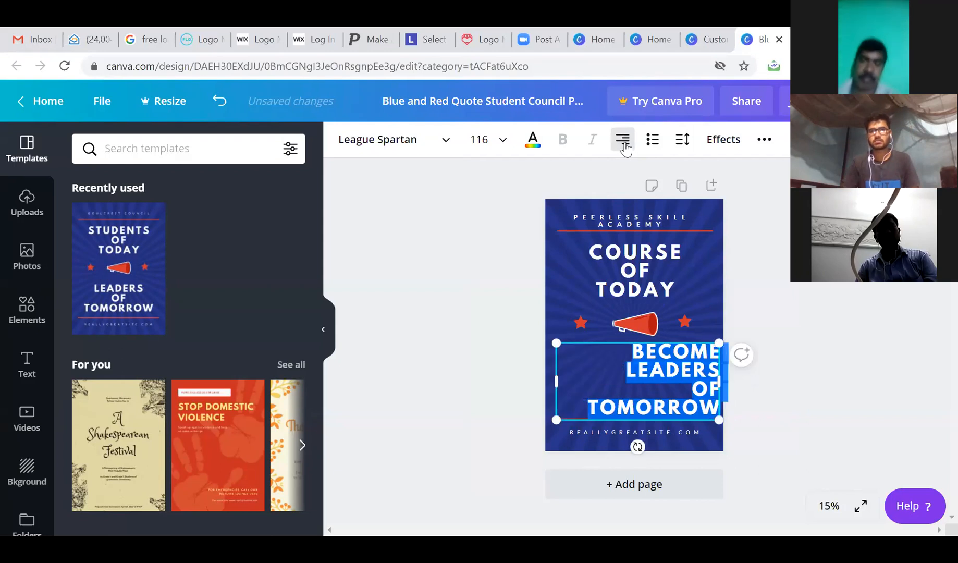
left_click(622, 140)
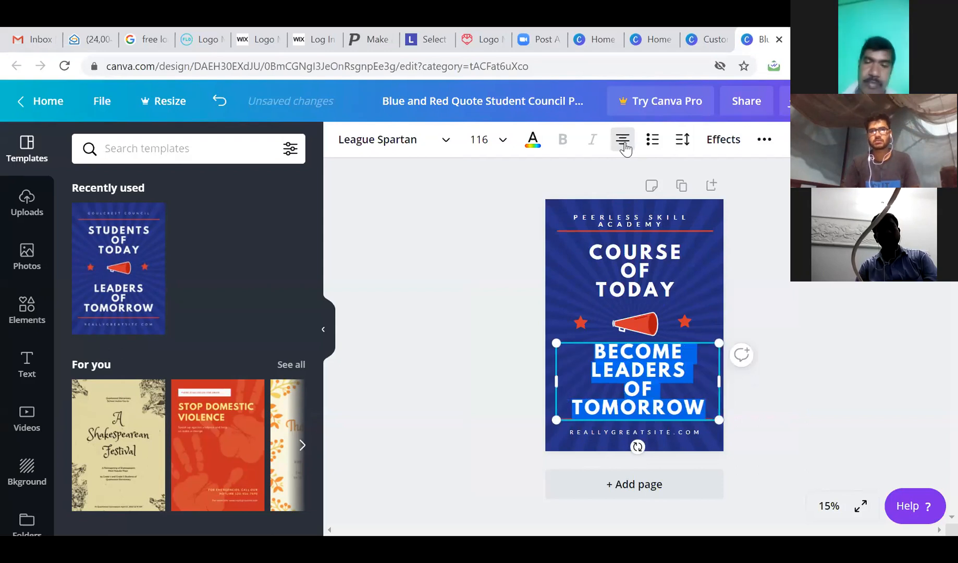
left_click(644, 325)
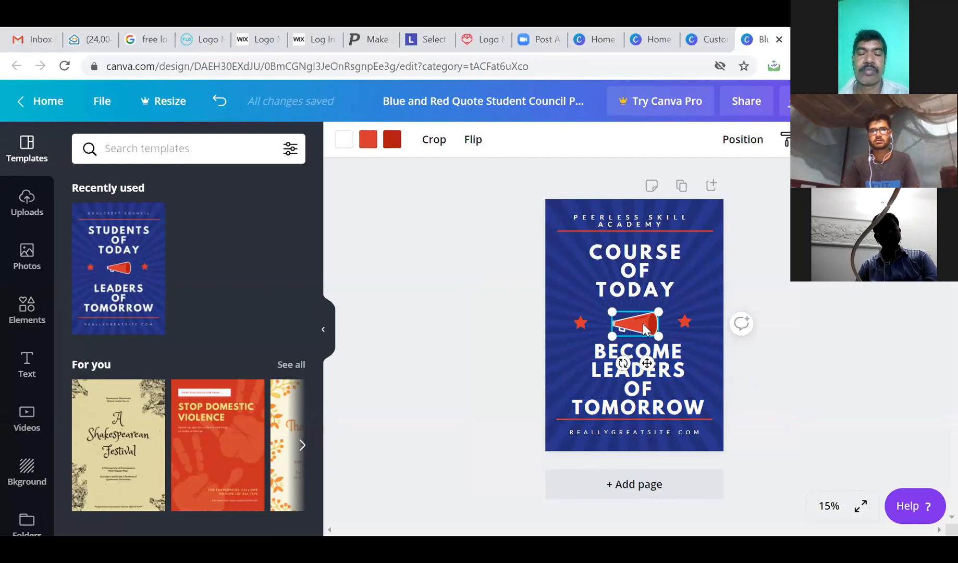
Flip the megaphone graphic vertically, reverting the accidental horizontal flip.
left_click(472, 146)
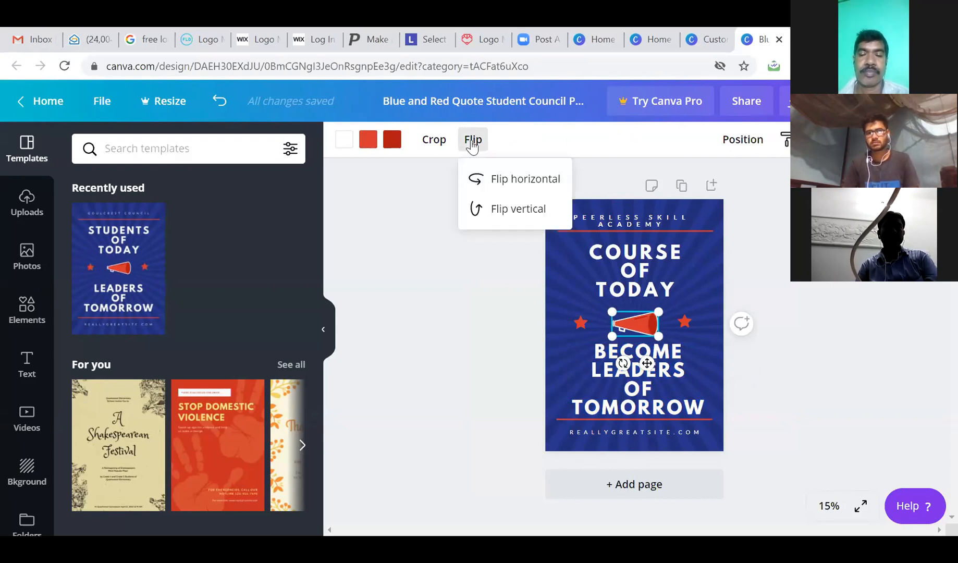
left_click(508, 186)
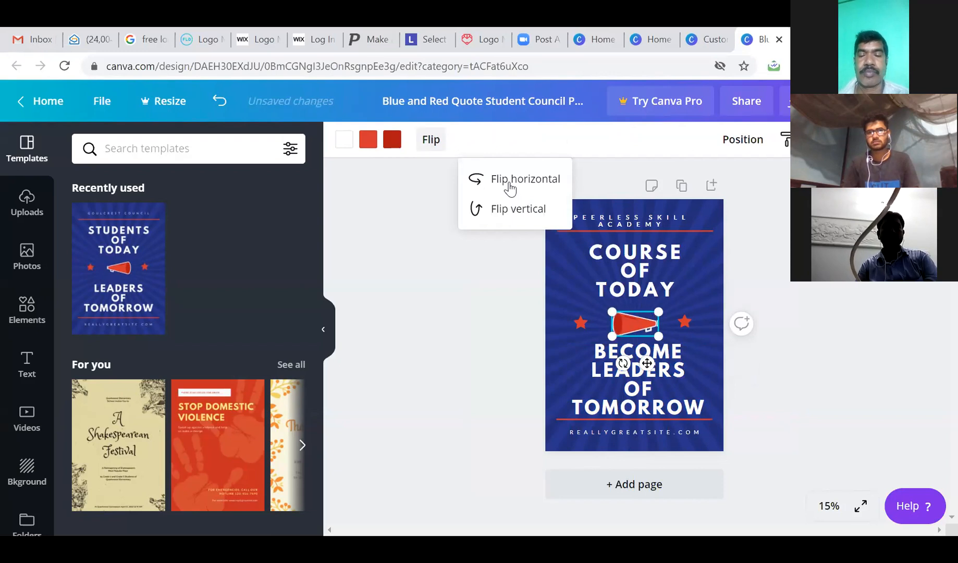
left_click(508, 211)
left_click(509, 188)
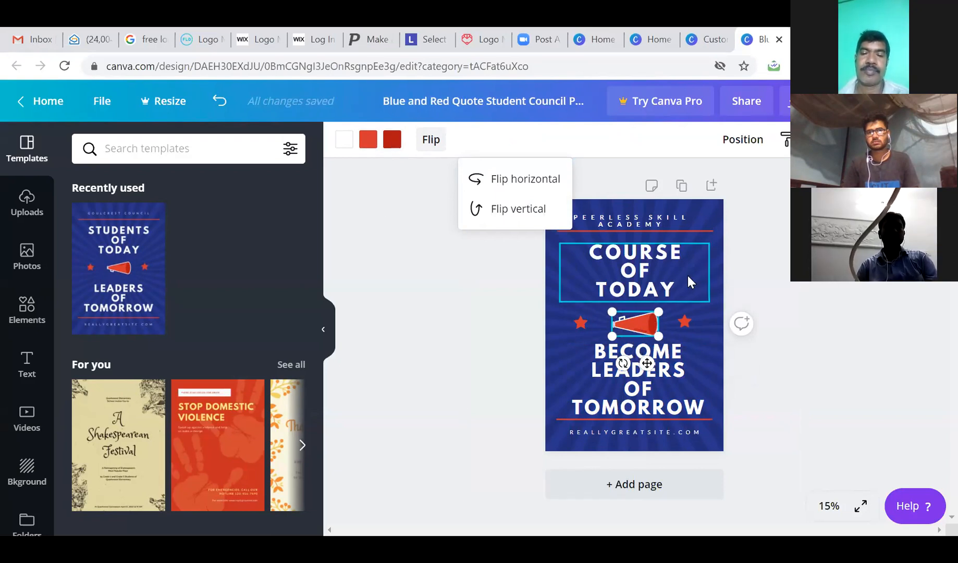
Replace REALLYGREATSITE.COM at the poster bottom with the new website address.
left_click(622, 431)
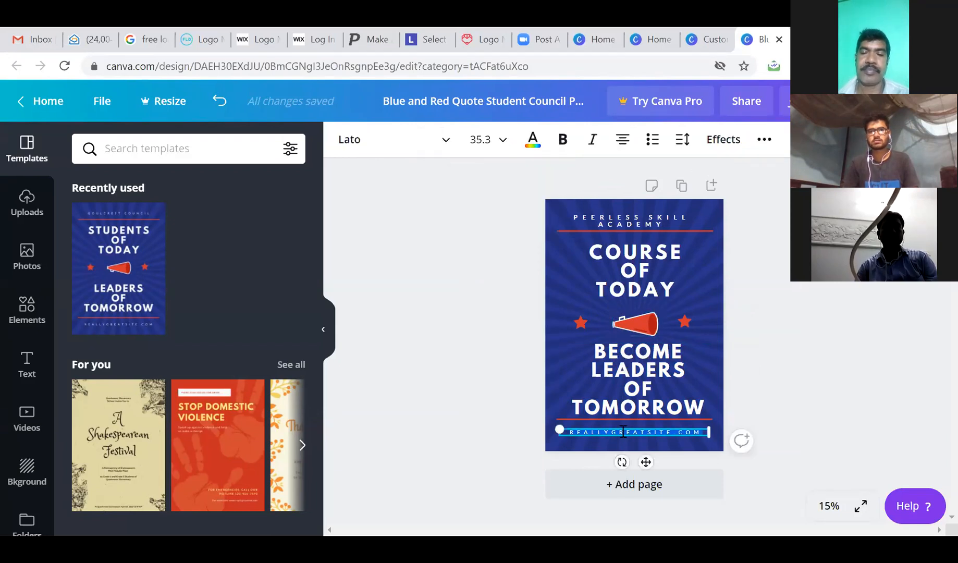
type("www")
type(".")
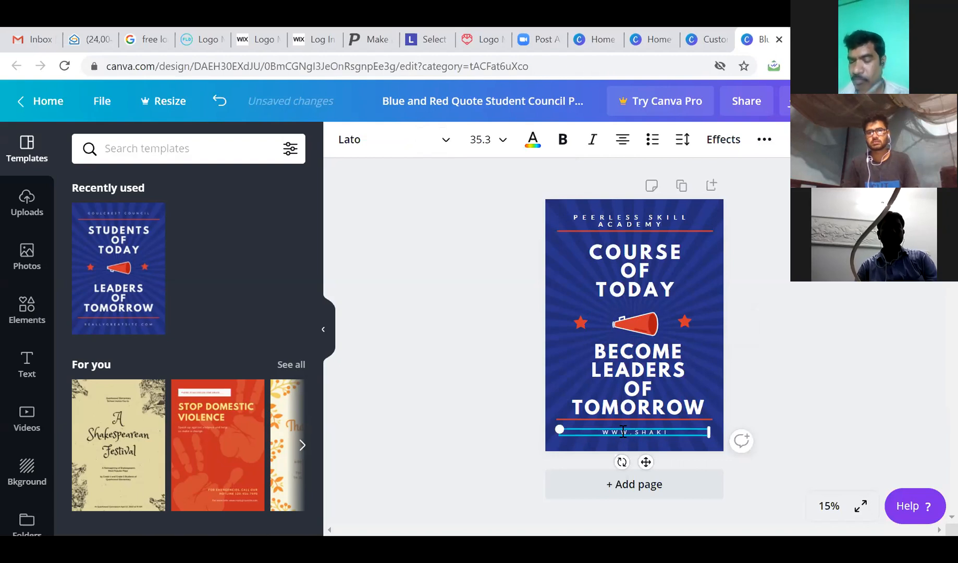
type("i.in")
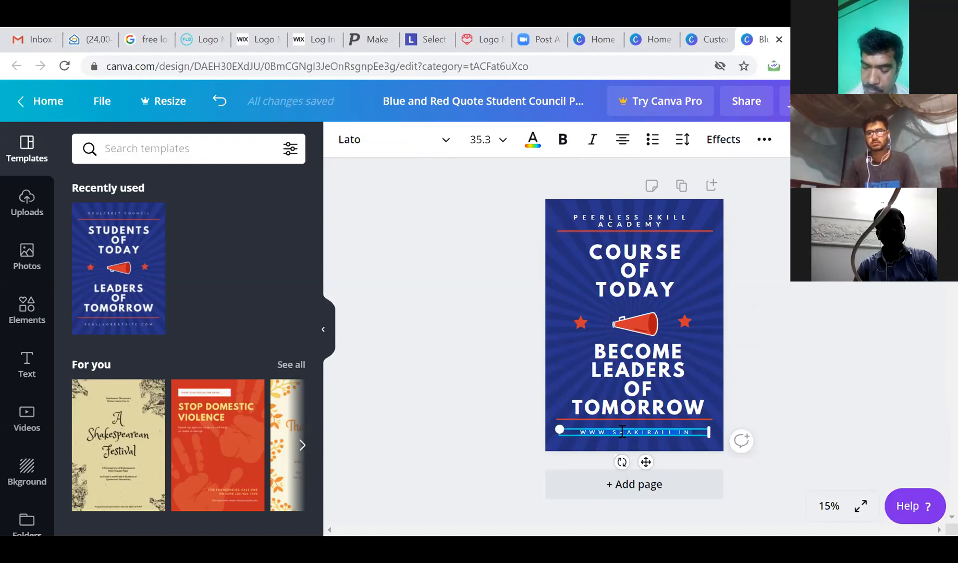
left_click(792, 386)
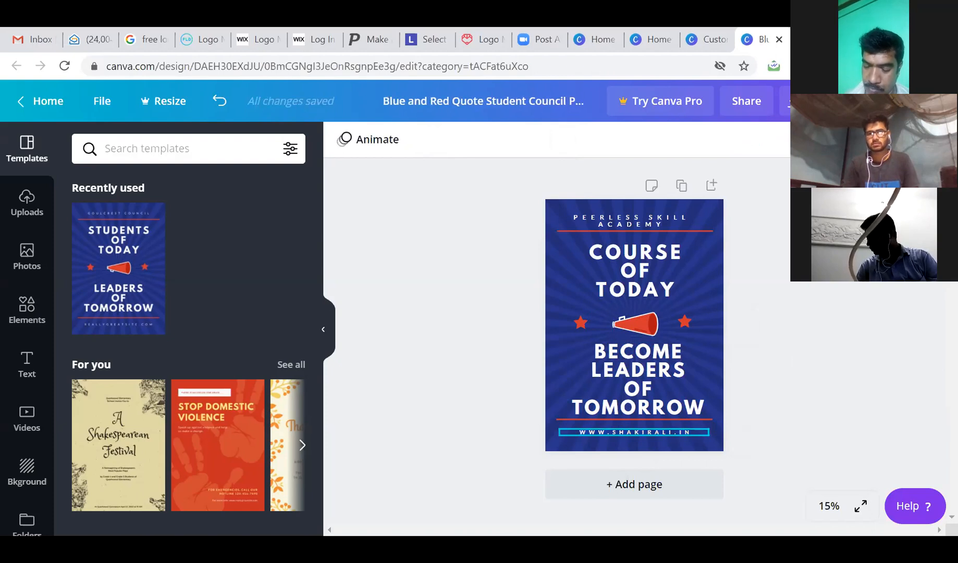
left_click(833, 101)
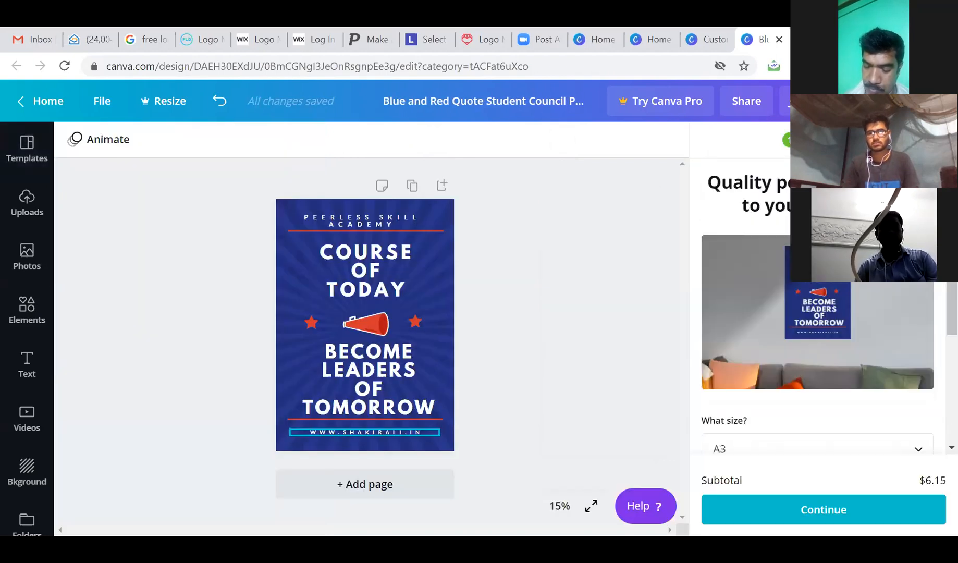
Download the poster as a JPG, dismiss the print promotion, and go back to the Canva home page.
left_click(934, 101)
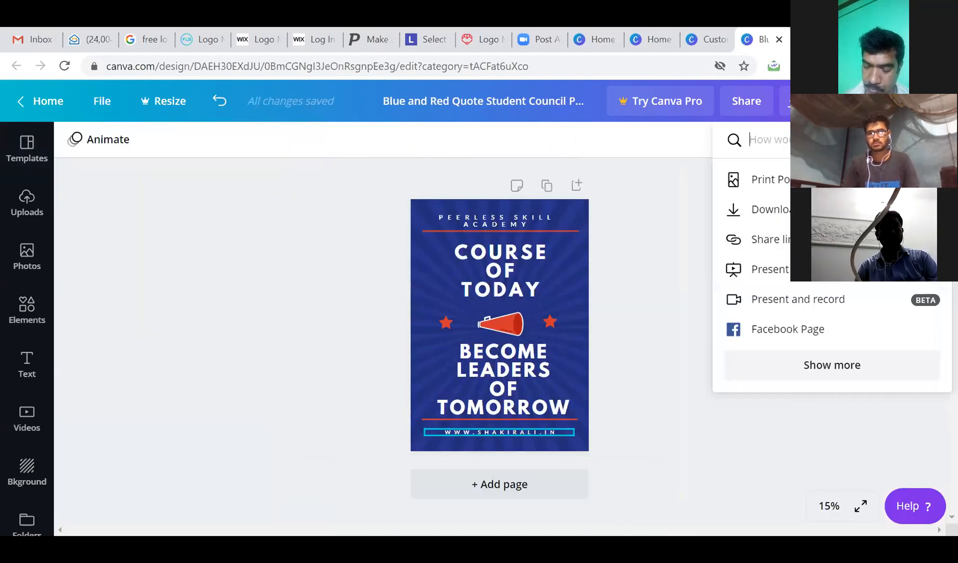
left_click(768, 205)
left_click(806, 284)
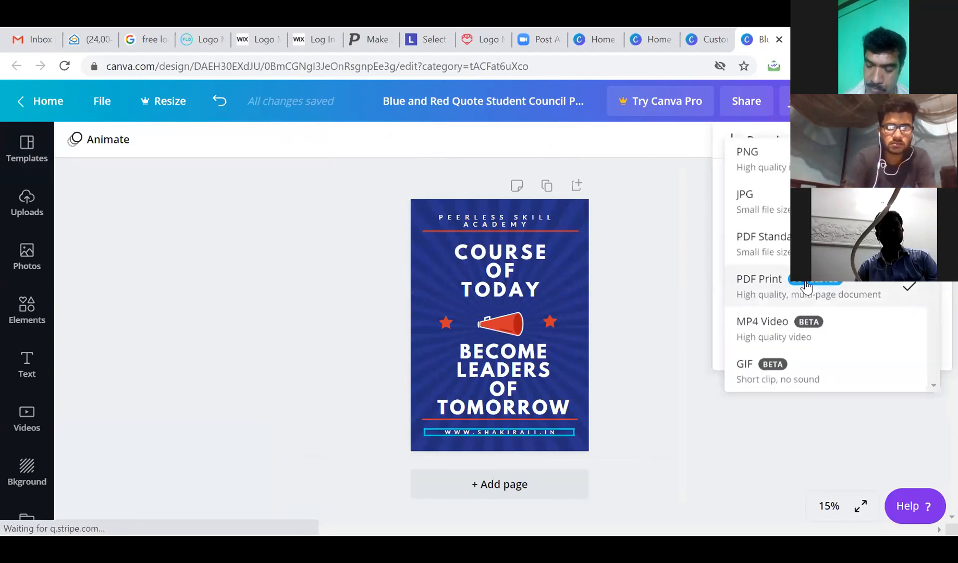
left_click(780, 205)
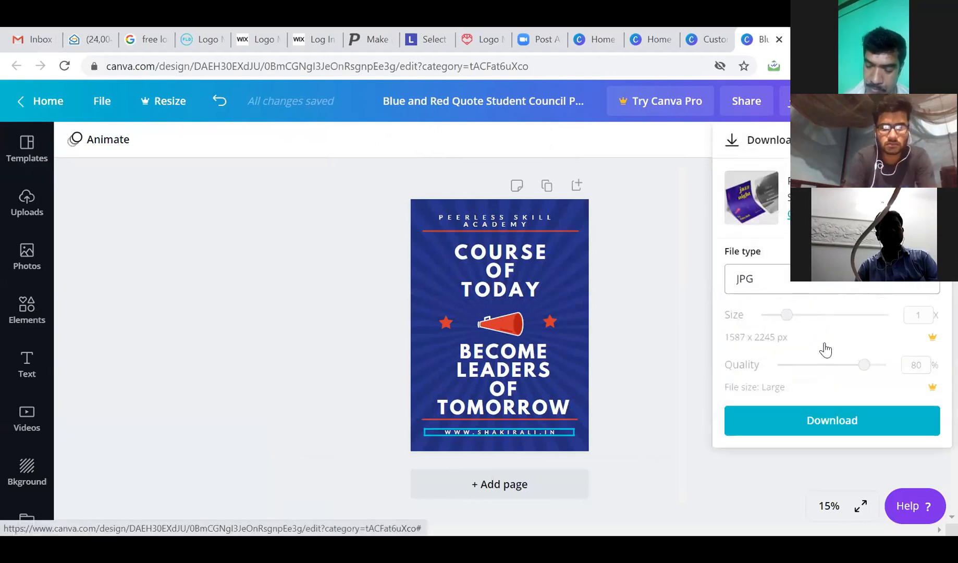
left_click(846, 427)
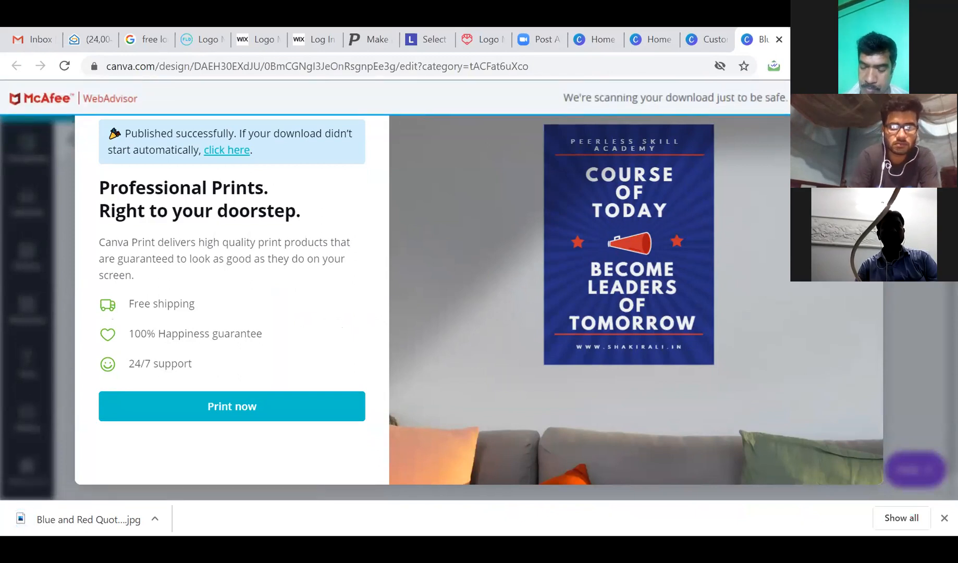
left_click(863, 115)
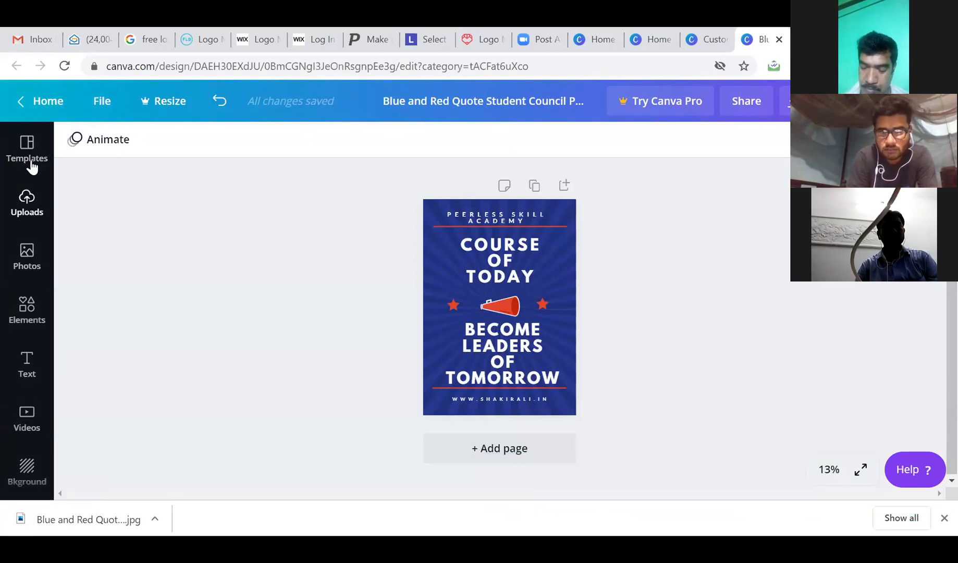
left_click(48, 102)
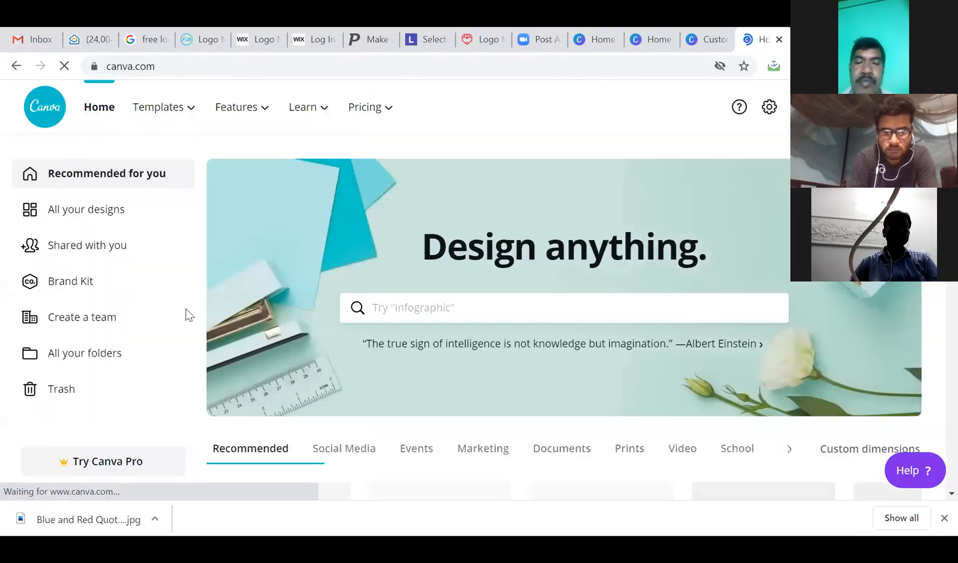
mouse_move(184, 116)
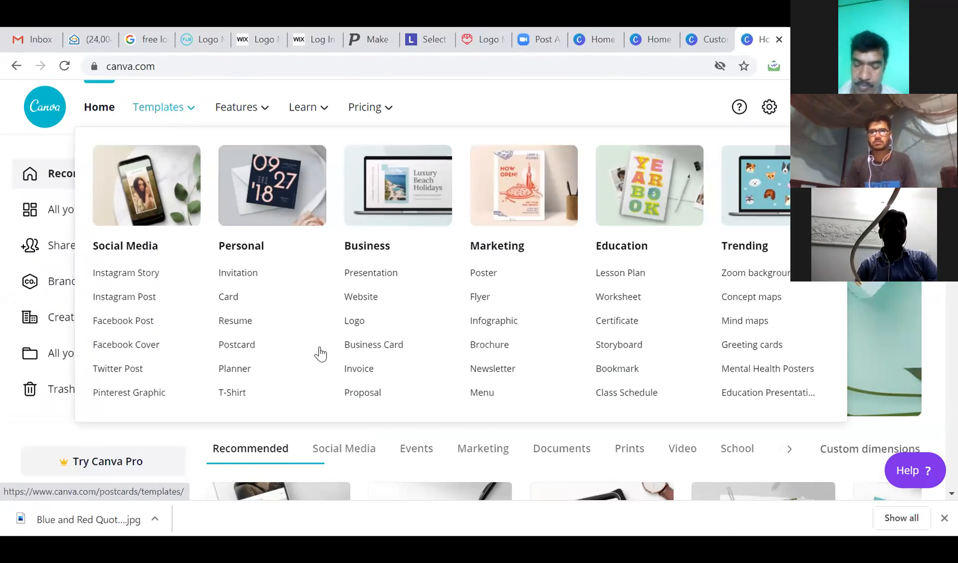
left_click(367, 345)
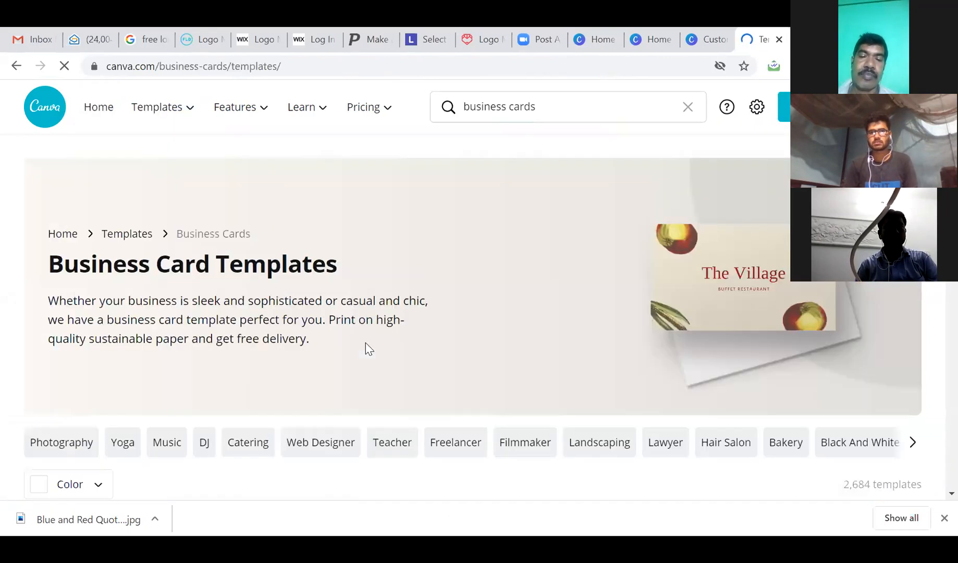
scroll(441, 325, "down", 4)
scroll(442, 325, "down", 3)
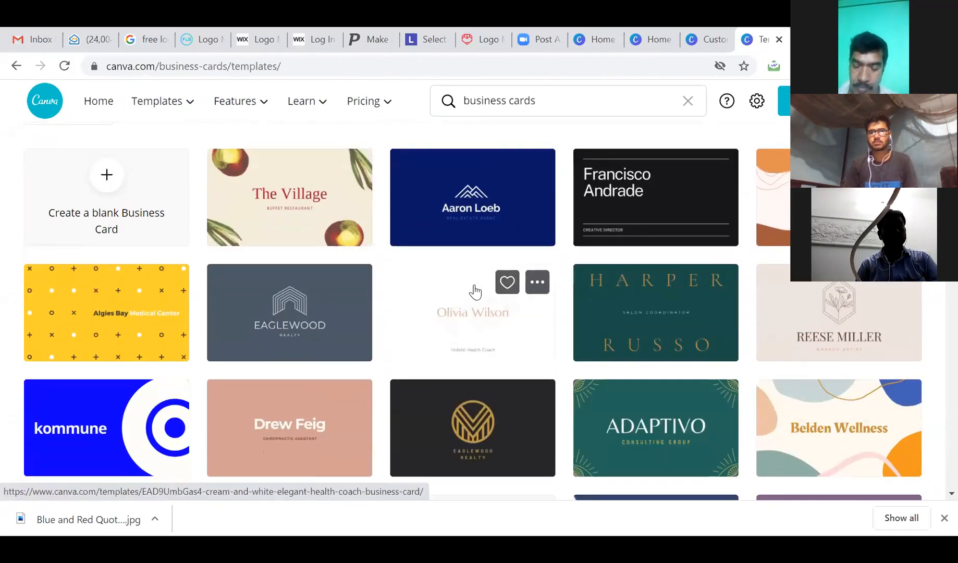
scroll(476, 293, "up", 3)
scroll(475, 290, "up", 4)
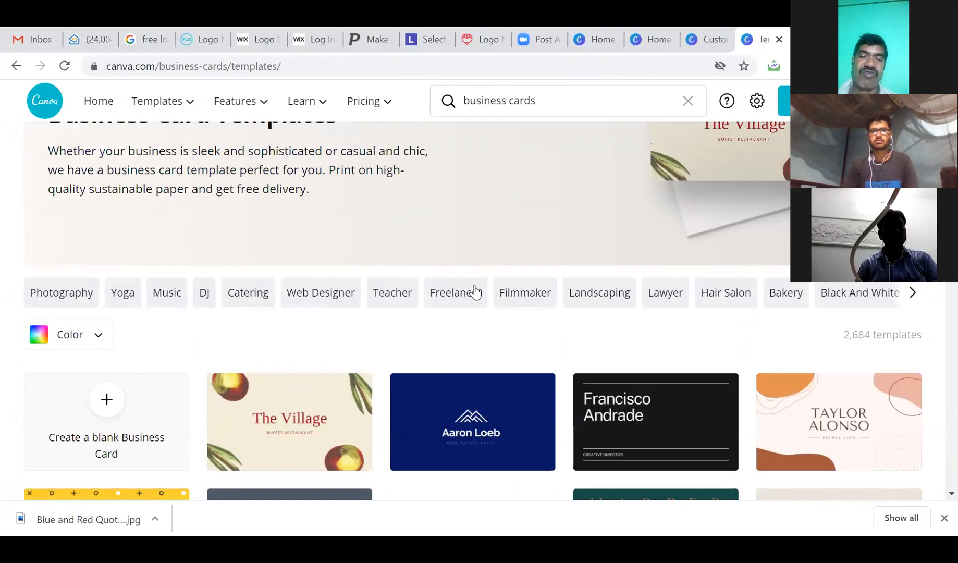
scroll(477, 291, "down", 7)
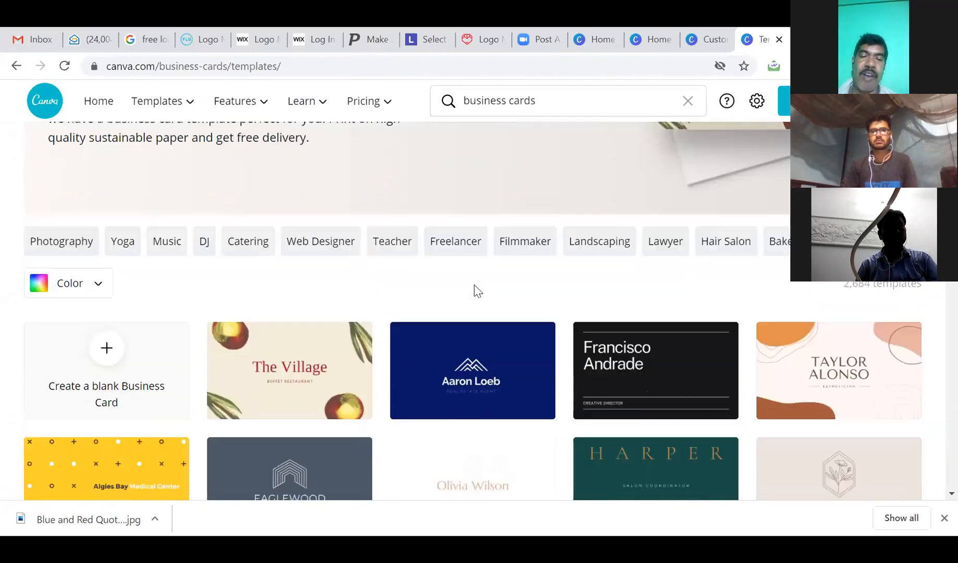
scroll(475, 290, "up", 4)
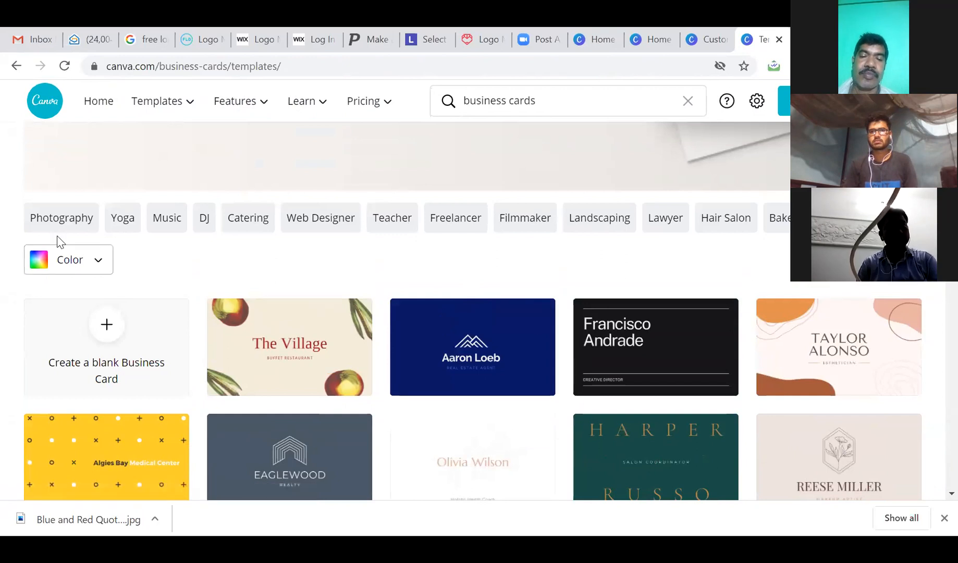
left_click(123, 219)
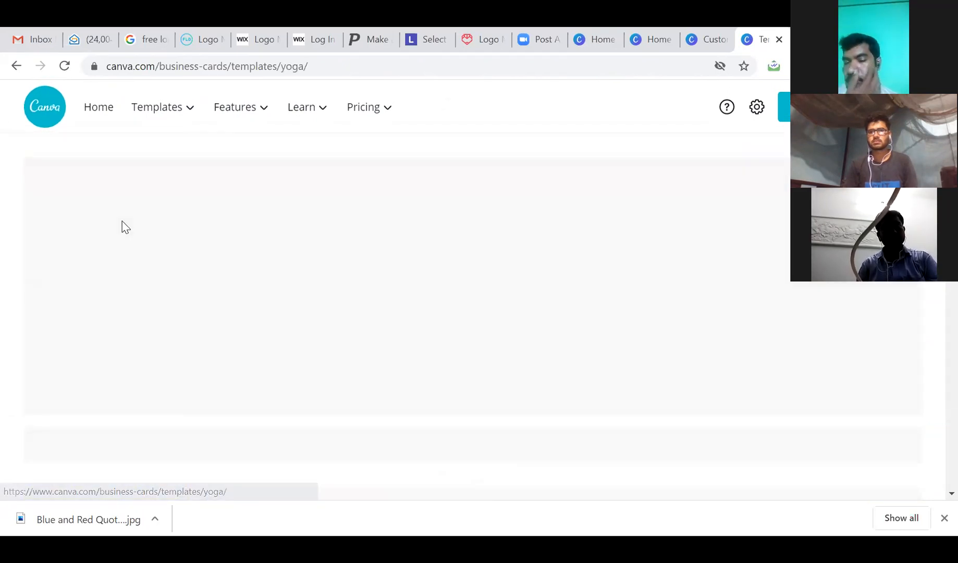
scroll(455, 378, "down", 4)
scroll(456, 375, "down", 6)
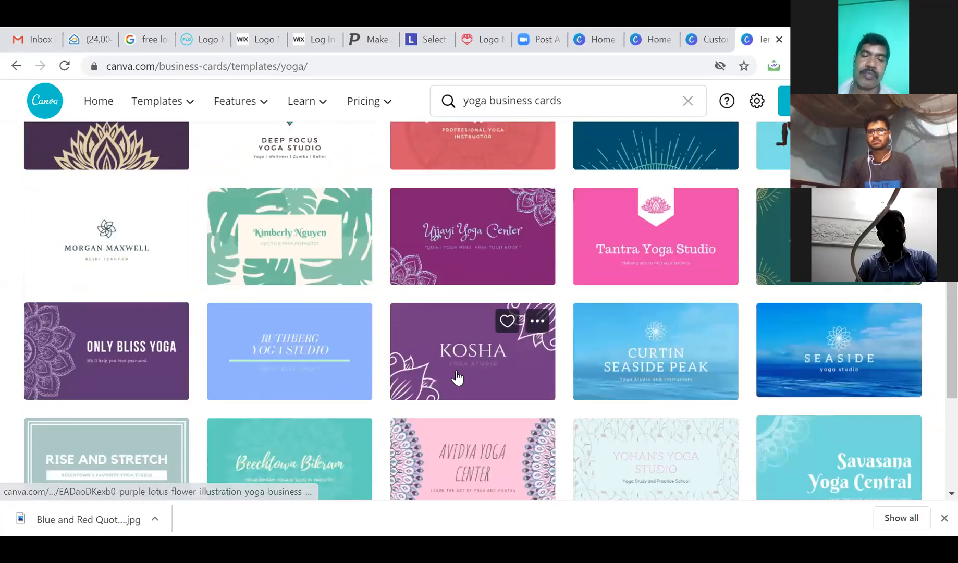
scroll(457, 371, "down", 3)
scroll(457, 375, "up", 12)
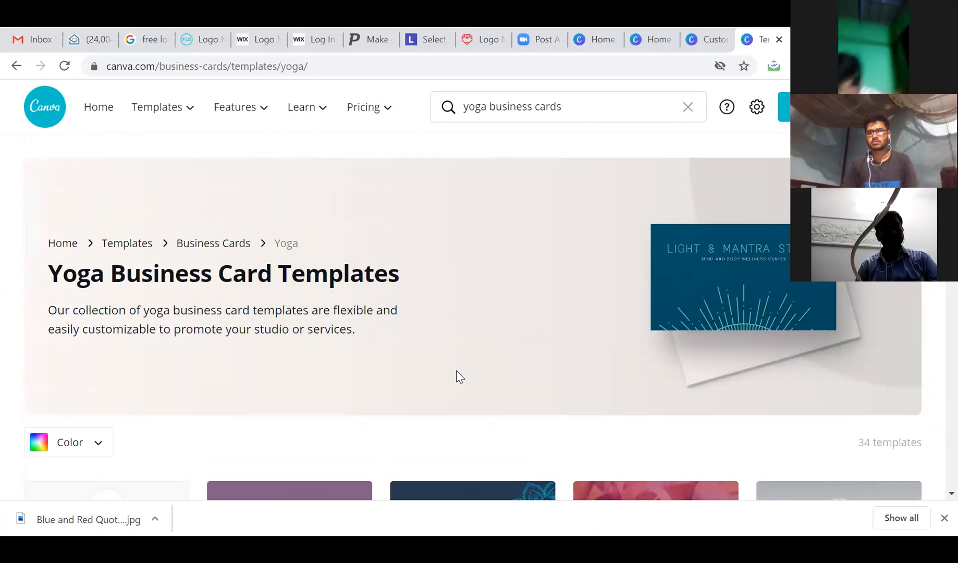
scroll(457, 376, "down", 4)
scroll(453, 372, "up", 4)
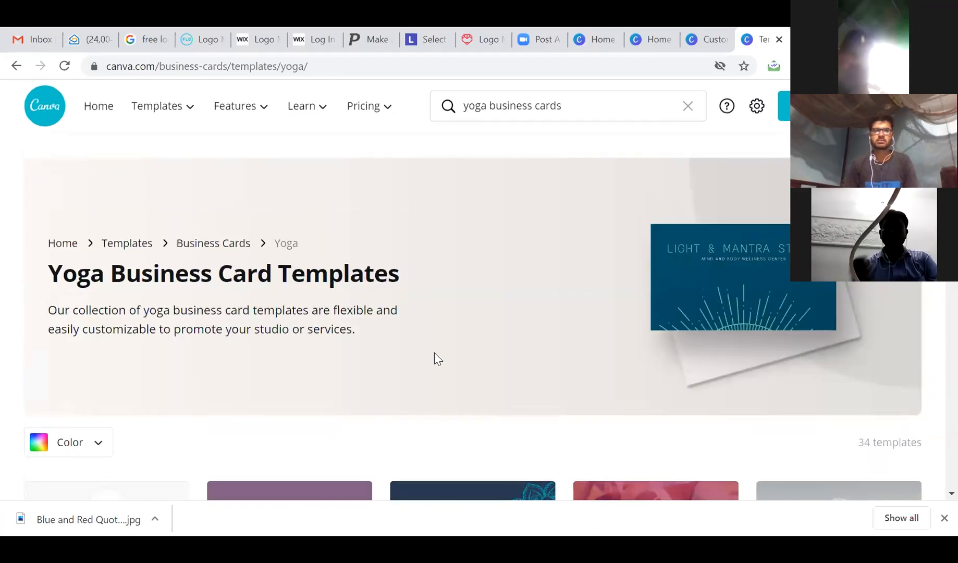
left_click(230, 244)
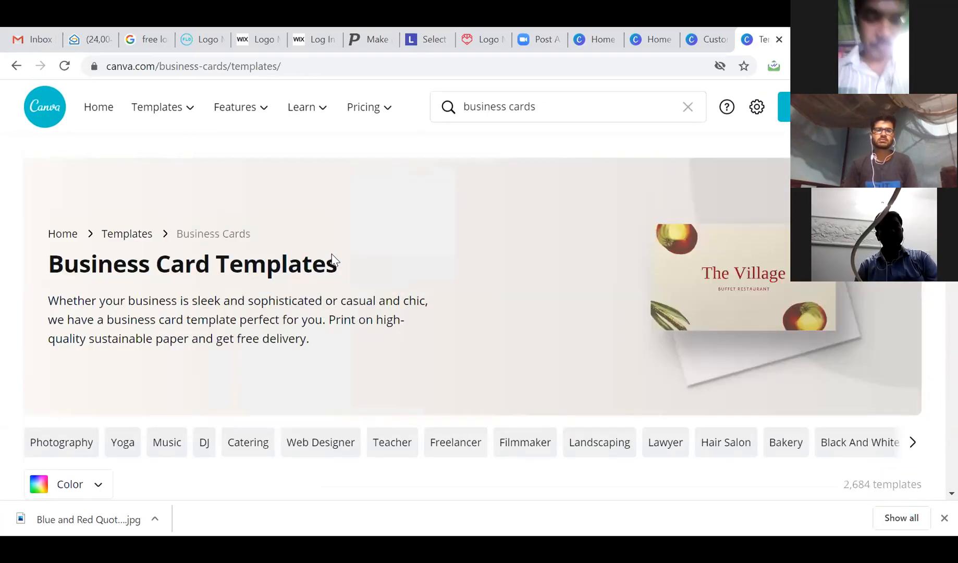
scroll(309, 305, "down", 3)
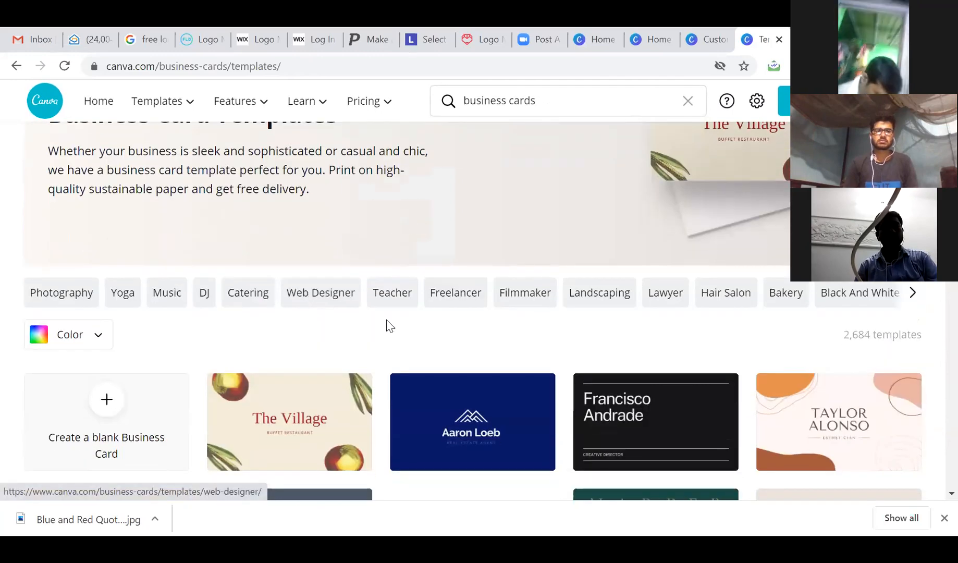
left_click(394, 295)
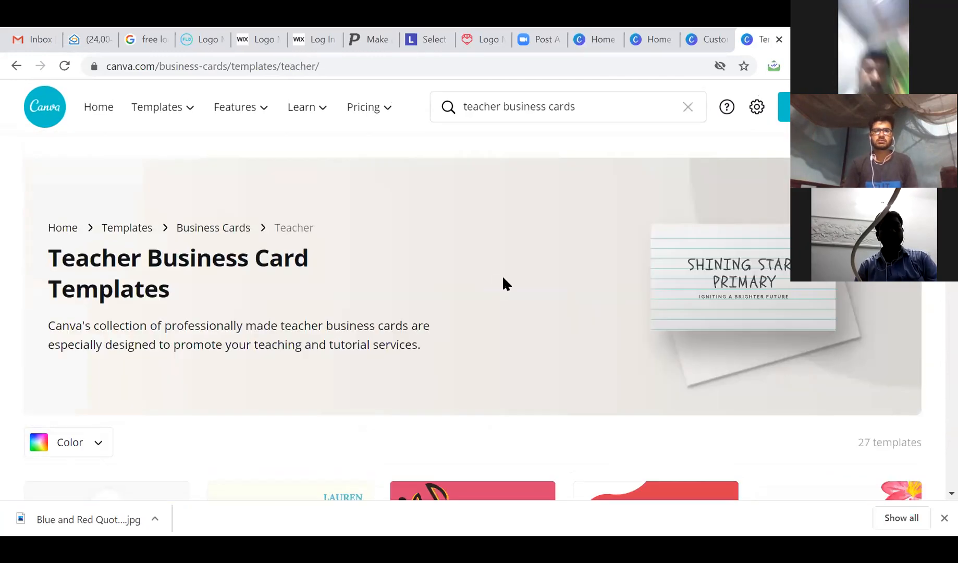
scroll(502, 282, "down", 4)
scroll(503, 284, "down", 2)
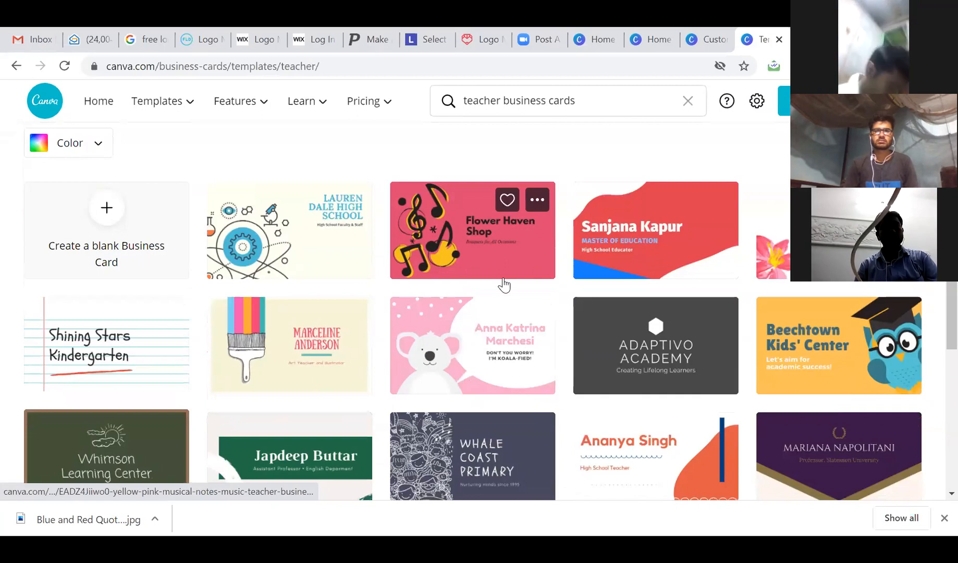
scroll(504, 284, "up", 6)
left_click(192, 153)
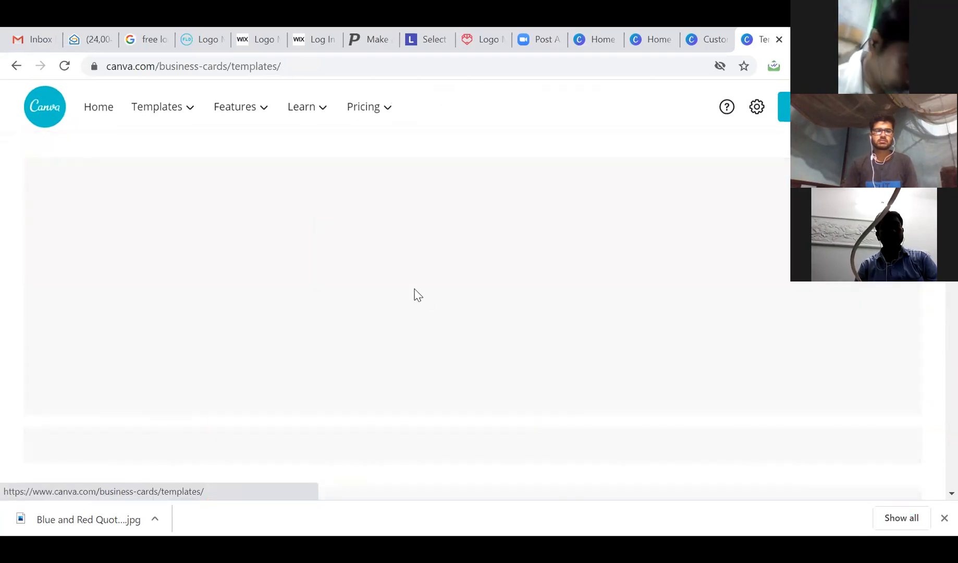
scroll(523, 355, "down", 3)
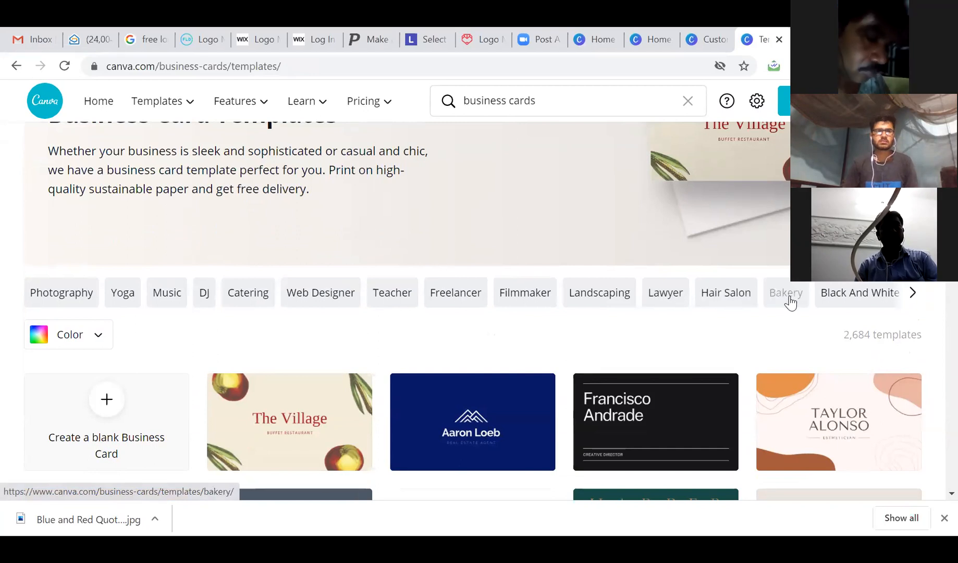
left_click(913, 293)
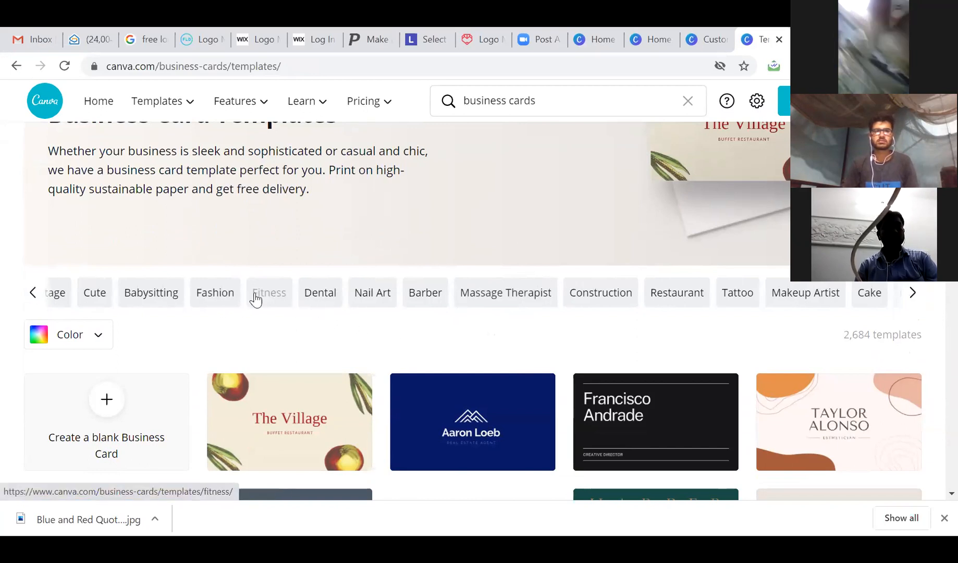
left_click(277, 296)
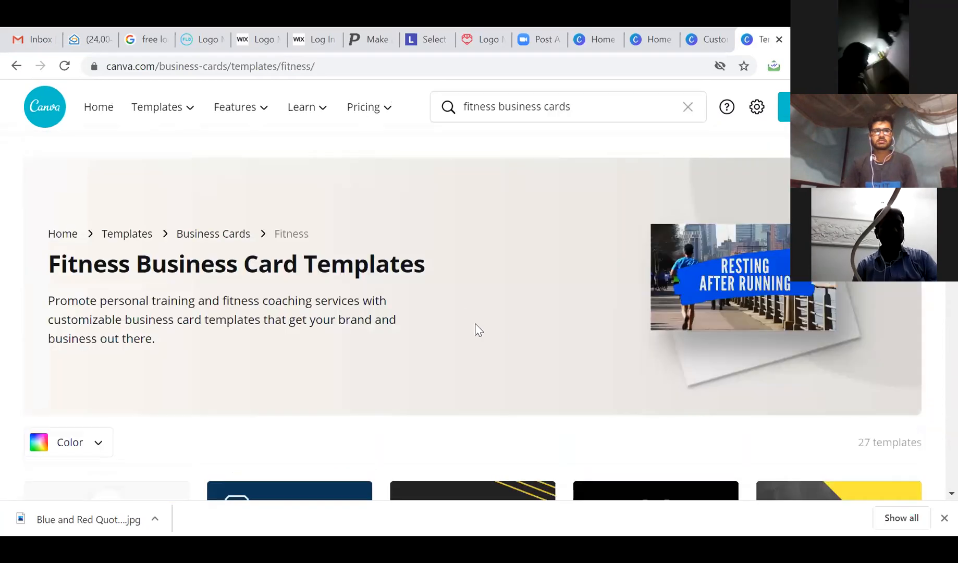
scroll(460, 327, "down", 6)
scroll(461, 329, "down", 1)
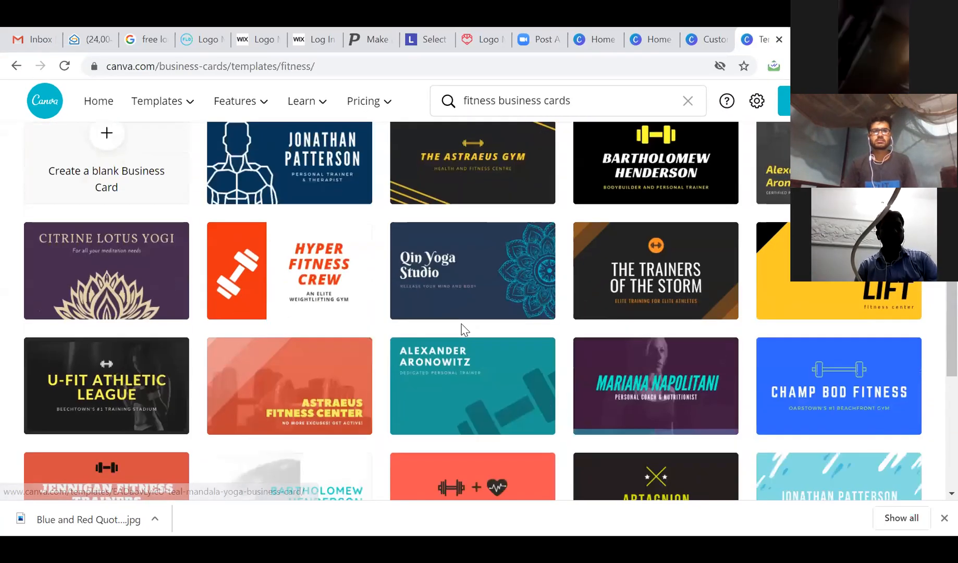
scroll(462, 330, "down", 4)
scroll(462, 331, "down", 1)
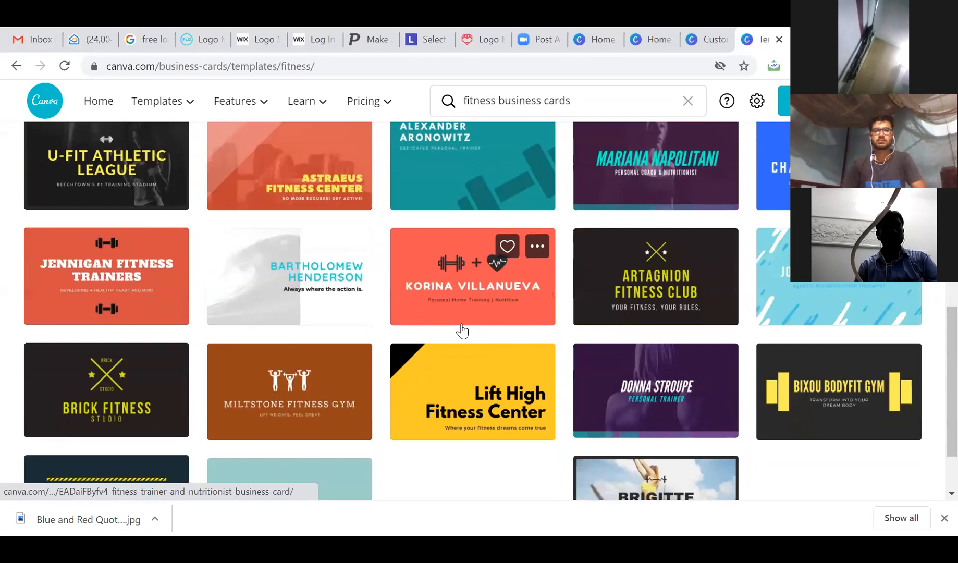
scroll(461, 331, "down", 2)
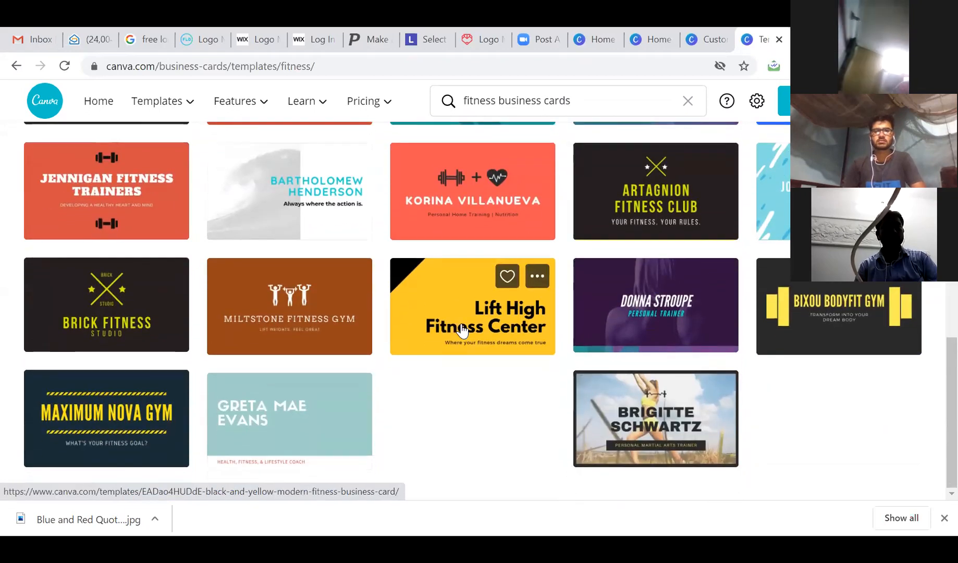
scroll(462, 330, "up", 3)
scroll(461, 331, "up", 8)
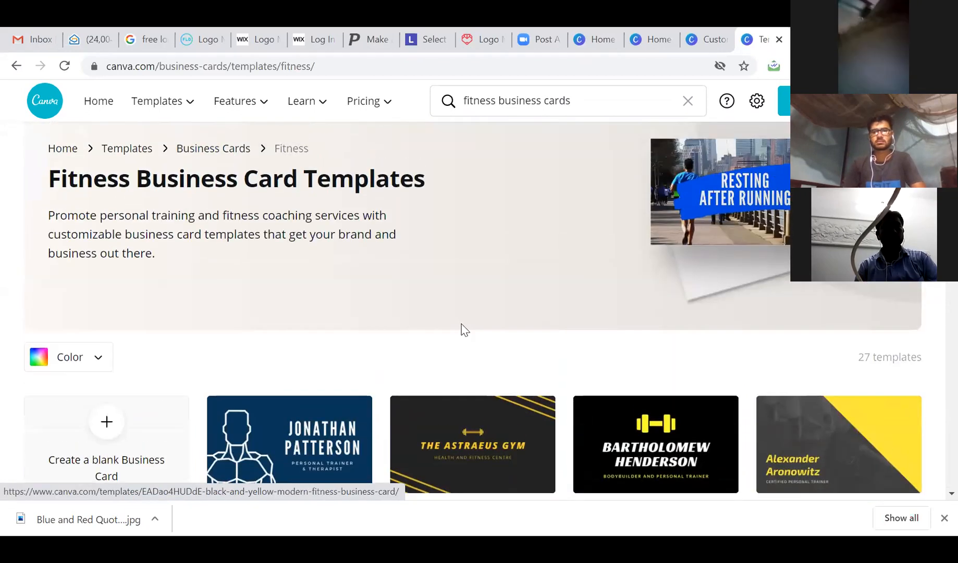
left_click(227, 149)
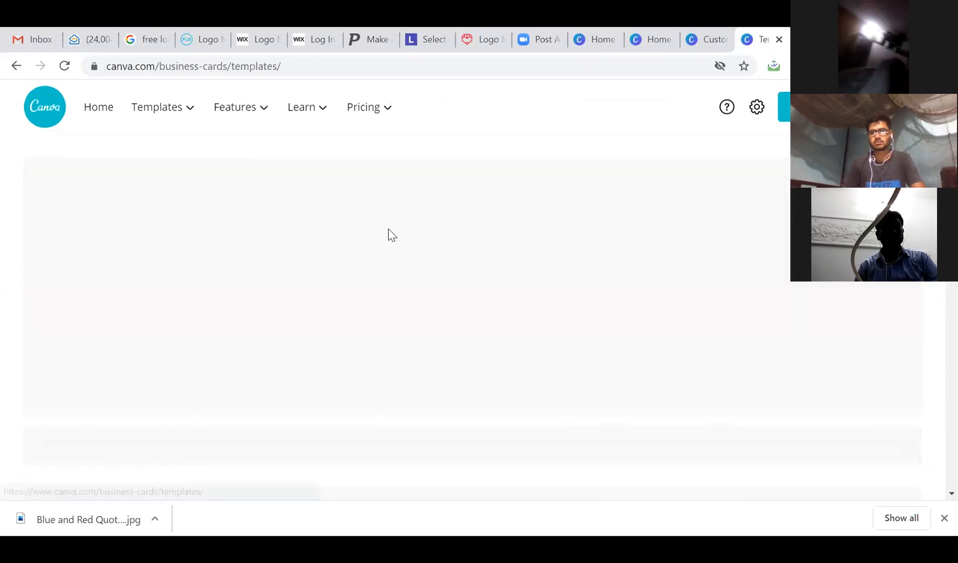
scroll(434, 266, "down", 3)
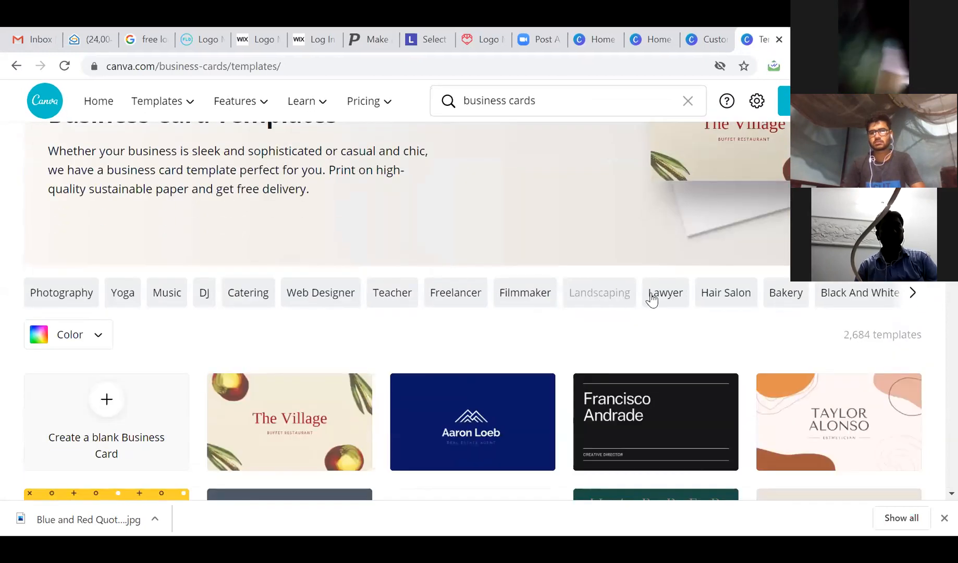
Show the Restaurant business card templates and scroll through the food and catering designs.
left_click(912, 293)
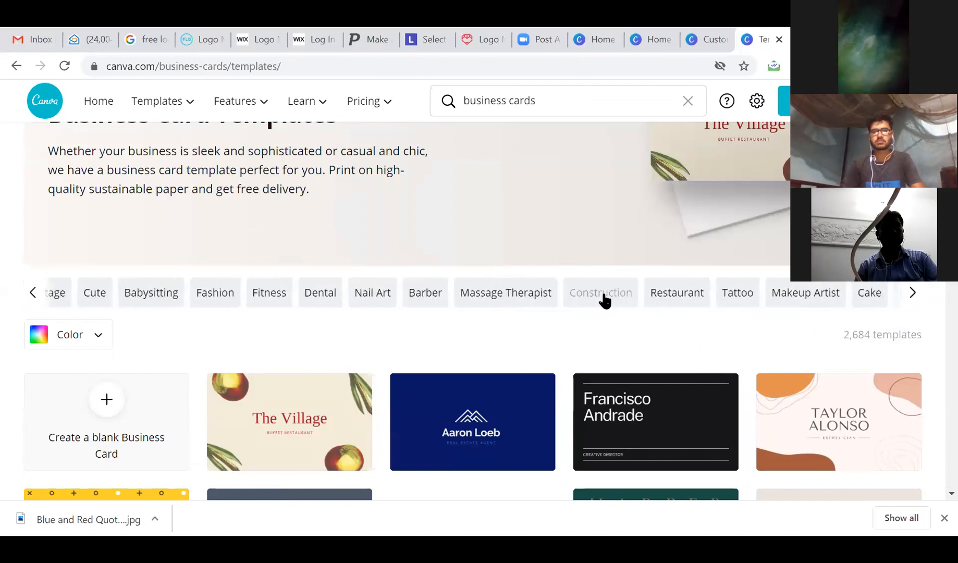
left_click(677, 293)
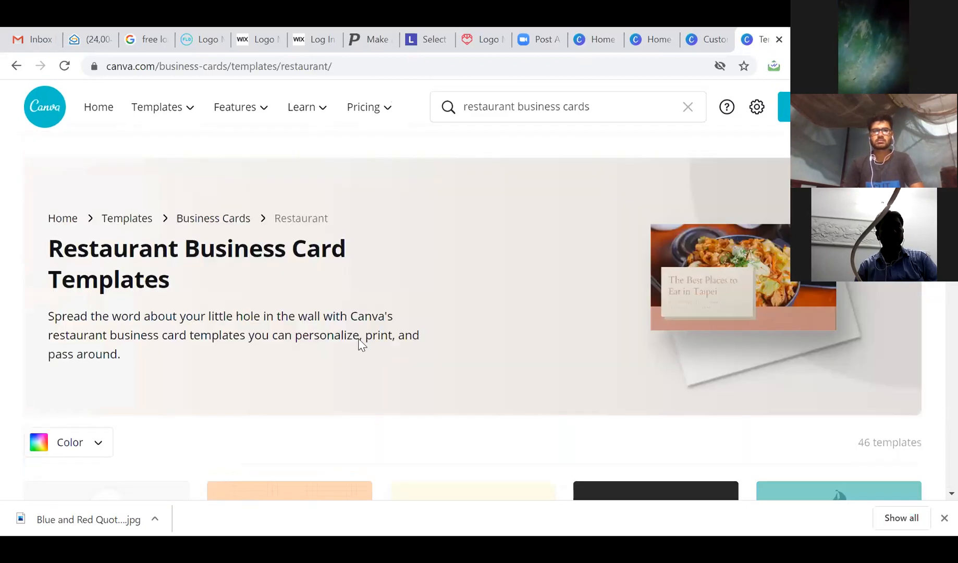
scroll(394, 317, "down", 7)
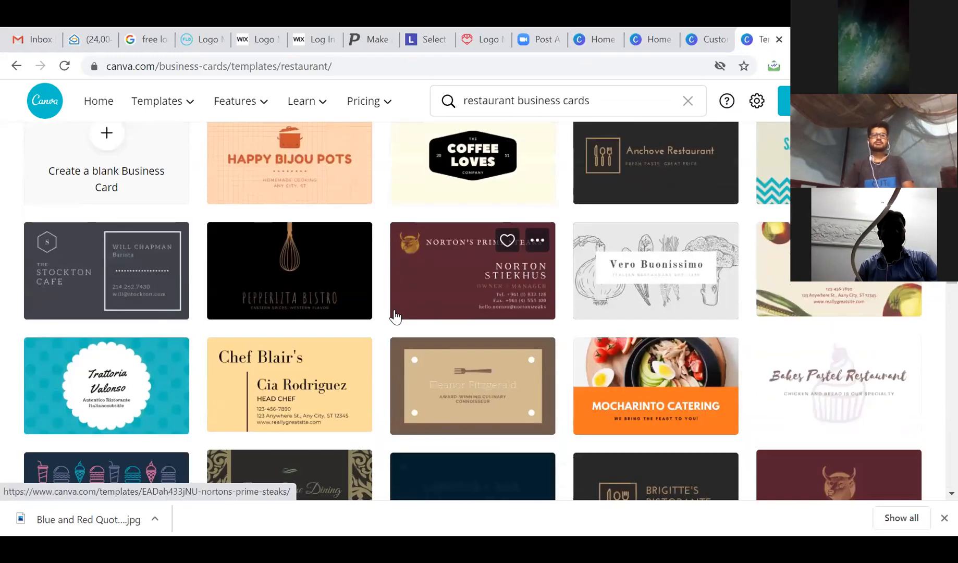
scroll(395, 317, "down", 3)
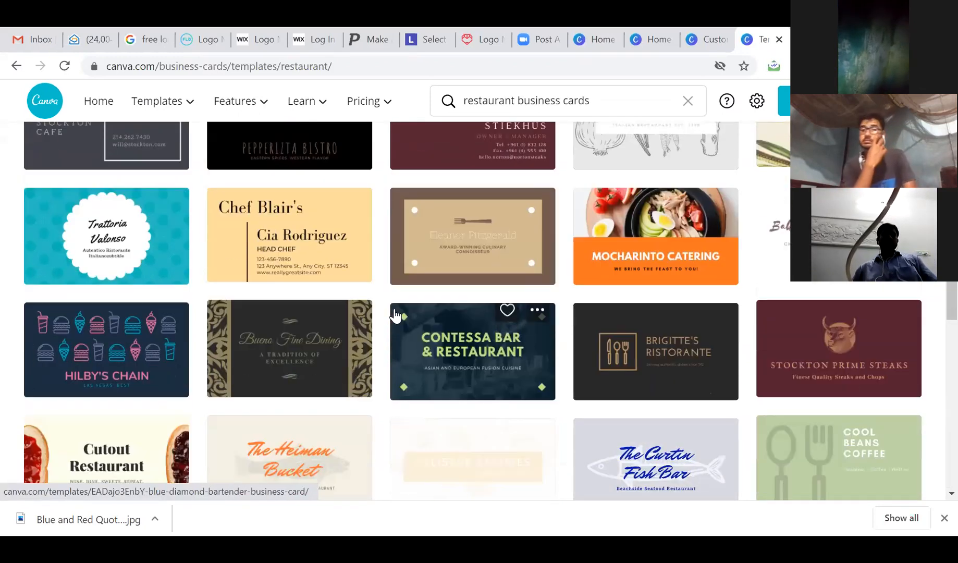
scroll(395, 316, "down", 2)
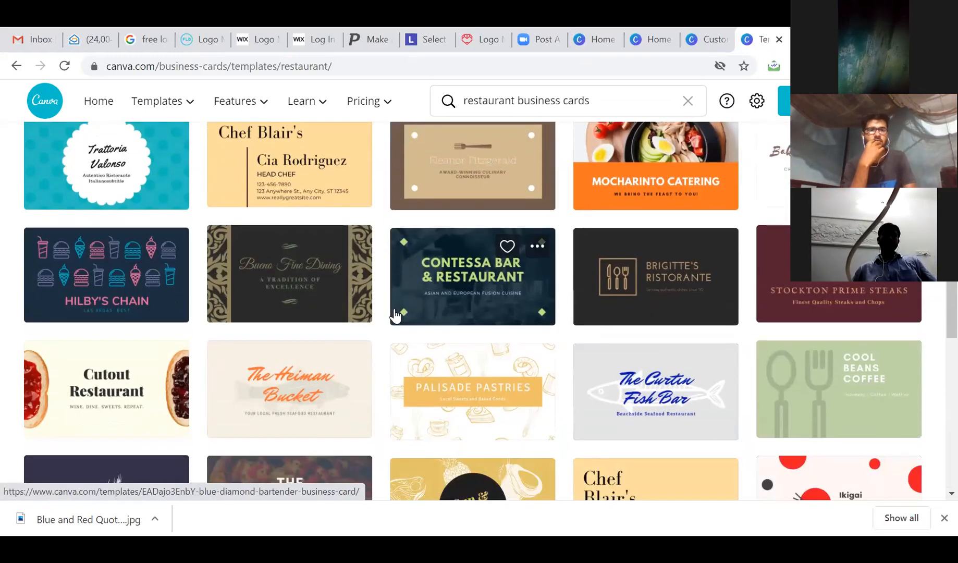
scroll(394, 316, "down", 3)
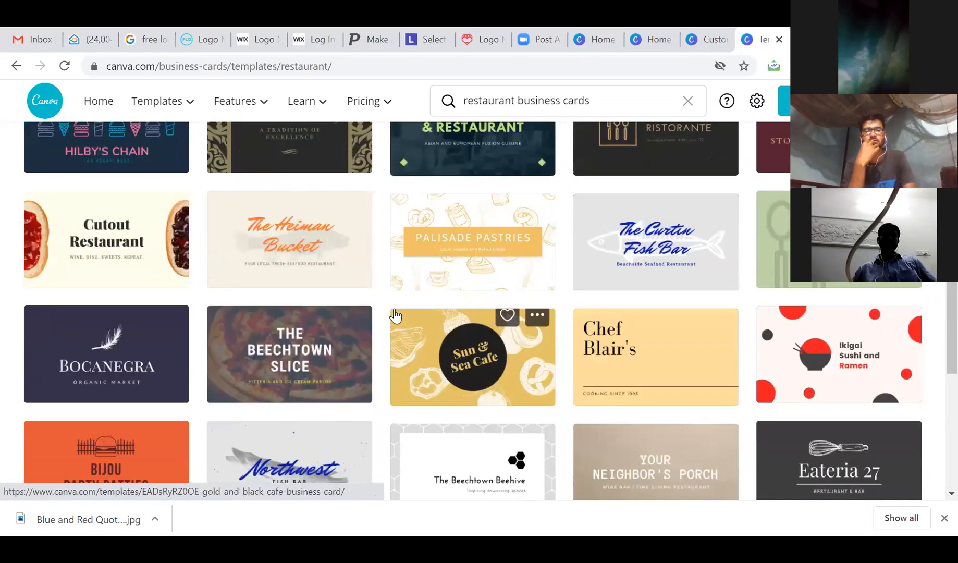
scroll(394, 316, "down", 3)
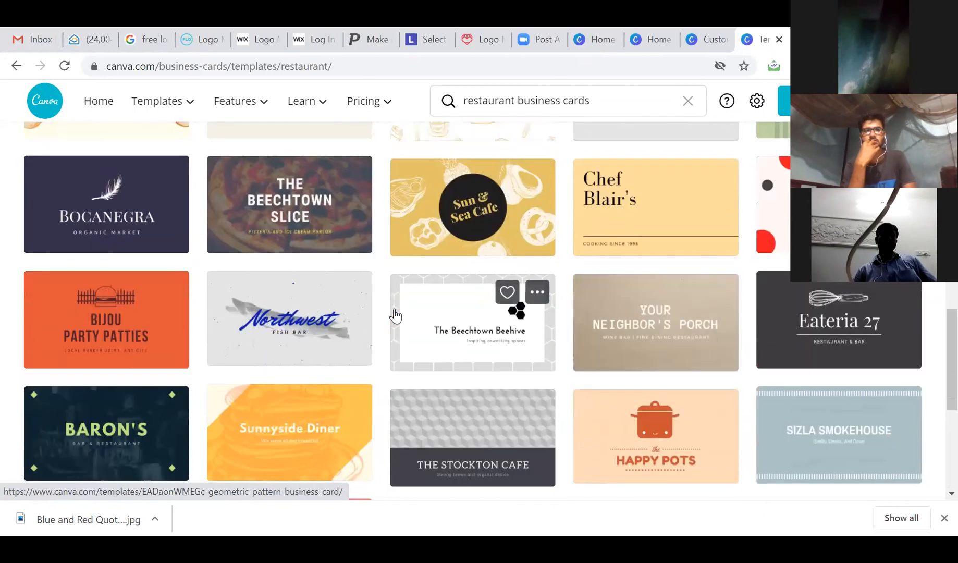
scroll(395, 316, "up", 2)
scroll(395, 316, "up", 5)
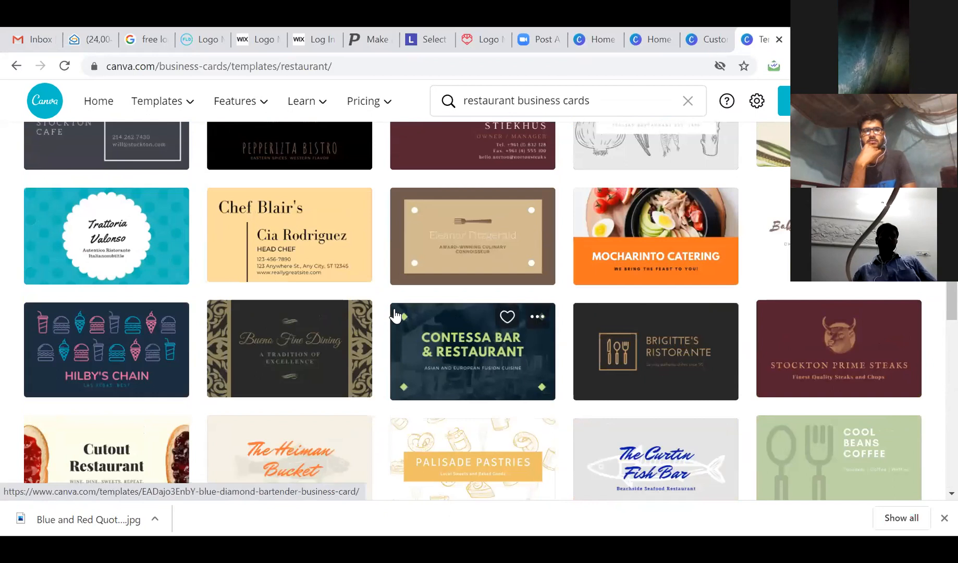
scroll(394, 316, "up", 5)
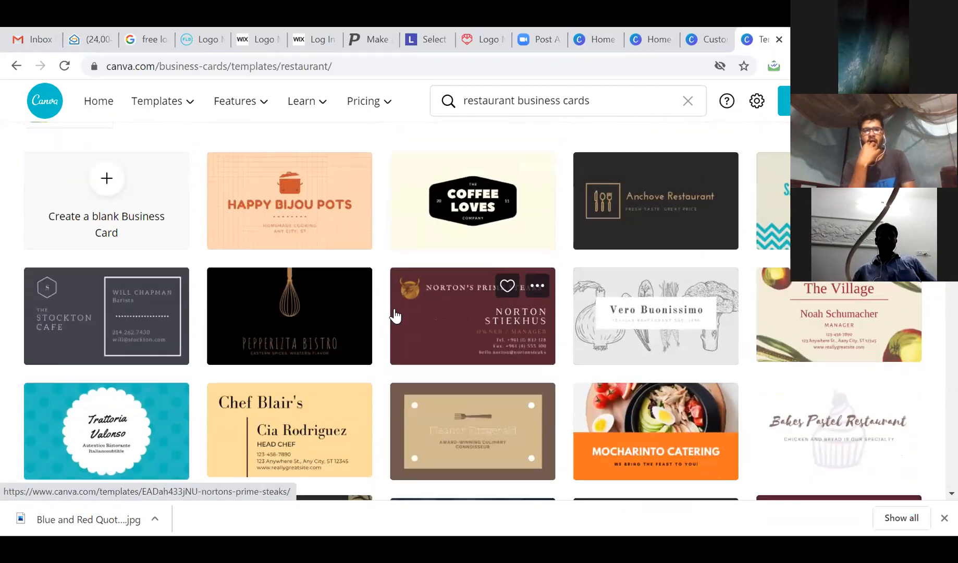
scroll(394, 317, "down", 3)
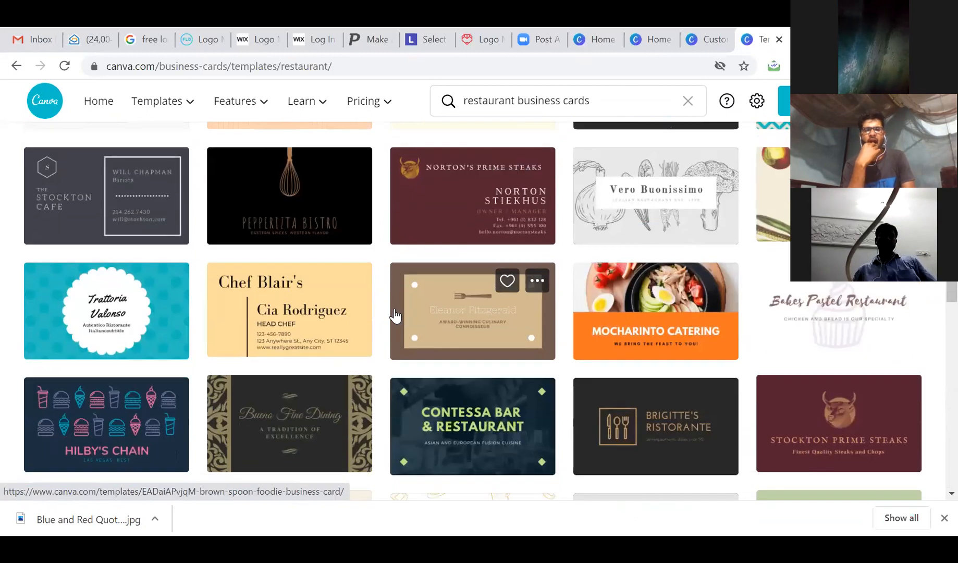
Start a design from the Mocharinto Catering template and select its MOCHARINTO CATERING heading.
left_click(624, 311)
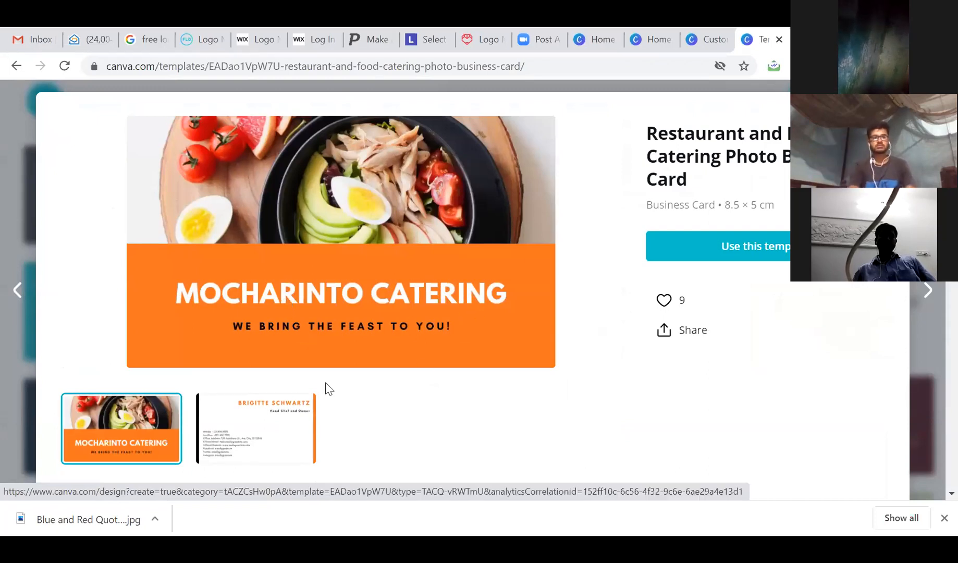
left_click(709, 253)
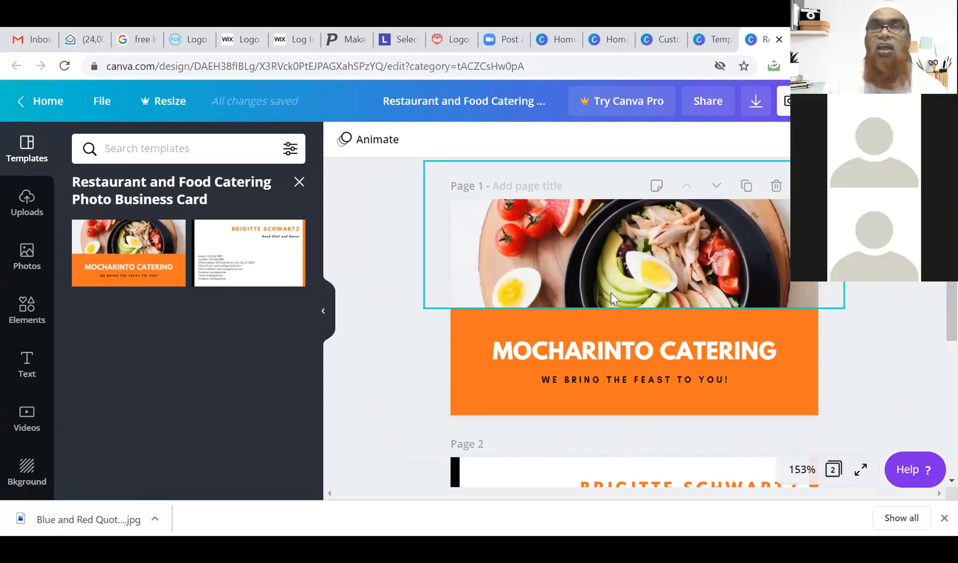
left_click(595, 269)
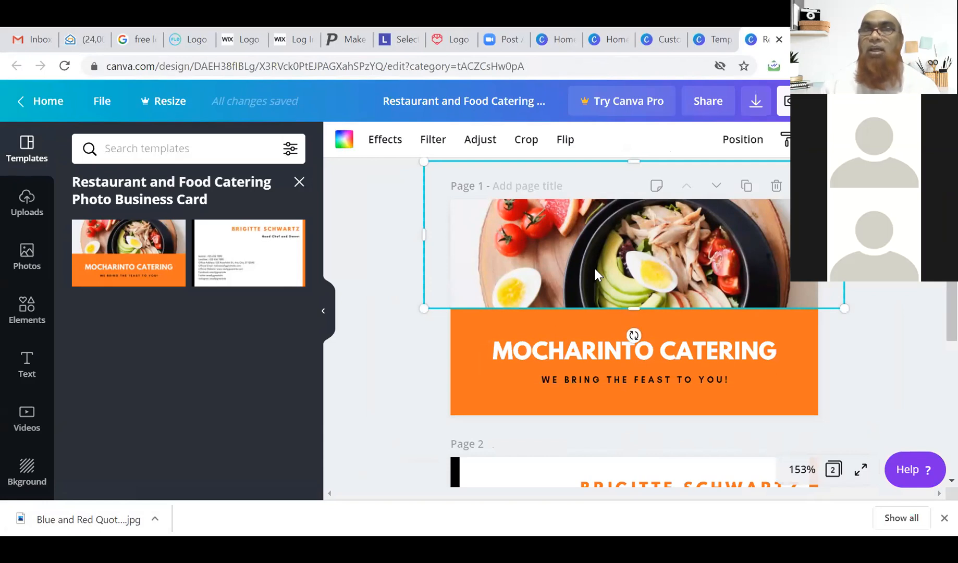
left_click(595, 349)
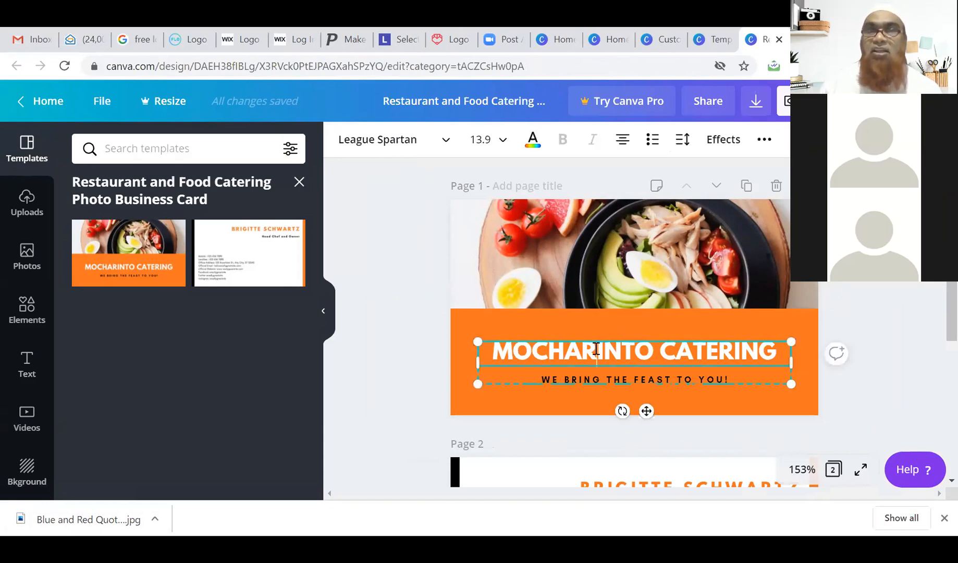
Retype the heading as 'KOLKATTA CATERRERS' and try correcting a letter in the second word.
double_click(596, 348)
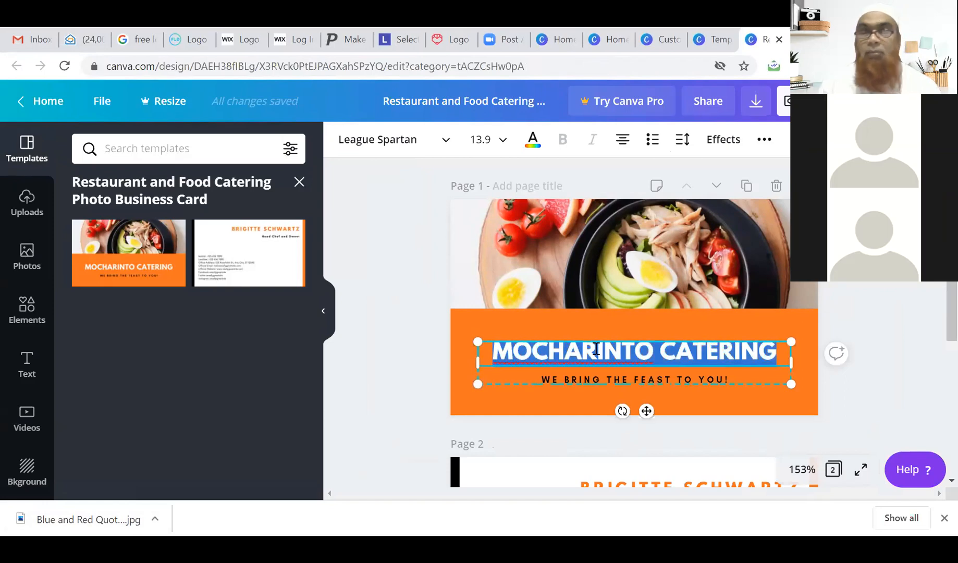
triple_click(596, 349)
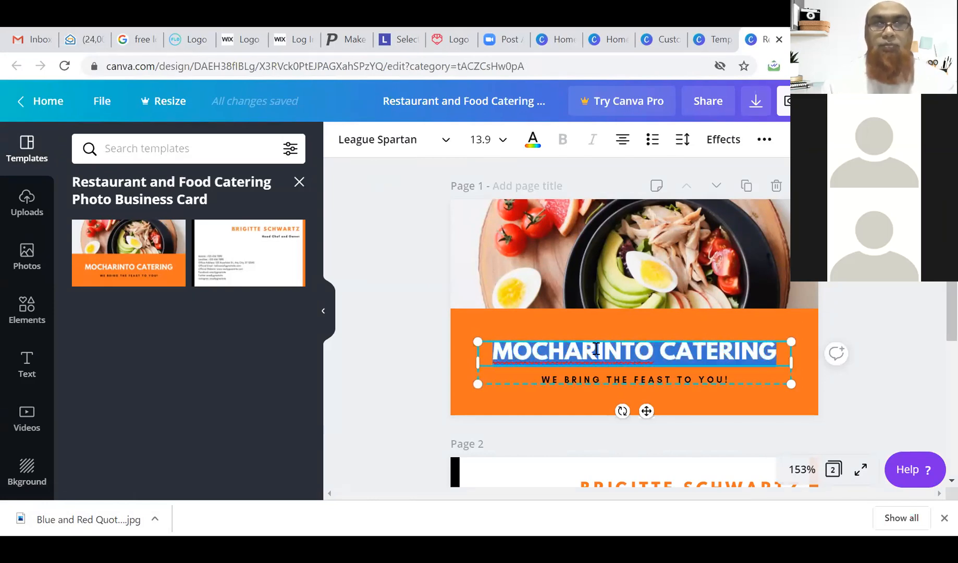
type("KOLK")
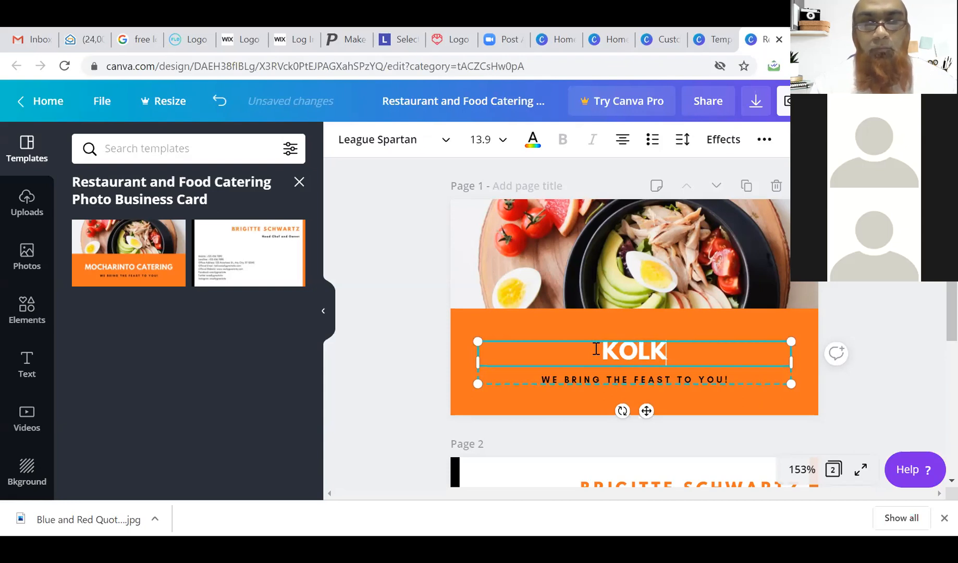
type("ATTA CATERRERS")
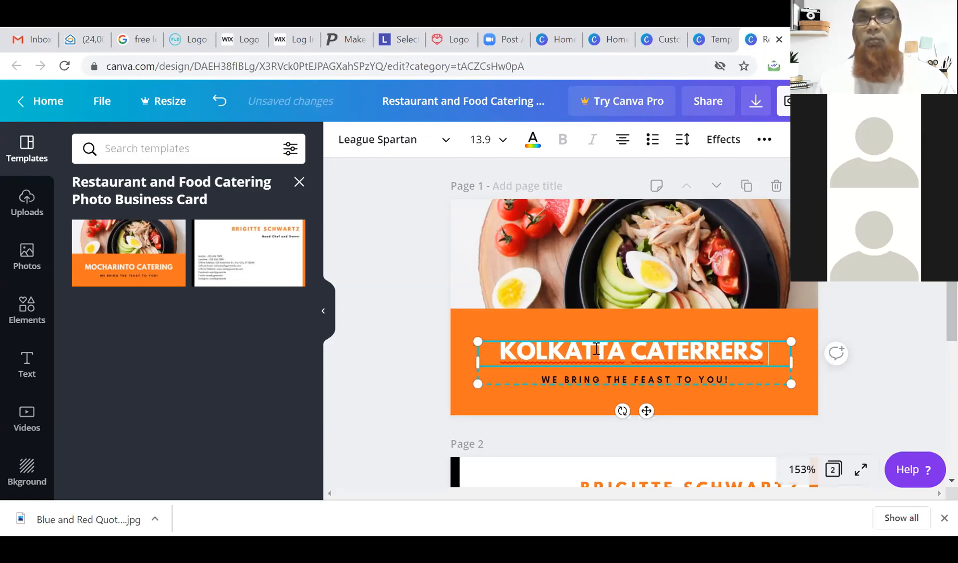
right_click(687, 355)
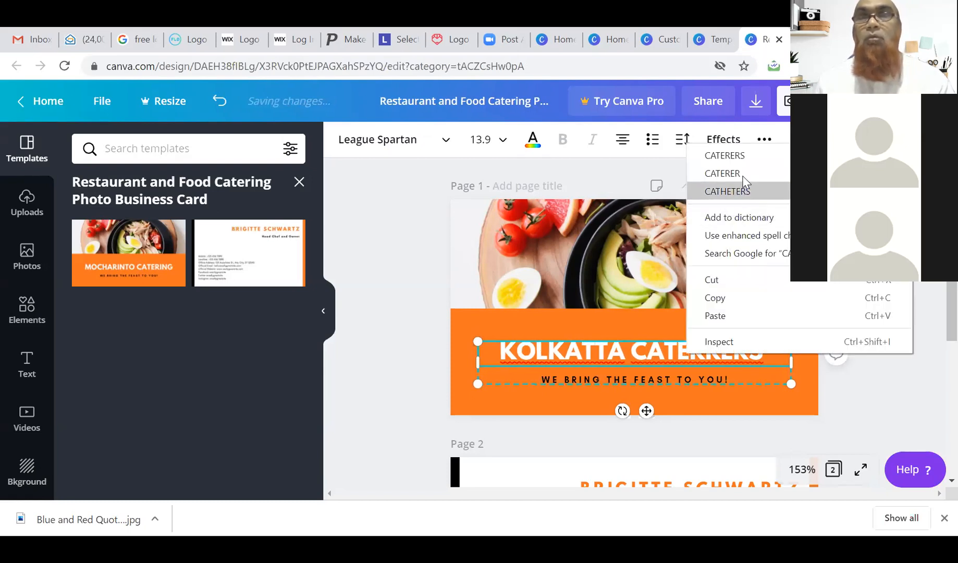
left_click(661, 356)
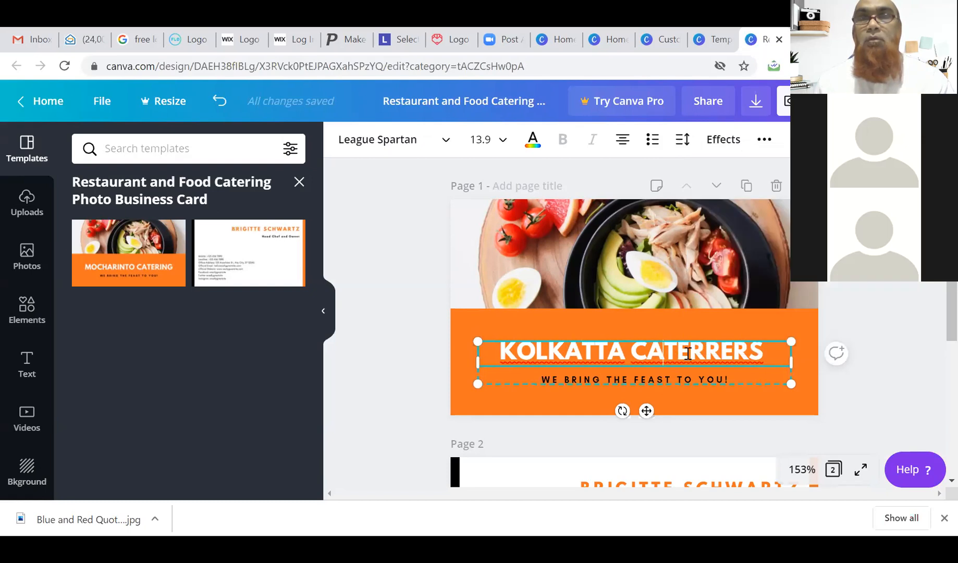
left_click(730, 352)
key("BackSpace")
type("O")
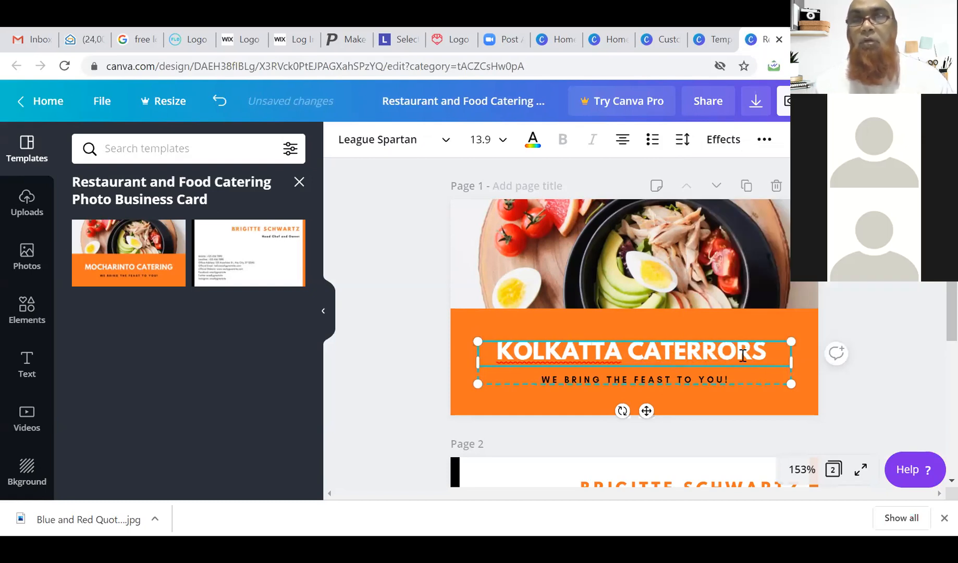
Replace the misspelled second word with 'FOODS' so the heading reads KOLKATTA FOODS.
right_click(724, 357)
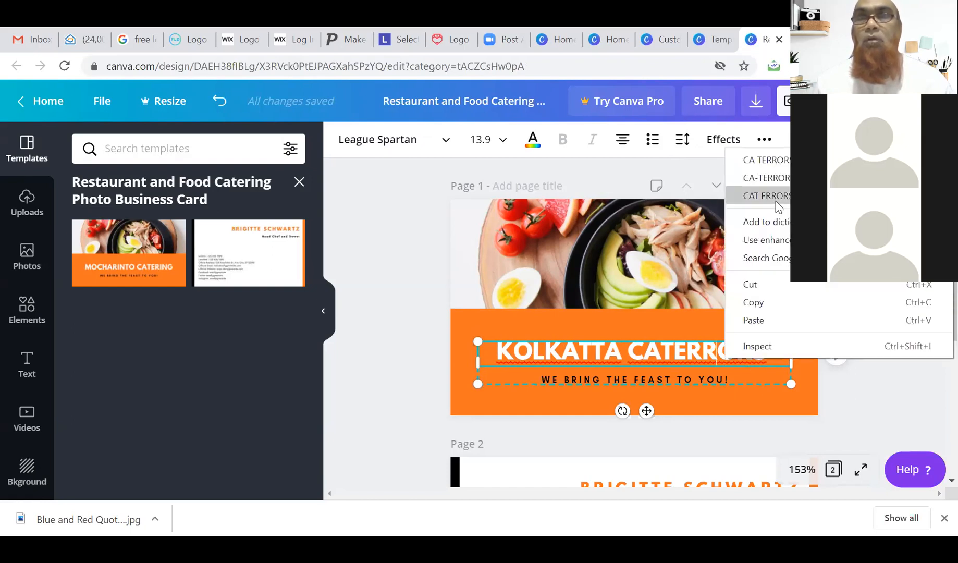
left_click(715, 350)
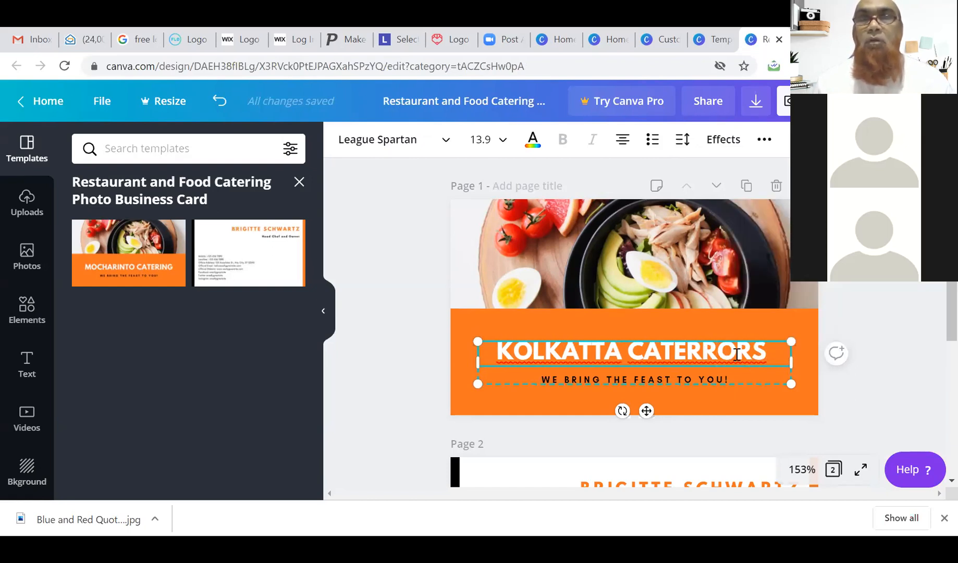
right_click(687, 354)
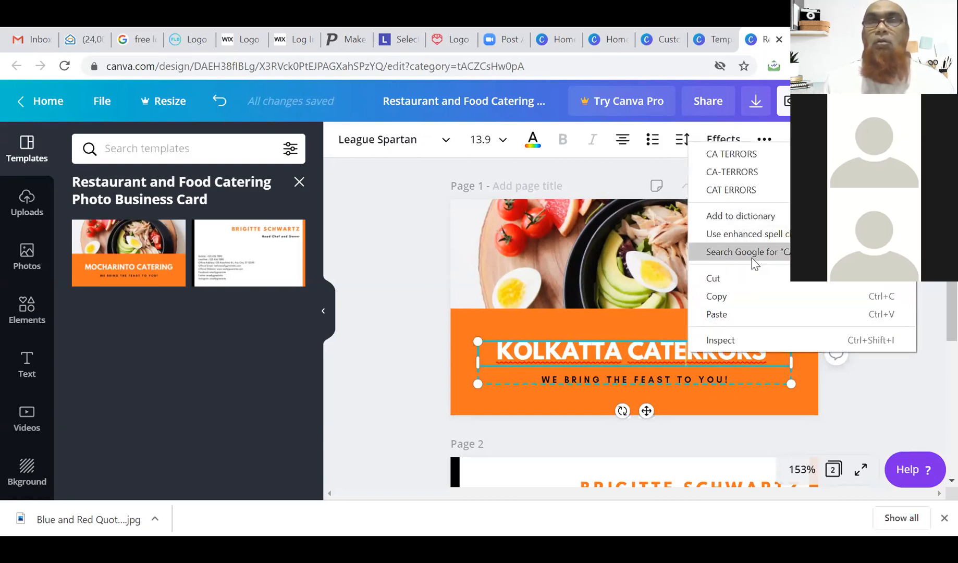
left_click(661, 360)
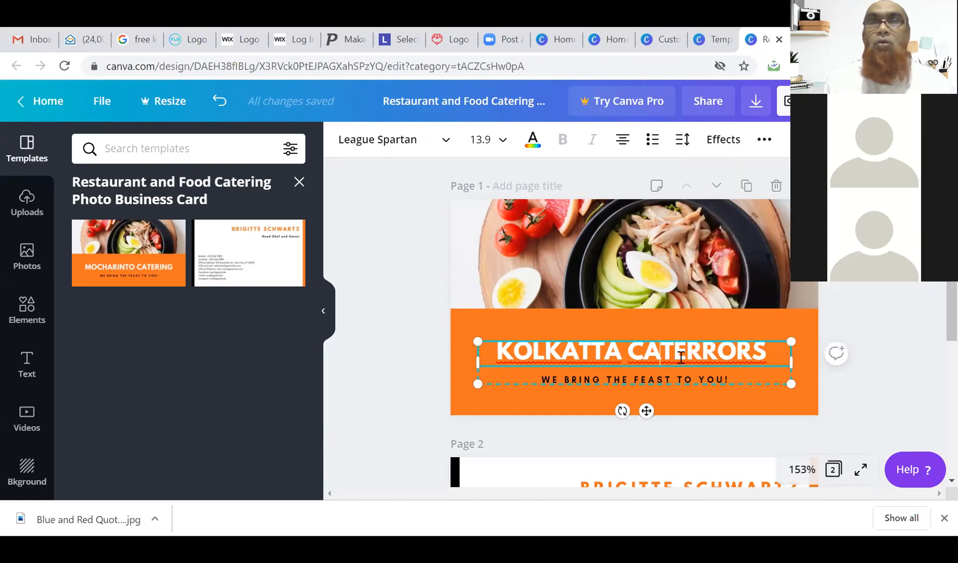
left_click_drag(765, 352, 635, 352)
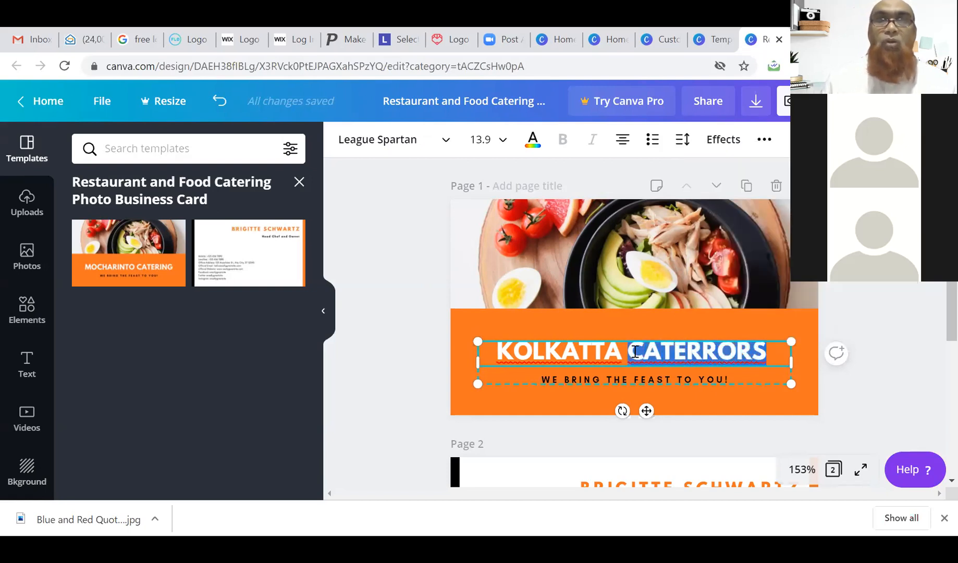
type("FOODS")
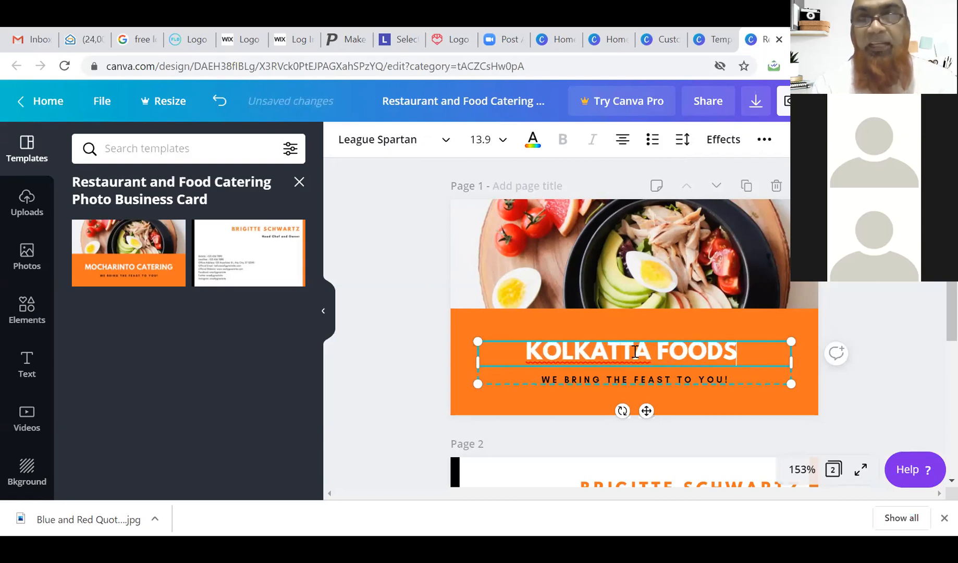
Select the 'We bring the feast to you!' tagline and the food photo to review the front page.
left_click(577, 382)
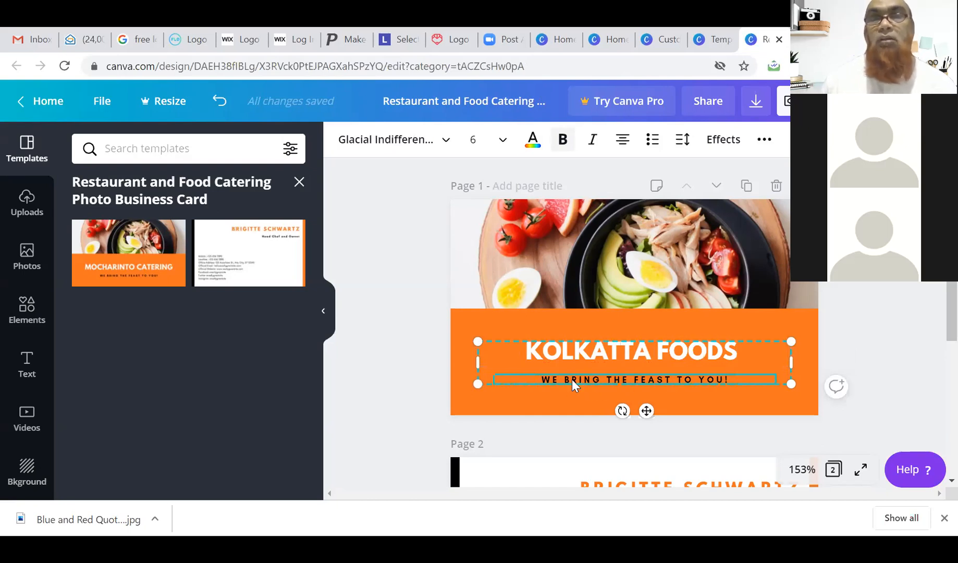
scroll(933, 304, "down", 1)
scroll(933, 318, "up", 1)
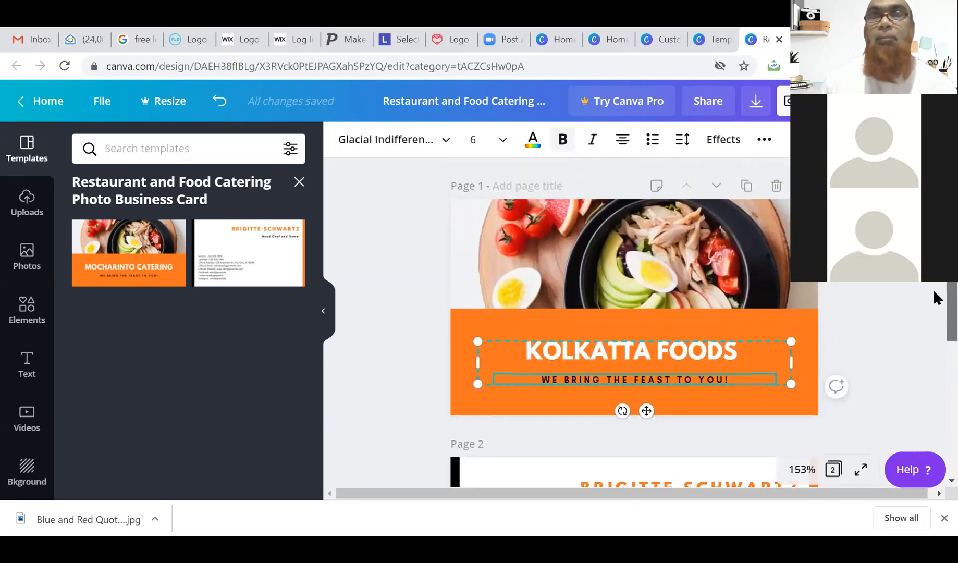
left_click(585, 272)
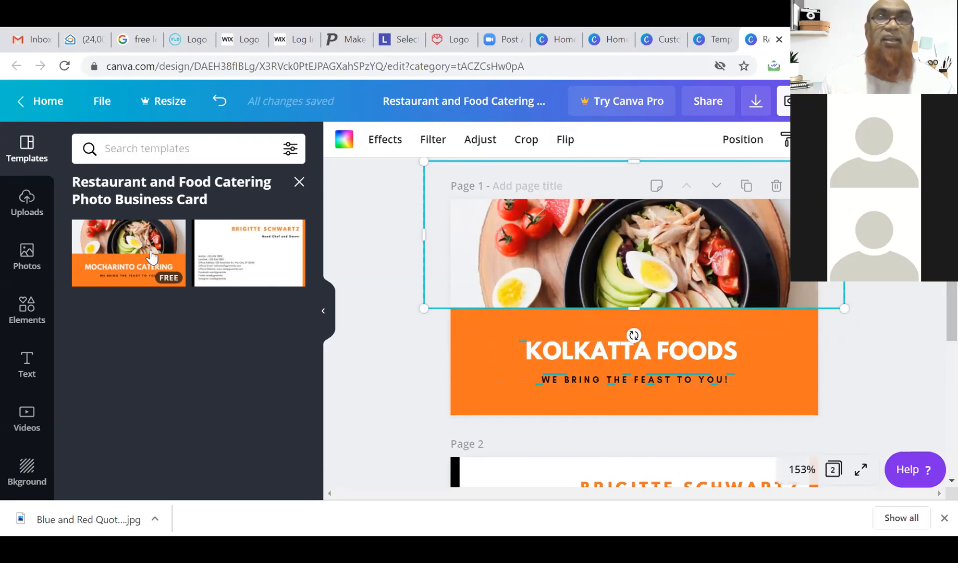
scroll(646, 368, "down", 4)
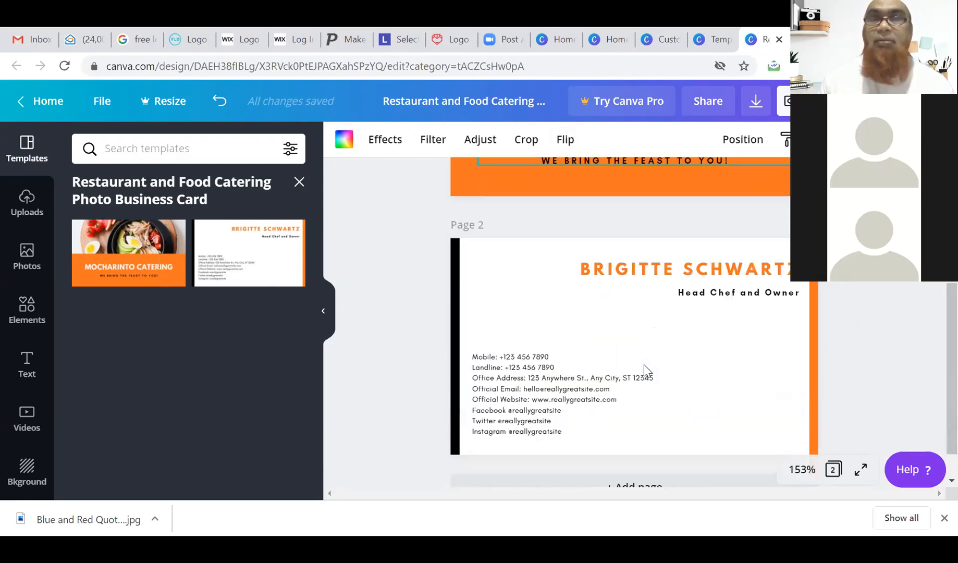
scroll(641, 271, "up", 4)
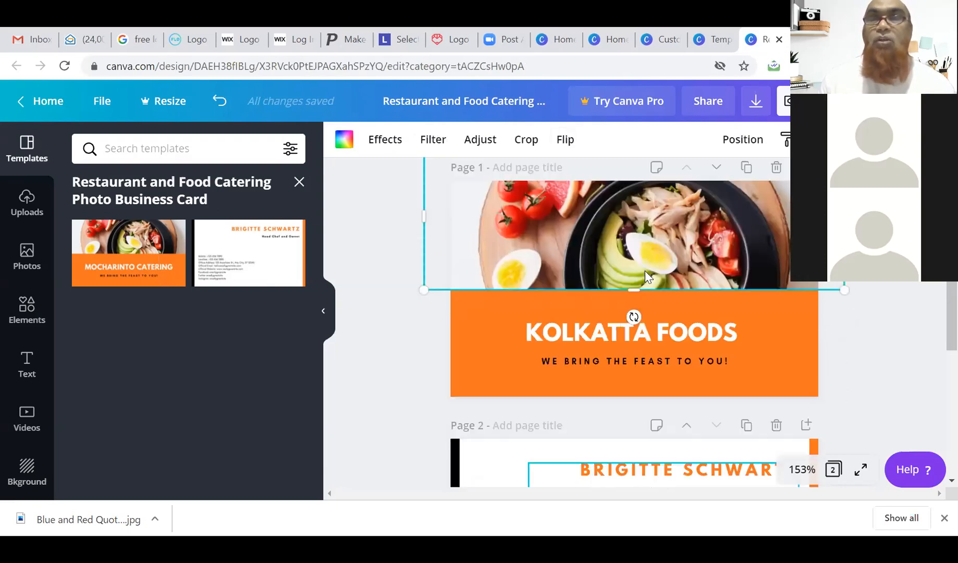
scroll(713, 357, "down", 4)
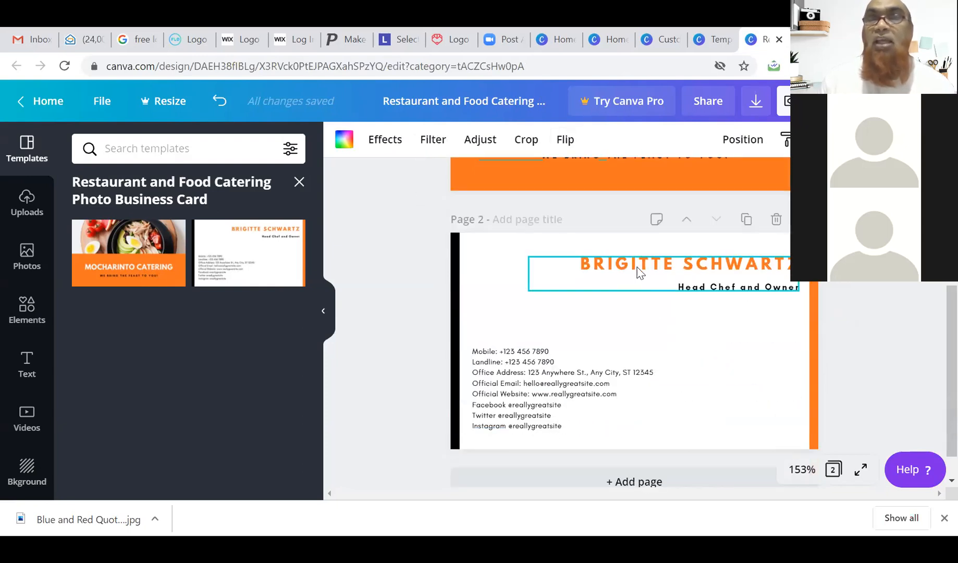
Replace the sample chef name on page 2 with the owner's name.
left_click(637, 263)
double_click(636, 261)
triple_click(637, 261)
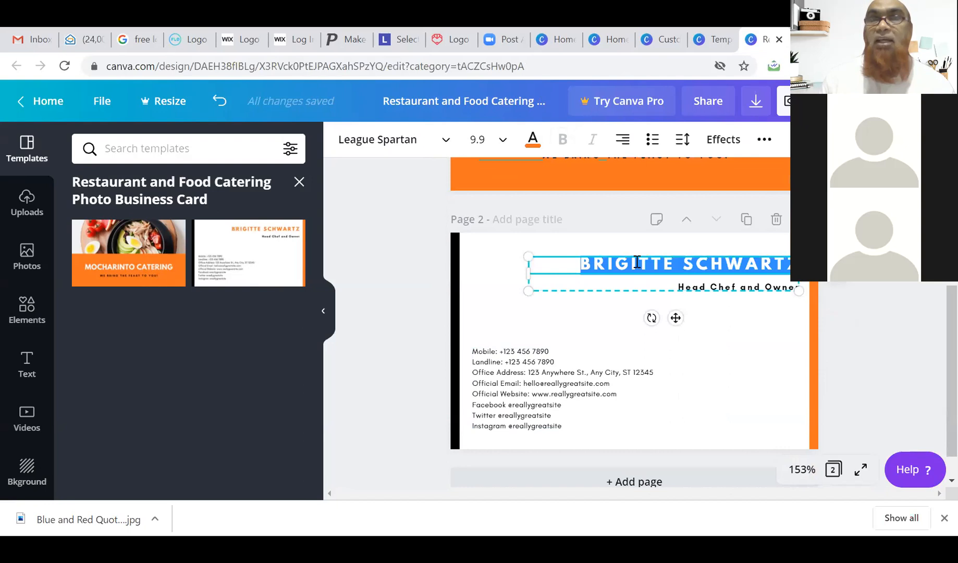
key("BackSpace")
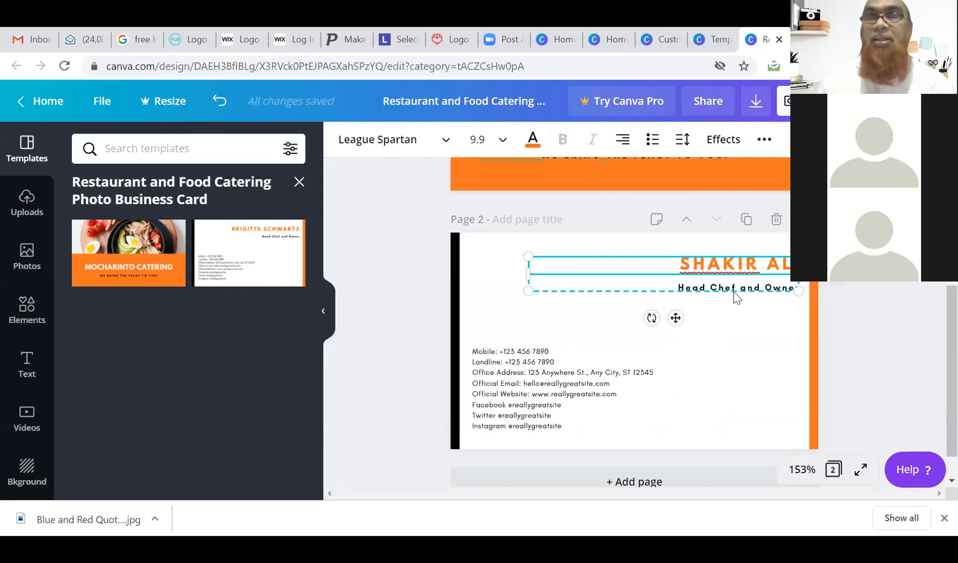
left_click(497, 362)
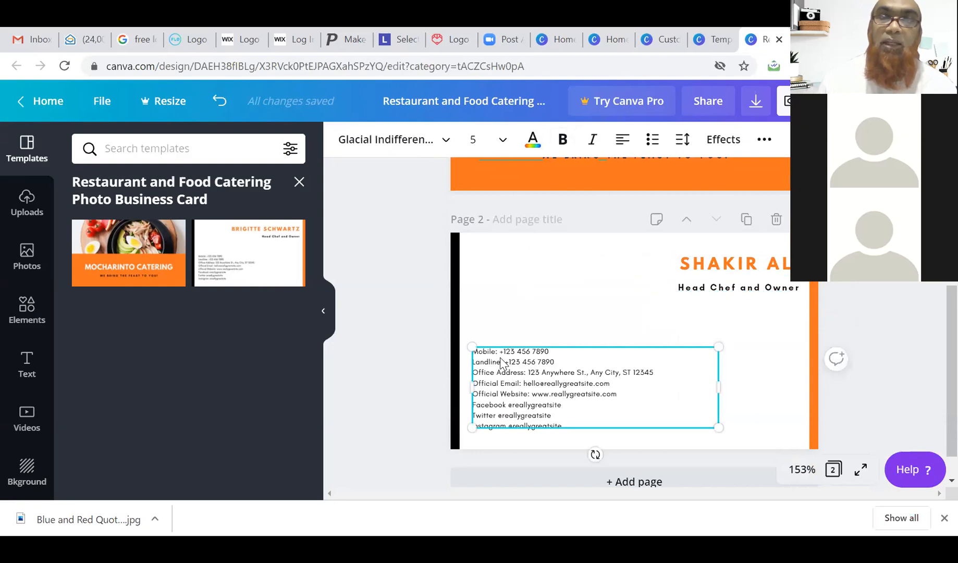
Replace the sample mobile number digits after +1 with the owner's mobile number.
left_click(562, 413)
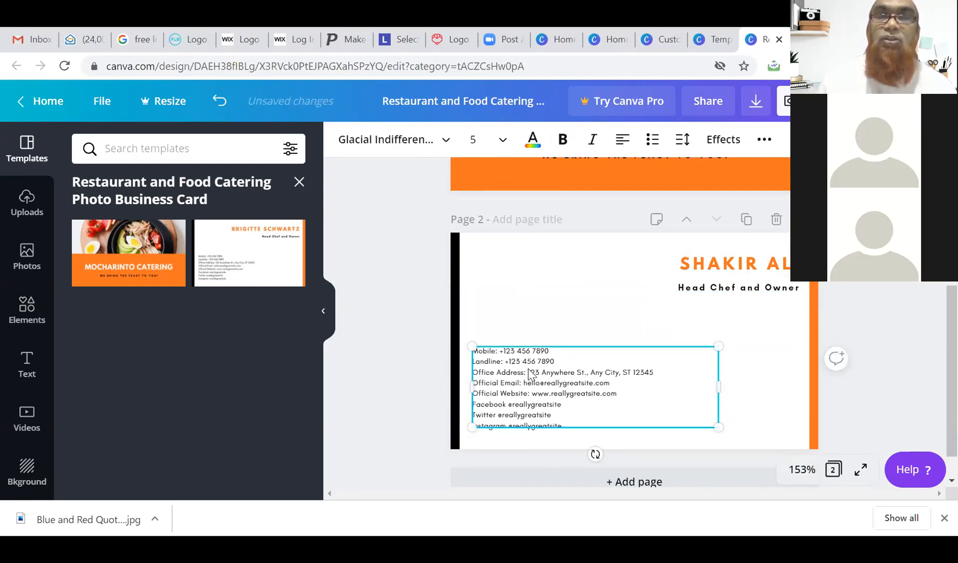
double_click(527, 350)
triple_click(528, 350)
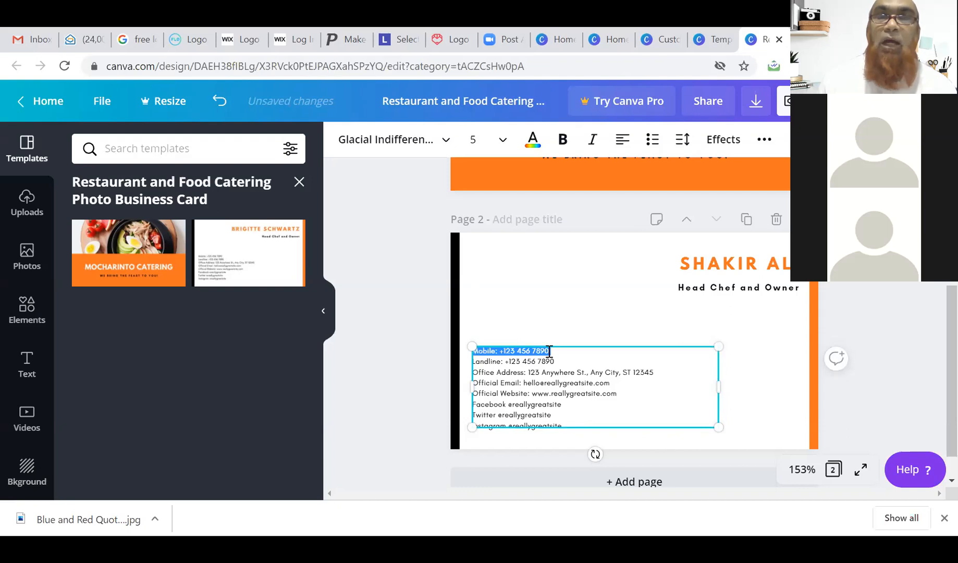
left_click(547, 351)
left_click_drag(545, 352, 500, 353)
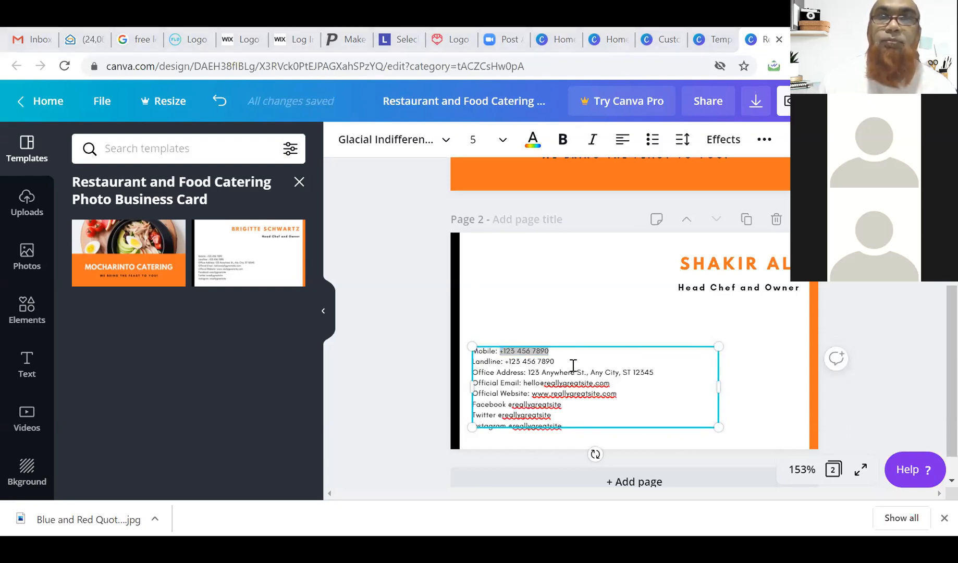
left_click_drag(561, 350, 504, 352)
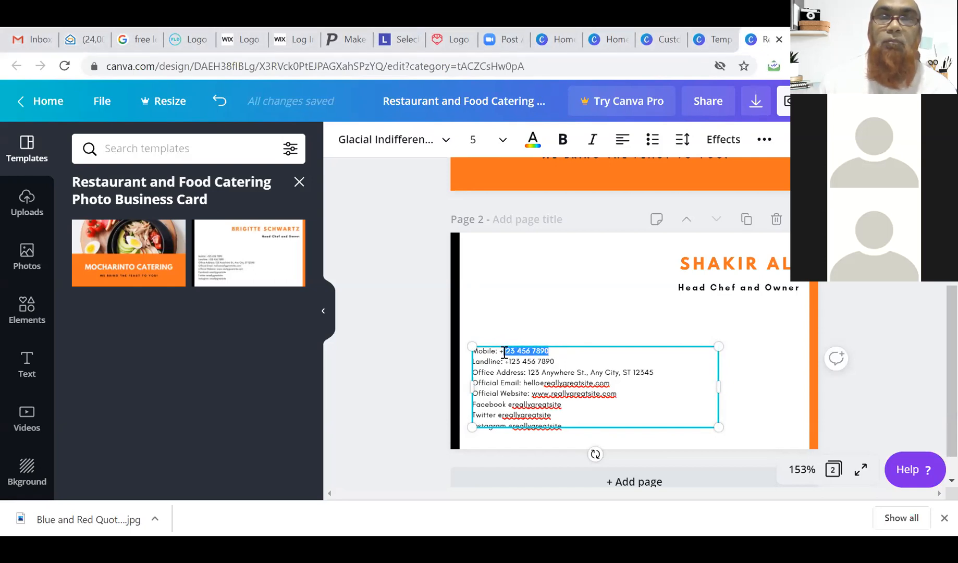
key("BackSpace")
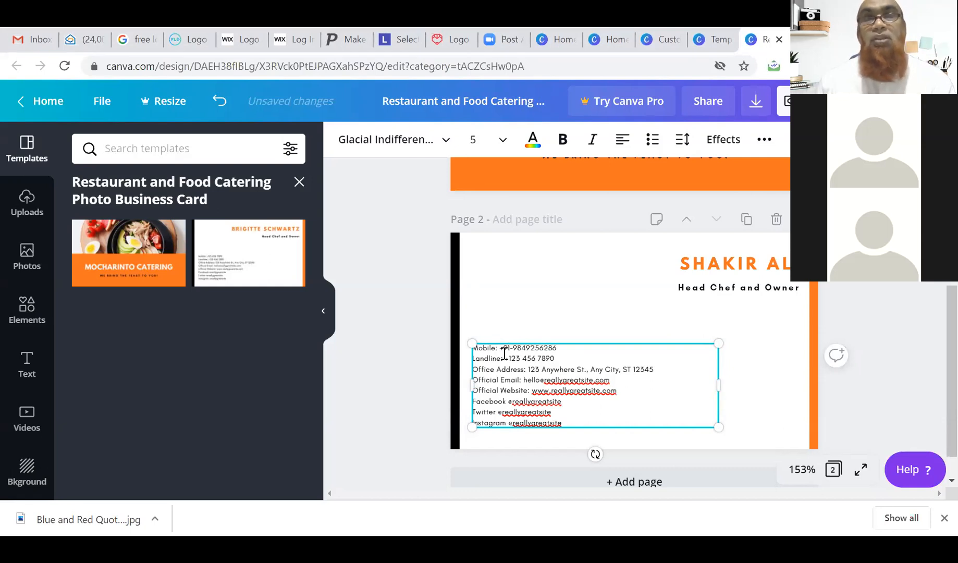
Delete the Landline line from the back-page contact details.
left_click_drag(555, 359, 473, 364)
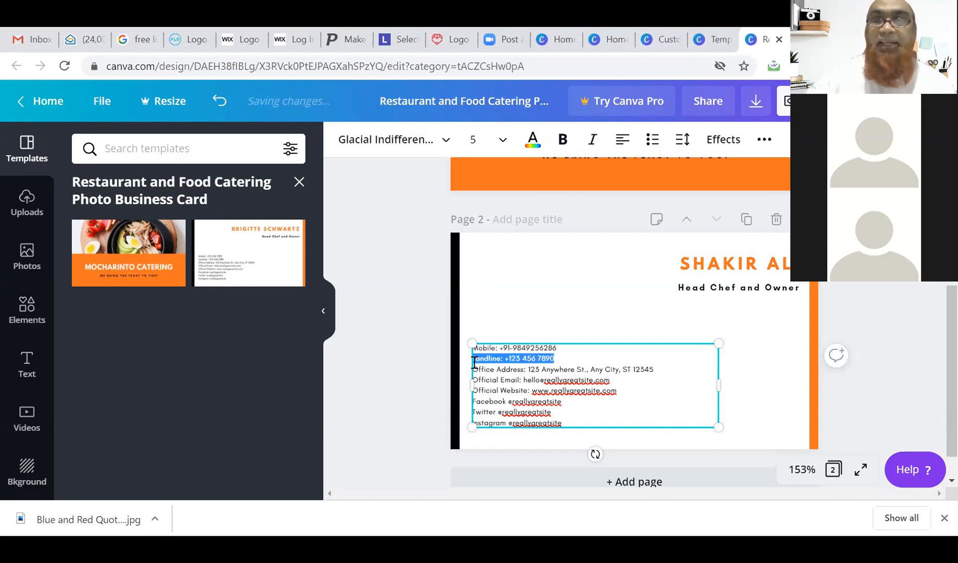
key("BackSpace")
key("BackSpace")
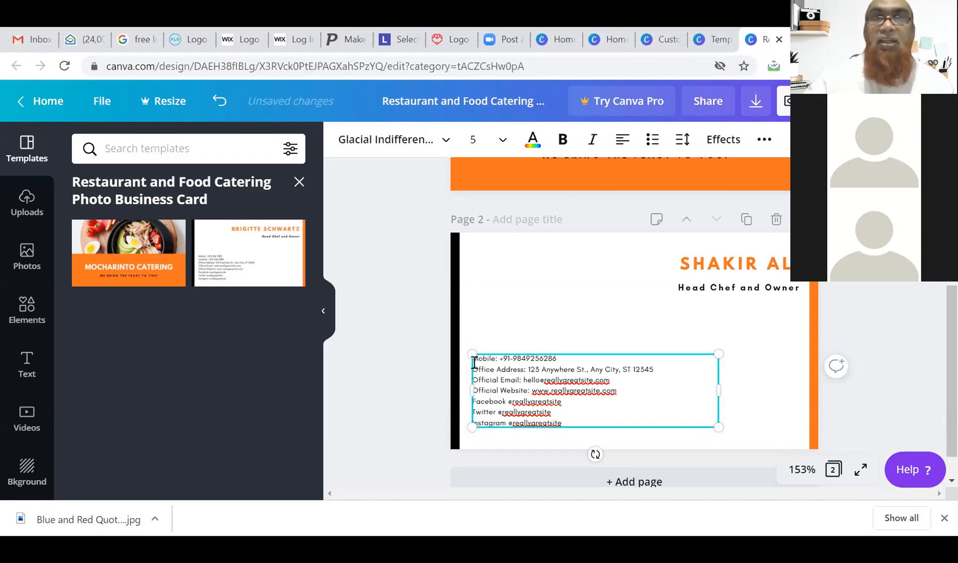
scroll(570, 375, "down", 1)
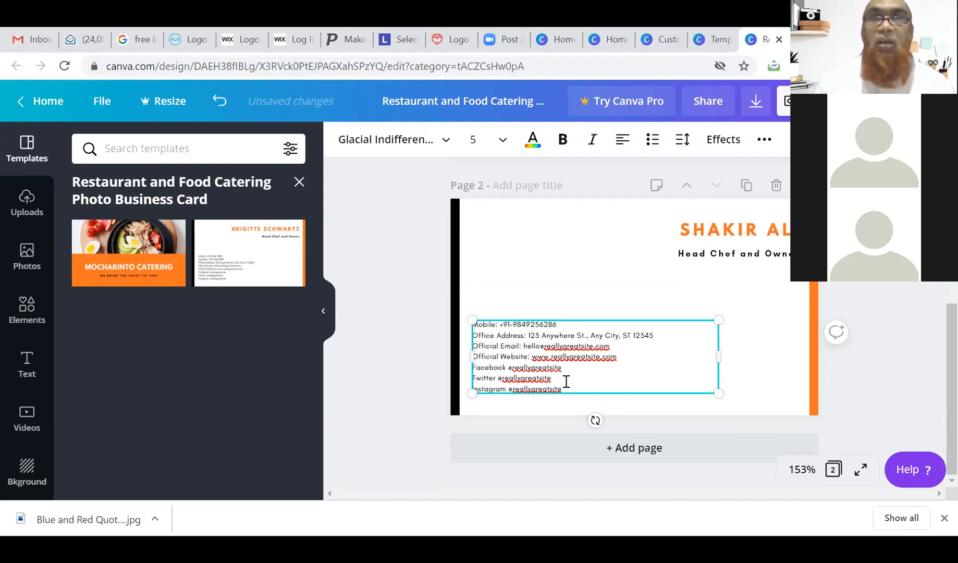
left_click_drag(563, 390, 476, 367)
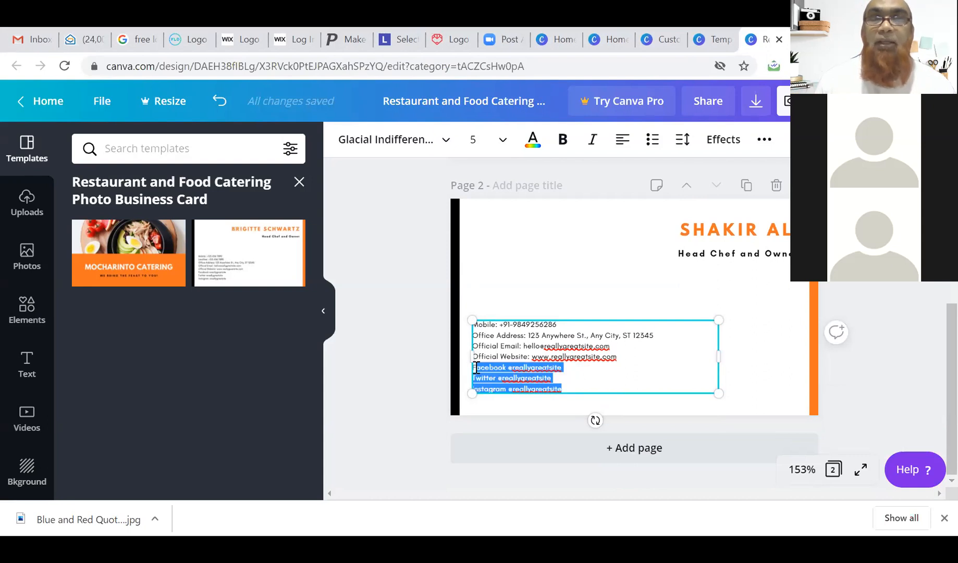
left_click(571, 383)
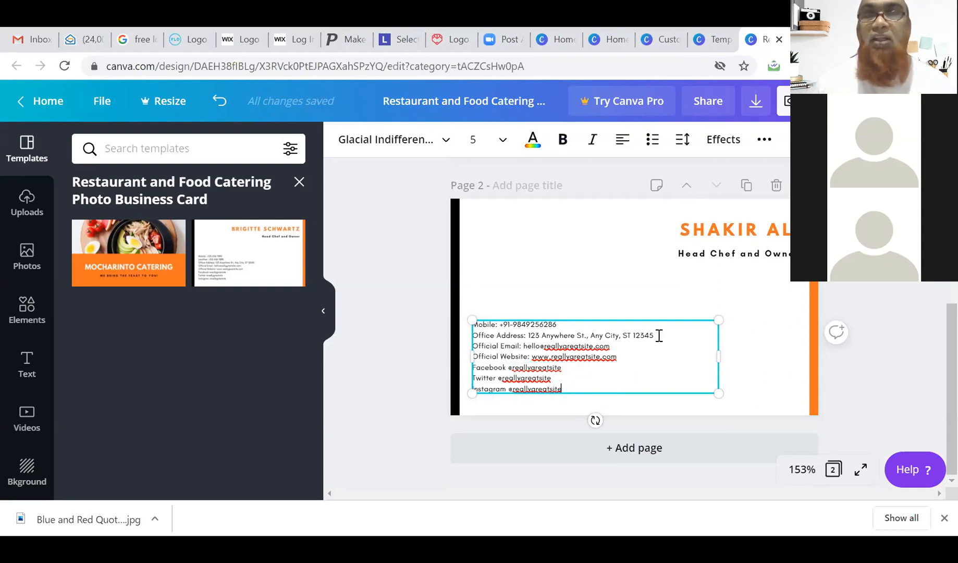
Replace the sample address with the owner's city and state, and the e-mail with the owner's website.
left_click_drag(473, 346, 527, 335)
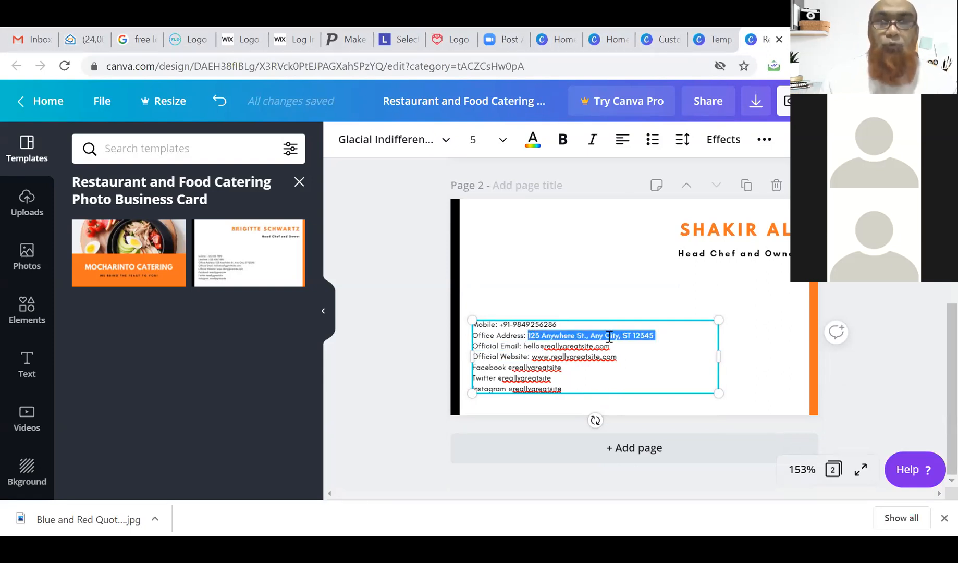
type("Kolkatta")
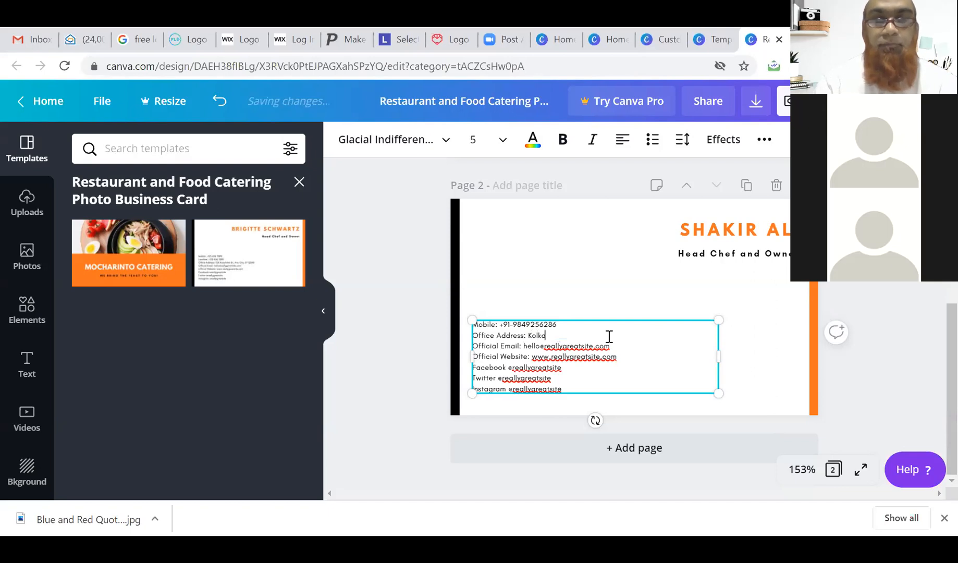
type("; W")
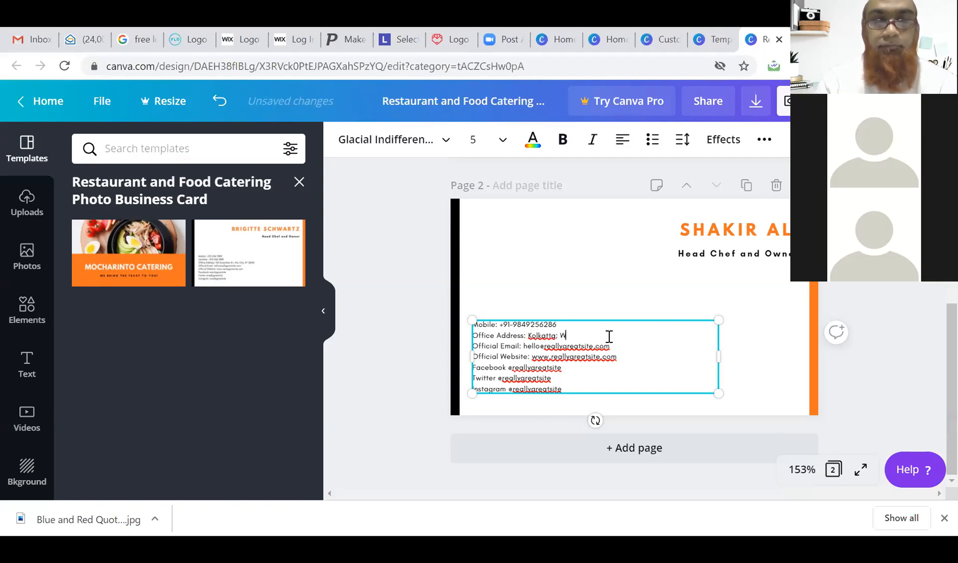
type("est Bengal")
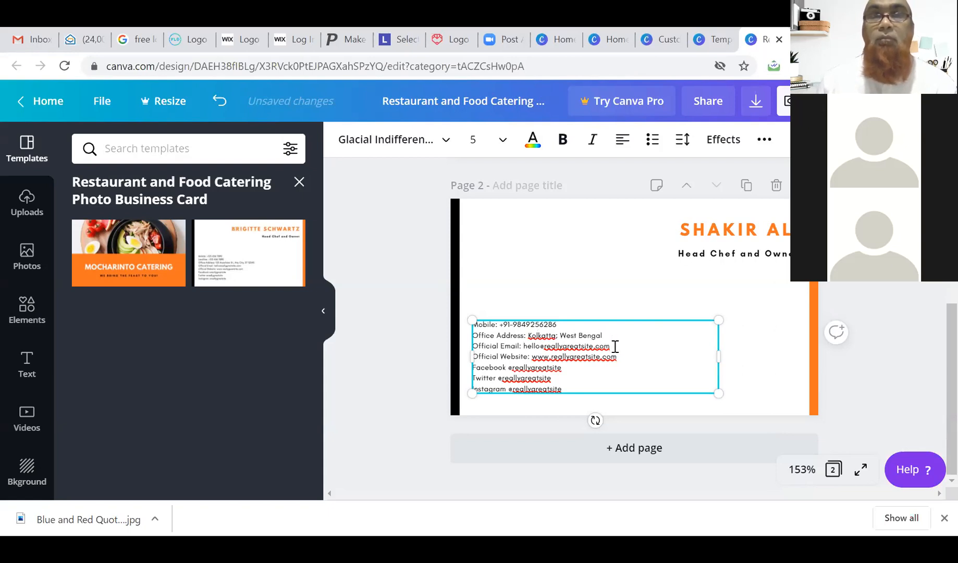
left_click_drag(609, 346, 524, 344)
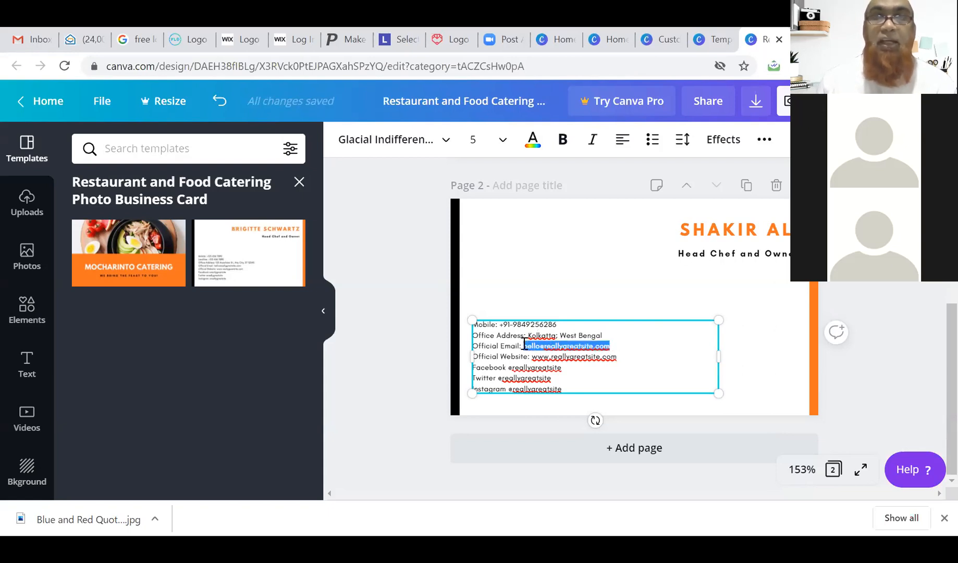
type("www.shakirali")
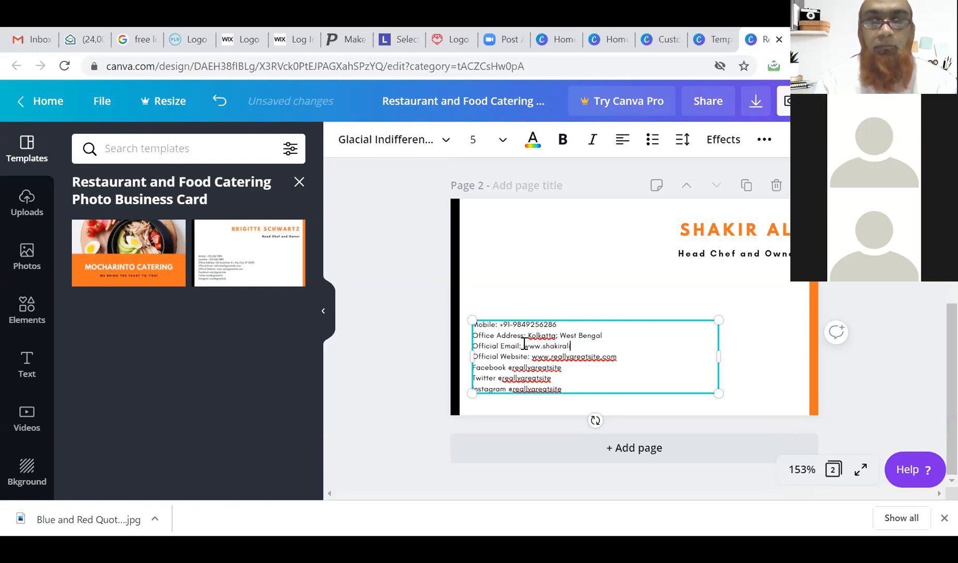
type(".in")
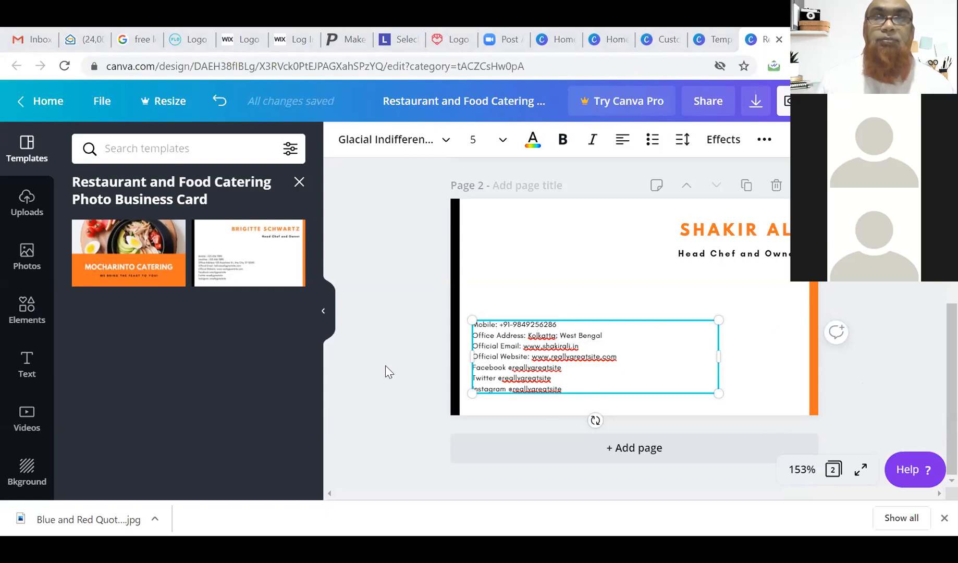
left_click(617, 290)
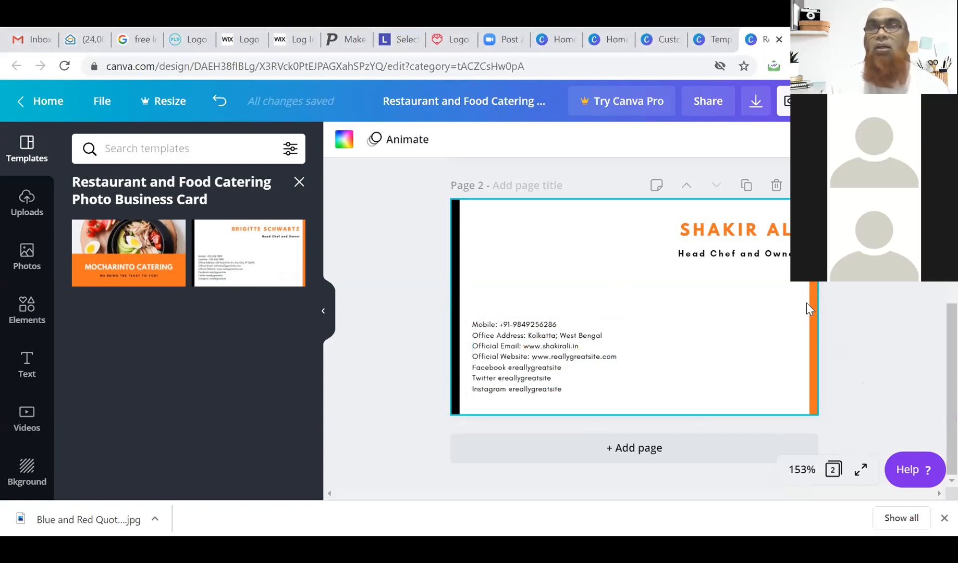
Show both card pages as thumbnails, leave only the front page selected, and open the Print Business Cards offer.
scroll(806, 303, "up", 5)
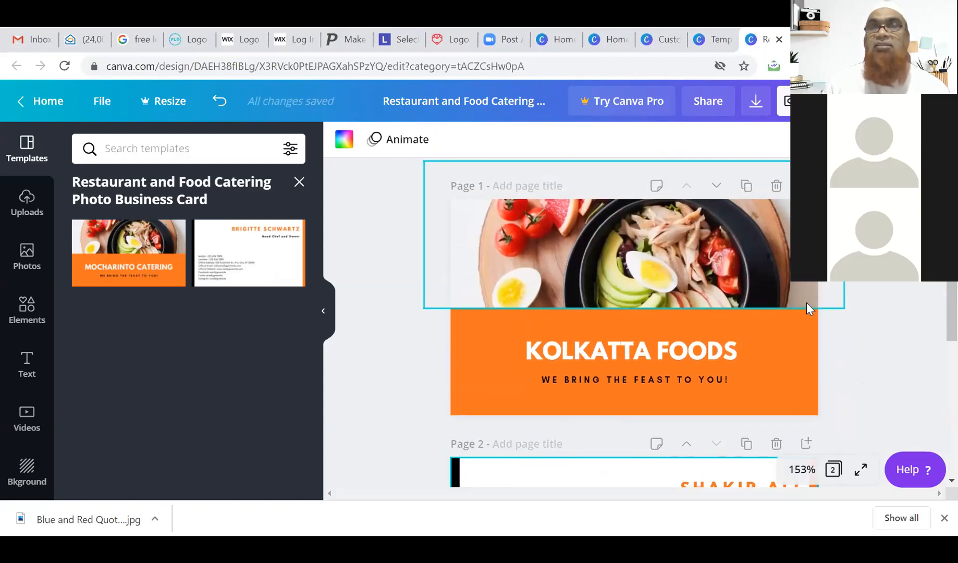
scroll(806, 302, "down", 3)
scroll(806, 302, "down", 2)
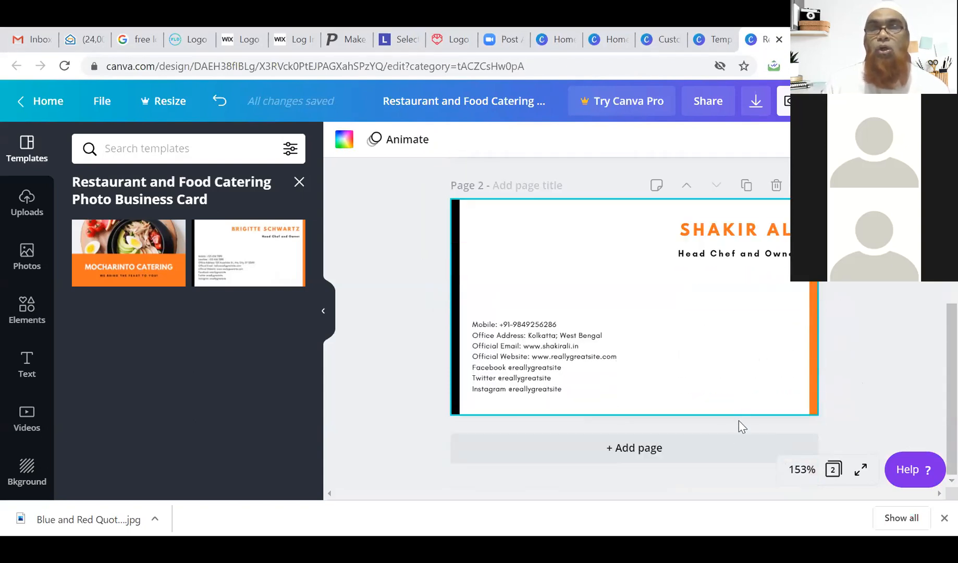
left_click(832, 471)
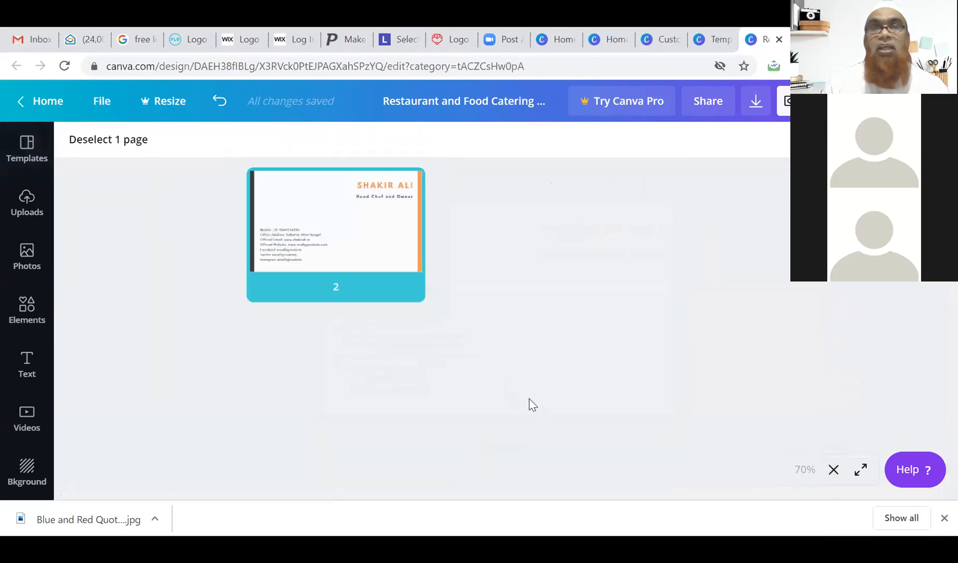
mouse_move(369, 287)
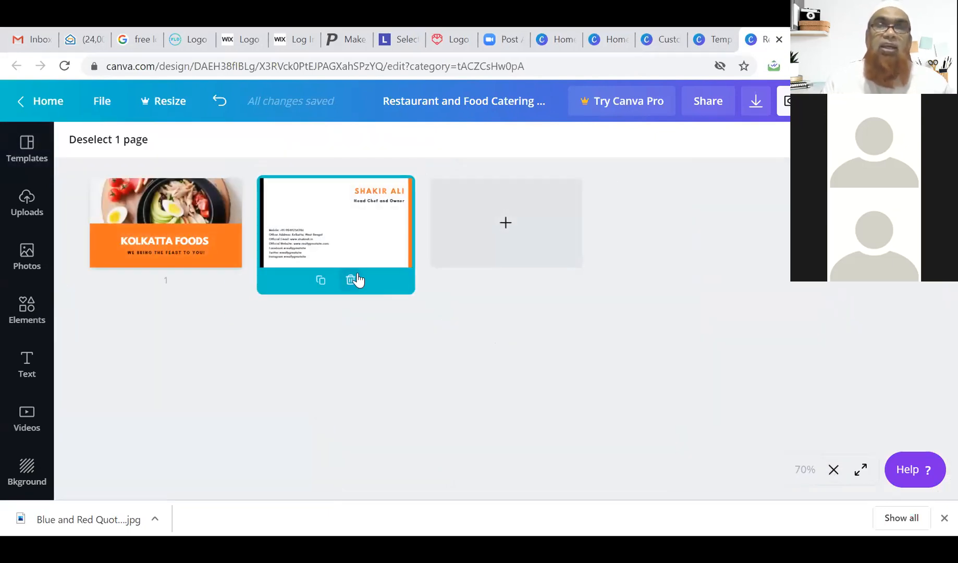
left_click(173, 222)
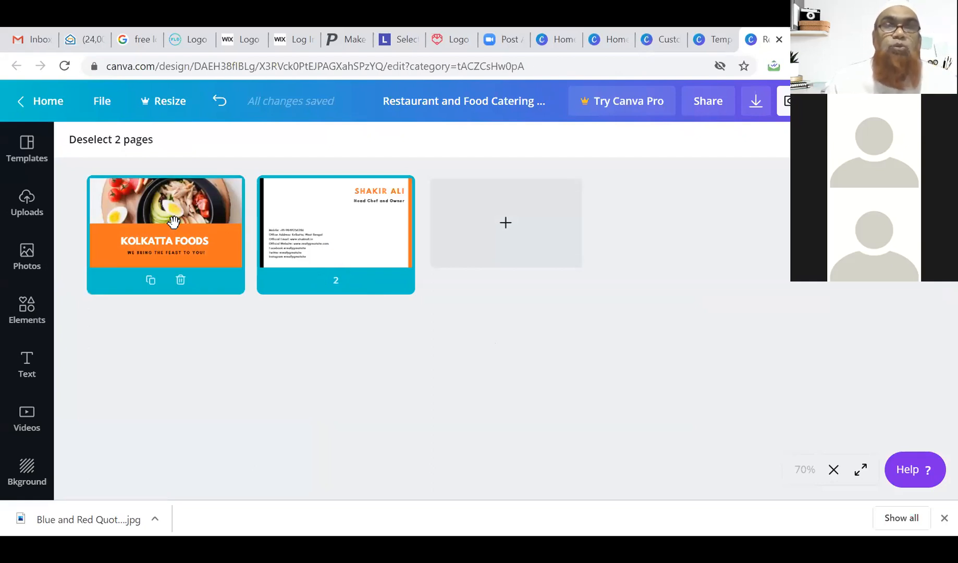
left_click(354, 241)
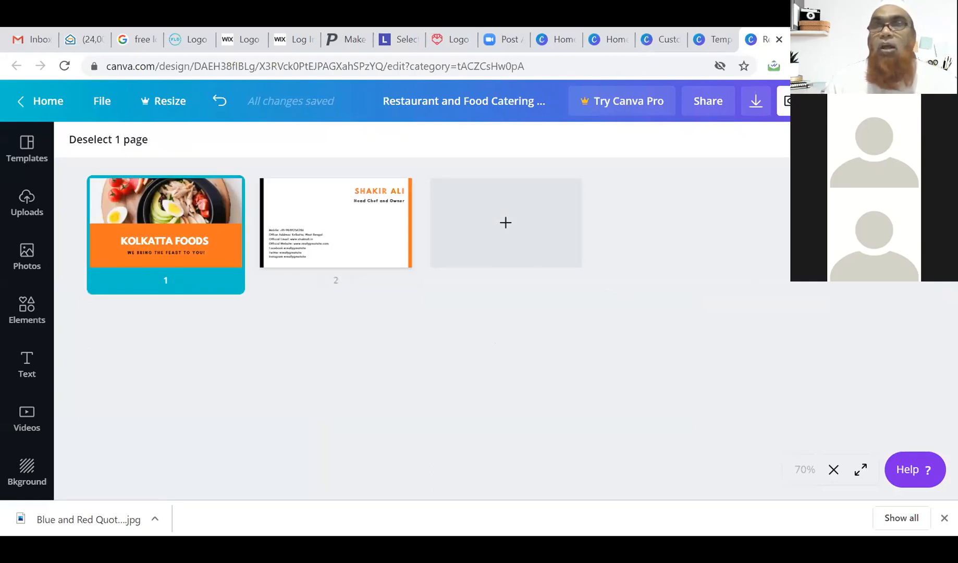
left_click(829, 101)
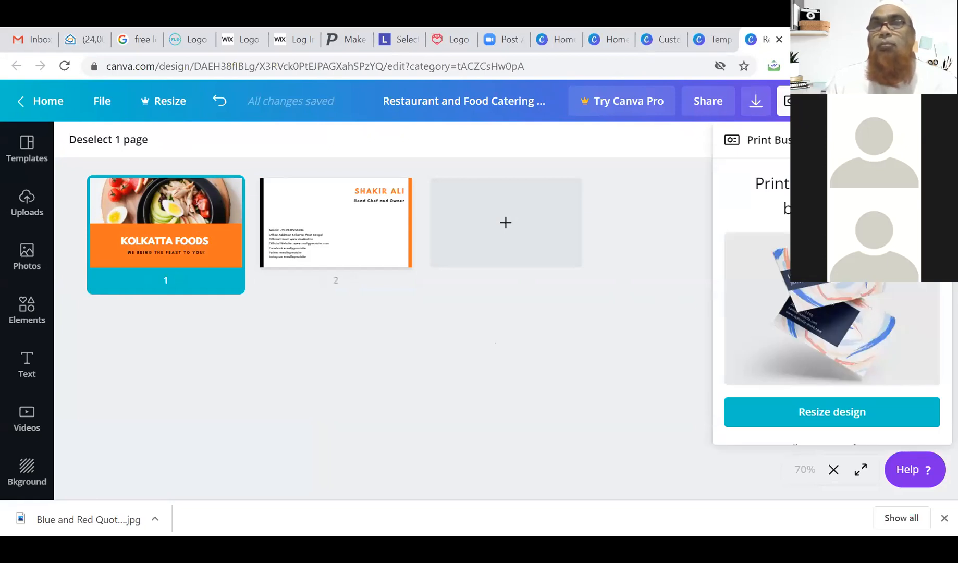
Download all card pages as JPG images.
left_click(933, 140)
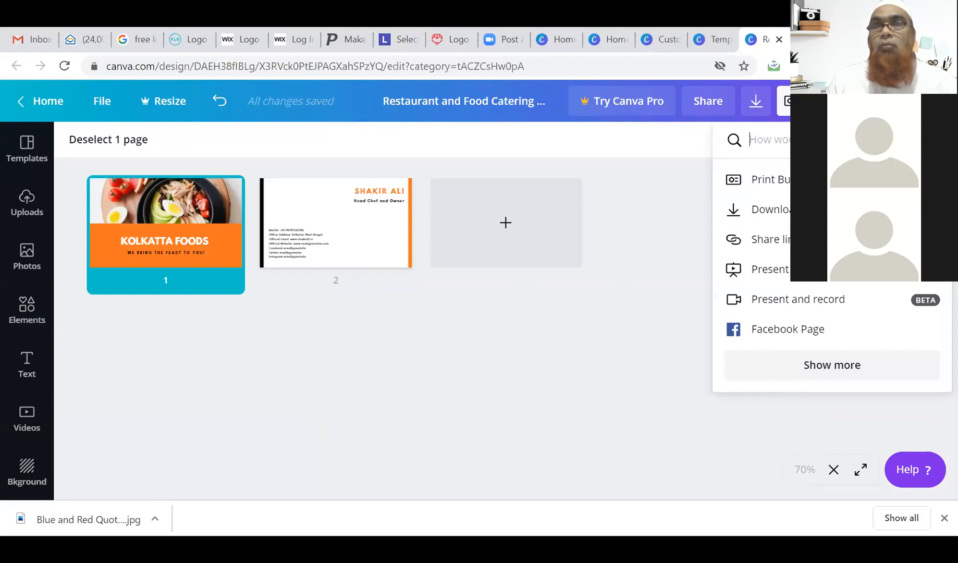
left_click(834, 210)
left_click(834, 206)
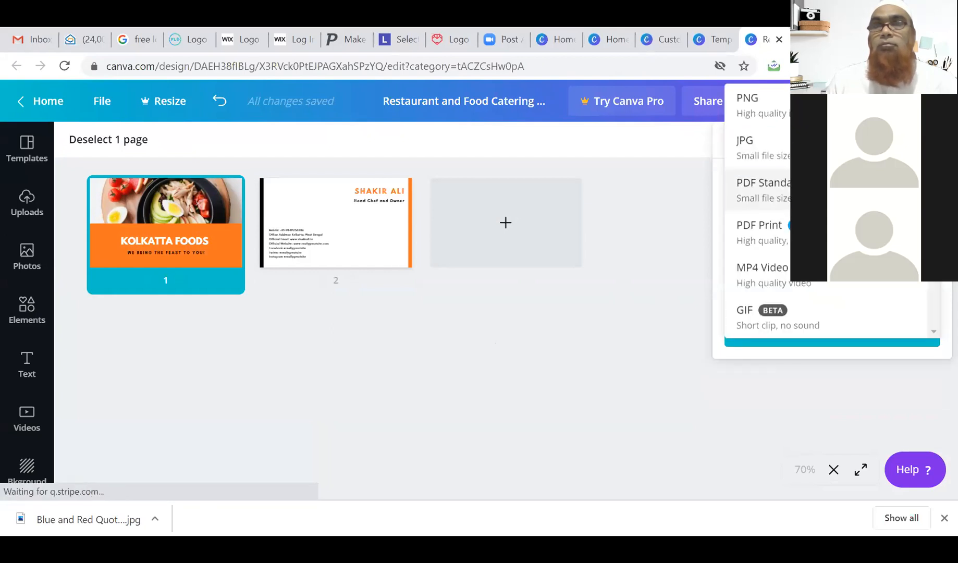
left_click(778, 148)
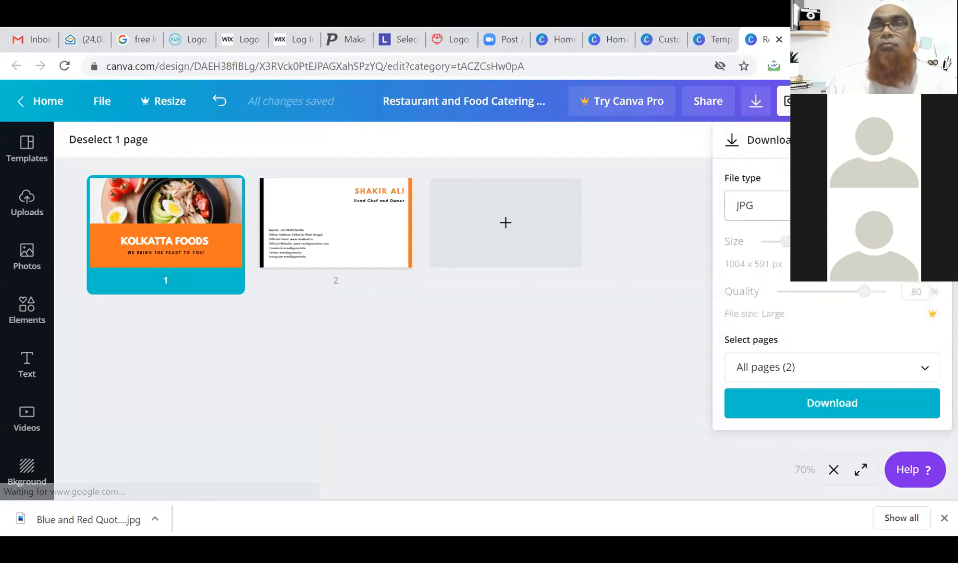
left_click(830, 409)
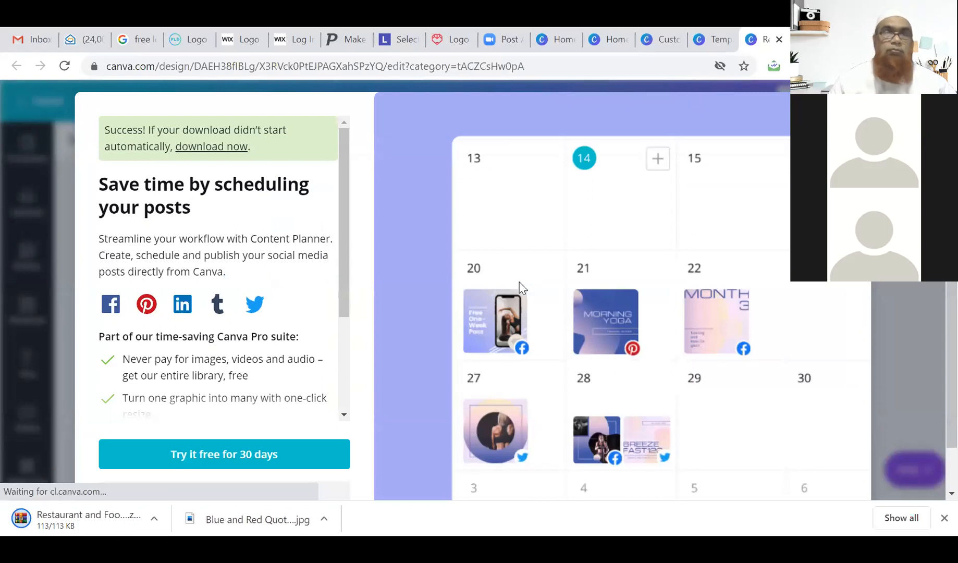
Open the downloaded card zip, view 1.jpg in Photos, then return to the Zoom meeting.
left_click(48, 520)
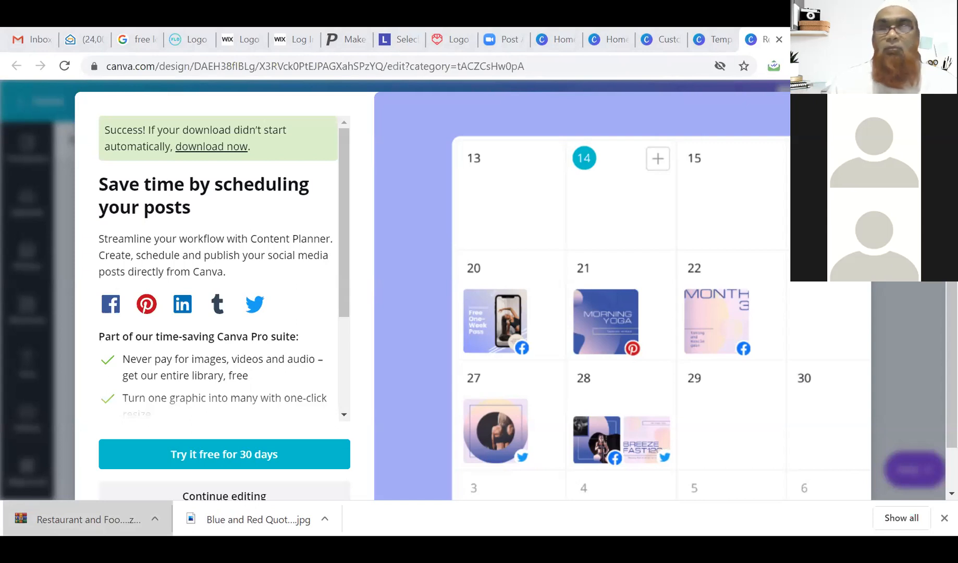
key("alt+Tab")
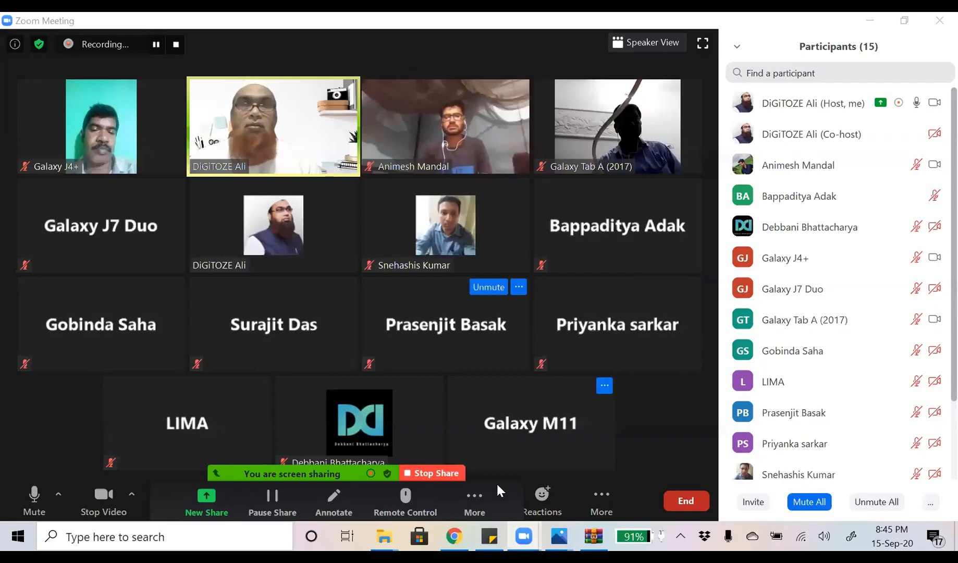
left_click(477, 495)
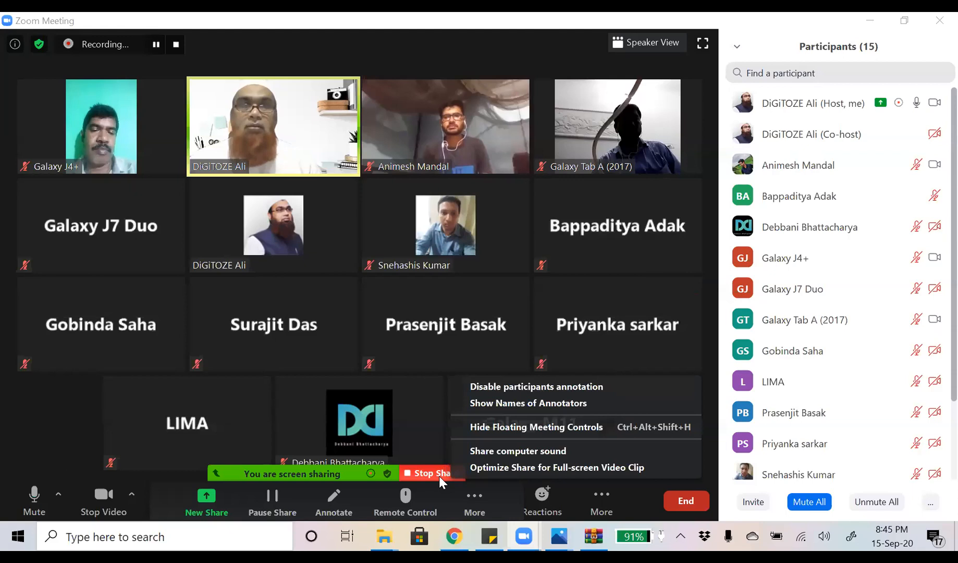
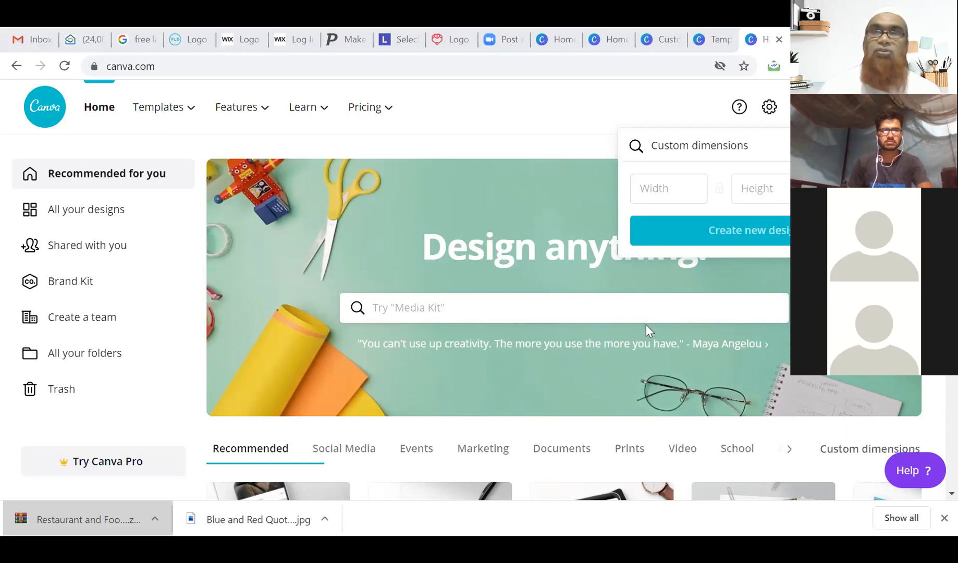
Create a custom 1080 × 1080 px design and select its blank page.
left_click(668, 192)
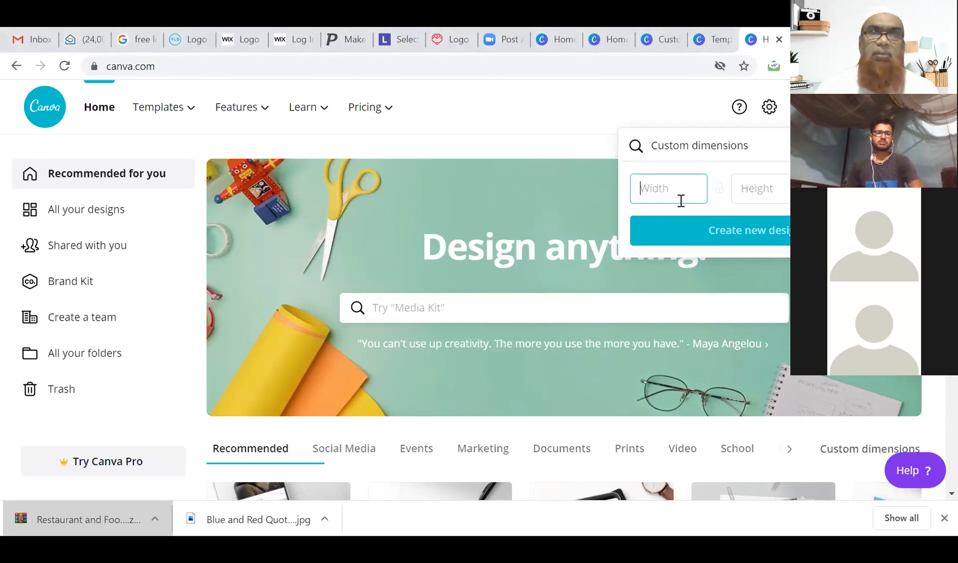
left_click(874, 146)
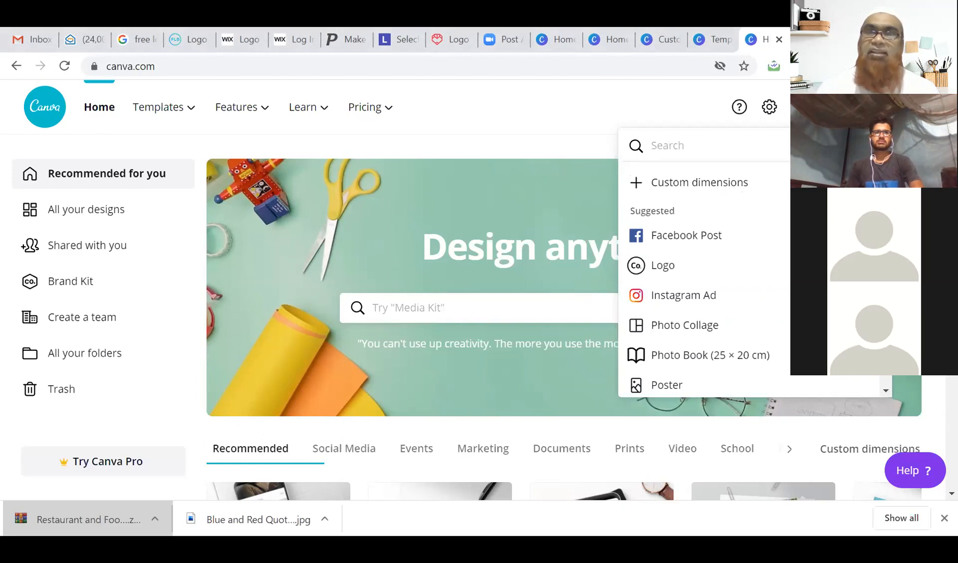
left_click(688, 189)
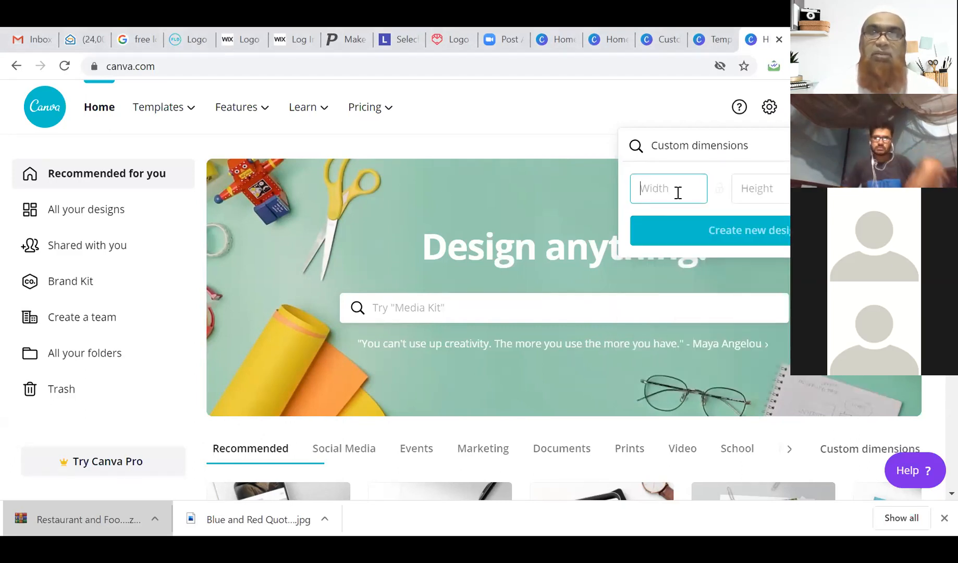
type("1080")
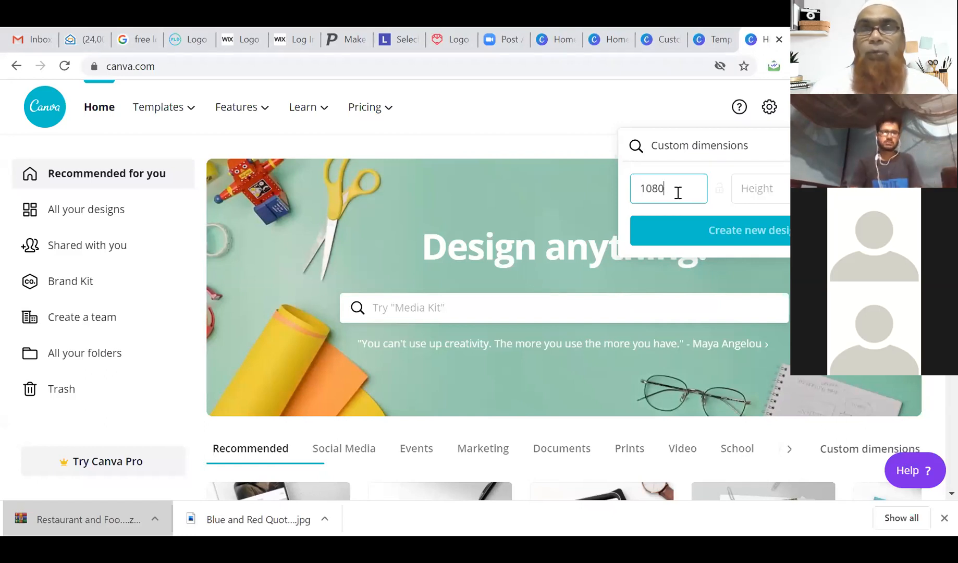
left_click(787, 188)
type("1080")
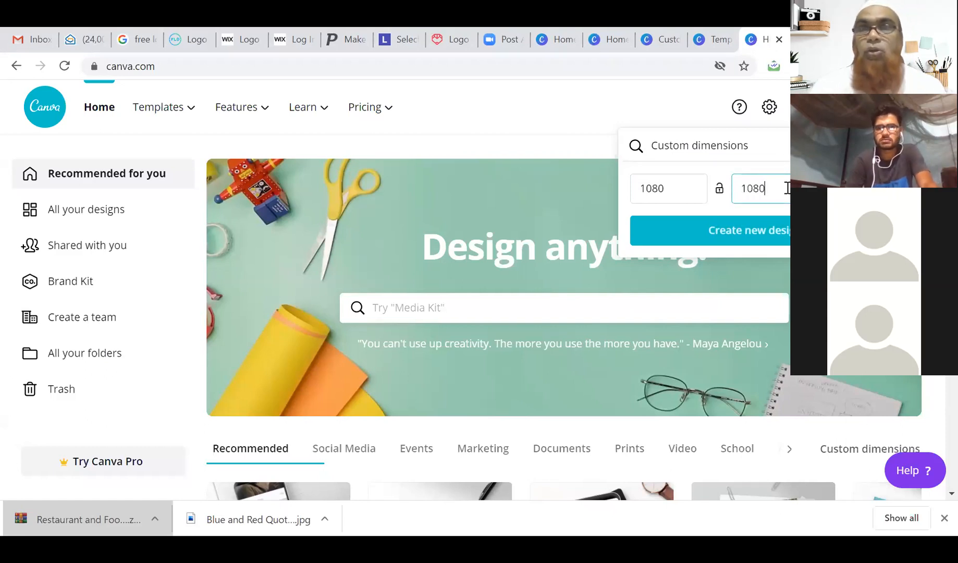
left_click(774, 230)
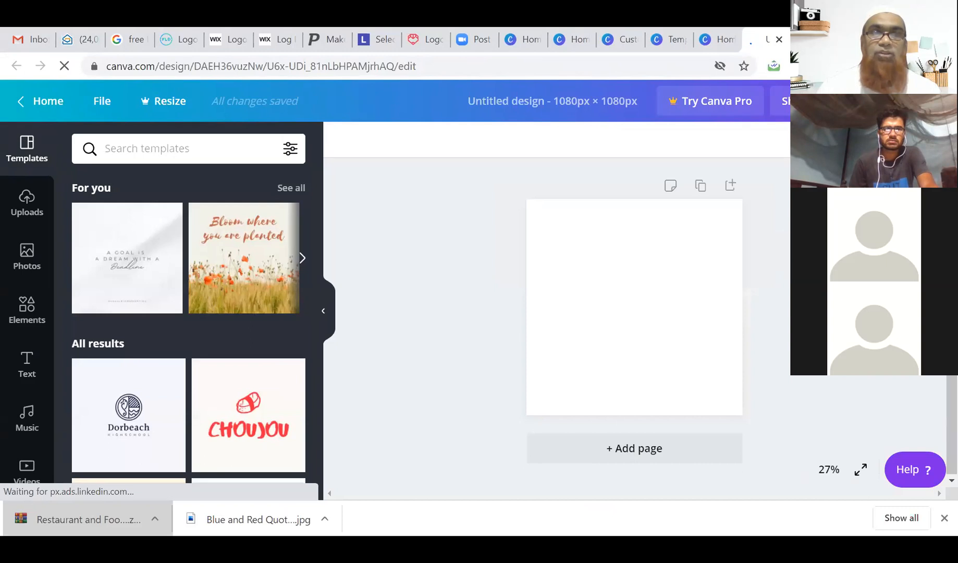
left_click(653, 272)
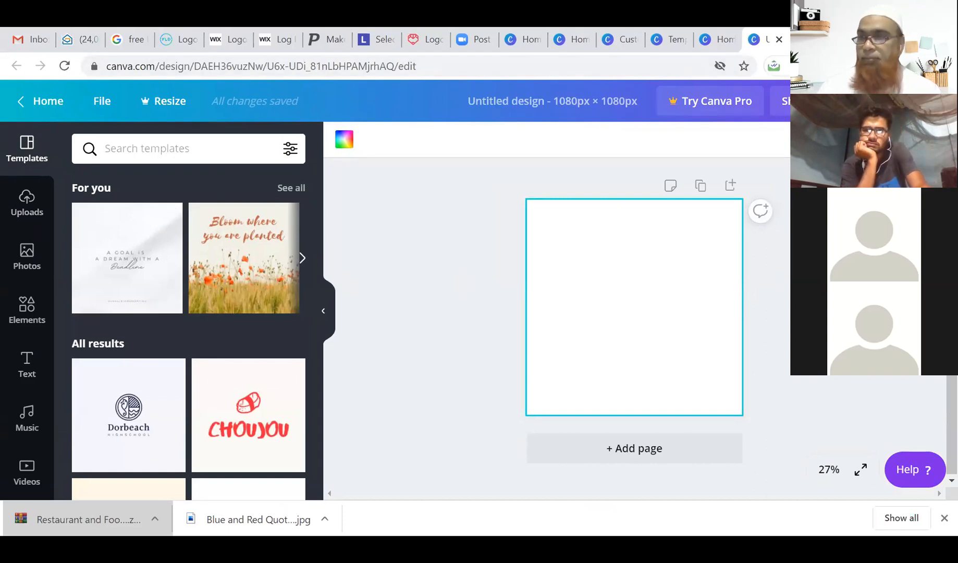
Close the old Canva template tabs, including Blue and Red Quote, and the duplicate Canva home tabs.
left_click(668, 41)
left_click(681, 40)
left_click(632, 43)
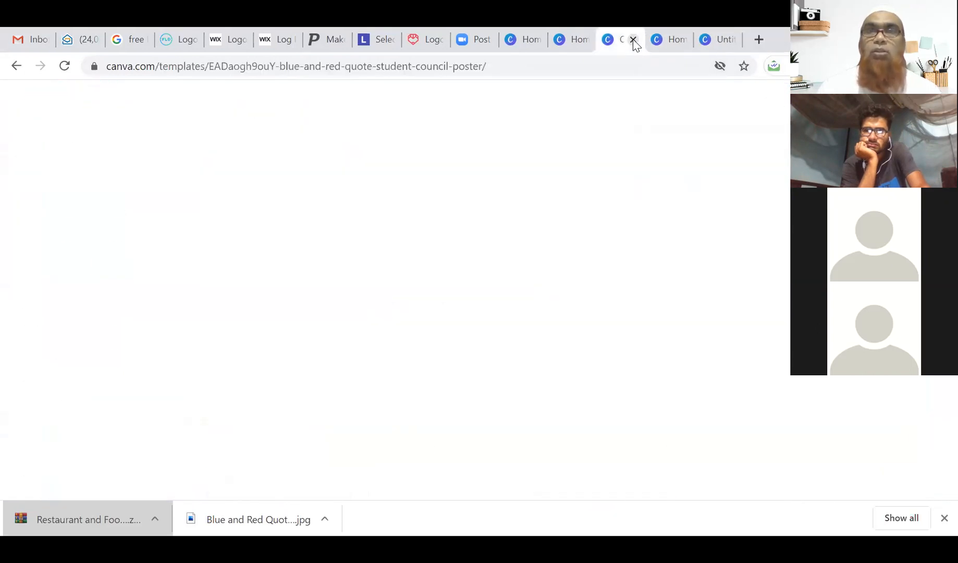
left_click(633, 41)
left_click(586, 37)
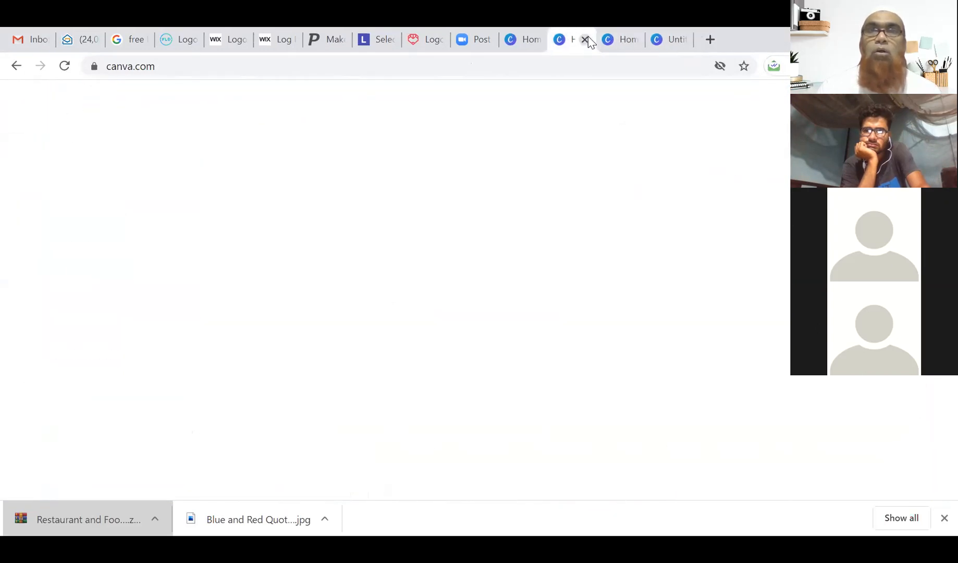
left_click(584, 40)
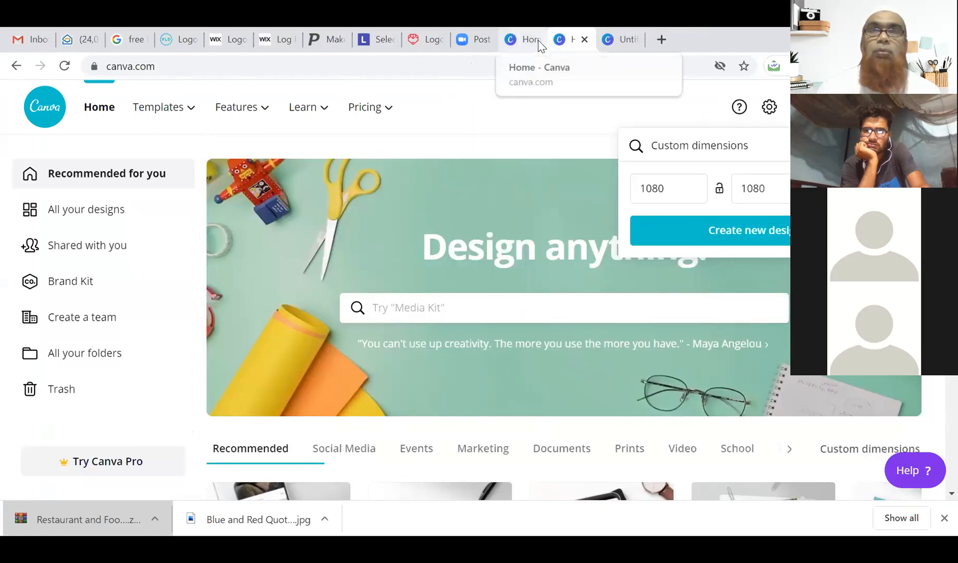
left_click(528, 41)
left_click(536, 40)
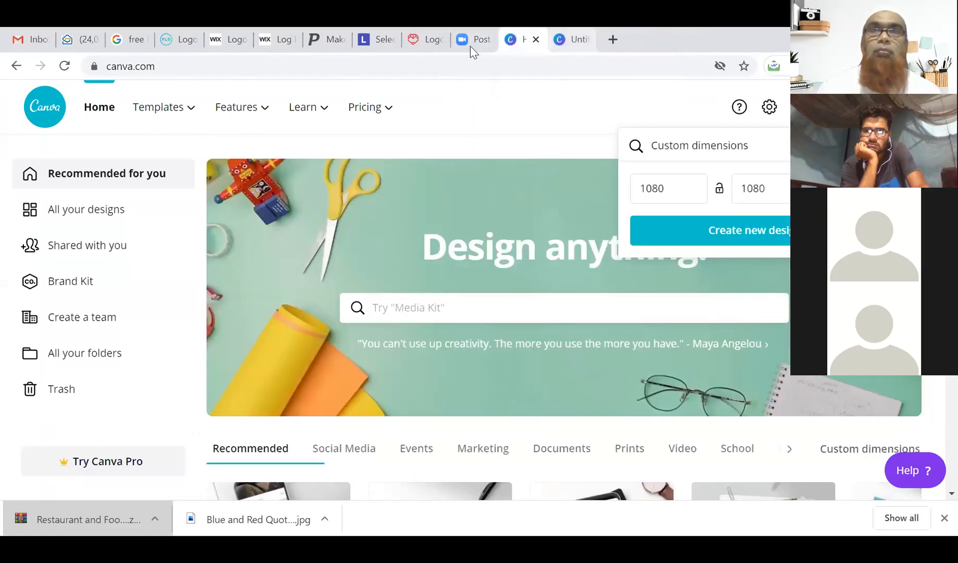
Close the Tailor Brands, Placeit, Wix, FreeLogoDesign and logo search tabs, then open a new tab.
left_click(430, 41)
left_click(438, 40)
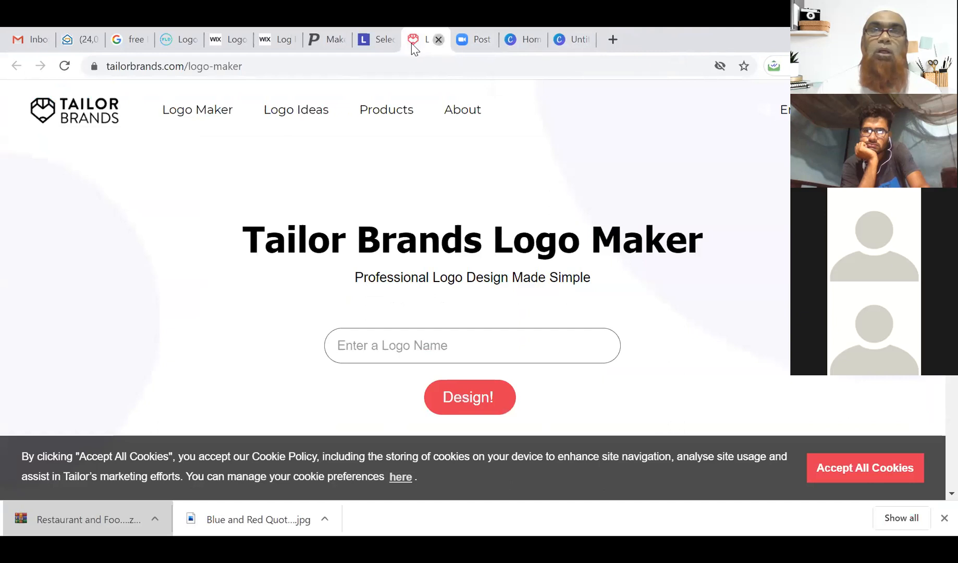
left_click(383, 44)
left_click(390, 41)
left_click(331, 41)
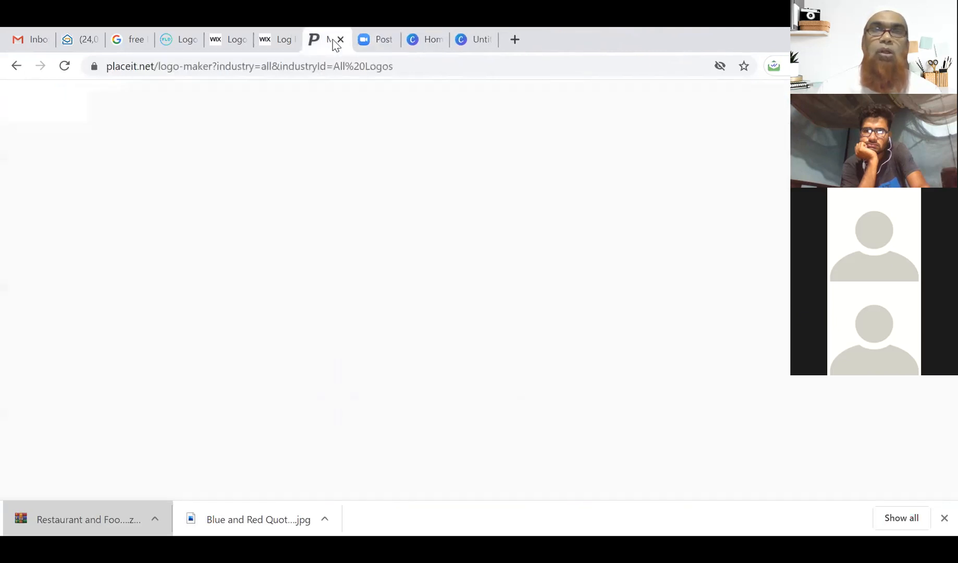
left_click(279, 42)
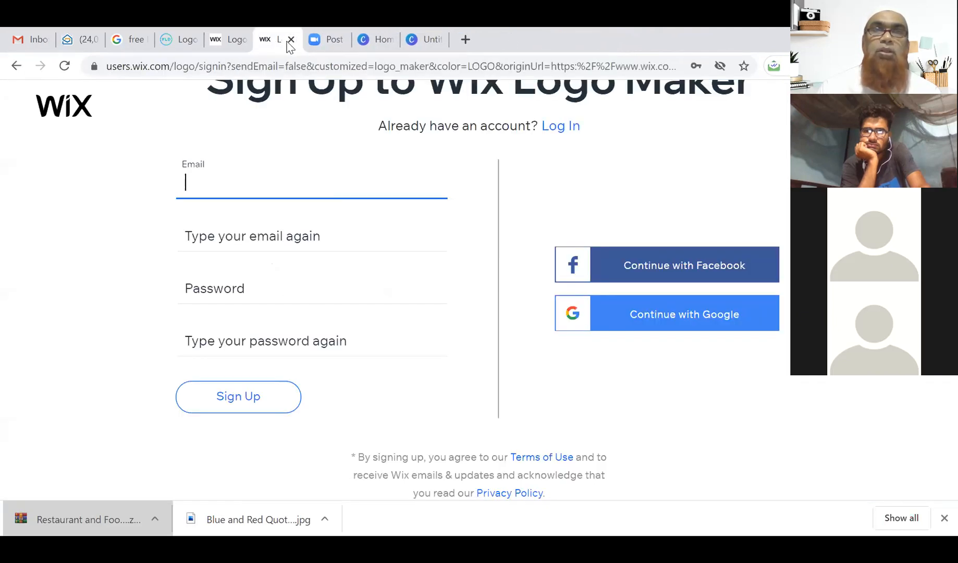
left_click(291, 40)
left_click(235, 41)
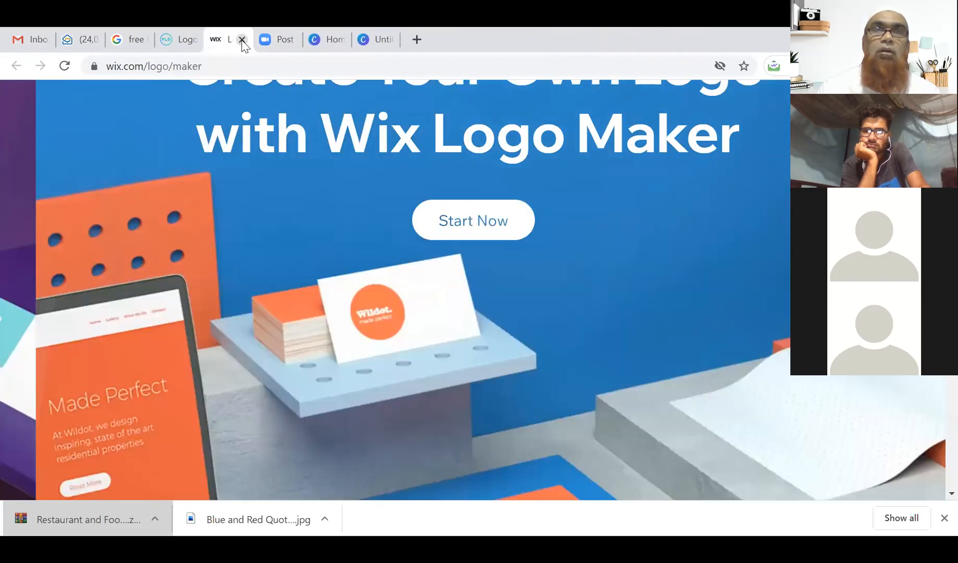
left_click(243, 40)
left_click(187, 42)
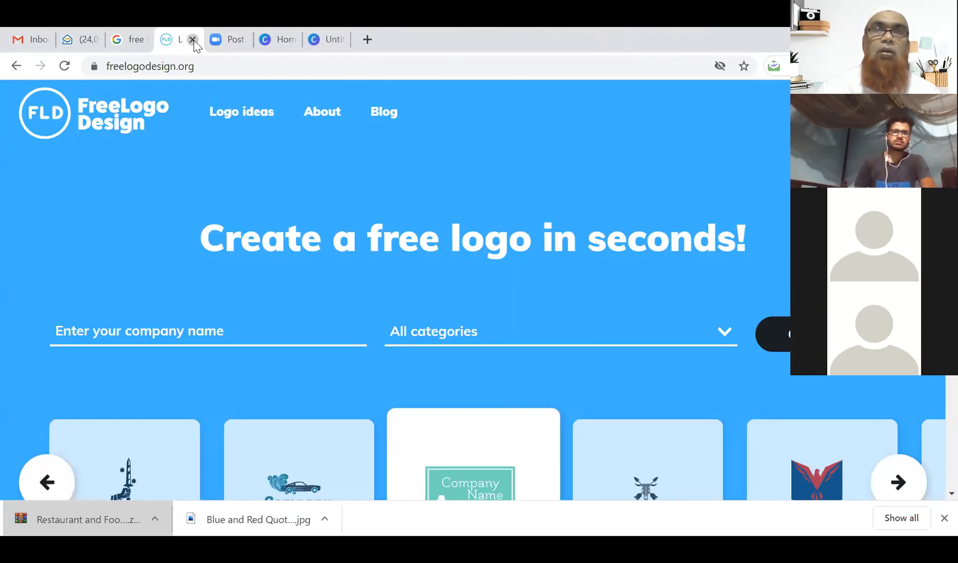
left_click(196, 40)
left_click(140, 43)
left_click(144, 40)
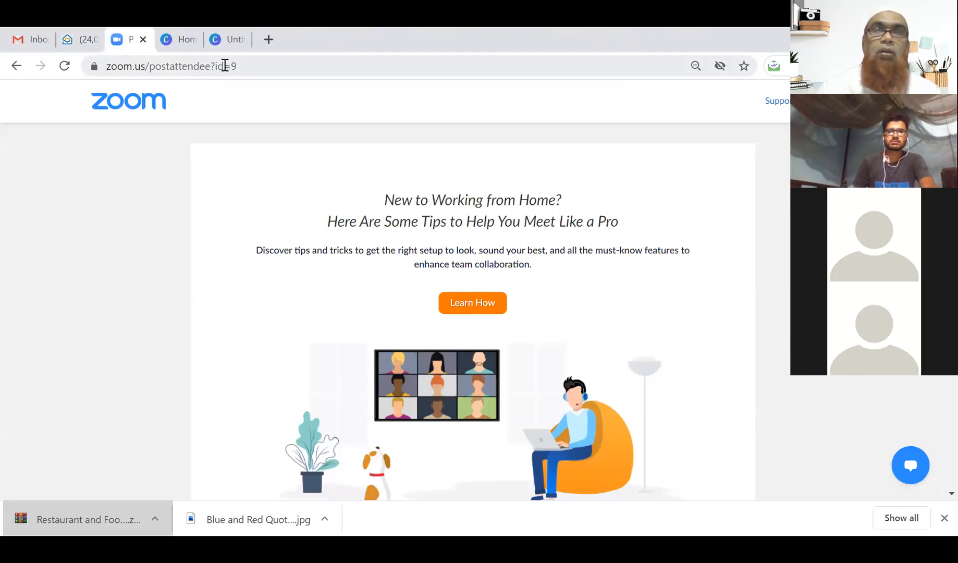
left_click(229, 45)
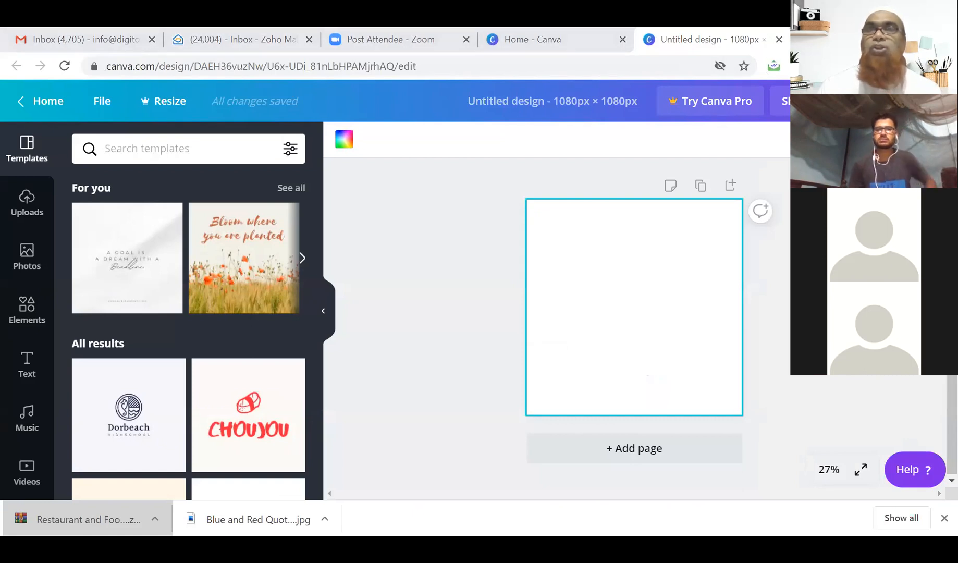
key("ctrl+t")
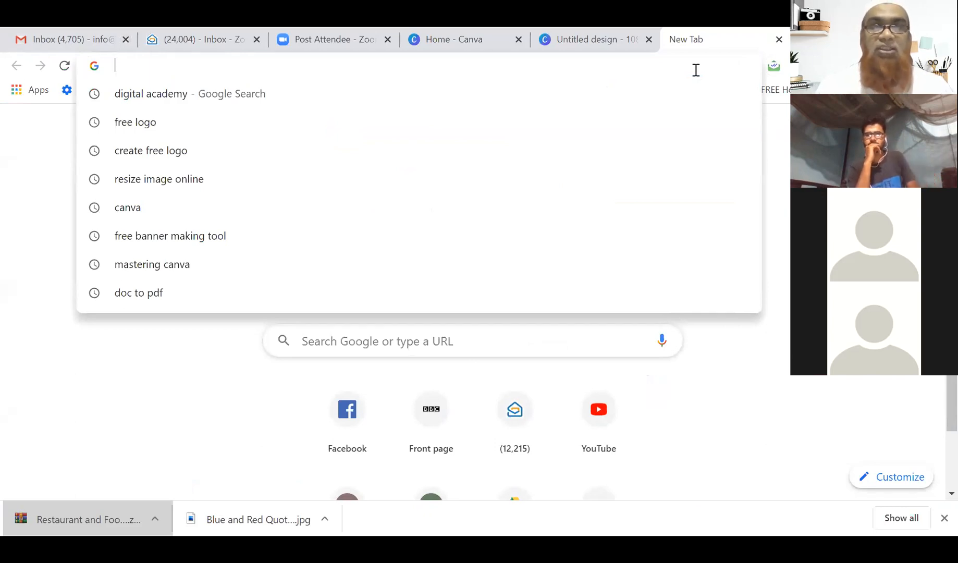
Search Google for 'interior design' and browse the image results.
left_click(379, 383)
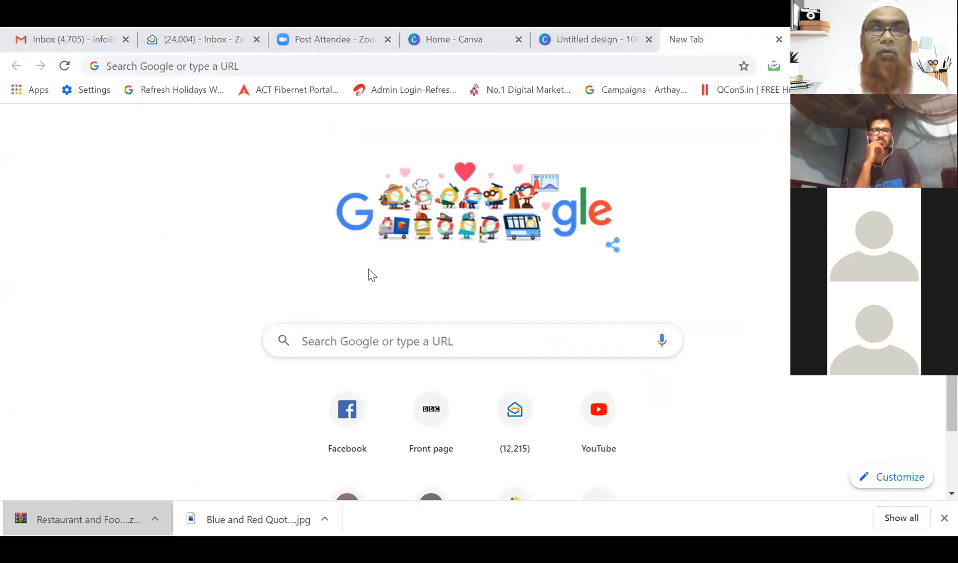
left_click(374, 340)
type("interior de")
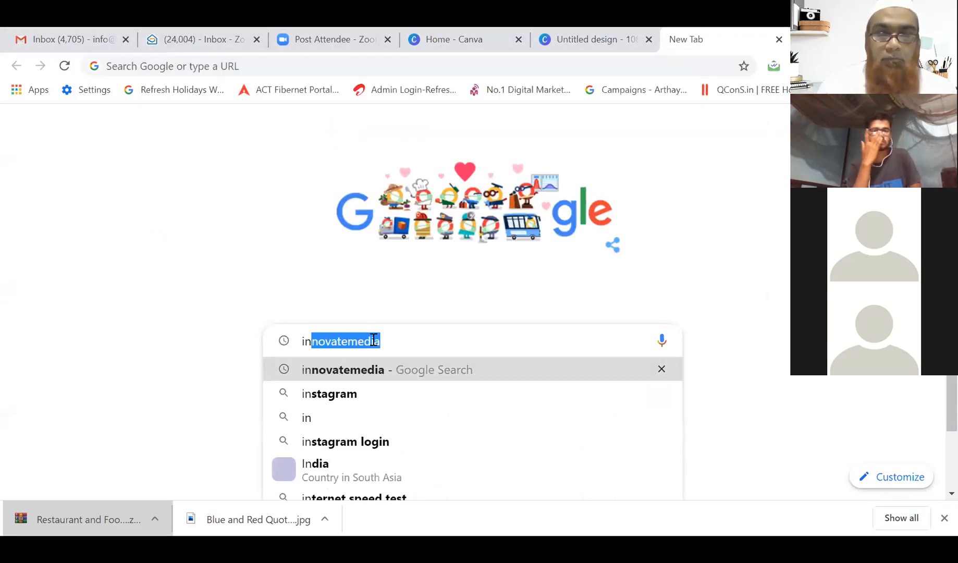
type("sign")
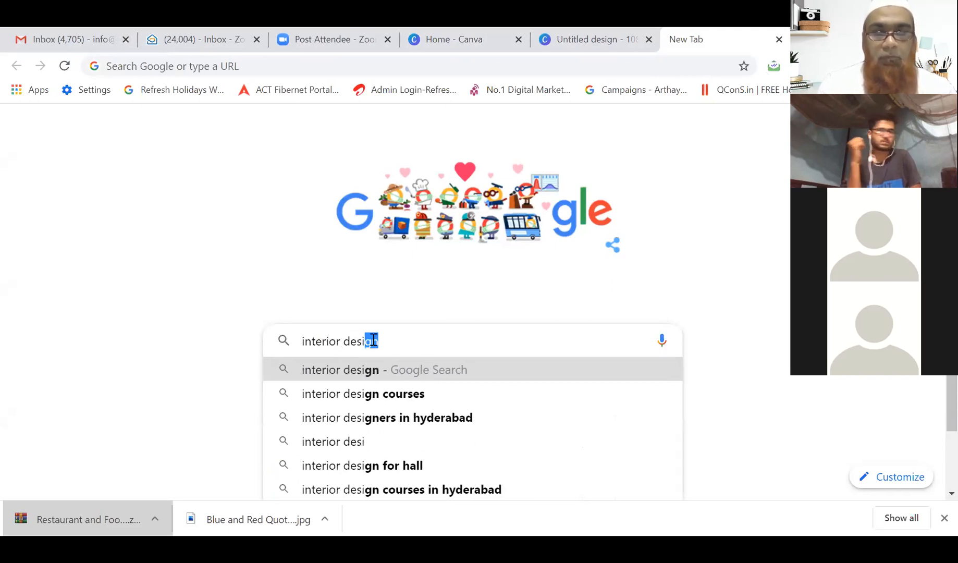
left_click(371, 369)
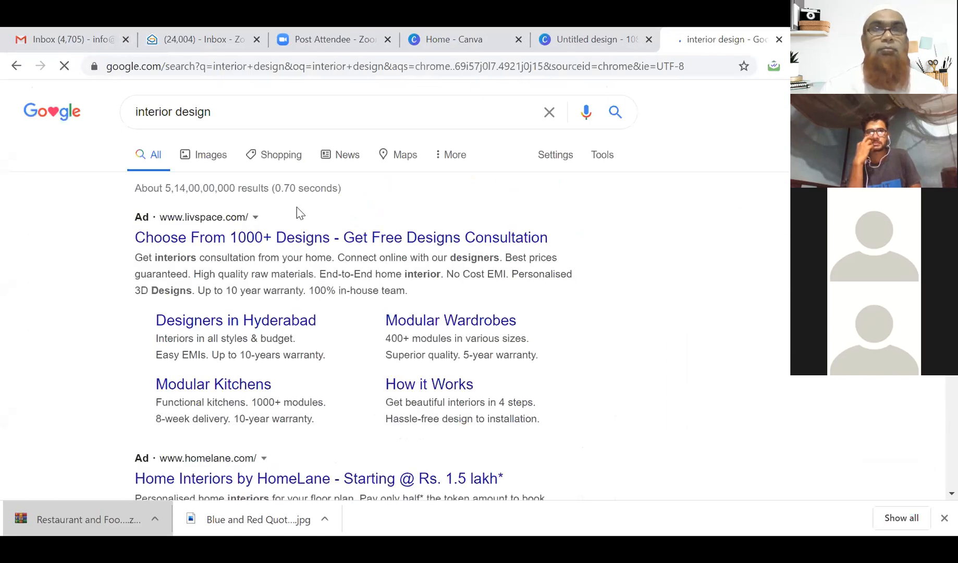
left_click(217, 158)
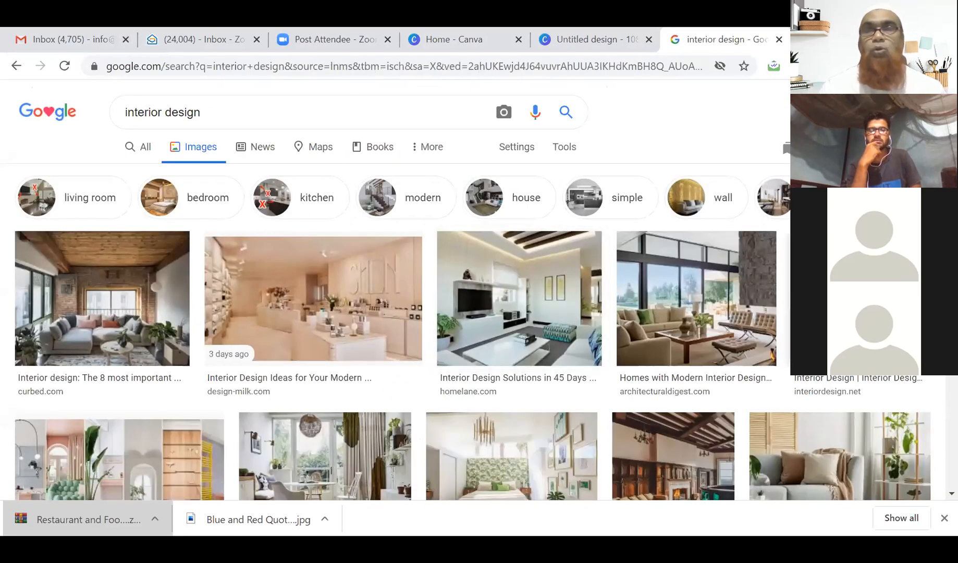
scroll(516, 307, "down", 3)
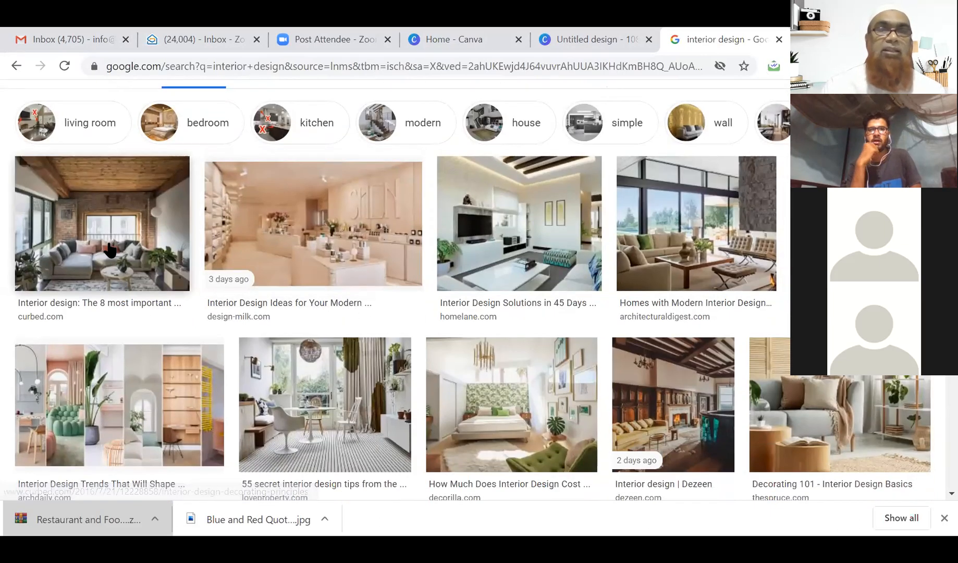
scroll(110, 250, "down", 3)
scroll(109, 251, "down", 5)
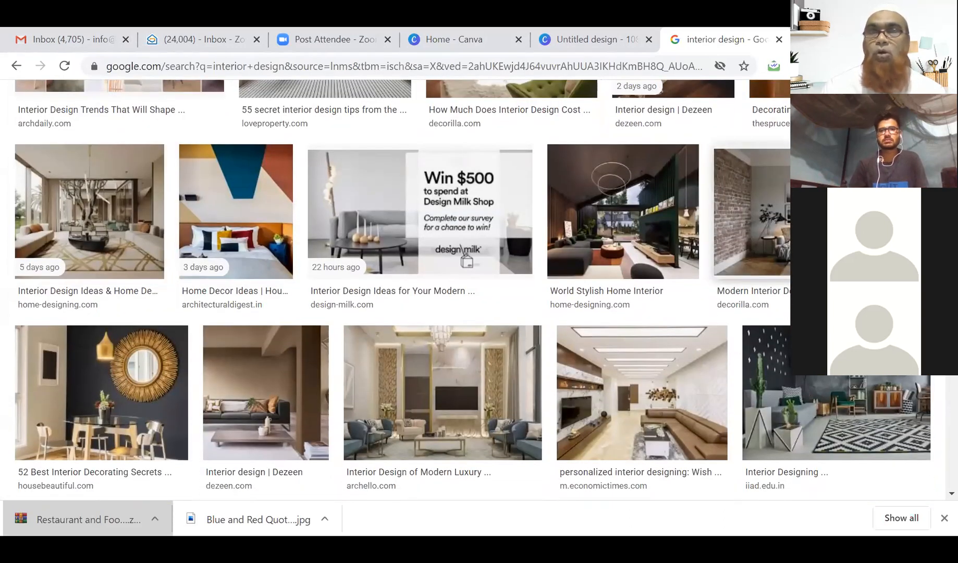
Open the Decorilla modern interior image's source article in a new tab.
left_click(748, 211)
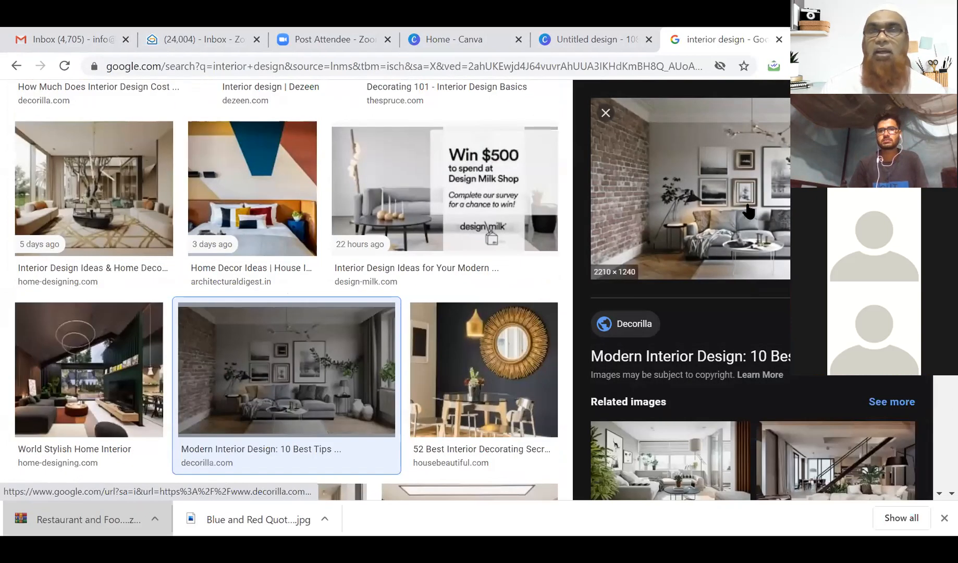
left_click(749, 212)
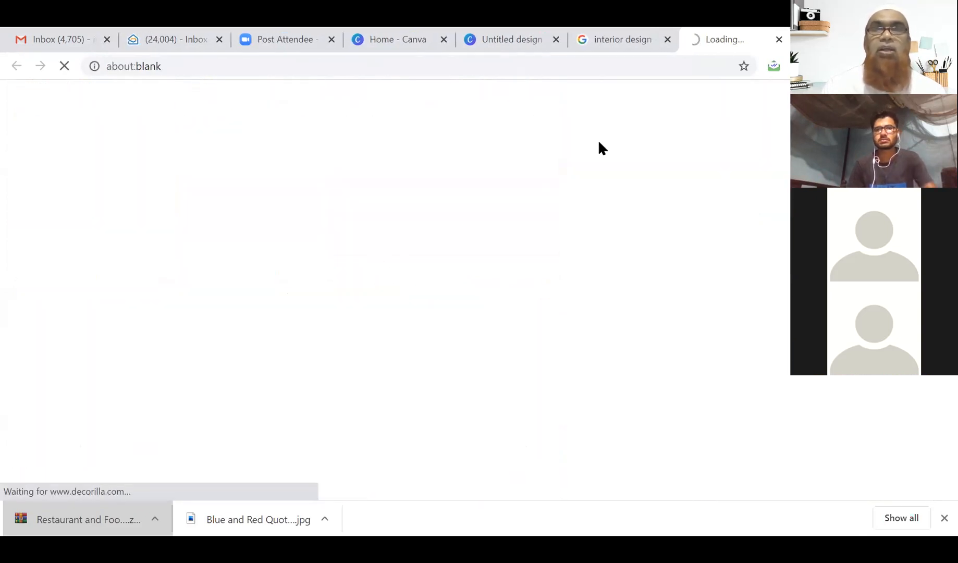
left_click(633, 42)
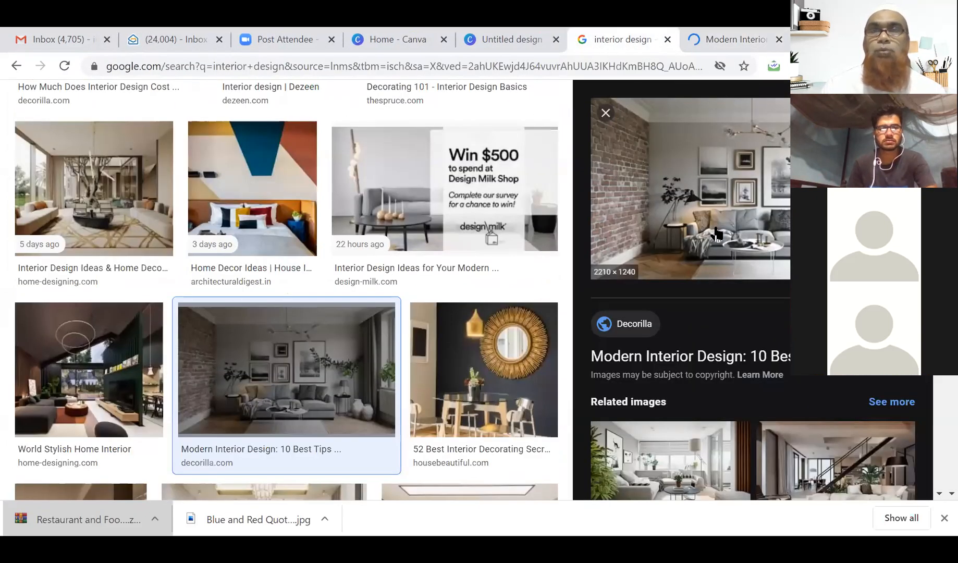
Save the grey living room preview as modern-interior-design-grey-living-room2.webp in Downloads.
right_click(738, 183)
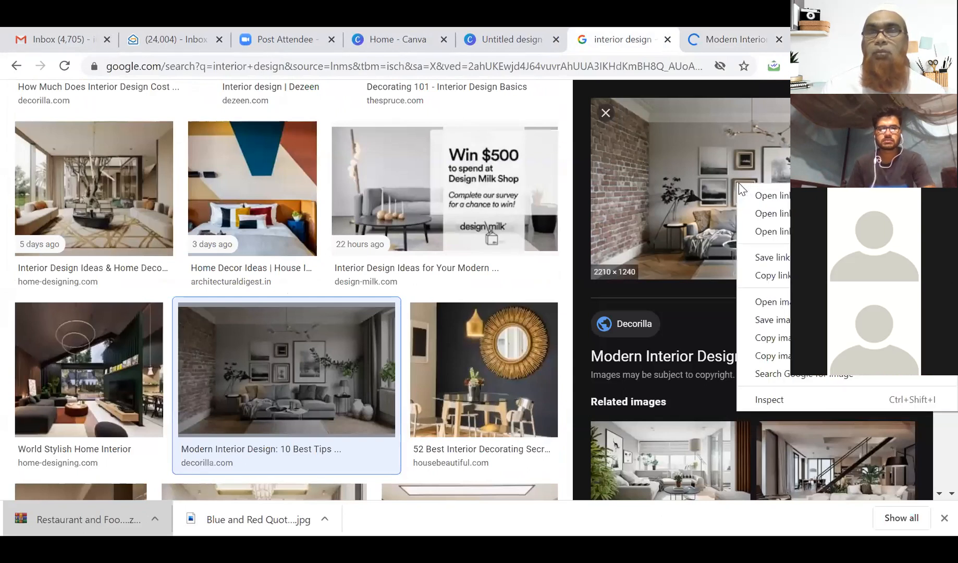
left_click(769, 320)
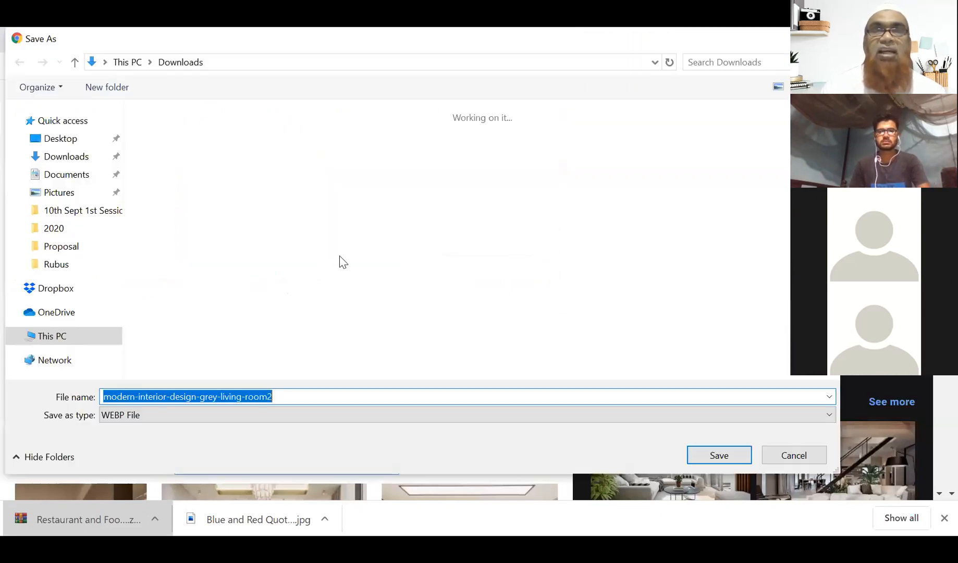
left_click(62, 156)
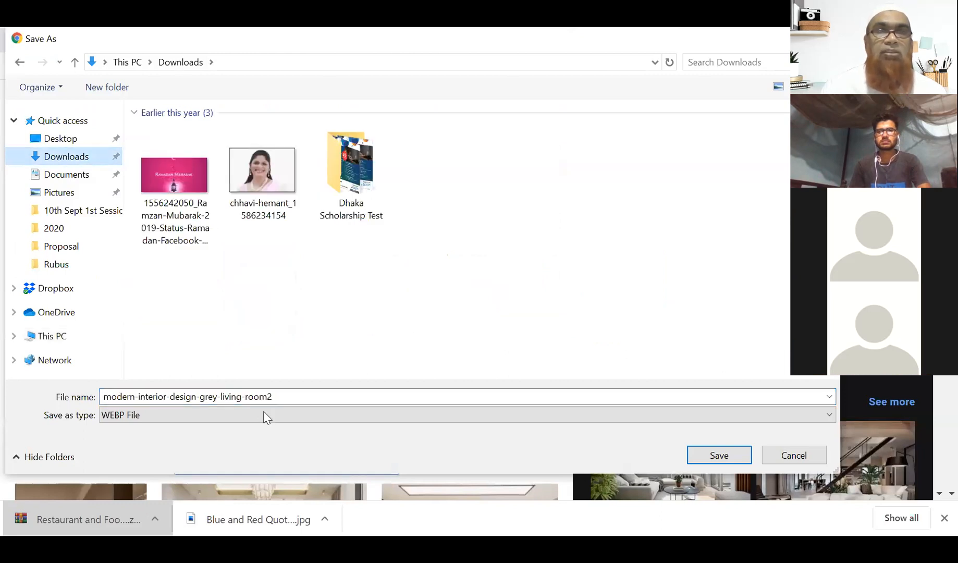
left_click(299, 397)
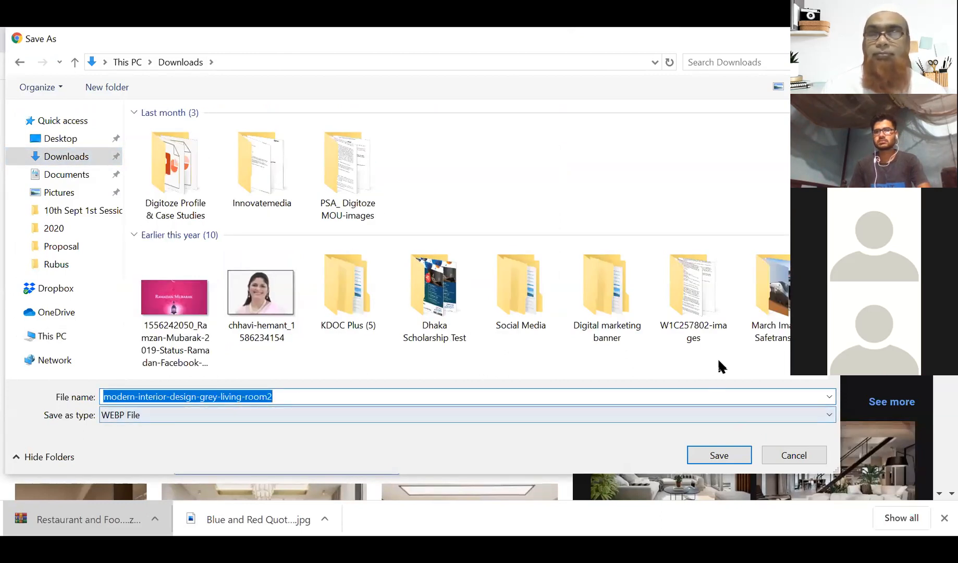
scroll(719, 363, "down", 2)
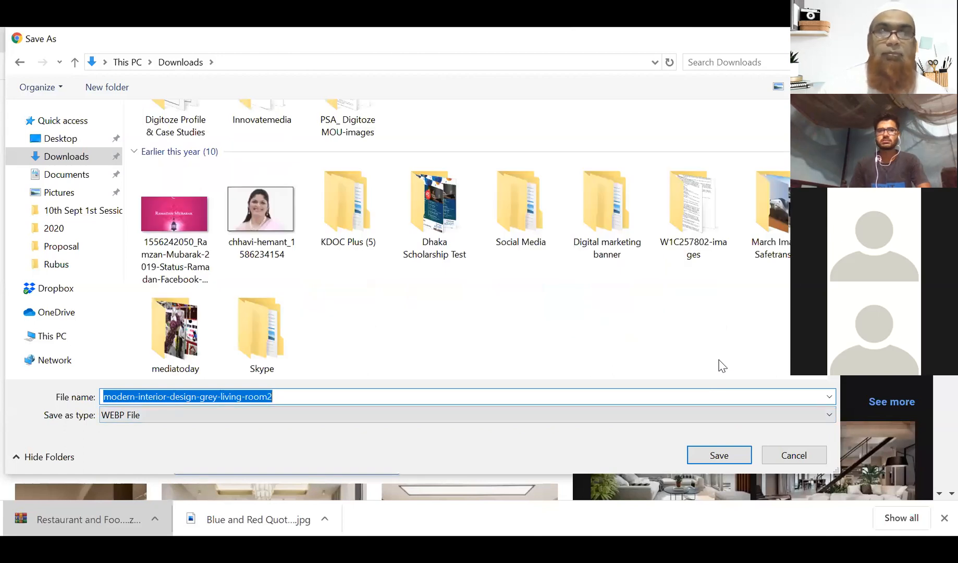
key("Return")
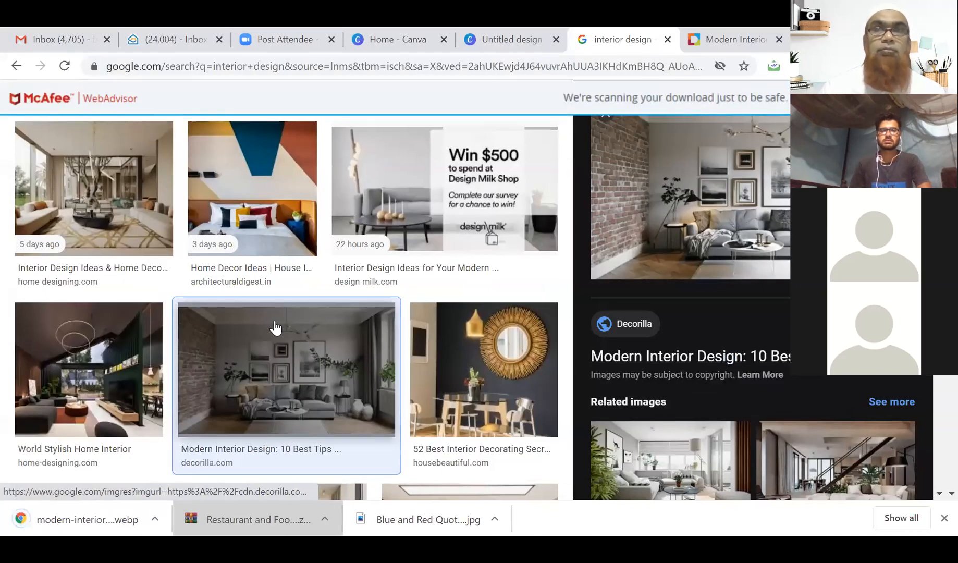
Save the Decorilla living room photo to Downloads as a .jpg, then return to Canva.
left_click(724, 38)
scroll(500, 297, "down", 4)
right_click(514, 281)
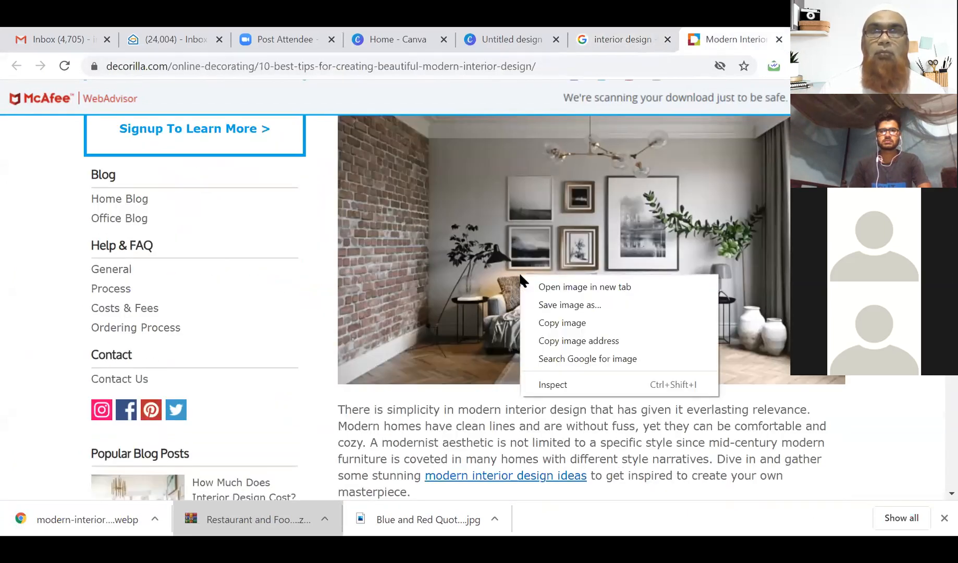
left_click(555, 302)
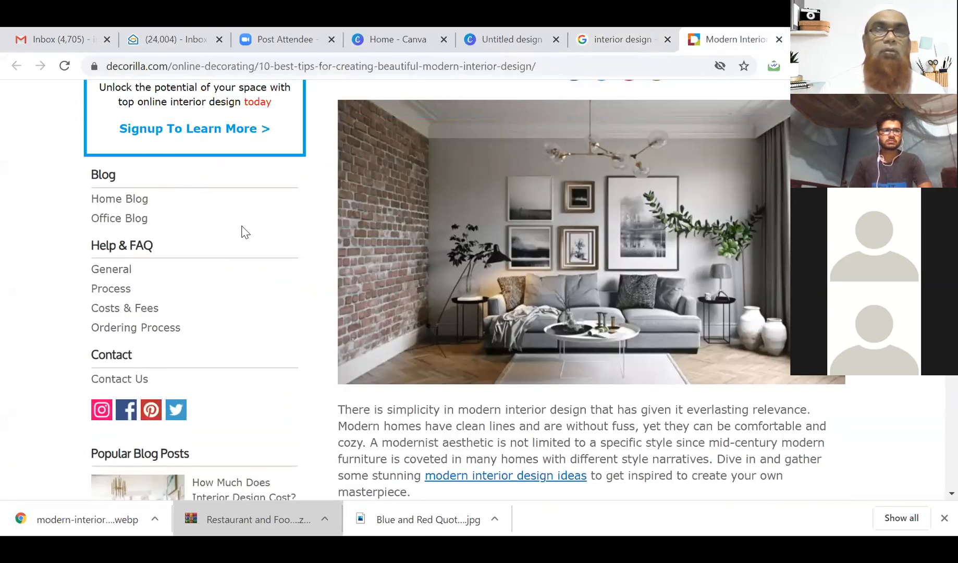
left_click(62, 159)
scroll(271, 232, "down", 1)
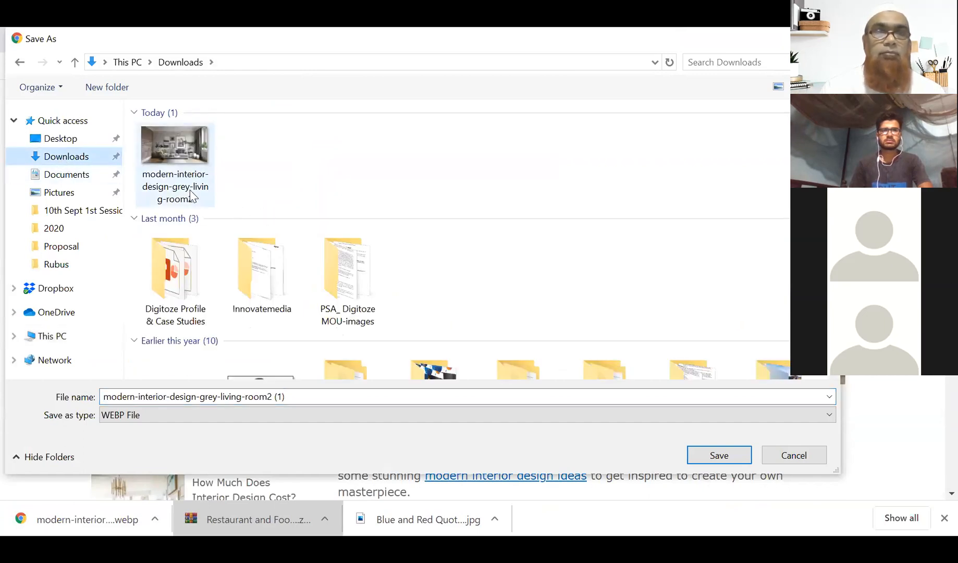
left_click(431, 417)
left_click(382, 443)
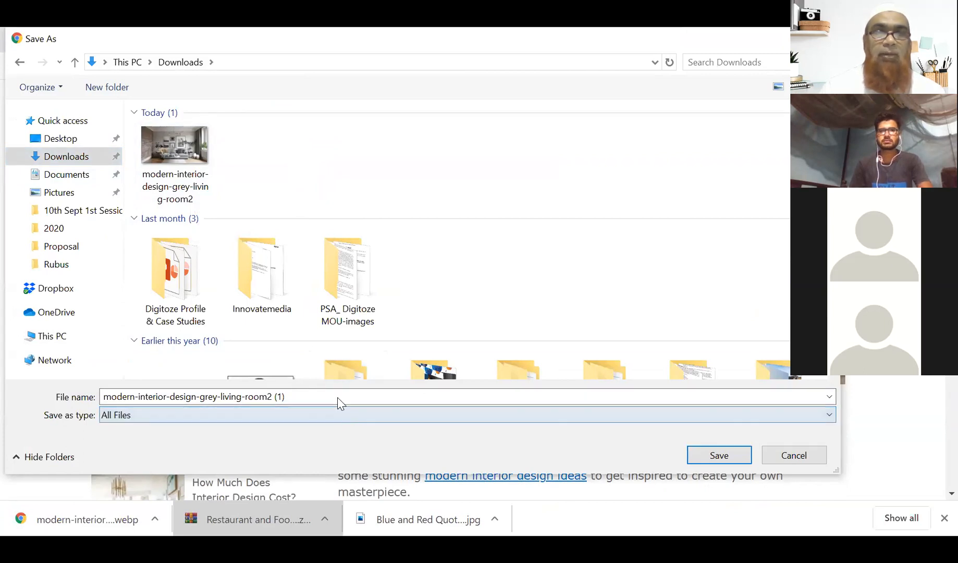
left_click(363, 393)
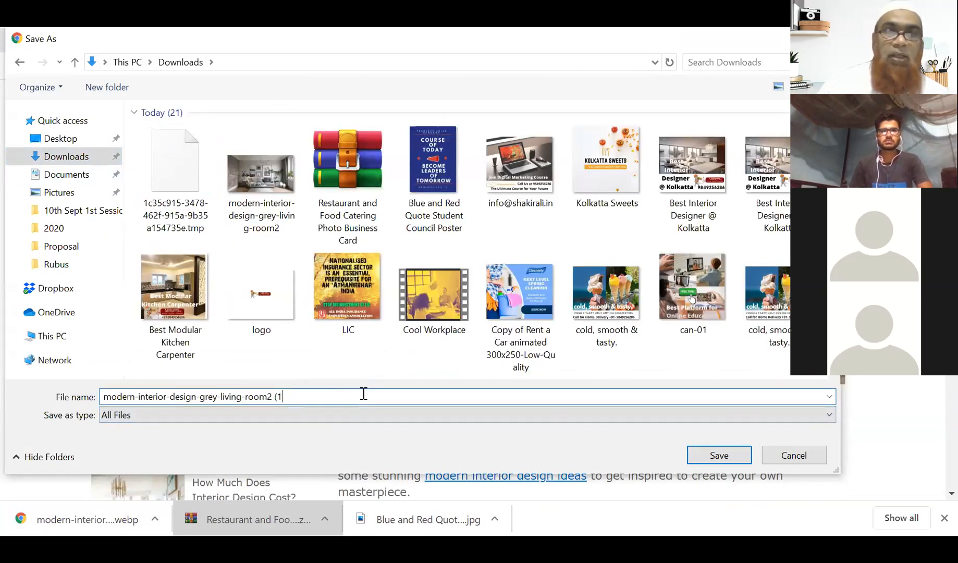
type(".jpg")
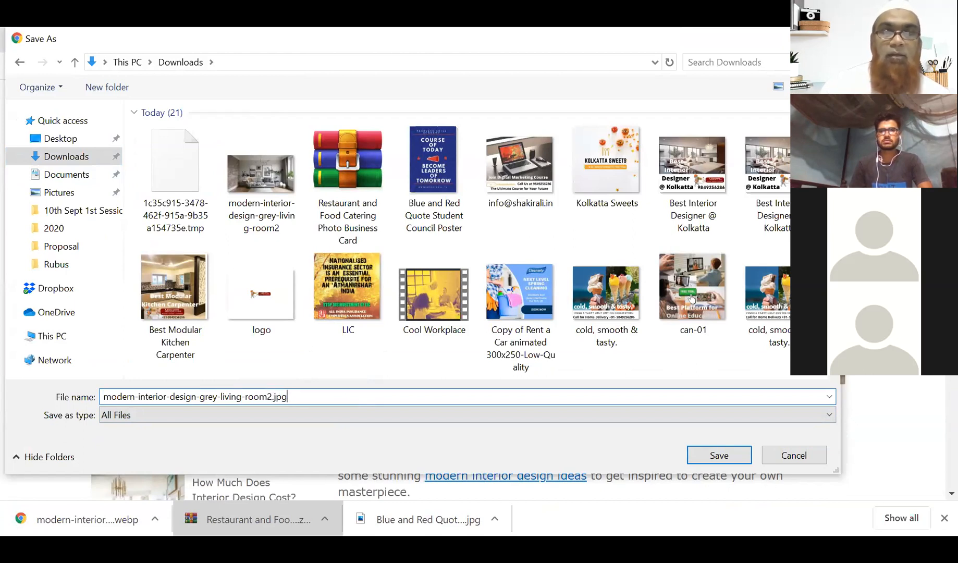
key("Return")
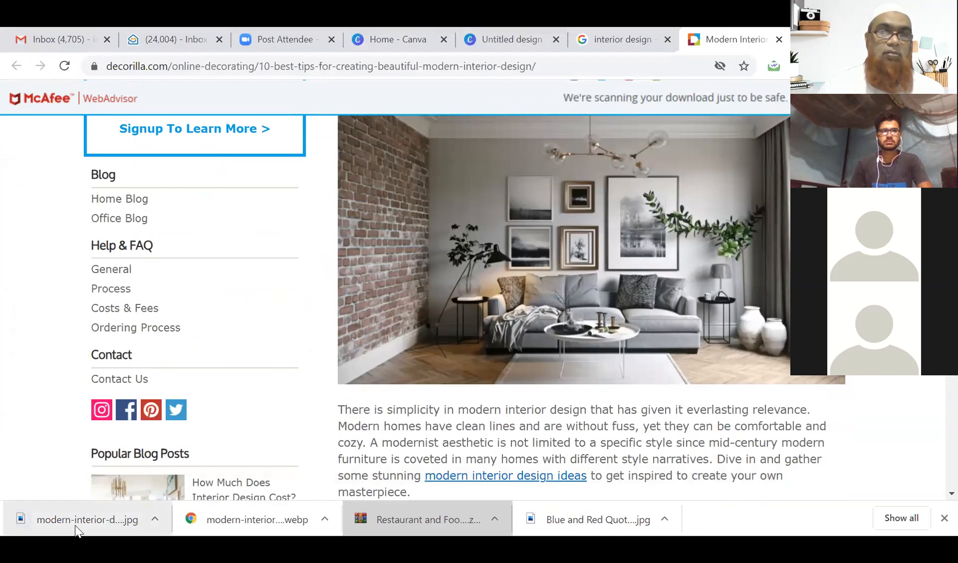
left_click(77, 521)
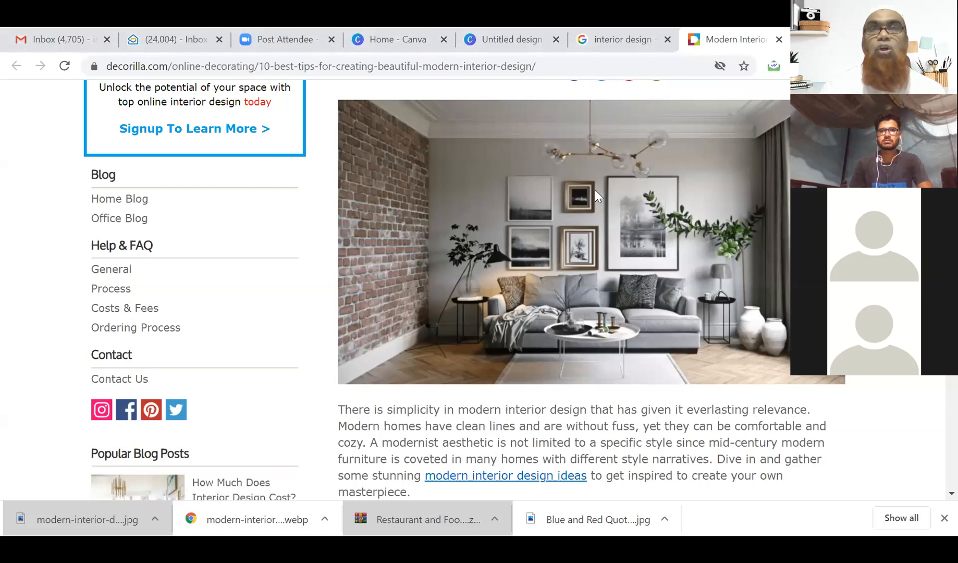
left_click(516, 46)
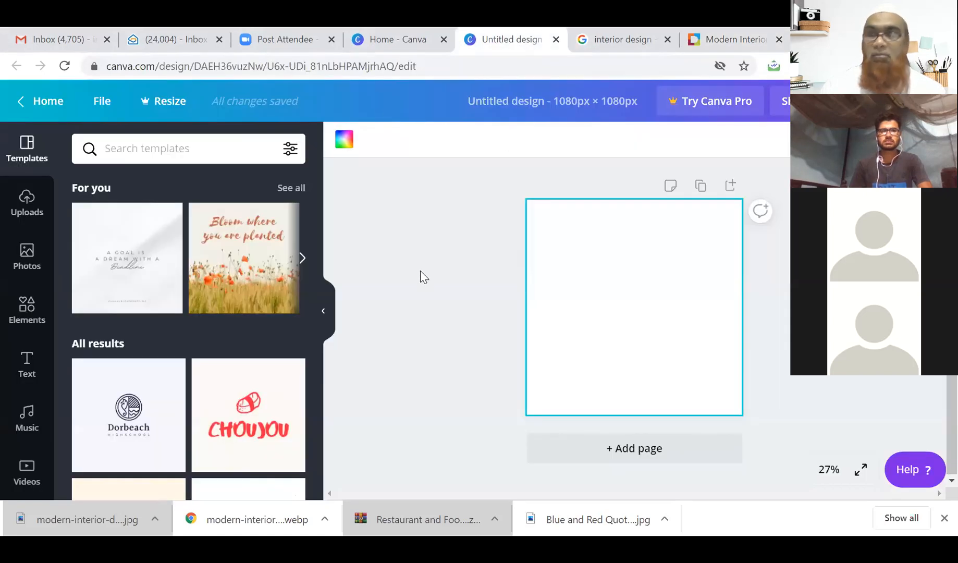
Upload the living room JPG from Downloads via Uploads and dismiss the resulting upload error.
left_click(29, 206)
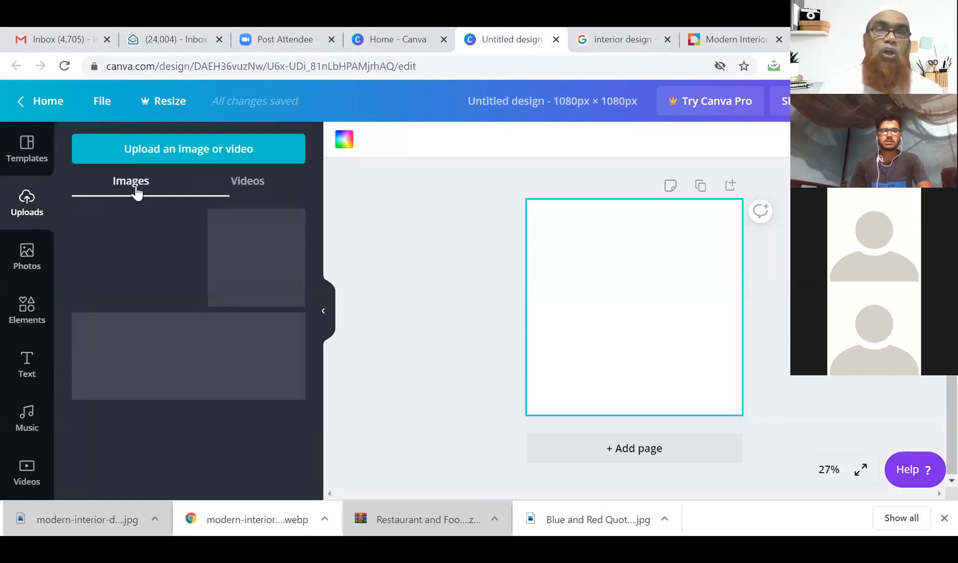
left_click(154, 151)
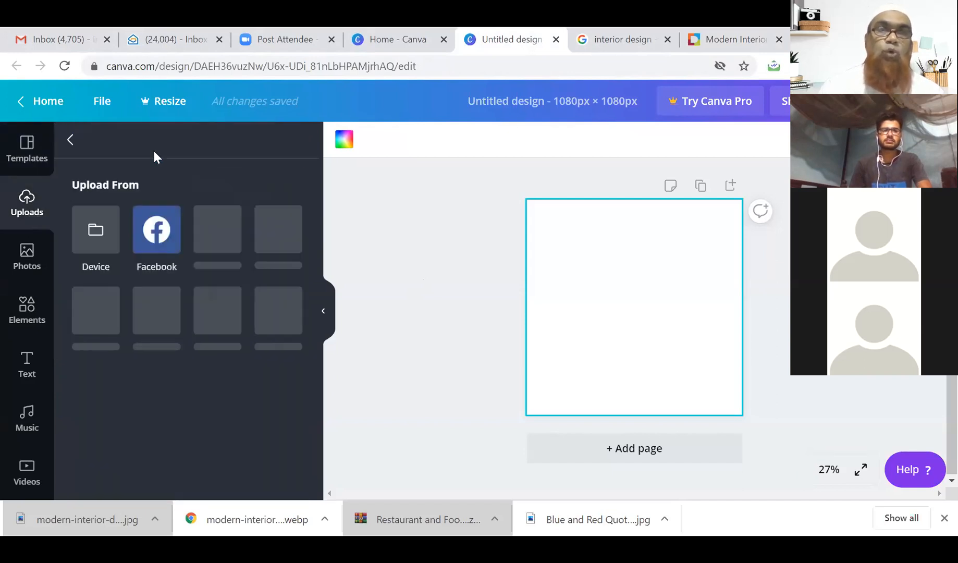
left_click(99, 232)
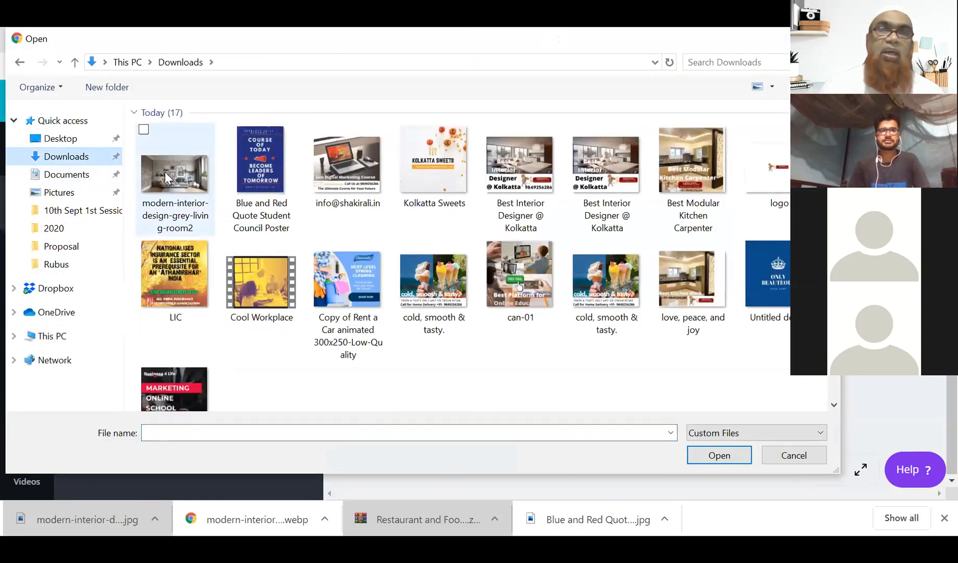
left_click(165, 171)
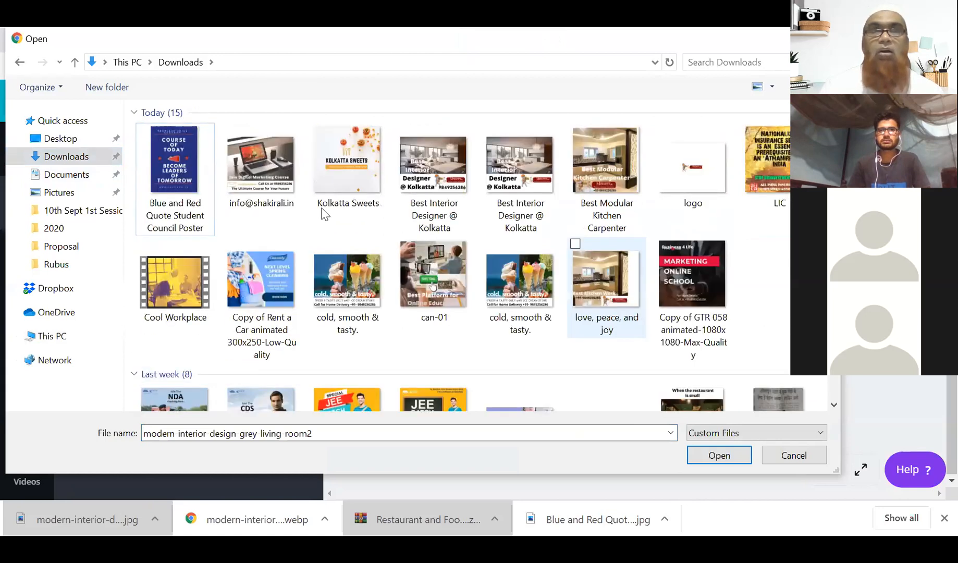
left_click(170, 197)
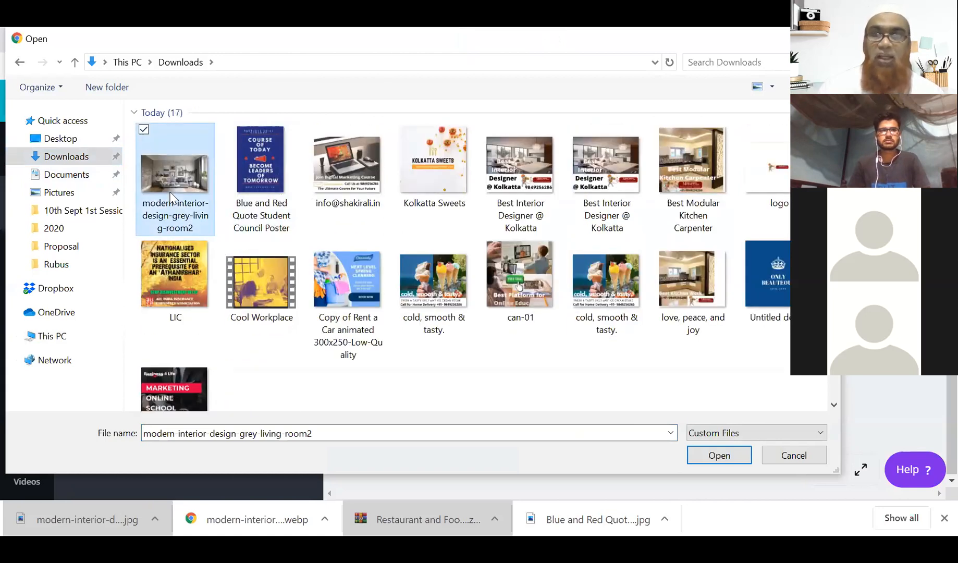
double_click(171, 197)
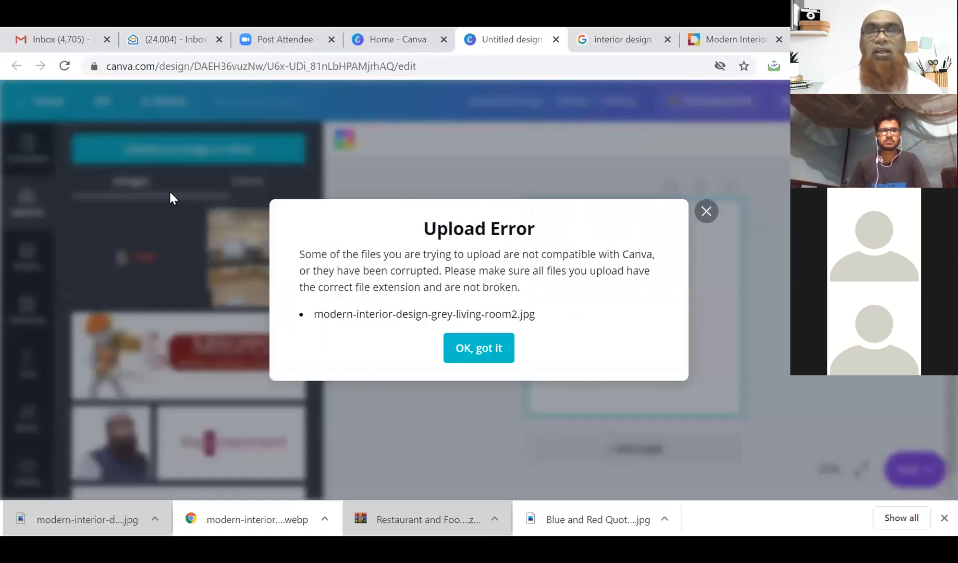
left_click(496, 353)
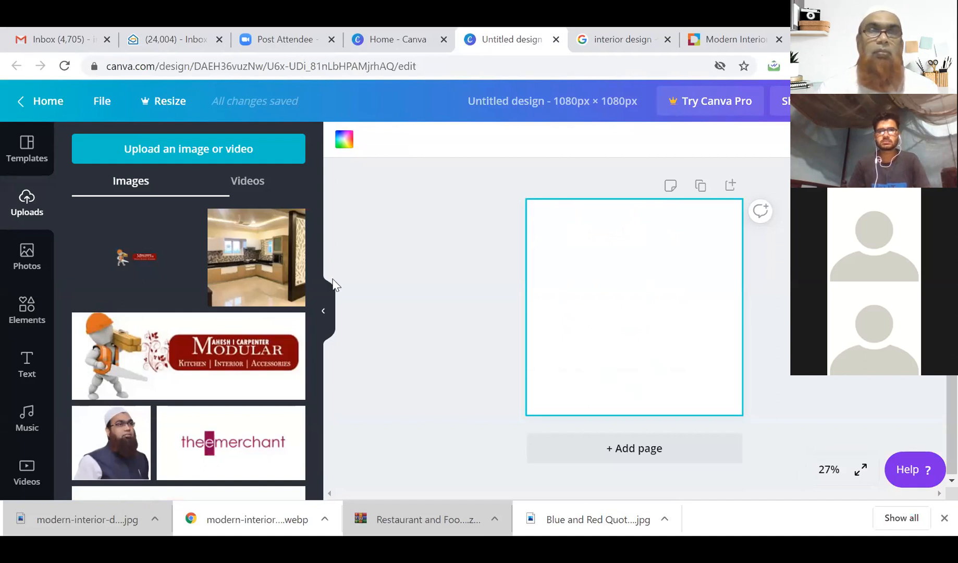
Retry uploading the living room JPG and dismiss the incompatible-file error again.
left_click(145, 150)
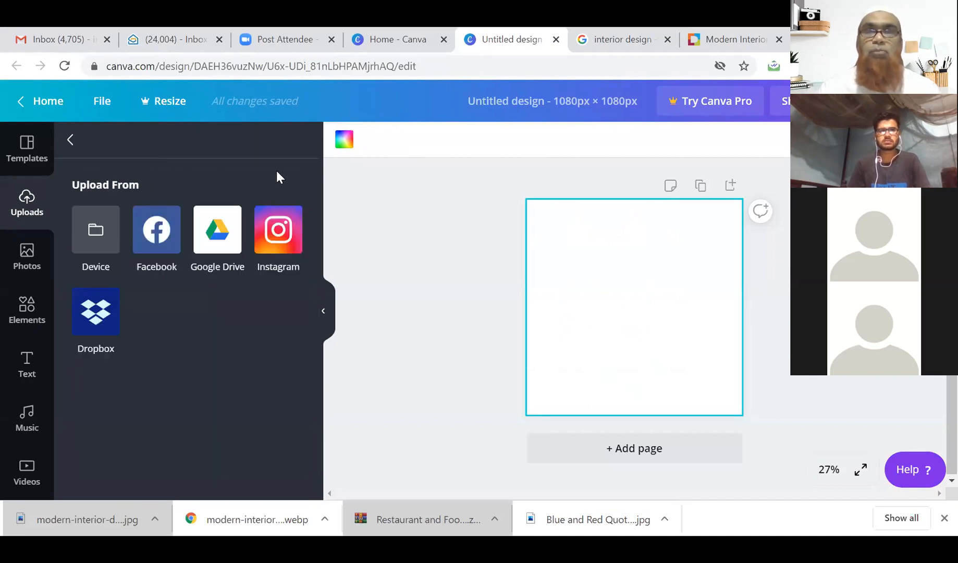
left_click(107, 242)
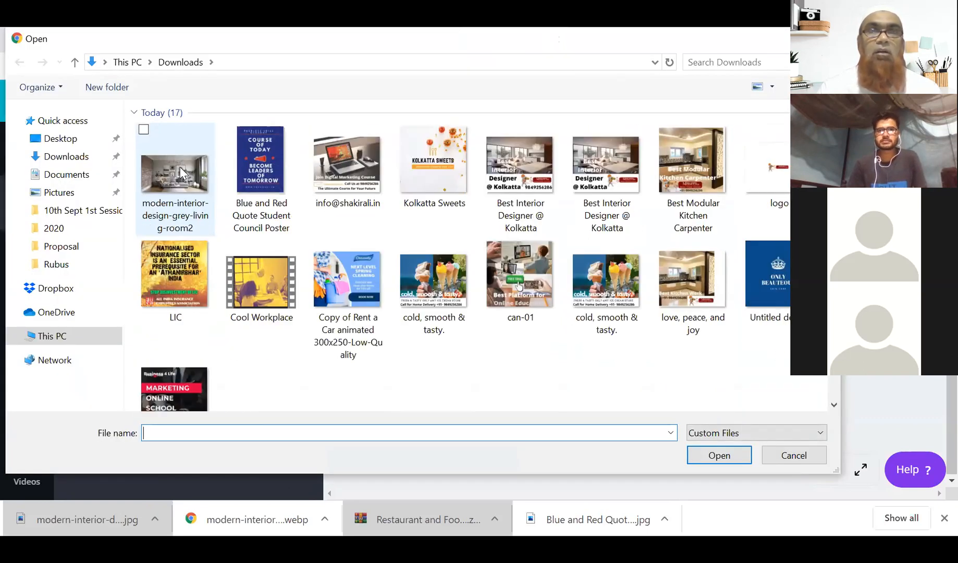
left_click(175, 171)
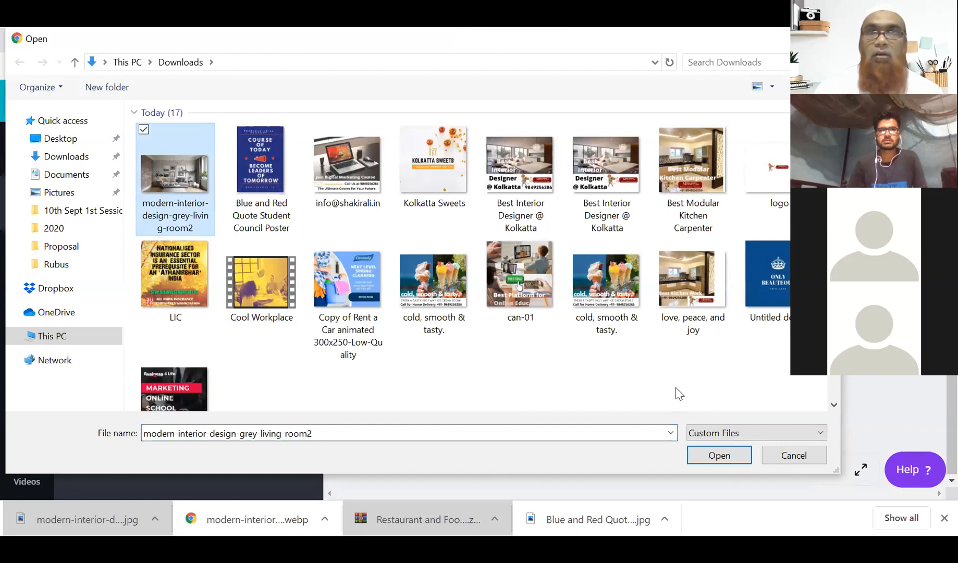
key("Return")
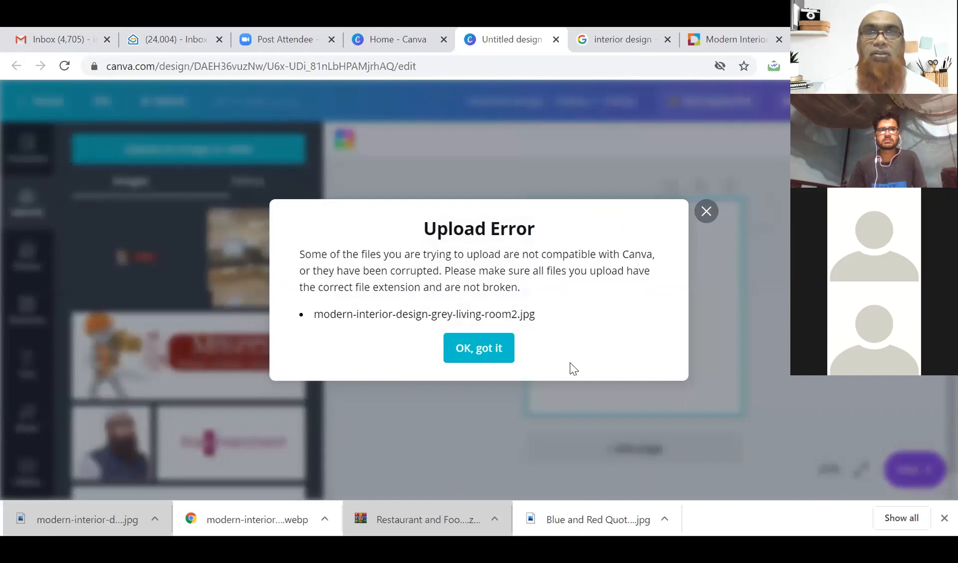
left_click(707, 211)
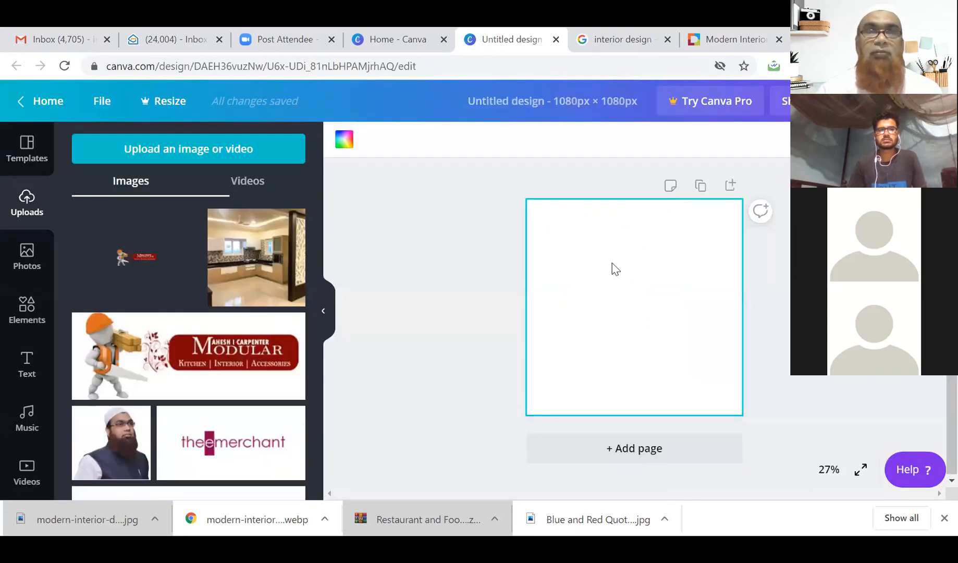
Place the kitchen photo on the blank page, then browse Downloads for an image to upload.
left_click(262, 274)
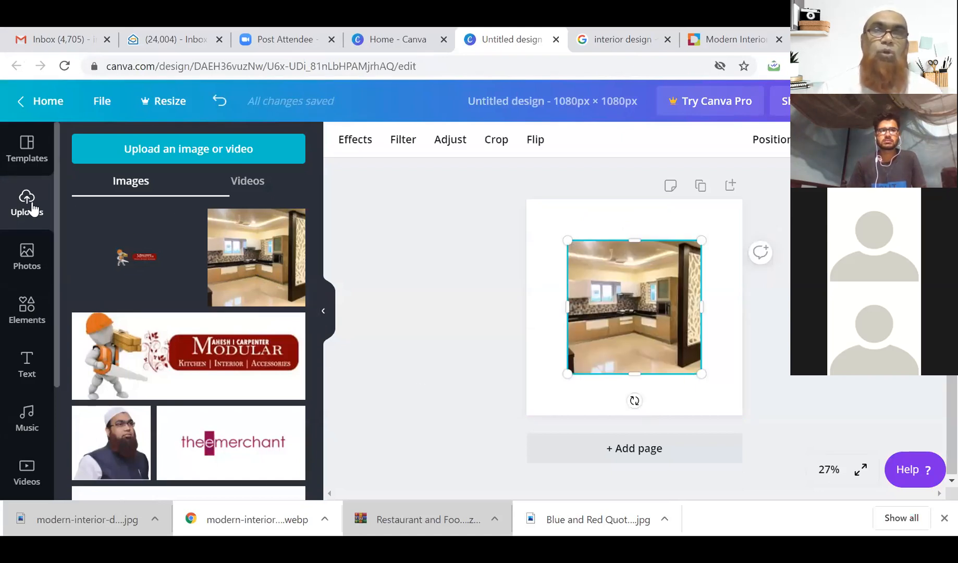
left_click(112, 150)
left_click(96, 229)
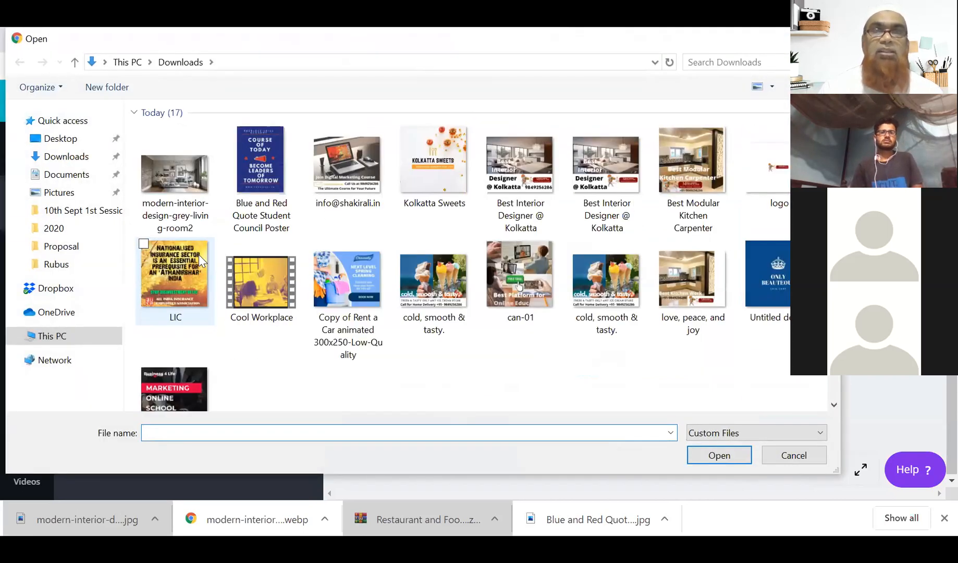
scroll(336, 271, "down", 5)
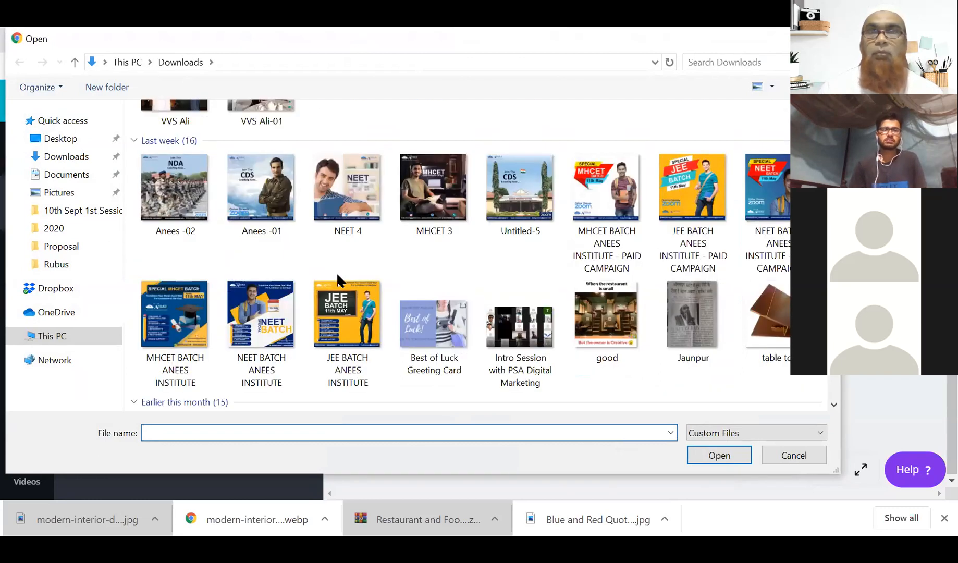
scroll(336, 271, "down", 10)
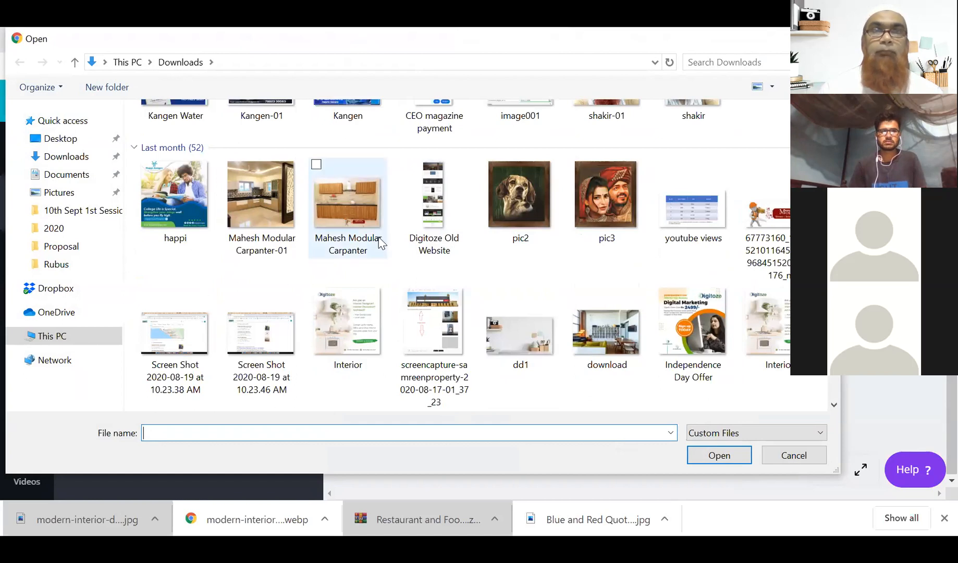
scroll(446, 174, "down", 6)
scroll(447, 178, "up", 2)
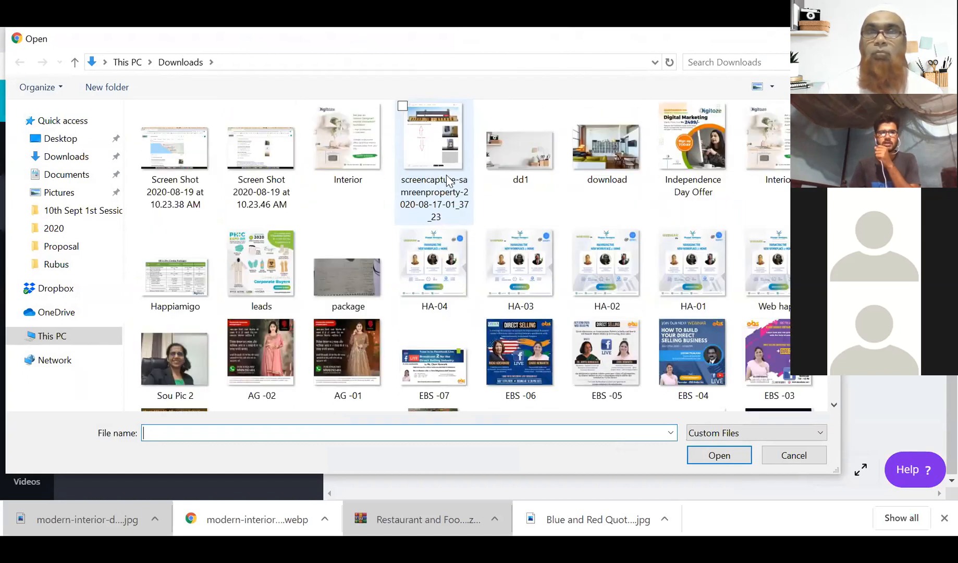
scroll(447, 179, "up", 2)
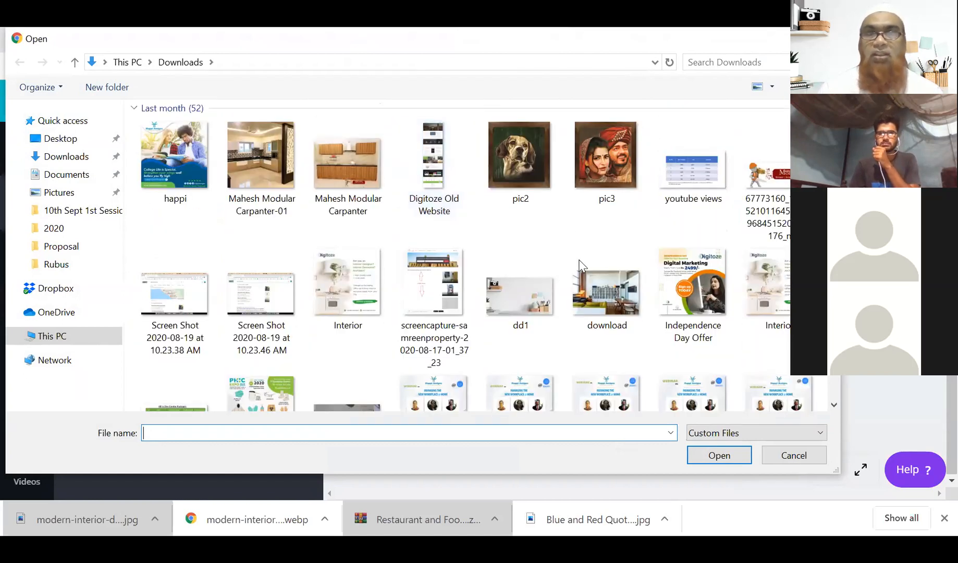
left_click(608, 298)
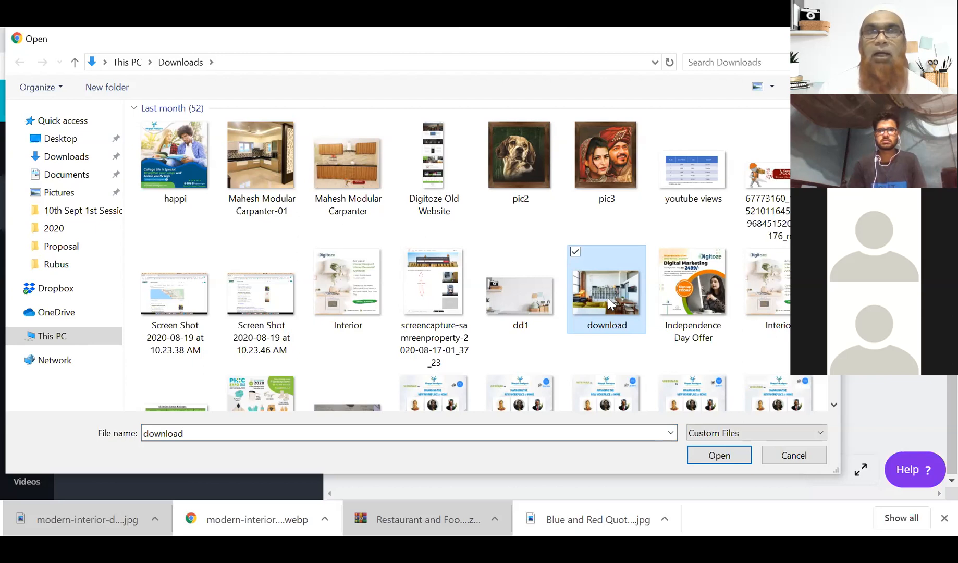
Select the restaurant image 'good' in Downloads and upload it.
scroll(608, 298, "down", 4)
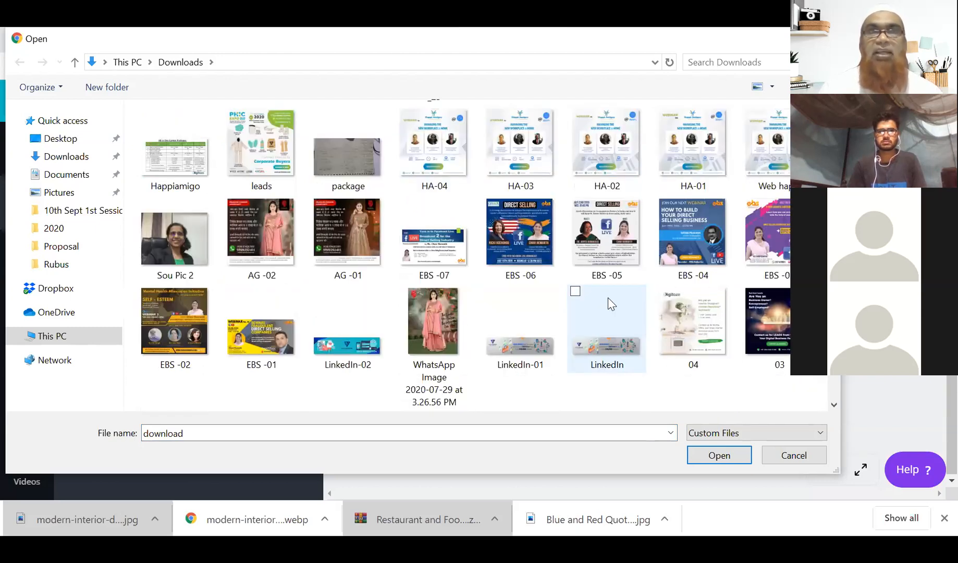
scroll(611, 304, "down", 2)
scroll(611, 304, "down", 2)
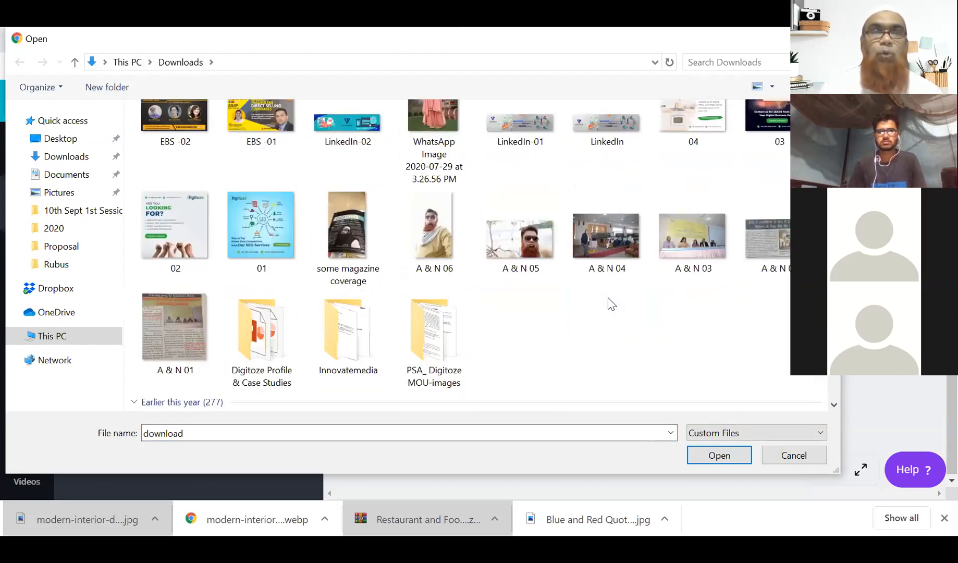
scroll(367, 247, "up", 4)
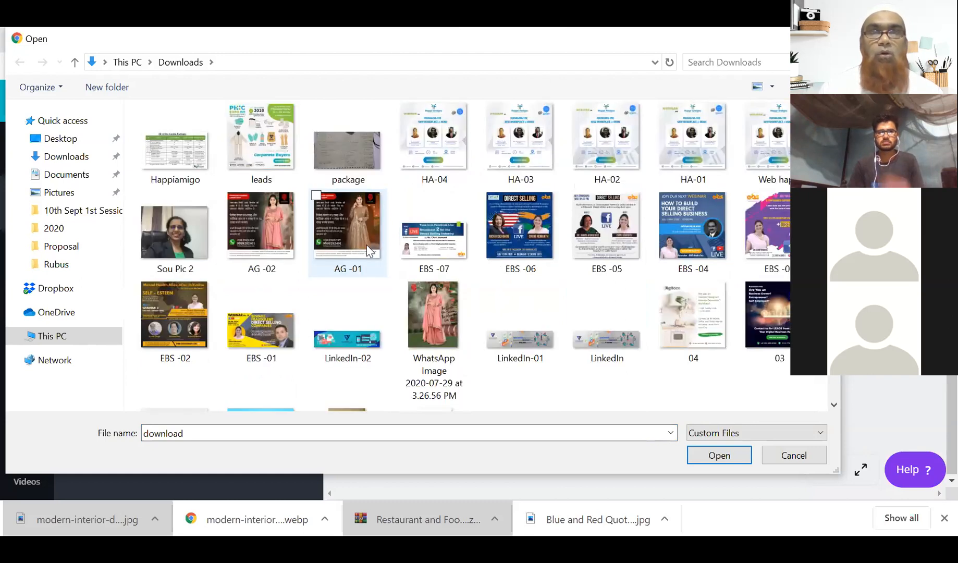
scroll(380, 237, "up", 5)
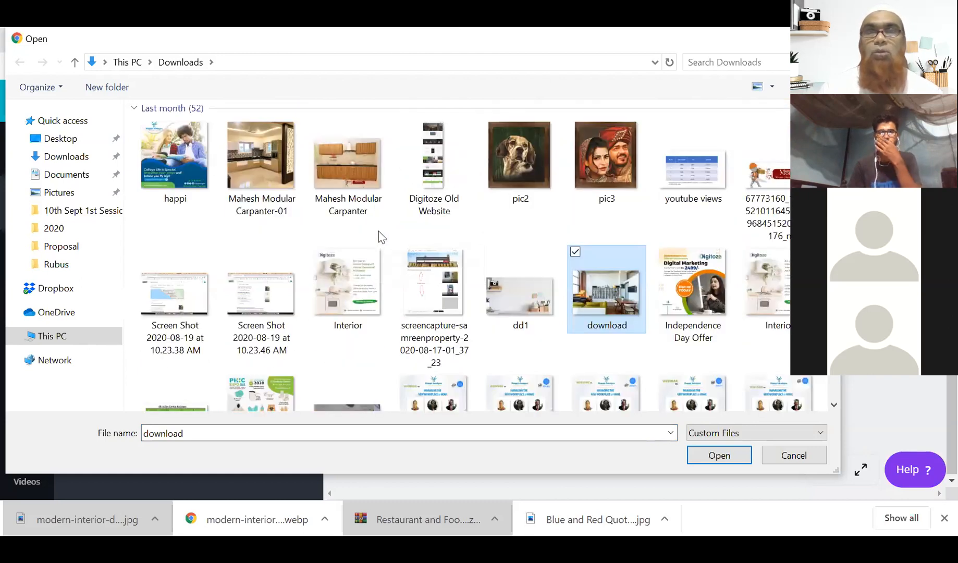
scroll(380, 237, "up", 5)
scroll(381, 237, "up", 5)
scroll(380, 238, "up", 5)
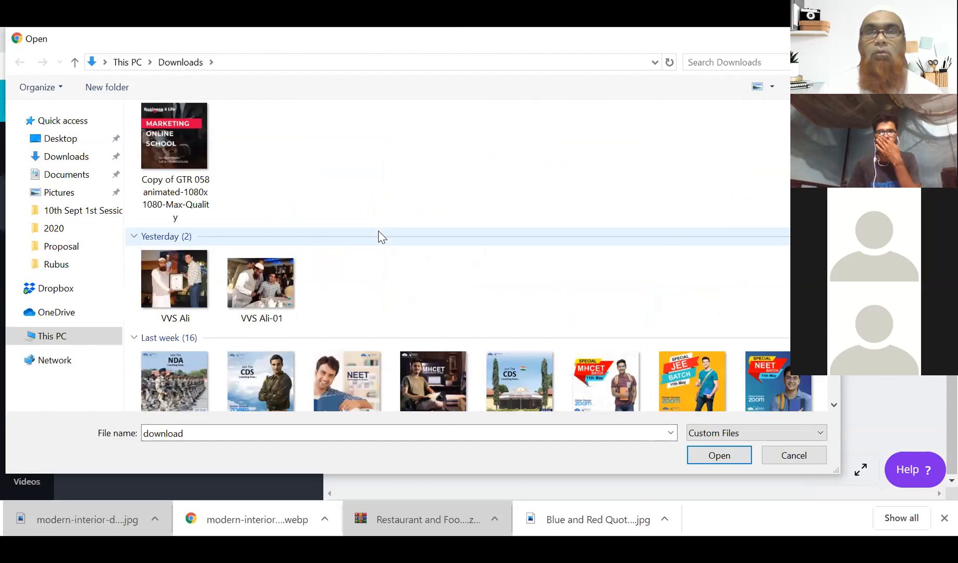
scroll(380, 238, "down", 10)
scroll(381, 237, "up", 4)
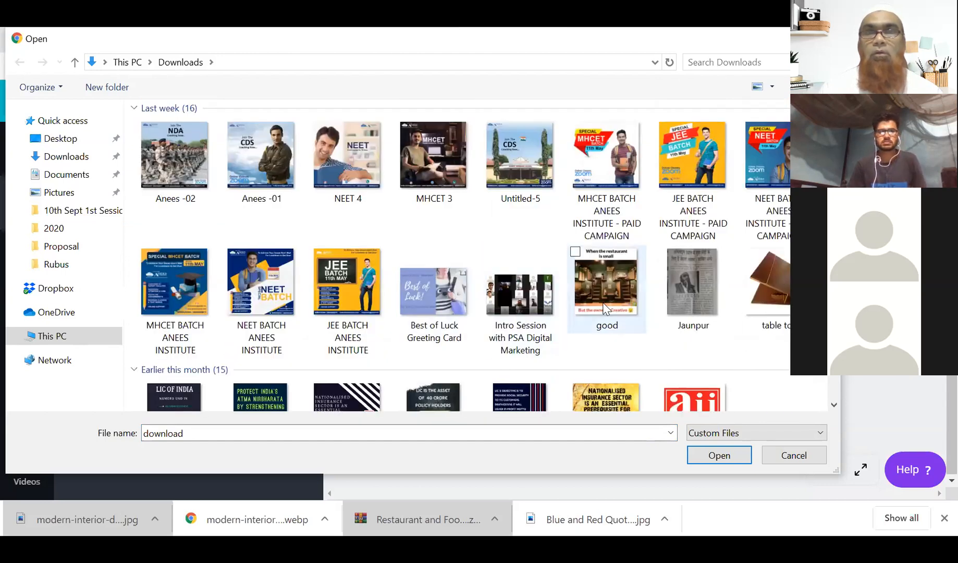
left_click(607, 285)
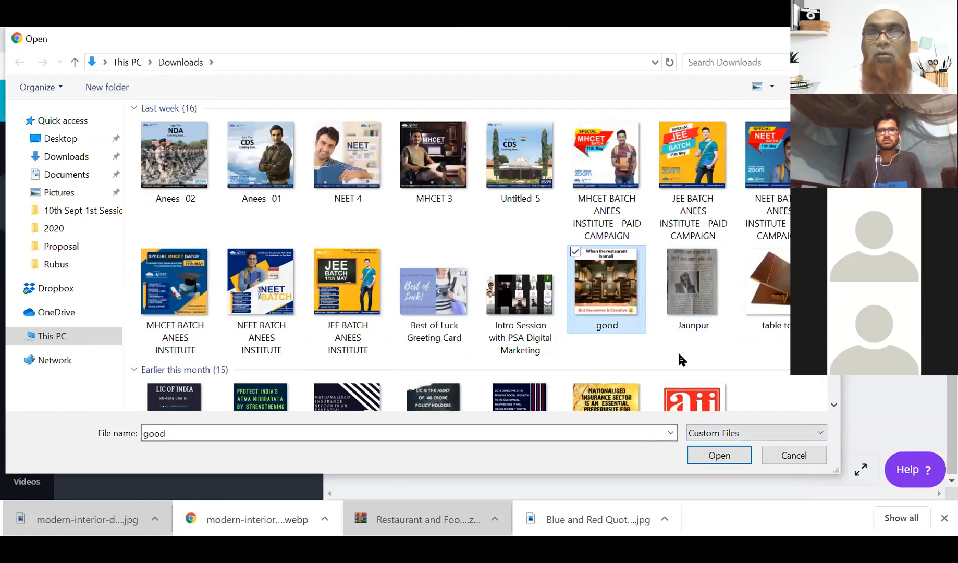
key("Return")
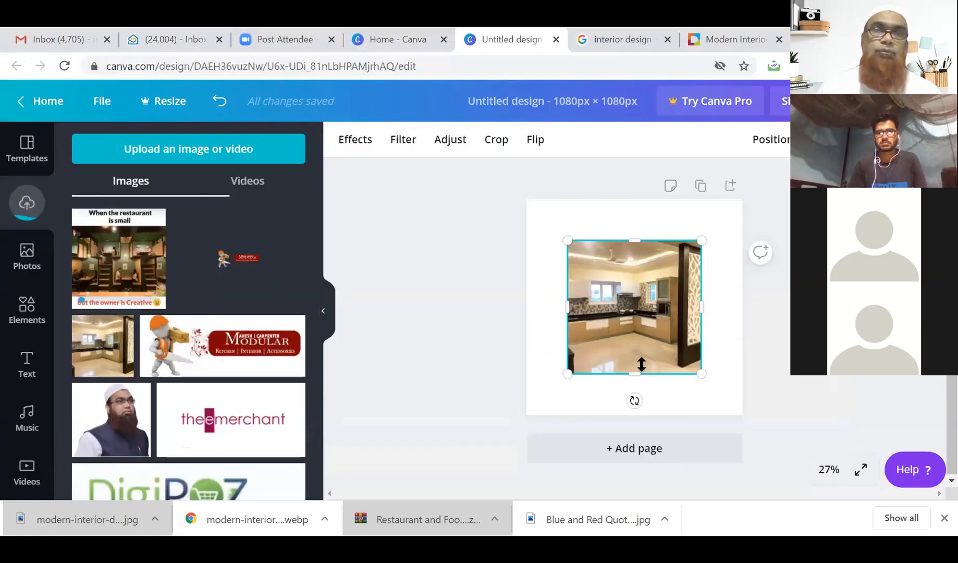
Add the 'good' restaurant image and resize it to cover nearly the whole square page.
left_click(133, 265)
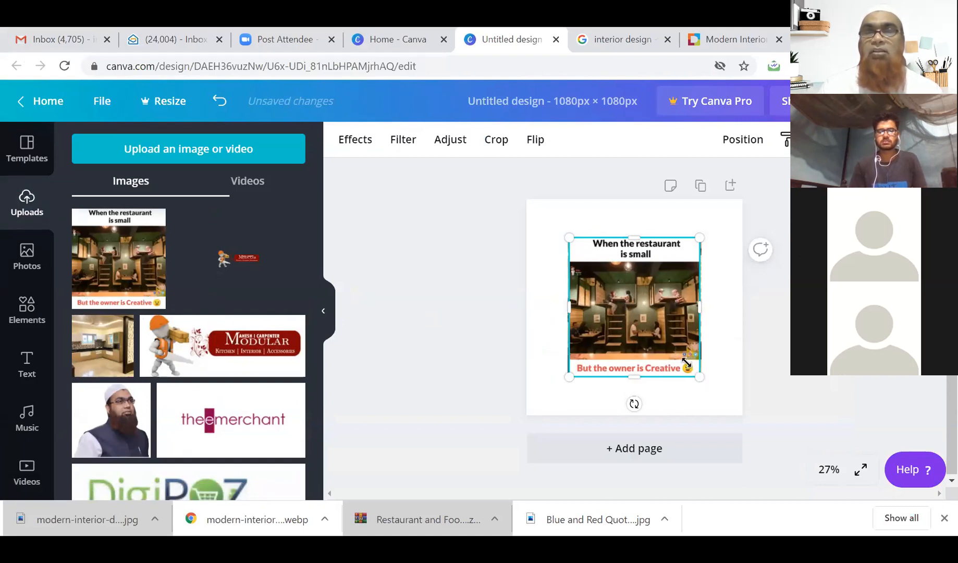
mouse_move(642, 336)
left_mouse_down()
mouse_move(636, 300)
mouse_move(608, 301)
mouse_move(632, 298)
mouse_move(642, 336)
left_mouse_up()
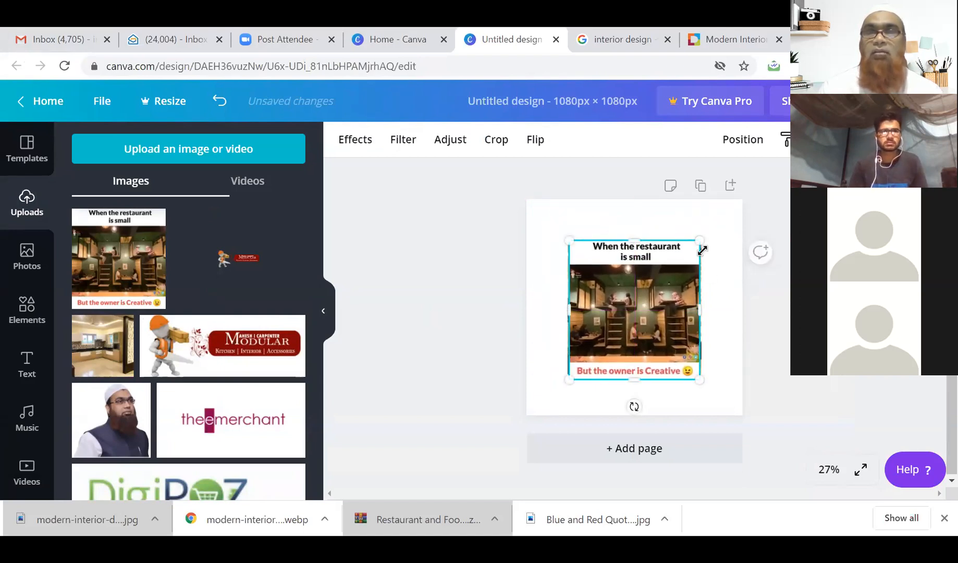
left_click_drag(700, 241, 739, 199)
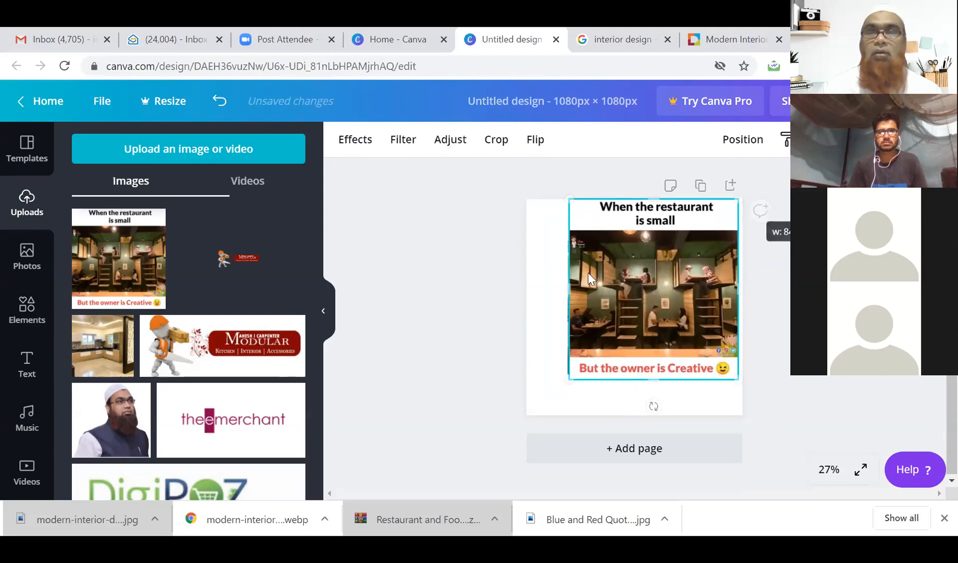
left_click_drag(569, 381, 526, 409)
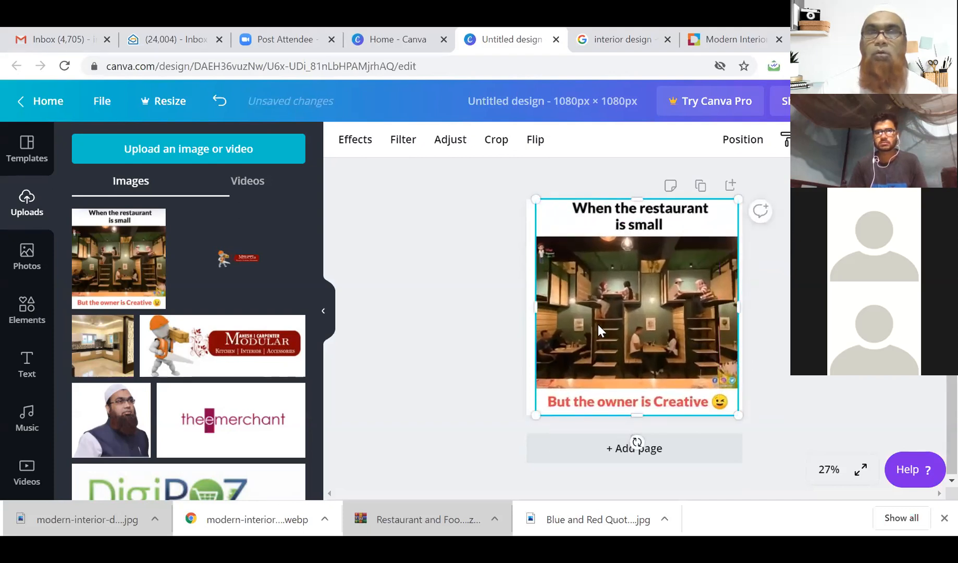
left_click_drag(598, 324, 590, 323)
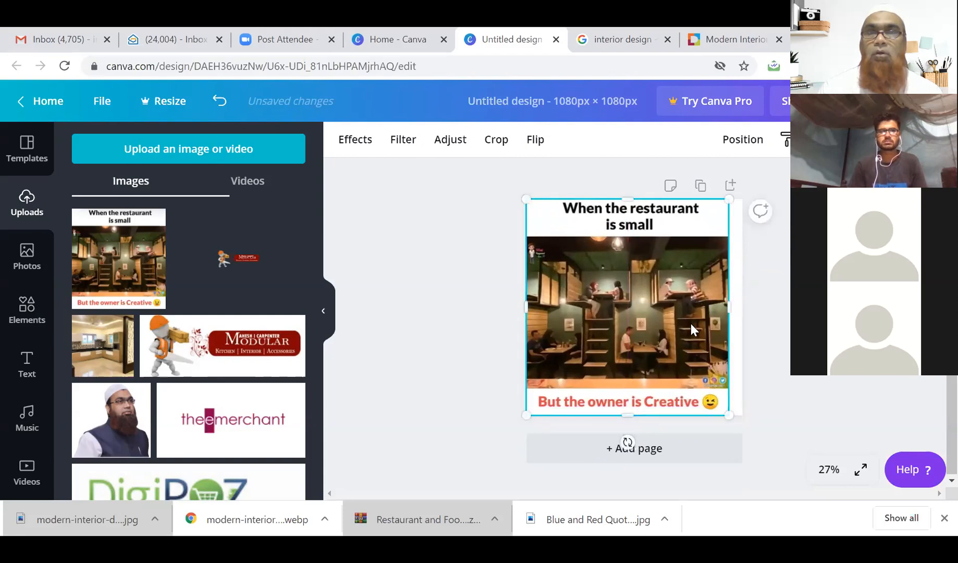
left_click_drag(725, 312, 738, 310)
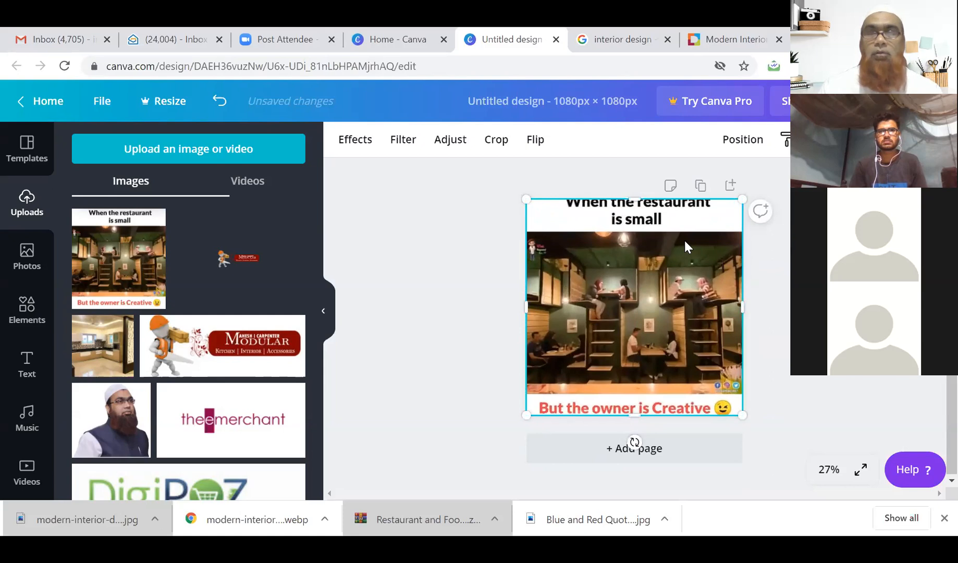
key("ctrl+z")
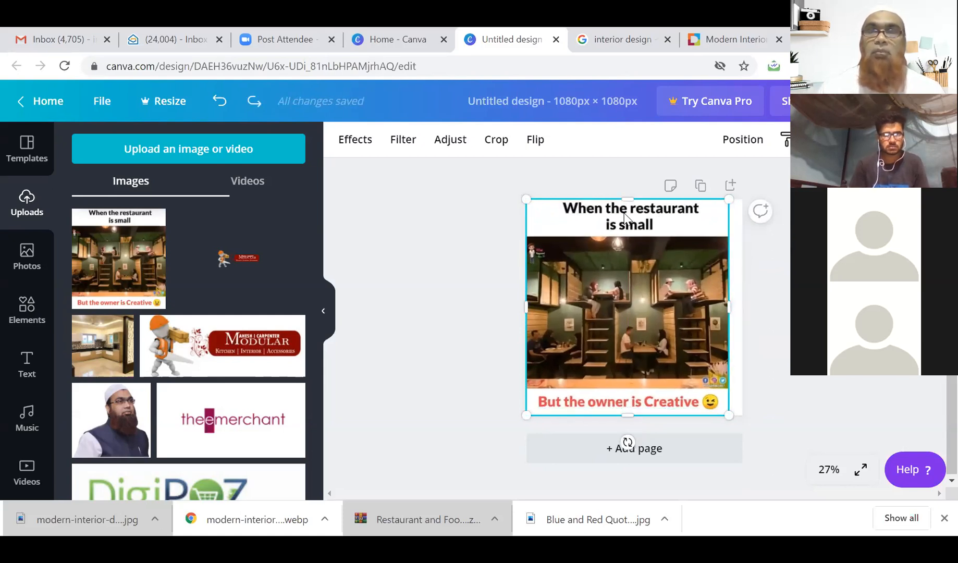
left_click_drag(660, 315, 672, 316)
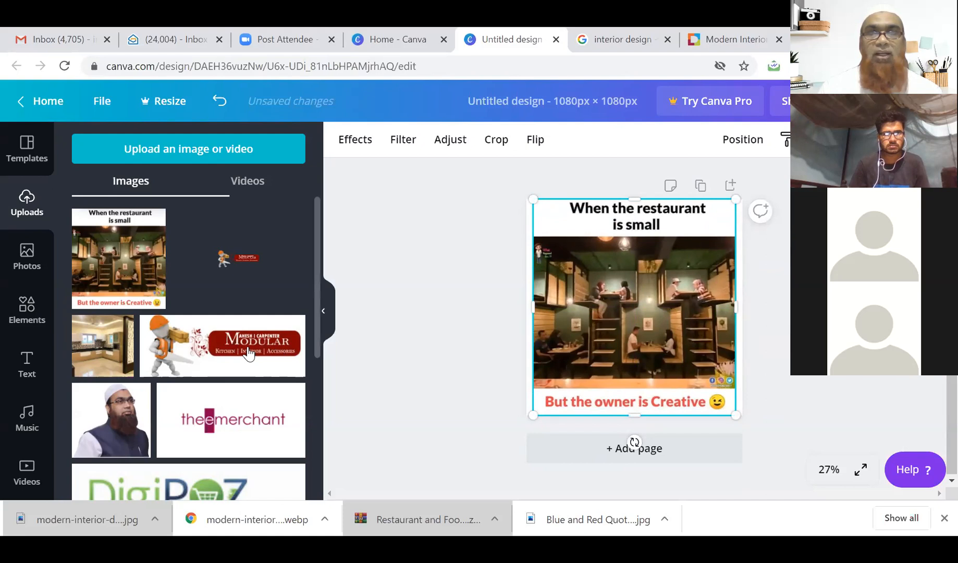
Add the Modular logo and kitchen photo, undo back to just the centred kitchen photo, and select it.
left_click(200, 353)
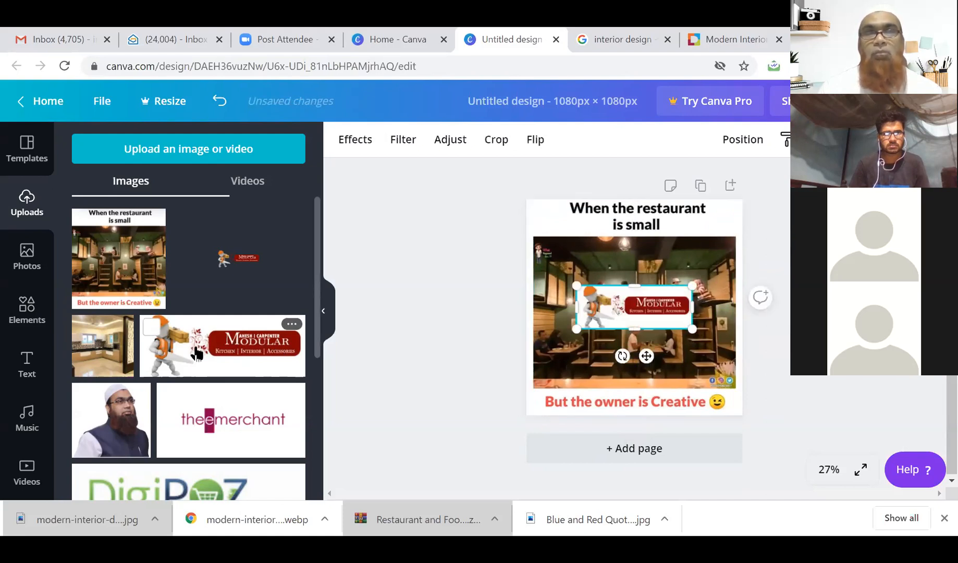
left_click(125, 354)
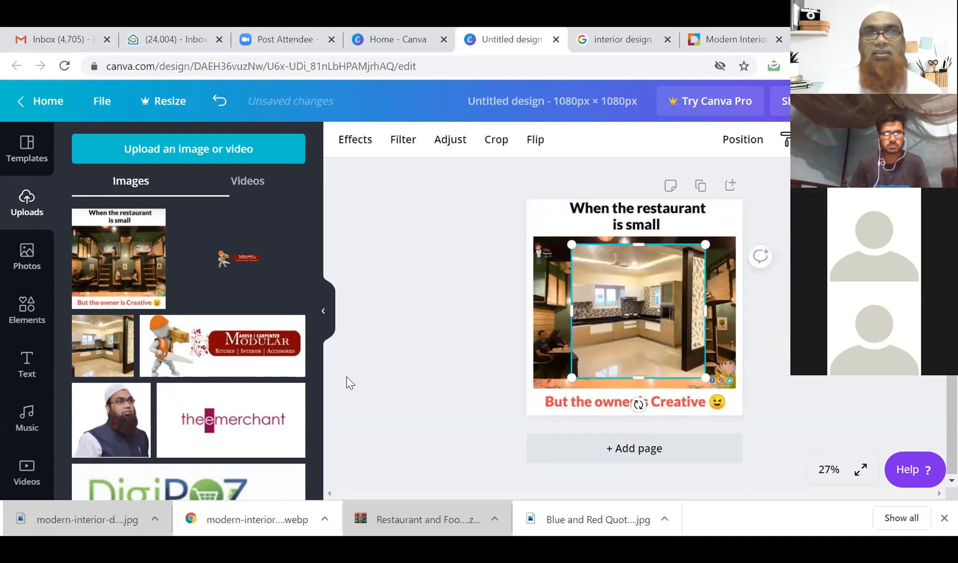
left_click(252, 362)
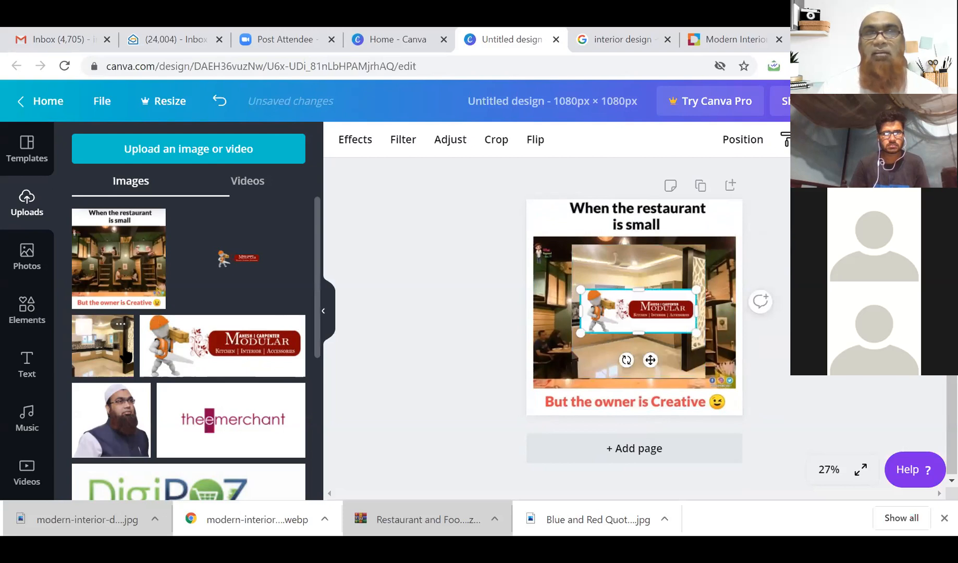
key("ctrl+z")
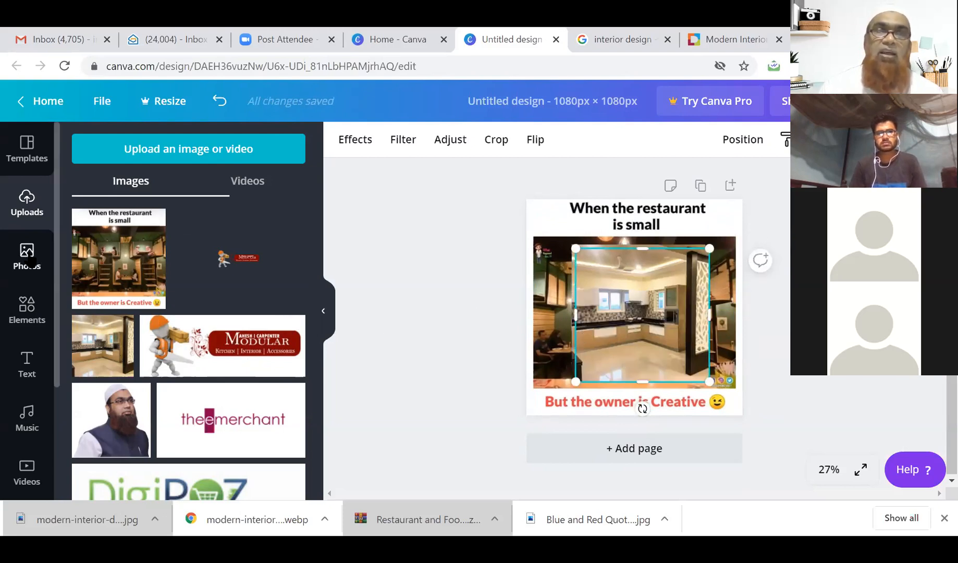
key("ctrl+y")
key("ctrl+z")
key("ctrl+z")
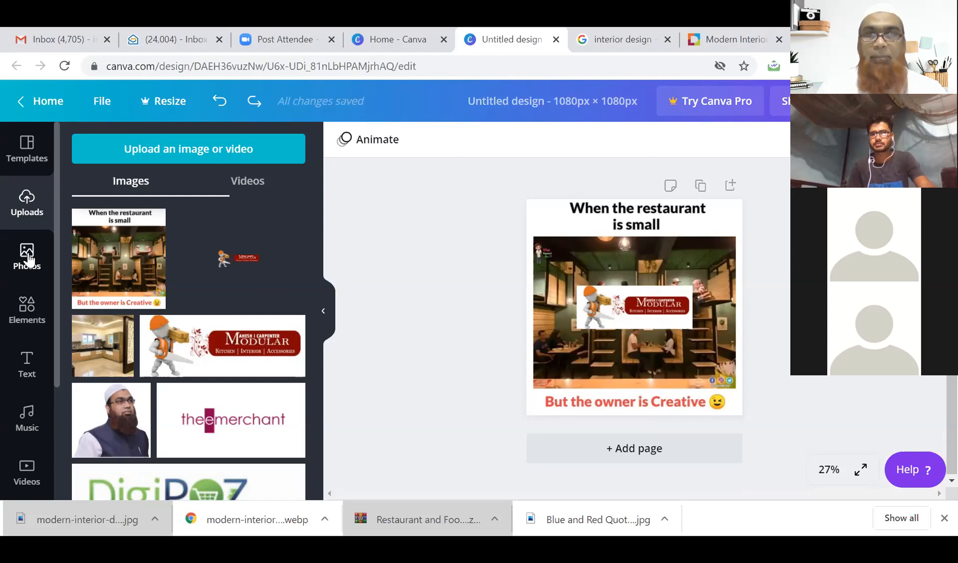
key("ctrl+z")
key("ctrl+z")
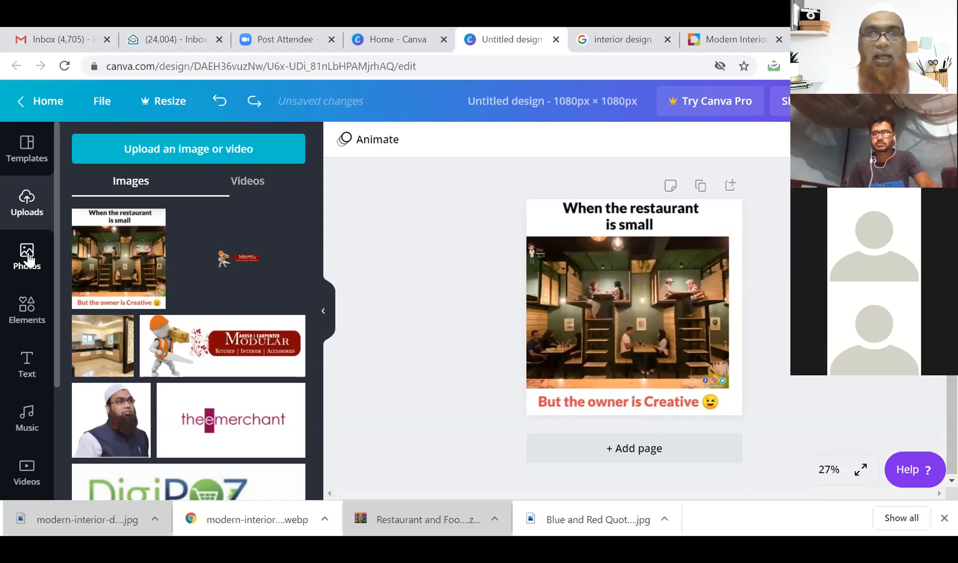
key("ctrl+z")
key("ctrl+z")
key("ctrl+z")
key("ctrl+z")
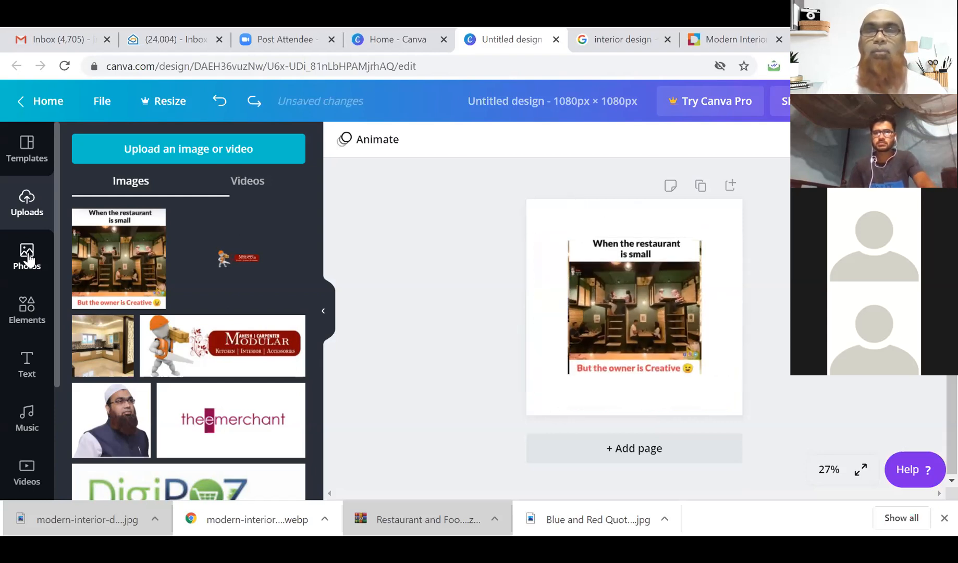
key("ctrl+z")
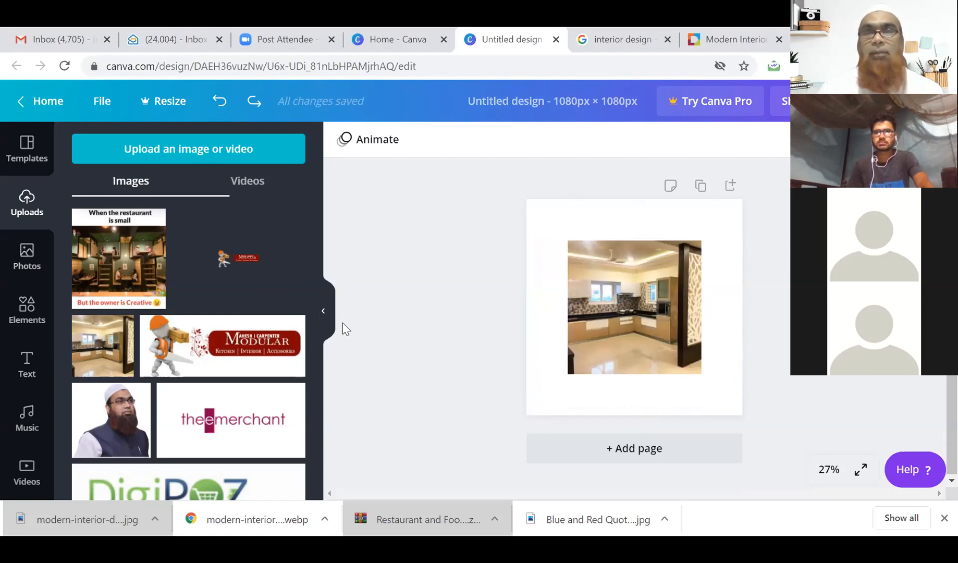
left_click(606, 314)
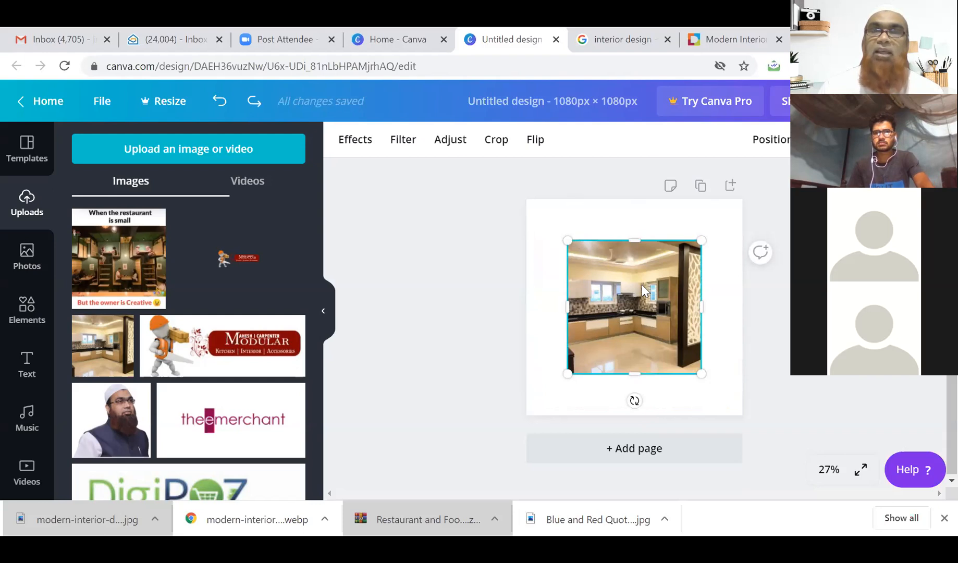
Move the kitchen photo to the top-left corner and enlarge it to 1045 × 1045.
left_click_drag(641, 284, 599, 245)
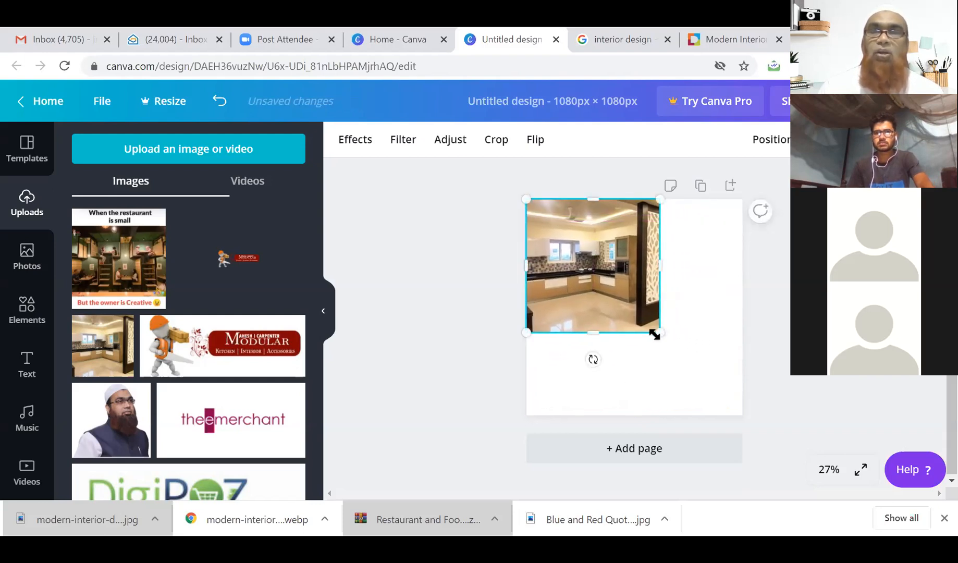
left_click_drag(657, 335, 749, 402)
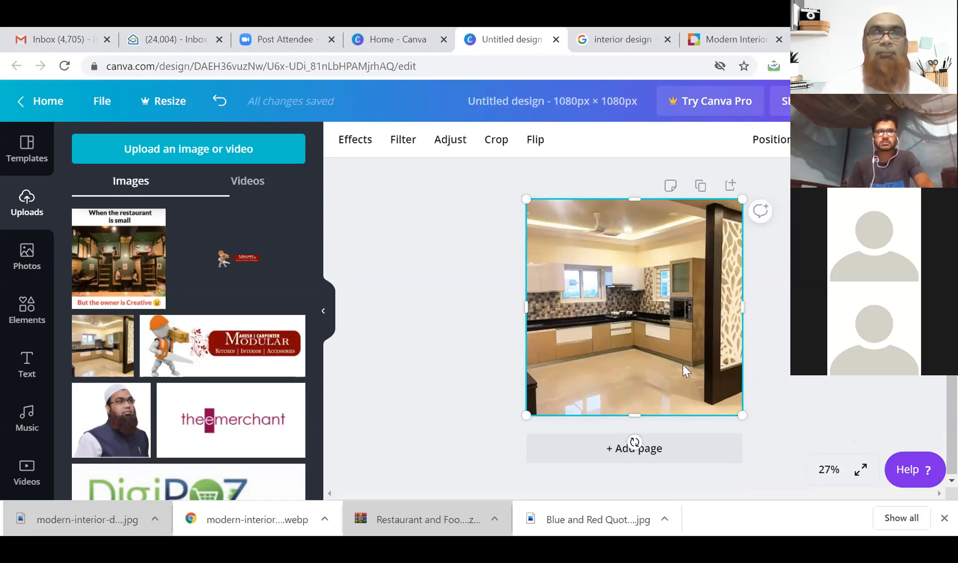
Search the stock Photos library for 'interior design'.
left_click(31, 267)
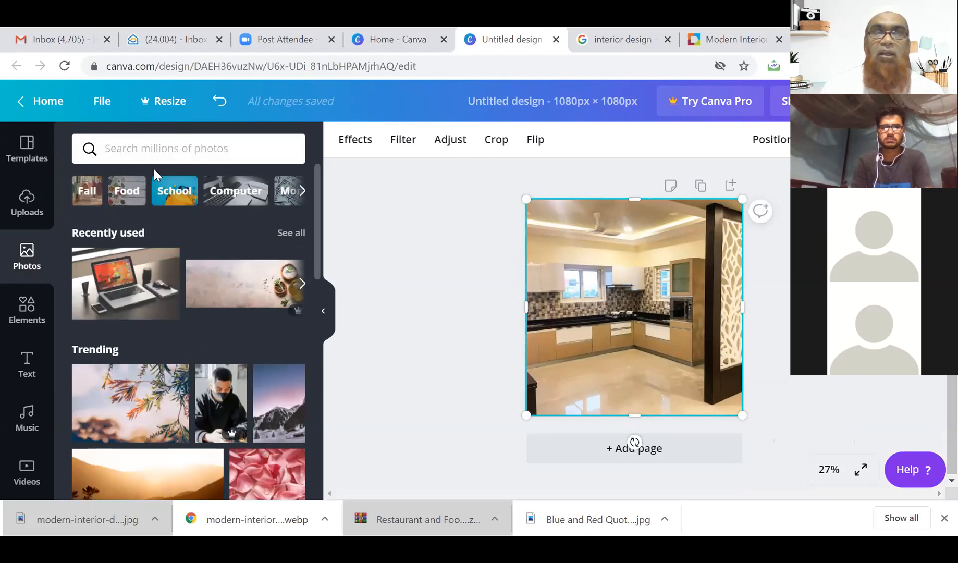
left_click(252, 152)
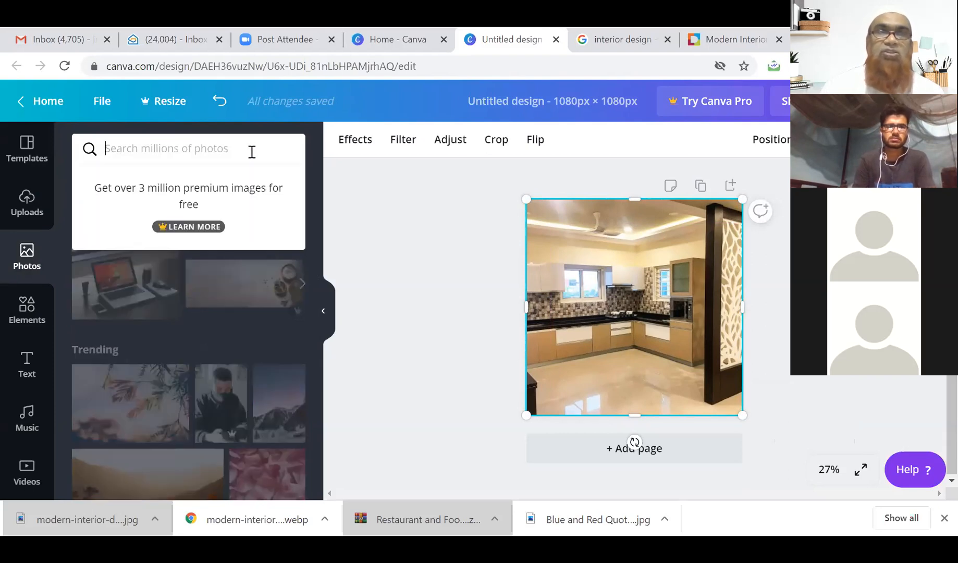
type("interior")
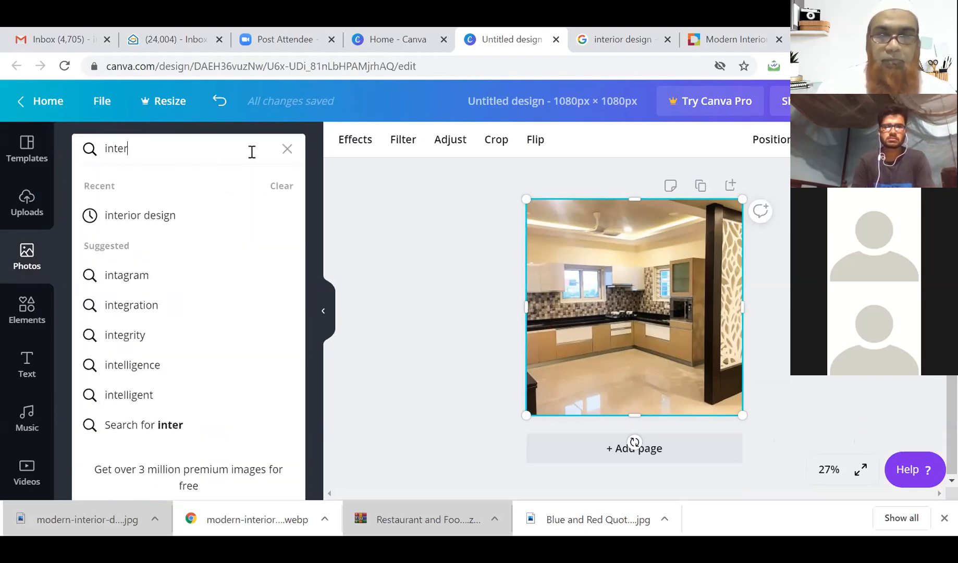
left_click(173, 214)
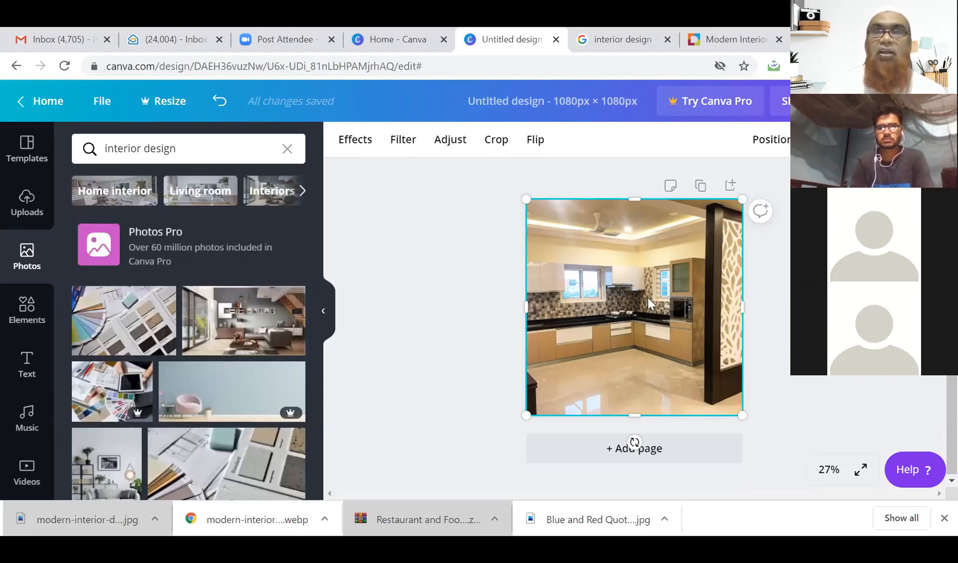
Delete the kitchen photo and place a living-room photo top-left, sized to 745 × 420.
key("Delete")
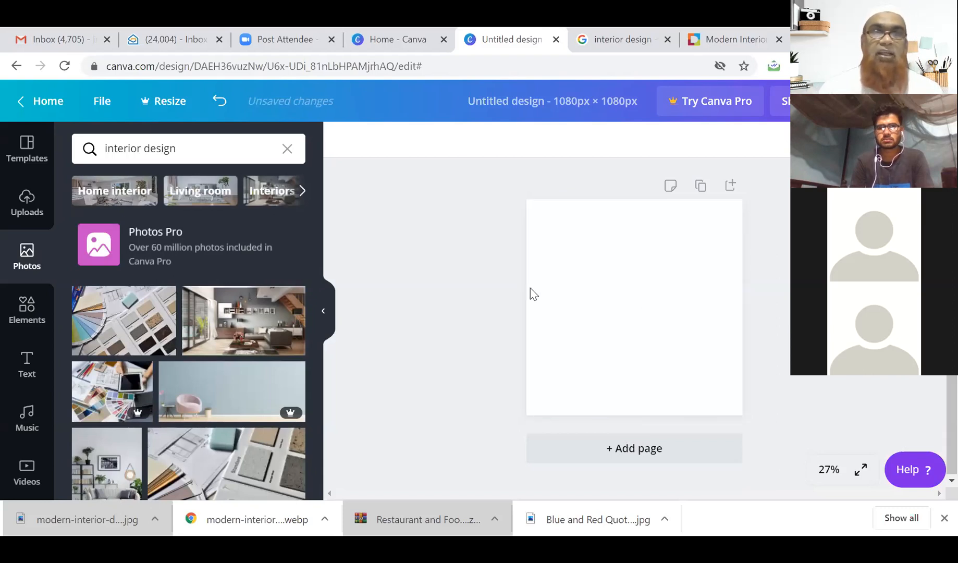
left_click(258, 337)
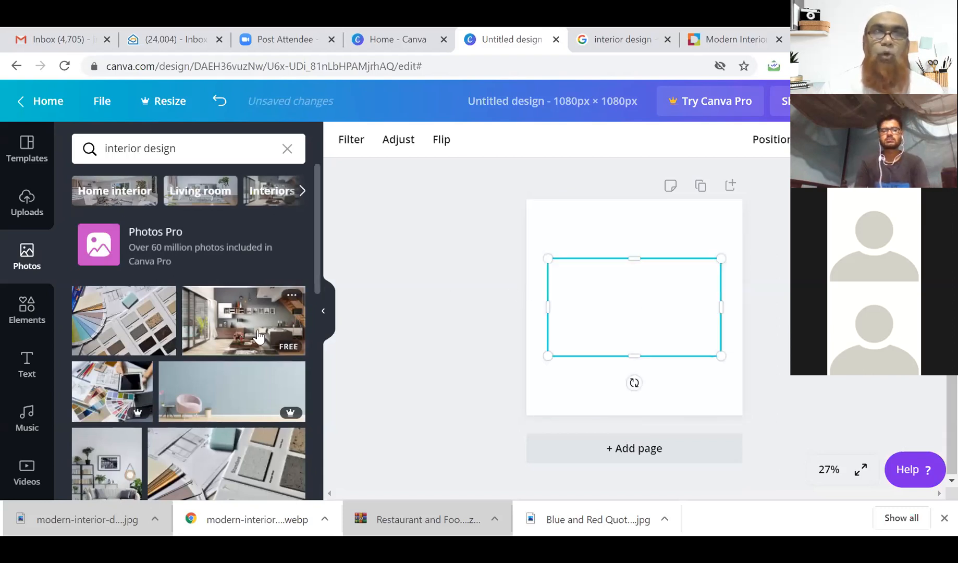
left_click_drag(625, 308, 606, 249)
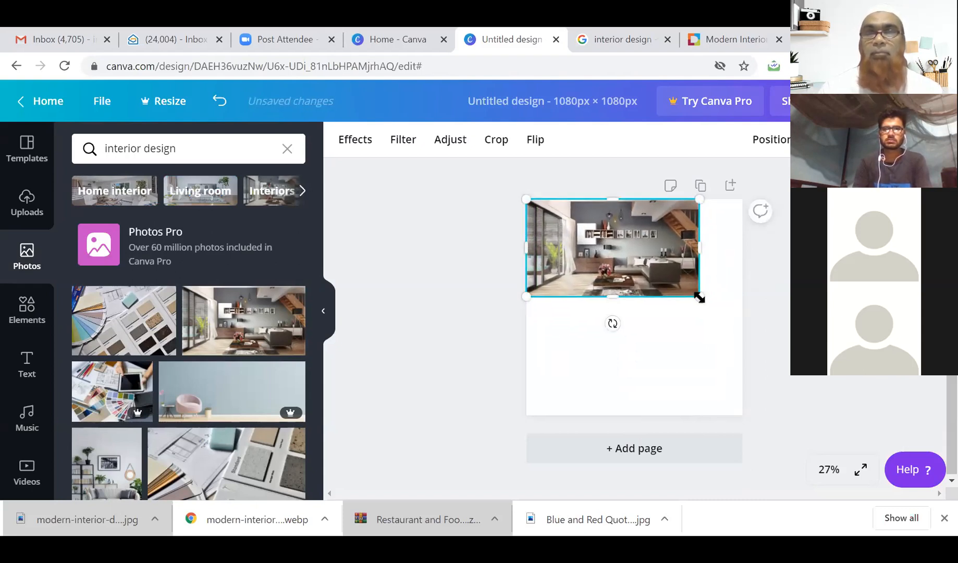
left_click_drag(699, 298, 676, 283)
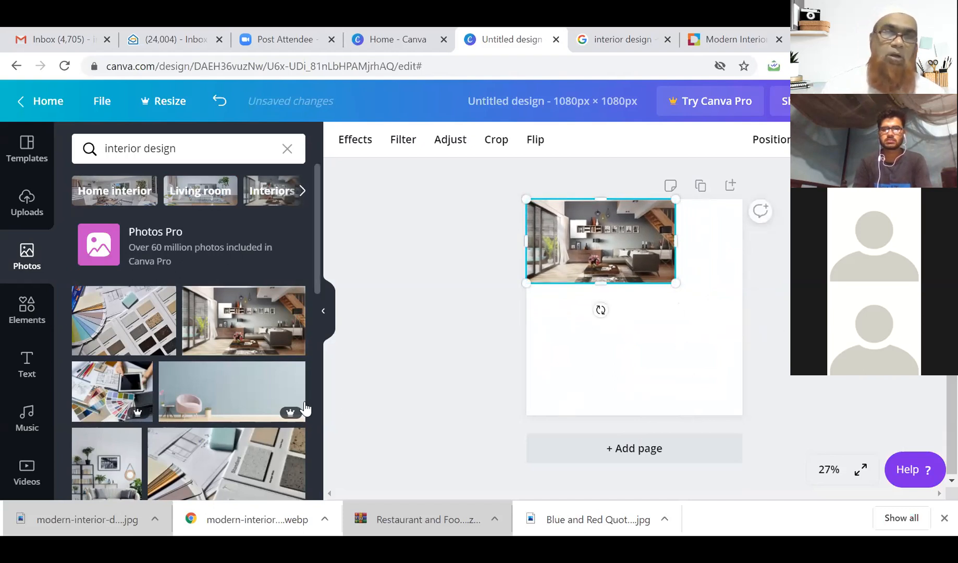
scroll(260, 401, "down", 1)
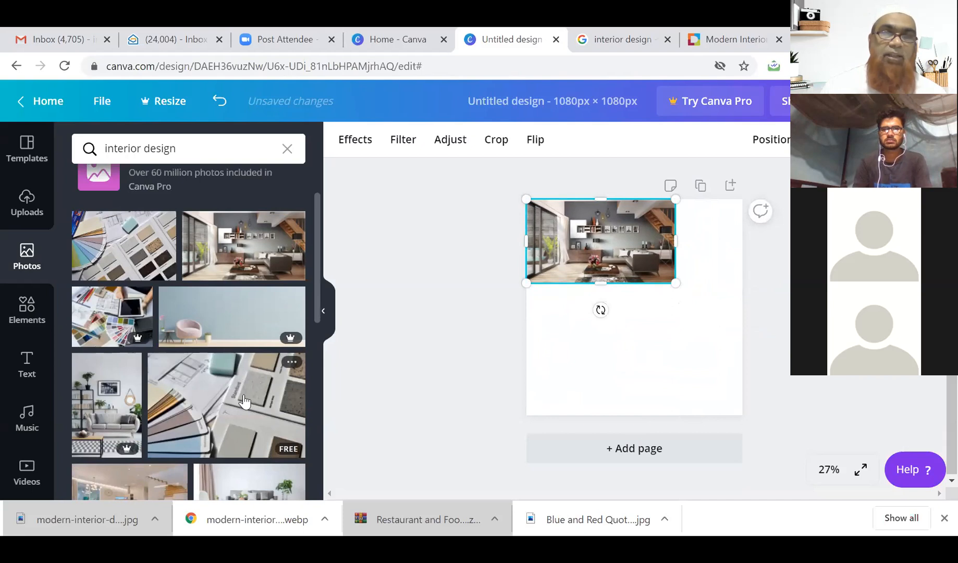
scroll(245, 402, "down", 2)
scroll(244, 402, "down", 1)
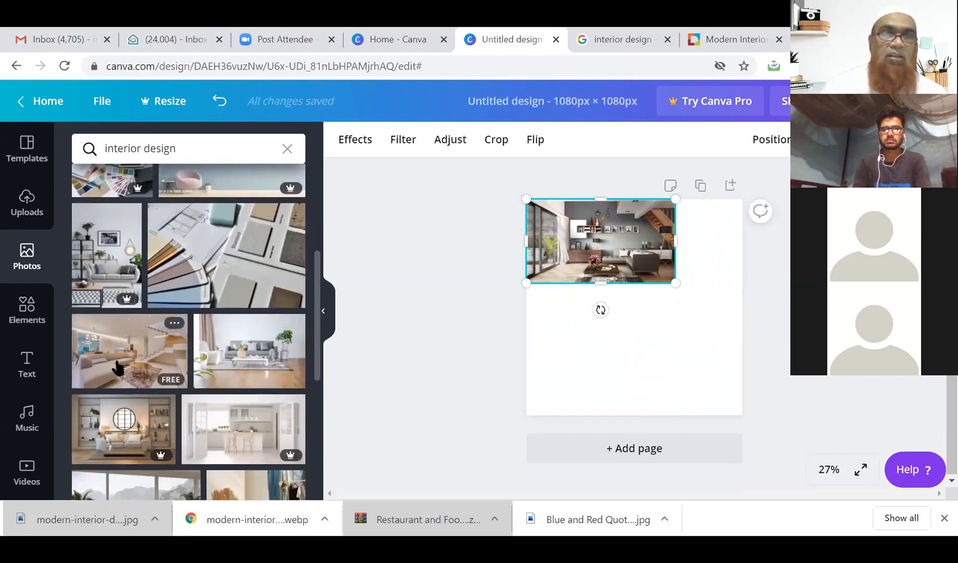
scroll(172, 349, "down", 1)
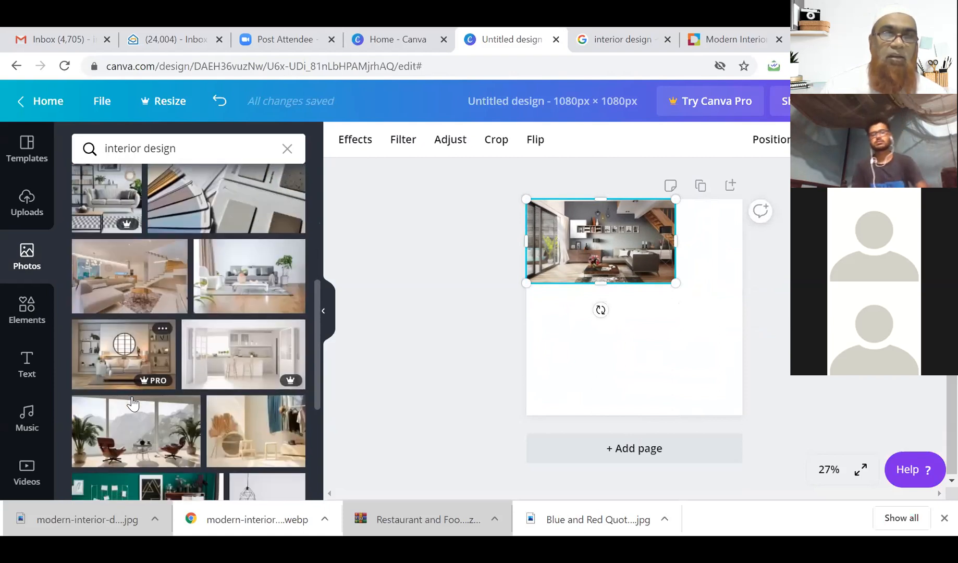
Add the staircase living-room photo, sized about 745 × 479, directly beneath the first photo.
left_click(118, 294)
left_click_drag(668, 317, 693, 328)
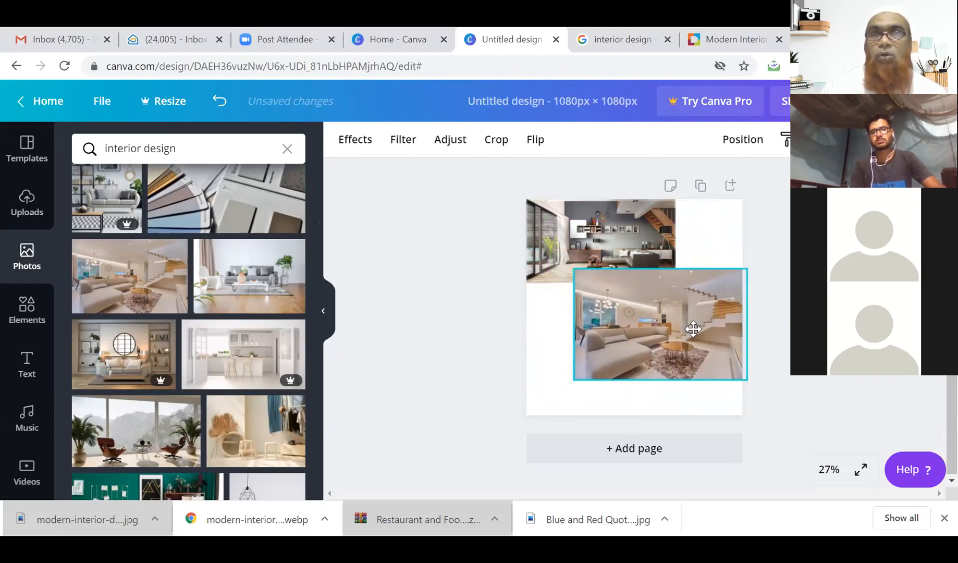
left_click_drag(692, 329, 649, 348)
left_click(670, 234)
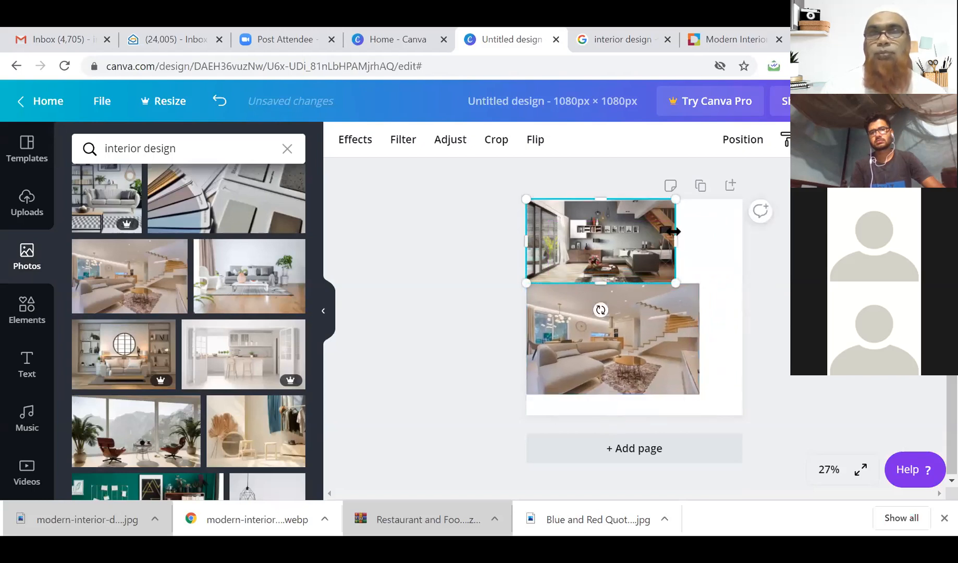
left_click(686, 353)
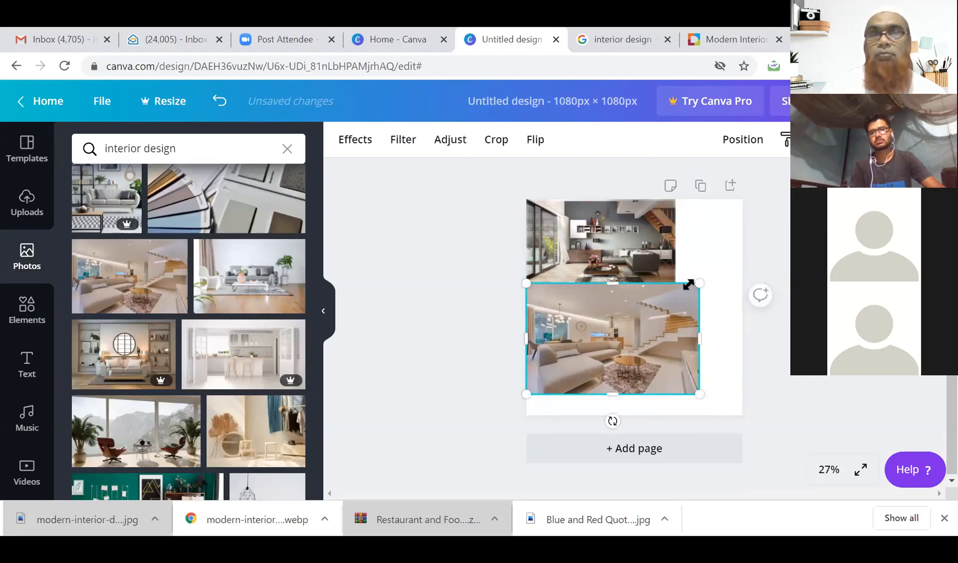
left_click_drag(687, 290, 679, 295)
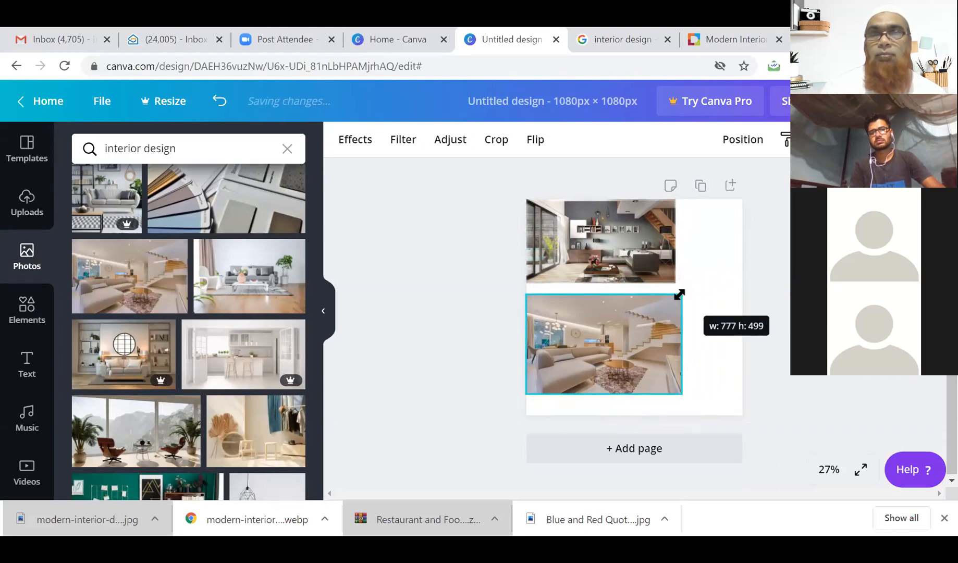
left_click_drag(620, 340, 613, 329)
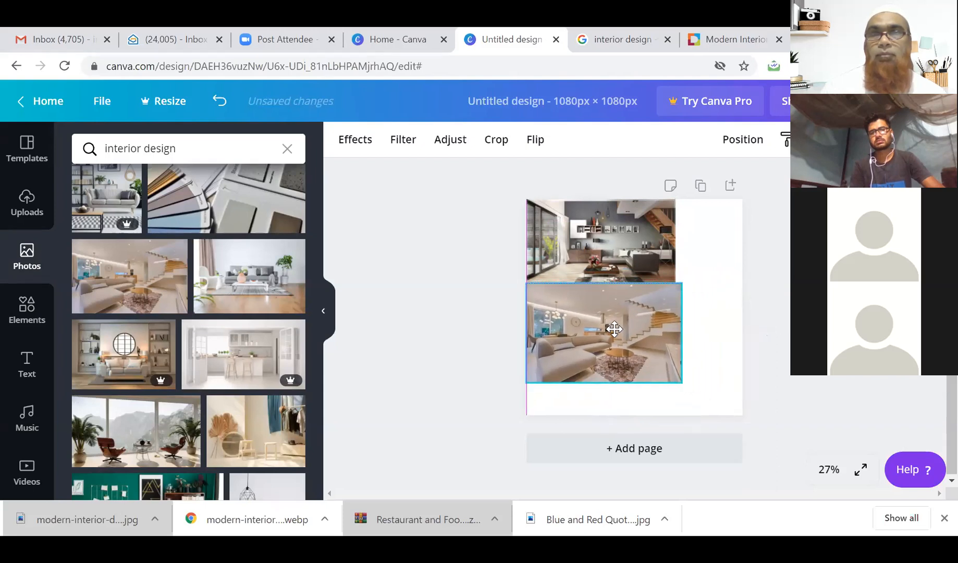
left_click_drag(674, 284, 664, 291)
left_click_drag(589, 350, 588, 349)
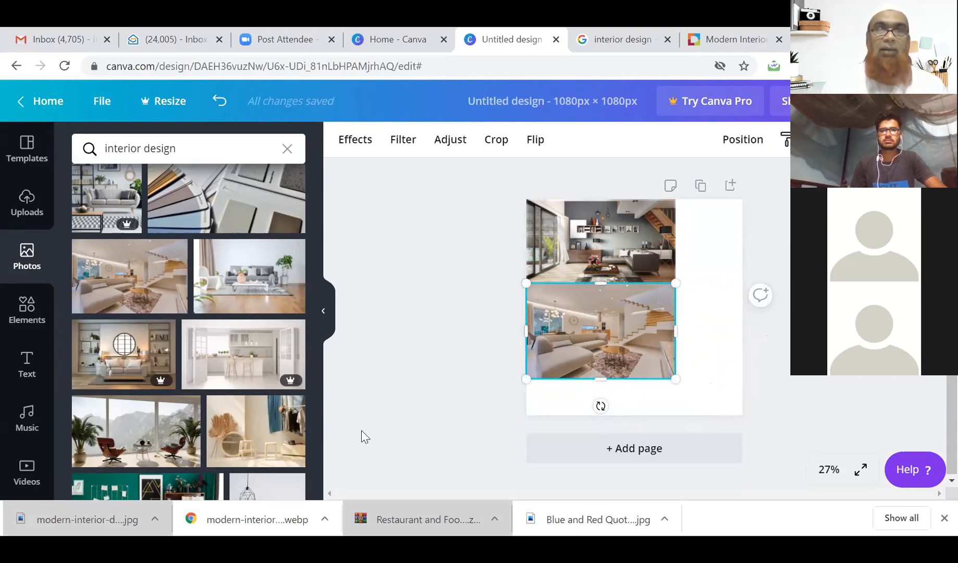
scroll(314, 399, "down", 3)
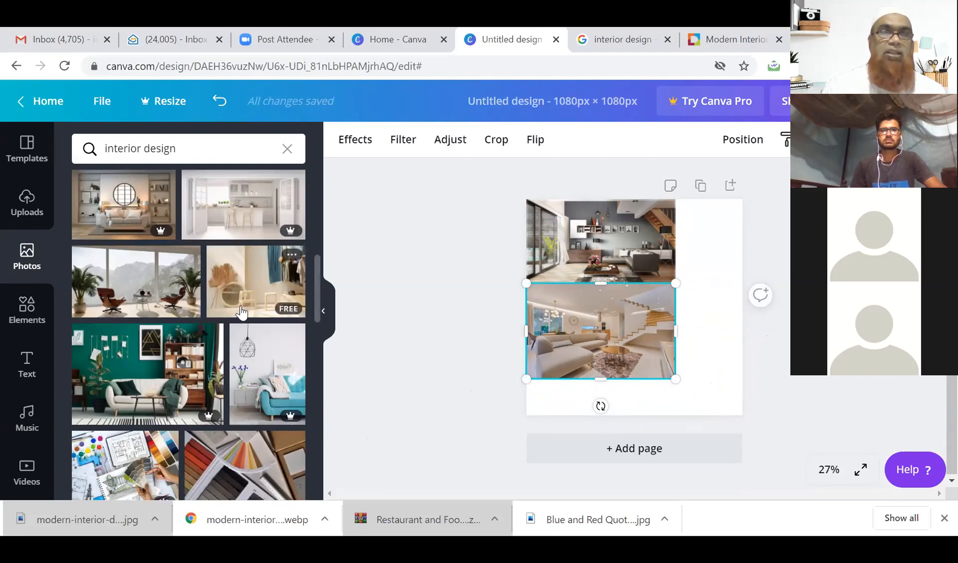
Search interior design background photos and add the cyan empty-room photo to the page.
left_click(216, 150)
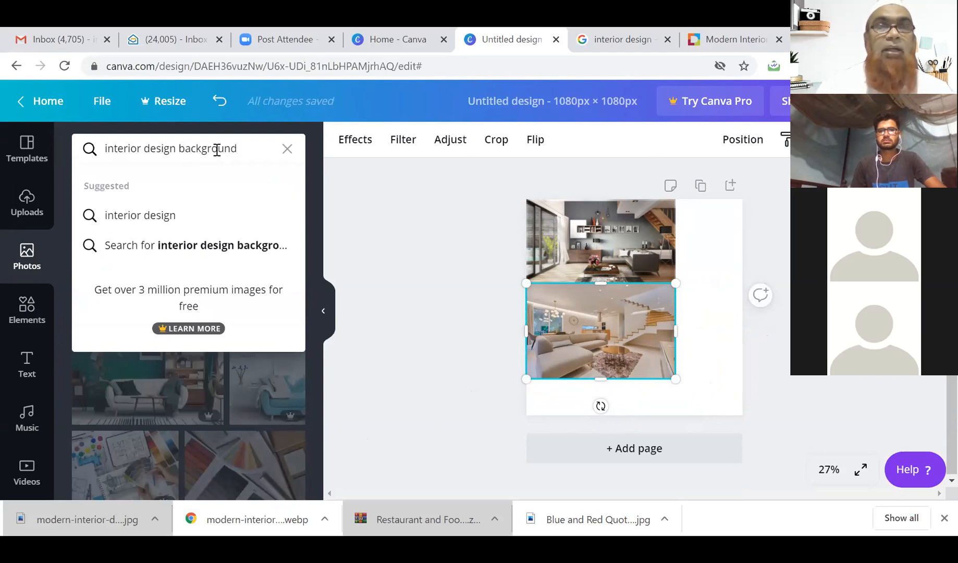
key("Return")
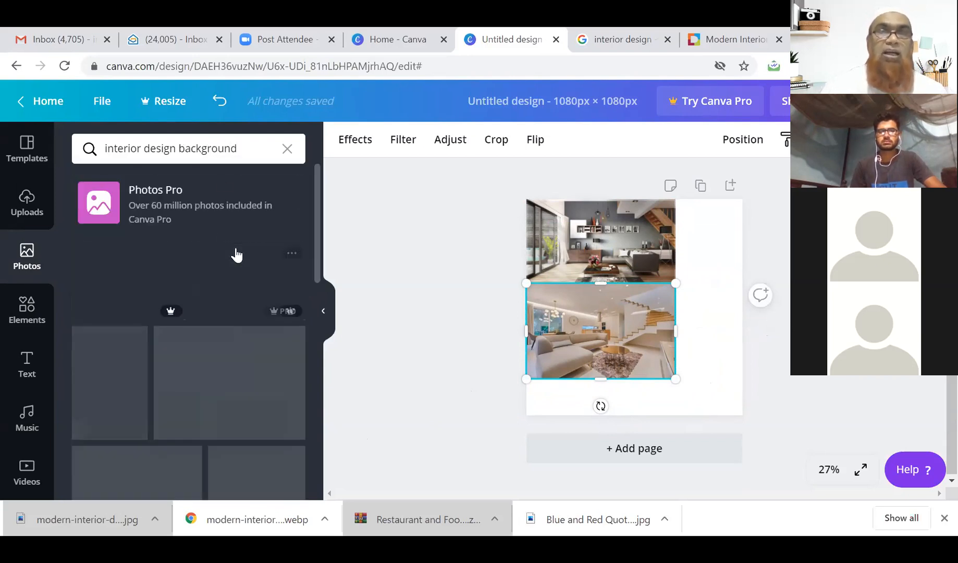
scroll(246, 320, "down", 2)
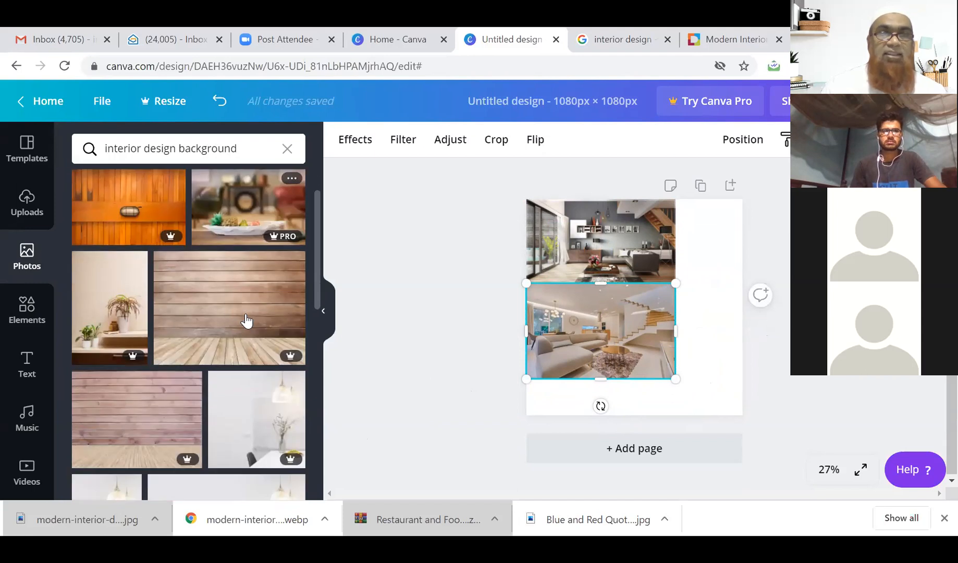
scroll(246, 321, "down", 2)
scroll(247, 321, "down", 3)
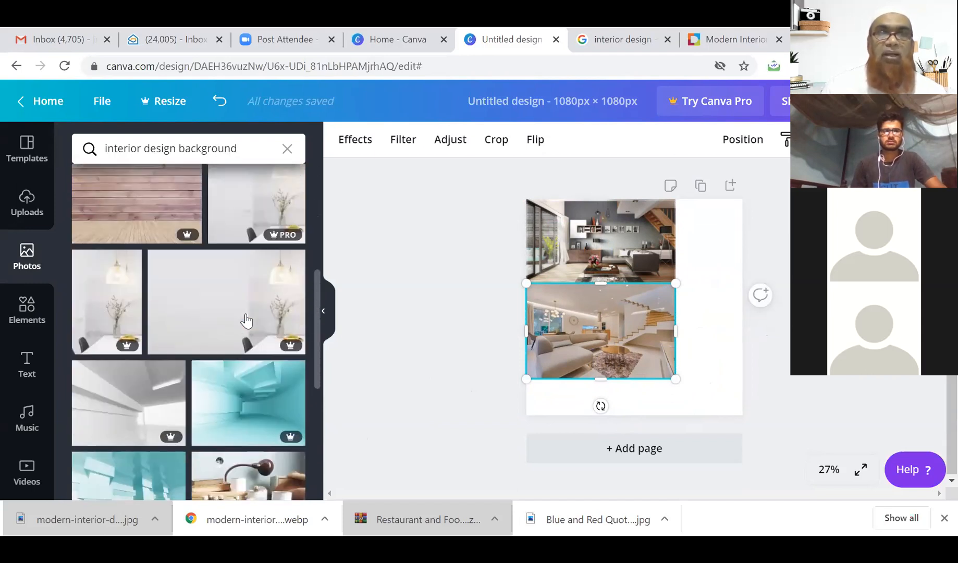
scroll(250, 321, "down", 1)
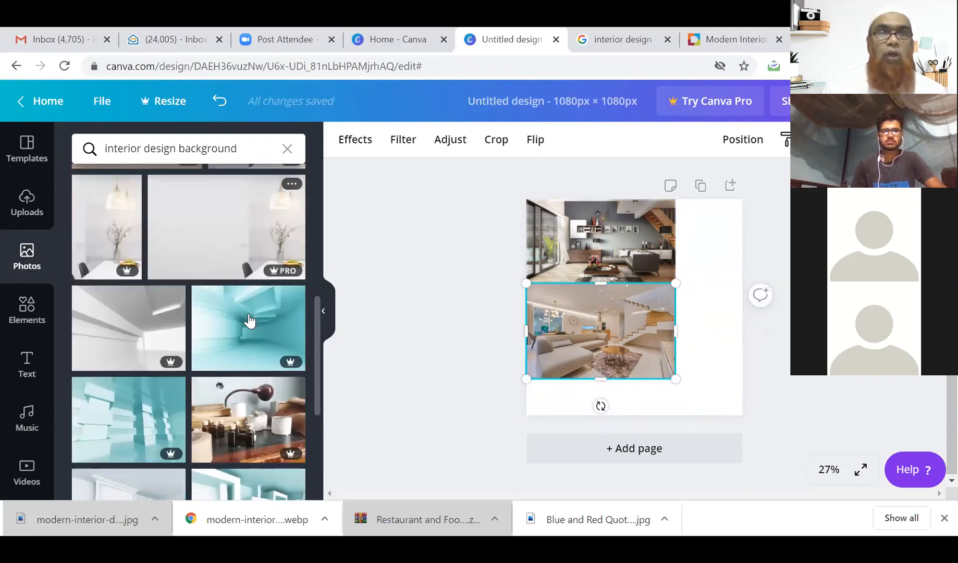
scroll(251, 341, "down", 1)
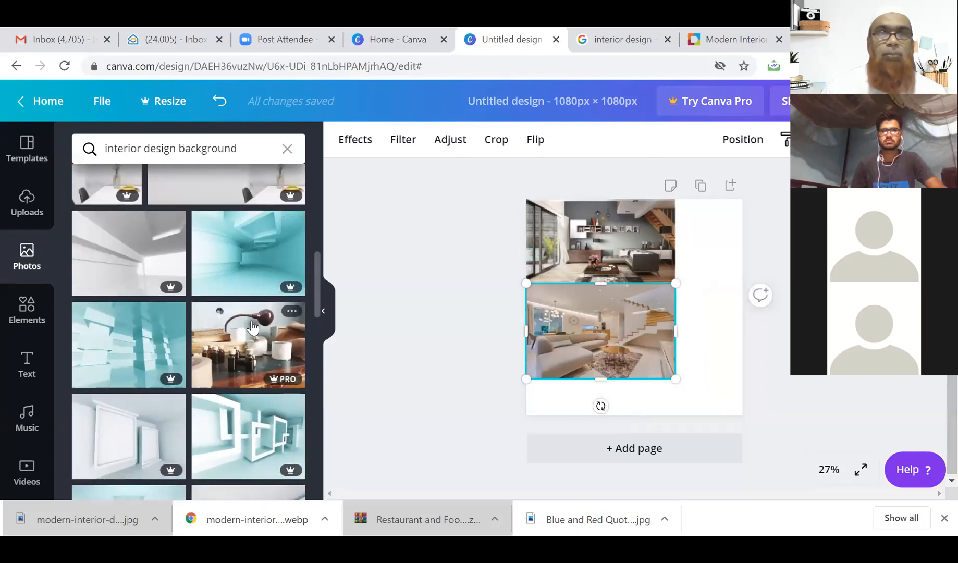
left_click(259, 254)
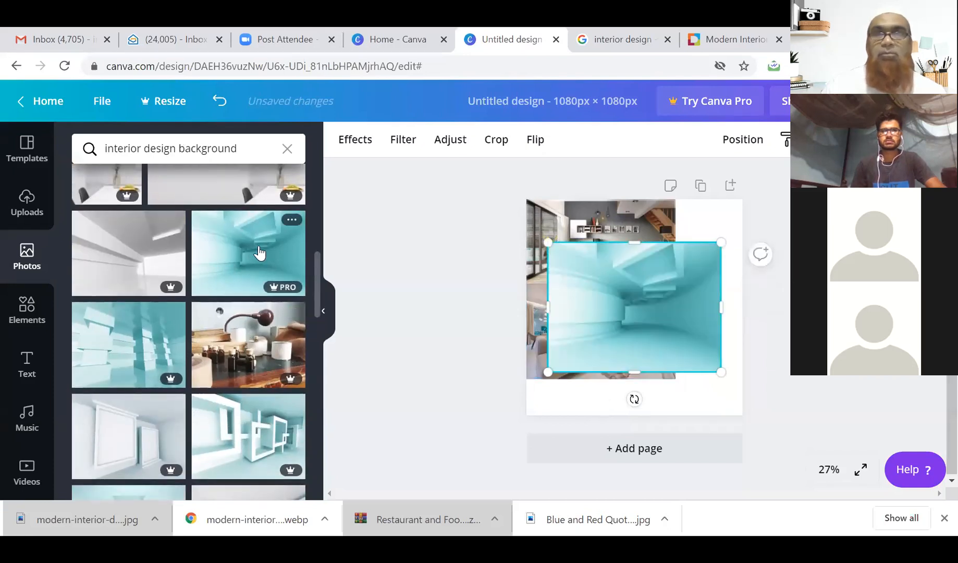
Show the background choices; send the teal photo to the back, enlarge it, then delete it.
right_click(656, 322)
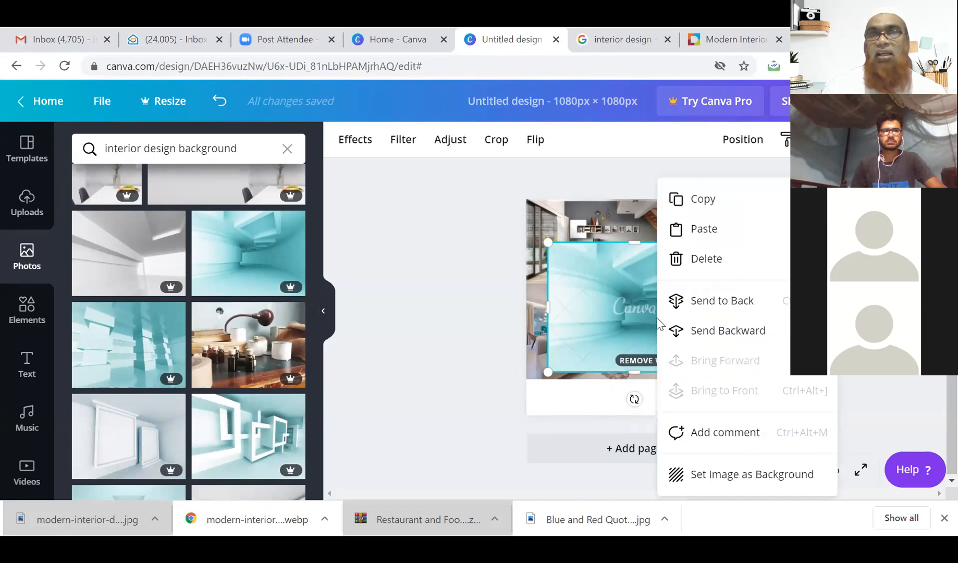
left_click(594, 333)
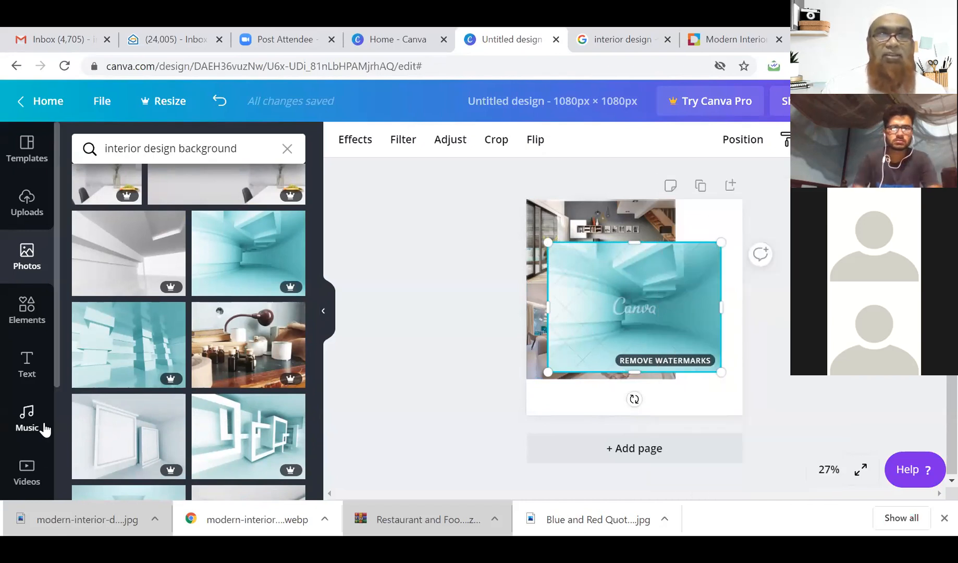
scroll(45, 427, "down", 3)
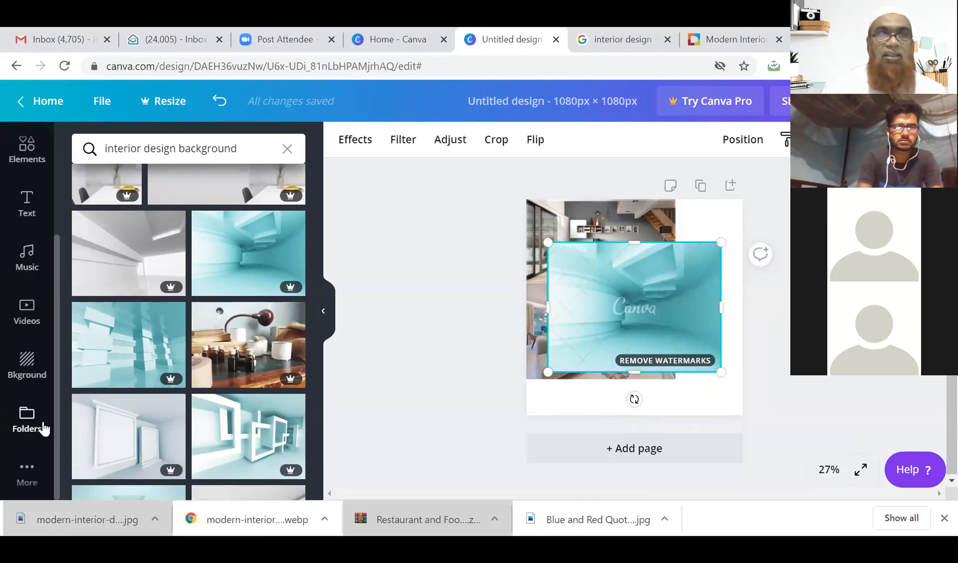
left_click(27, 371)
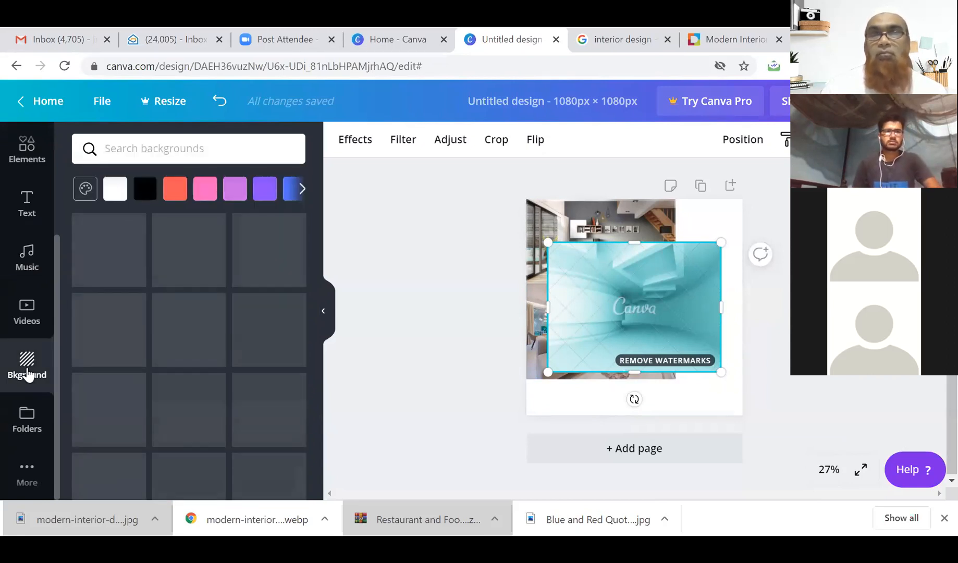
right_click(634, 313)
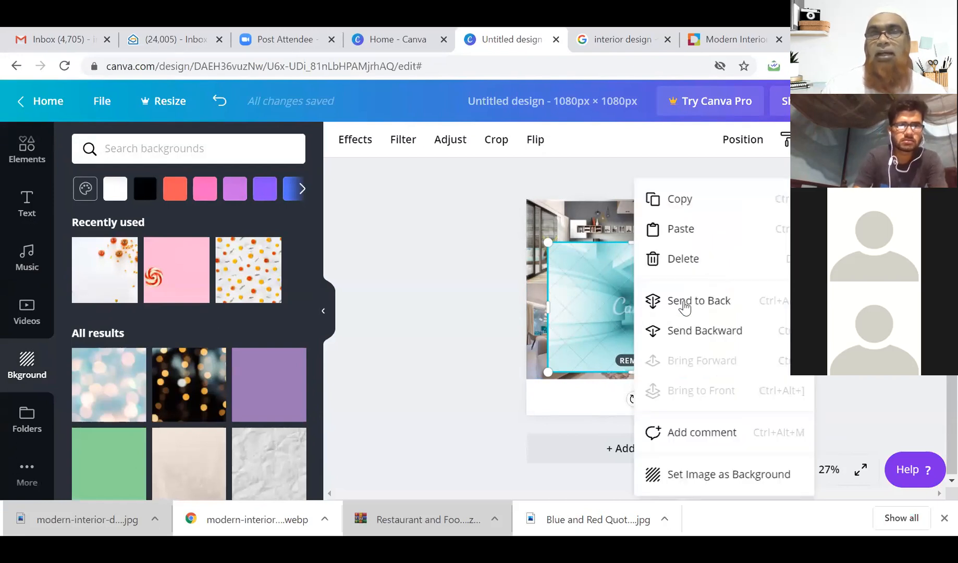
left_click(685, 307)
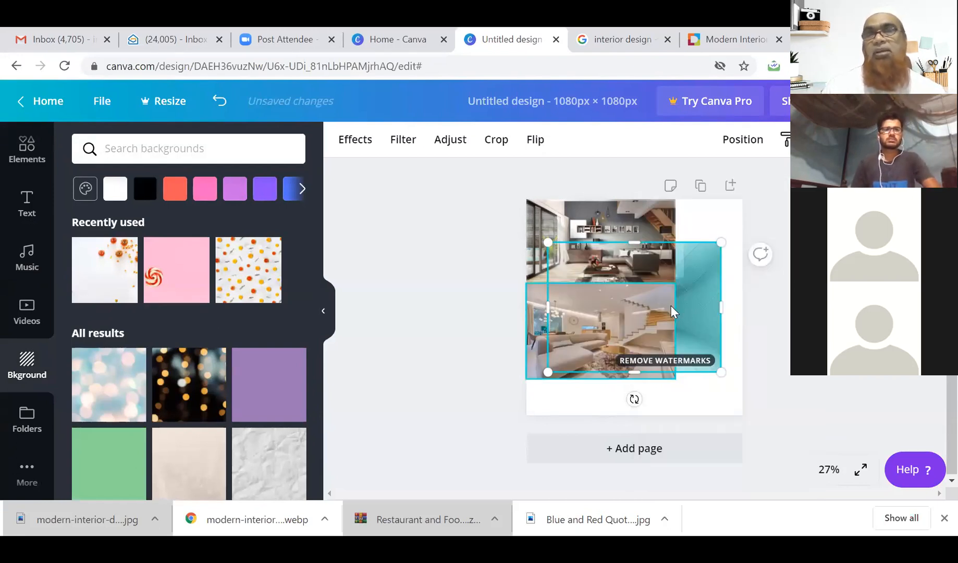
left_click_drag(721, 244, 742, 226)
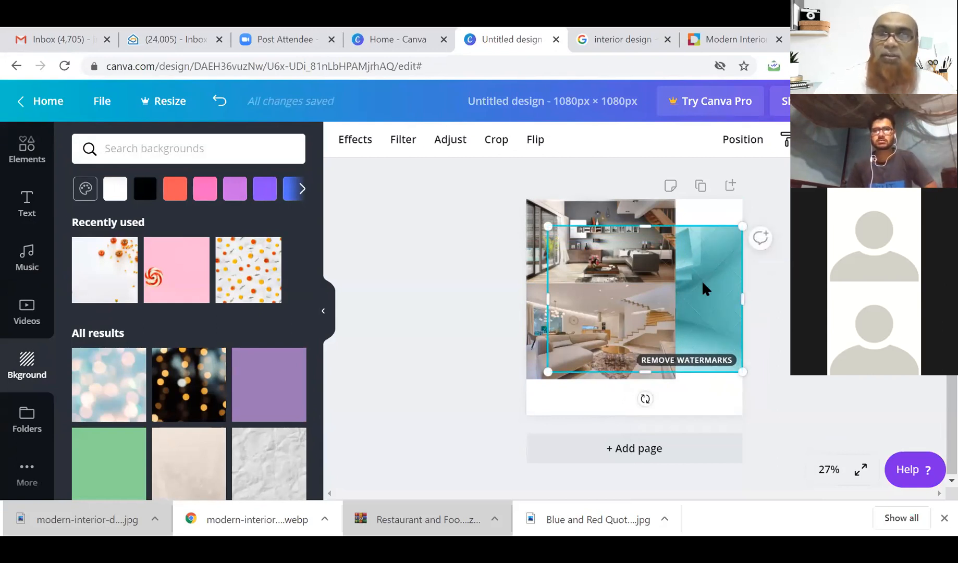
key("Delete")
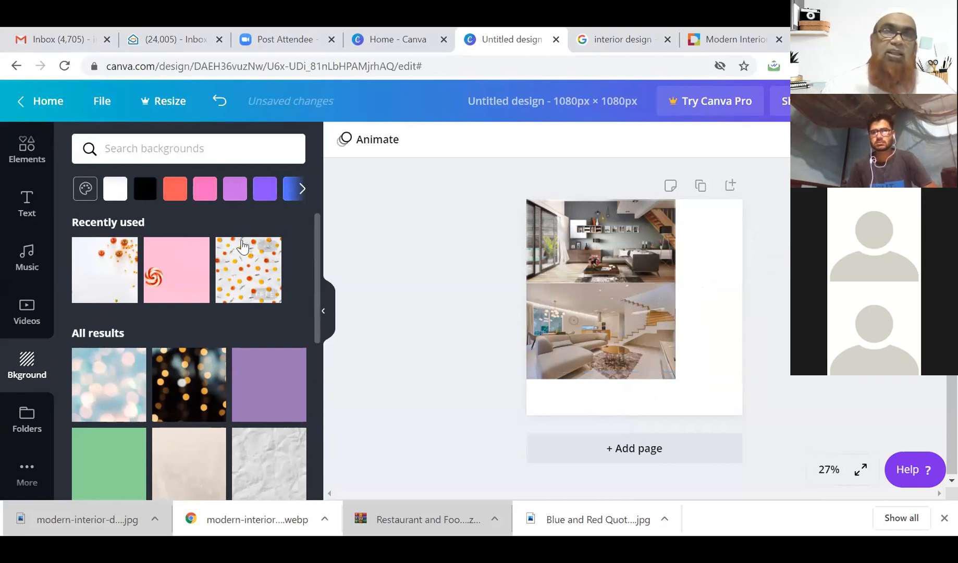
Apply the pale pink-beige building-facade background behind both living-room photos.
scroll(163, 310, "down", 2)
scroll(163, 310, "down", 8)
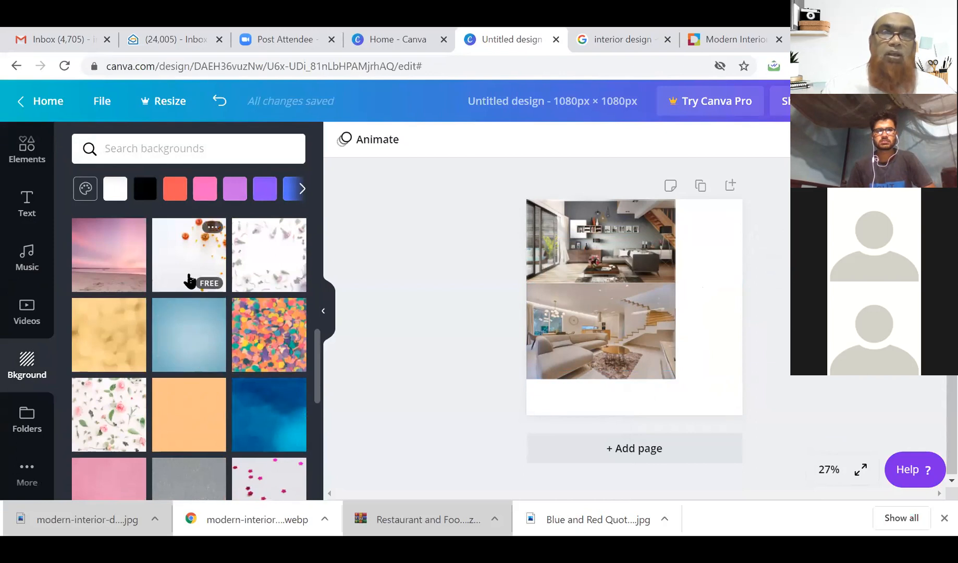
scroll(191, 282, "down", 6)
scroll(190, 281, "down", 6)
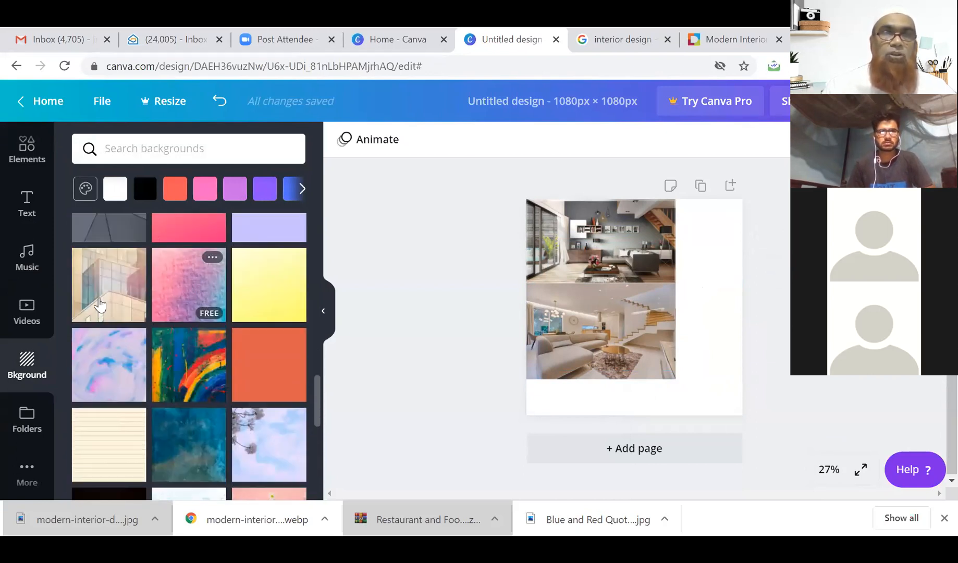
left_click(99, 305)
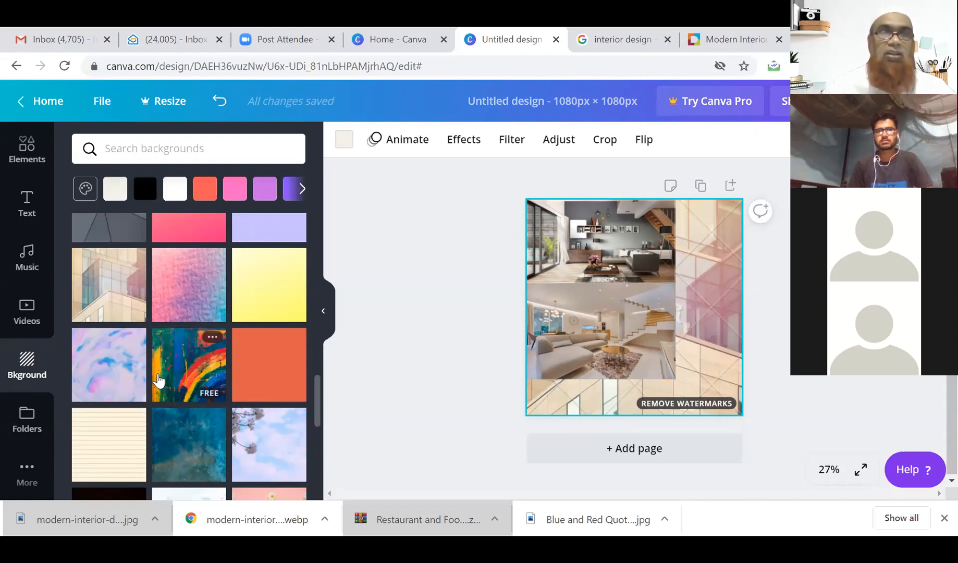
left_click(27, 204)
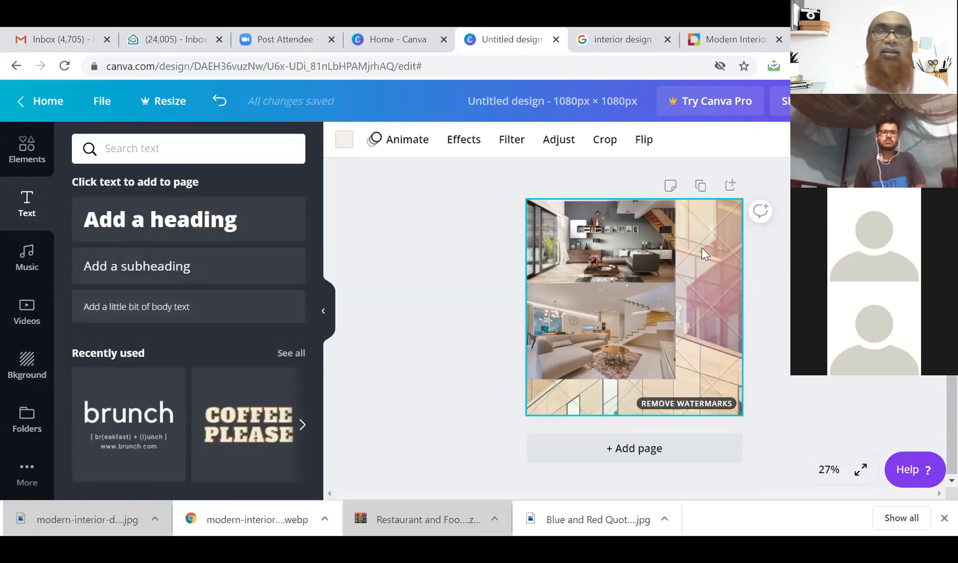
Add the 'cold, smooth & tasty.' design from the Recently used text designs.
scroll(276, 318, "down", 3)
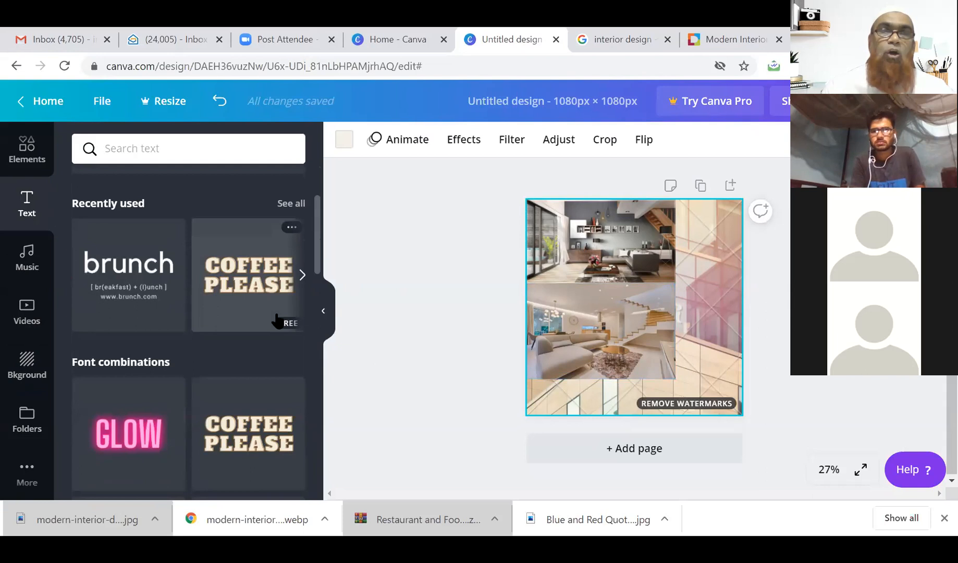
scroll(276, 322, "up", 2)
left_click(302, 349)
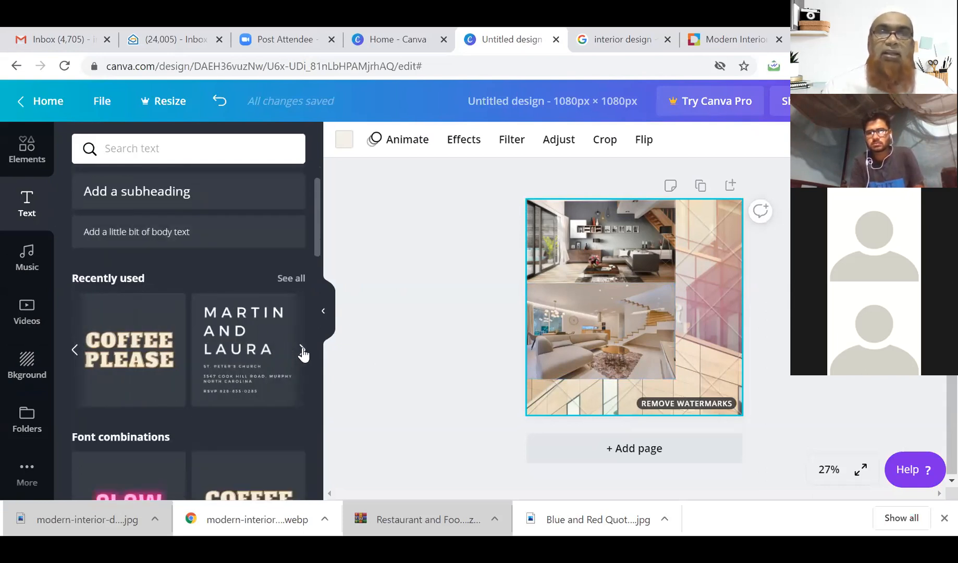
left_click(302, 350)
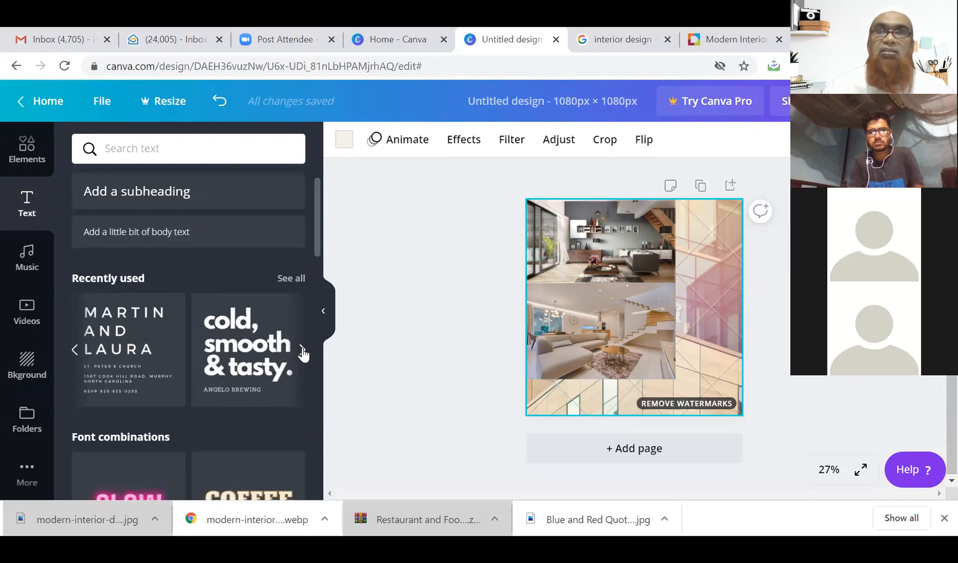
left_click(302, 351)
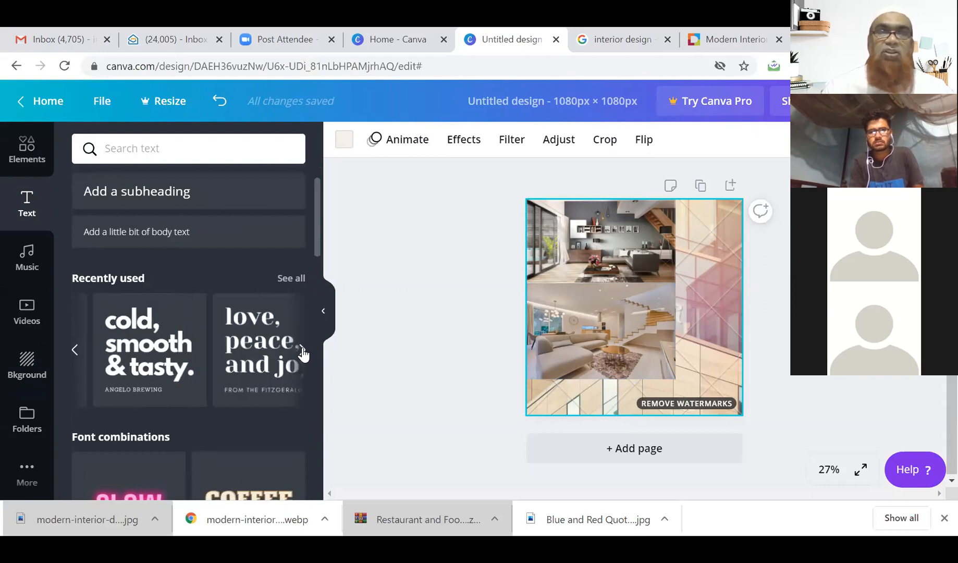
left_click(114, 353)
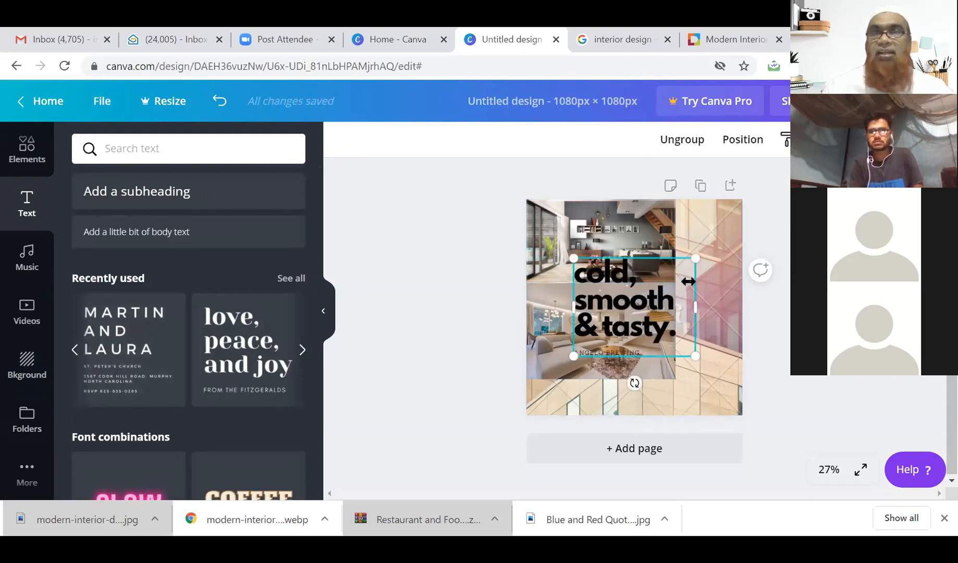
Move the 'cold, smooth & tasty.' headline to the top-right corner and right-align it.
left_click(687, 264)
left_click_drag(692, 260, 732, 208)
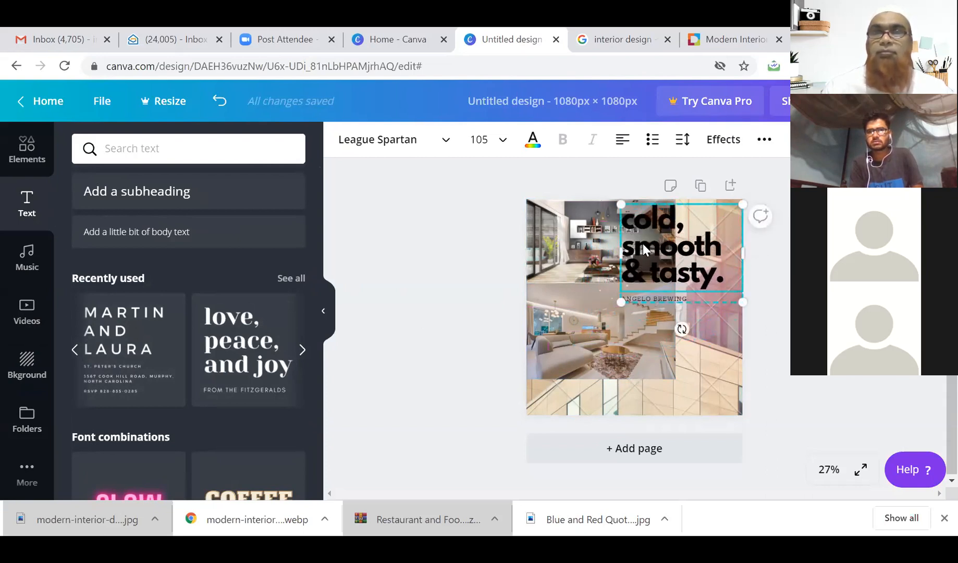
left_click_drag(726, 282, 624, 217)
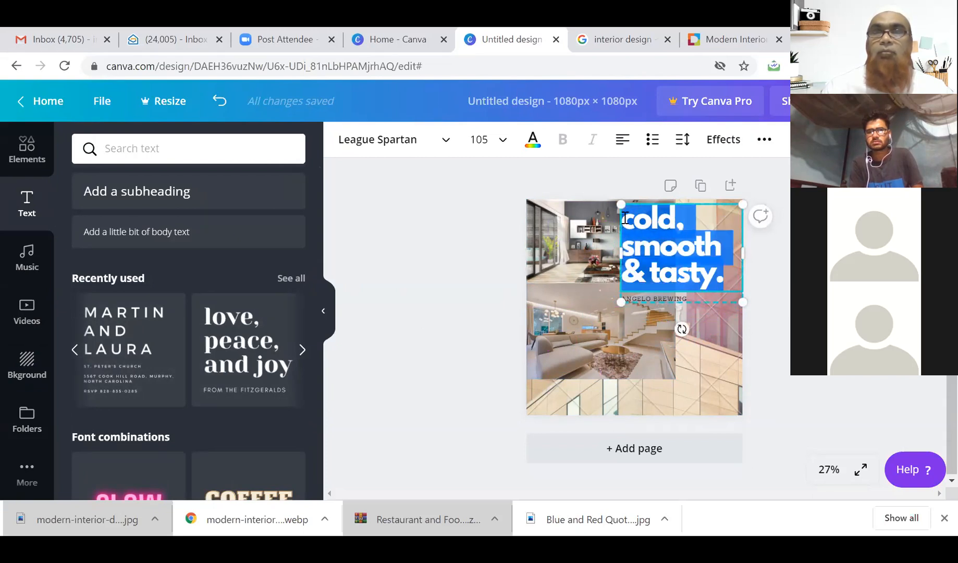
left_click(623, 141)
left_click(623, 141)
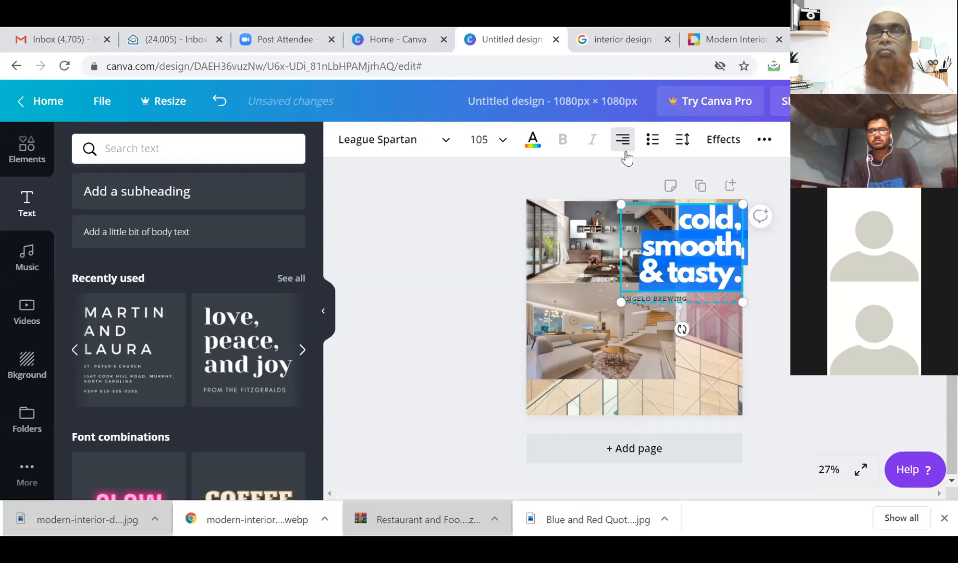
left_click(698, 221)
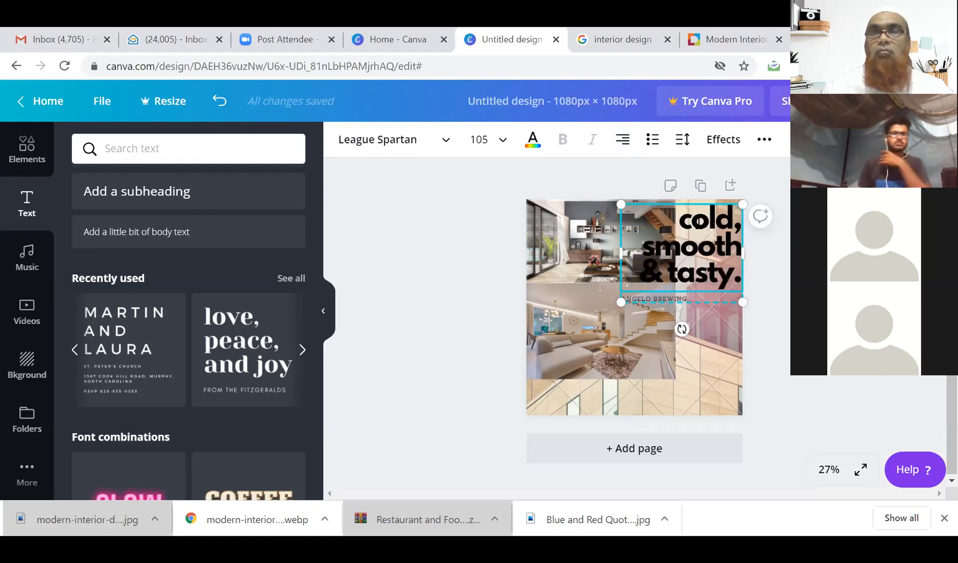
left_click_drag(683, 213, 741, 275)
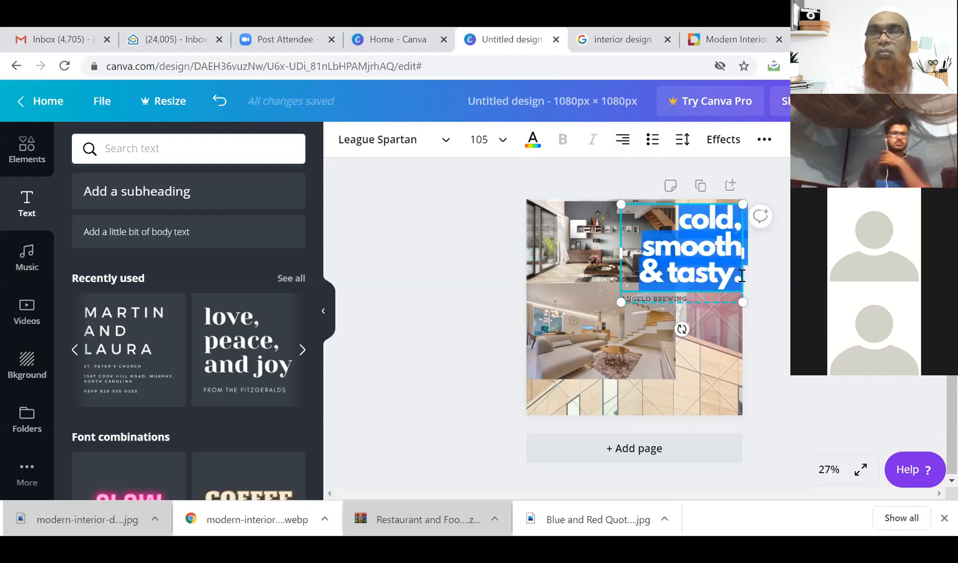
Make the headline text black and narrow its box so the text re-wraps.
left_click(533, 140)
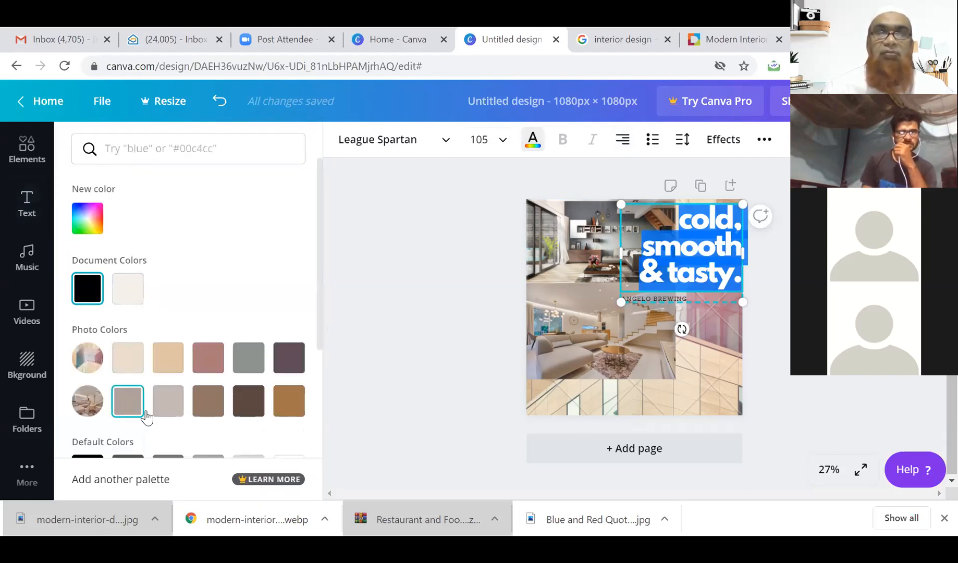
left_click(86, 287)
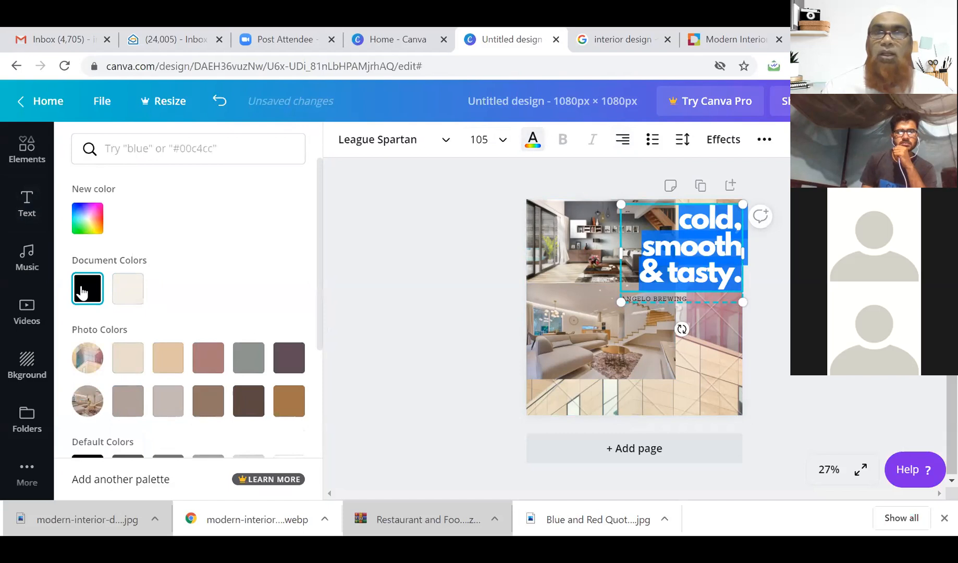
left_click(630, 337)
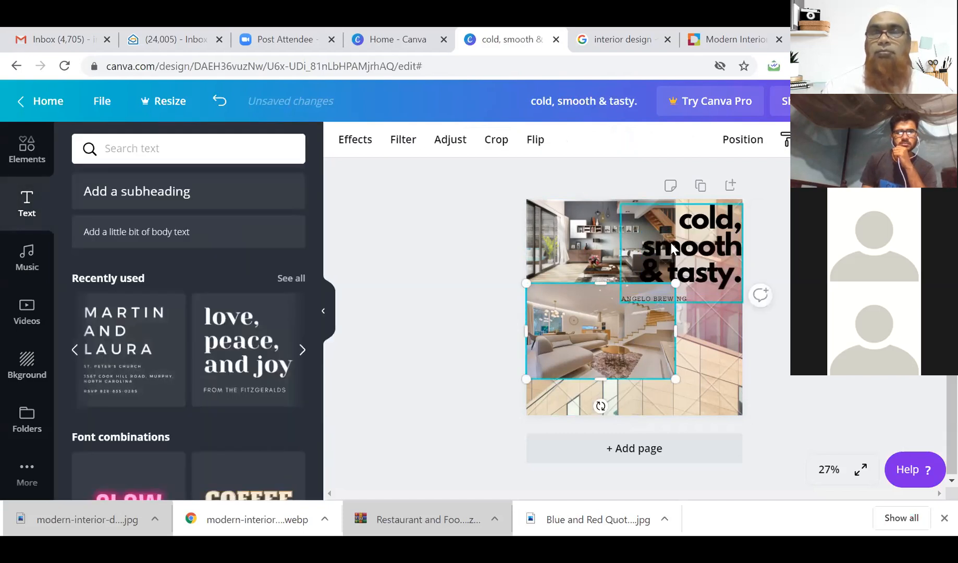
left_click(697, 233)
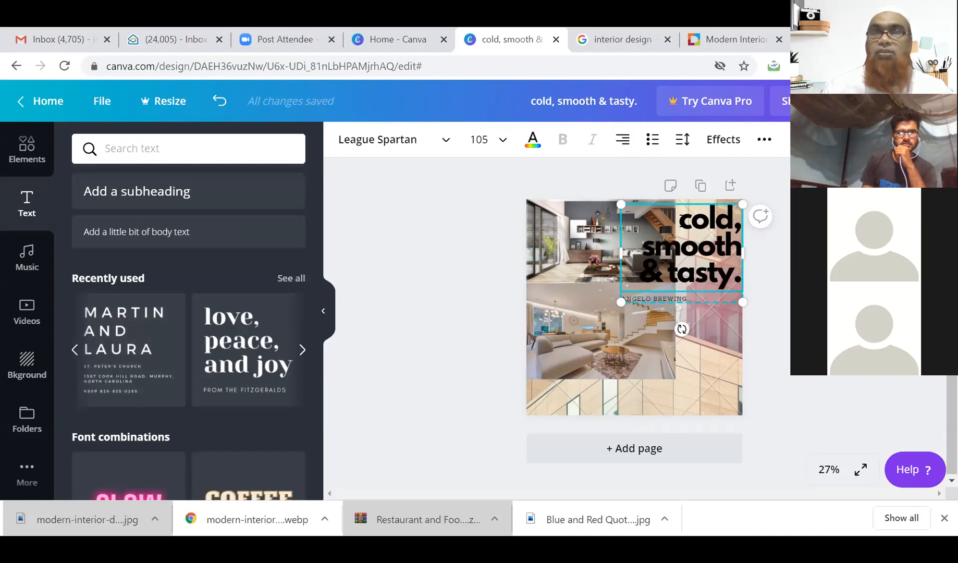
left_click_drag(621, 254, 639, 254)
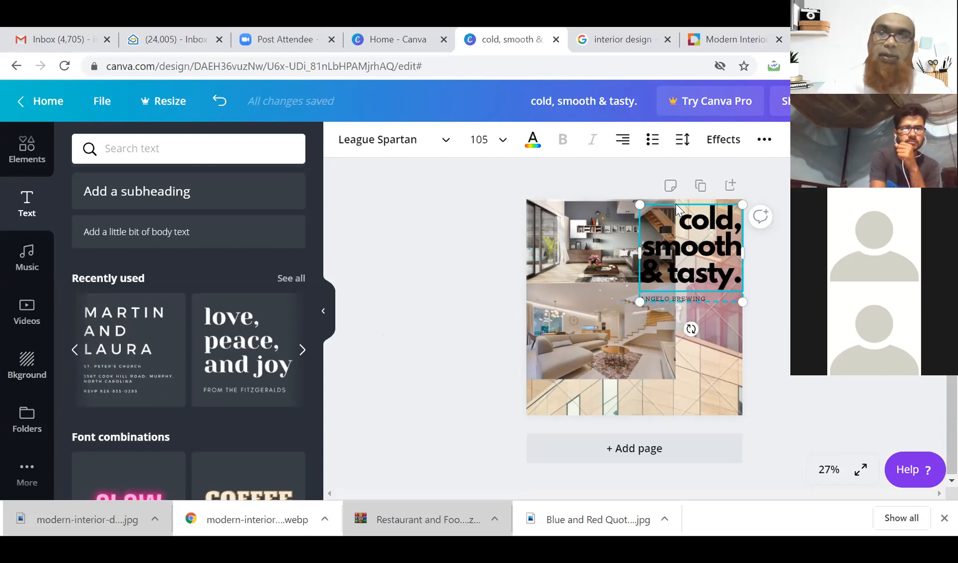
Delete the 'cold, smooth & tasty.' heading and the Angelo Brewing caption.
key("Delete")
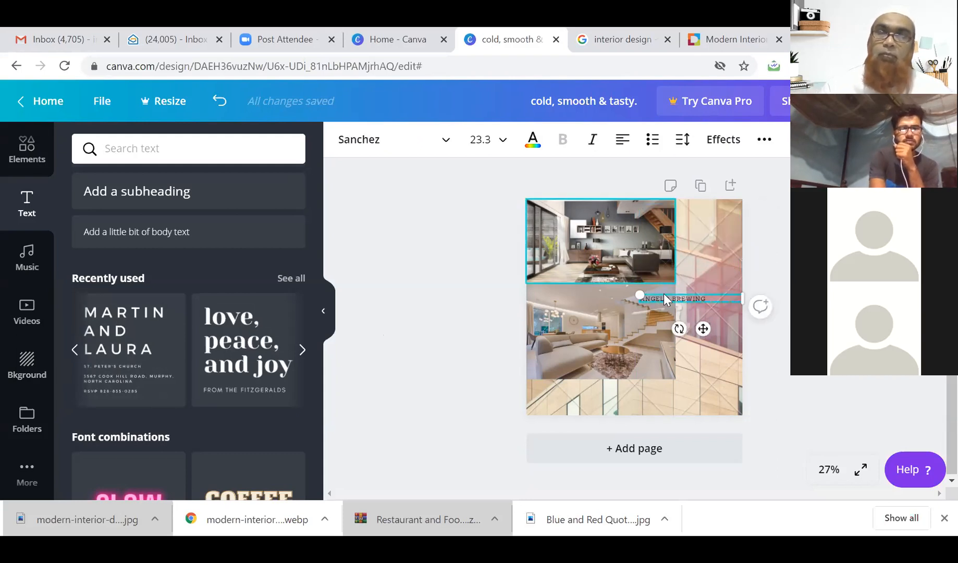
left_click(662, 292)
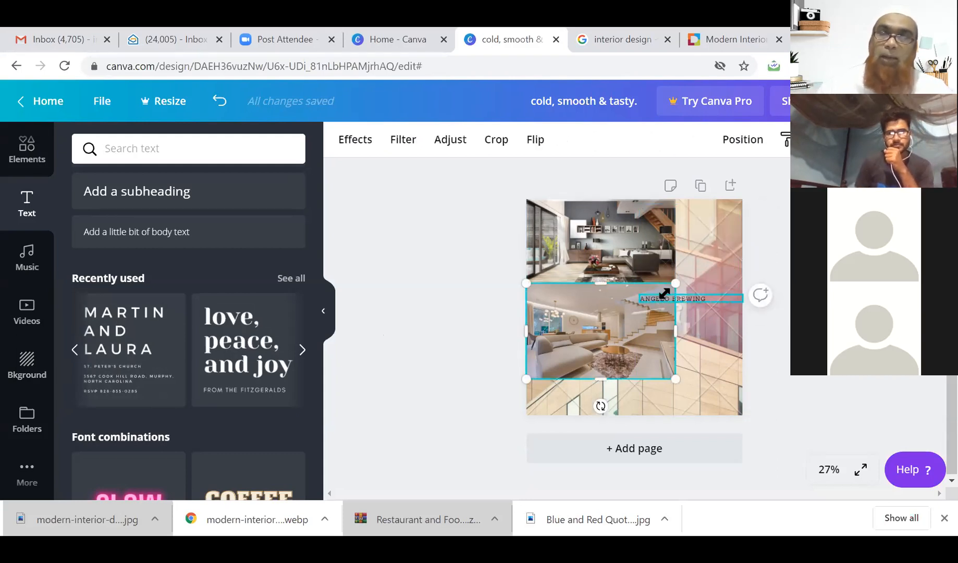
left_click(694, 300)
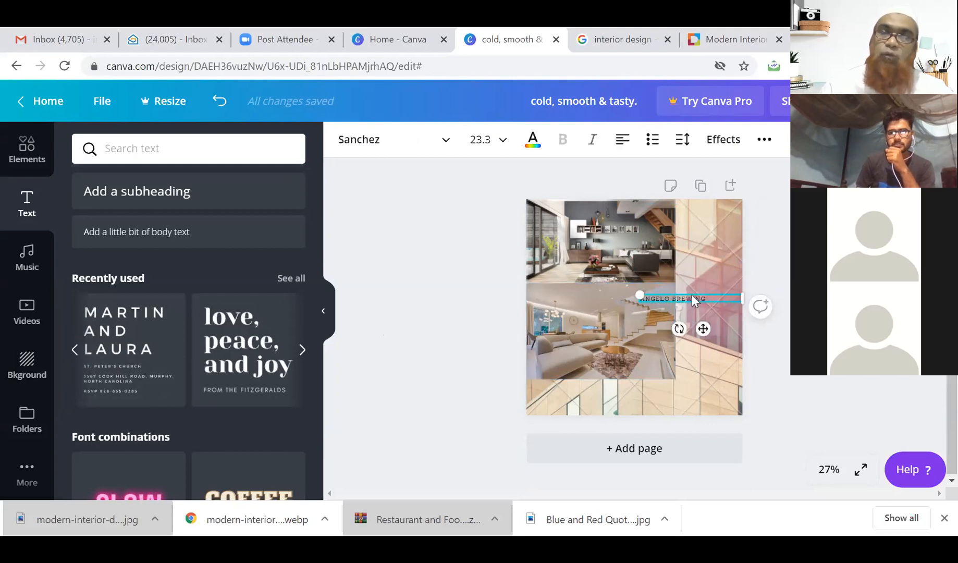
key("Delete")
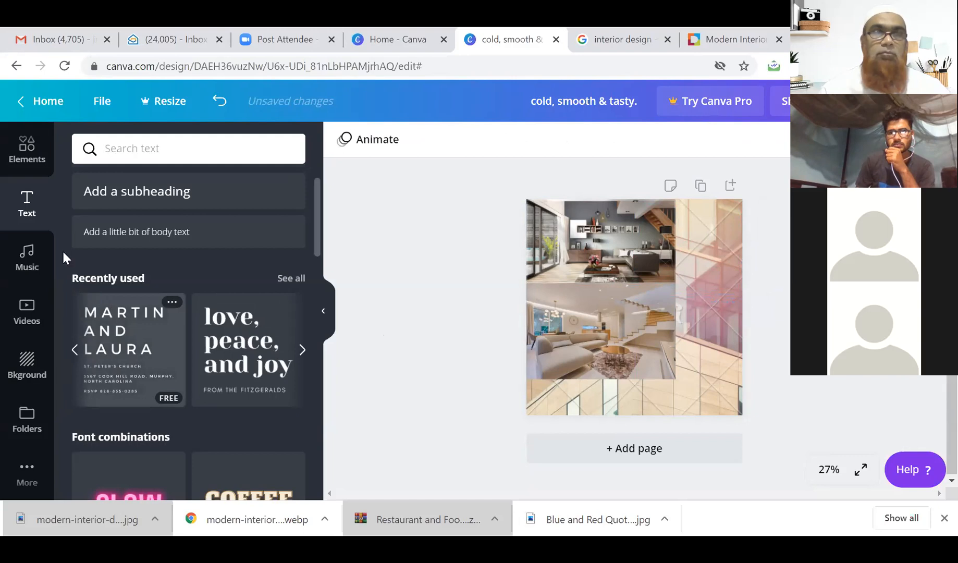
Add a bottom heading reading 'Best Interior Designer in Kolkatta', wrapped over three lines.
scroll(146, 203, "up", 2)
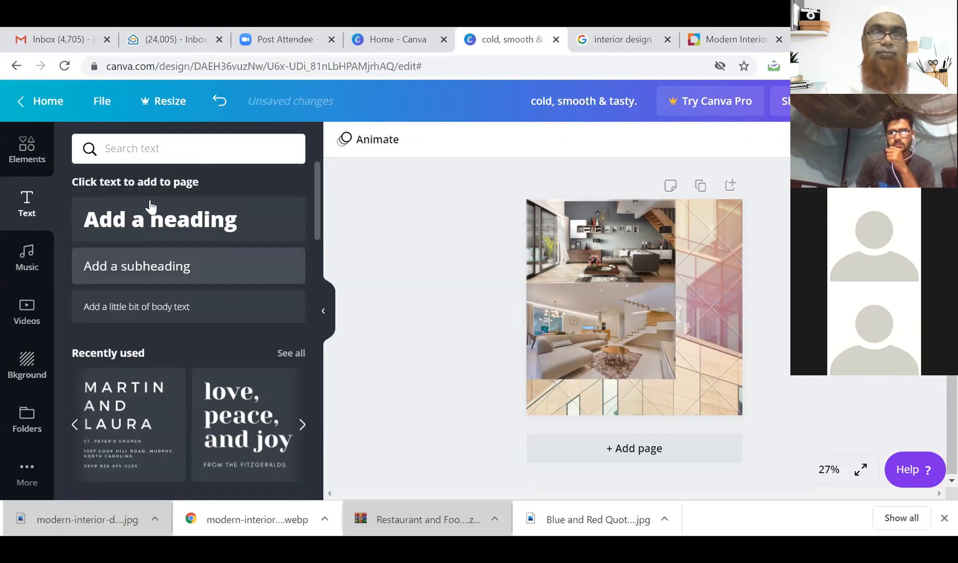
left_click(150, 221)
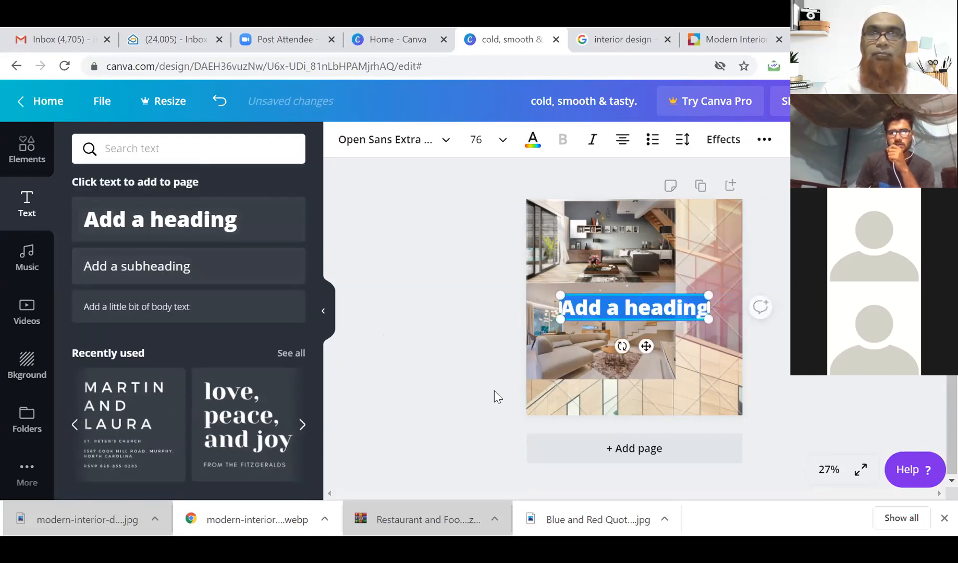
left_click_drag(626, 293, 596, 383)
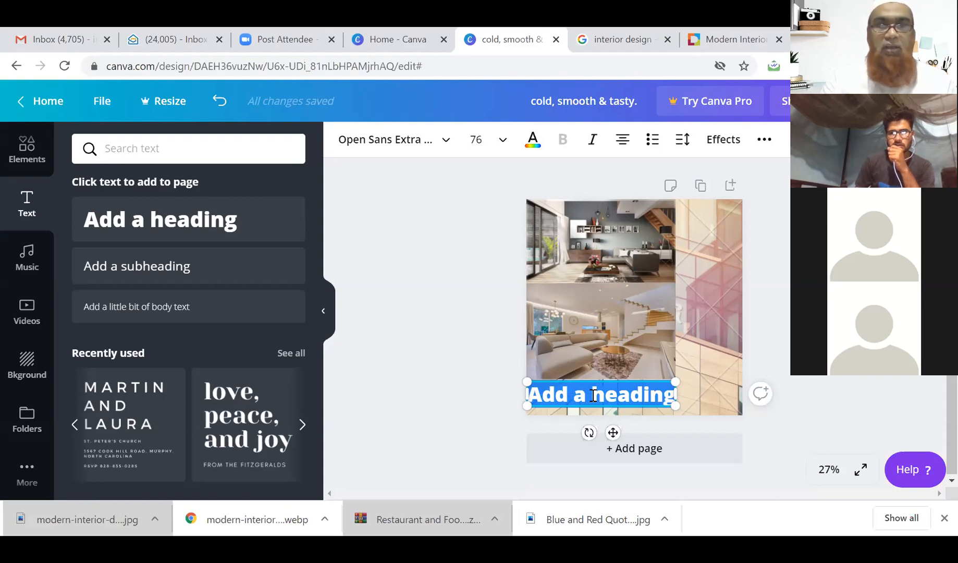
type("Best")
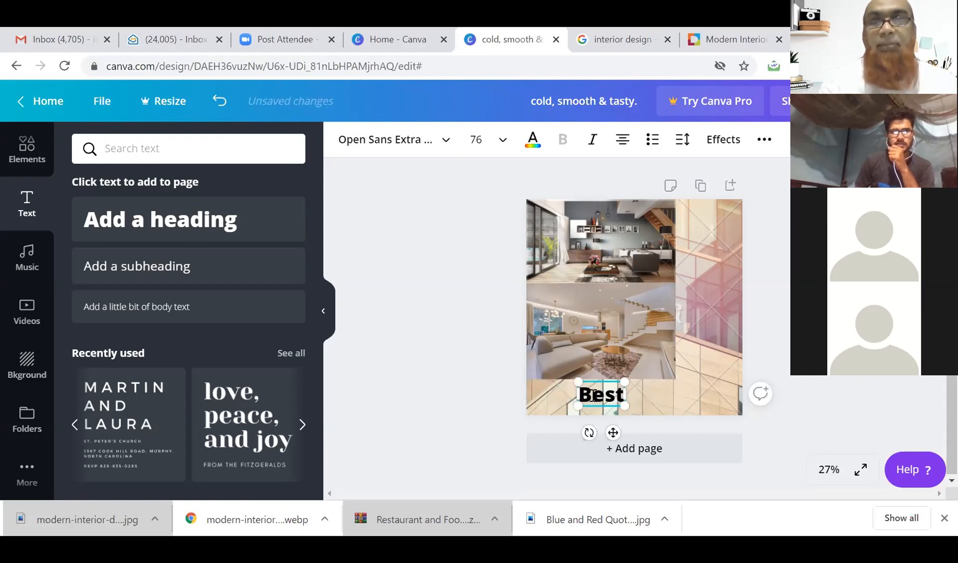
type(" In")
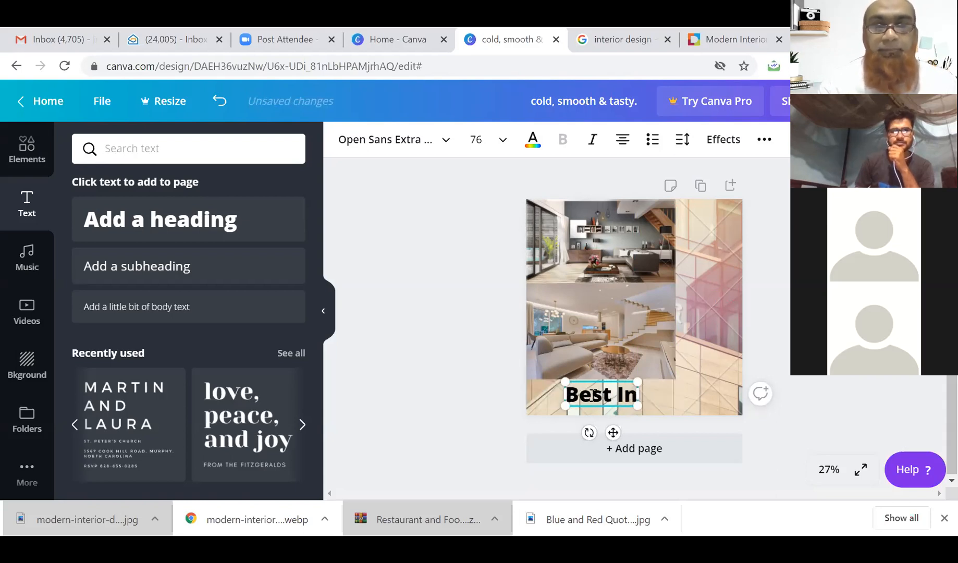
type("terior Des")
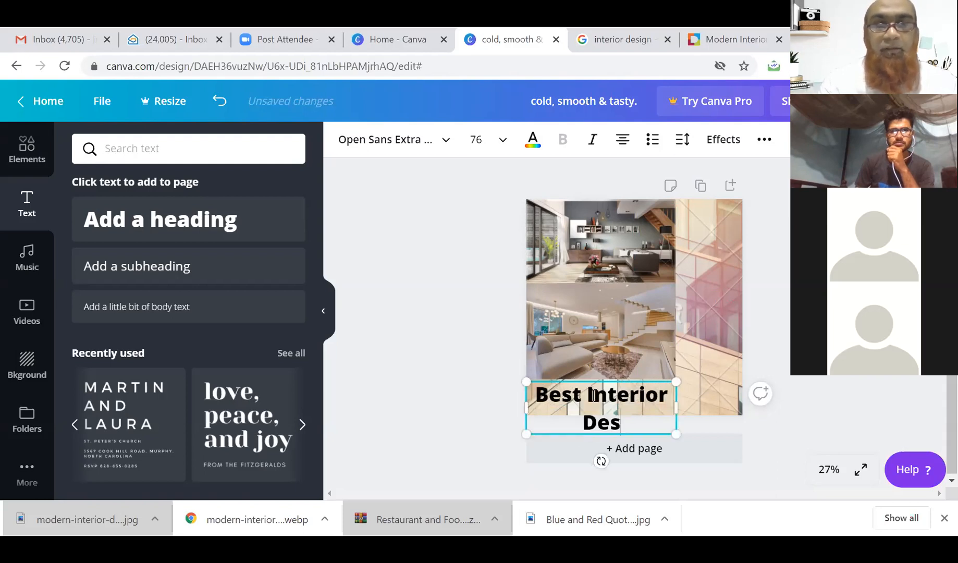
type("igner in")
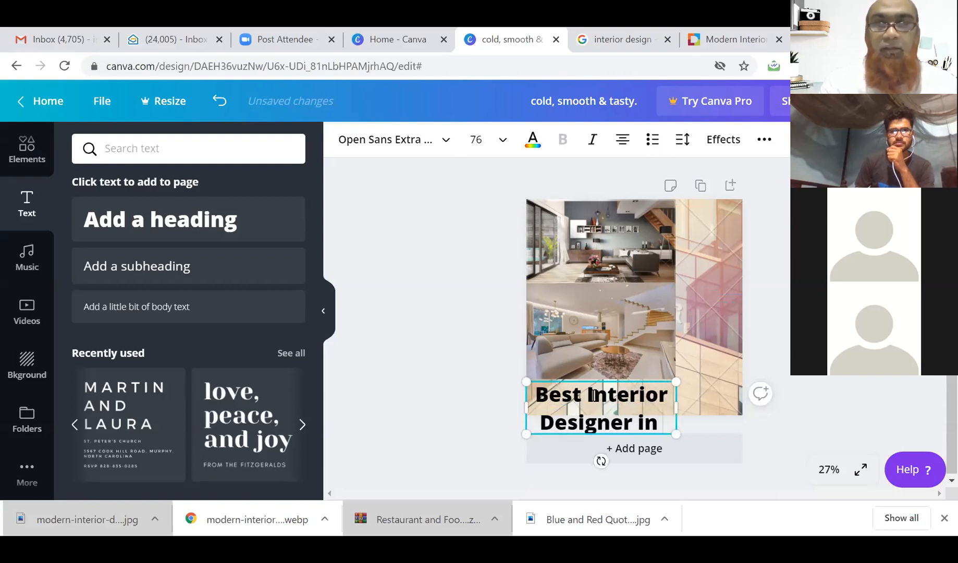
type(" Kolkatta")
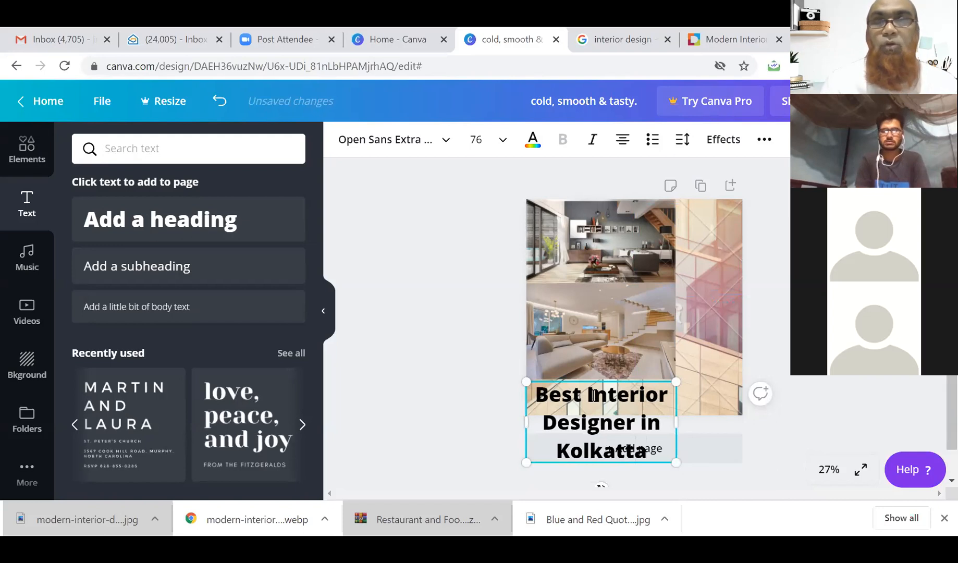
left_click_drag(676, 421, 701, 358)
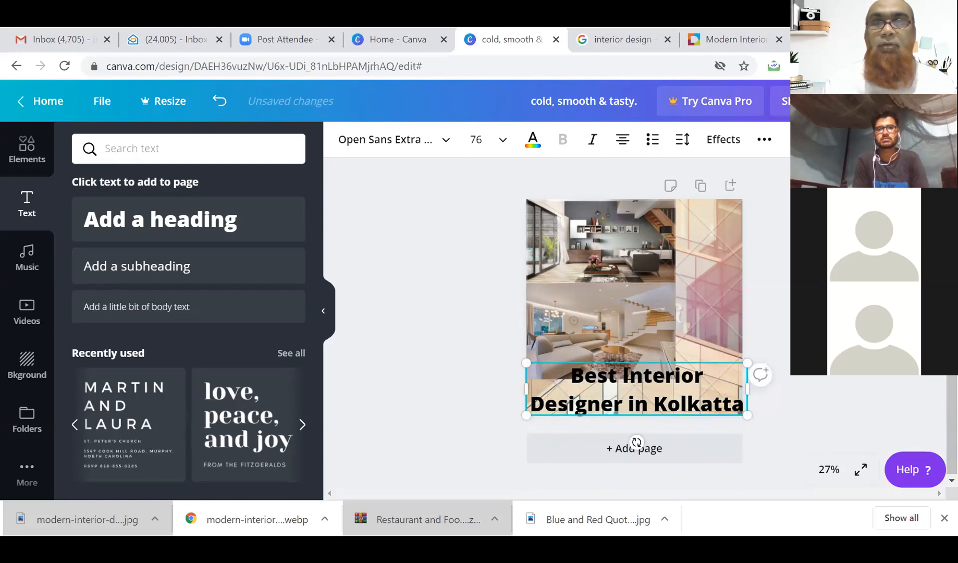
key("Return")
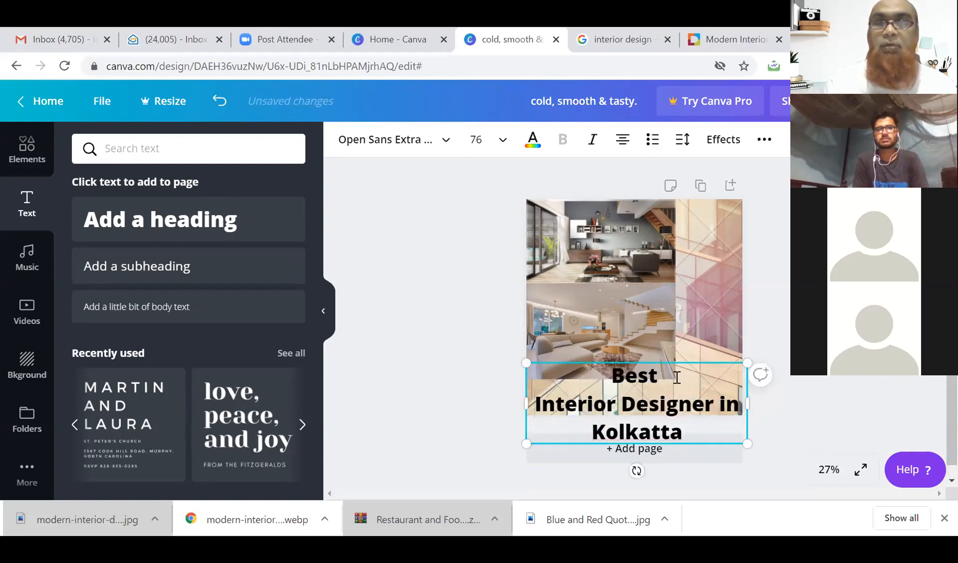
left_click_drag(682, 359, 686, 333)
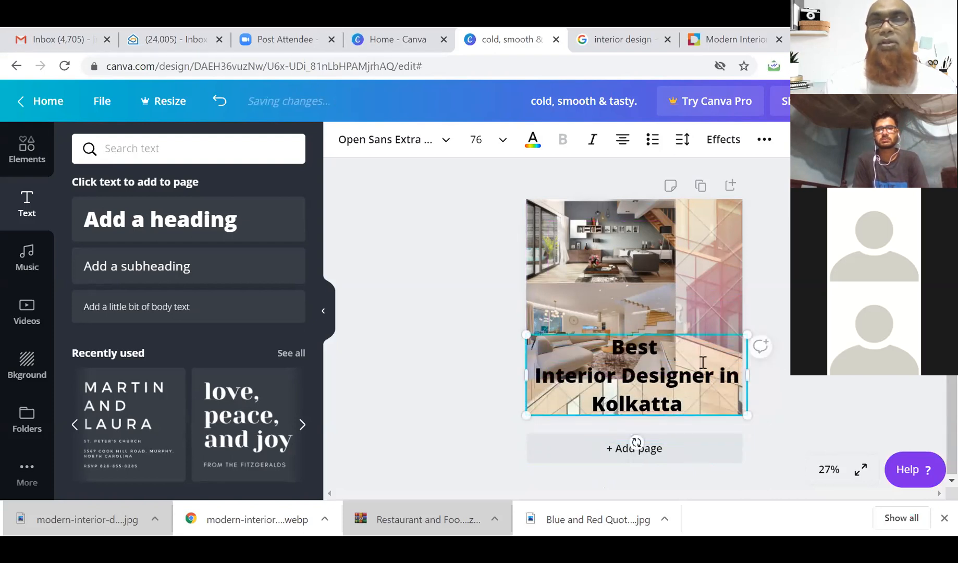
left_click(720, 300)
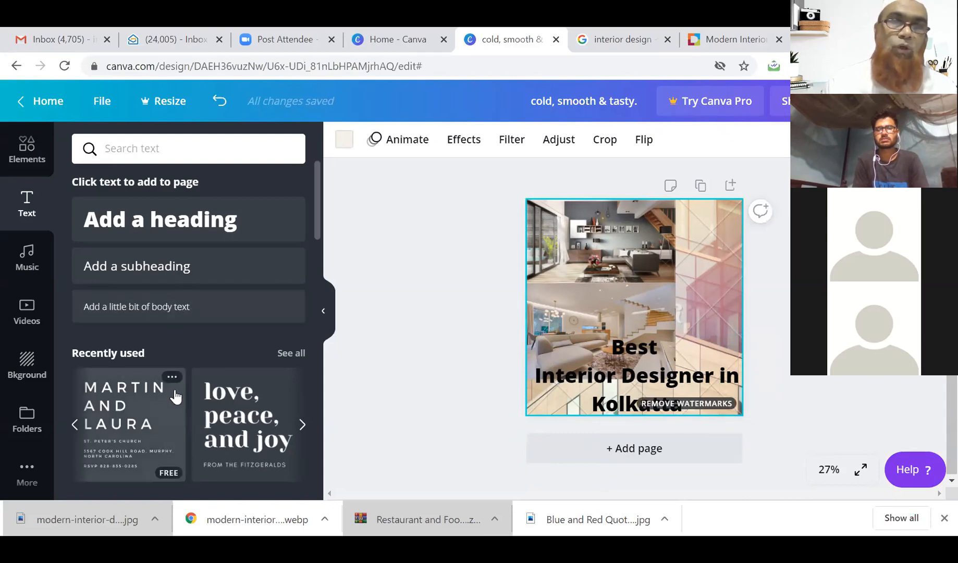
Insert the 'brunch' font combination above the heading and select its brunch word.
scroll(175, 396, "down", 3)
scroll(175, 396, "down", 6)
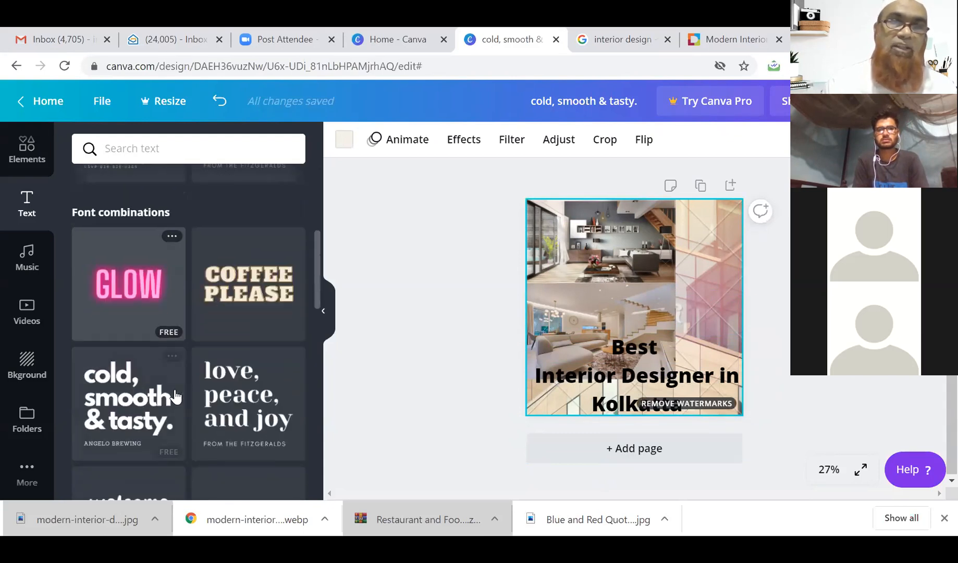
scroll(175, 396, "down", 5)
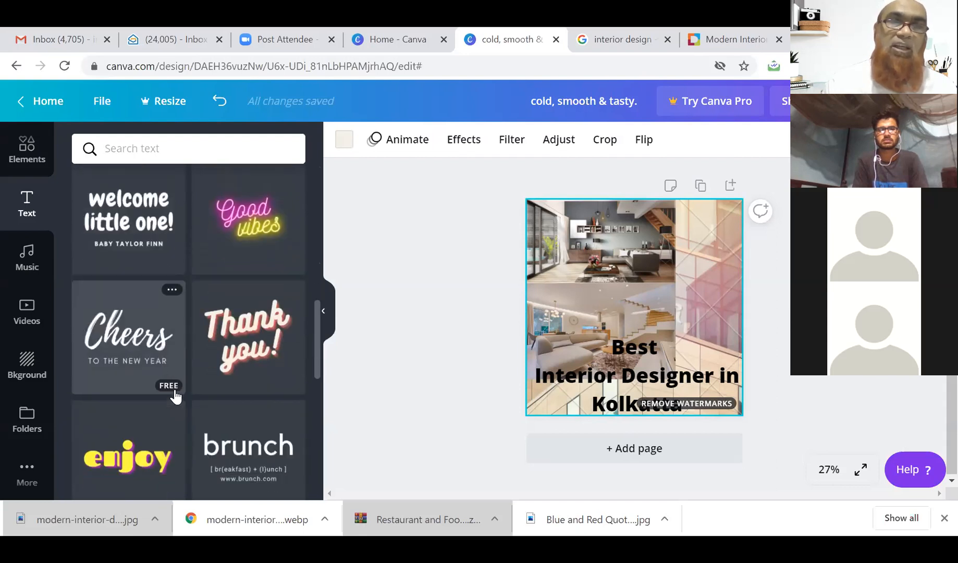
scroll(176, 396, "down", 3)
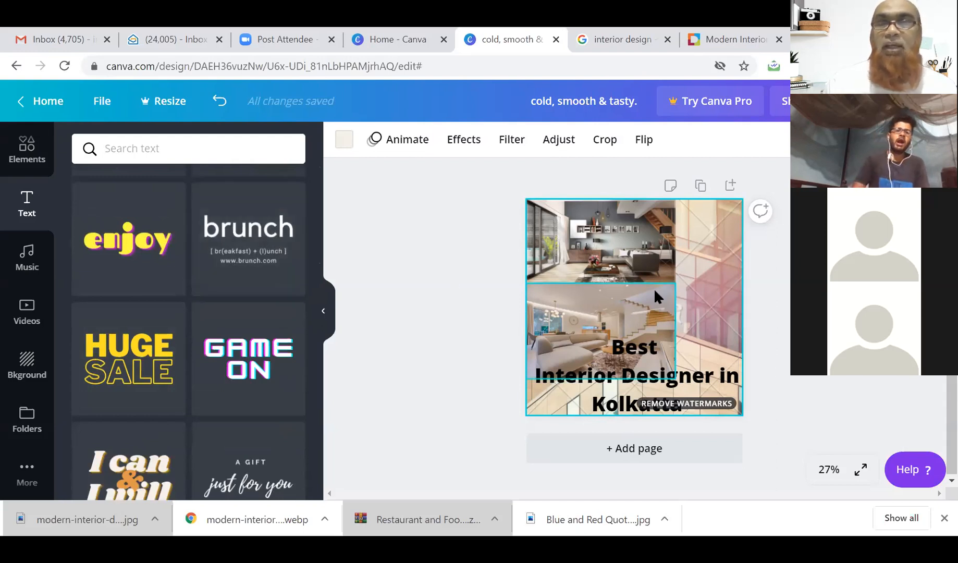
left_click(247, 235)
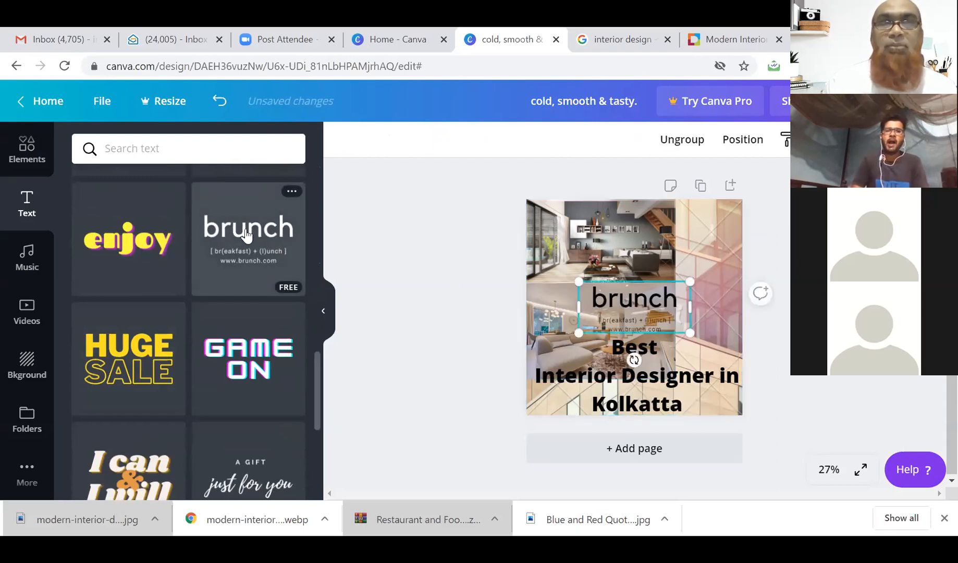
left_click(629, 292)
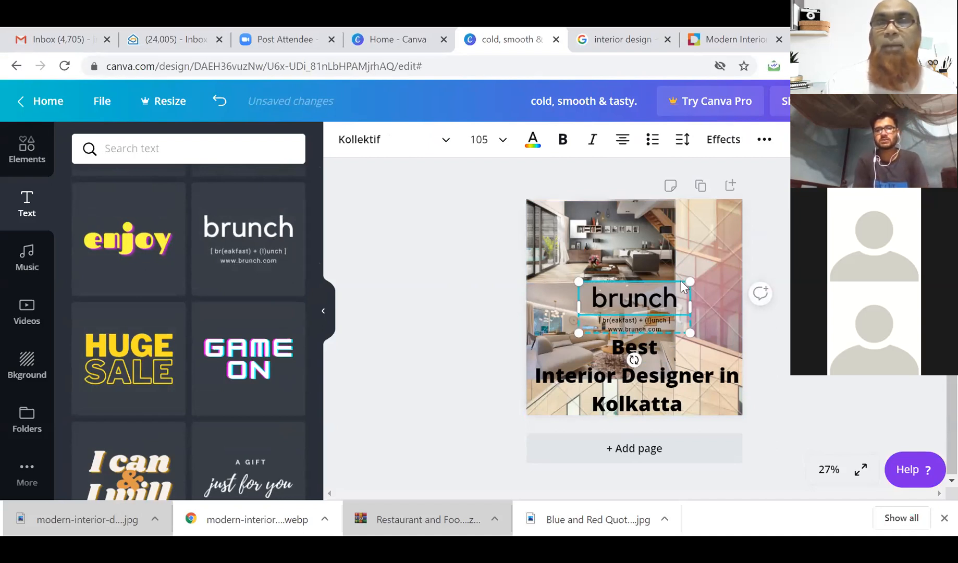
left_click(710, 267)
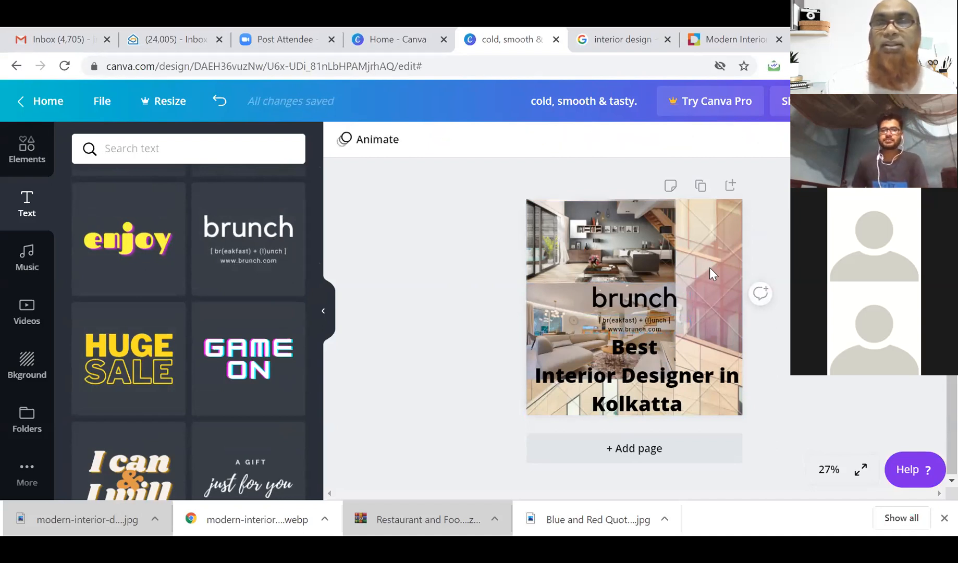
left_click(641, 303)
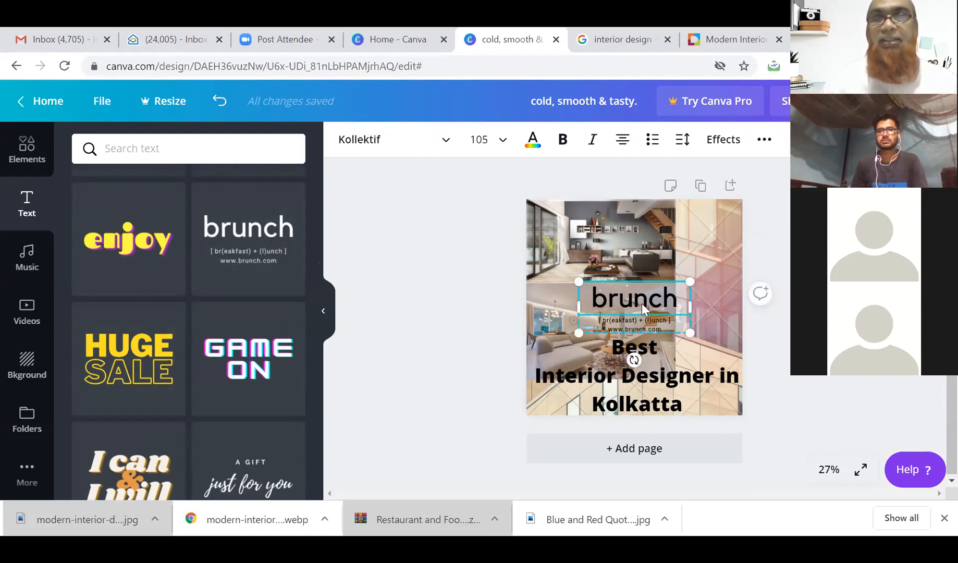
left_click(642, 303)
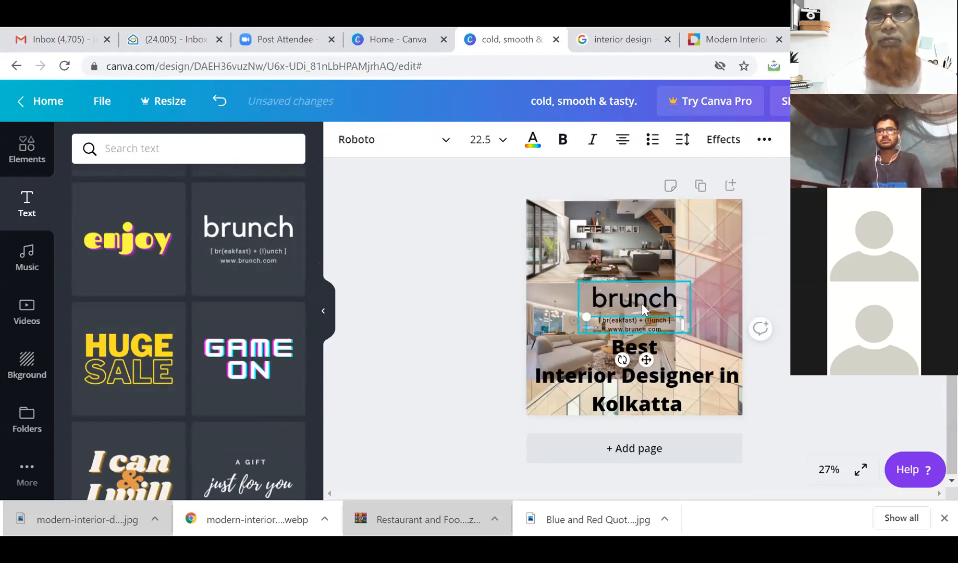
left_click(642, 304)
Replace 'brunch' with the contact phone number, widened onto one line, then select the subtitle line.
double_click(642, 304)
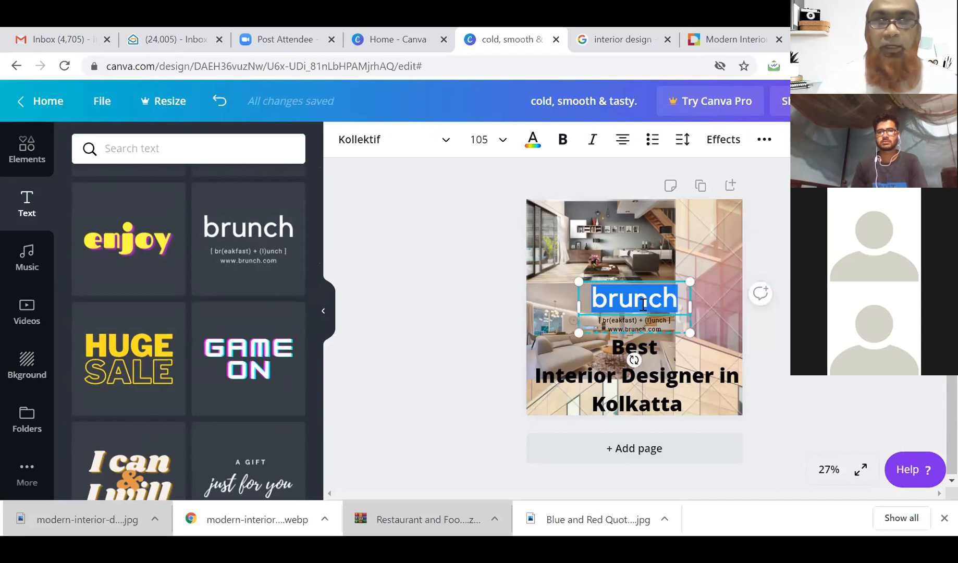
type("(")
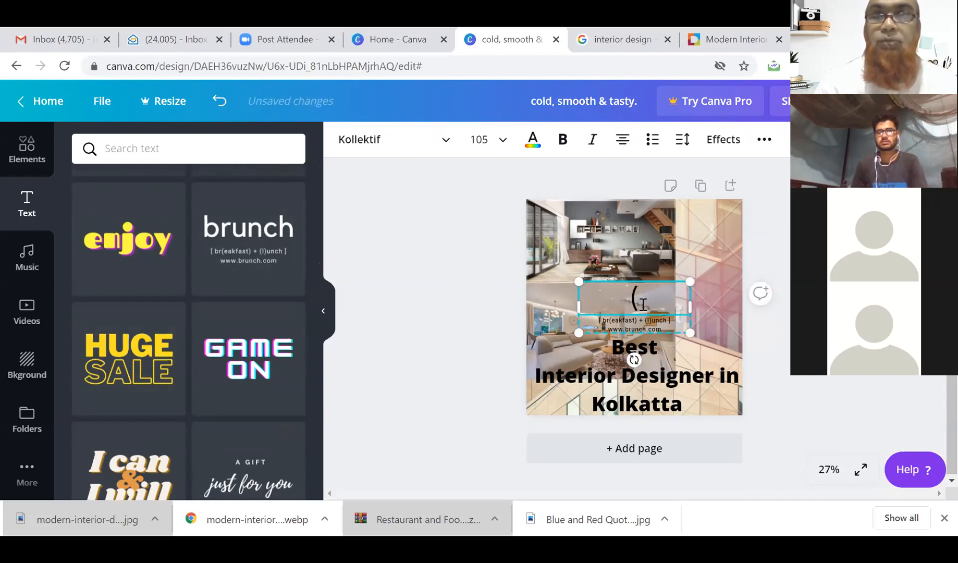
key("BackSpace")
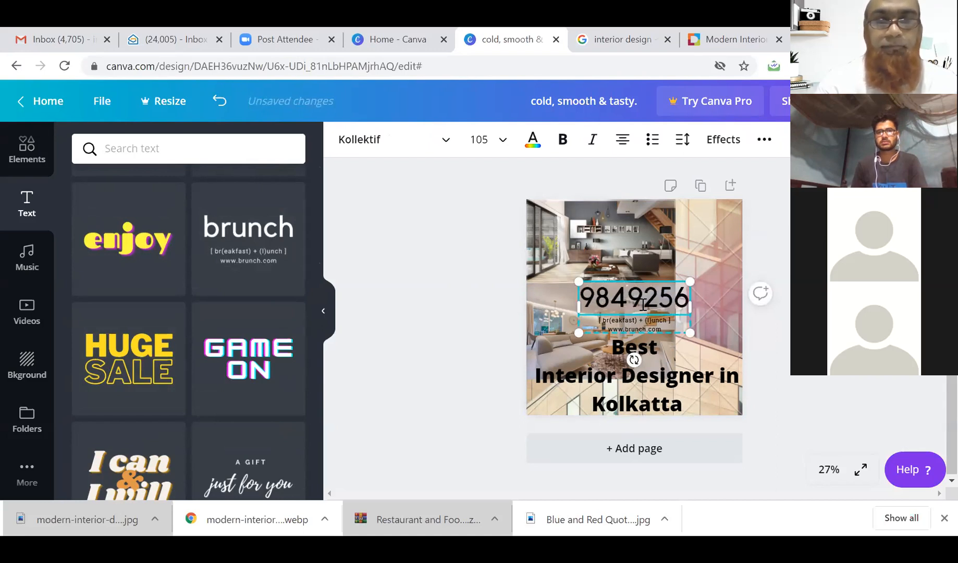
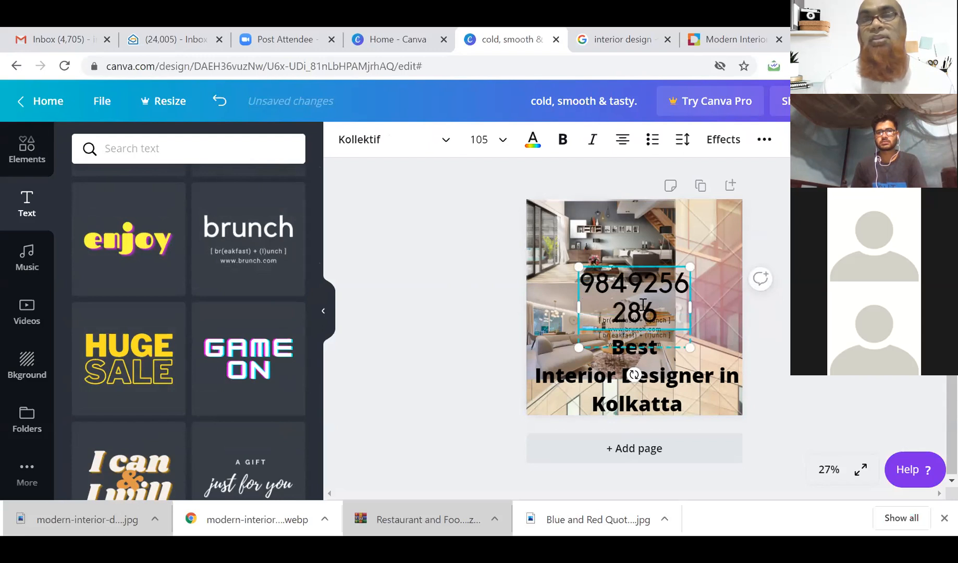
left_click_drag(703, 306, 722, 305)
left_click_drag(576, 306, 541, 307)
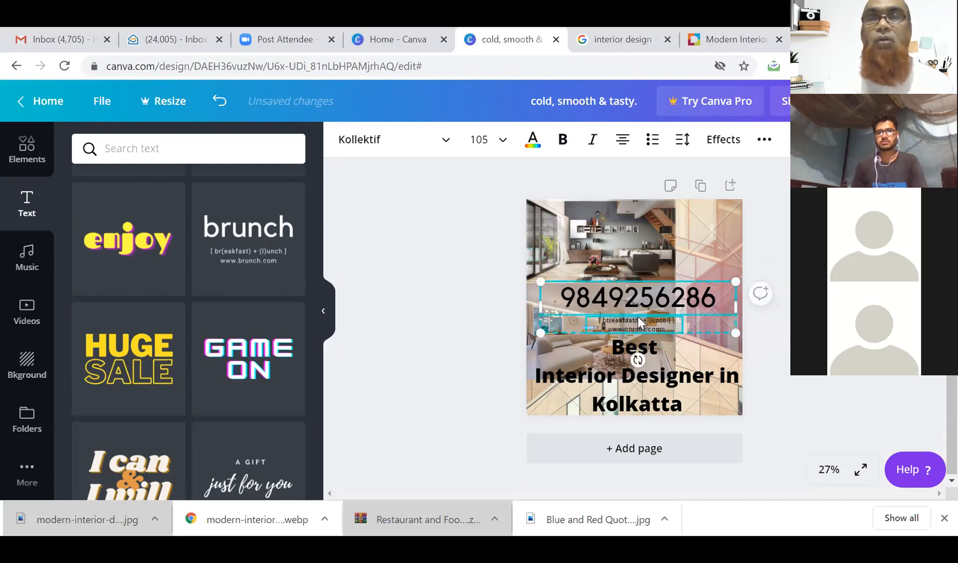
left_click(638, 318)
triple_click(639, 319)
triple_click(639, 318)
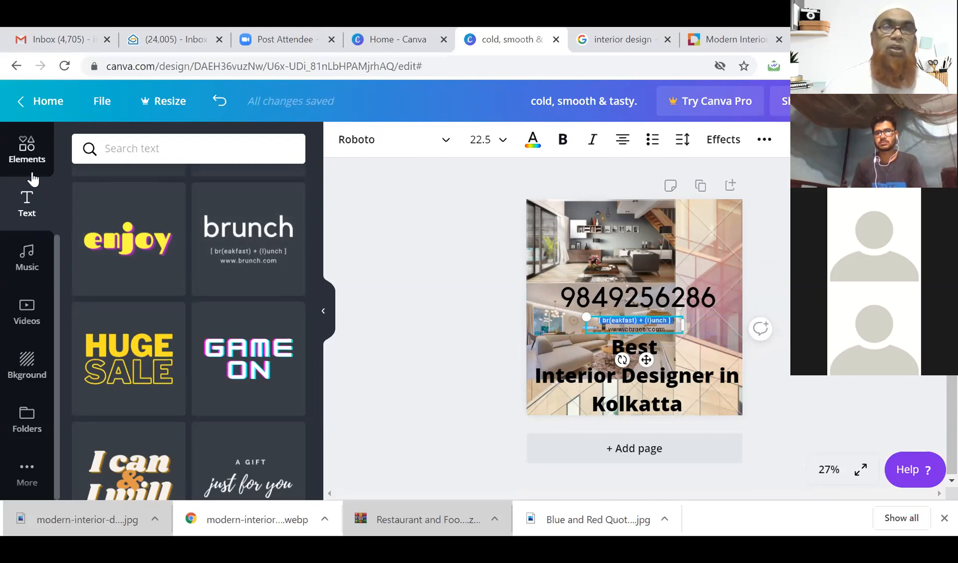
scroll(32, 180, "up", 3)
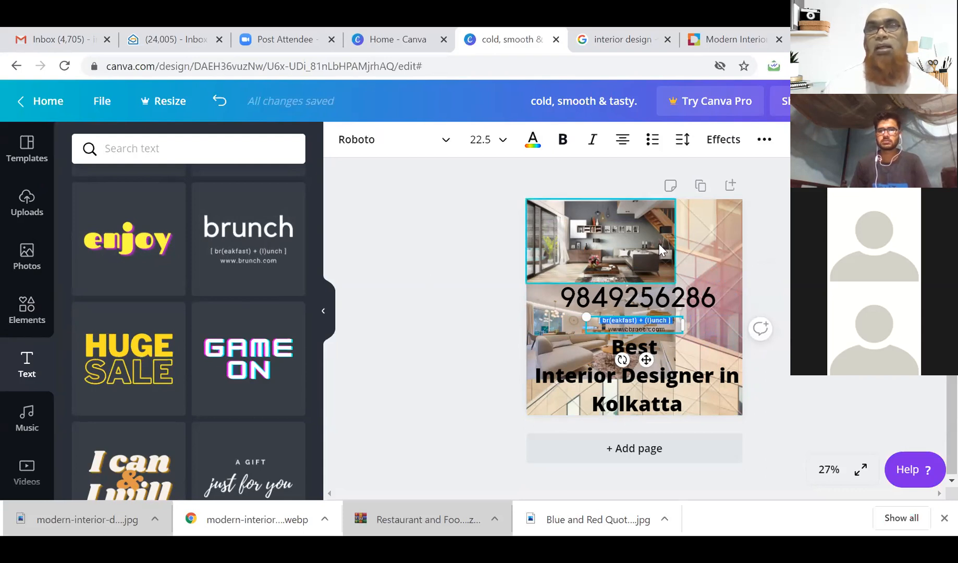
Give the small subtitle a drop shadow and make the phone number Hollow.
left_click(724, 139)
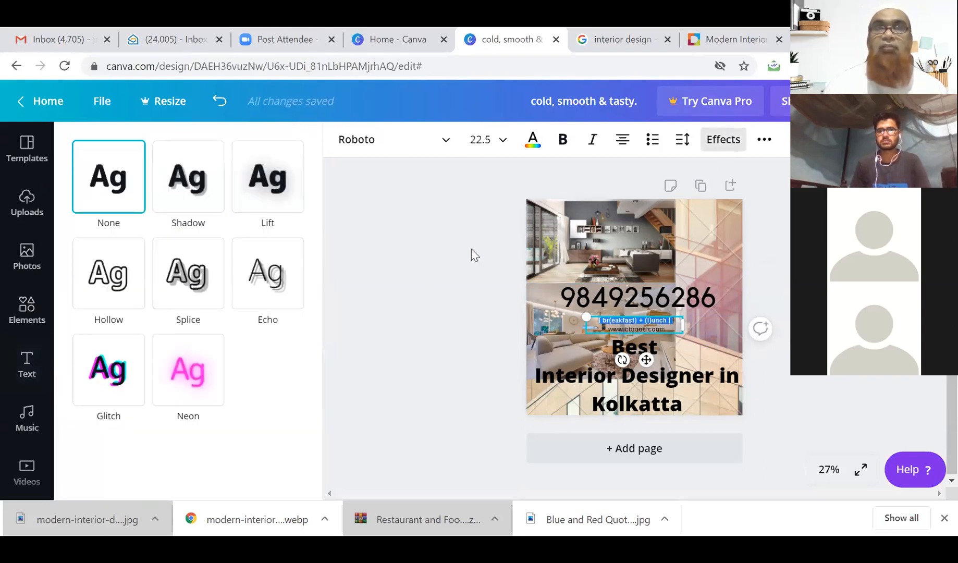
left_click(198, 195)
left_click(550, 294)
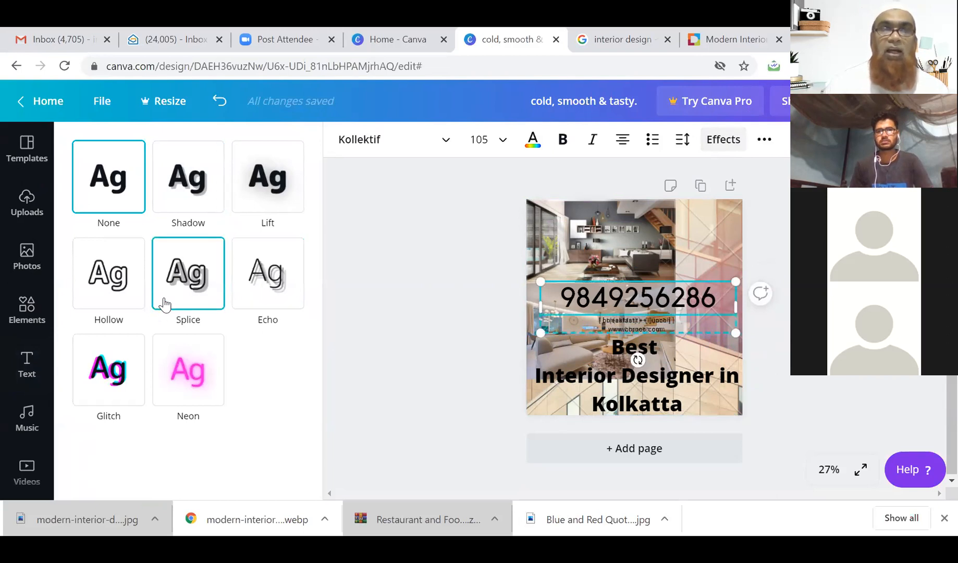
left_click(115, 282)
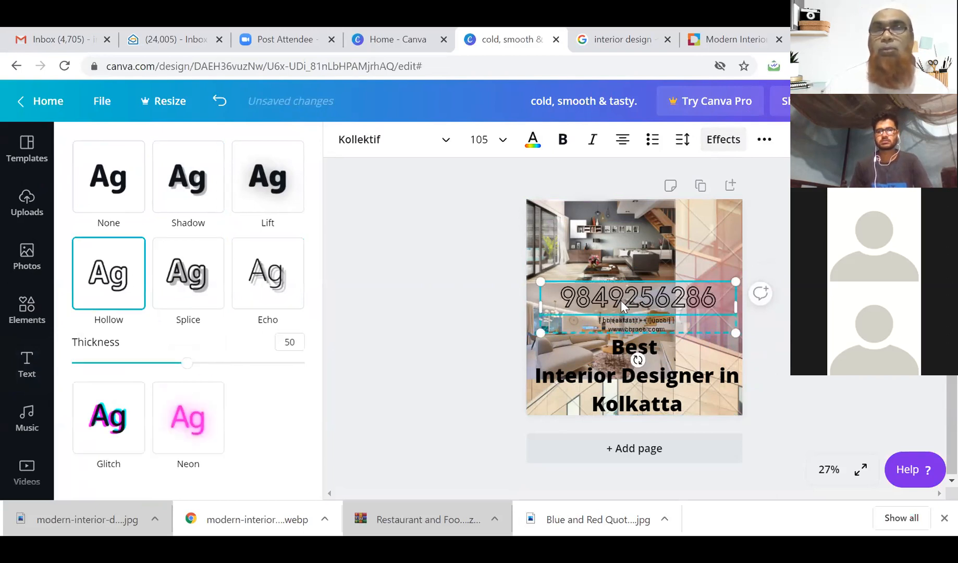
Apply the Neon effect to the 'Best Interior Designer in Kolkatta' headline.
left_click(607, 386)
left_click(102, 277)
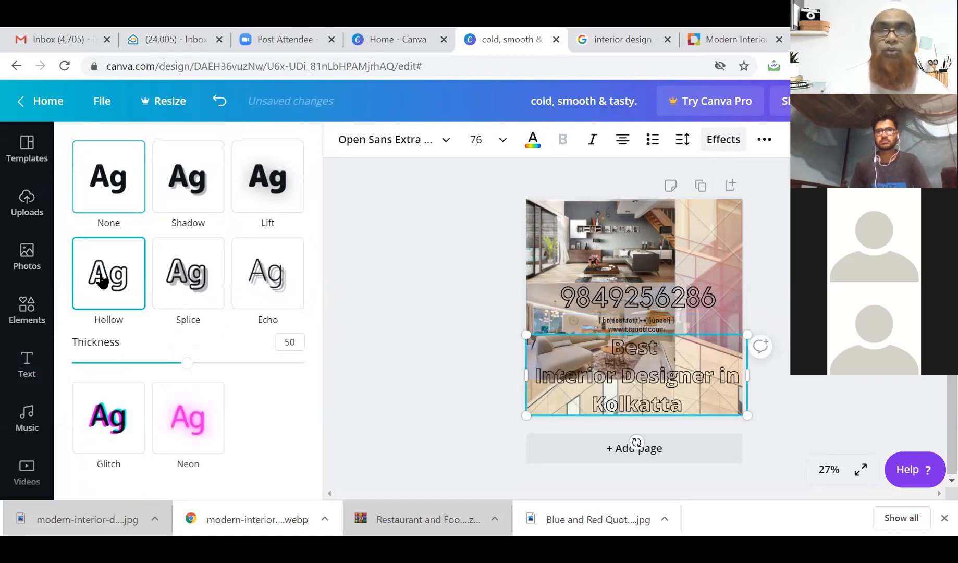
left_click(188, 420)
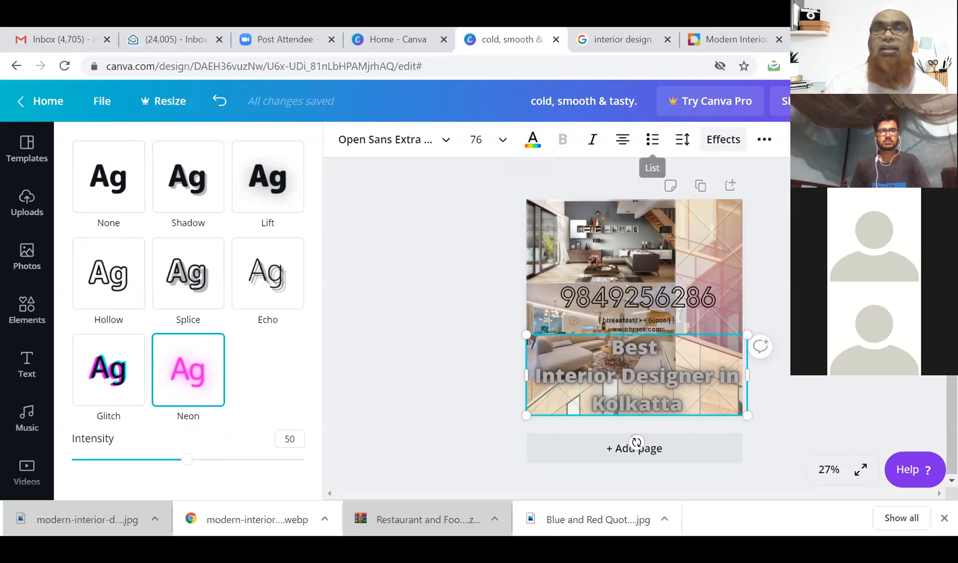
left_click(764, 139)
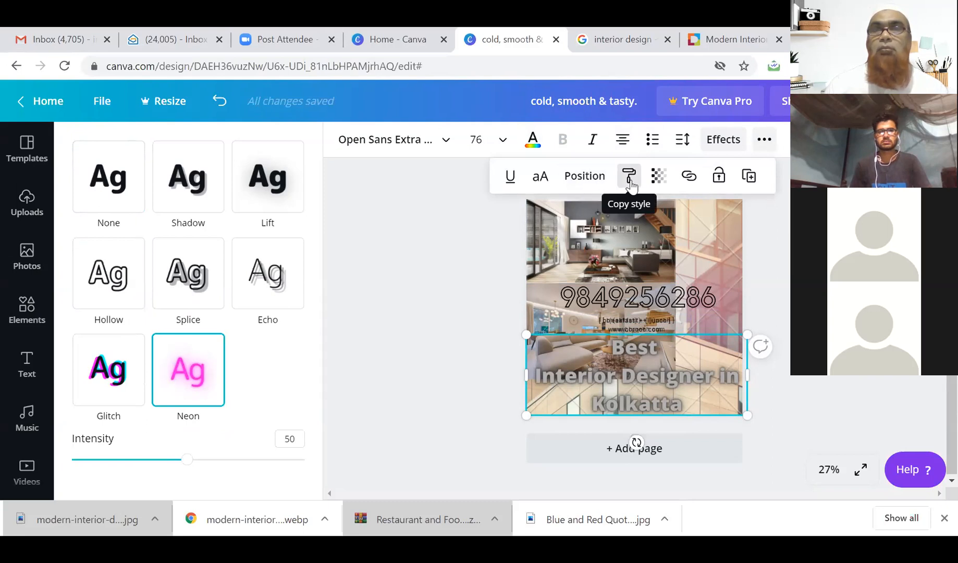
Link the Best Interior Designer in Kolkatta headline to the designer's website address.
left_click(689, 178)
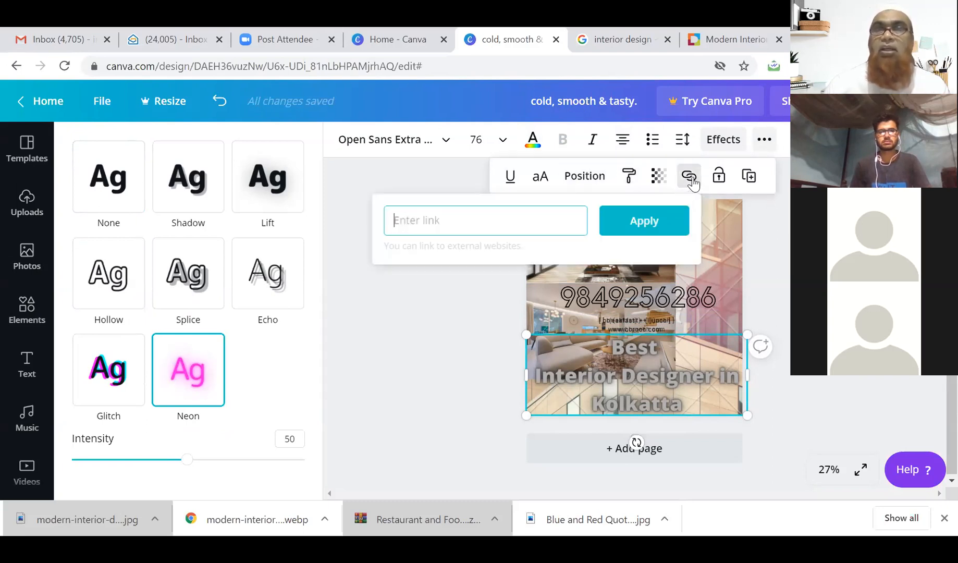
type("www.")
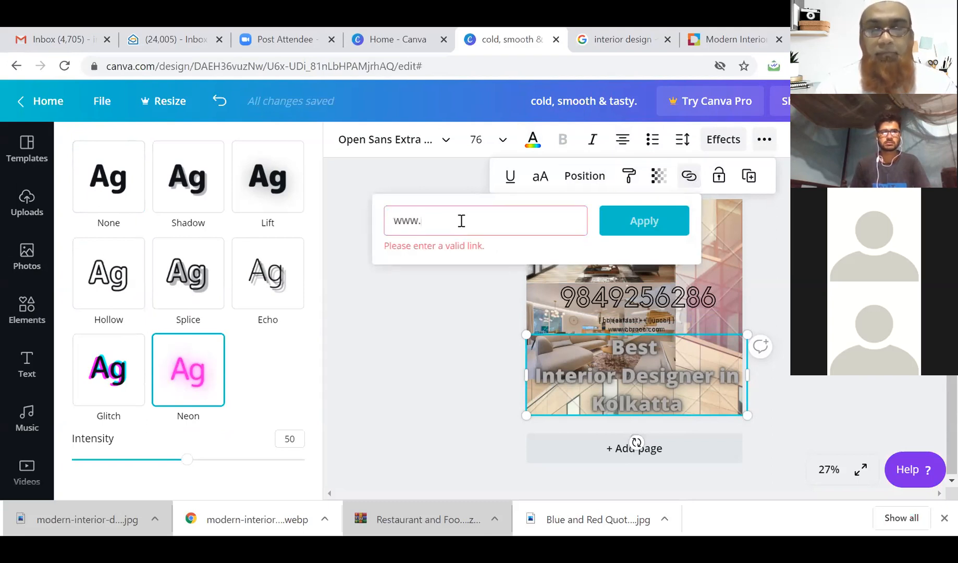
type("shakirali.in")
left_click(646, 221)
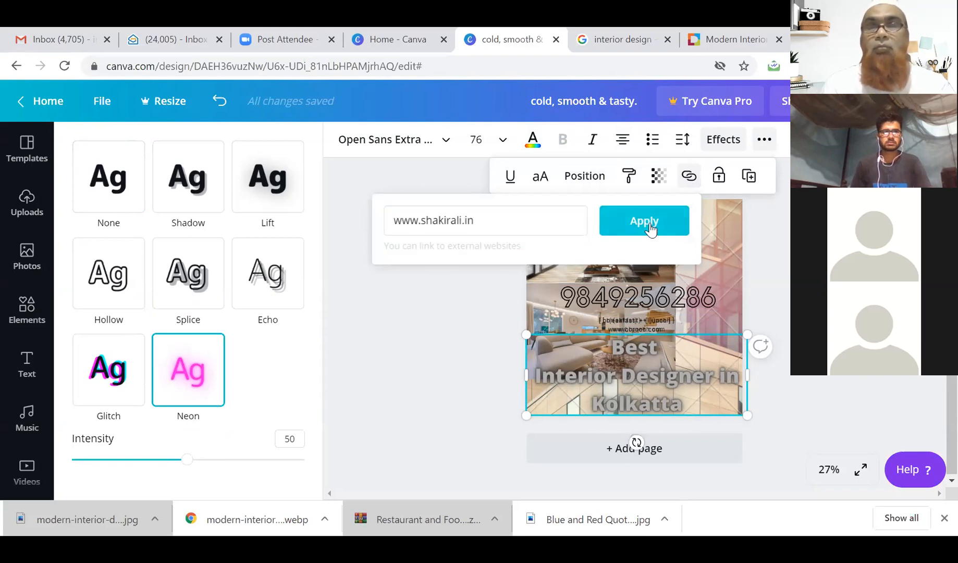
left_click(644, 352)
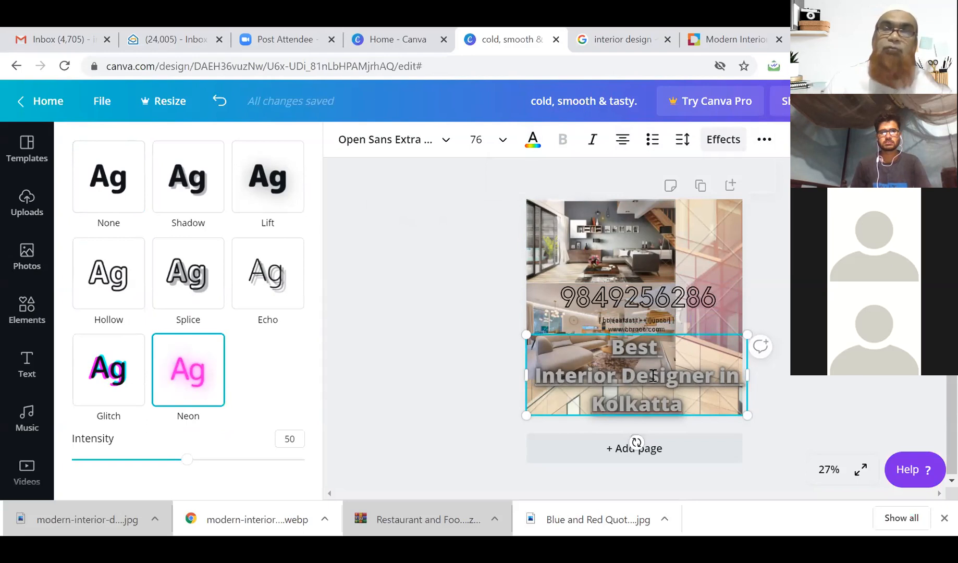
Delete the headline text box and show School stock photos in the Photos panel.
left_click_drag(618, 350, 686, 402)
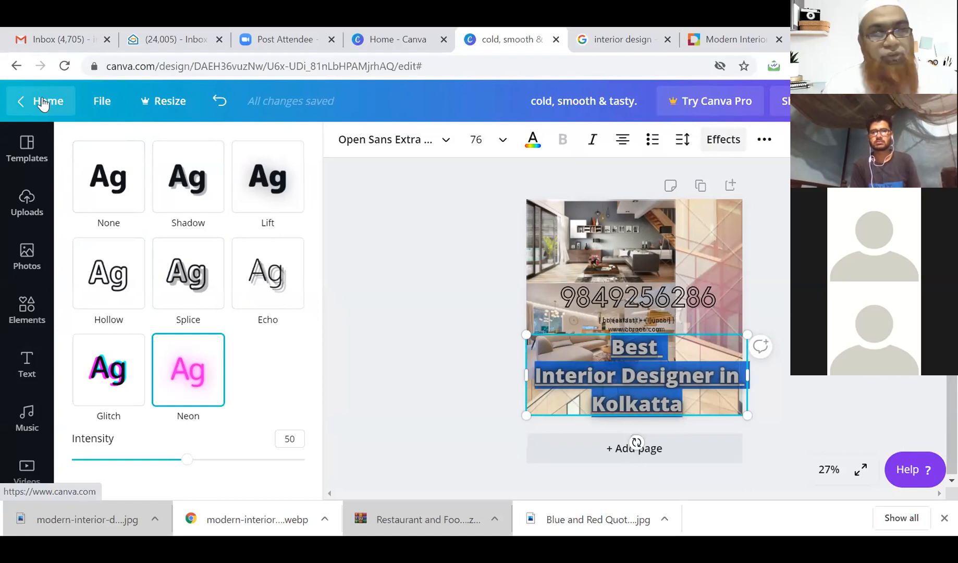
left_click(27, 207)
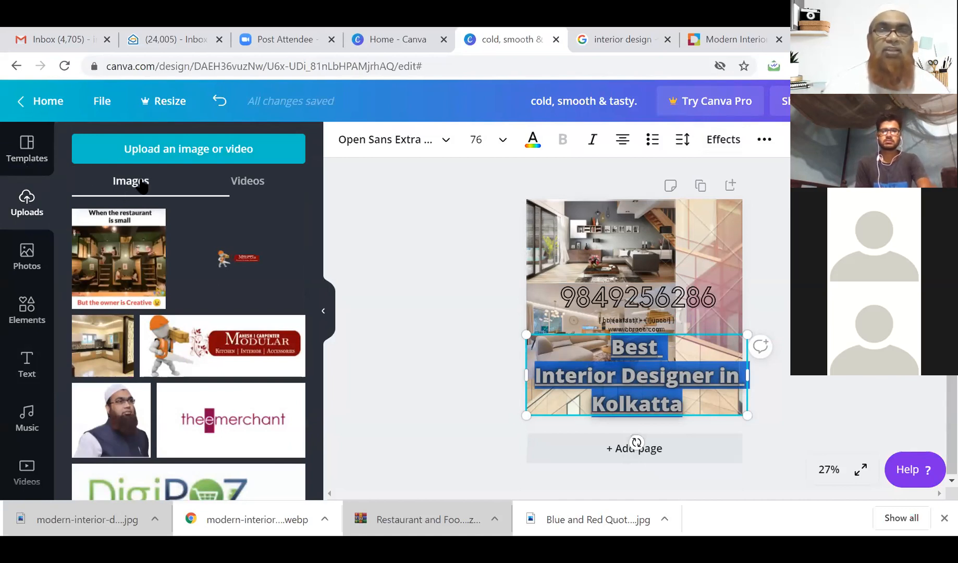
left_click(26, 255)
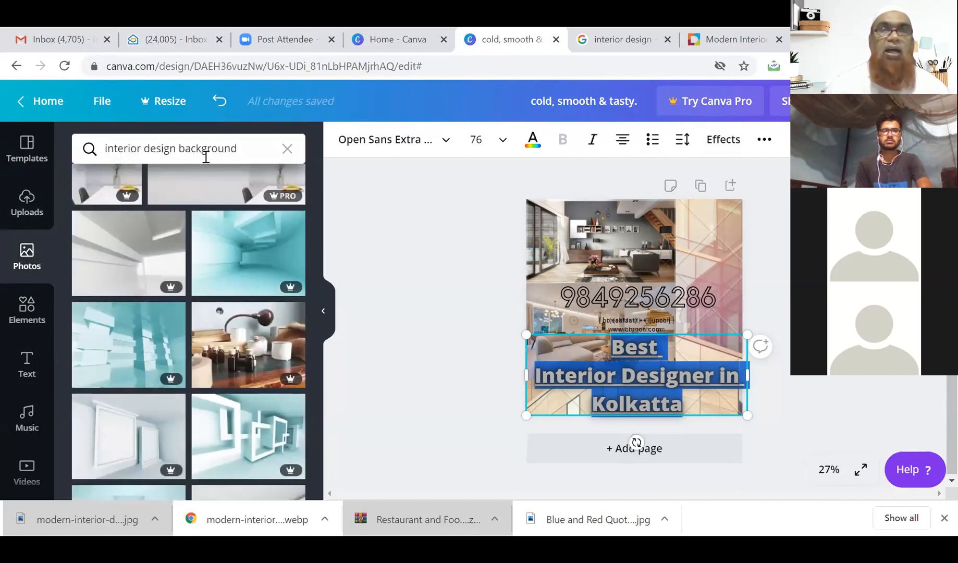
left_click(287, 148)
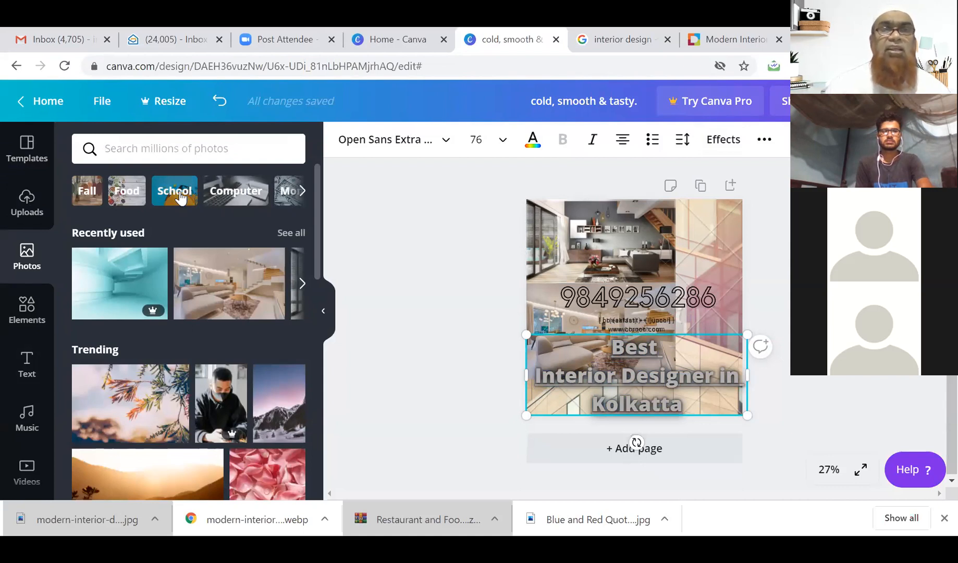
left_click(180, 191)
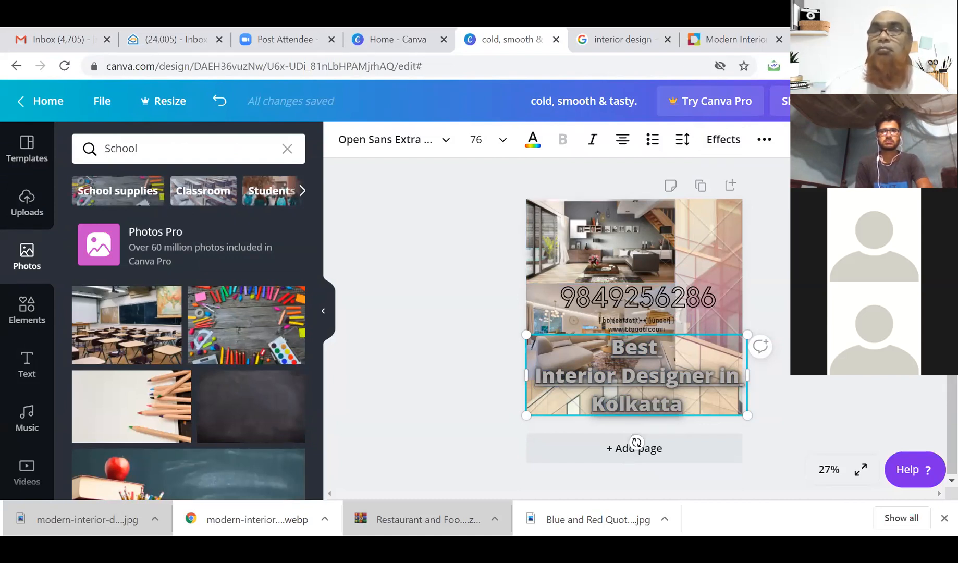
key("Delete")
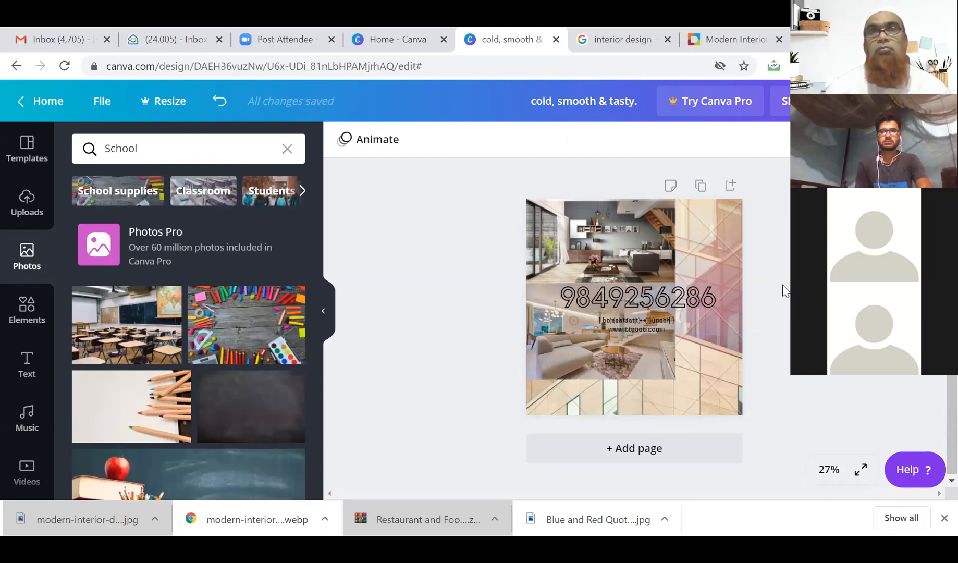
Delete the phone number text box, then undo to restore it.
left_click(694, 289)
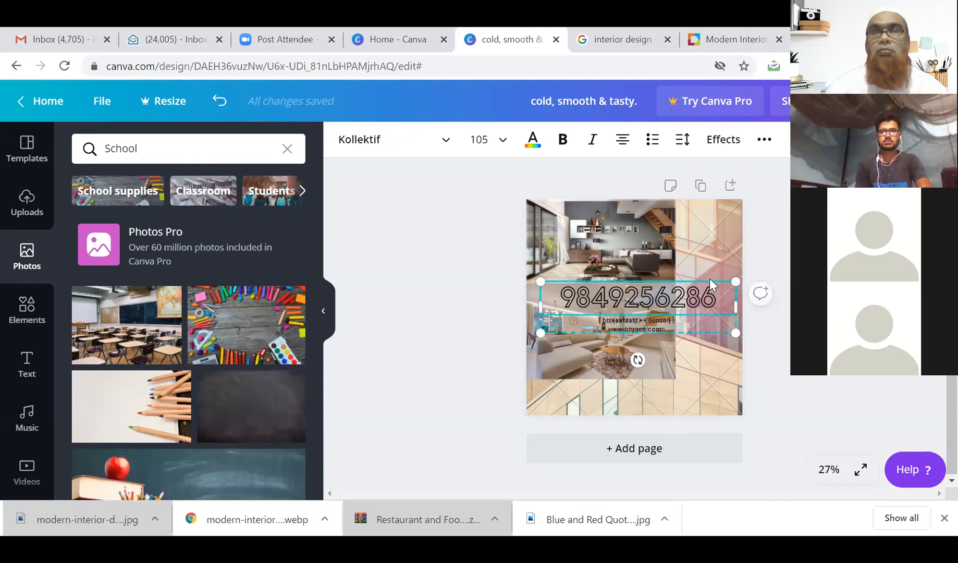
key("Delete")
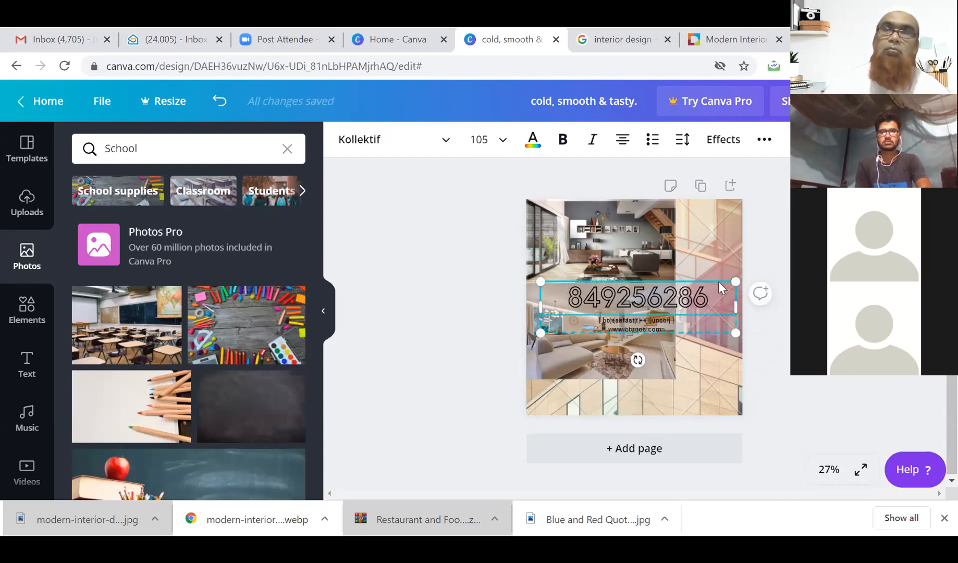
left_click(720, 286)
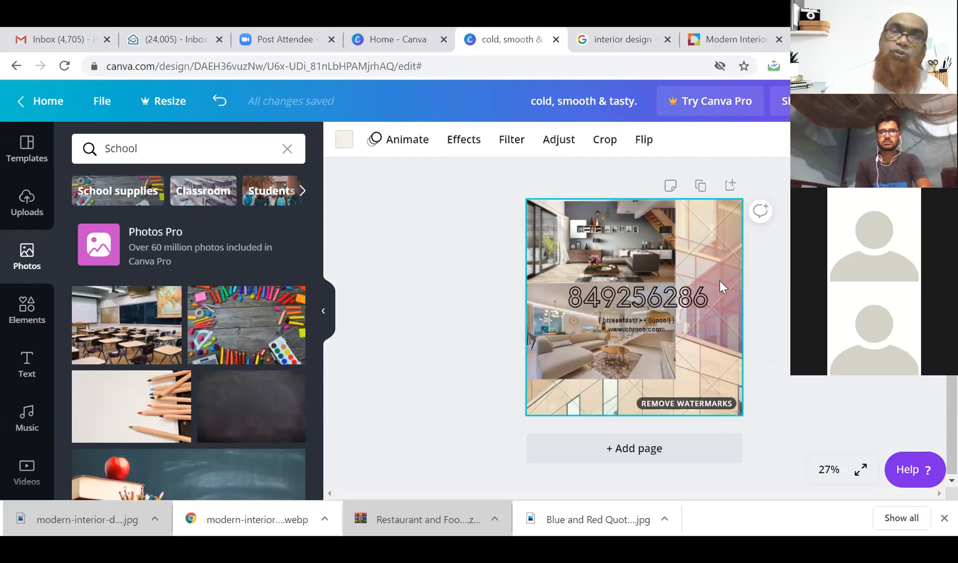
left_click(699, 290)
key("Delete")
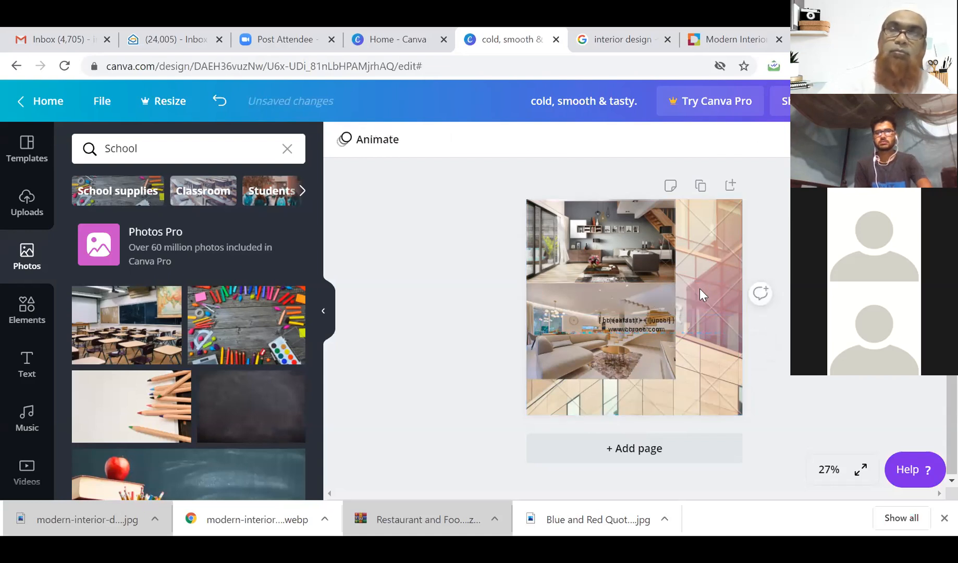
left_click(629, 325)
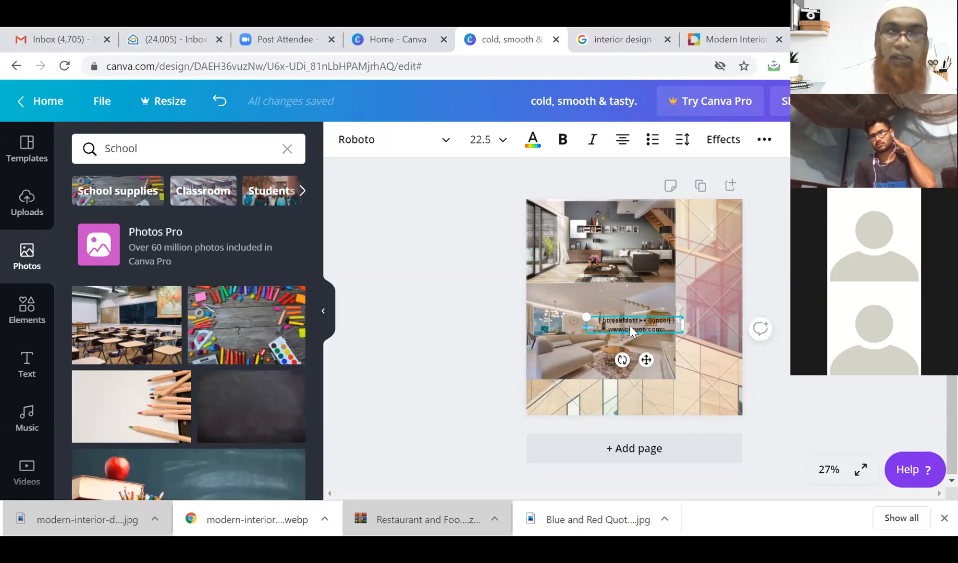
key("ctrl+z")
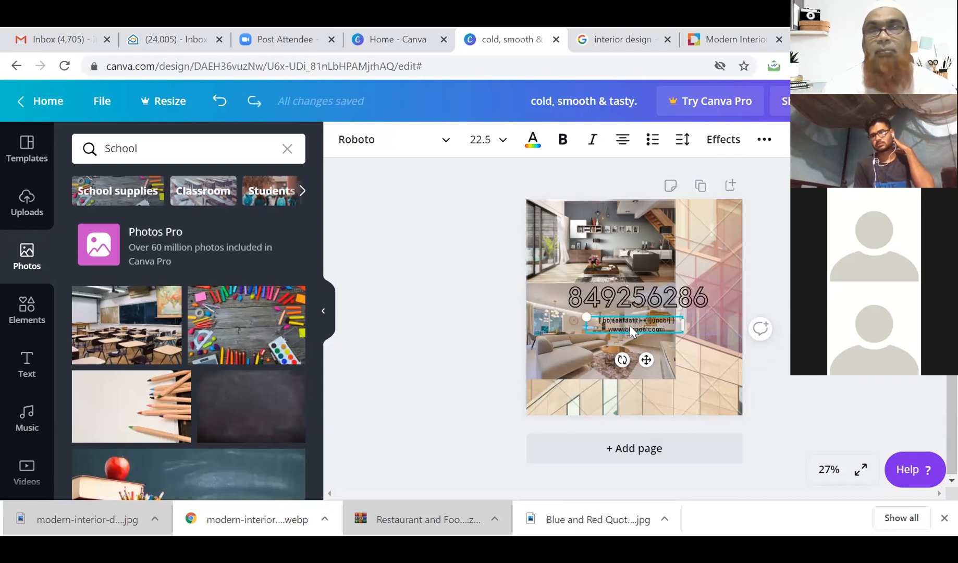
key("ctrl+z")
Erase the phone number digits, leaving its text box empty.
left_click(611, 304)
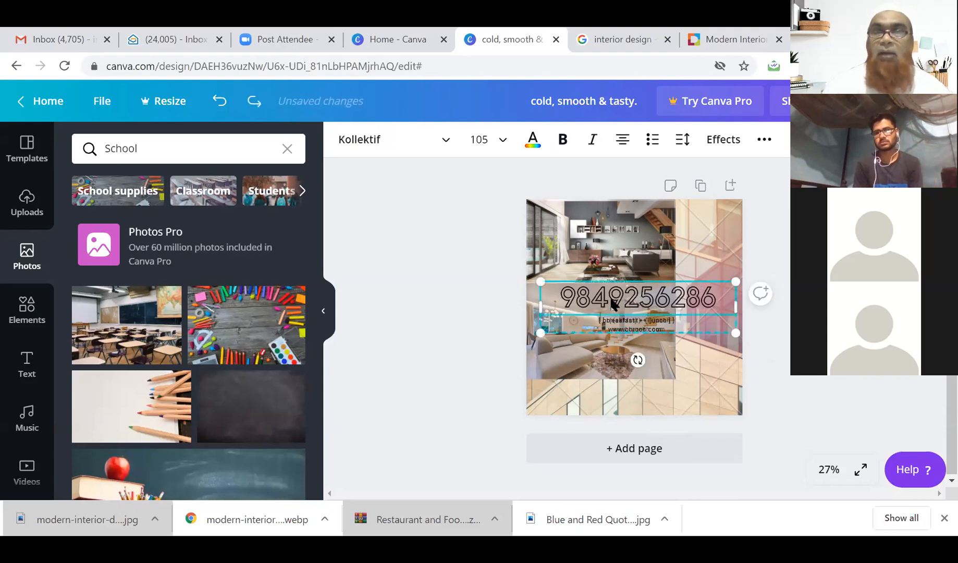
double_click(611, 302)
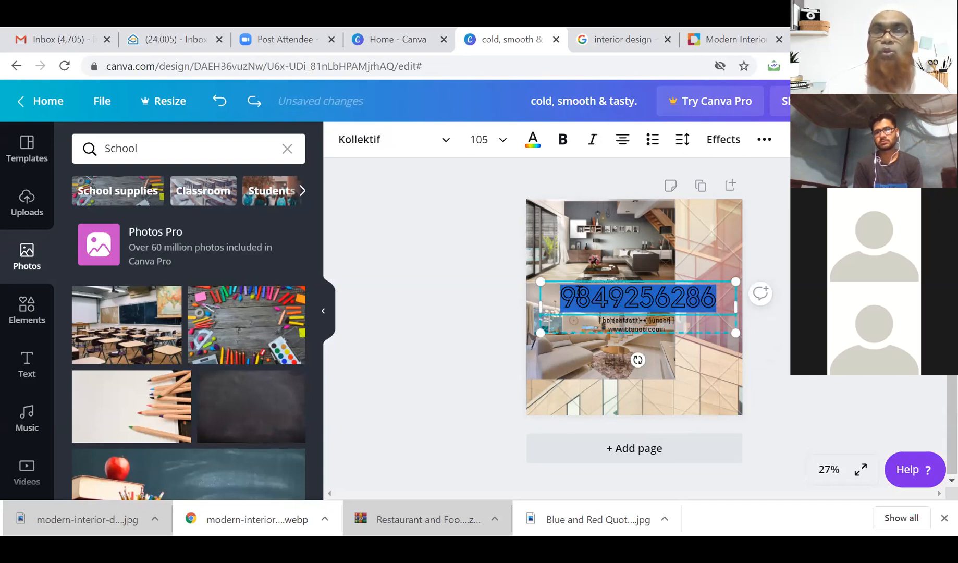
key("BackSpace")
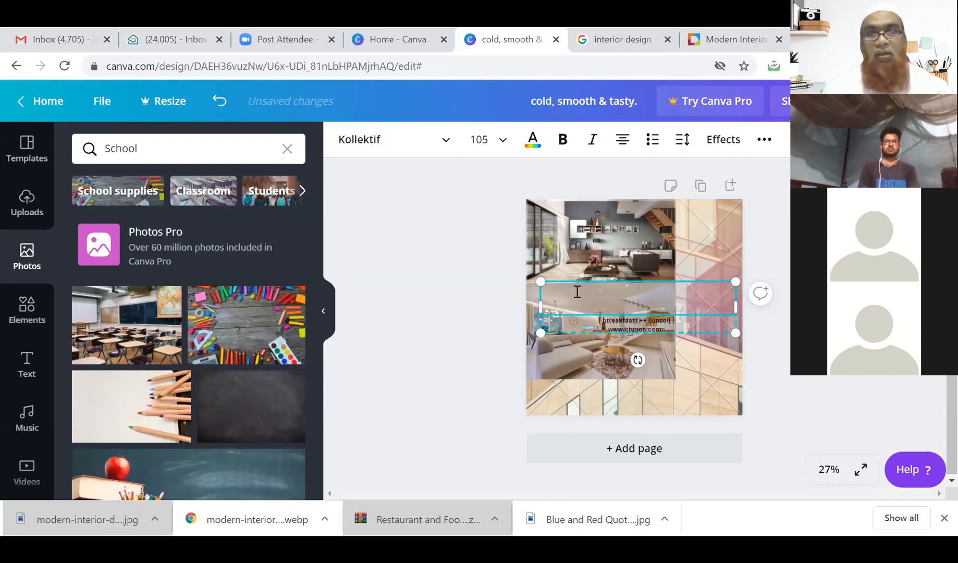
left_click(598, 278)
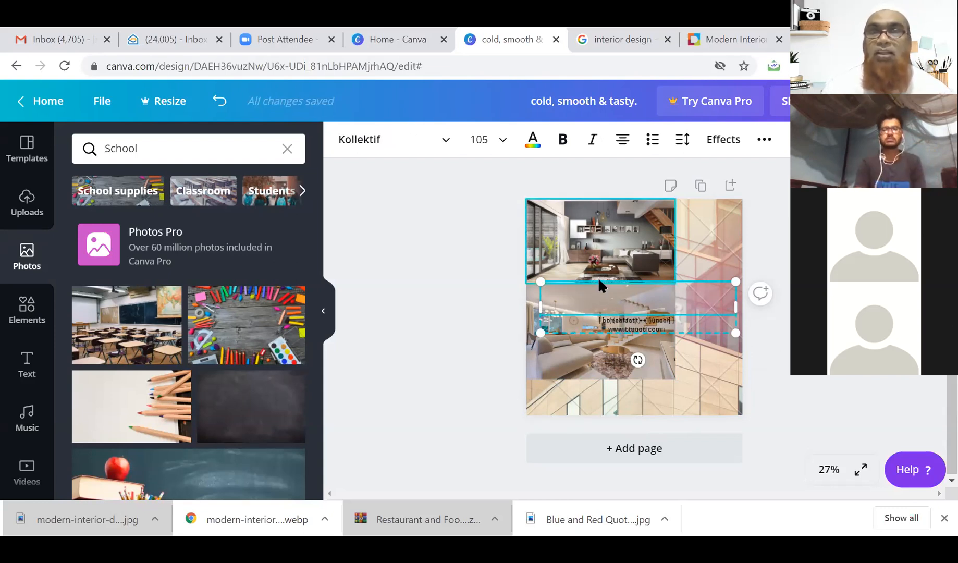
left_click(699, 284)
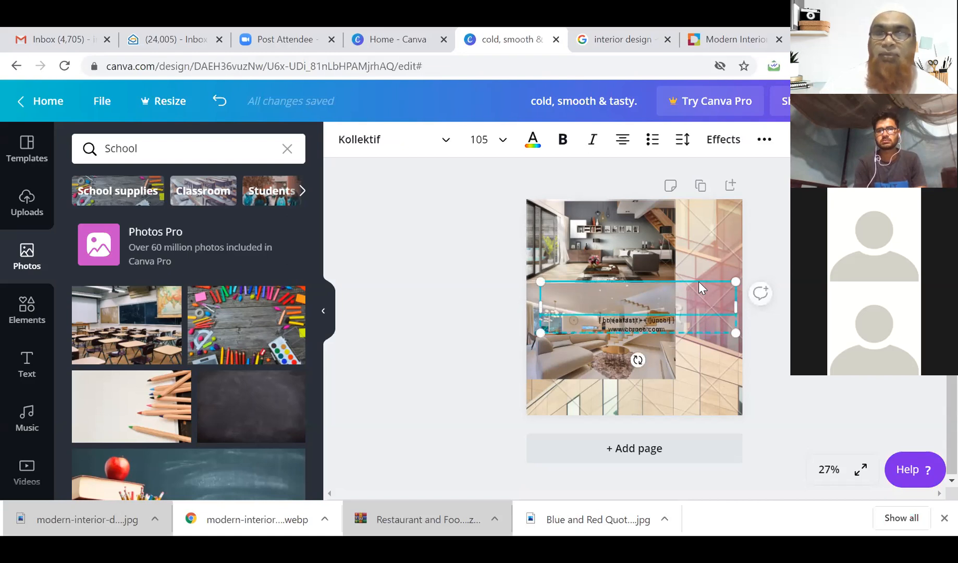
key("Escape")
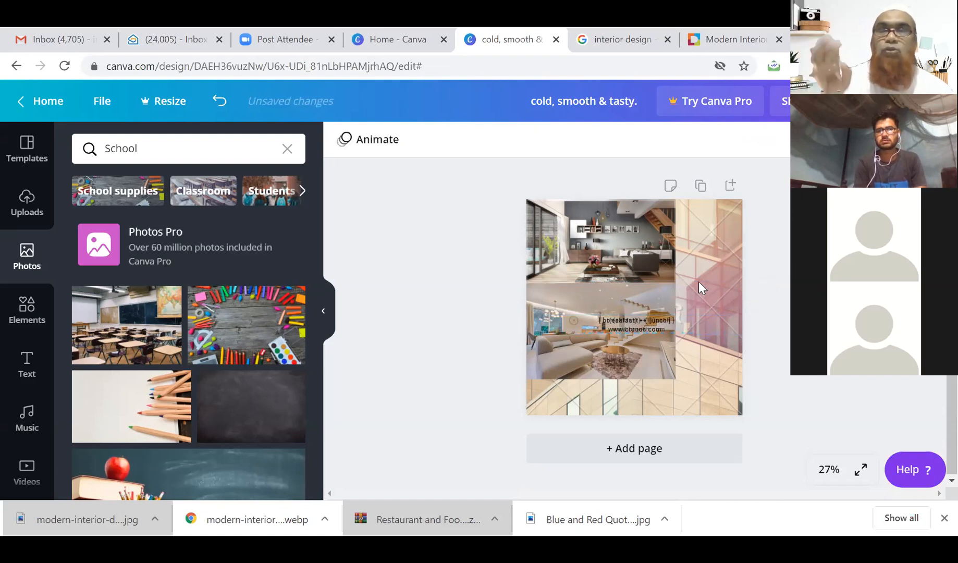
Delete the small caption line from the lower interior photo.
left_click(623, 325)
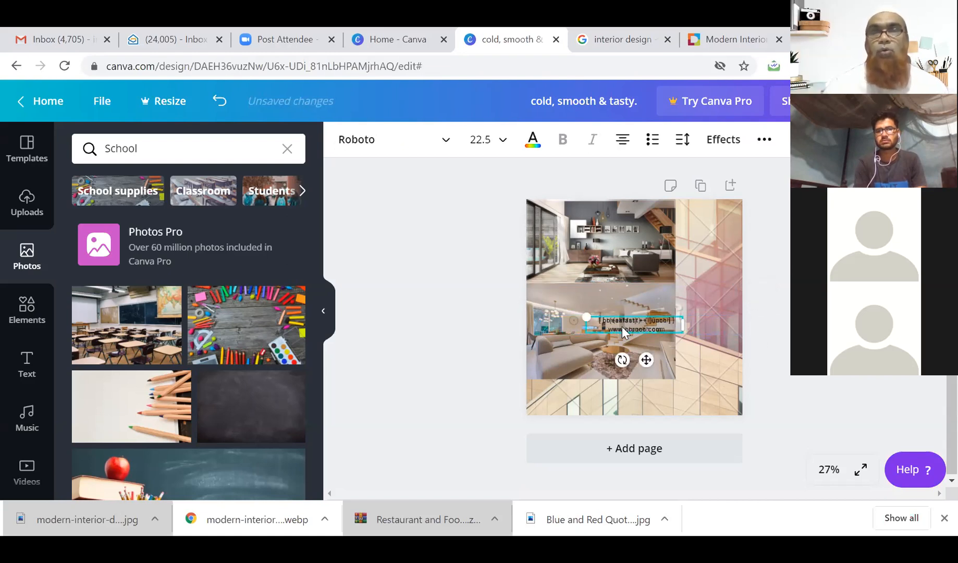
key("Escape")
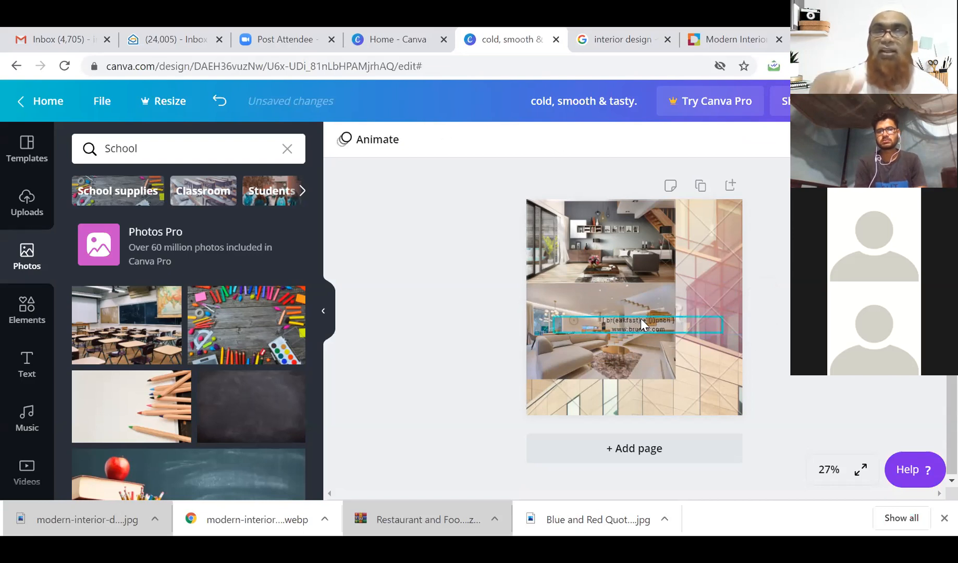
left_click(642, 324)
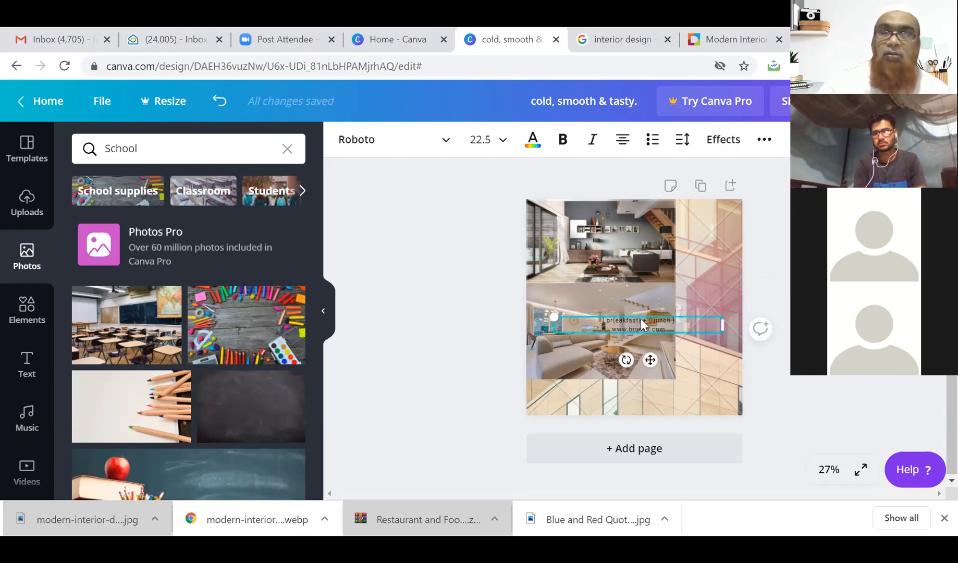
key("Delete")
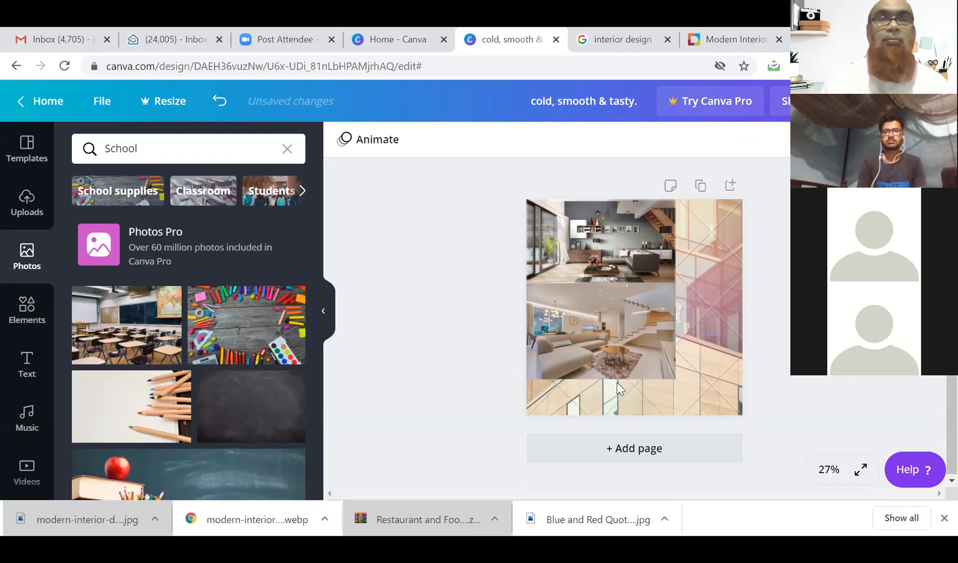
Switch to Classroom results, then search stock photos for 'online classroom'.
scroll(274, 359, "down", 8)
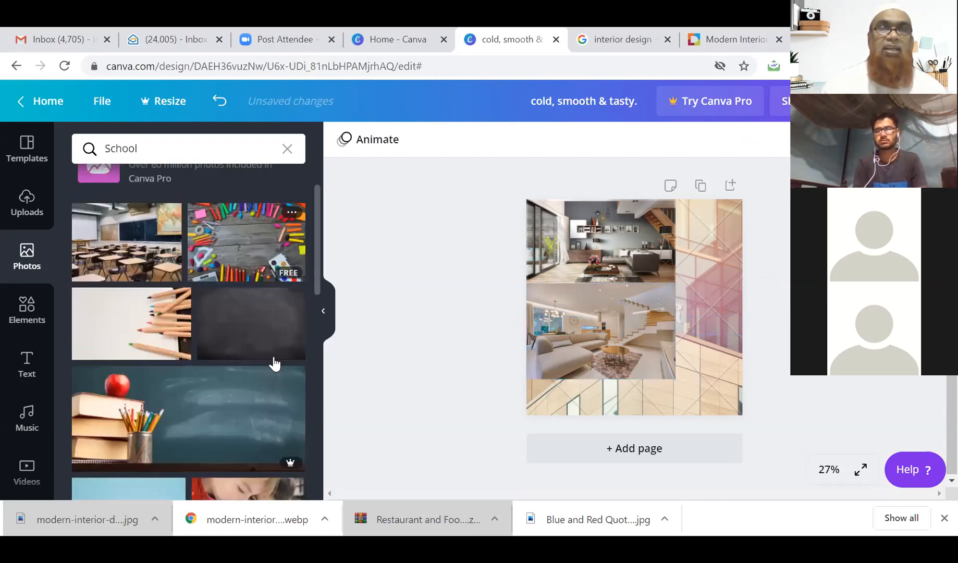
scroll(273, 361, "up", 10)
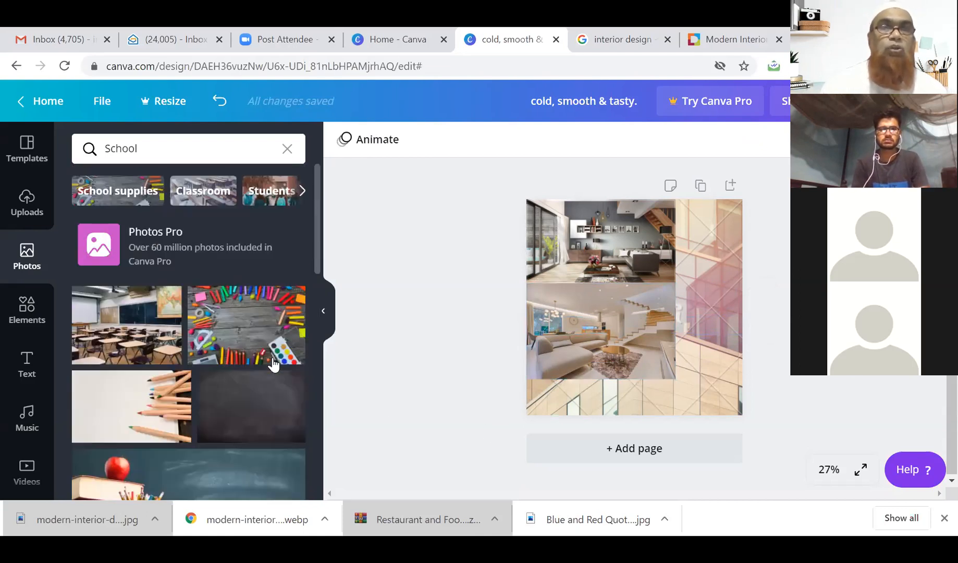
left_click(203, 191)
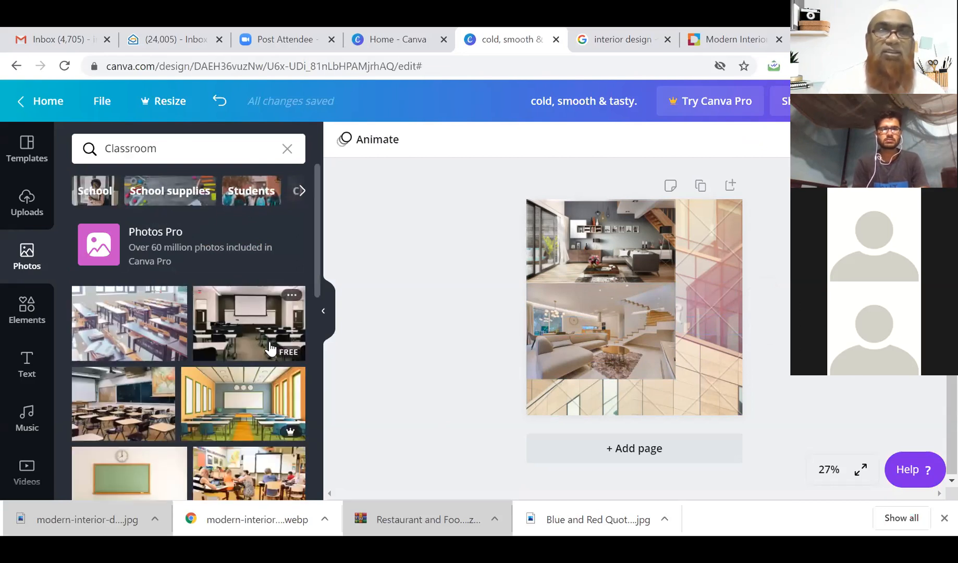
left_click(201, 157)
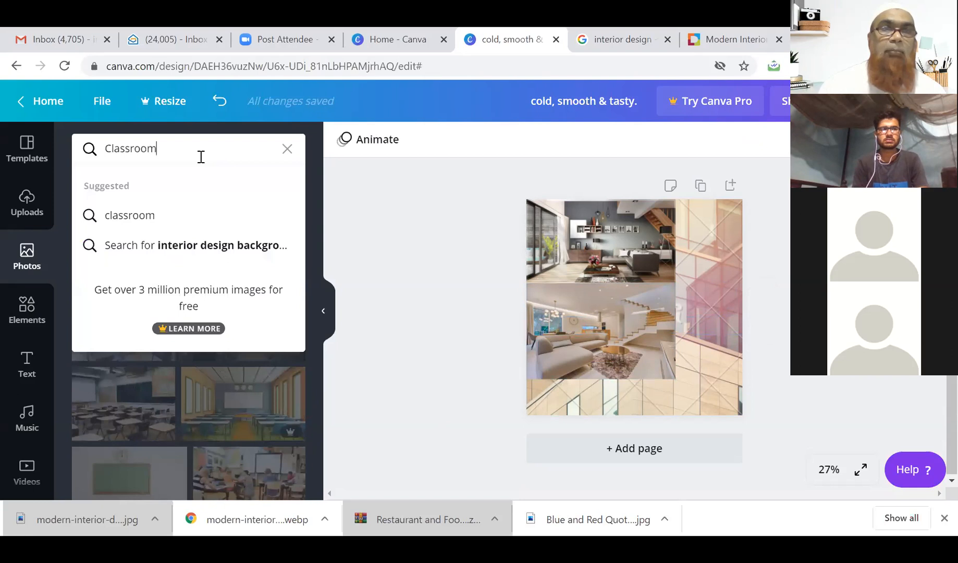
double_click(201, 157)
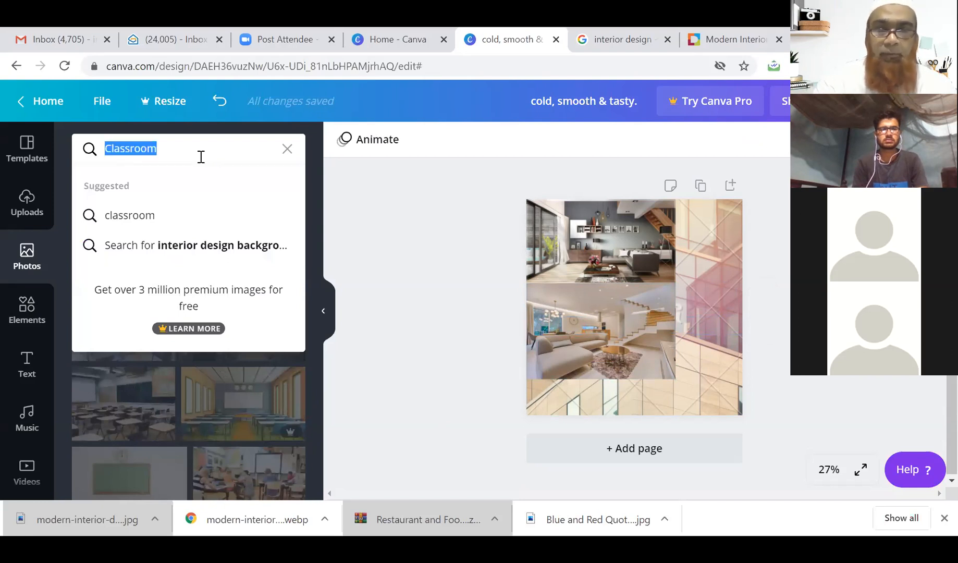
type("online classroom")
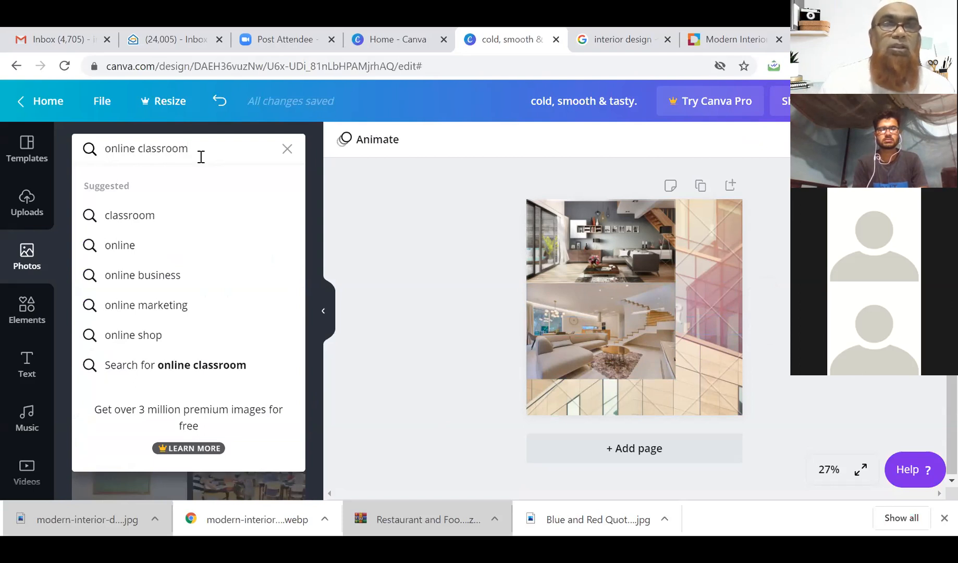
key("Return")
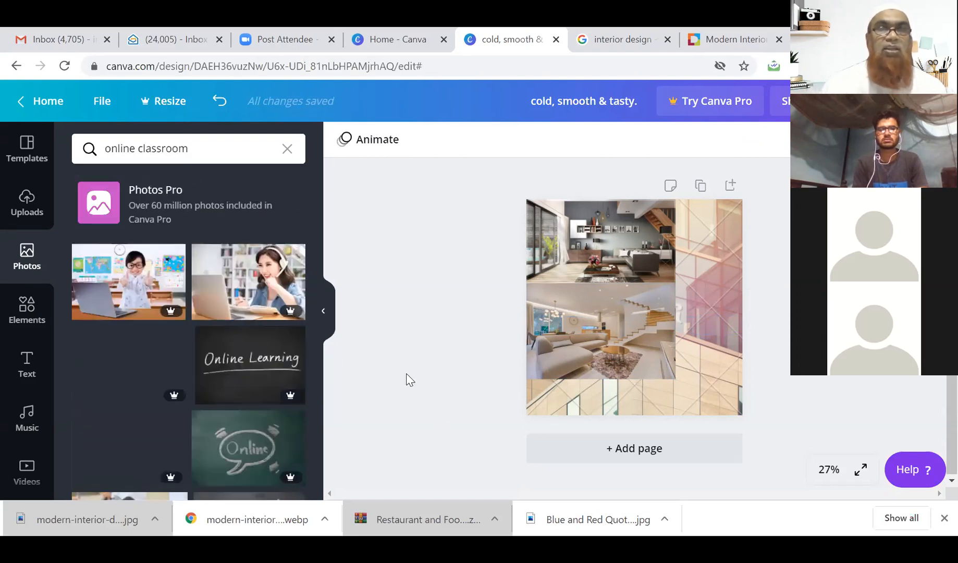
Scroll through the online classroom stock photo results.
scroll(295, 371, "down", 2)
scroll(295, 371, "down", 6)
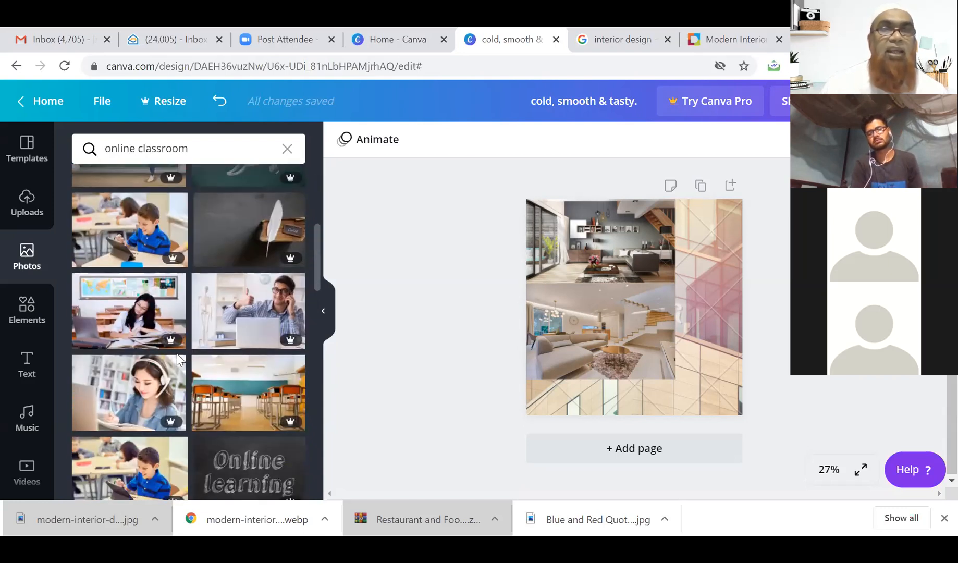
scroll(177, 354, "down", 3)
scroll(176, 359, "down", 3)
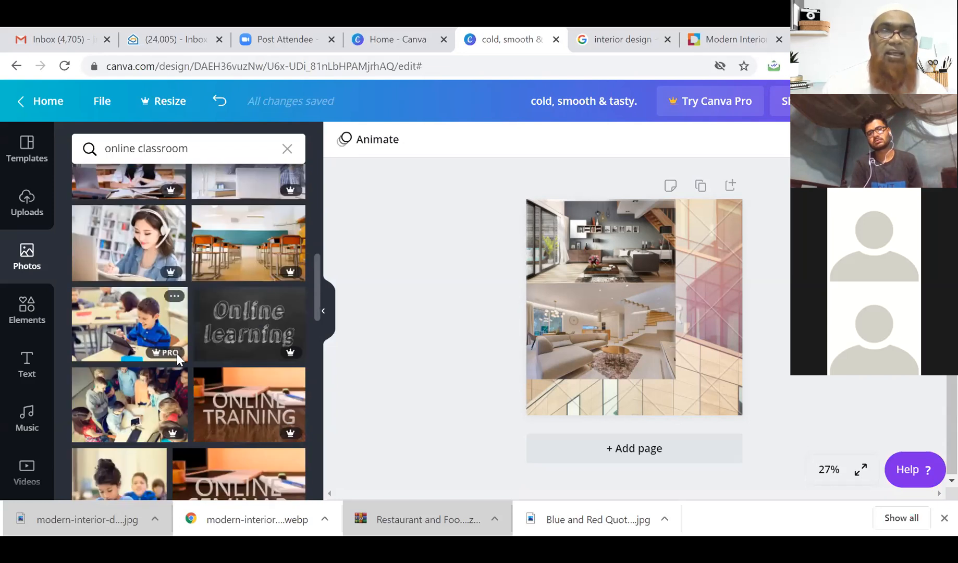
scroll(228, 257, "down", 6)
scroll(263, 295, "down", 6)
scroll(266, 285, "down", 6)
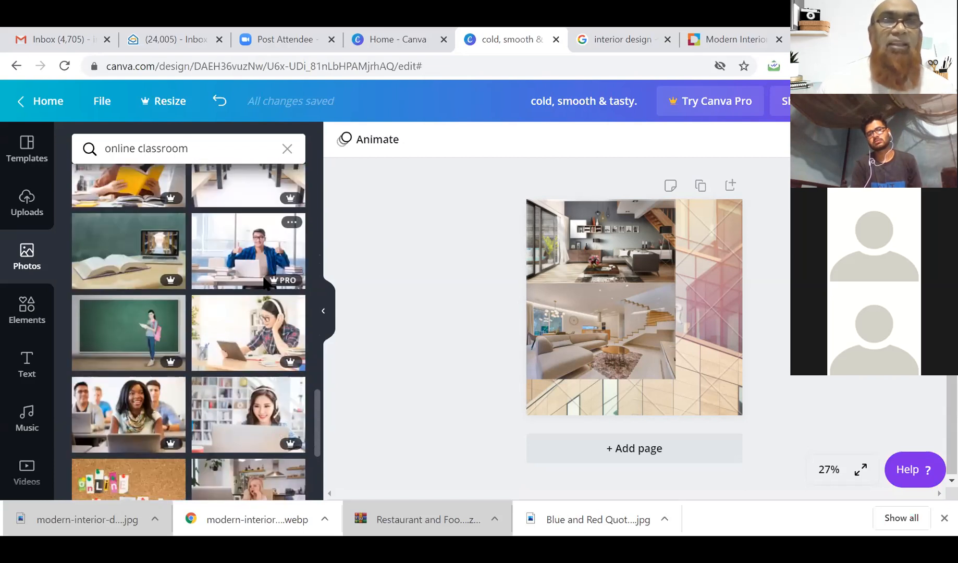
scroll(264, 285, "down", 10)
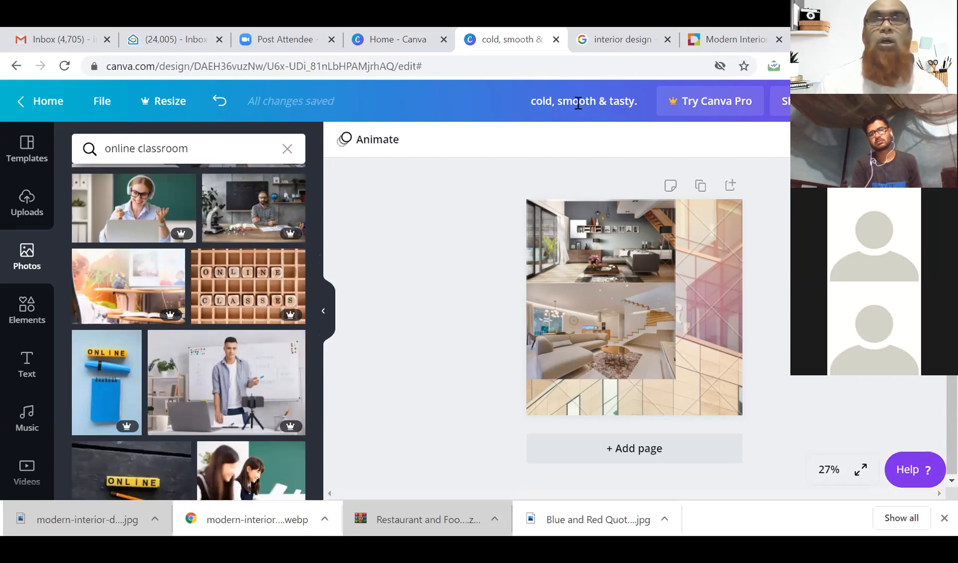
left_click(613, 42)
Search Google for 'online claasroom', show Images results, and scroll through them.
double_click(339, 68)
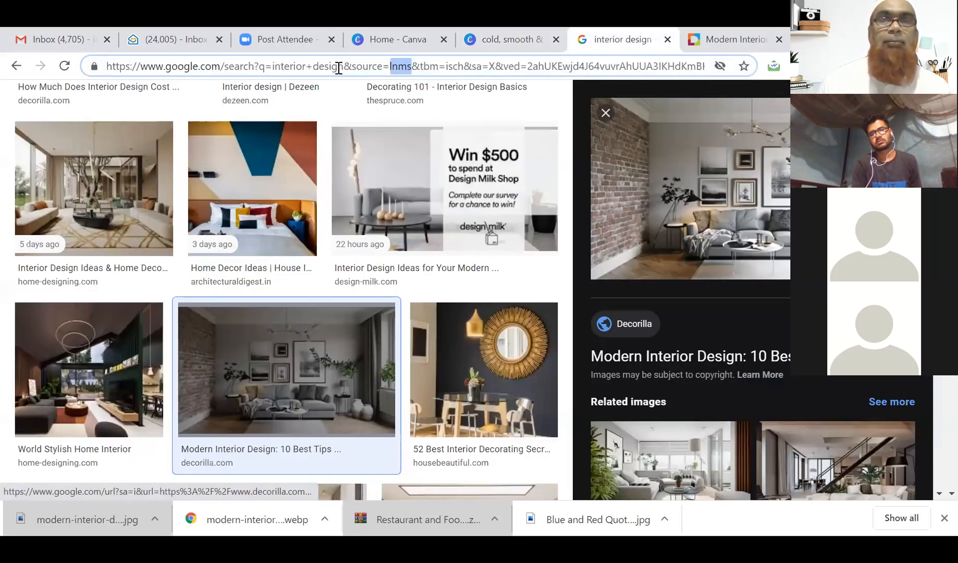
triple_click(338, 69)
type("online ")
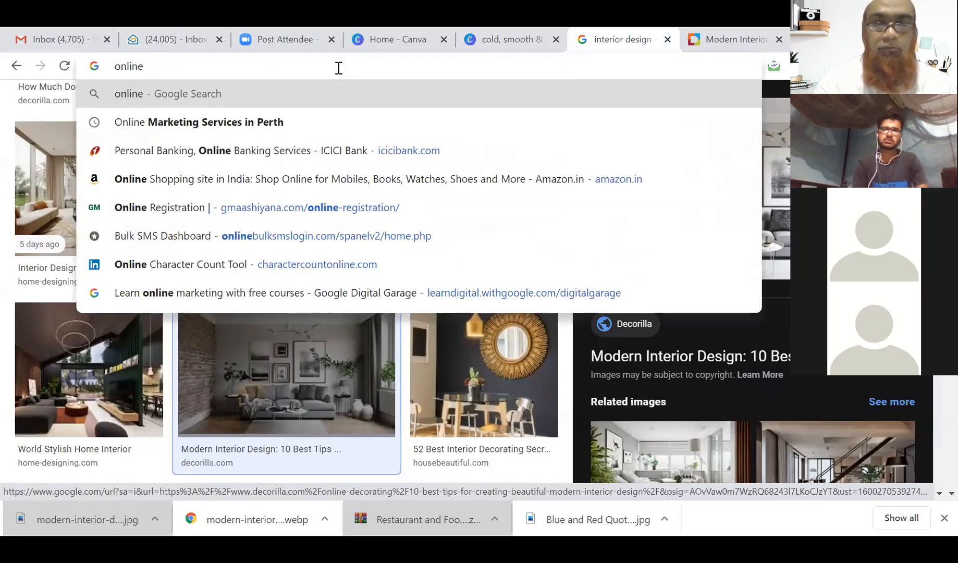
type("claasroom")
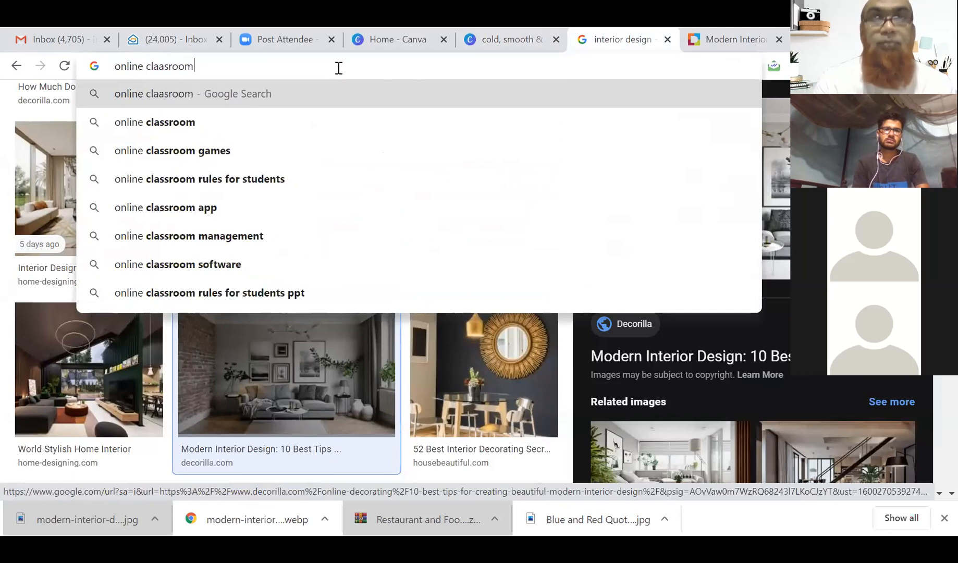
key("Return")
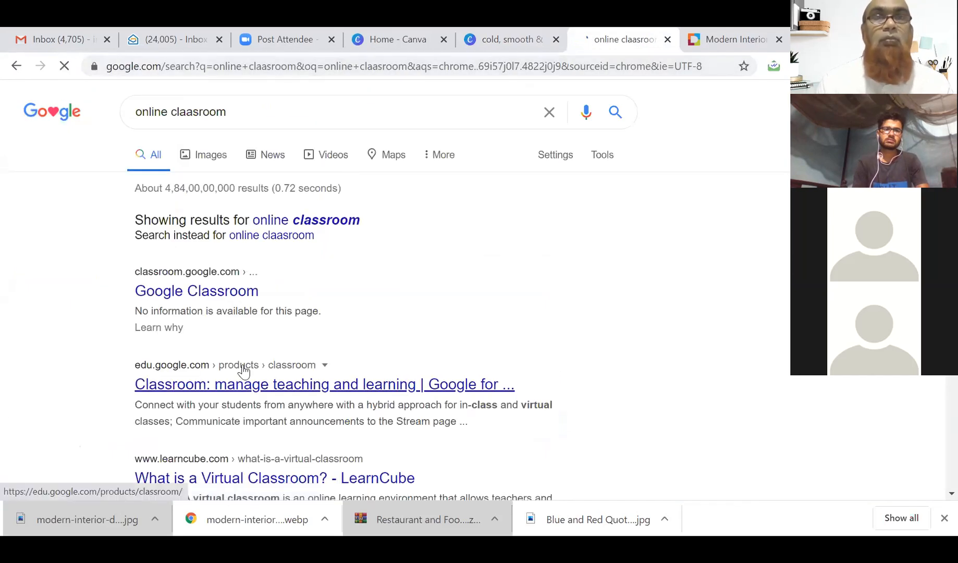
left_click(210, 155)
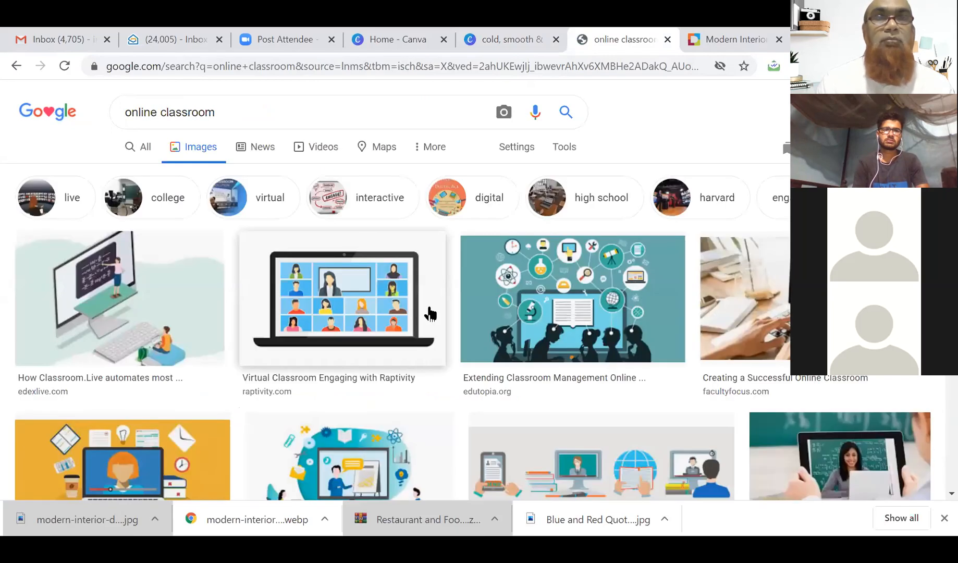
scroll(429, 314, "down", 3)
scroll(428, 314, "down", 8)
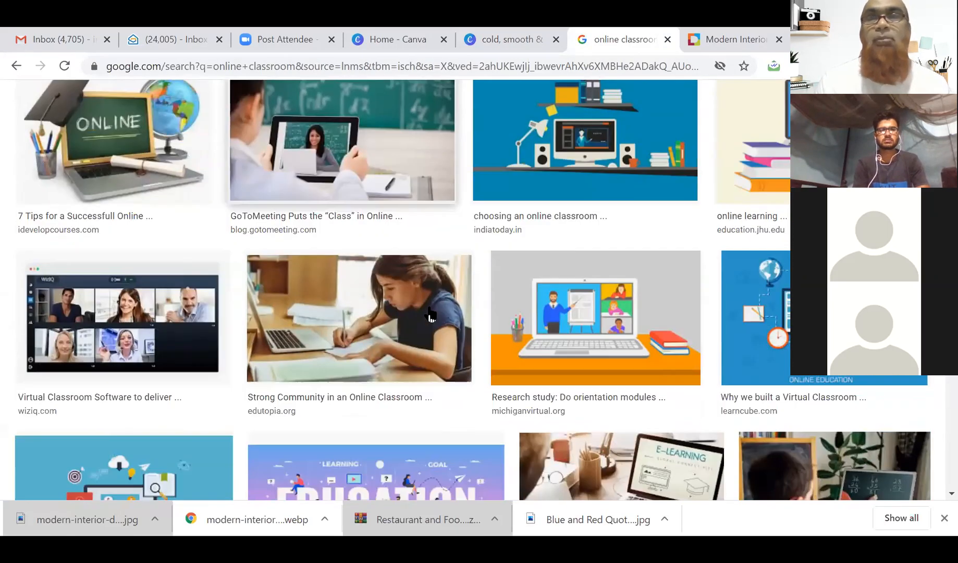
scroll(429, 314, "down", 1)
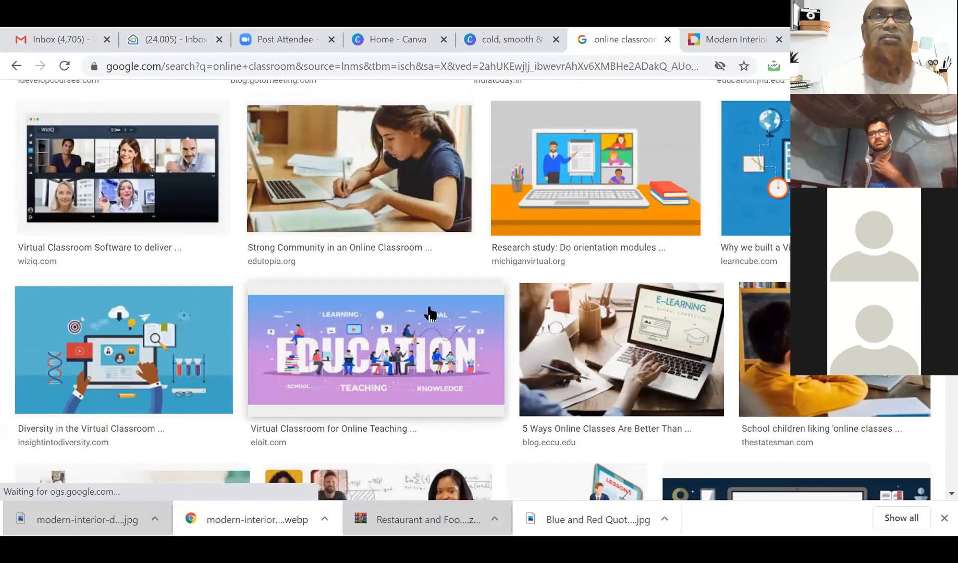
scroll(429, 313, "down", 1)
scroll(428, 313, "down", 3)
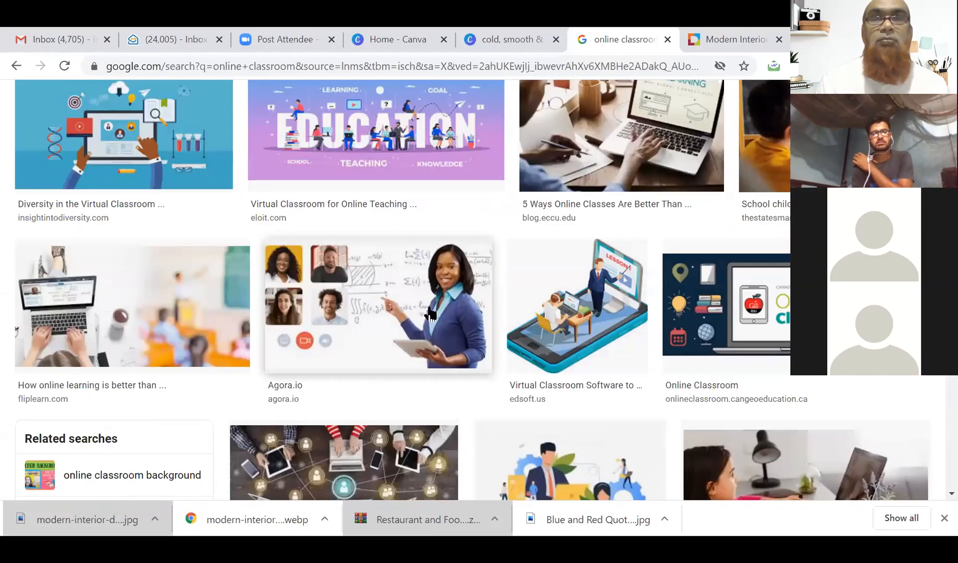
scroll(430, 314, "down", 3)
scroll(428, 307, "down", 3)
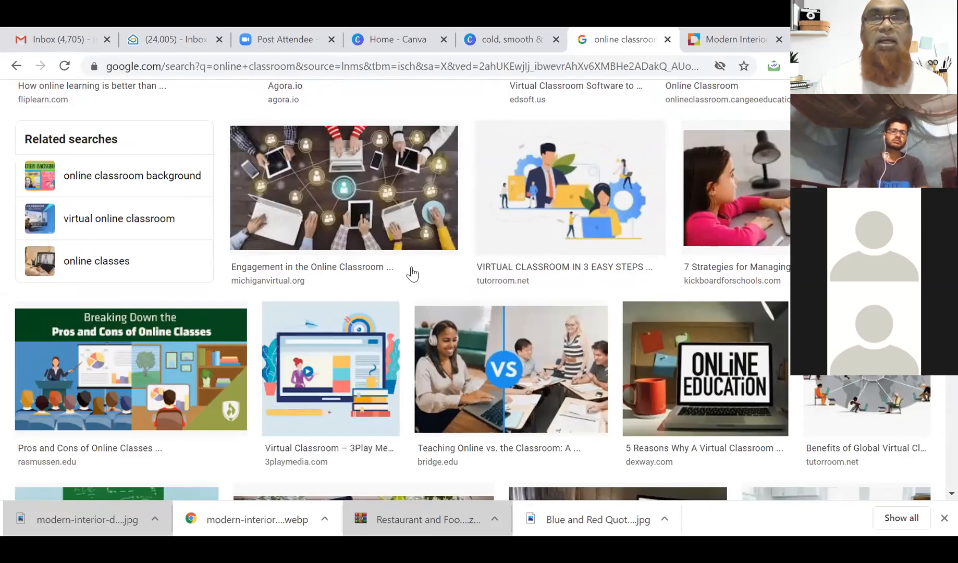
Open the Kickboard article holding the girl-at-laptop photo and close the interior design page.
left_click(748, 216)
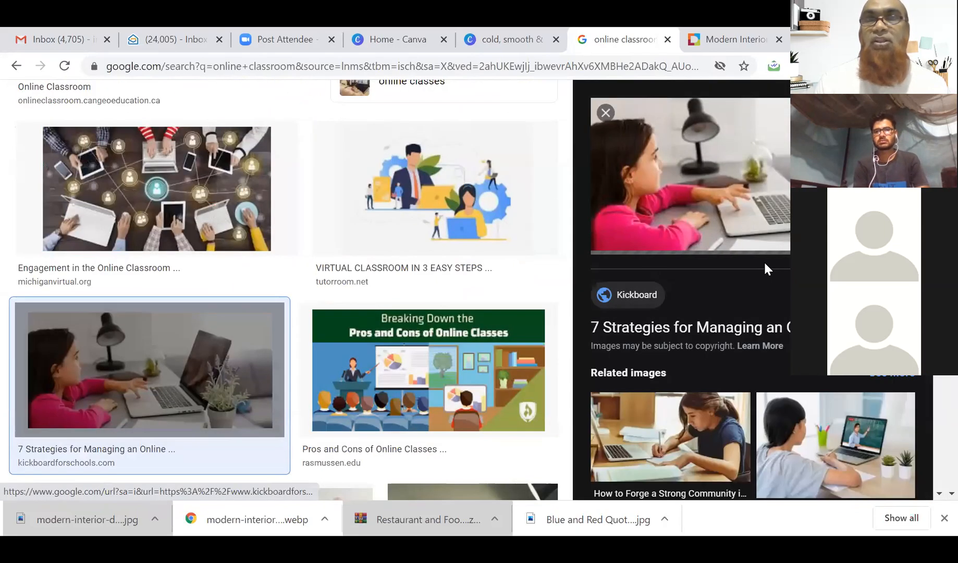
left_click(732, 185)
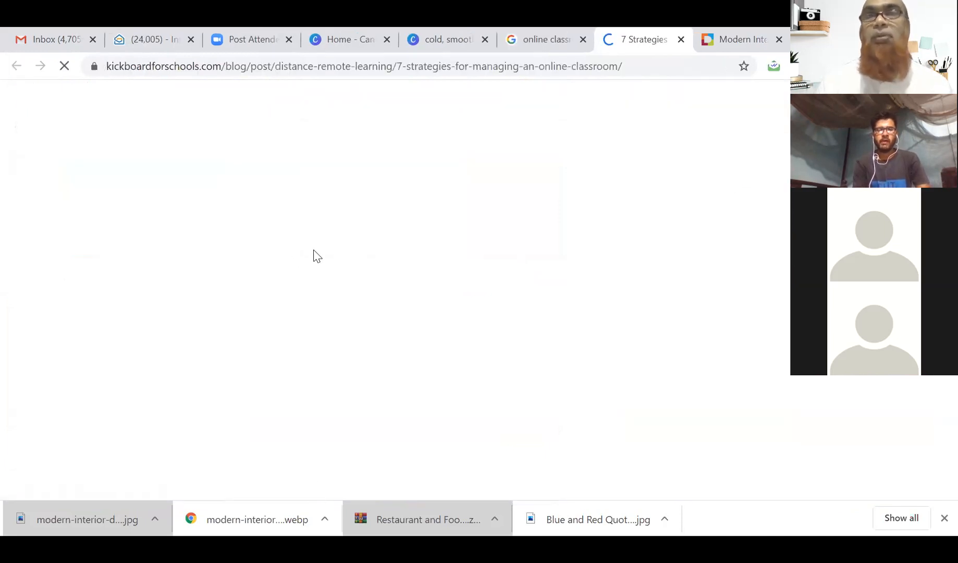
left_click(707, 43)
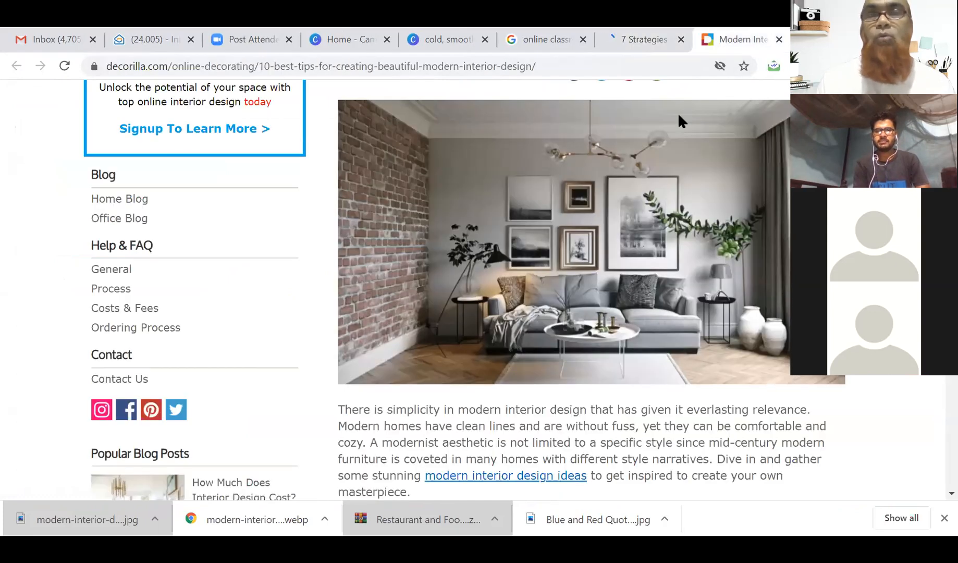
left_click(778, 39)
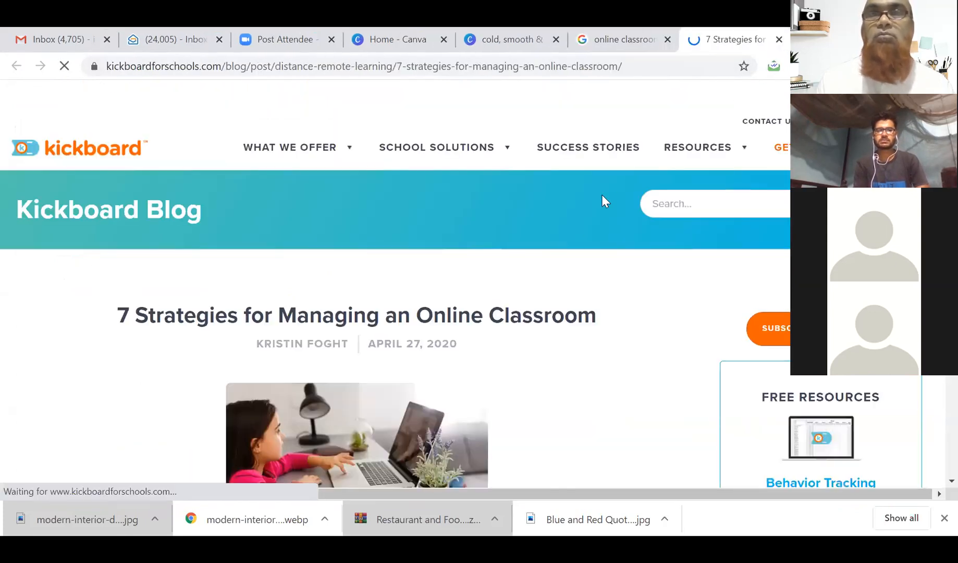
scroll(521, 301, "down", 6)
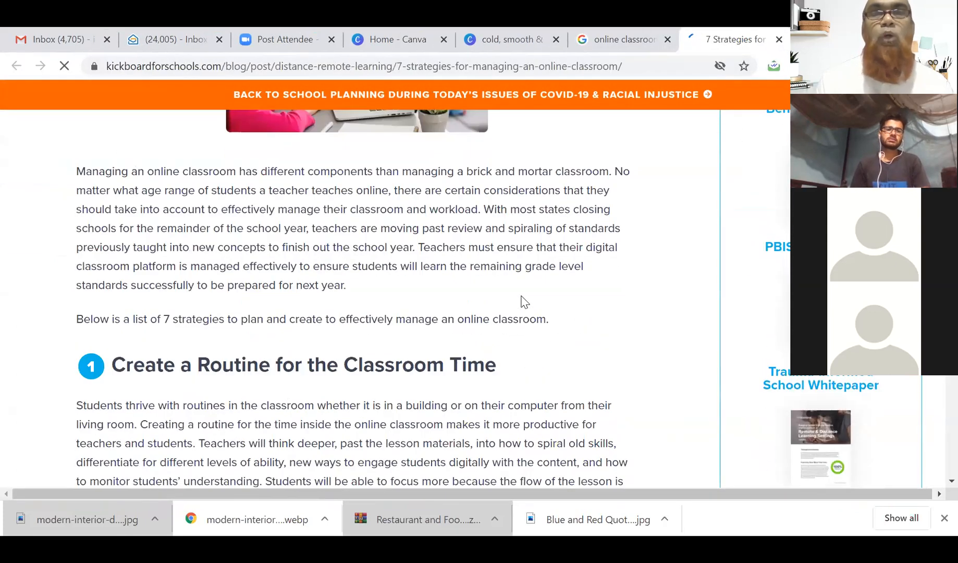
scroll(500, 304, "up", 3)
Save the article's girl-at-laptop photo into Downloads as onlineclass.jpg.
right_click(422, 304)
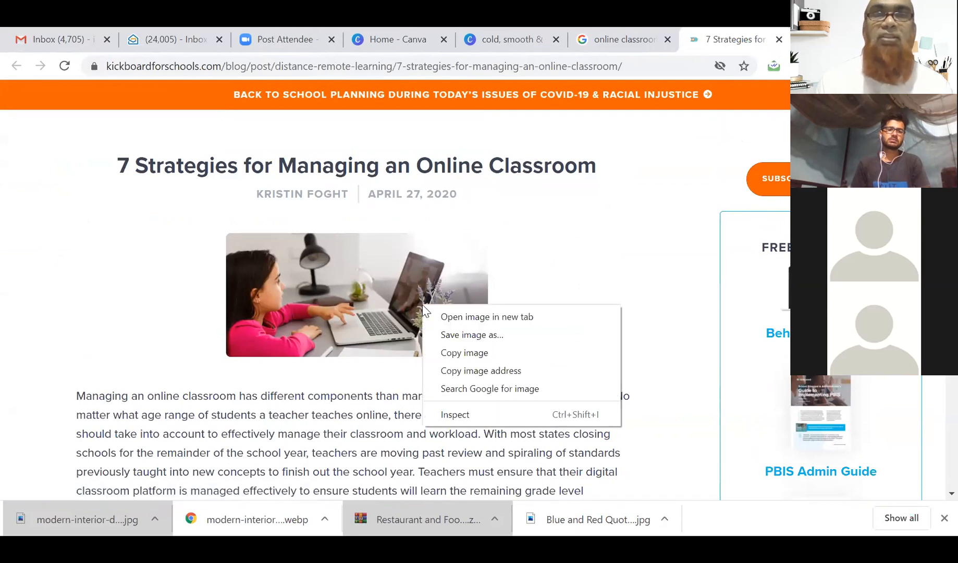
left_click(451, 335)
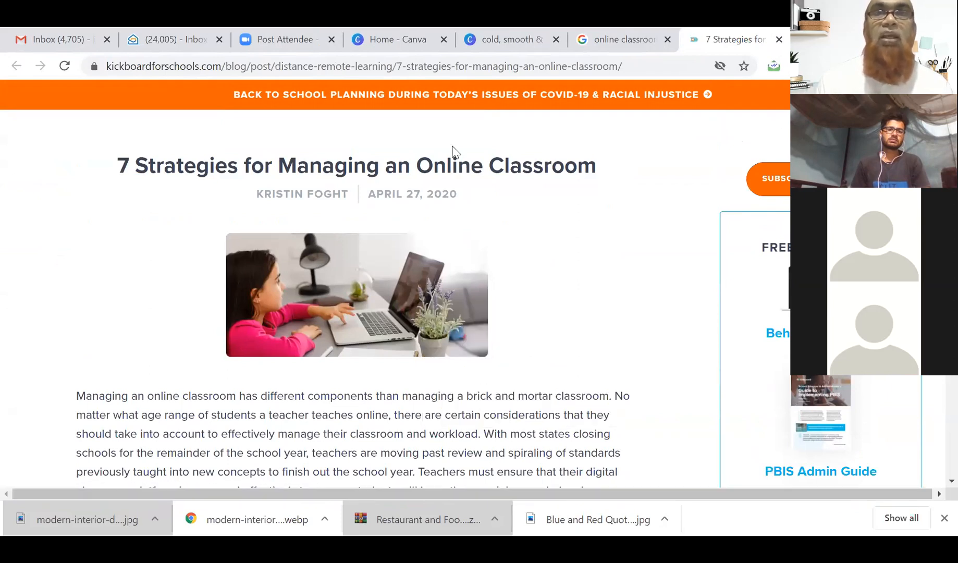
left_click(65, 159)
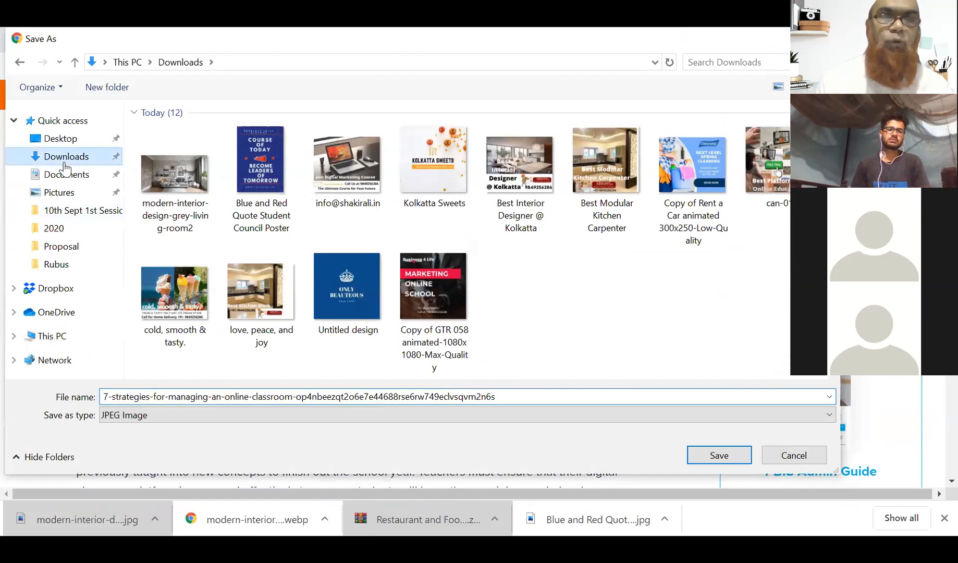
double_click(314, 396)
type("online")
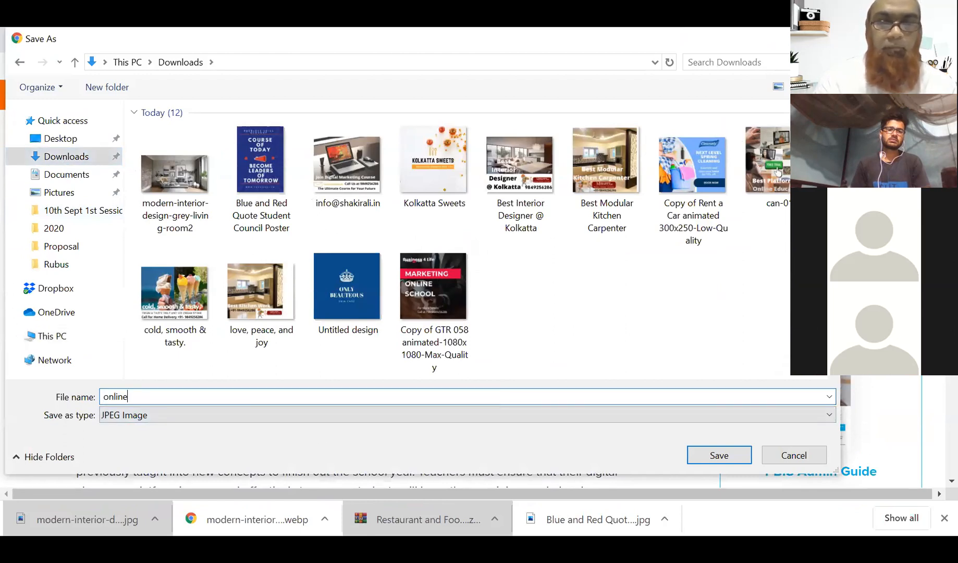
type(" class")
key("Return")
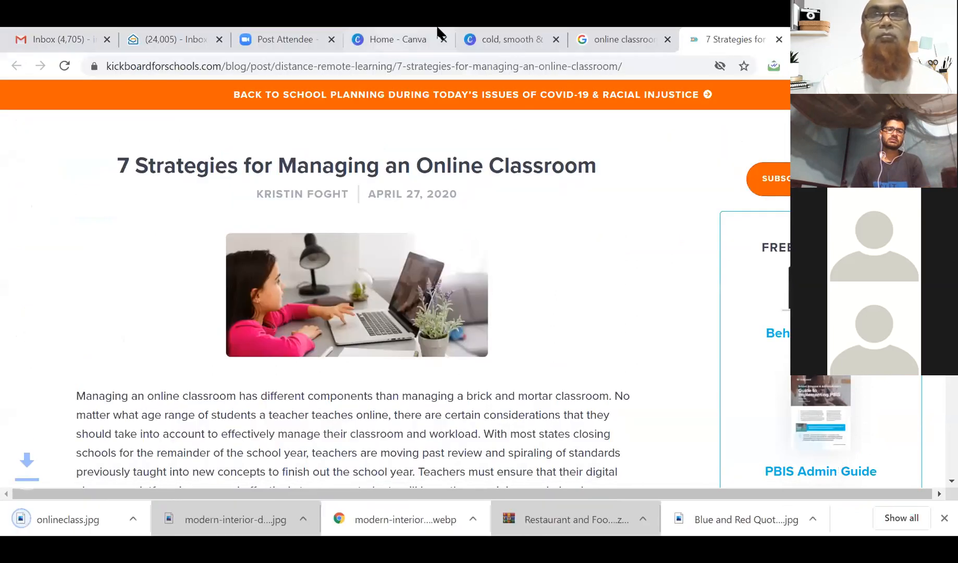
left_click(532, 39)
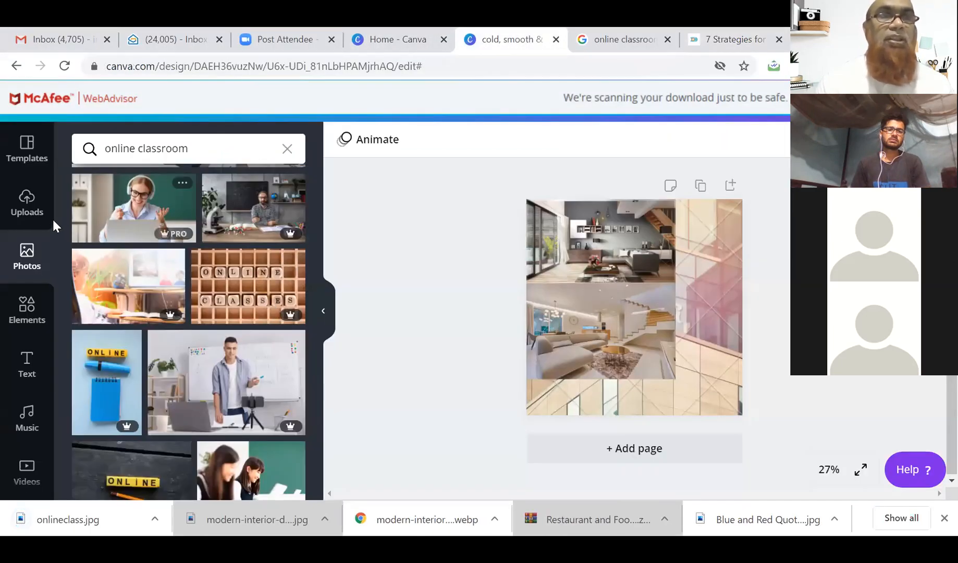
Upload onlineclass.jpg from the Downloads folder into Canva's Uploads.
left_click(29, 210)
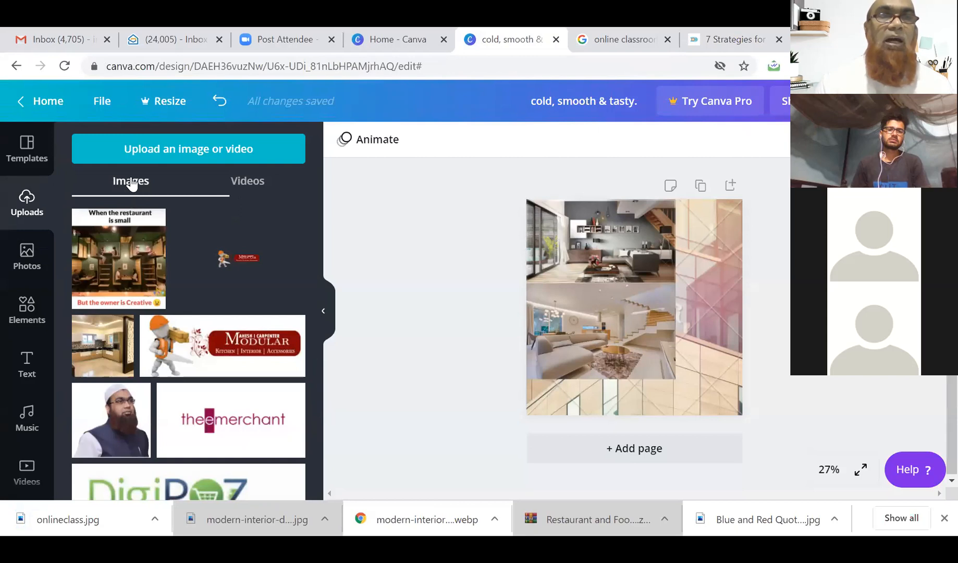
left_click(138, 156)
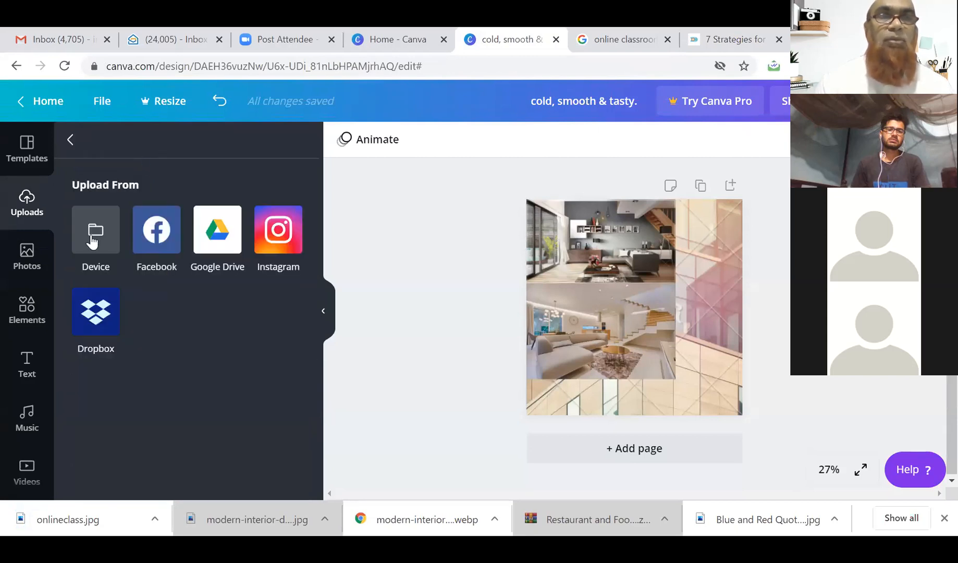
left_click(92, 233)
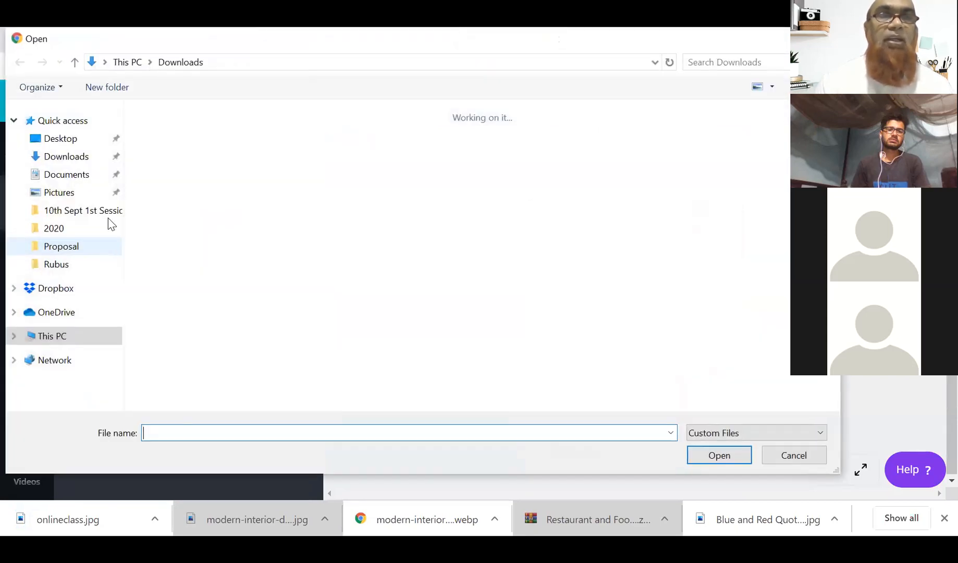
left_click(59, 156)
left_click(177, 174)
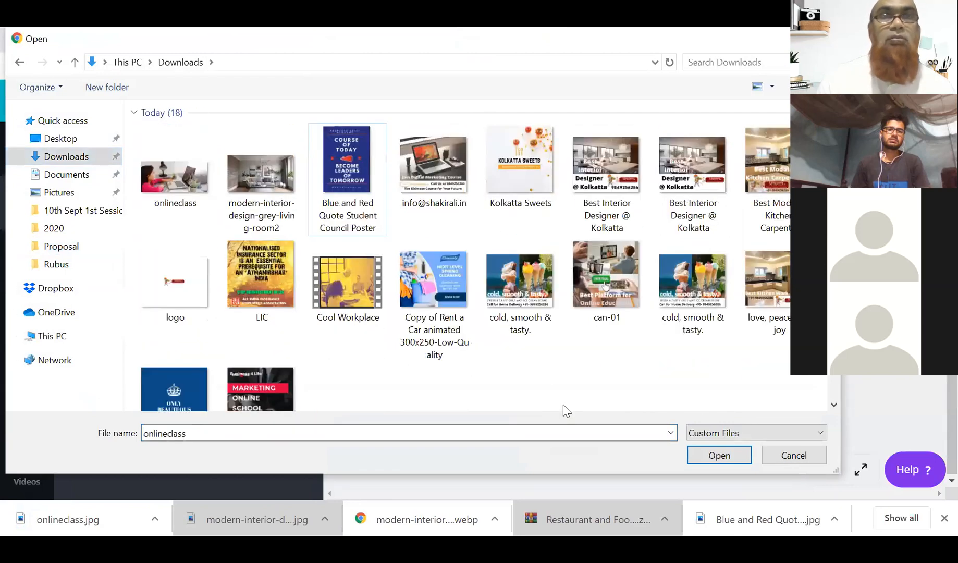
left_click(177, 183)
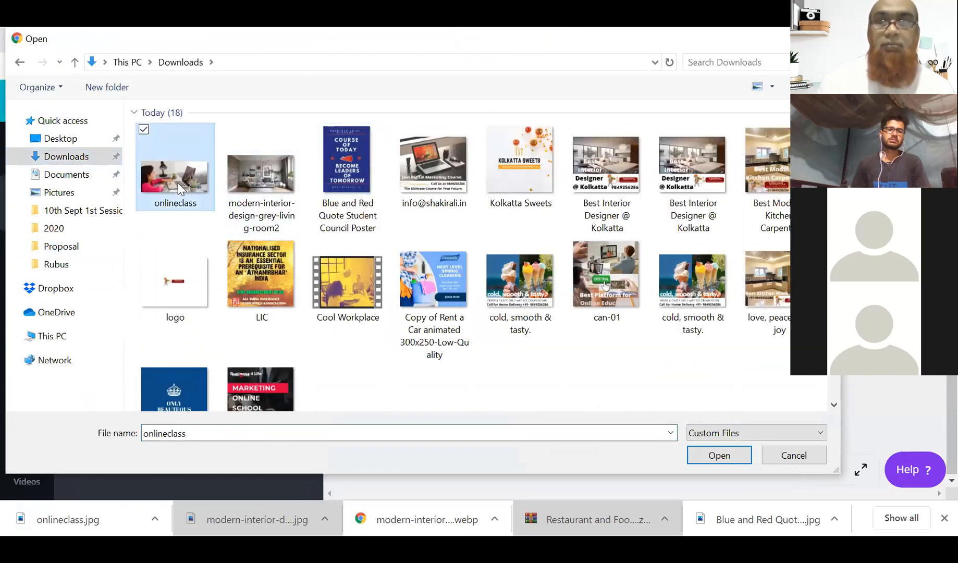
double_click(177, 183)
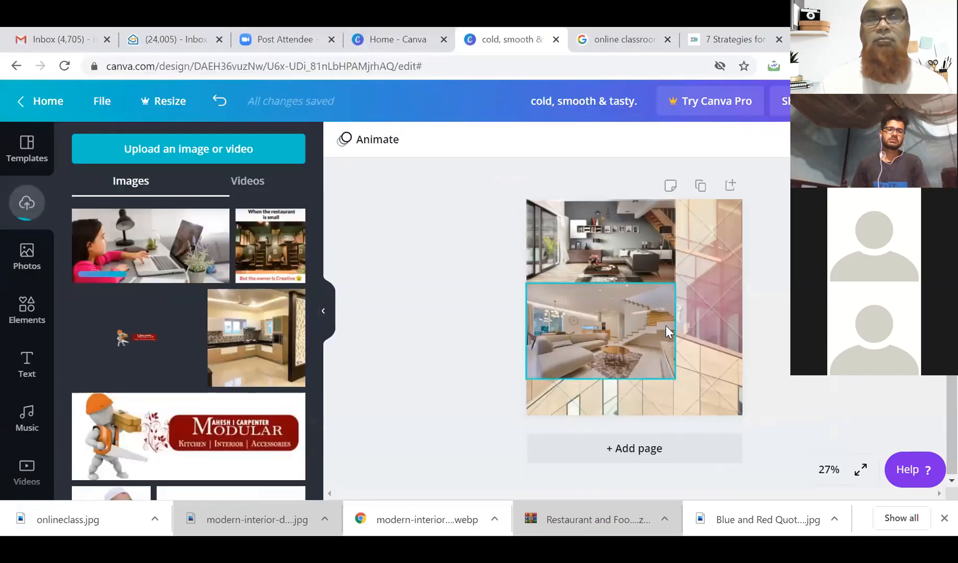
left_click(672, 249)
Delete the three interior photos and place the onlineclass photo across the page top.
key("Delete")
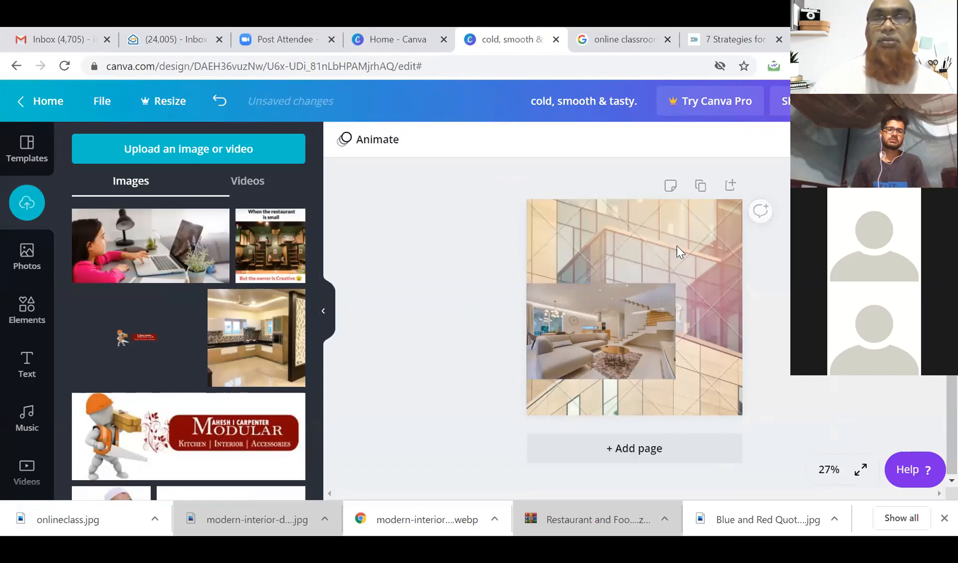
left_click(676, 245)
key("Delete")
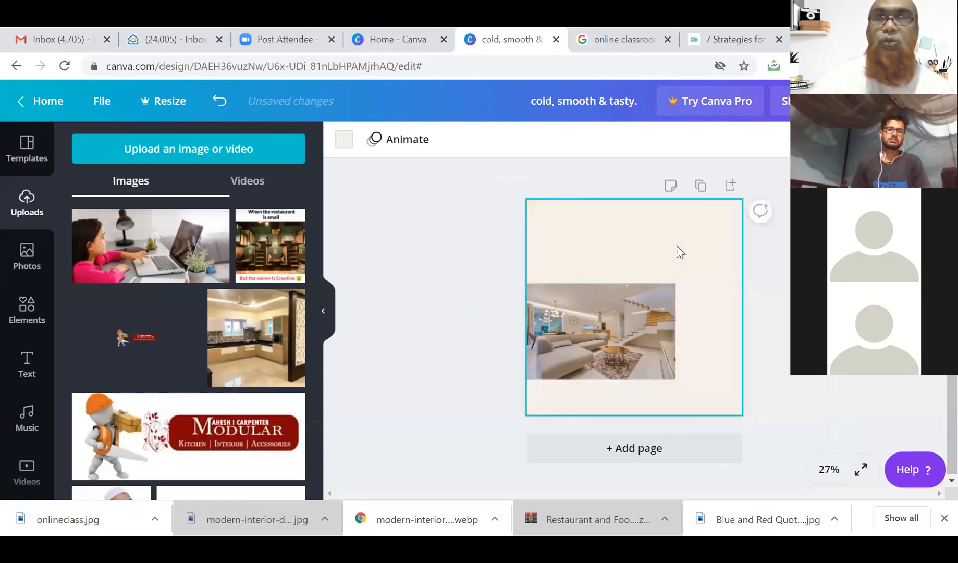
left_click(673, 286)
key("Delete")
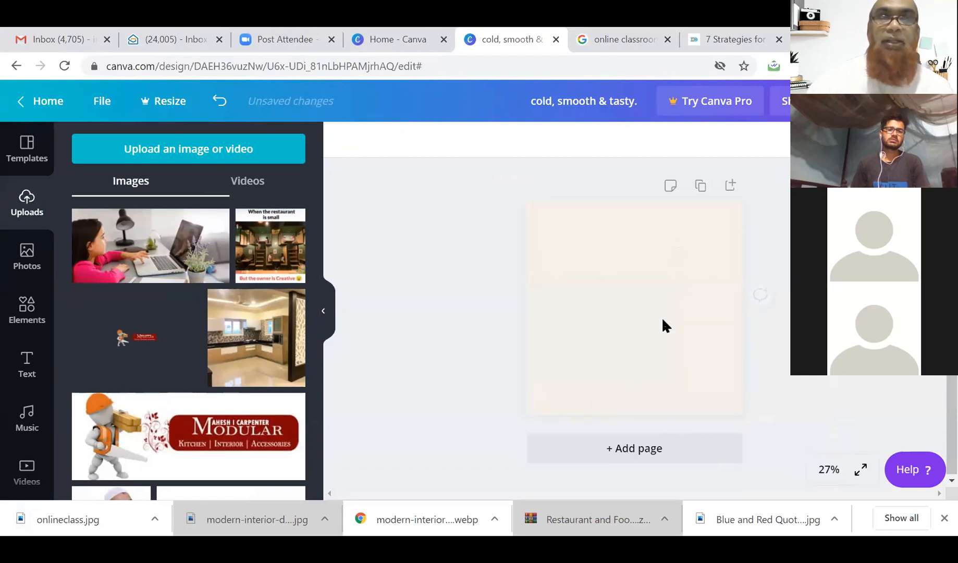
left_click(133, 255)
left_click_drag(660, 325, 733, 328)
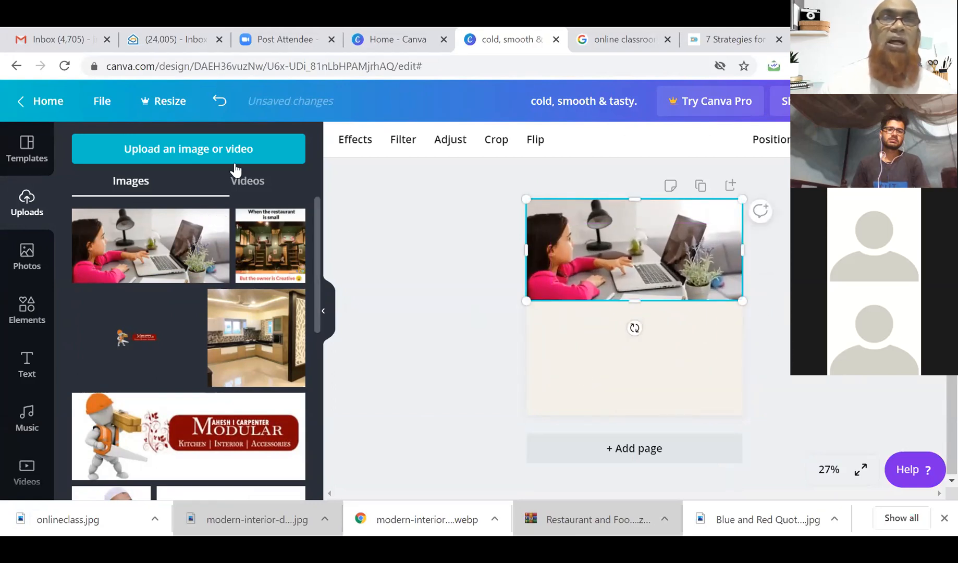
Find the boy-with-tablet image in online classroom results and open its Kitaboo article.
left_click(640, 47)
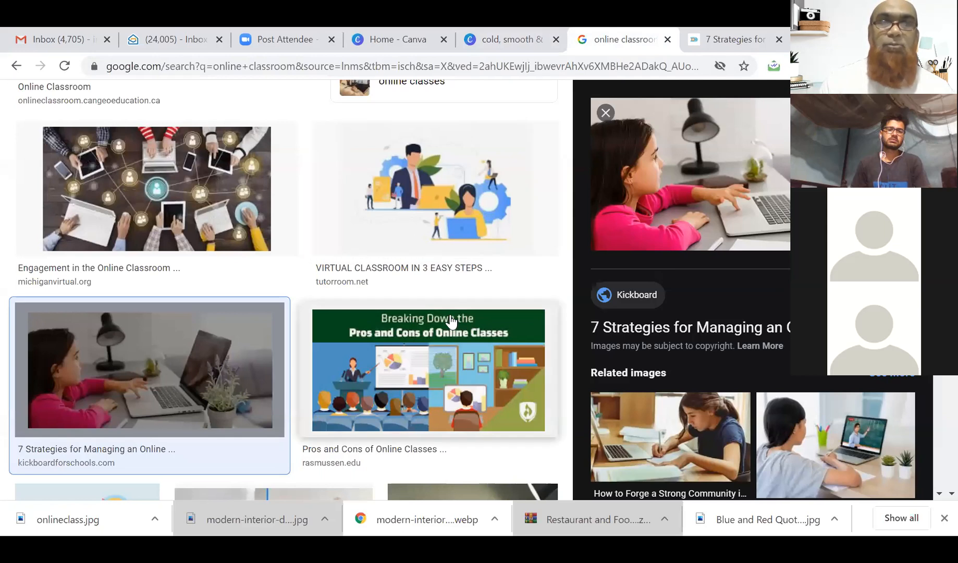
scroll(449, 320, "down", 5)
scroll(452, 321, "down", 3)
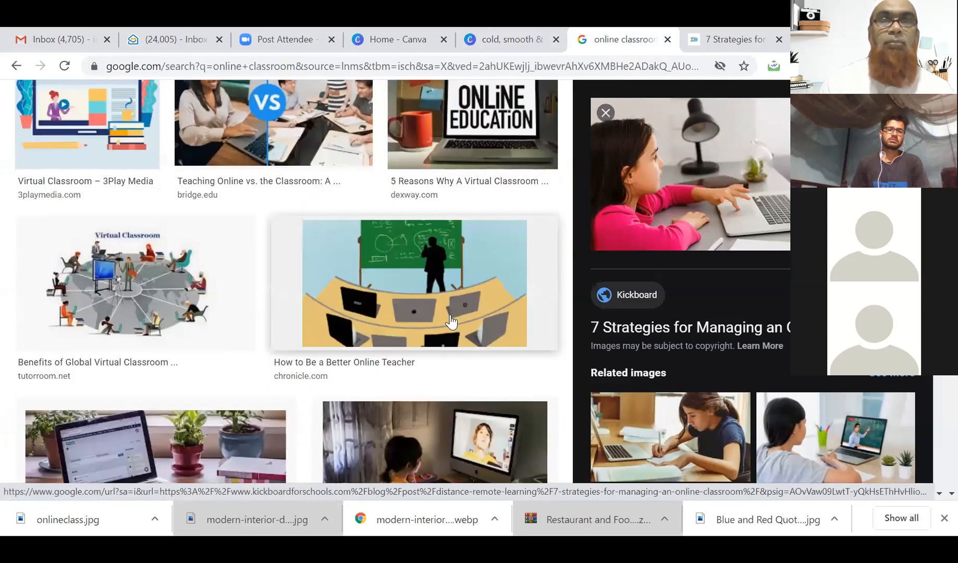
scroll(452, 320, "down", 6)
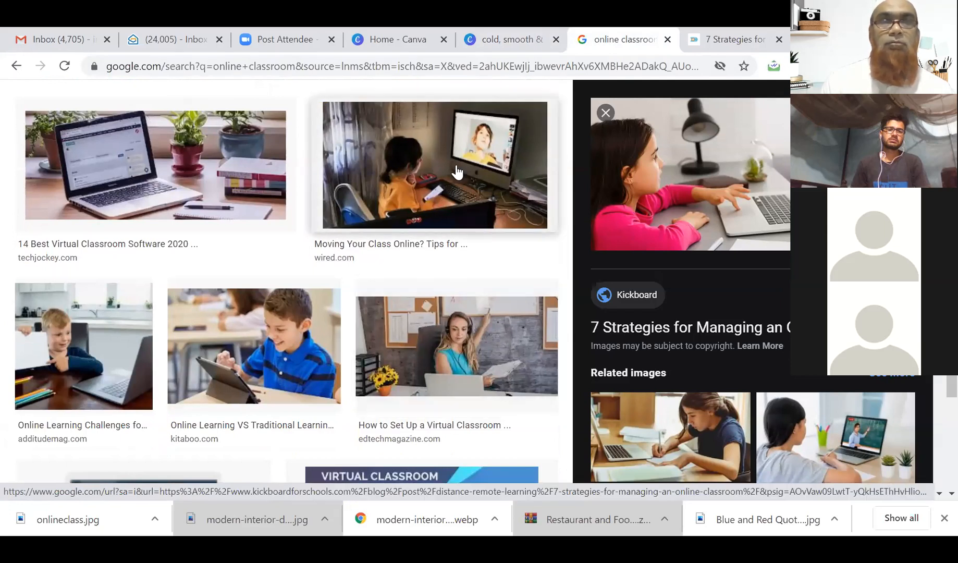
scroll(457, 172, "down", 2)
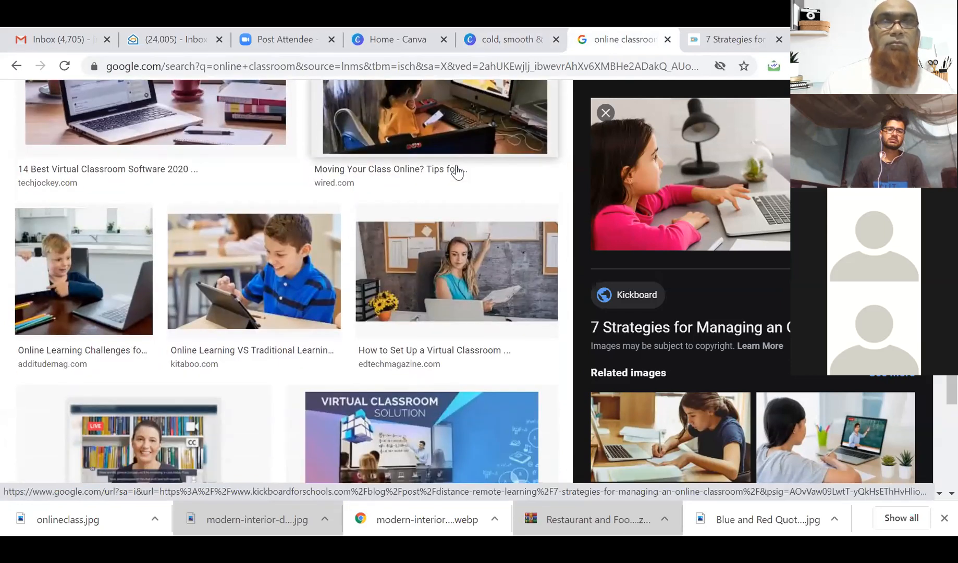
left_click(284, 271)
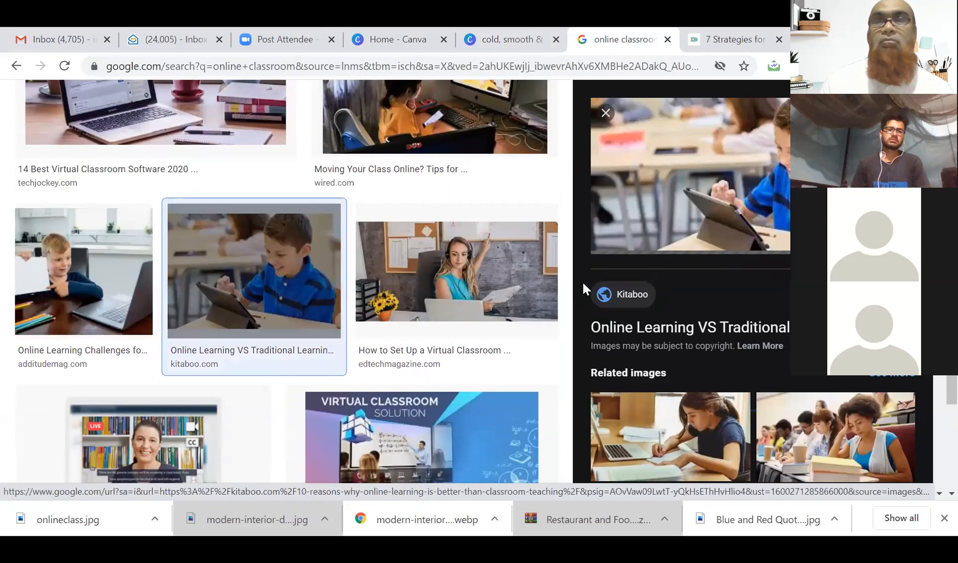
left_click(730, 173)
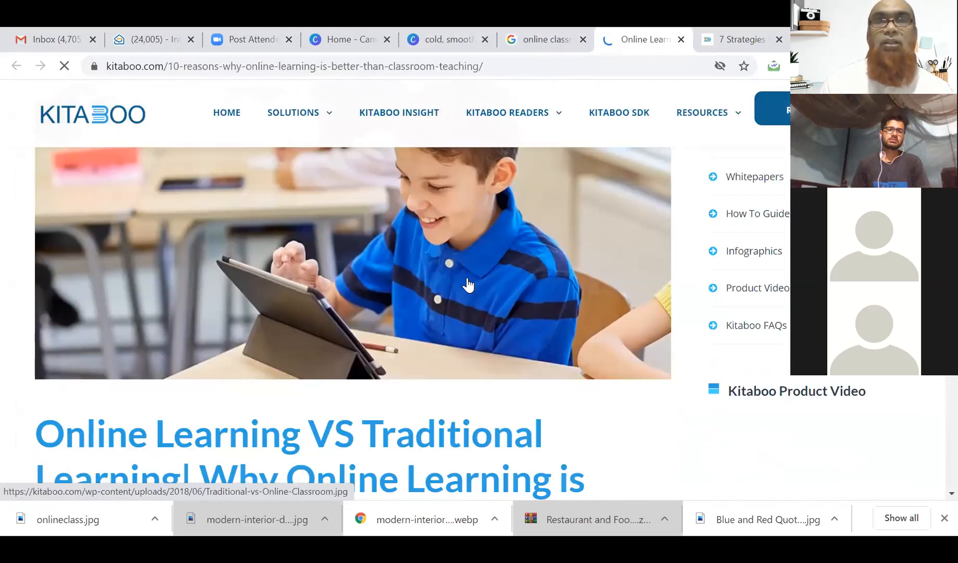
Save the article photo into Downloads as Traditional-vs-Online-Classroom-1200x565.jpg.
right_click(468, 278)
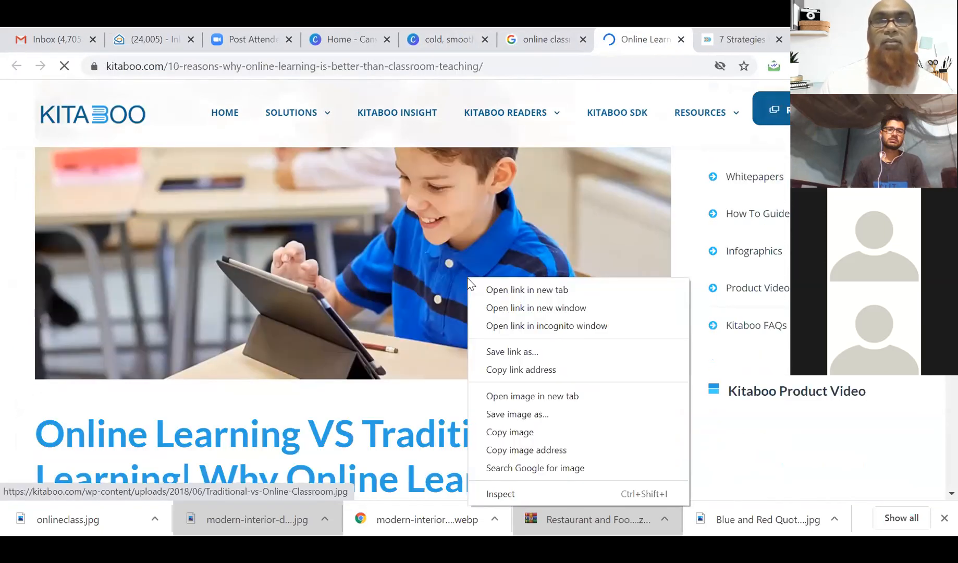
left_click(514, 414)
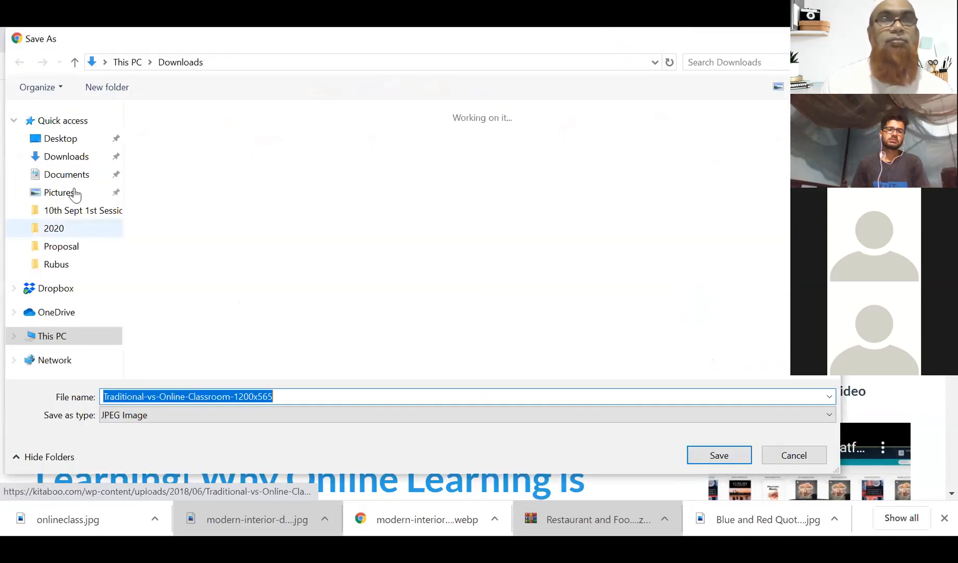
left_click(68, 157)
left_click(332, 396)
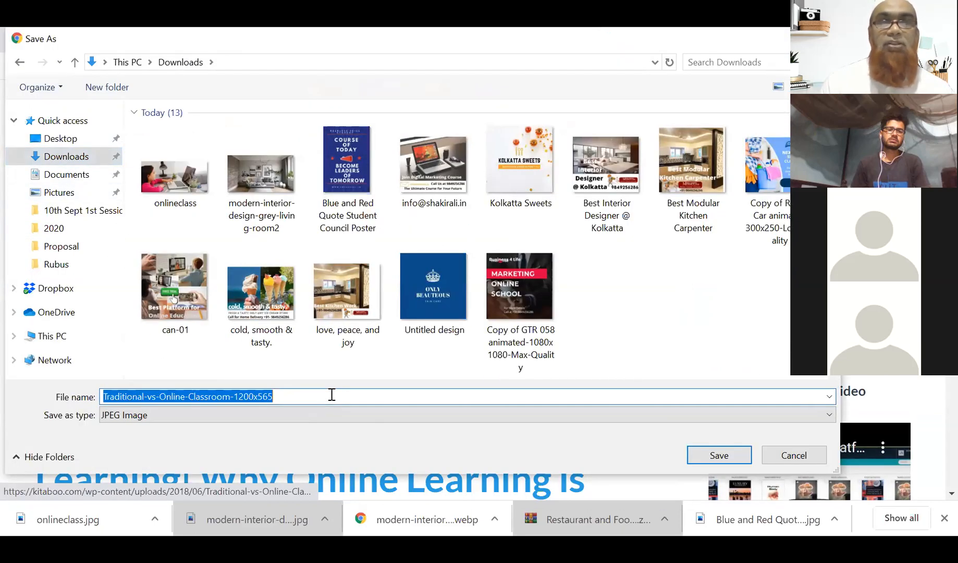
key("Return")
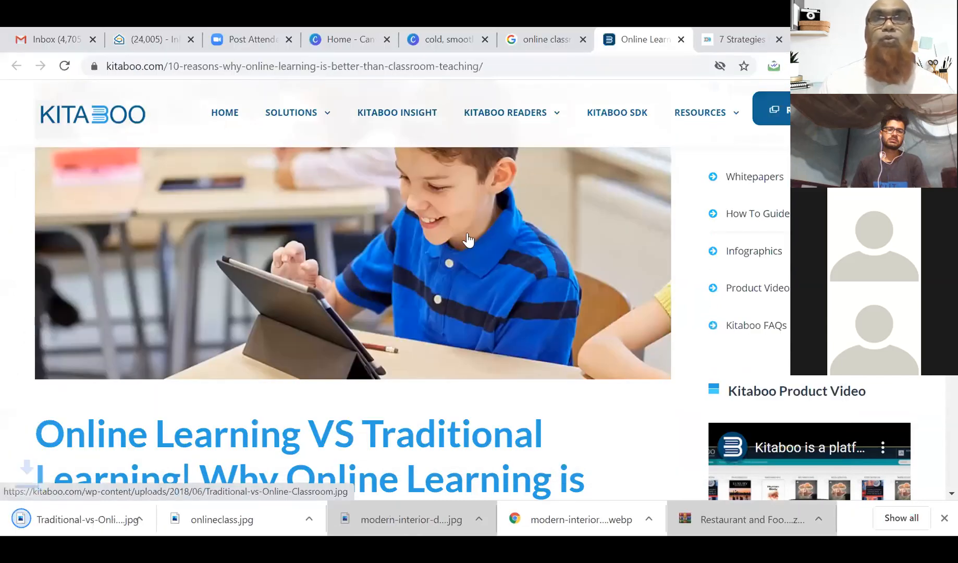
left_click(437, 41)
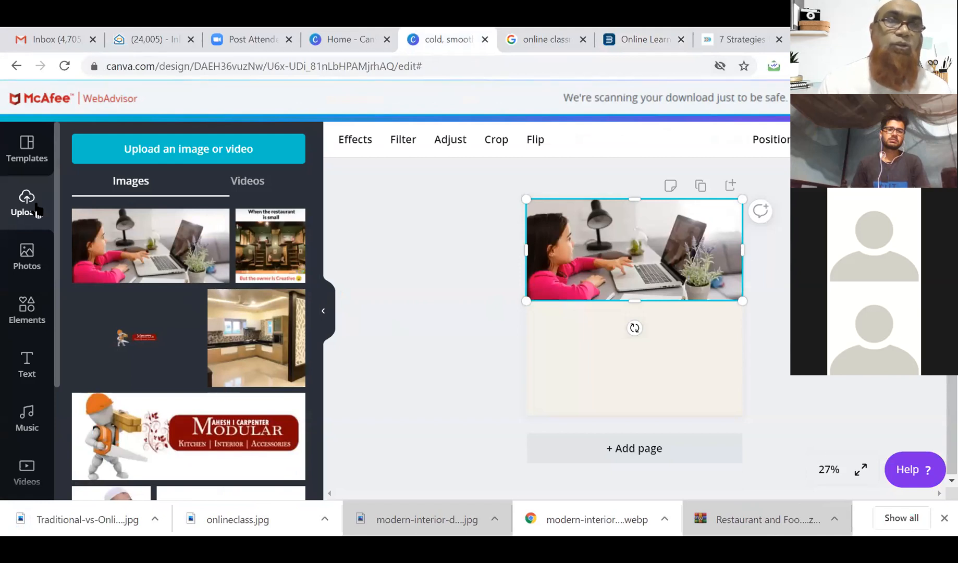
Upload Traditional-vs-Online-Classroom-1200x565.jpg from Downloads into Canva.
left_click(123, 154)
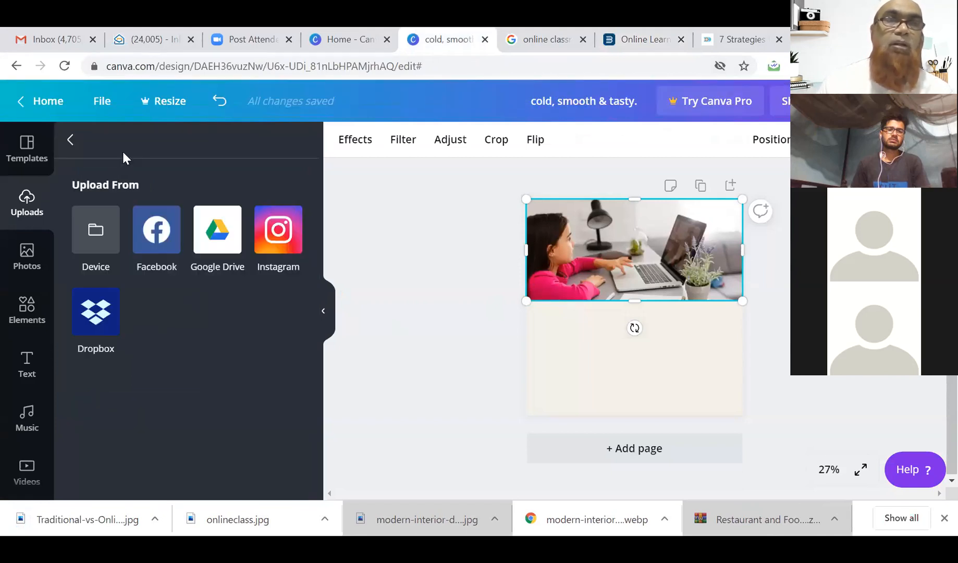
left_click(94, 243)
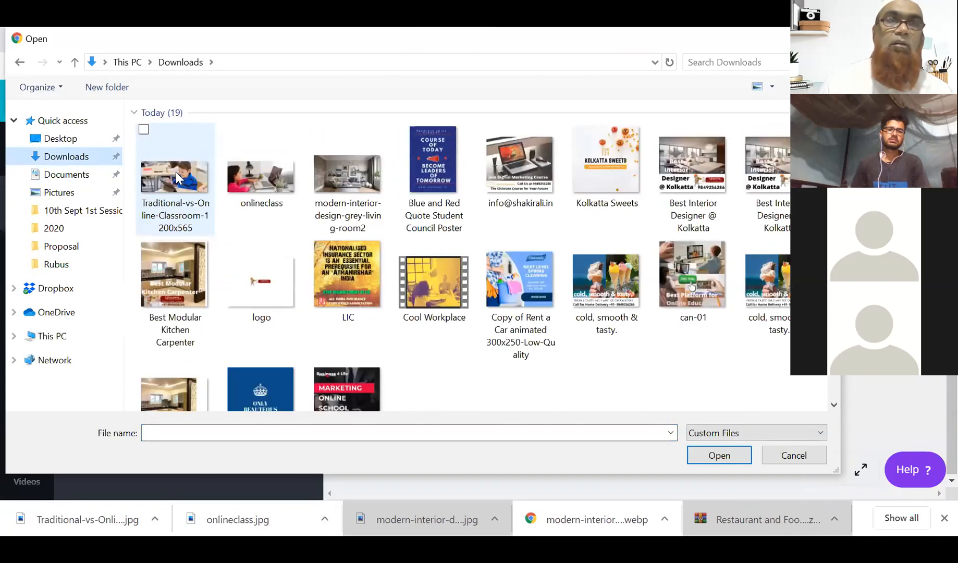
left_click(175, 172)
double_click(175, 174)
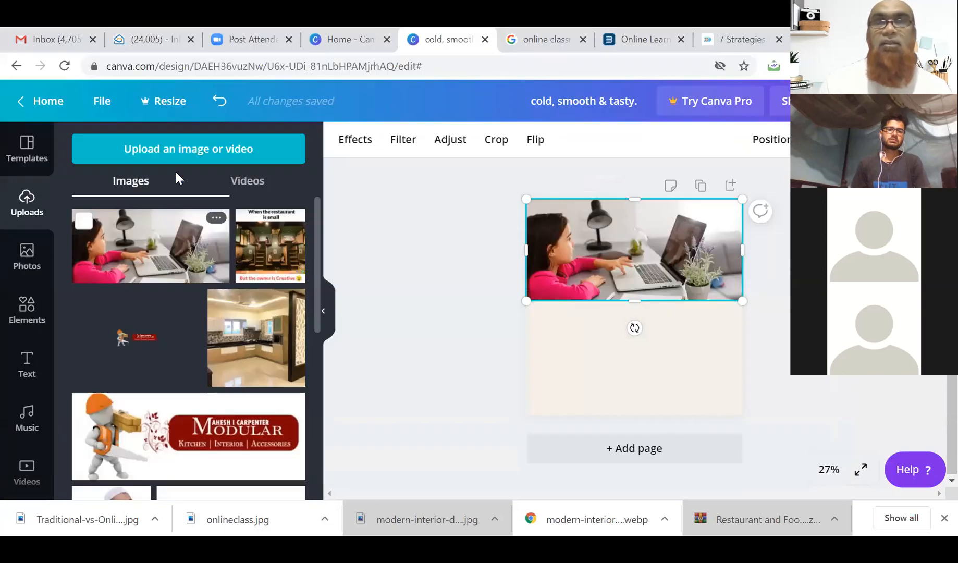
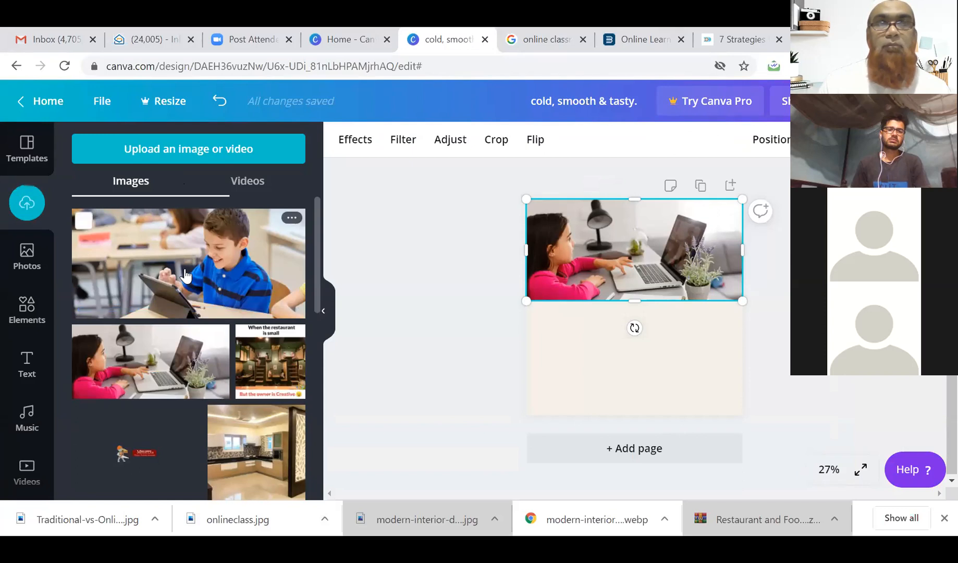
Add the boy-with-tablet photo and shrink the girl photo to 720×339 at the page top.
left_click(185, 275)
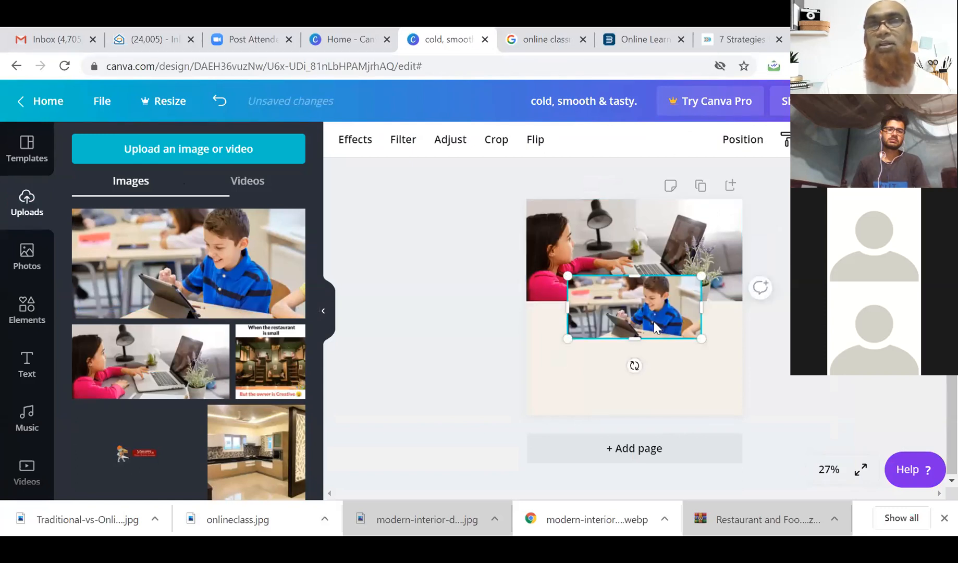
left_click_drag(653, 321, 626, 345)
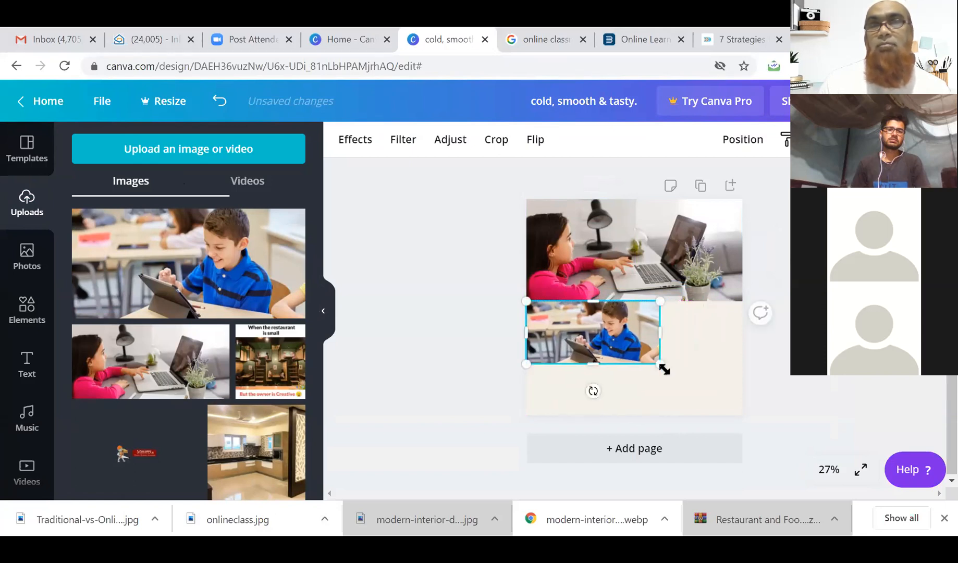
left_click(668, 261)
left_click_drag(740, 200, 670, 233)
left_click_drag(583, 259, 583, 225)
Place the boy photo at the girl photo's lower-right corner and send it to the back.
left_click(604, 318)
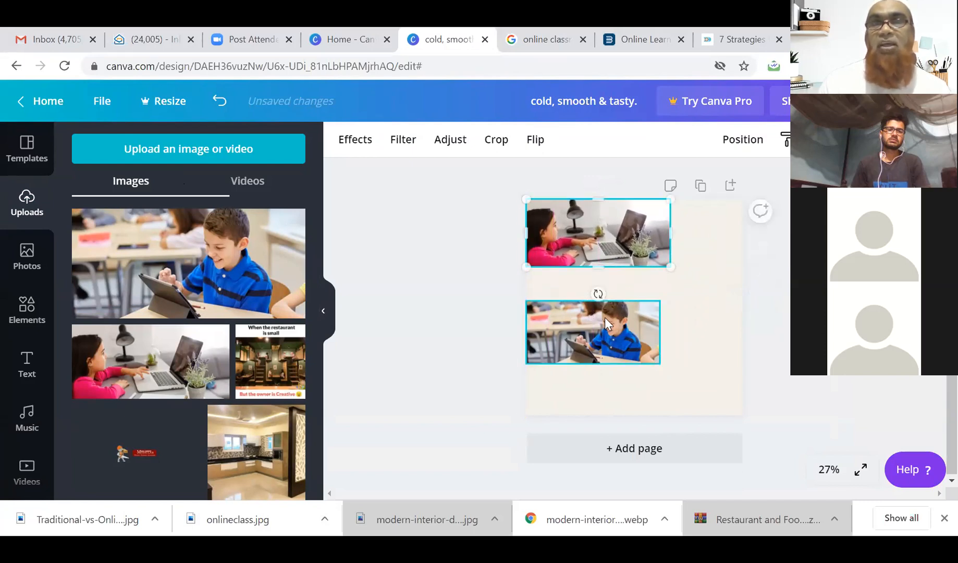
left_click_drag(608, 321, 692, 260)
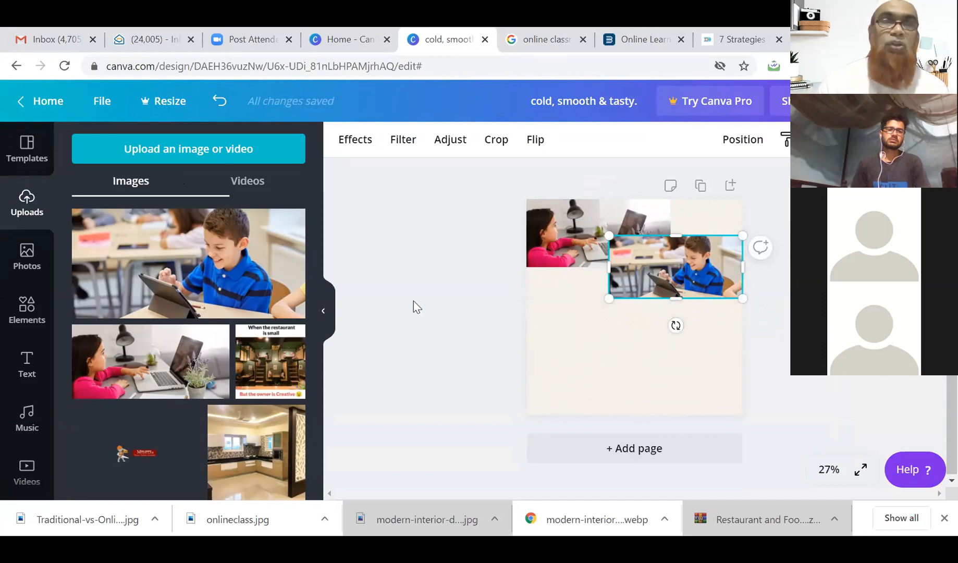
right_click(688, 272)
left_click(735, 306)
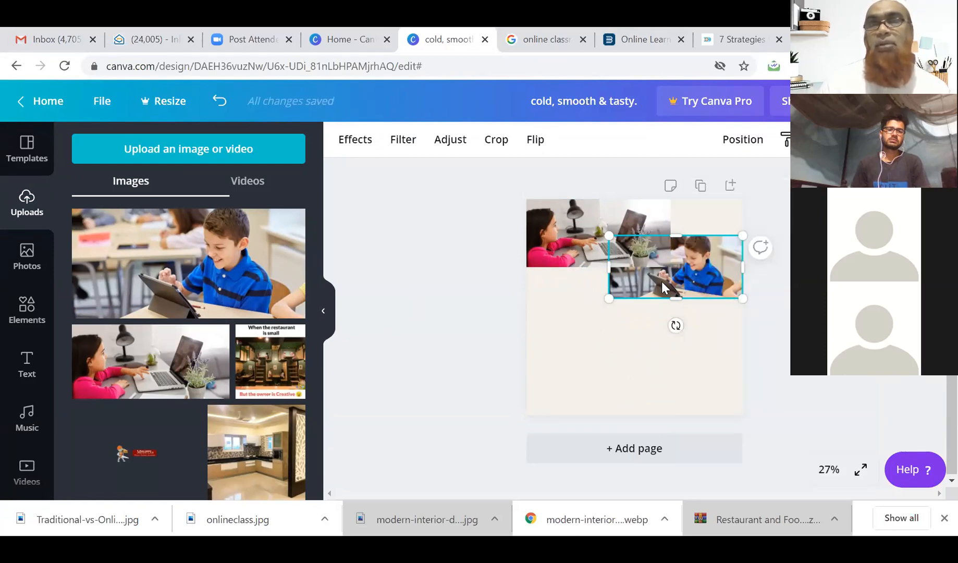
left_click(572, 303)
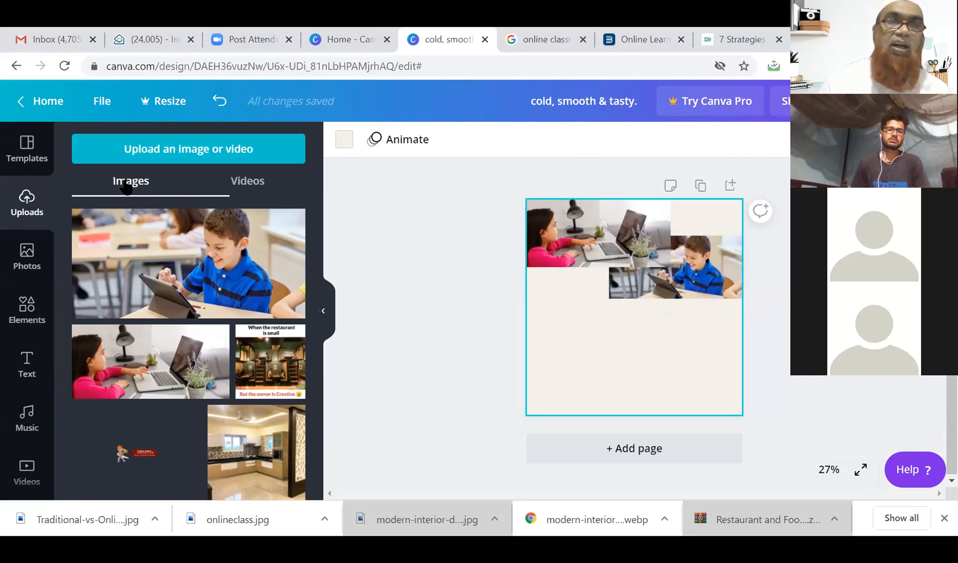
Search stock photos for 'teacher online' and browse the results.
left_click(31, 264)
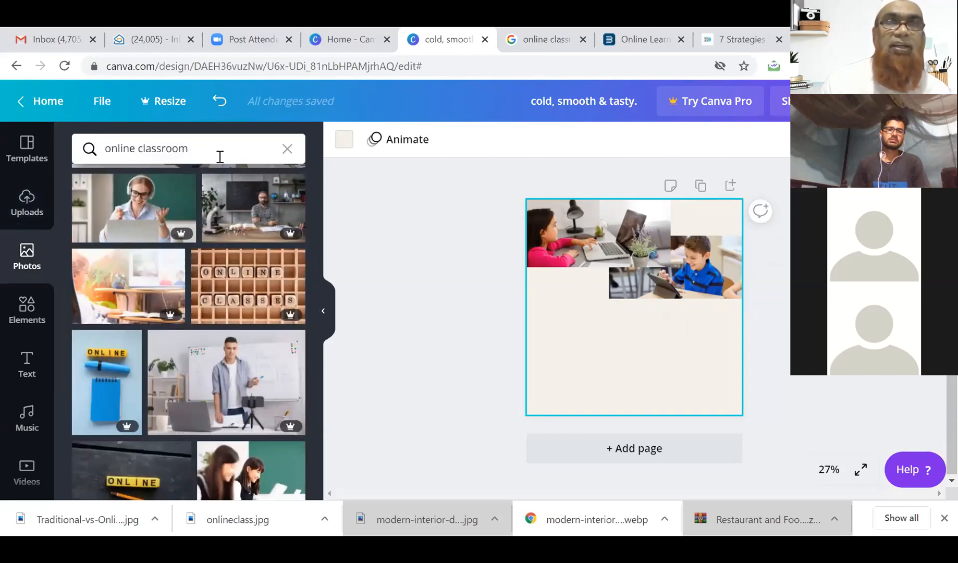
left_click(139, 149)
triple_click(139, 148)
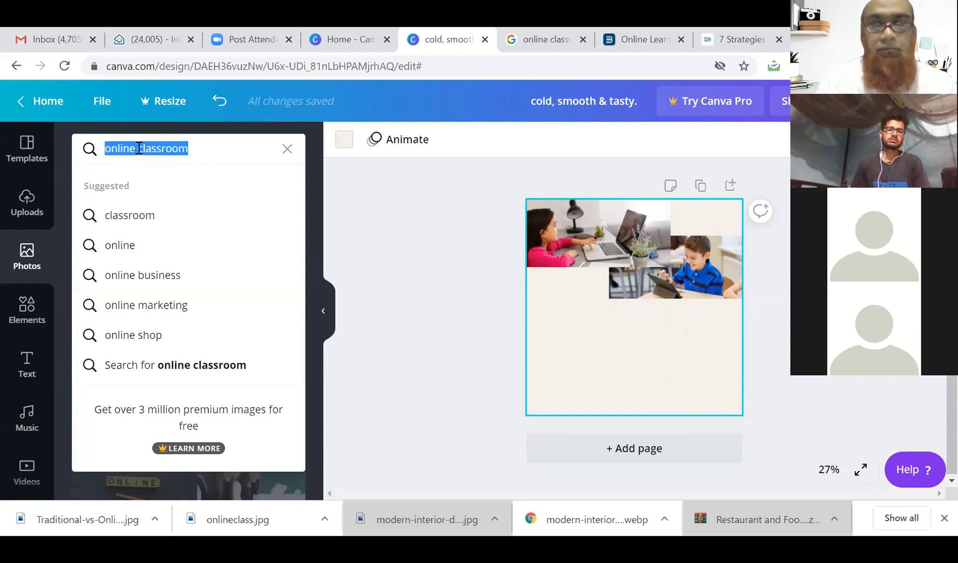
type("teache")
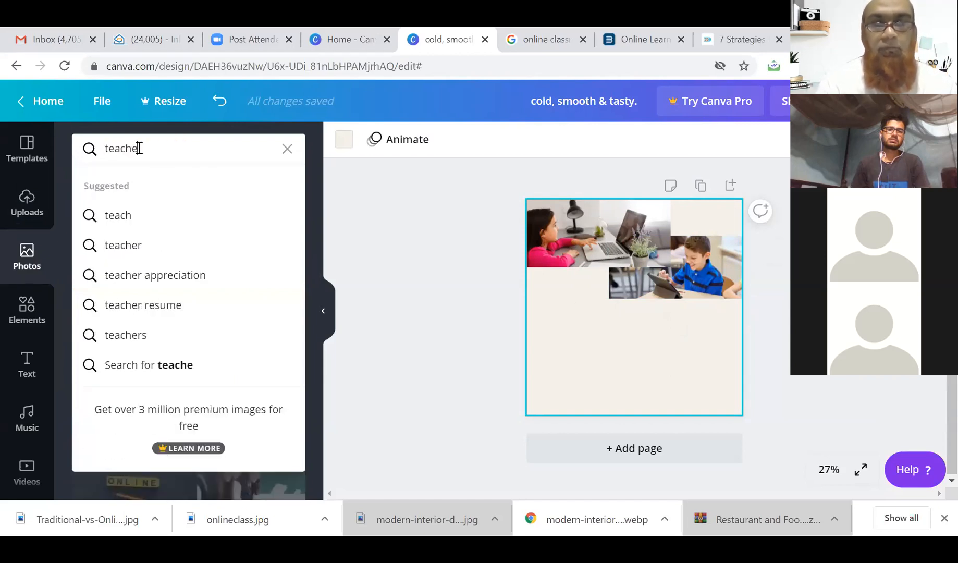
type("r online")
key("Return")
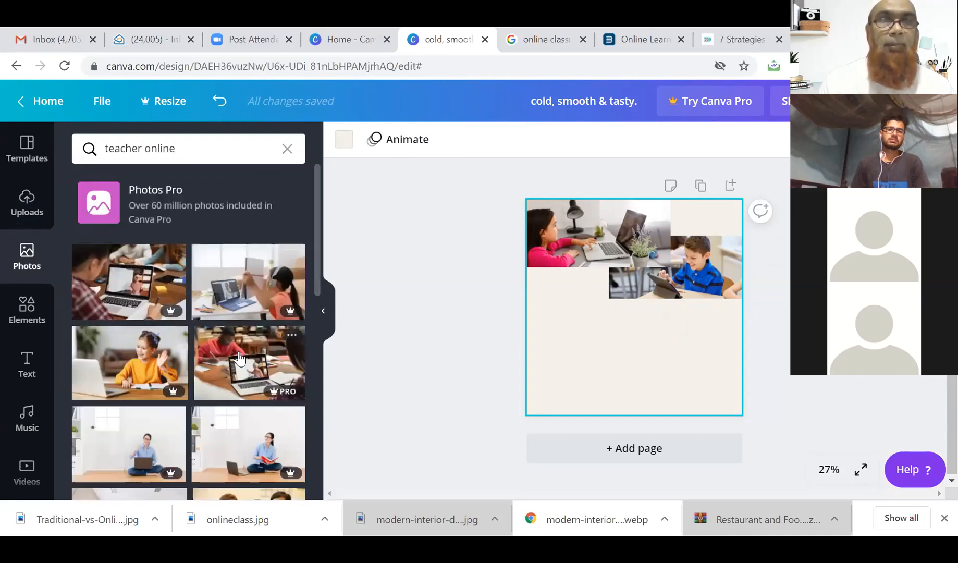
scroll(240, 358, "down", 2)
scroll(239, 358, "down", 5)
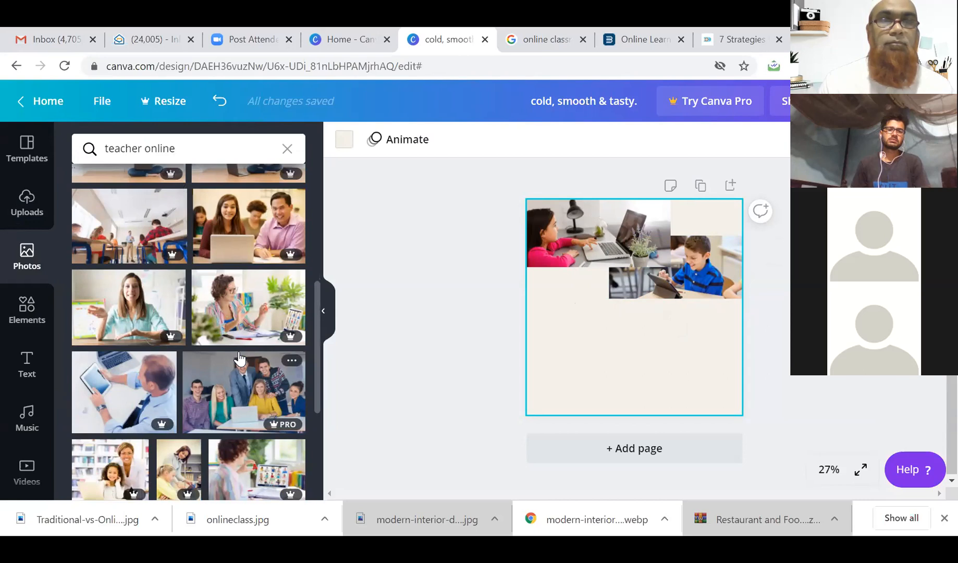
scroll(240, 359, "down", 2)
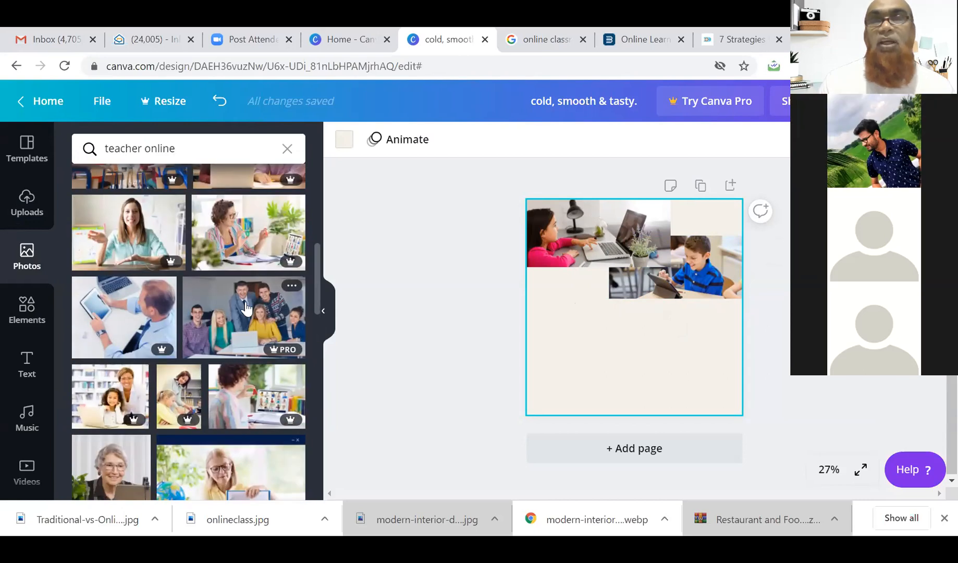
Narrow the photo search query to just 'teacher'.
left_click(206, 152)
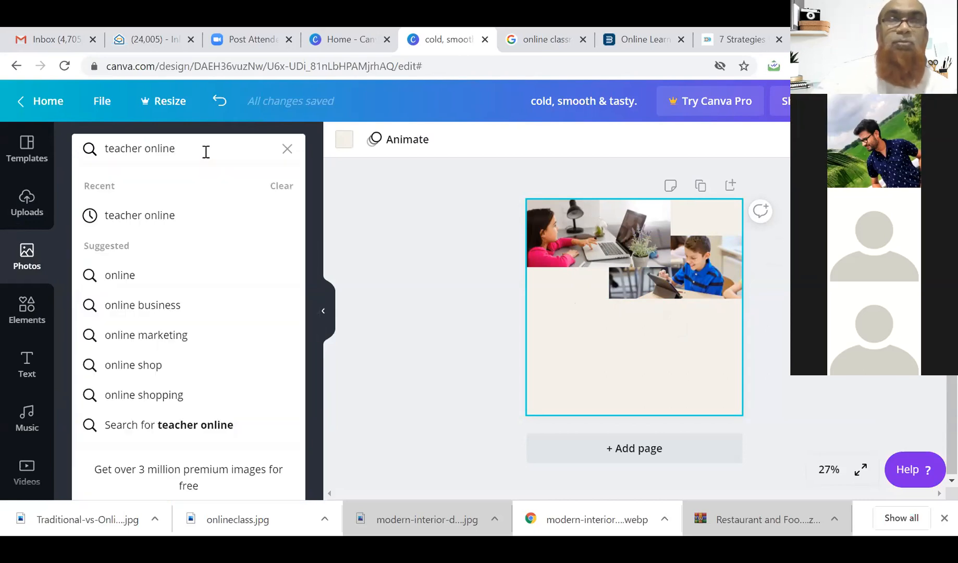
key("BackSpace")
key("BackSpace")
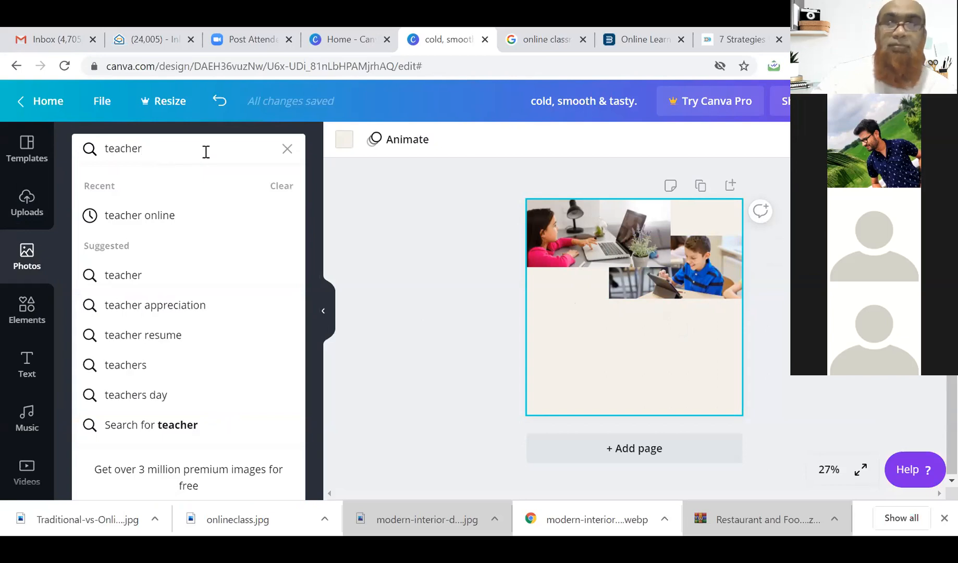
key("Return")
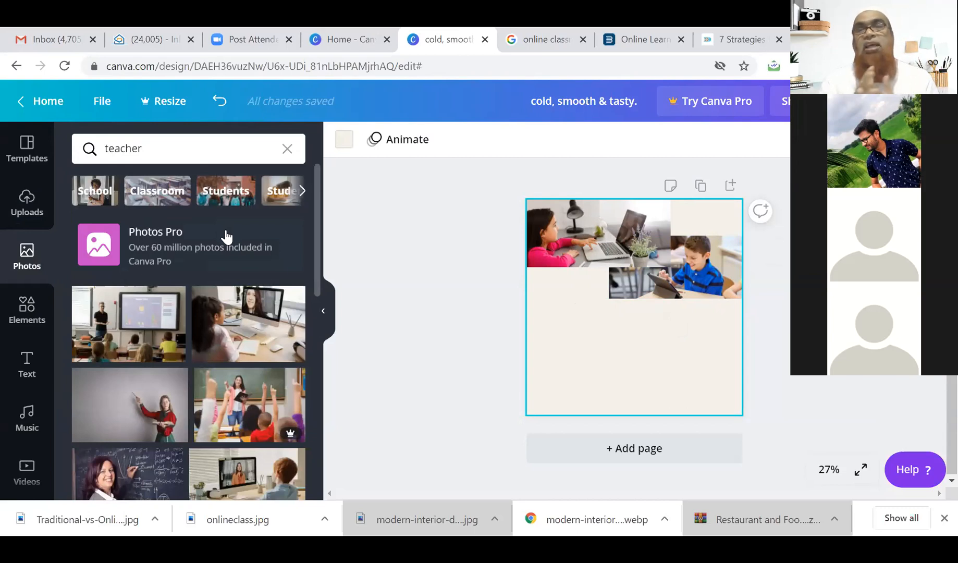
Bring the boy photo forward and snap it to the page's right edge, about 45 px higher.
left_click(664, 291)
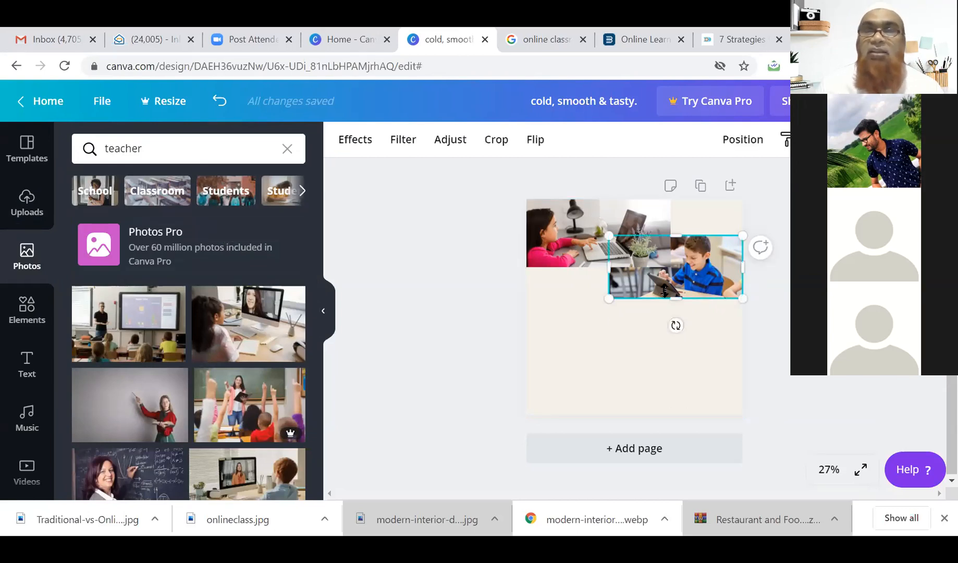
right_click(671, 278)
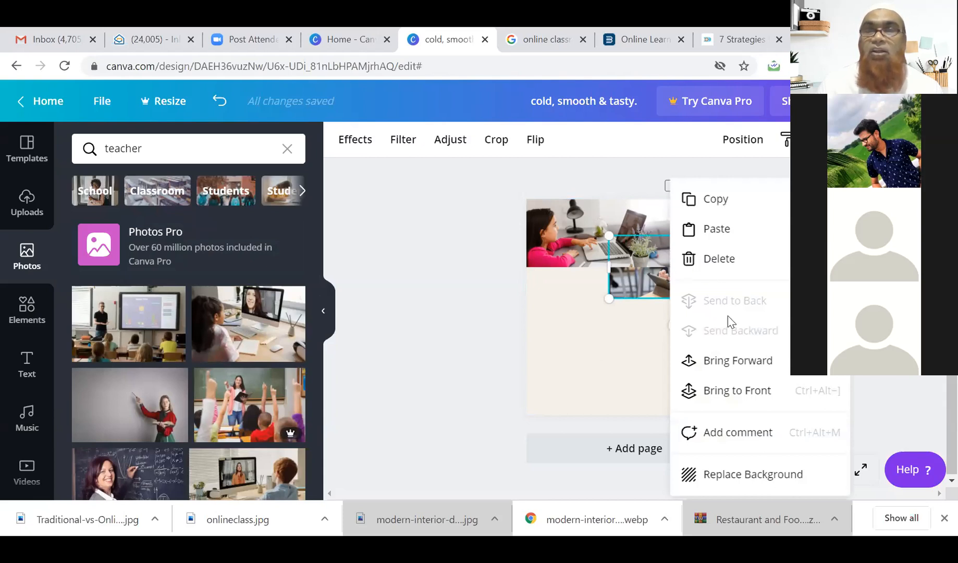
left_click(730, 360)
left_click(590, 353)
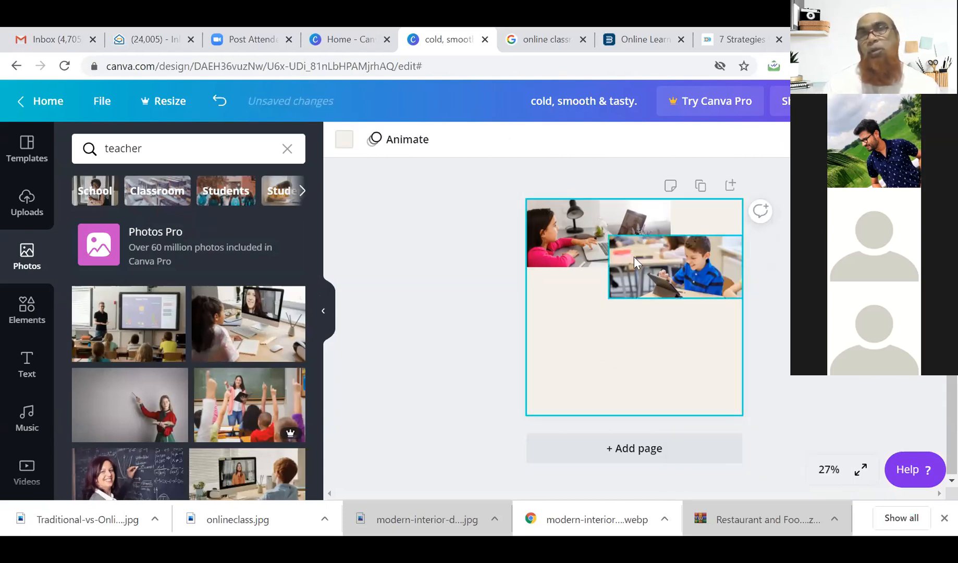
left_click_drag(671, 278, 637, 340)
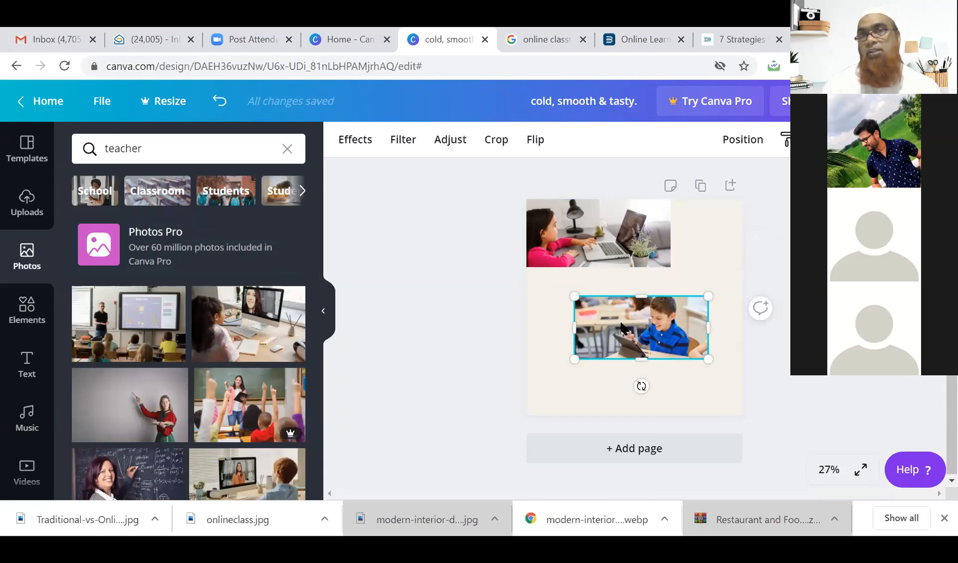
left_click_drag(621, 326, 655, 300)
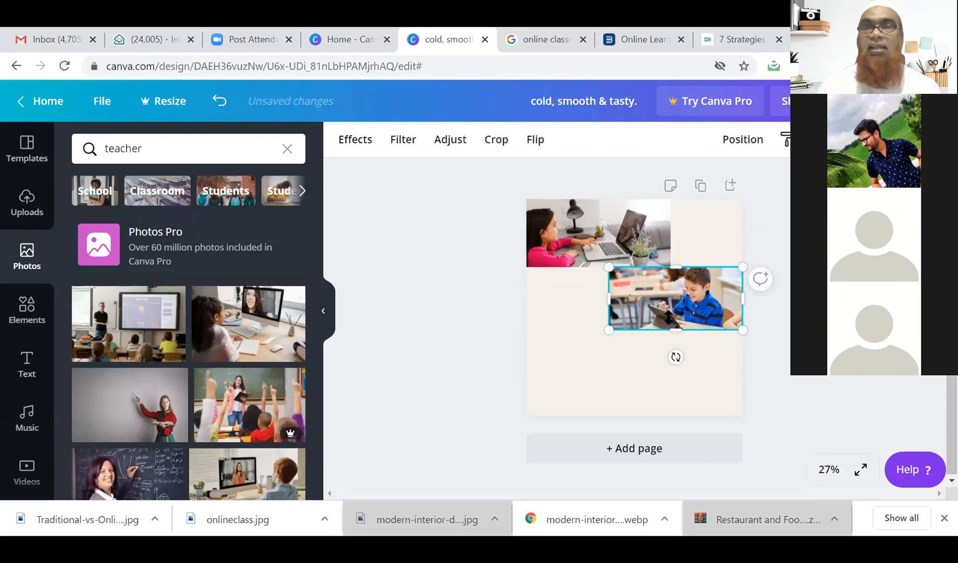
left_click_drag(670, 314, 673, 293)
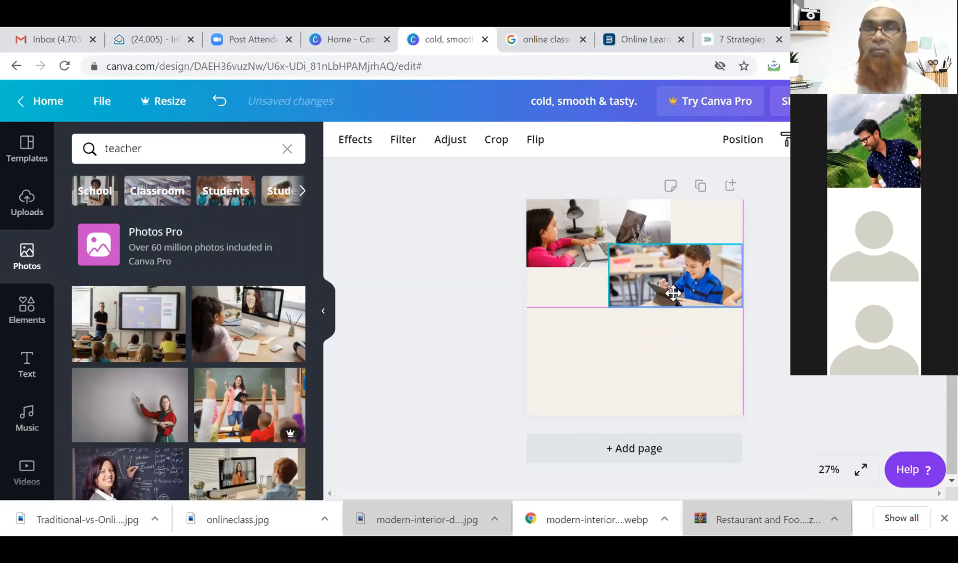
Set the boy photo's height to 315 and layer it one step behind the girl photo.
right_click(665, 279)
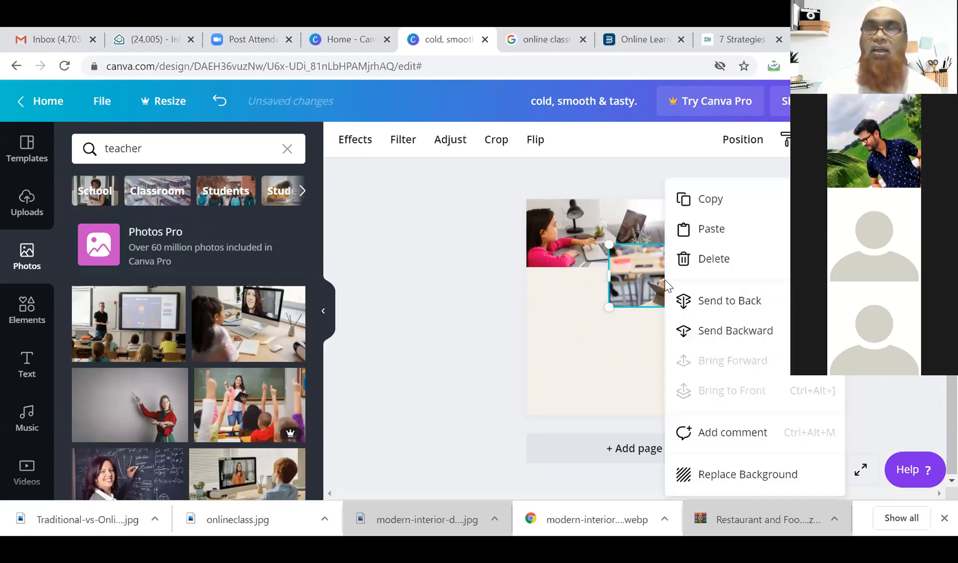
left_click(707, 302)
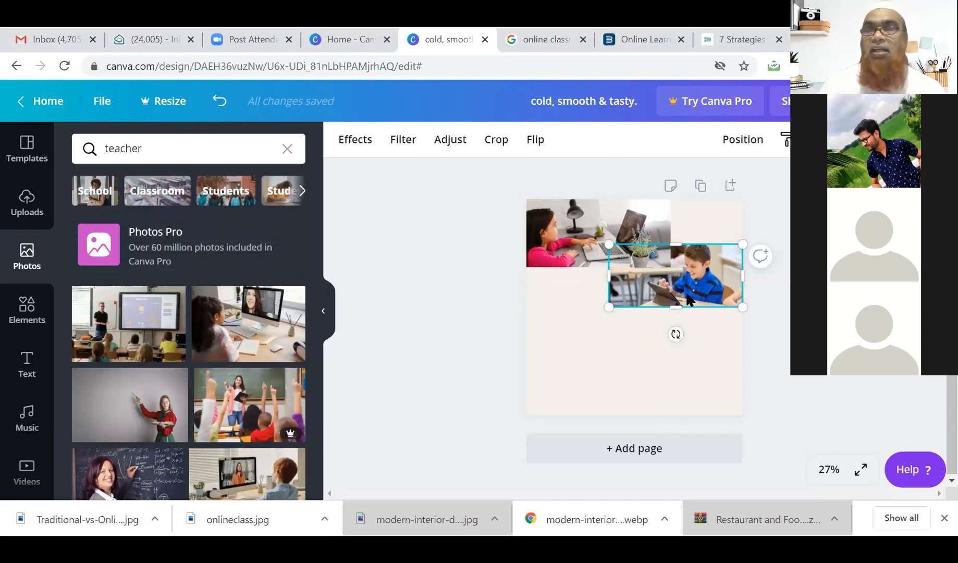
right_click(685, 295)
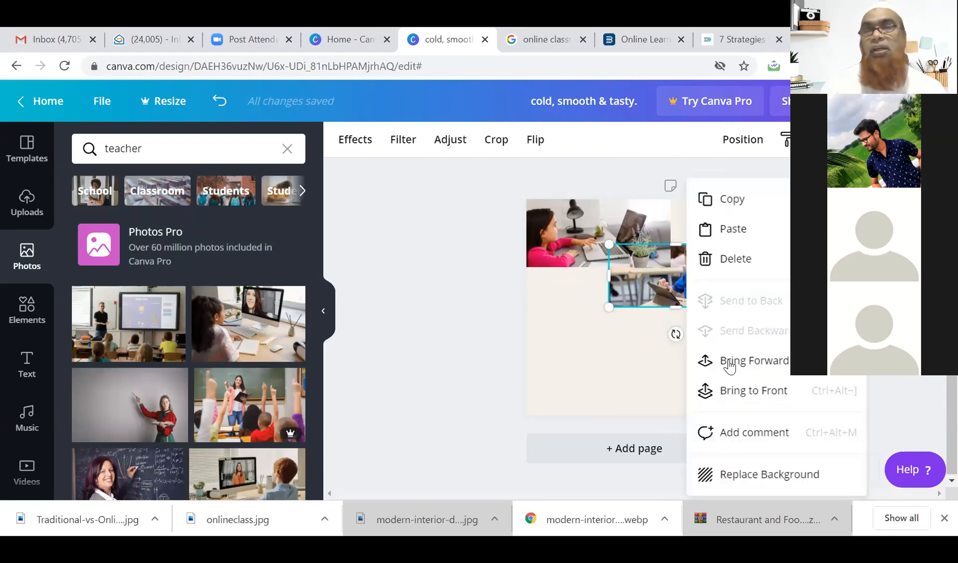
left_click(729, 362)
mouse_move(675, 300)
left_mouse_down()
mouse_move(673, 338)
mouse_move(687, 295)
left_mouse_up()
right_click(688, 295)
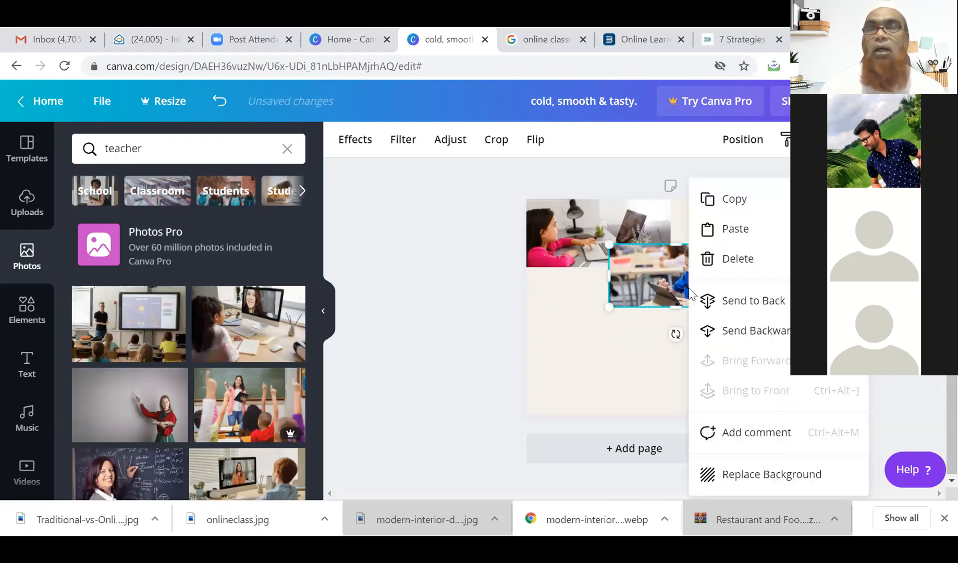
left_click(747, 335)
left_click_drag(700, 283, 680, 306)
Add the teacher classroom photo to the lower left and raise the boy photo slightly.
left_click_drag(136, 332, 628, 329)
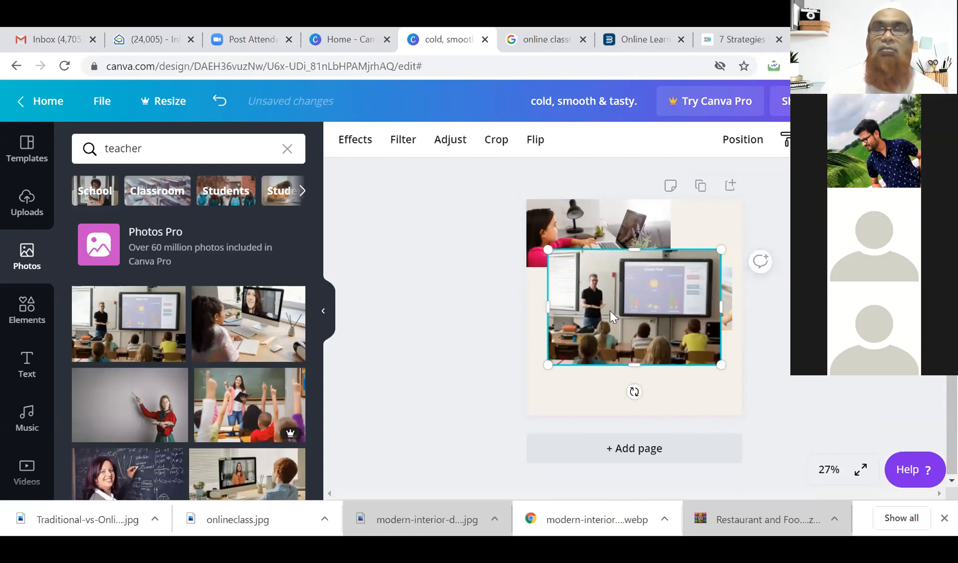
left_click_drag(610, 311, 589, 357)
left_click(686, 277)
left_click_drag(685, 276, 688, 252)
Stretch the teacher photo upward, shift it right, and send it behind the other photos.
left_click(600, 343)
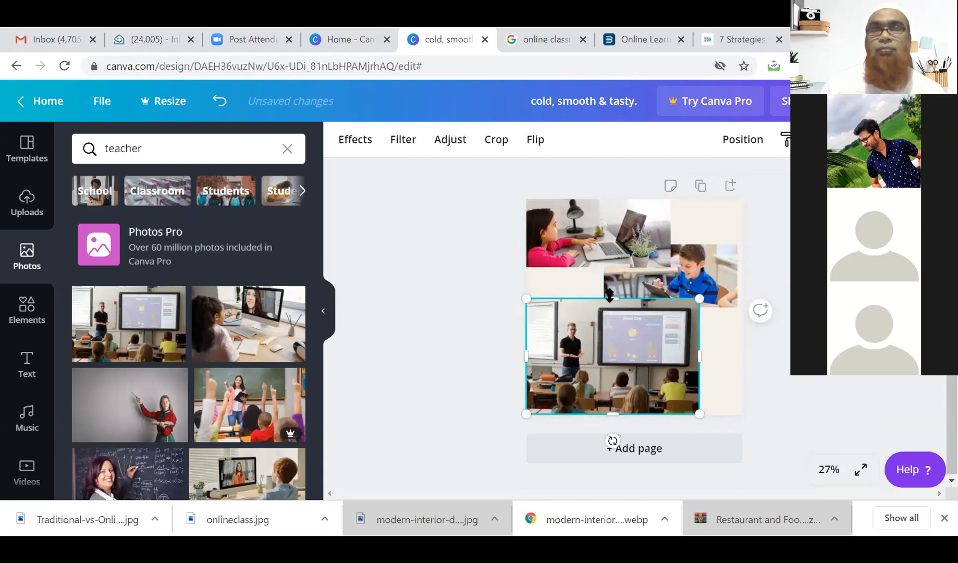
left_click_drag(609, 298, 609, 290)
mouse_move(606, 350)
left_mouse_down()
mouse_move(641, 352)
mouse_move(620, 348)
left_mouse_up()
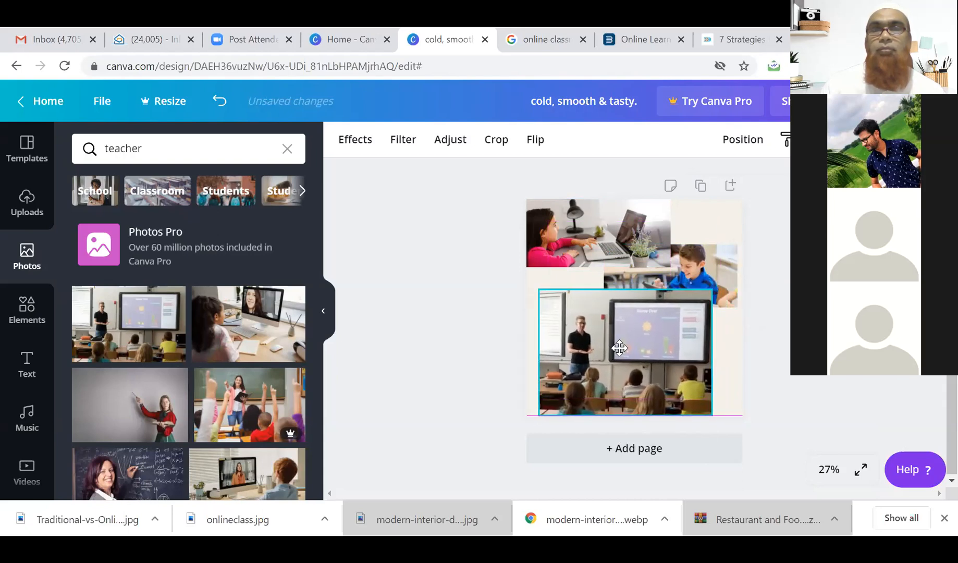
right_click(641, 343)
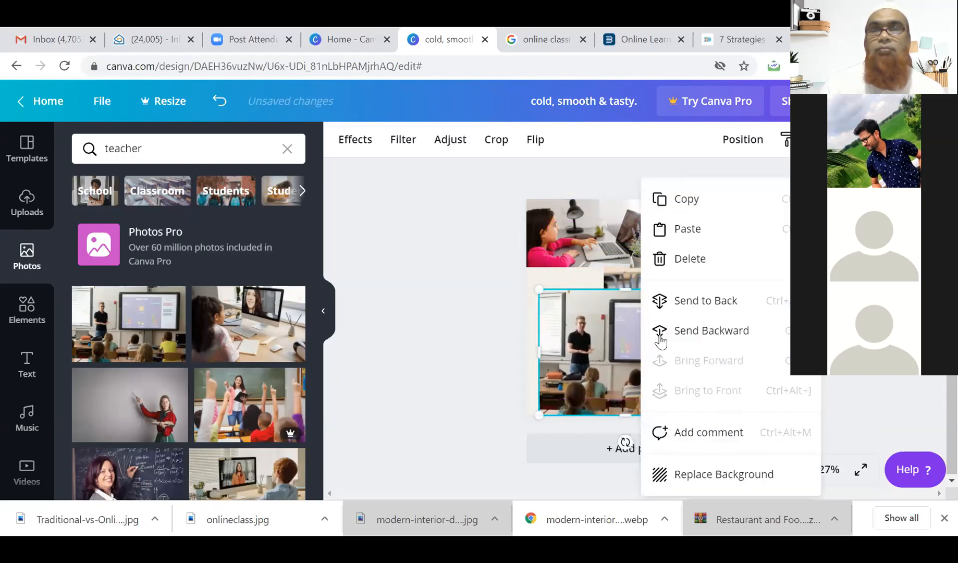
left_click(699, 308)
left_click(761, 364)
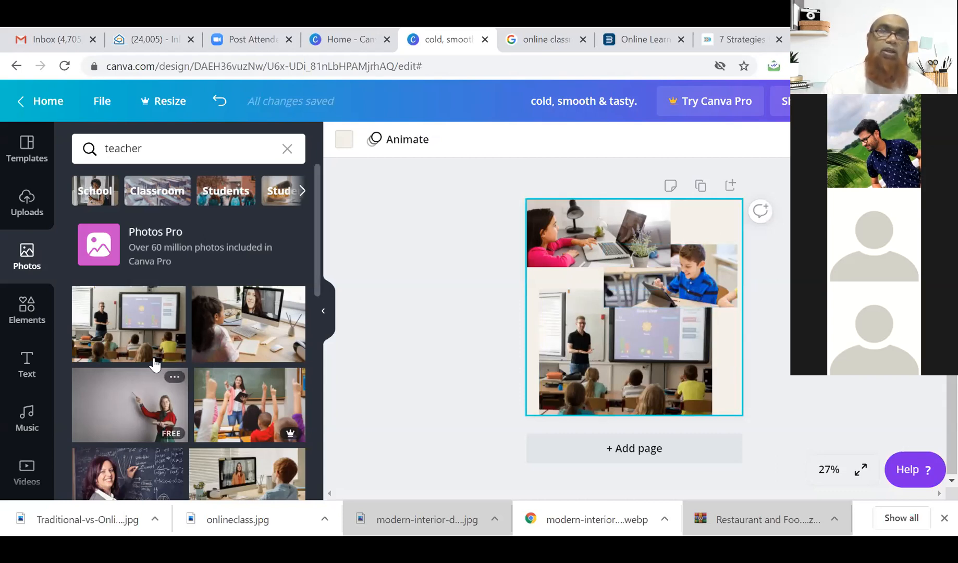
Replace the 'teacher' photo search with 'school background' and browse the results.
scroll(156, 361, "down", 5)
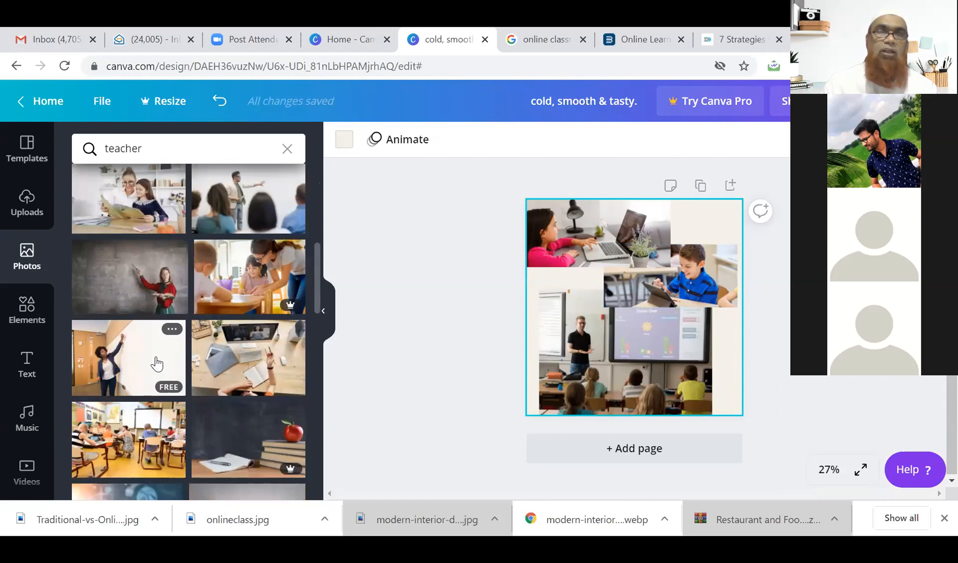
left_click(145, 155)
double_click(150, 153)
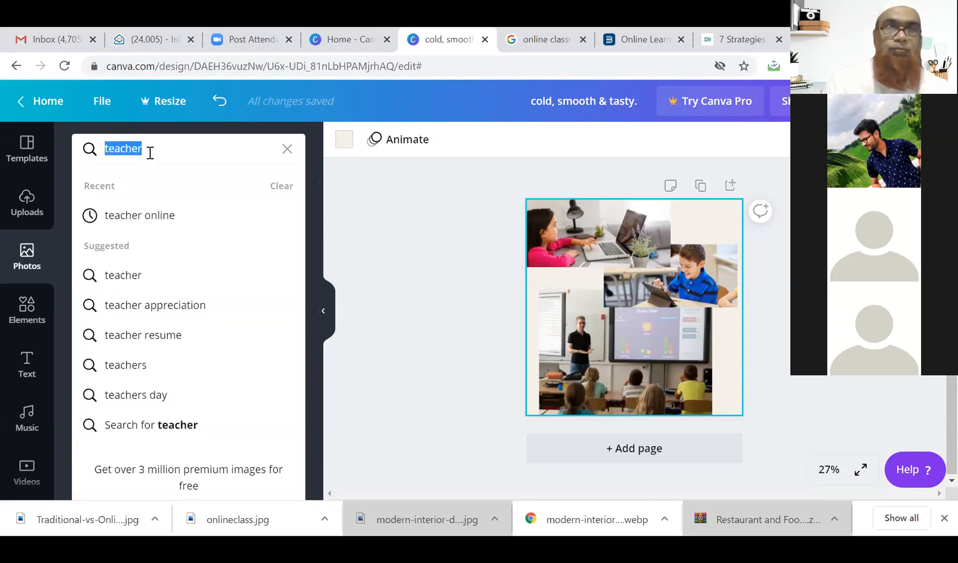
type("school ")
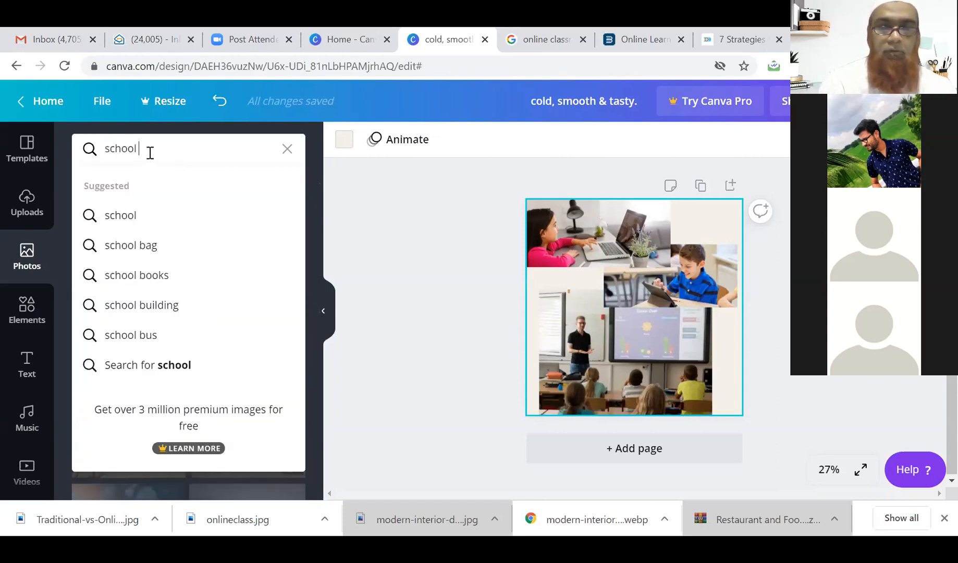
type("background")
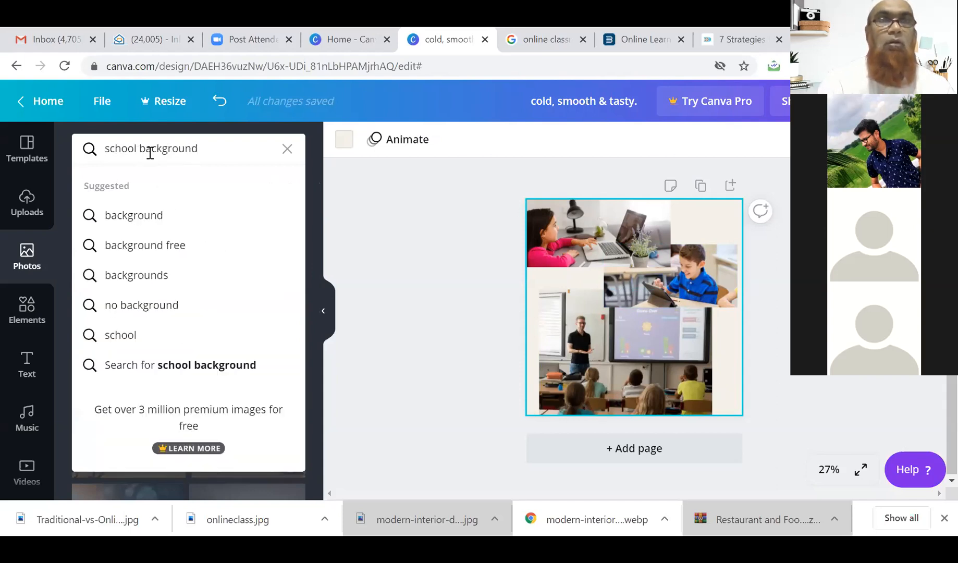
key("Return")
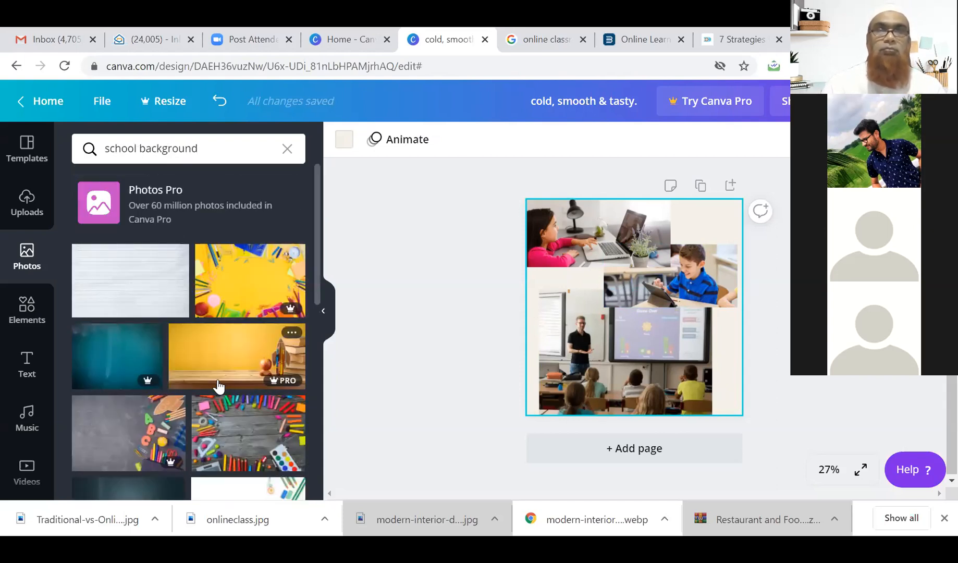
scroll(158, 278, "down", 10)
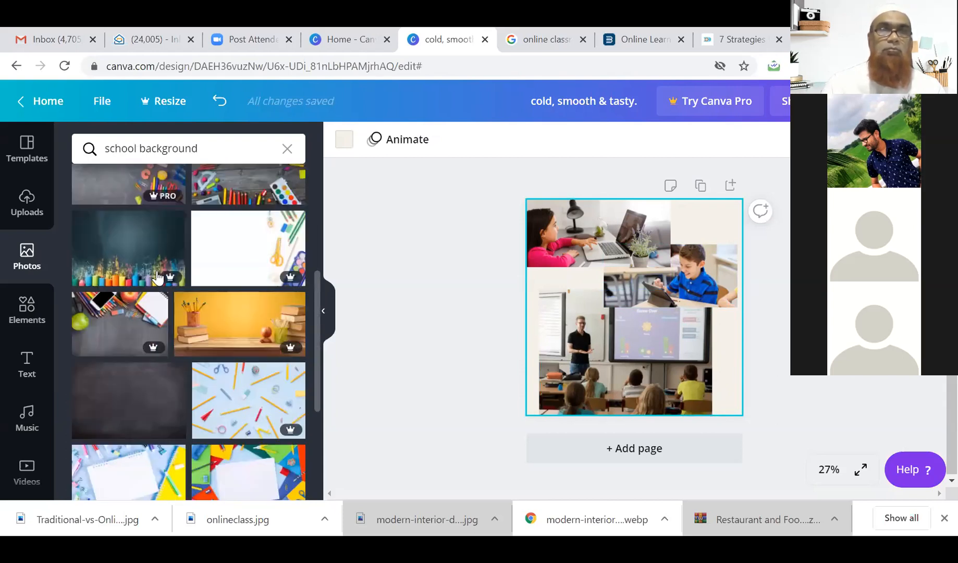
scroll(158, 277, "down", 6)
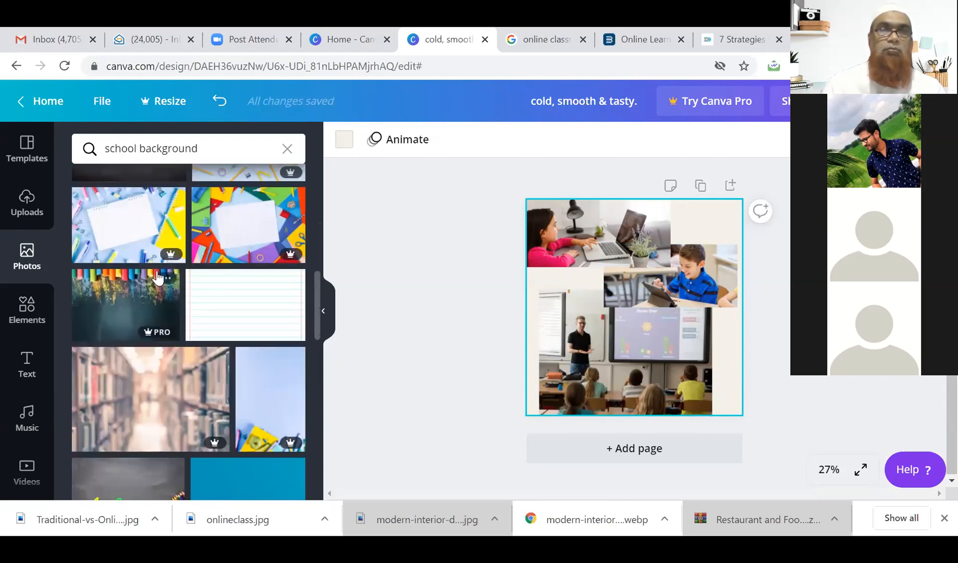
scroll(158, 278, "down", 6)
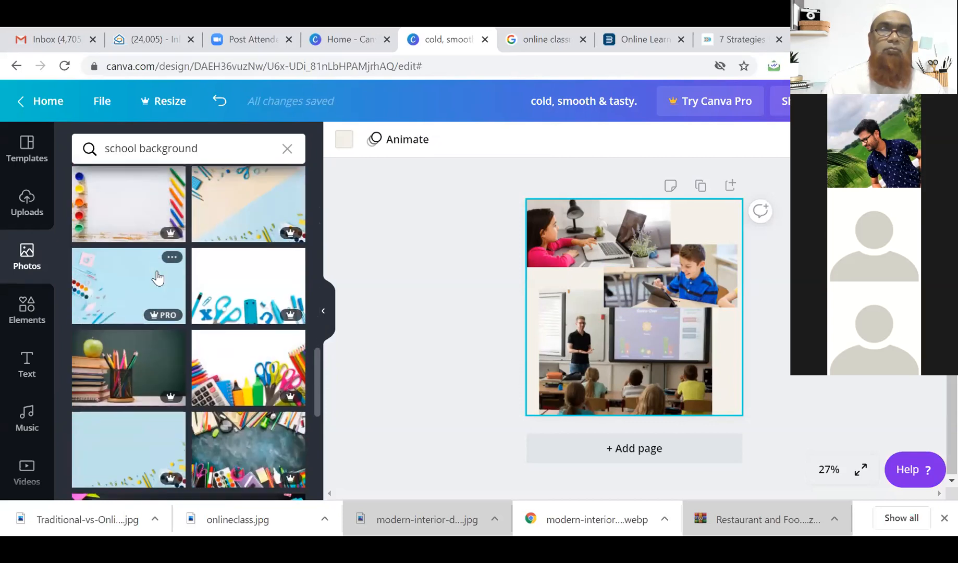
scroll(158, 276, "down", 8)
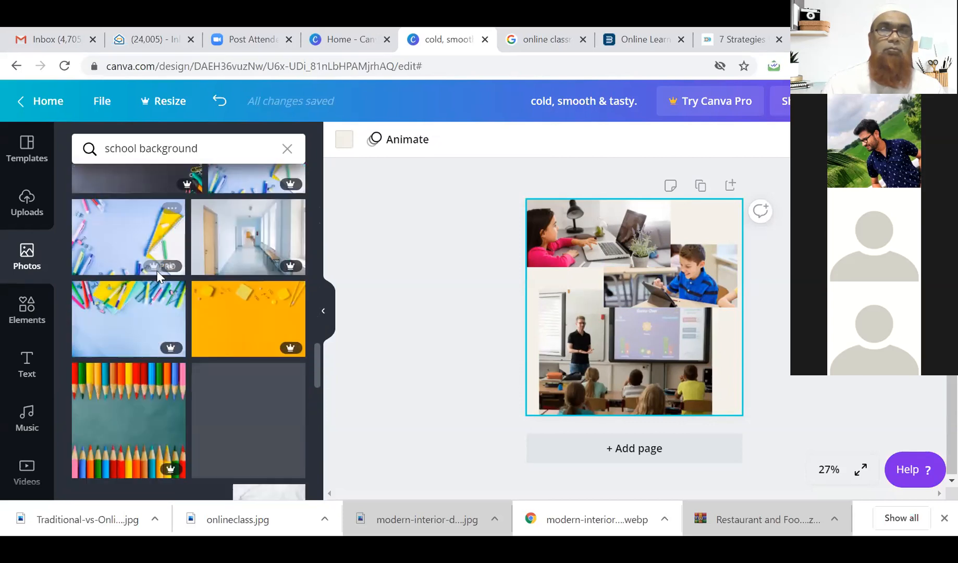
scroll(157, 278, "down", 2)
scroll(158, 278, "up", 7)
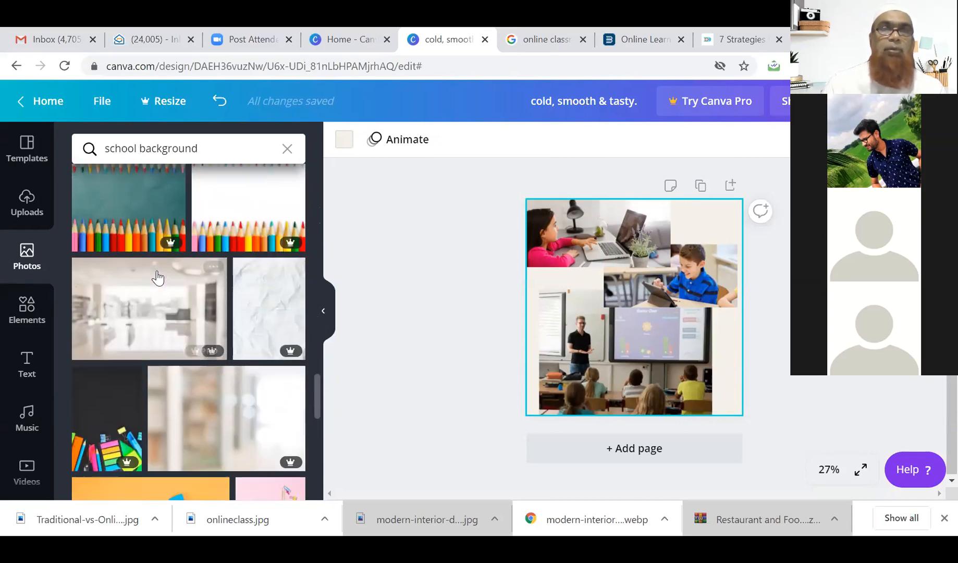
scroll(157, 278, "up", 1)
scroll(158, 277, "up", 3)
scroll(158, 278, "up", 5)
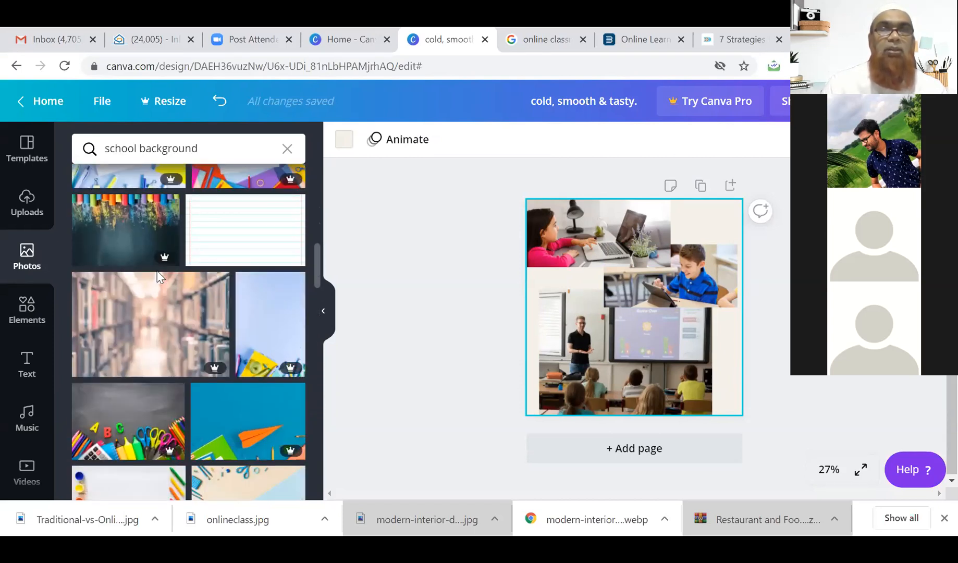
scroll(150, 245, "up", 5)
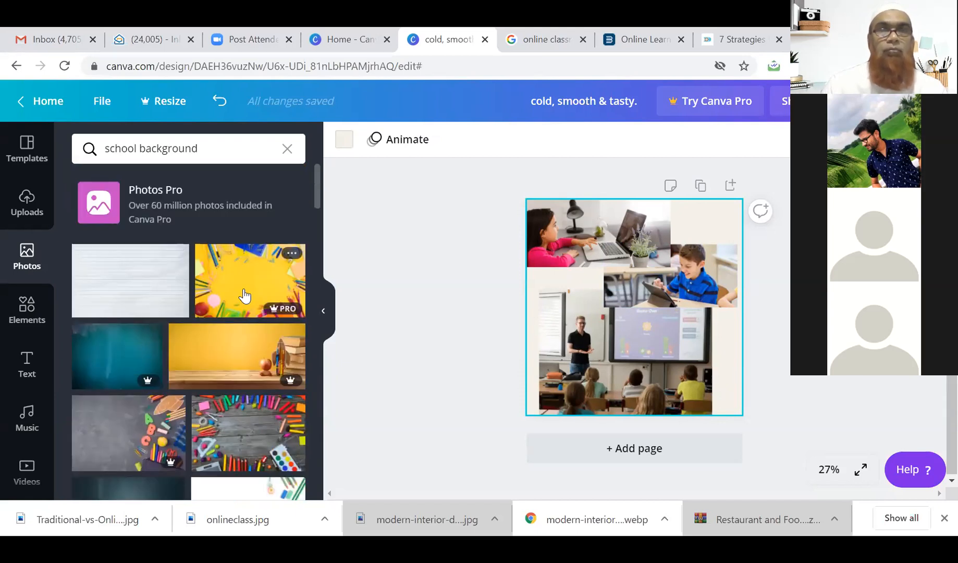
scroll(212, 388, "down", 2)
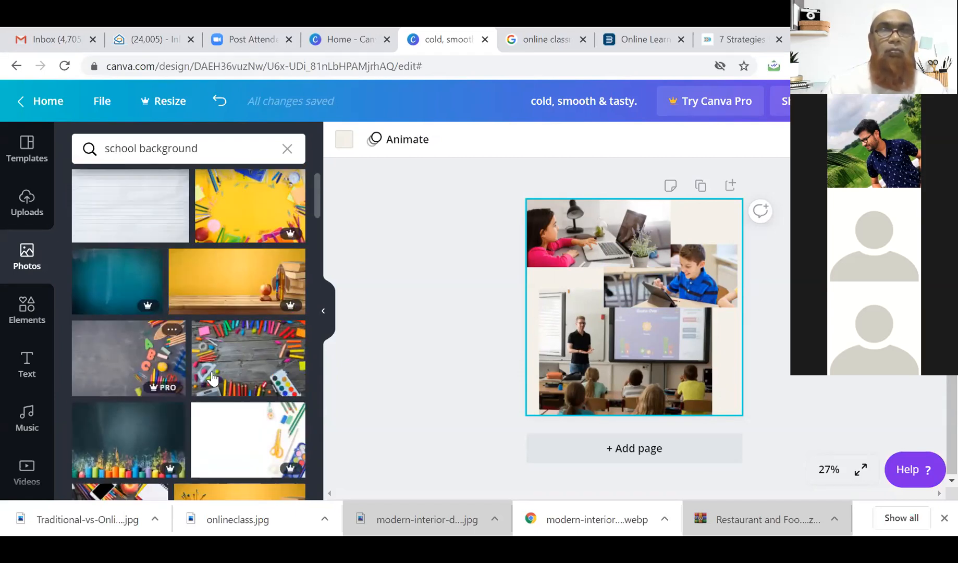
Add the colourful pencils-on-wood photo and set it as the page background.
left_click(257, 356)
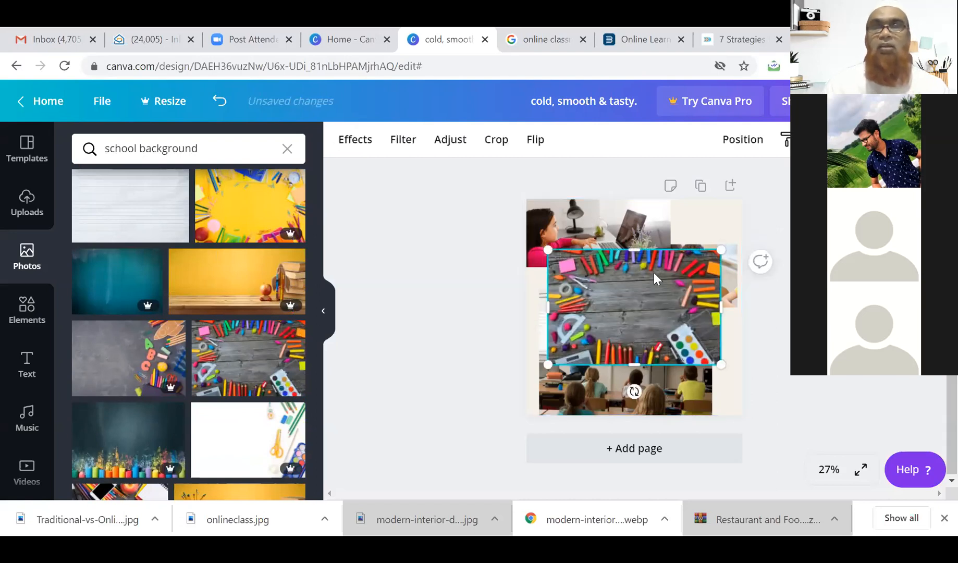
right_click(650, 315)
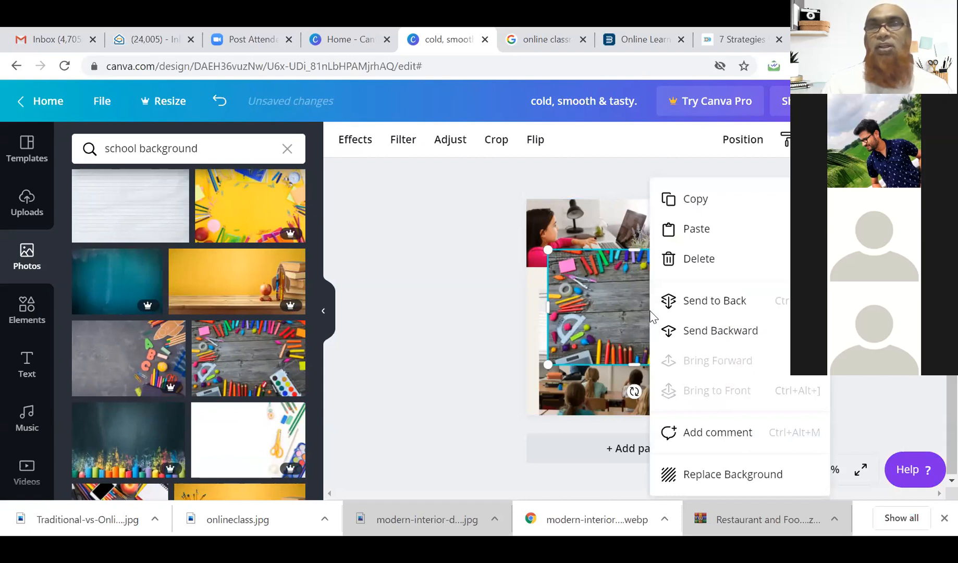
left_click(618, 309)
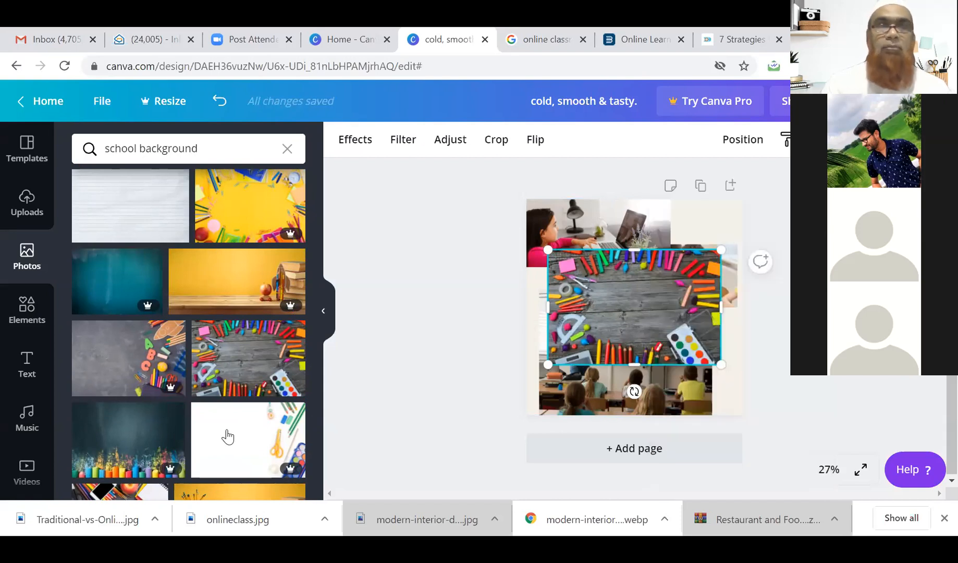
scroll(27, 412, "down", 2)
scroll(30, 419, "down", 2)
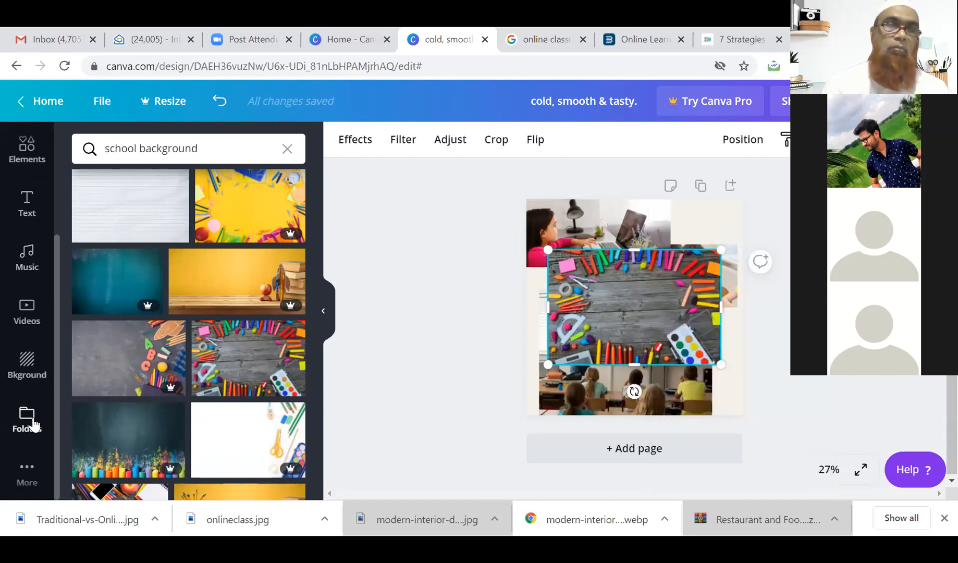
left_click(29, 368)
right_click(664, 335)
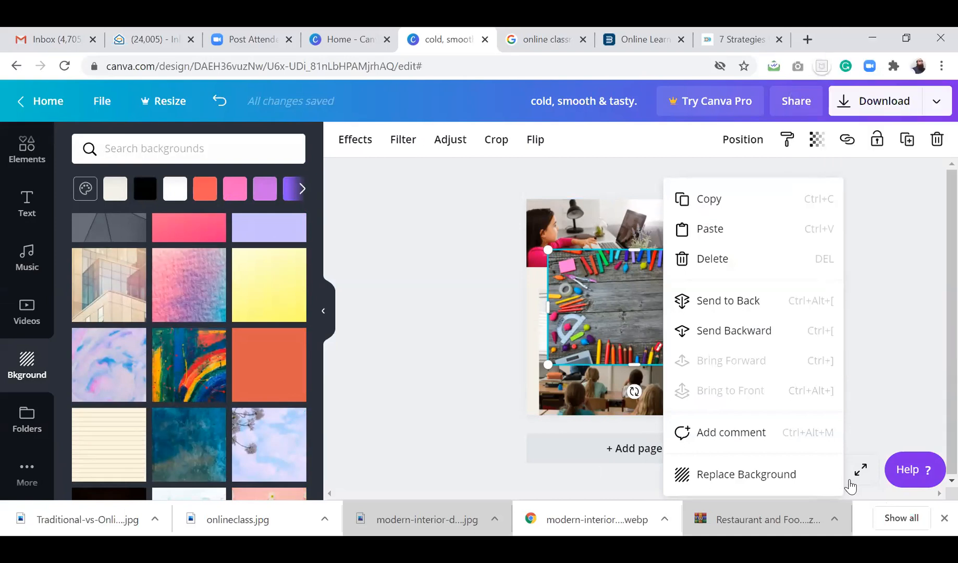
left_click(717, 475)
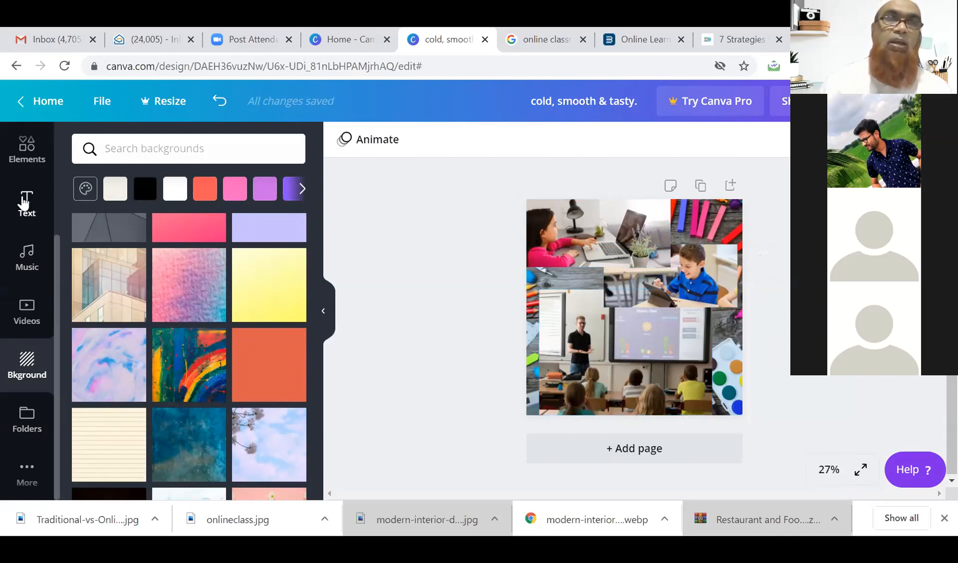
Add a heading text box reading 'Best Online Classes Platform'.
left_click(26, 203)
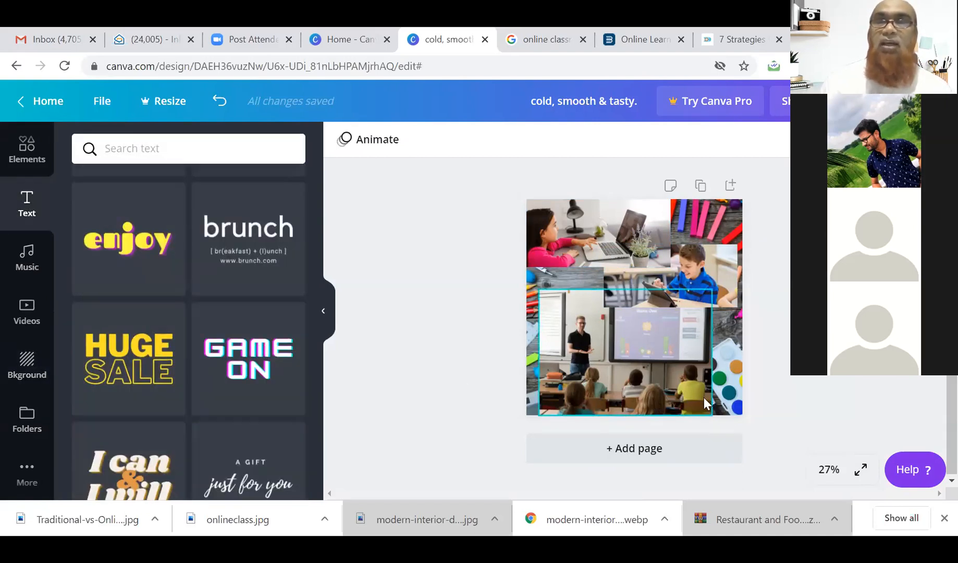
scroll(259, 354, "up", 10)
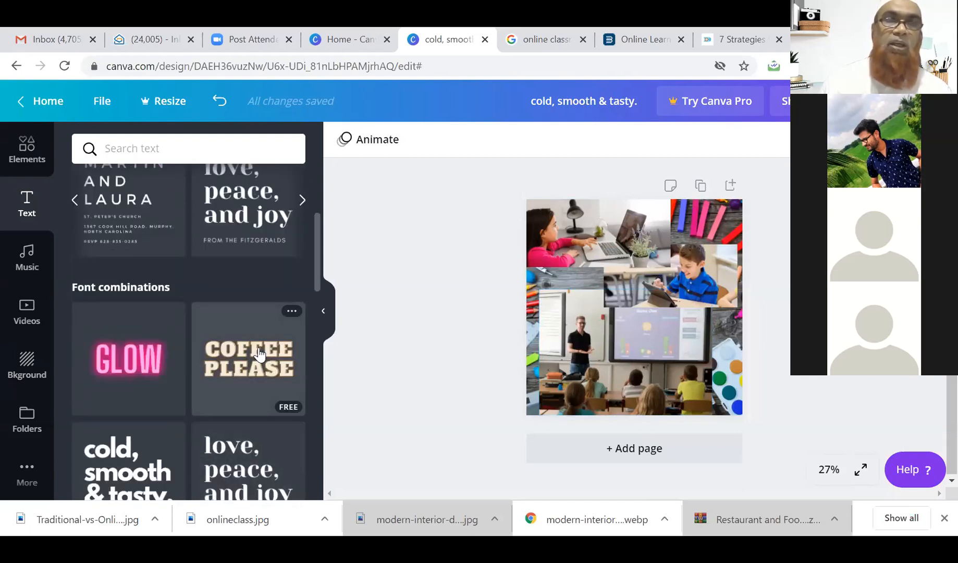
scroll(259, 353, "up", 5)
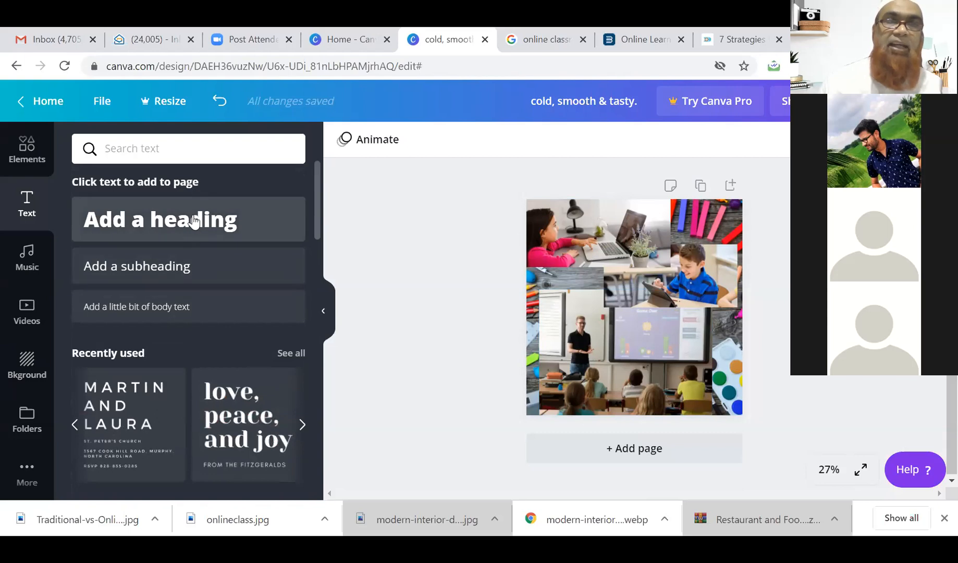
left_click(195, 221)
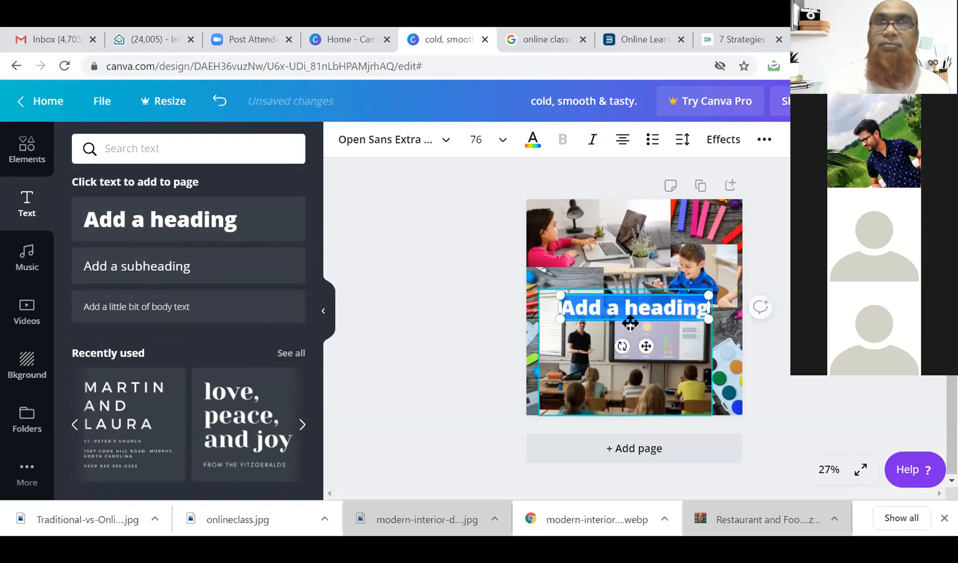
type("Bes")
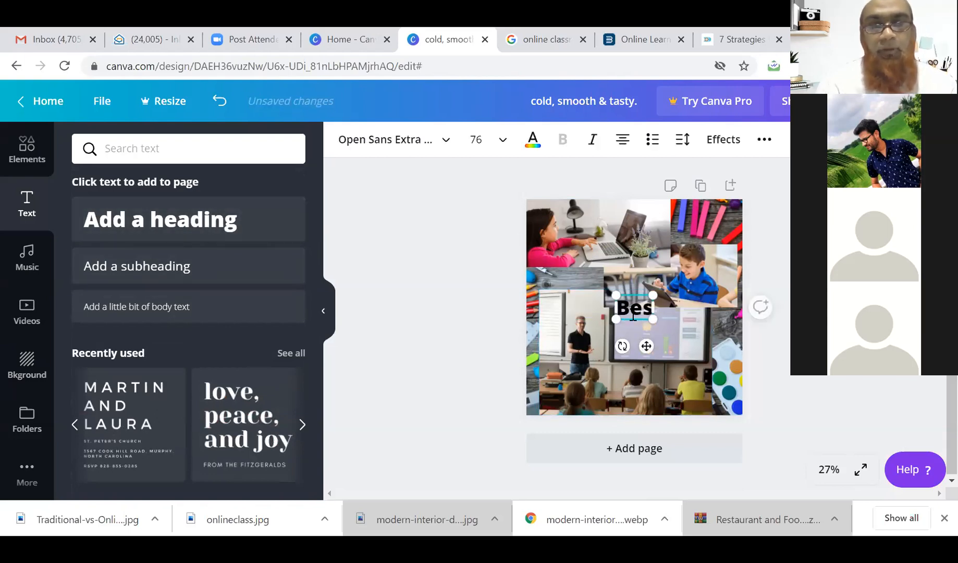
type("t Onli")
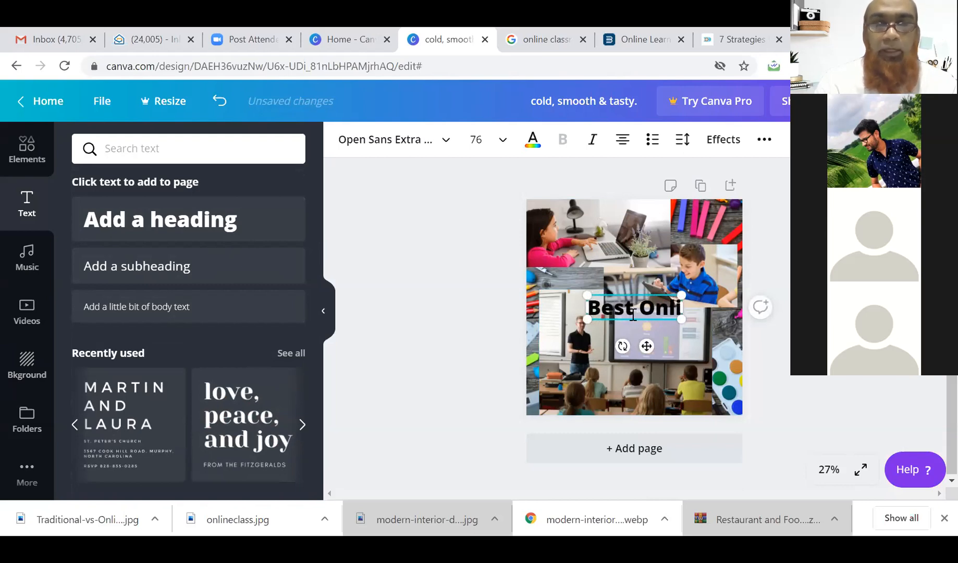
type("ne Class")
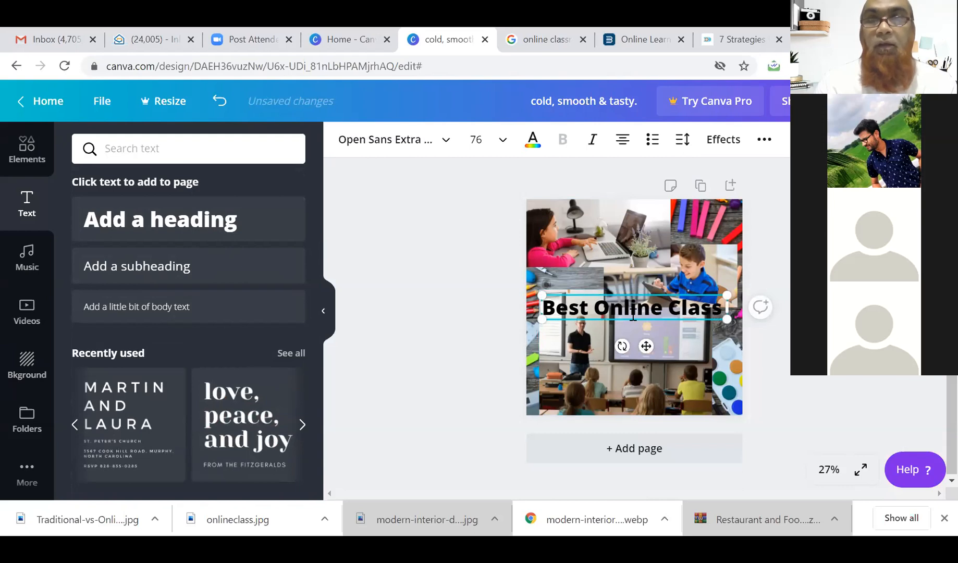
key("BackSpace")
type("es ")
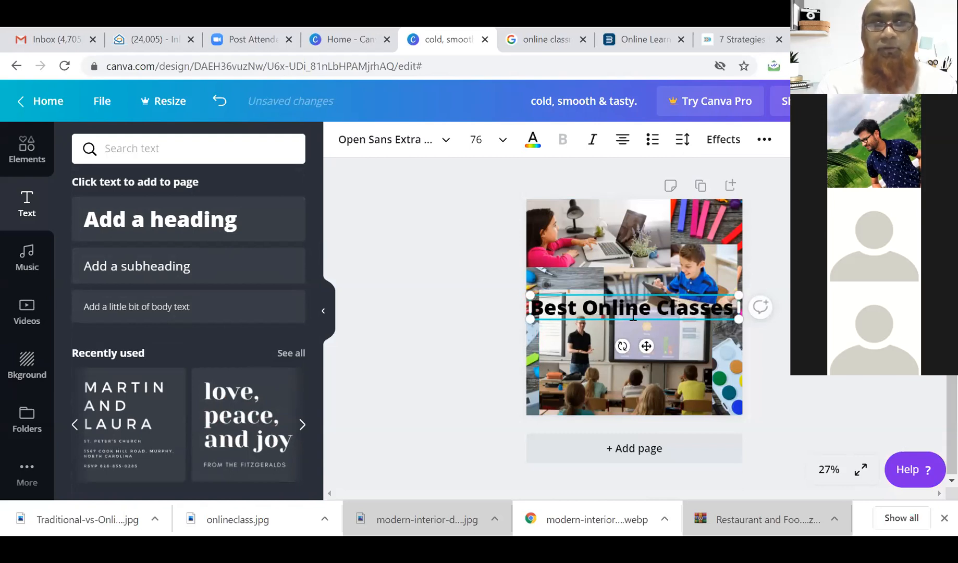
type("Platform")
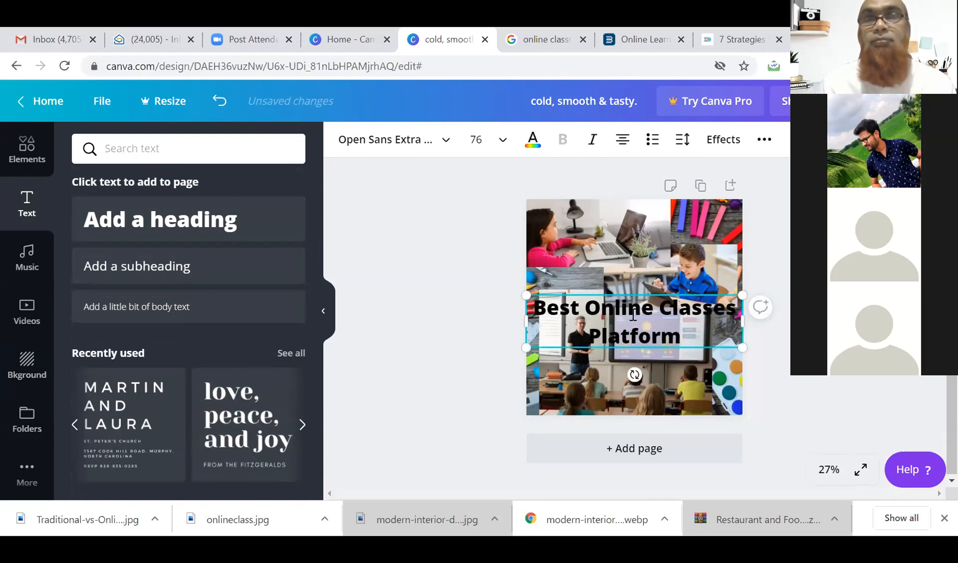
Drag the heading down to the bottom edge of the collage.
left_click_drag(683, 341, 539, 307)
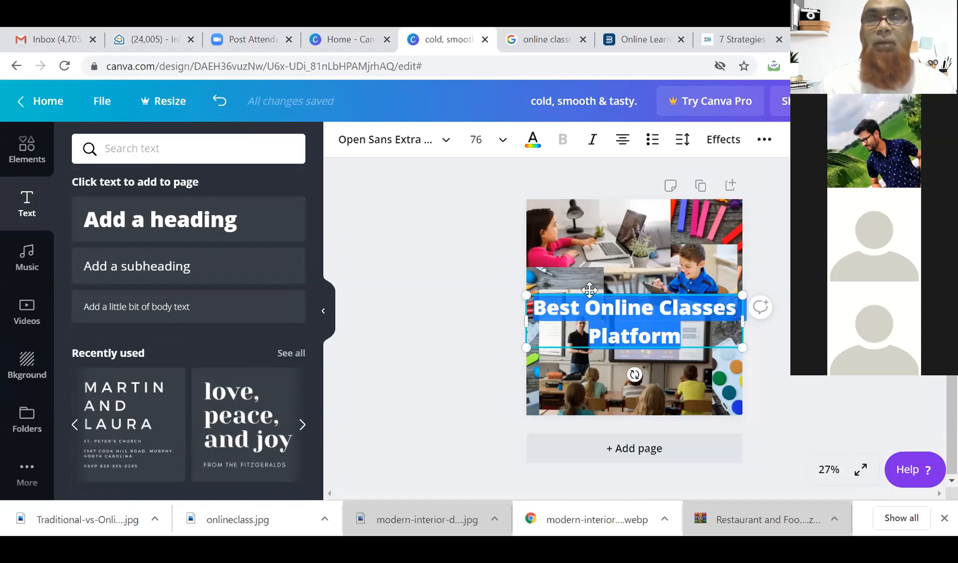
left_click_drag(589, 293, 593, 368)
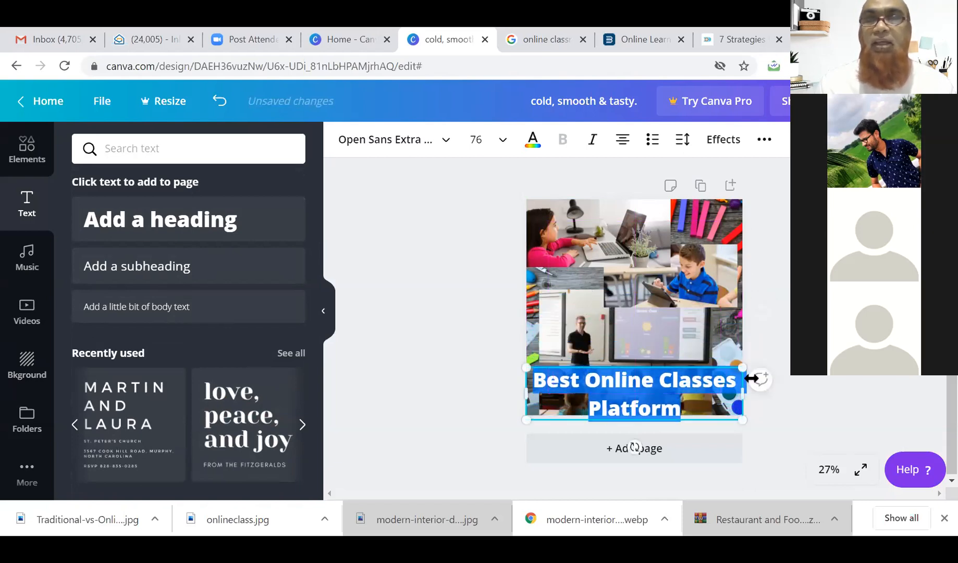
left_click(728, 308)
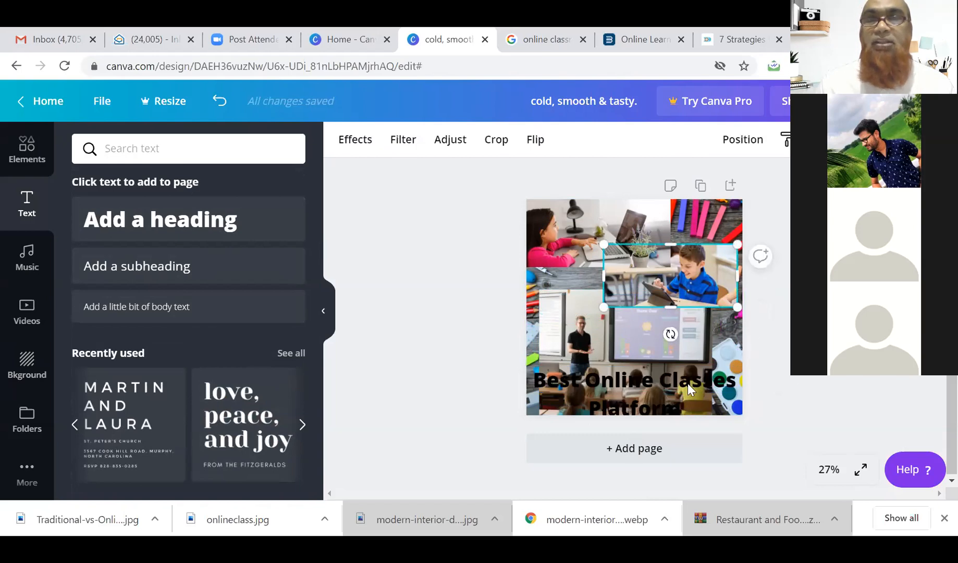
left_click(654, 382)
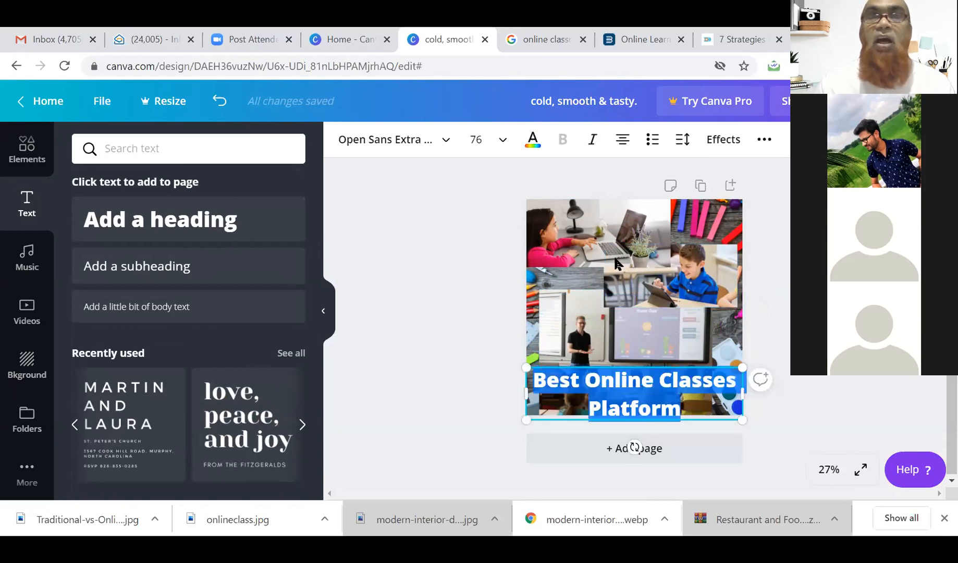
Colour the heading text with the light green Default Colors swatch.
left_click(533, 139)
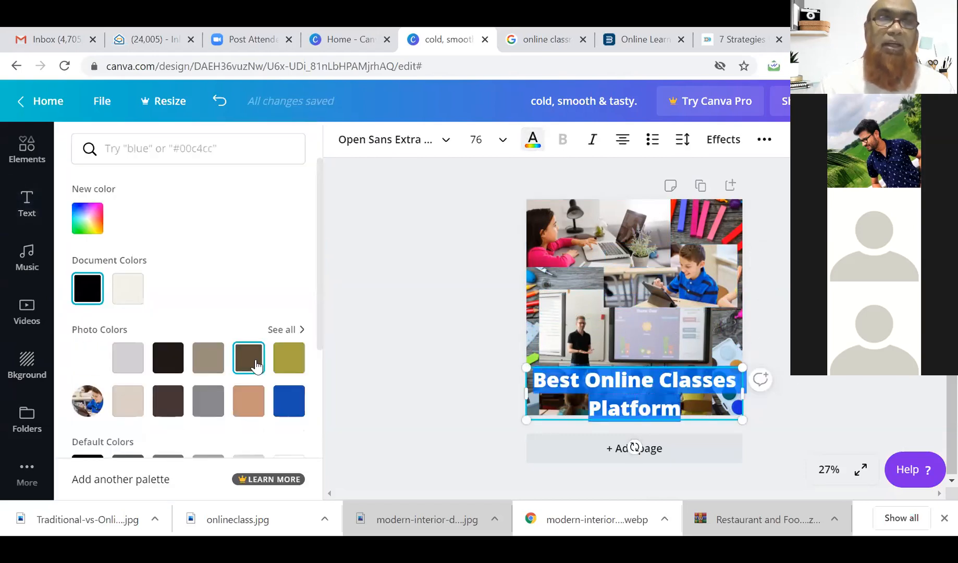
scroll(209, 359, "down", 3)
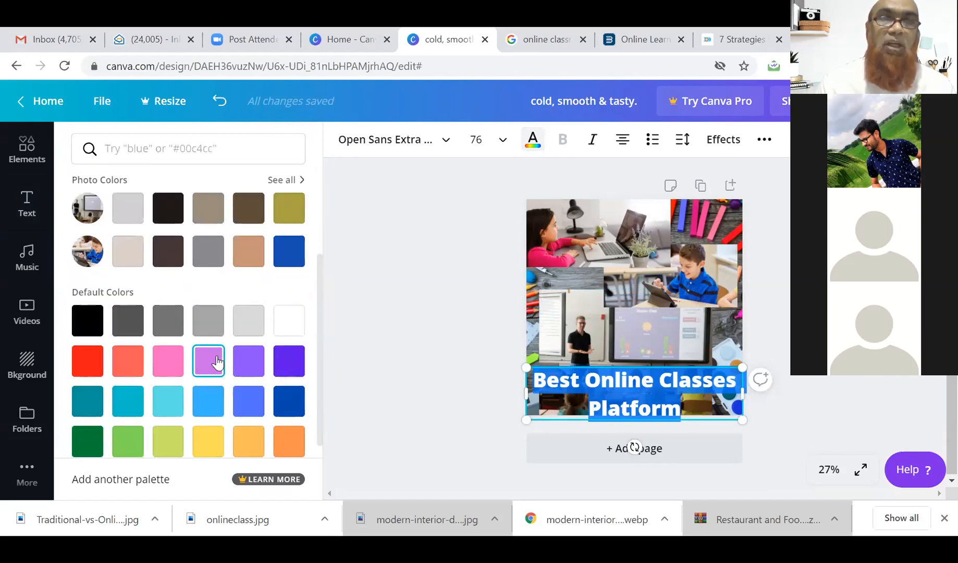
left_click(130, 423)
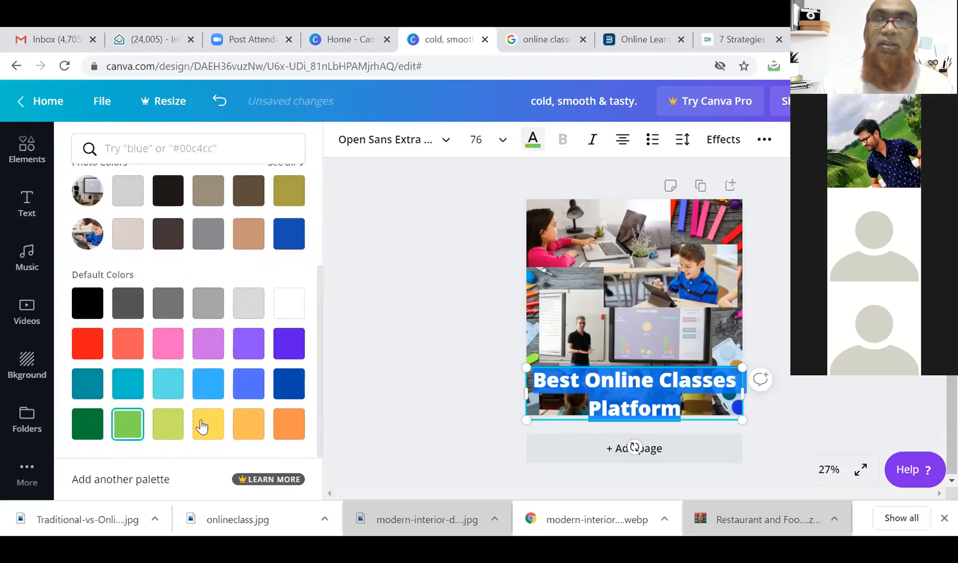
left_click(630, 260)
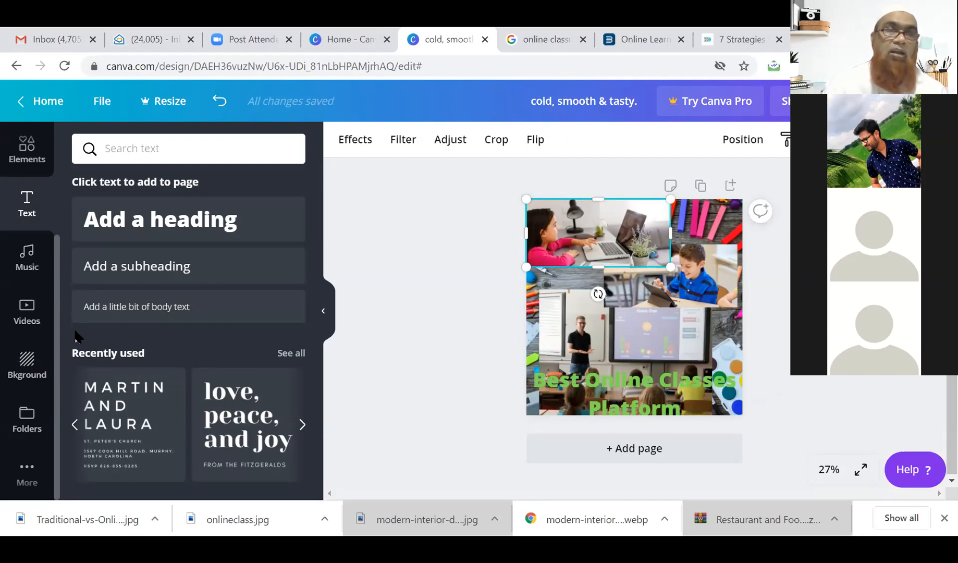
Open the Elements library in the sidebar and browse it.
left_click(26, 473)
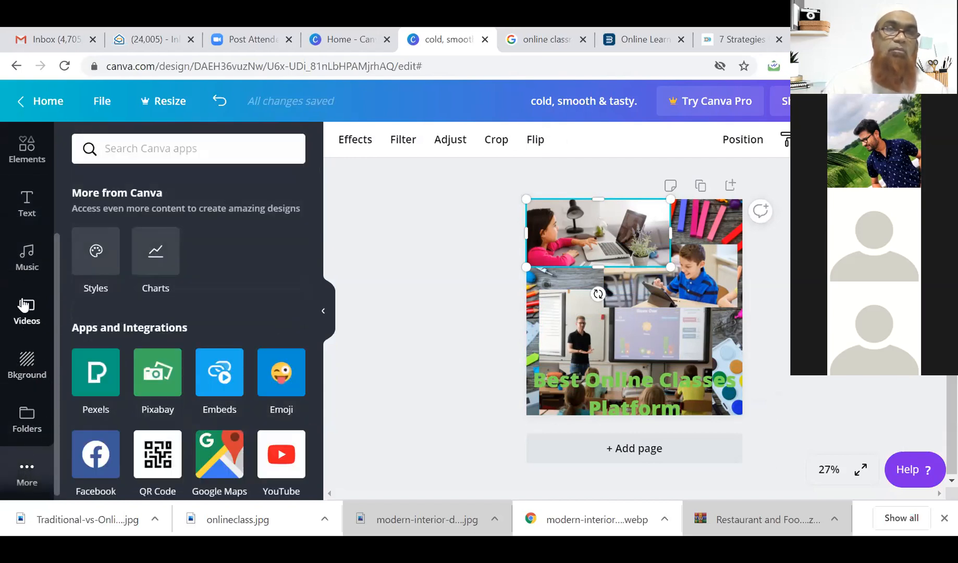
scroll(27, 305, "up", 3)
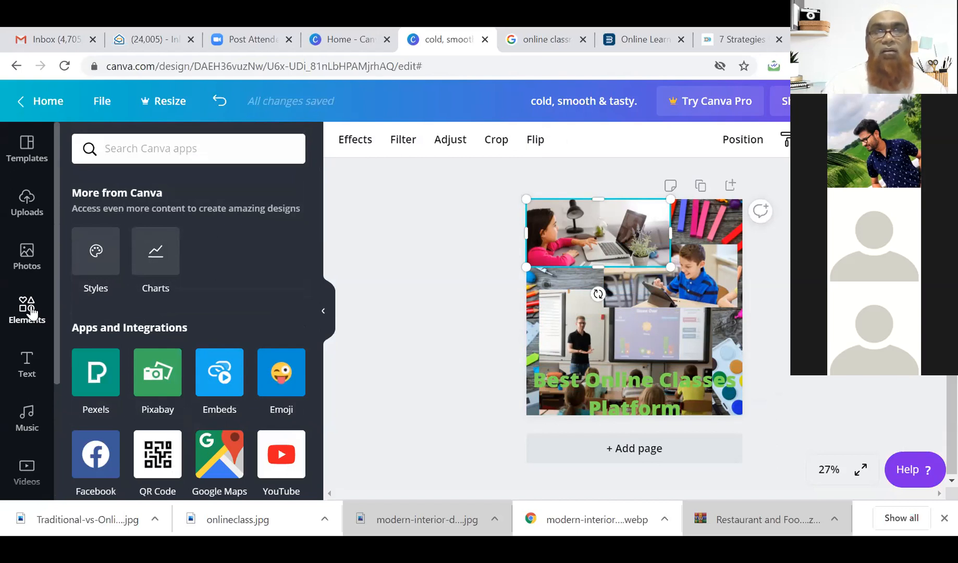
left_click(28, 311)
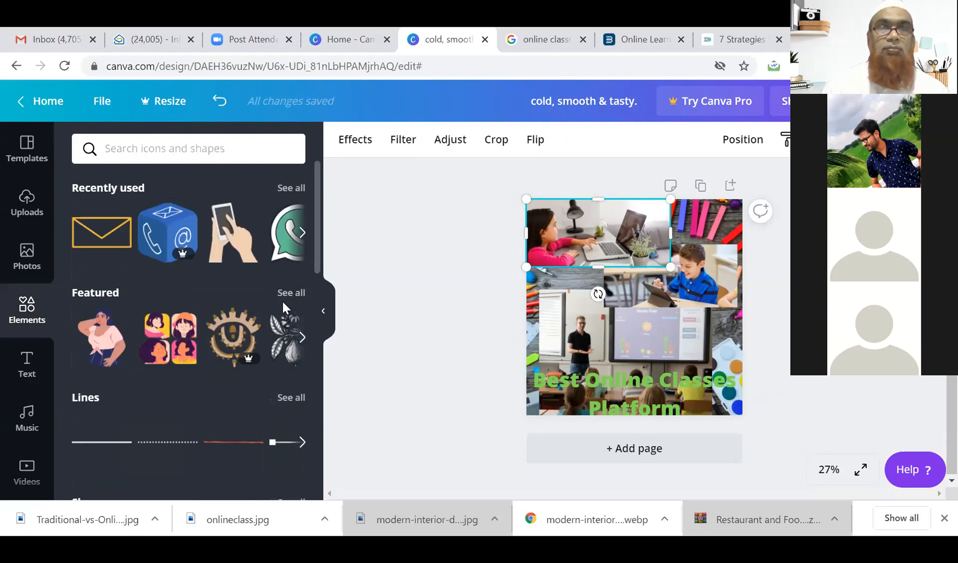
scroll(244, 303, "down", 4)
scroll(244, 303, "up", 4)
scroll(244, 303, "down", 4)
scroll(244, 303, "down", 3)
scroll(244, 302, "down", 4)
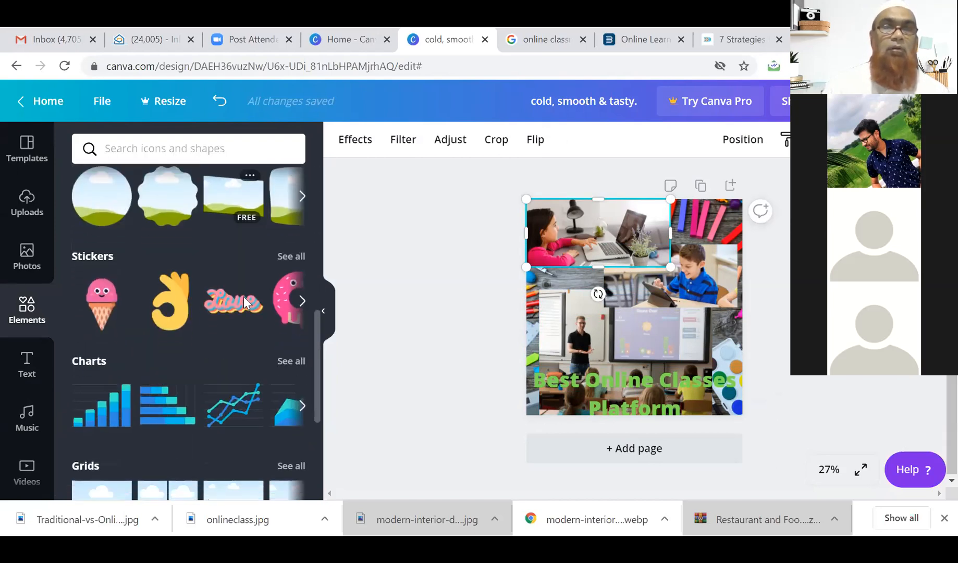
scroll(244, 296, "up", 5)
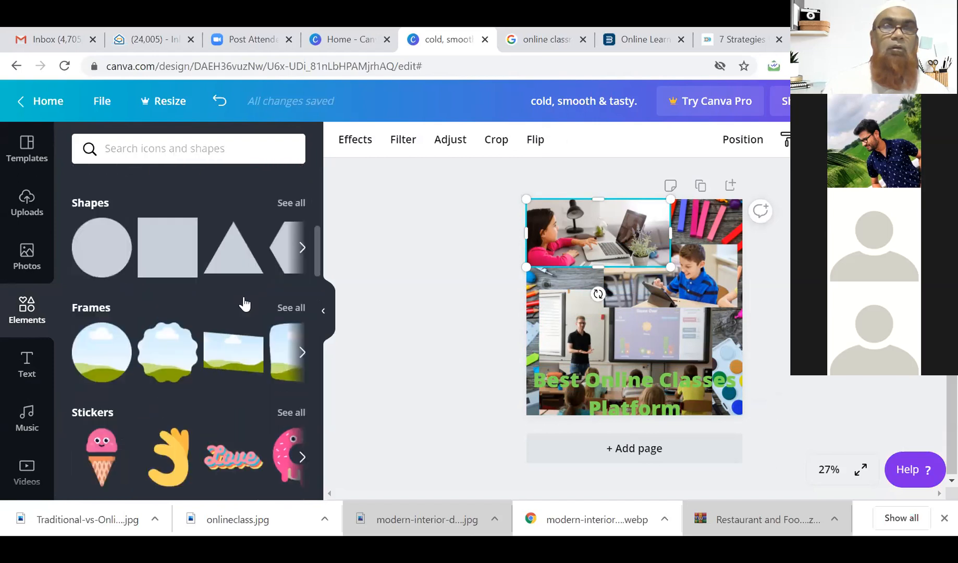
Search elements for 'free', then refine the search to 'register free'.
left_click(175, 152)
type("free")
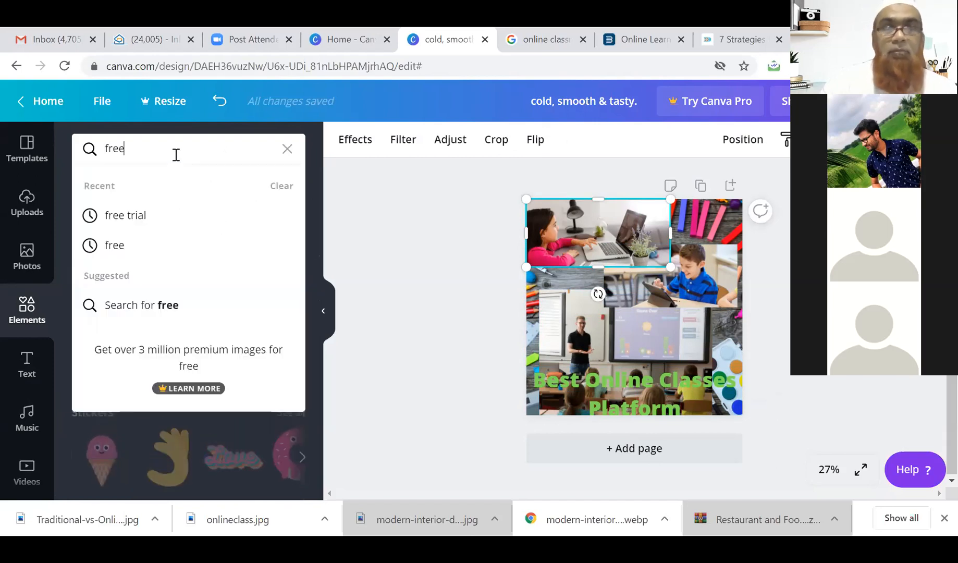
key("Return")
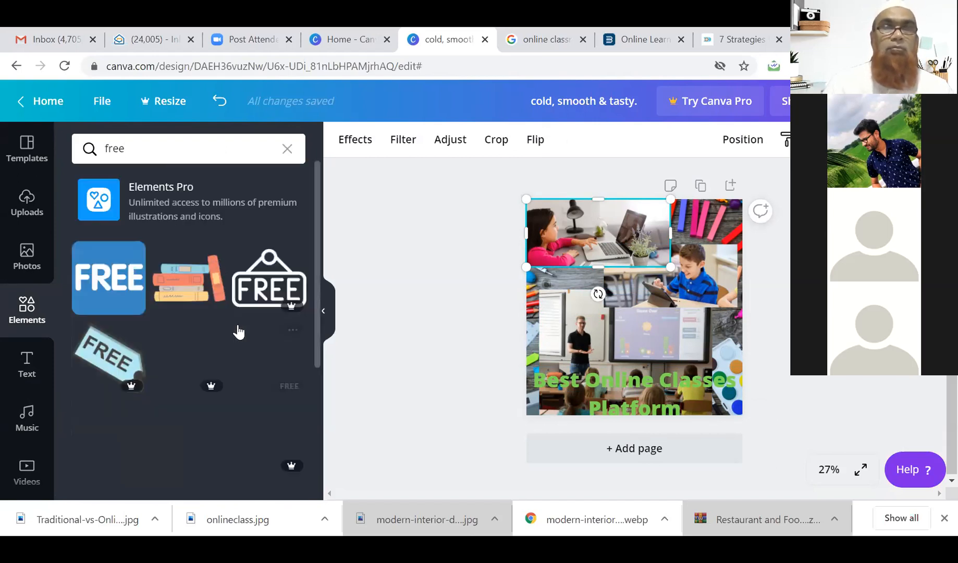
scroll(148, 268, "down", 3)
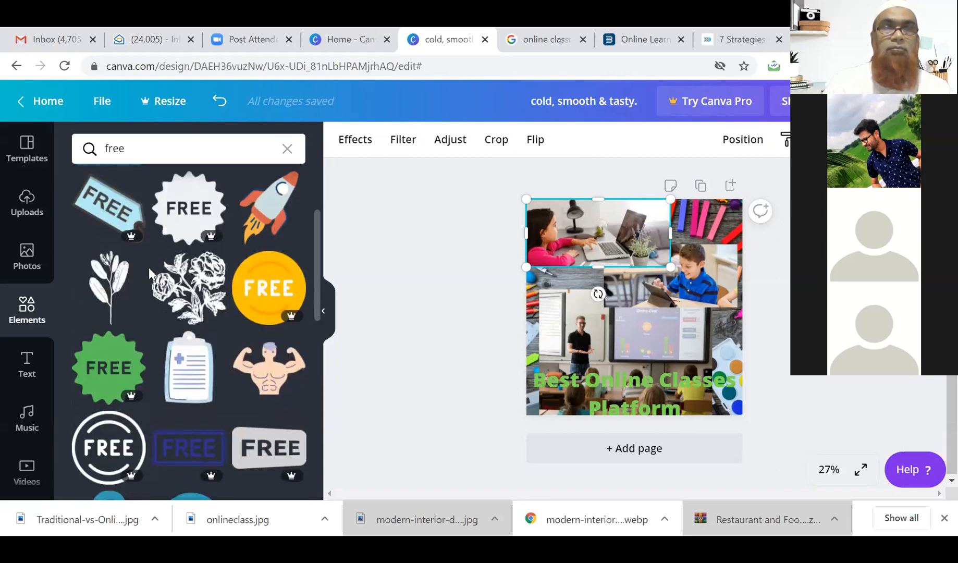
scroll(148, 267, "up", 3)
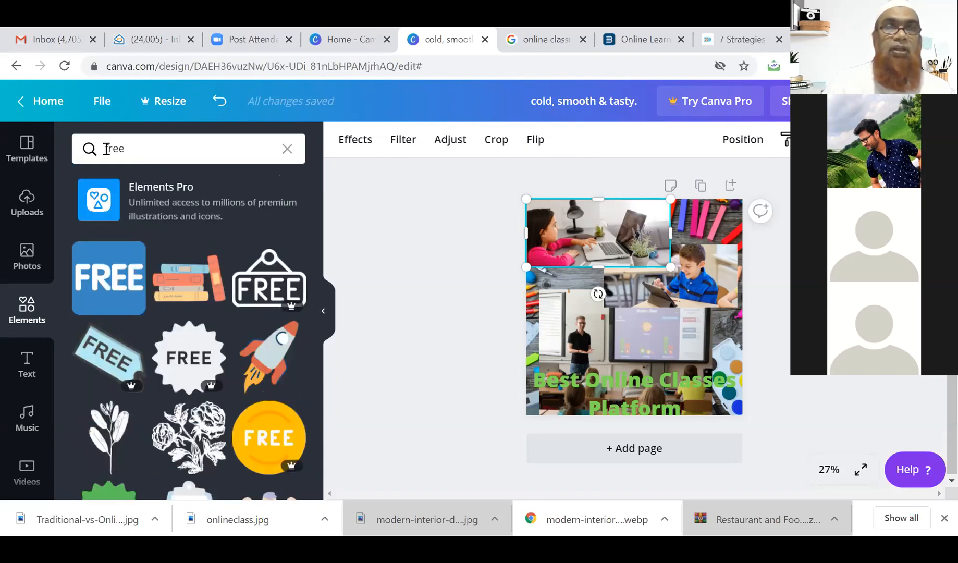
left_click(106, 149)
type("register")
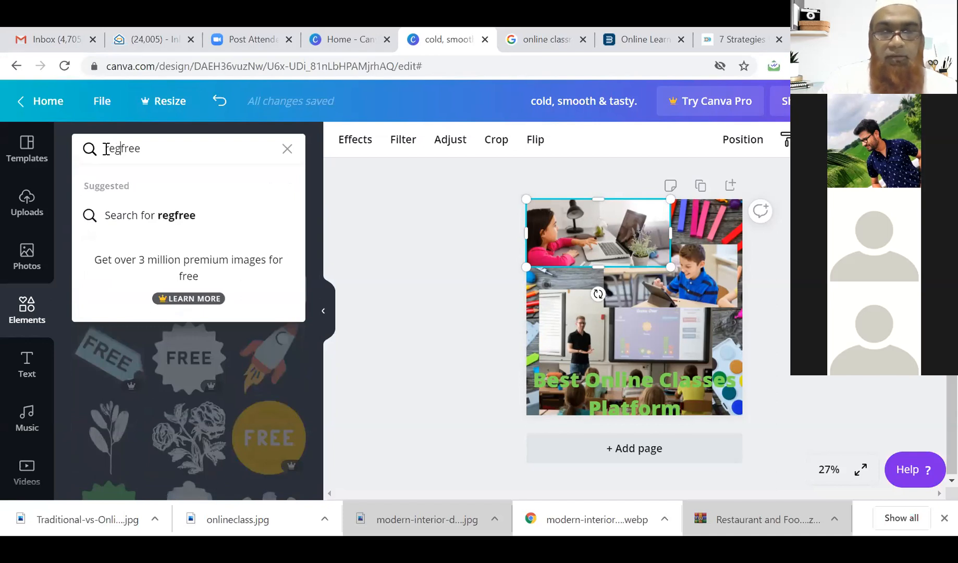
key("Return")
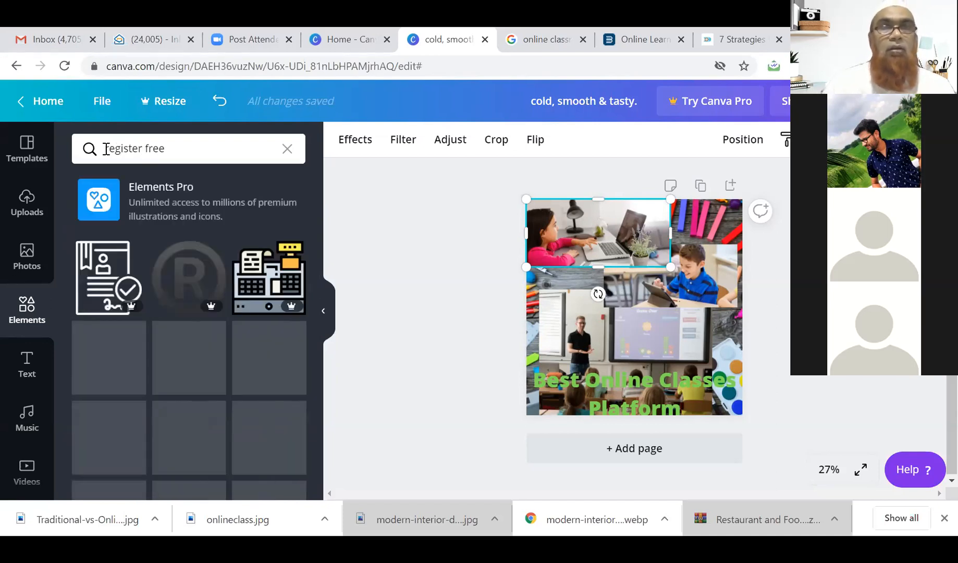
scroll(251, 344, "down", 2)
scroll(254, 338, "up", 2)
Replace the query and run the suggested 'free trial' element search.
left_click_drag(167, 150, 105, 148)
type("t")
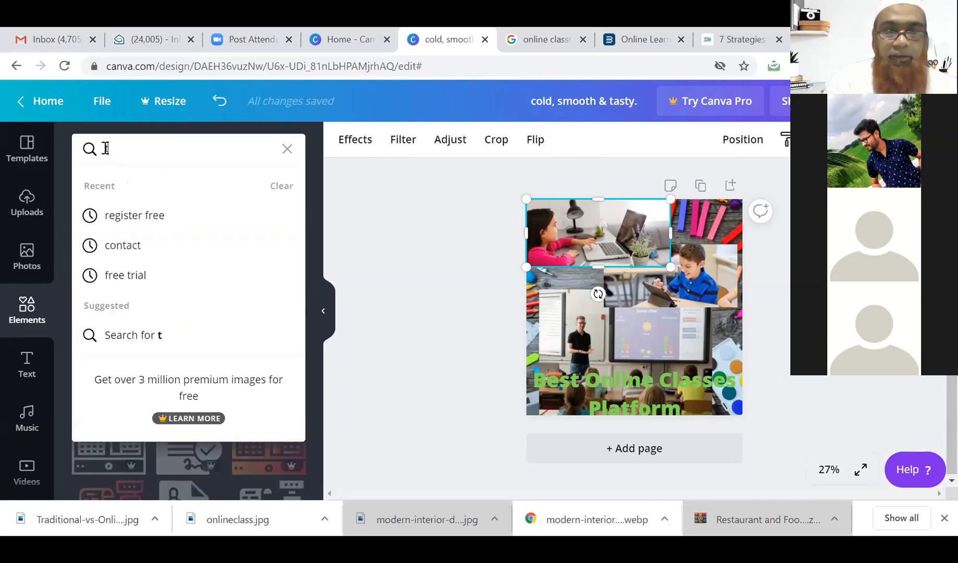
key("BackSpace")
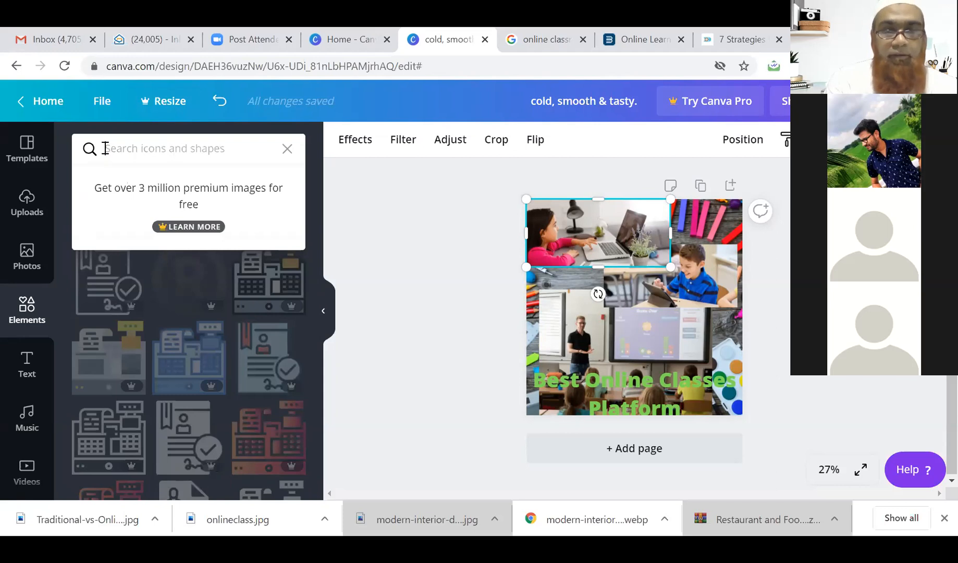
type("free trial")
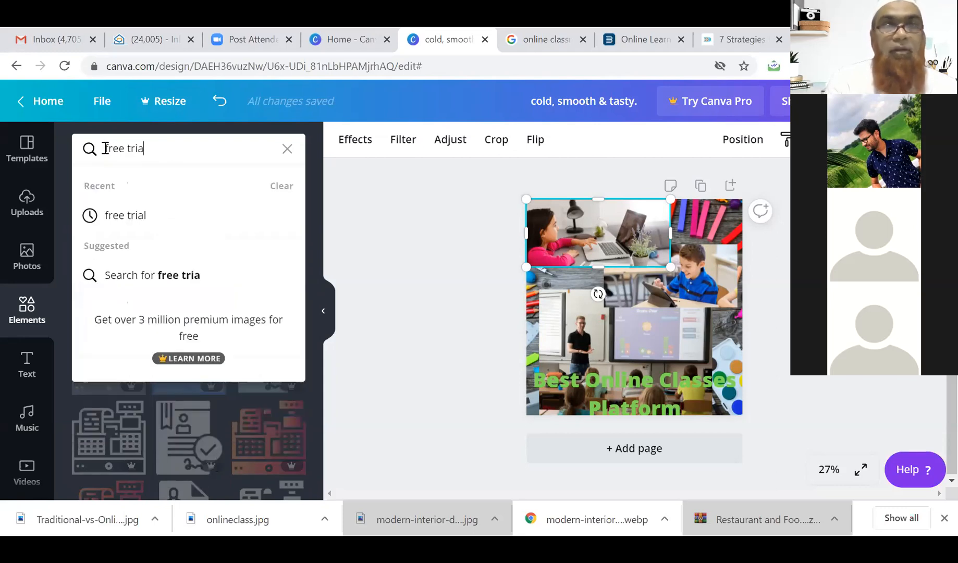
left_click(123, 214)
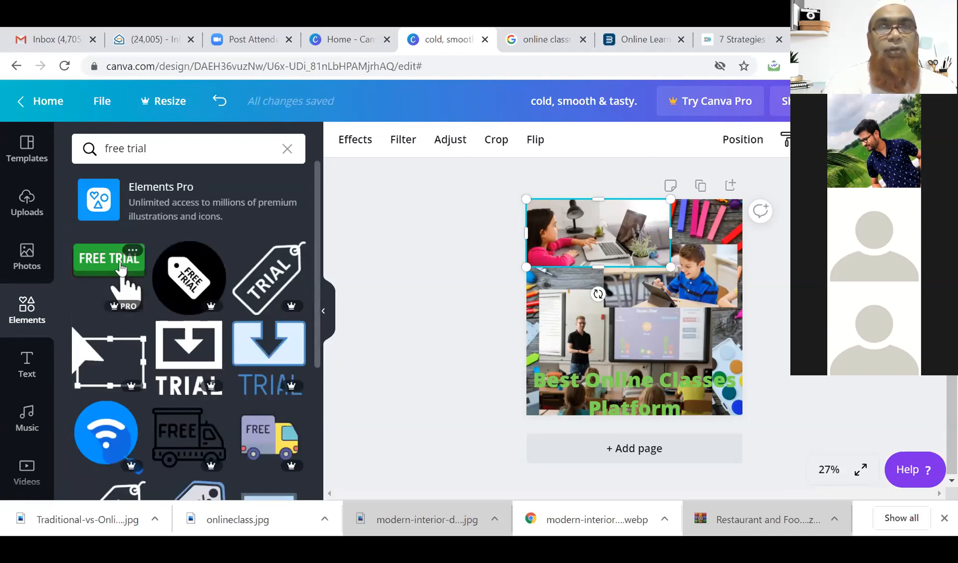
Add the black FREE TRIAL tag, shrink it, and rotate it.
left_click(200, 272)
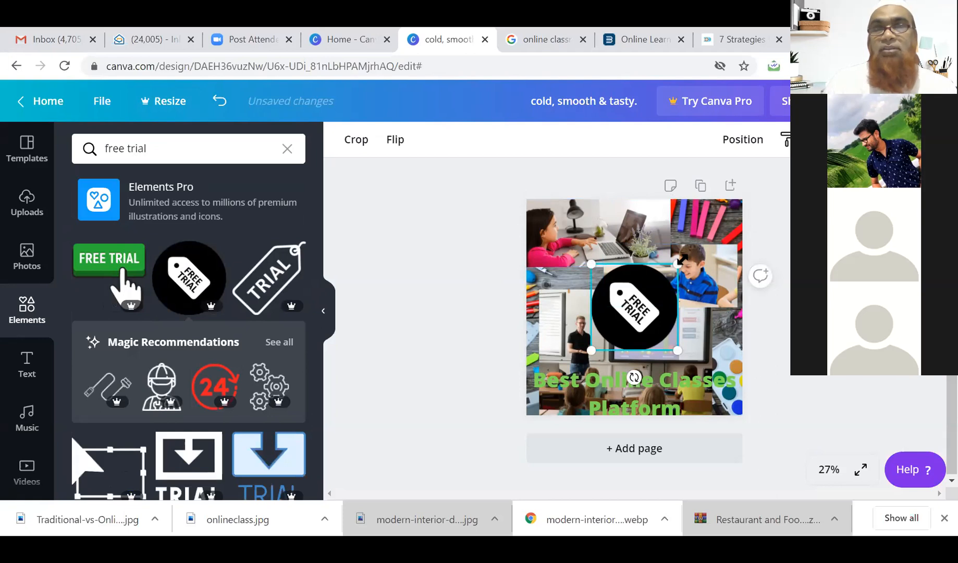
left_click_drag(674, 264, 639, 302)
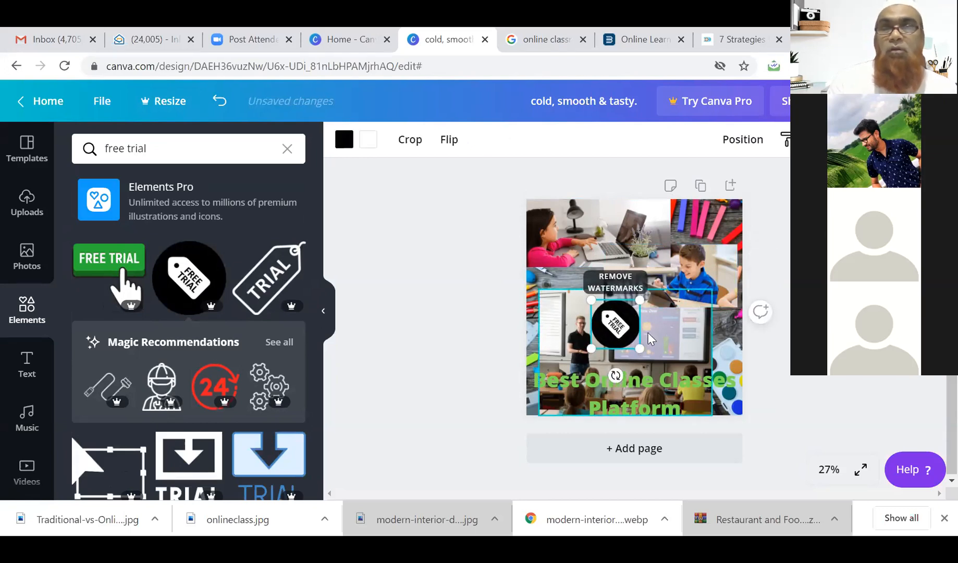
key("Up")
key("Up")
key("Up")
key("Up")
key("Up")
key("Up")
key("Up")
key("Up")
key("Up")
key("Up")
key("Up")
key("Up")
key("Up")
key("Up")
key("Up")
key("Up")
key("Up")
key("Up")
key("Up")
key("Up")
key("Up")
key("Up")
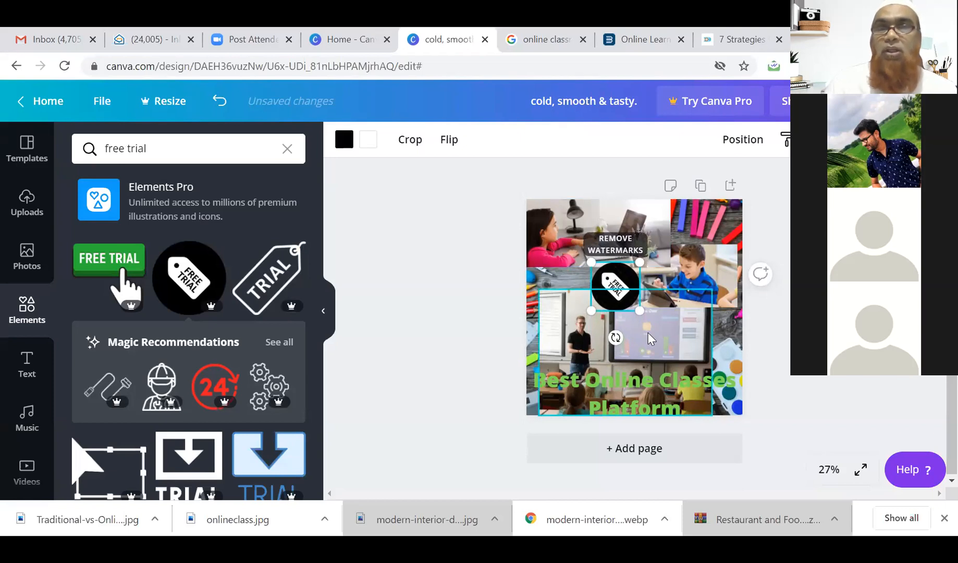
left_click_drag(616, 337, 721, 280)
Position the FREE TRIAL tag just above the 'Best Online Classes Platform' title.
left_click_drag(605, 291, 687, 220)
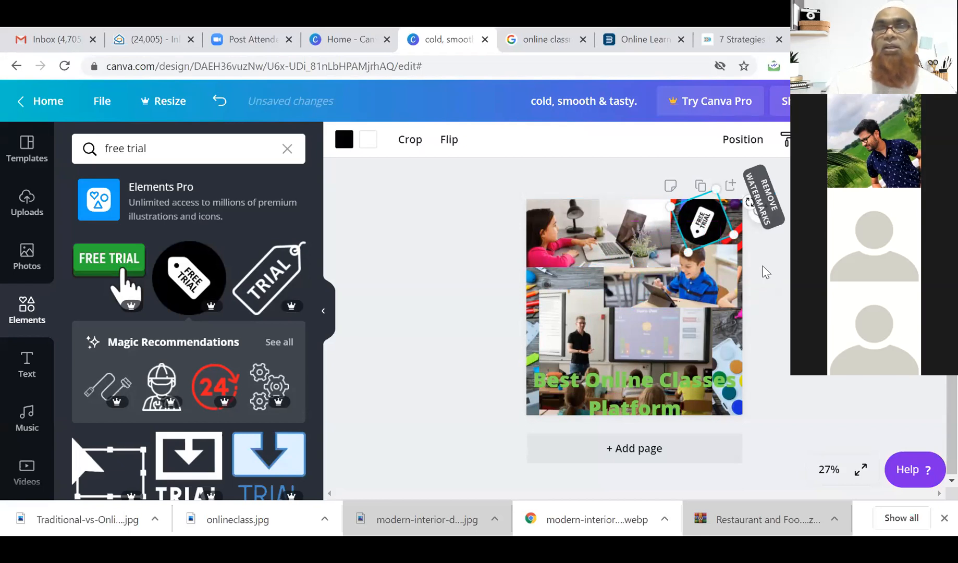
left_click(761, 266)
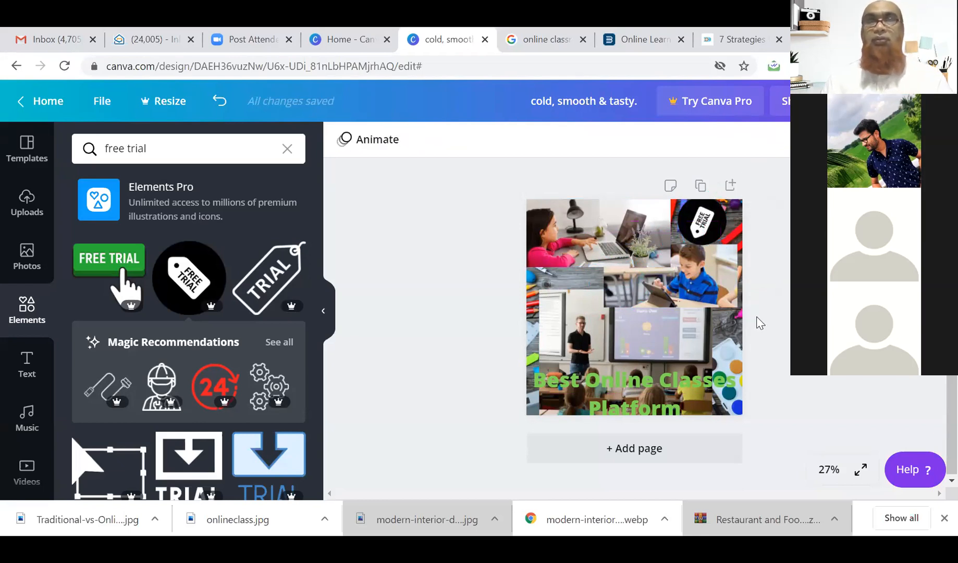
left_click_drag(701, 221, 635, 352)
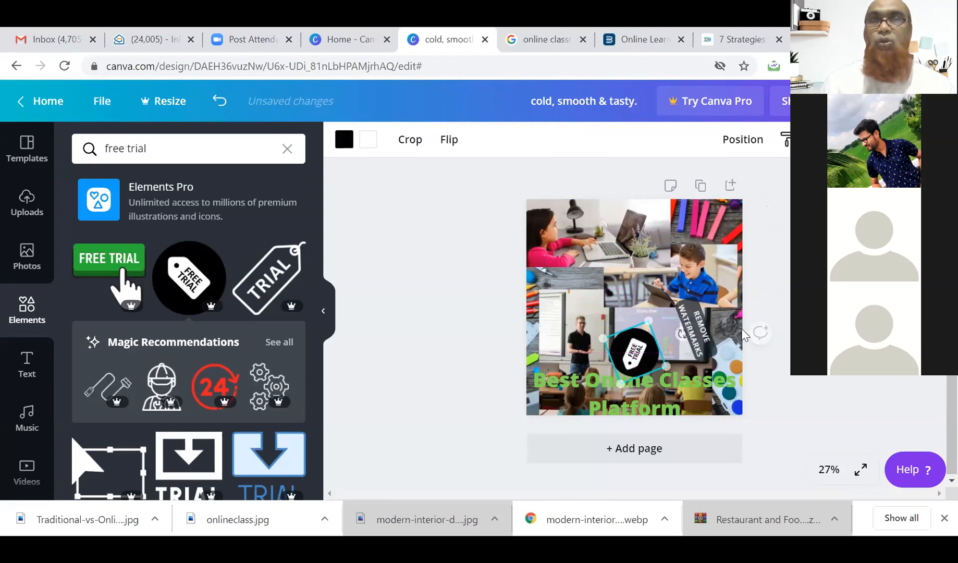
left_click(739, 332)
left_click(771, 324)
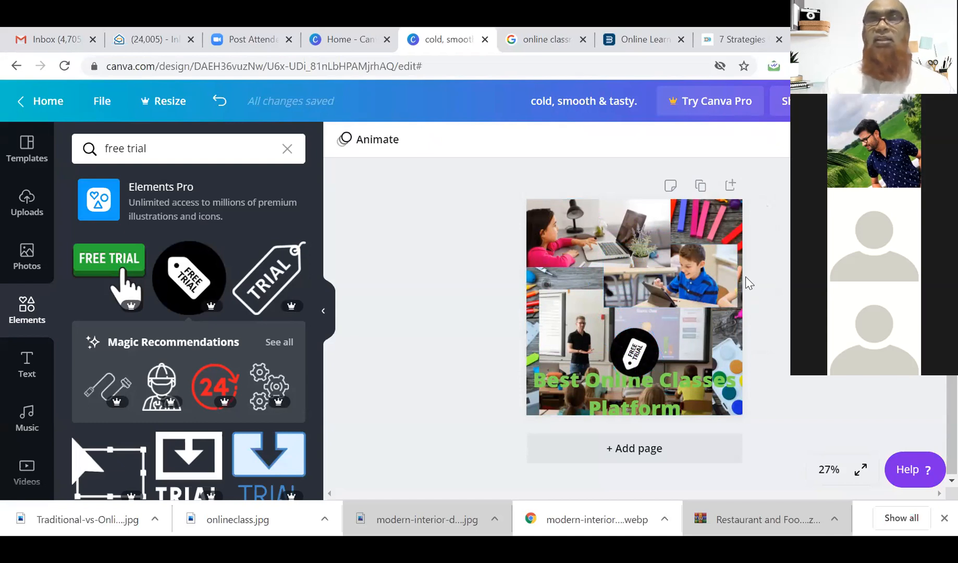
Replace the old Elements search with a search for 'call'.
left_click(186, 152)
key("ctrl+a")
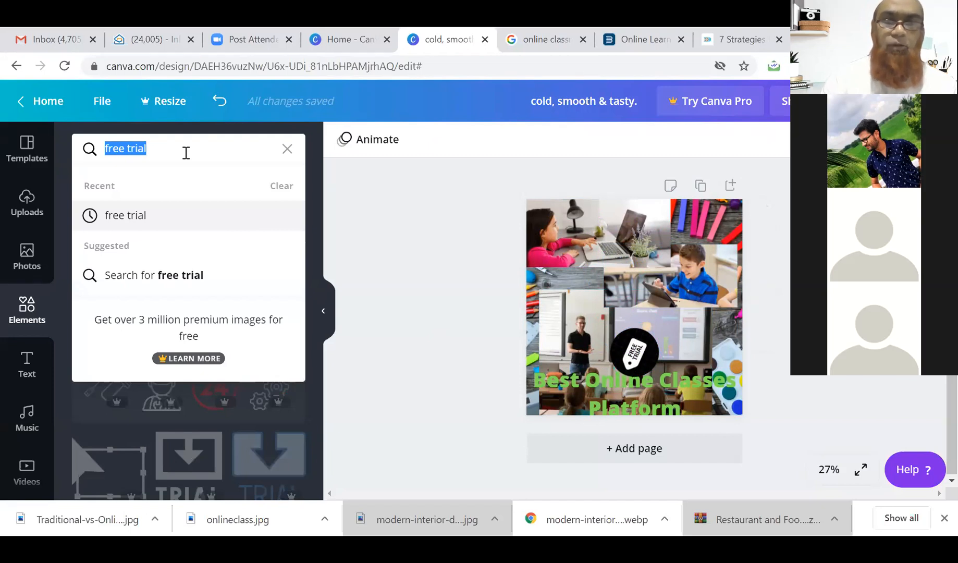
type("call")
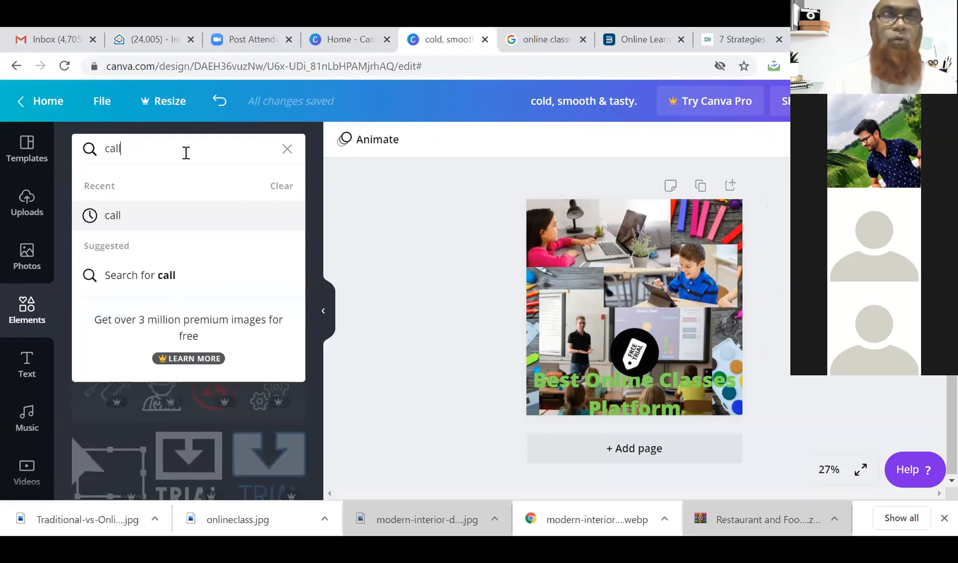
left_click(105, 218)
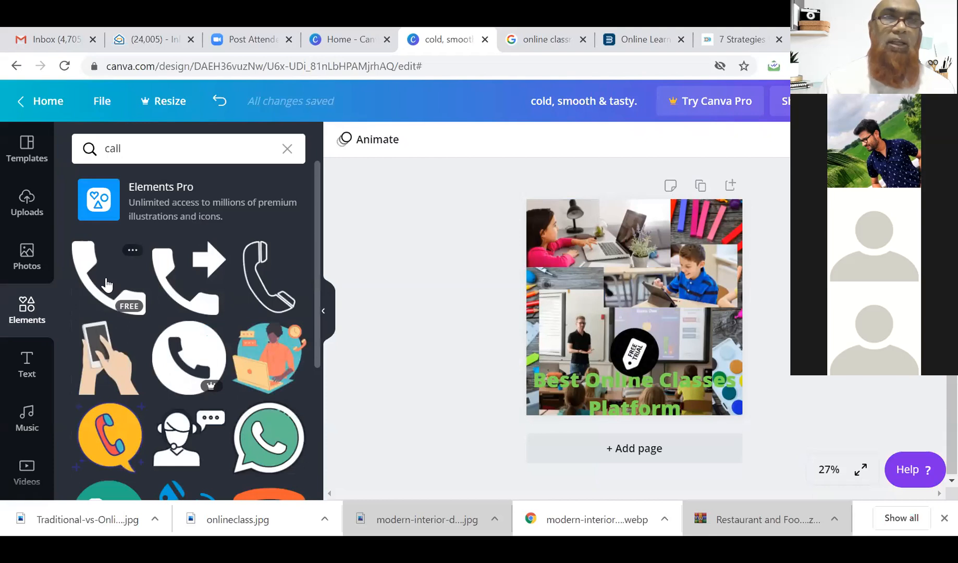
Add the white phone, location pin and grey envelope icons, and check the envelope's details.
left_click(106, 287)
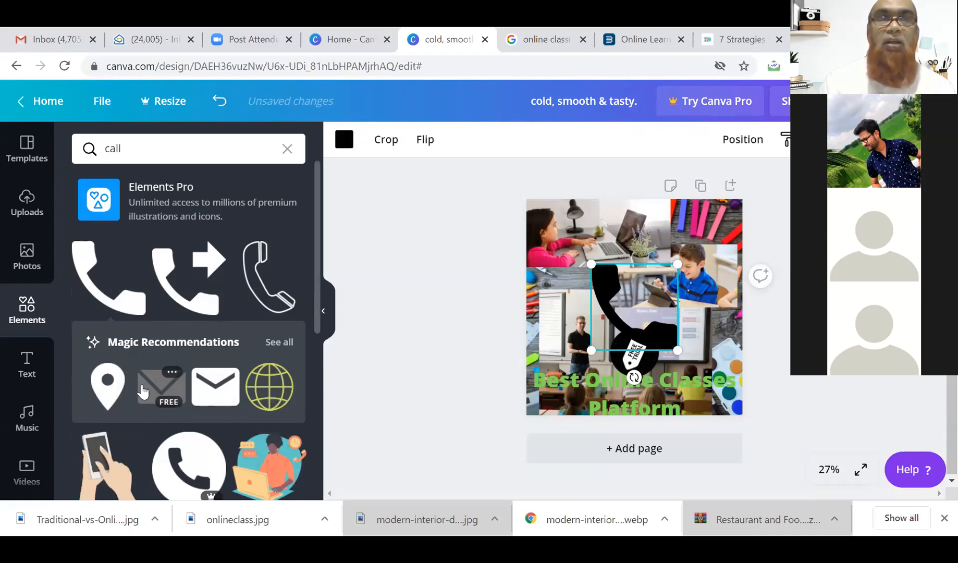
left_click(107, 385)
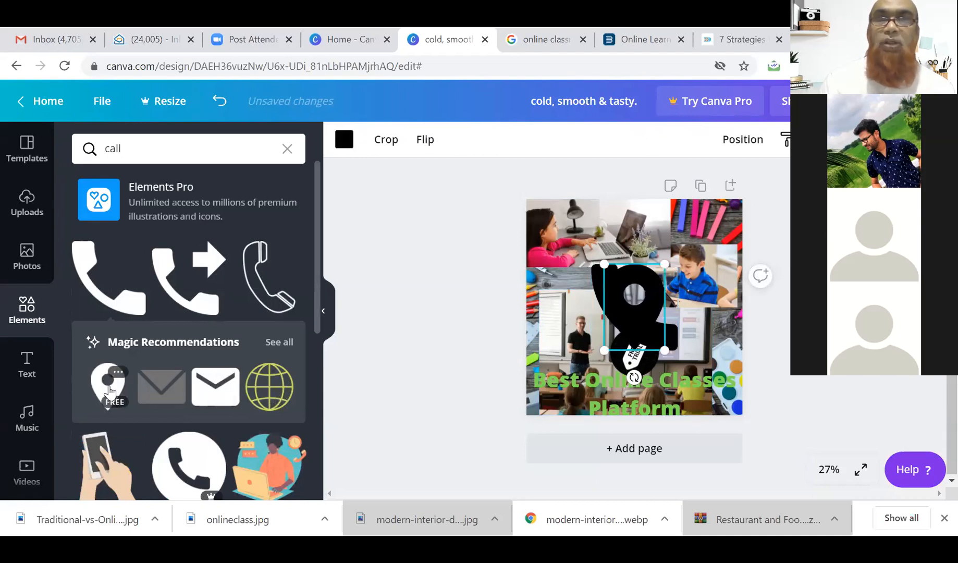
left_click(153, 388)
left_click(223, 374)
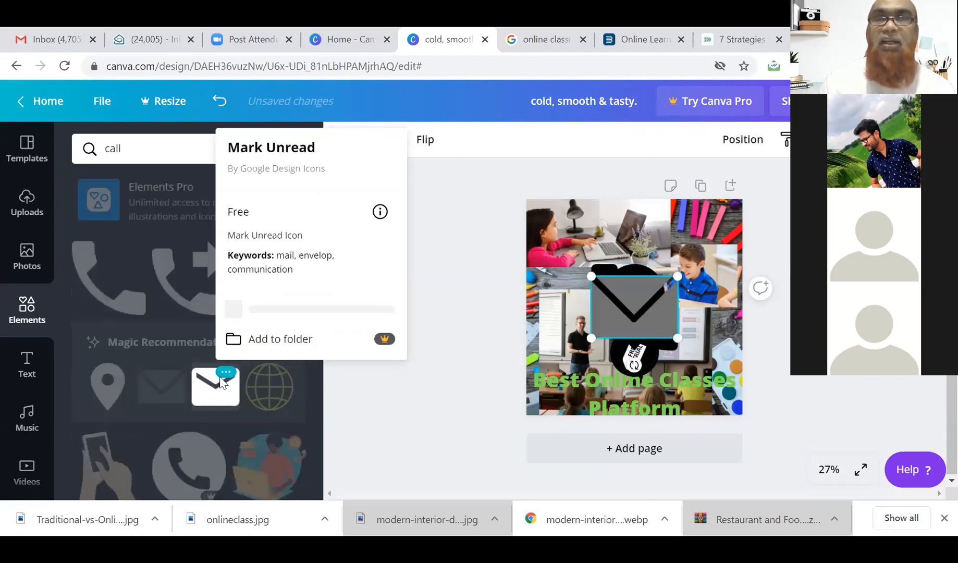
left_click(467, 290)
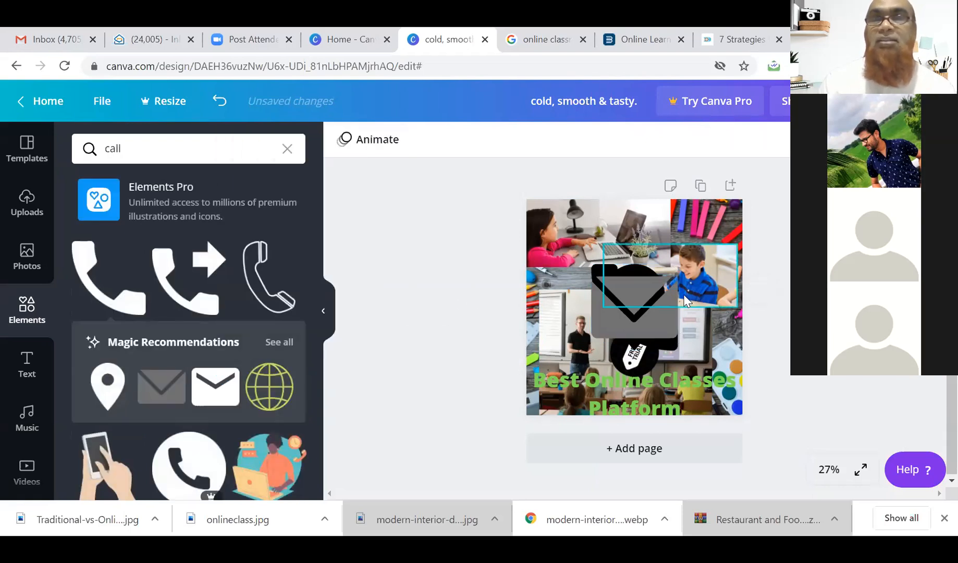
Delete the envelope, pin and phone icons from the design.
left_click(641, 326)
key("Delete")
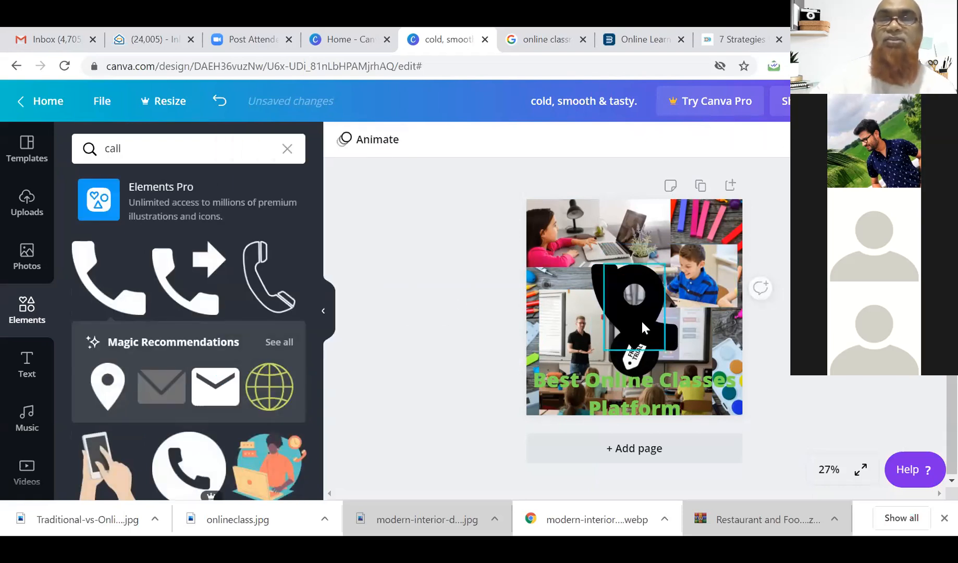
left_click(640, 319)
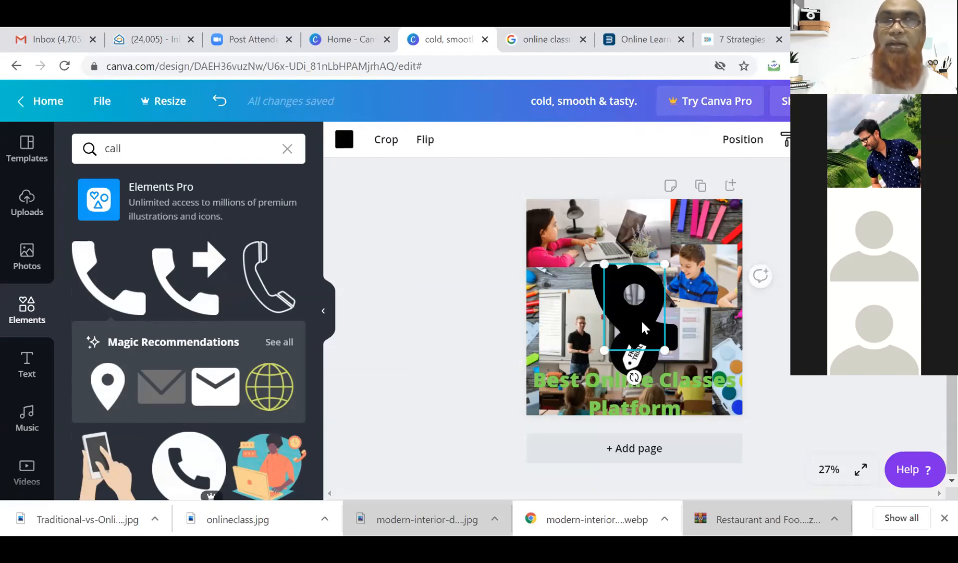
key("Delete")
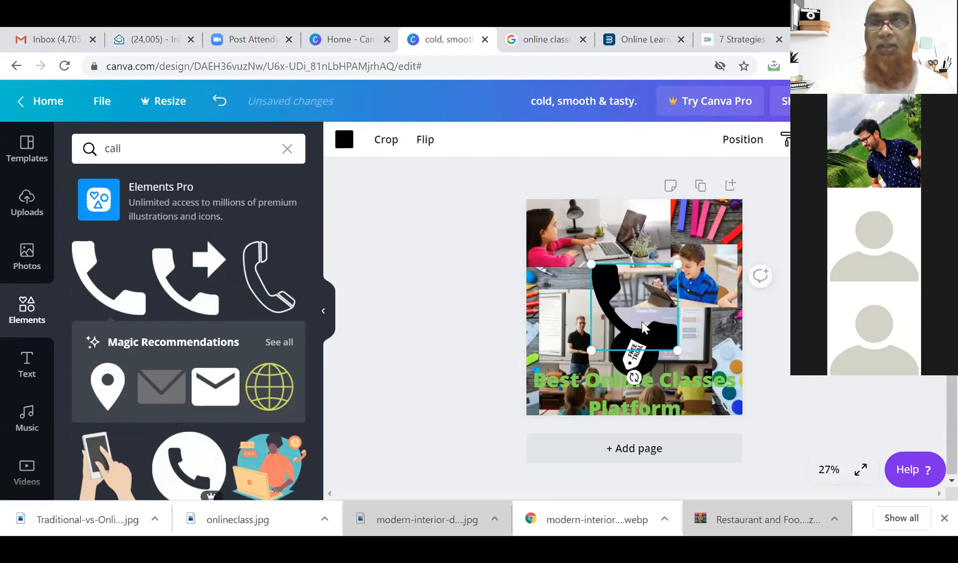
key("Delete")
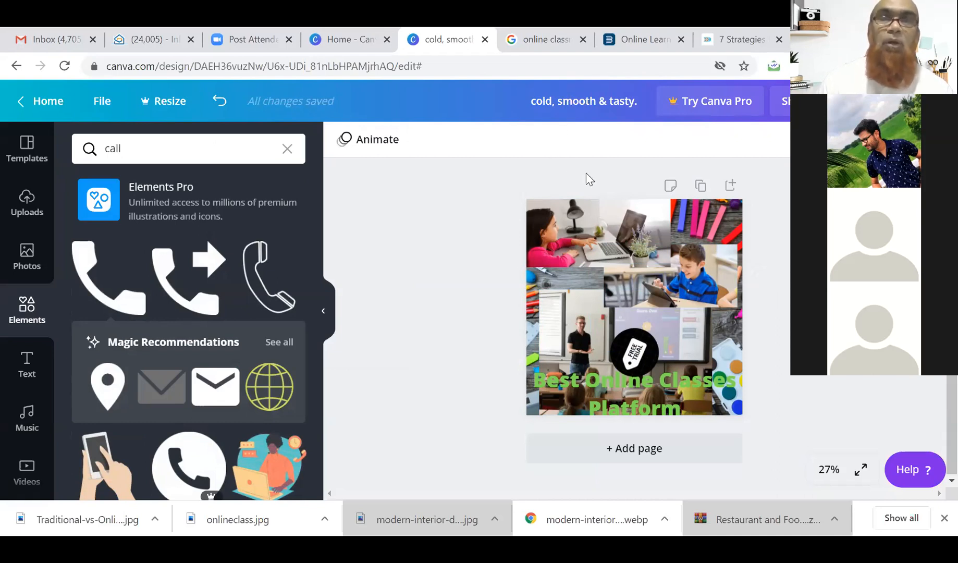
Select the background image, cancel a crop attempt, and bring up the Download options.
left_click(678, 258)
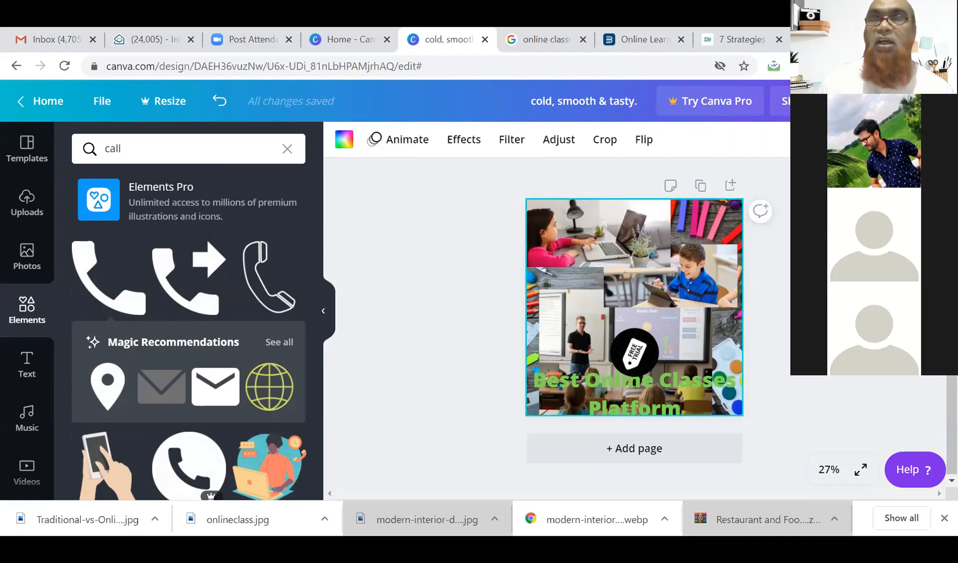
left_click(601, 149)
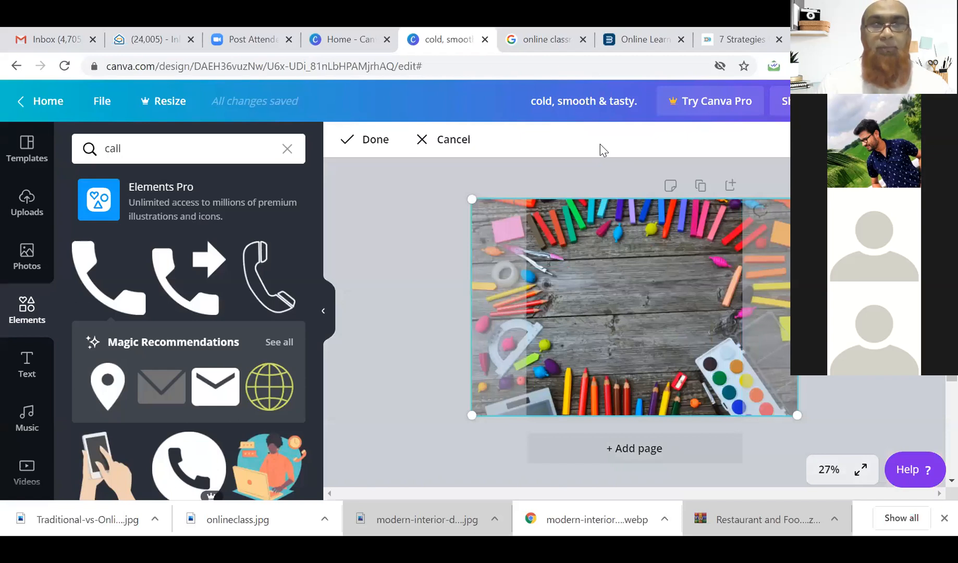
left_click(442, 141)
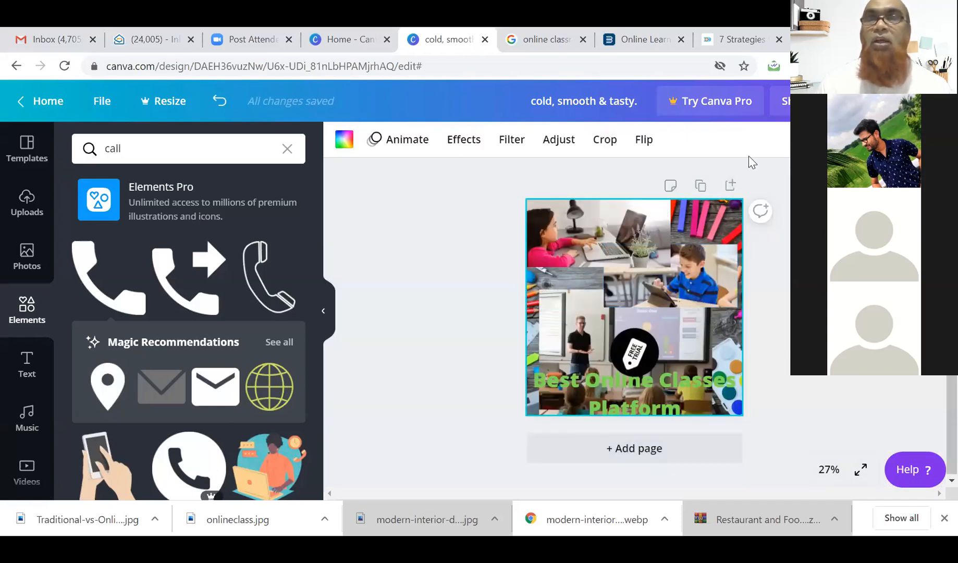
left_click(873, 101)
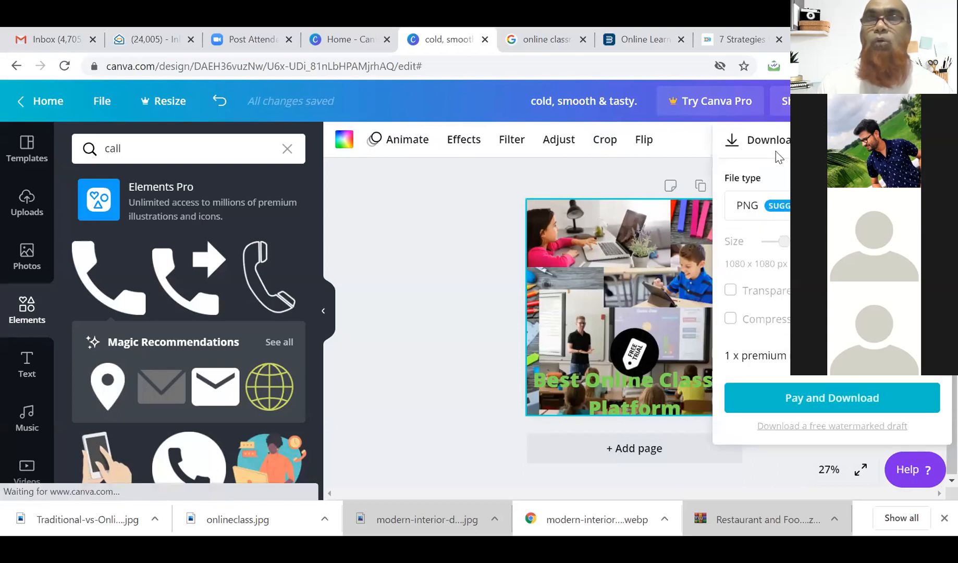
Switch the download file type to JPG, then close the panel and deselect the image.
left_click(776, 207)
left_click(756, 259)
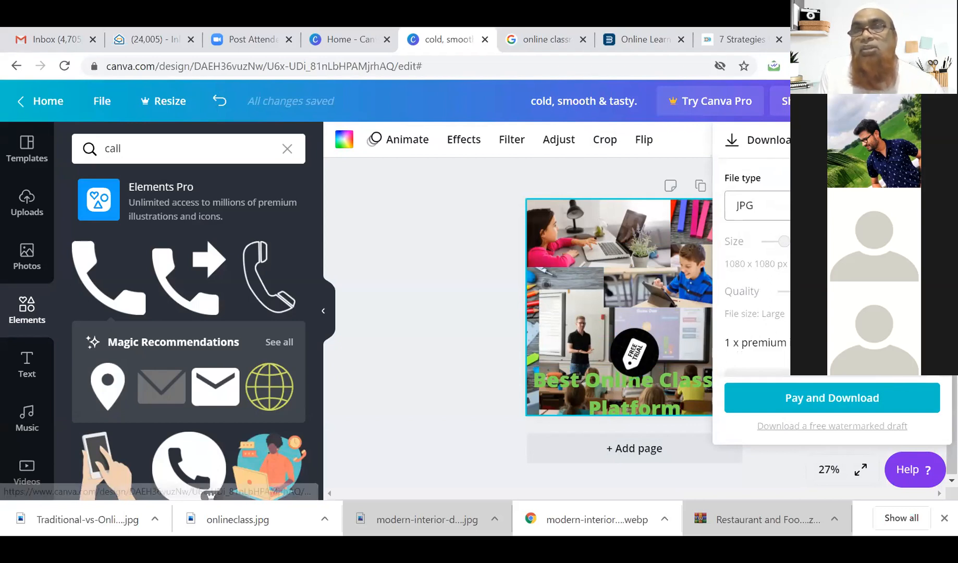
key("Escape")
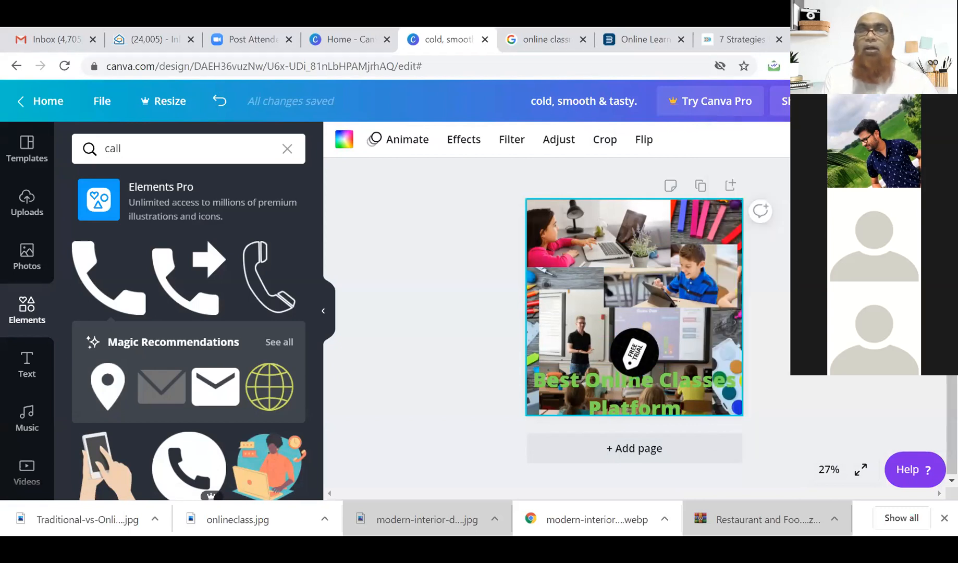
key("Escape")
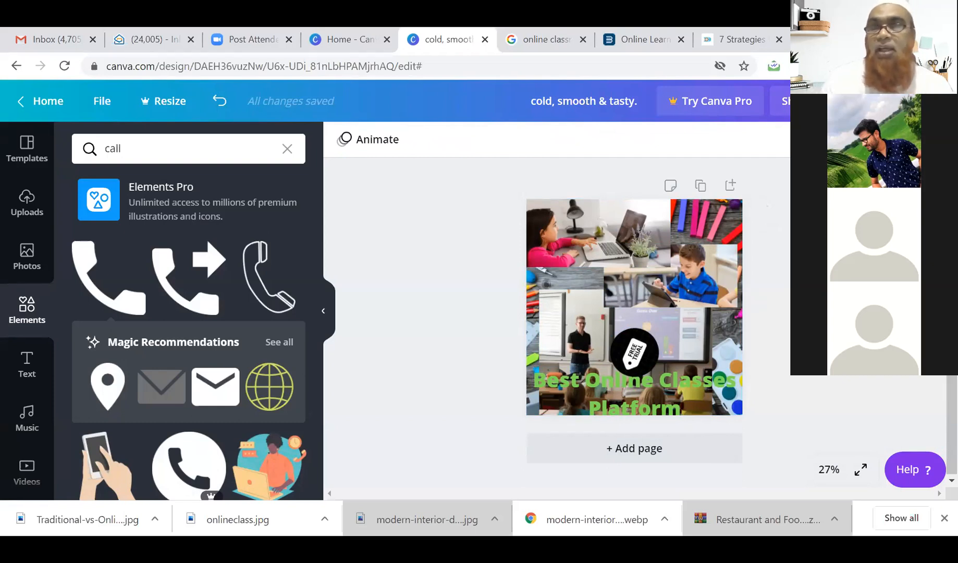
left_click(860, 471)
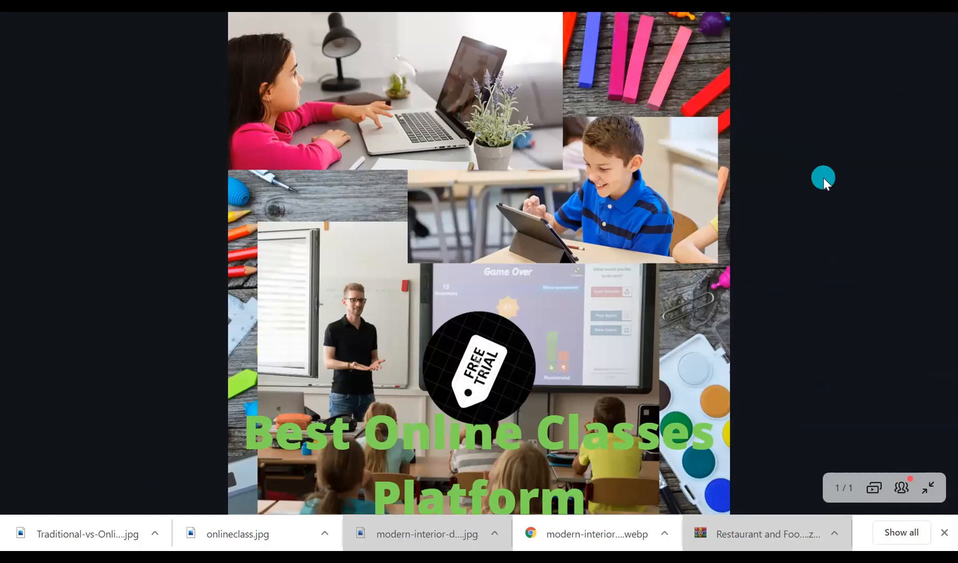
key("Escape")
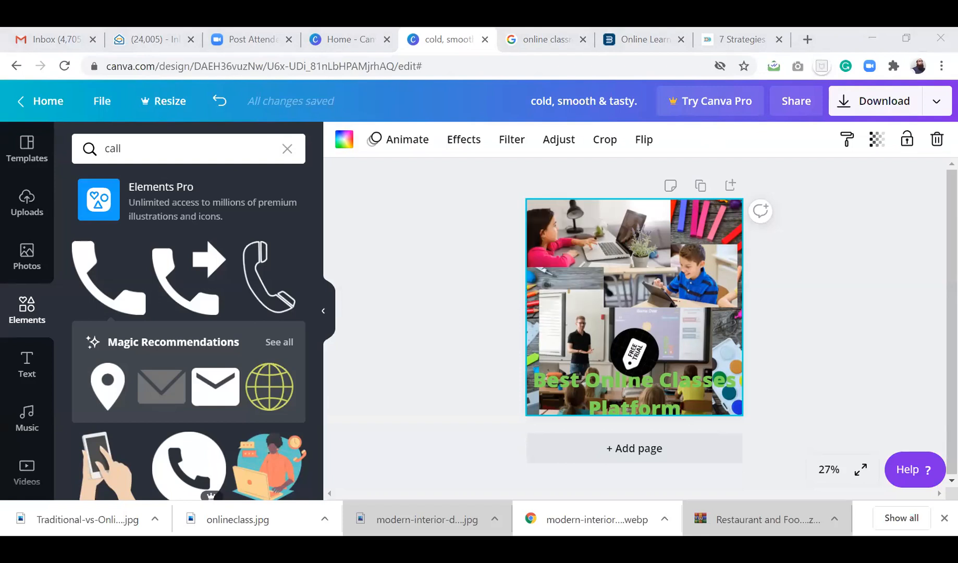
Return to Canva and marquee-select all elements of the collage.
key("alt+Tab")
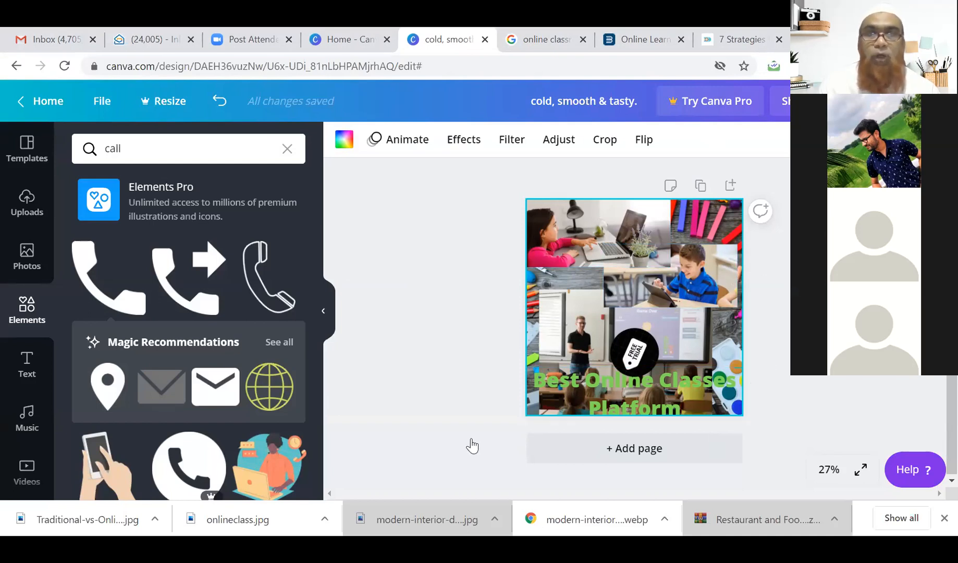
left_click(357, 439)
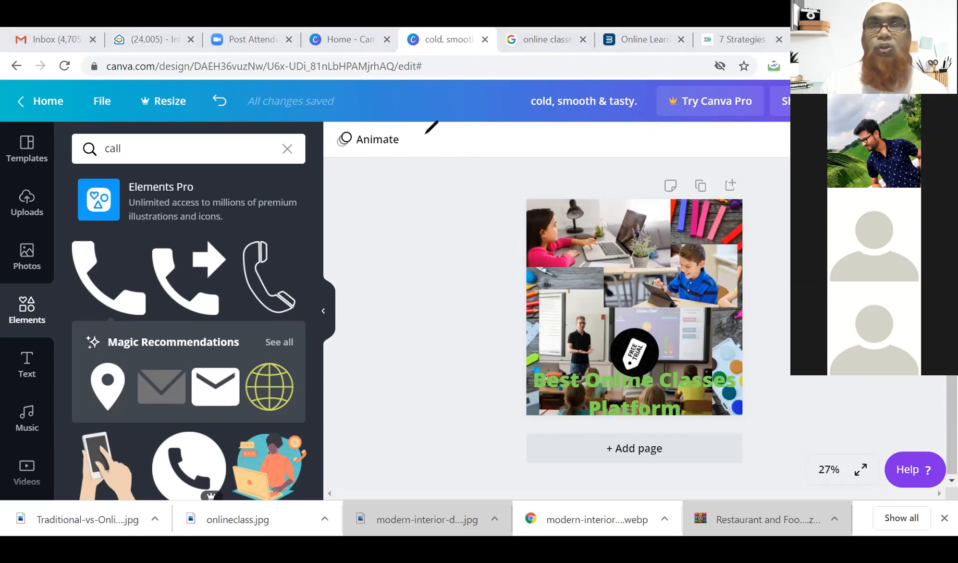
left_click_drag(644, 168, 486, 183)
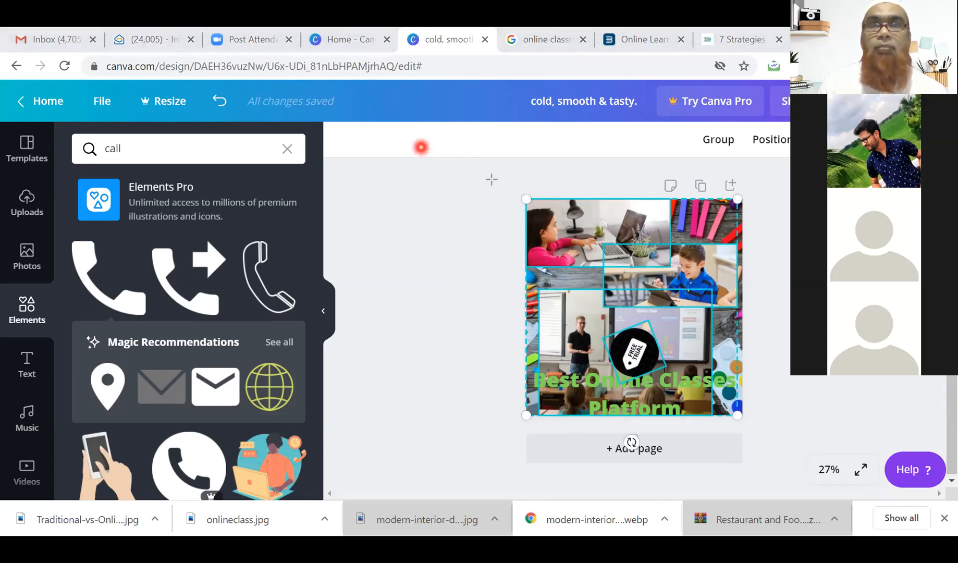
Draw annotation rectangles framing the whole collage.
left_click_drag(492, 180, 727, 408)
left_click_drag(764, 442, 771, 432)
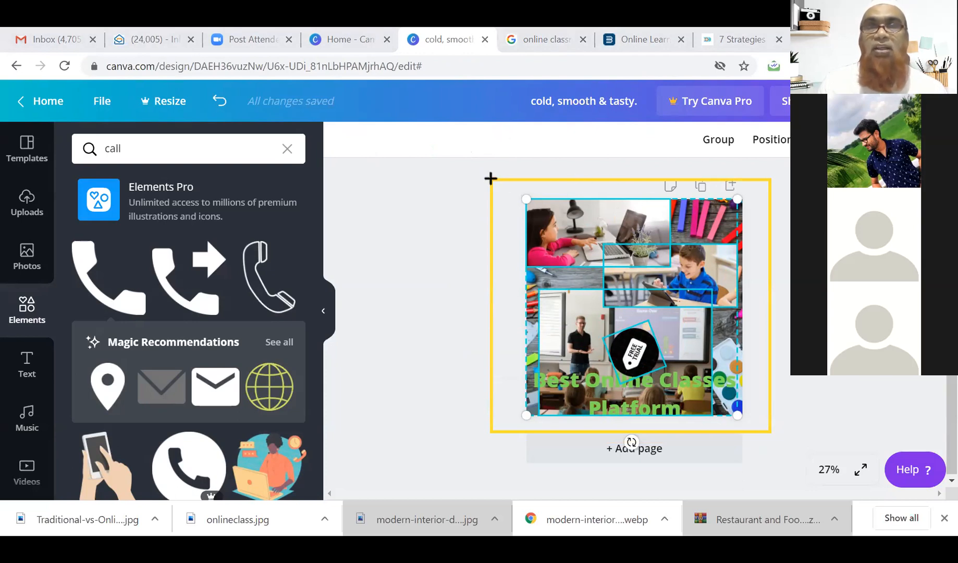
mouse_move(490, 178)
left_mouse_down()
mouse_move(526, 288)
mouse_move(761, 406)
mouse_move(770, 431)
left_mouse_up()
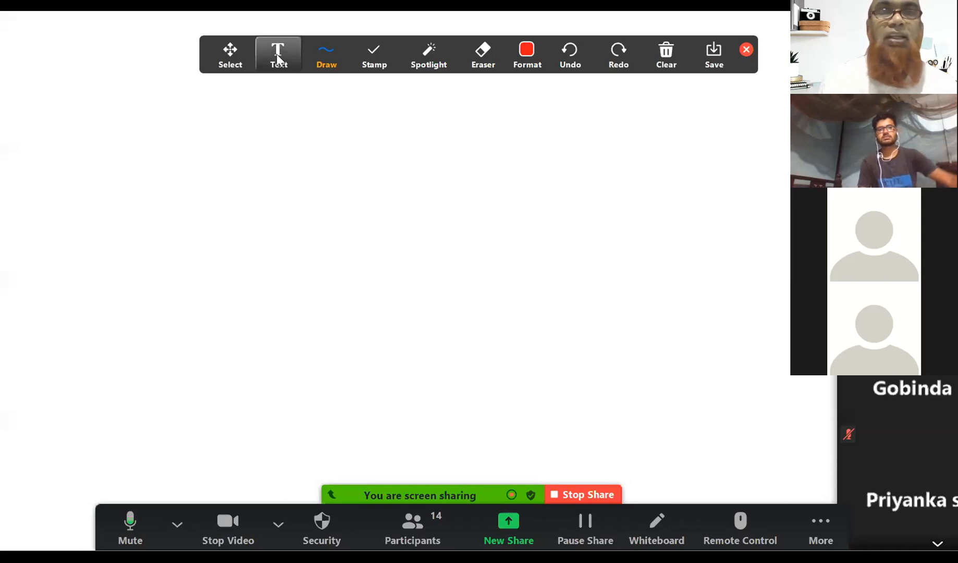
left_click(276, 53)
left_click(229, 143)
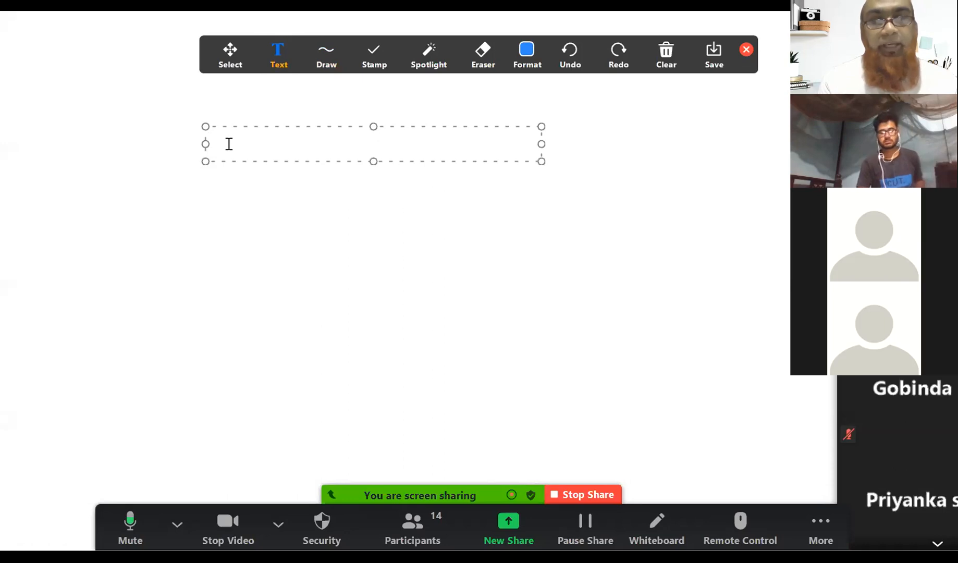
type("Iog")
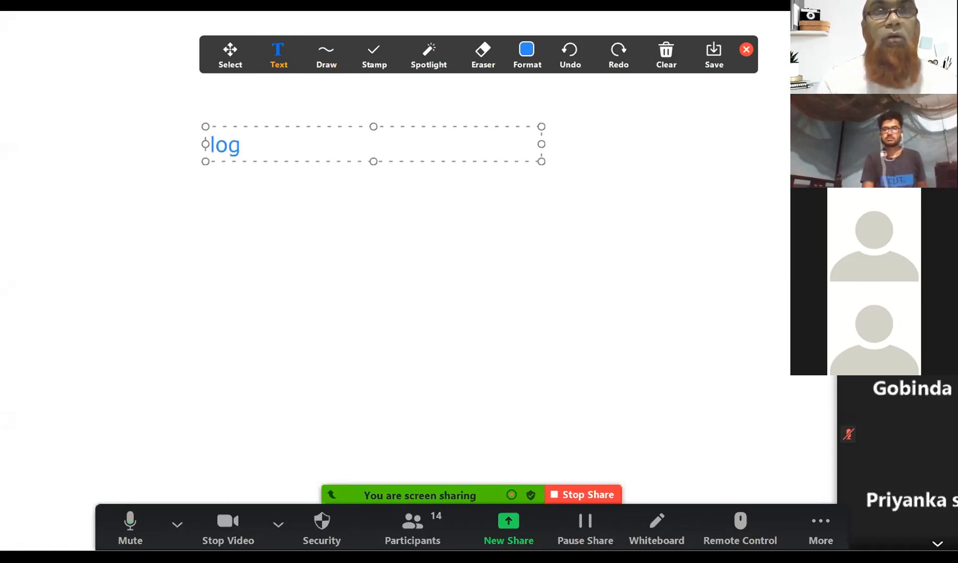
type("on to wwww")
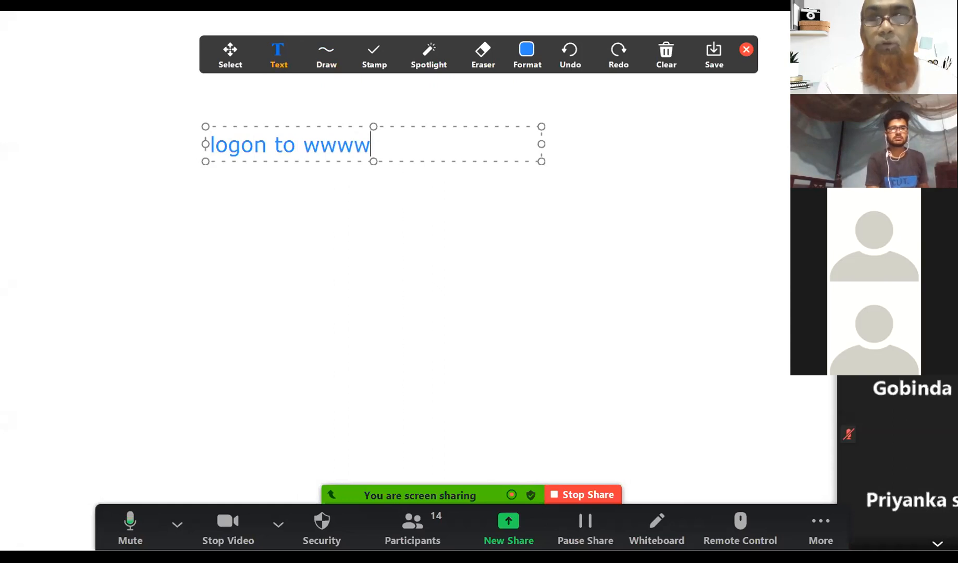
key("BackSpace")
type(".canva")
type(".com")
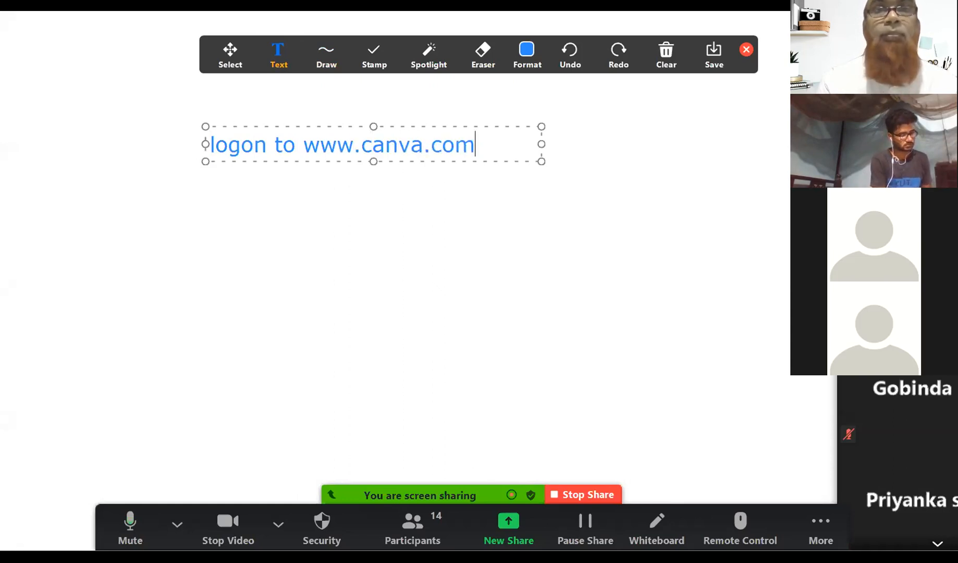
key("Return")
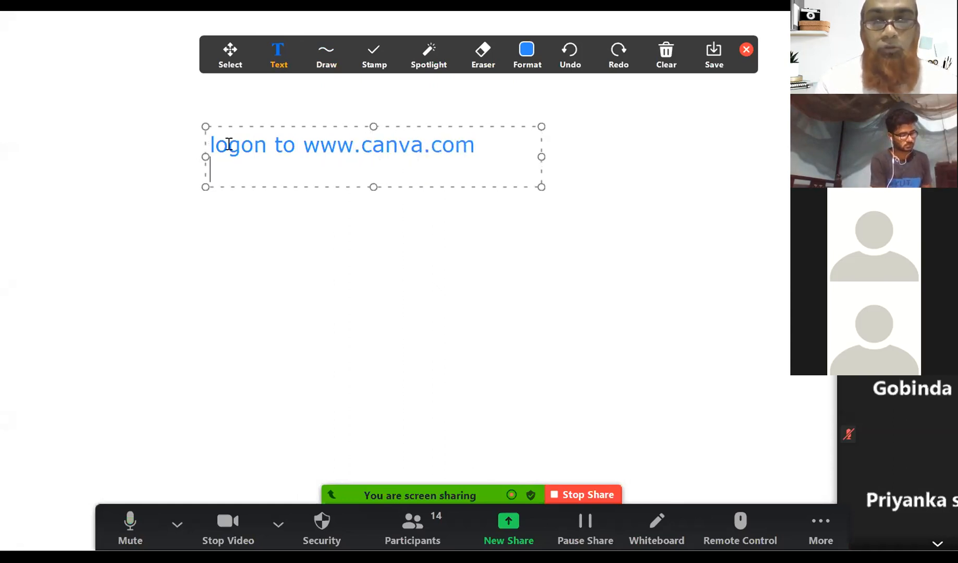
Add the line 'create your account' beneath it.
type("cr")
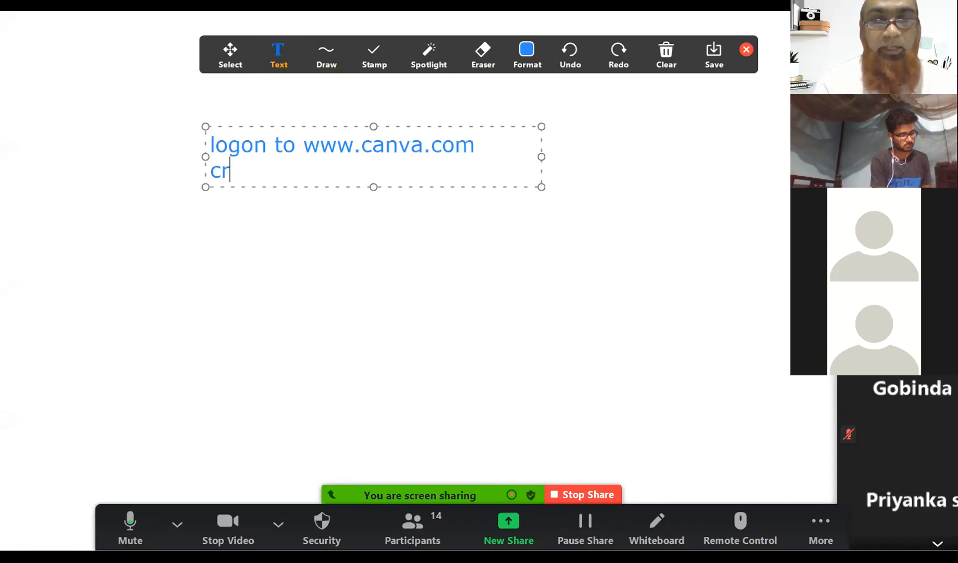
type("eate yo")
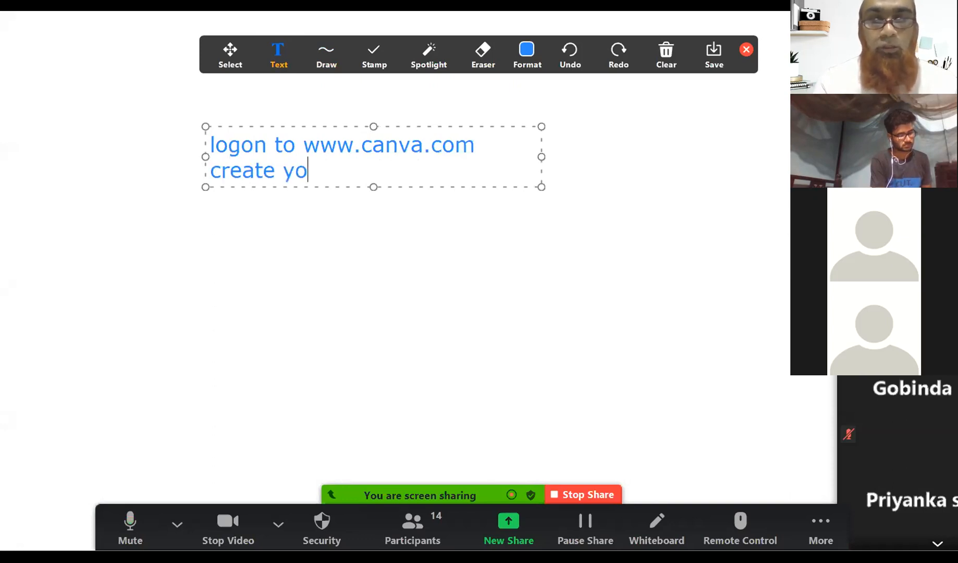
type("ur user name &")
key("BackSpace")
key("BackSpace")
key("BackSpace")
key("BackSpace")
key("BackSpace")
key("BackSpace")
key("BackSpace")
key("BackSpace")
key("BackSpace")
key("BackSpace")
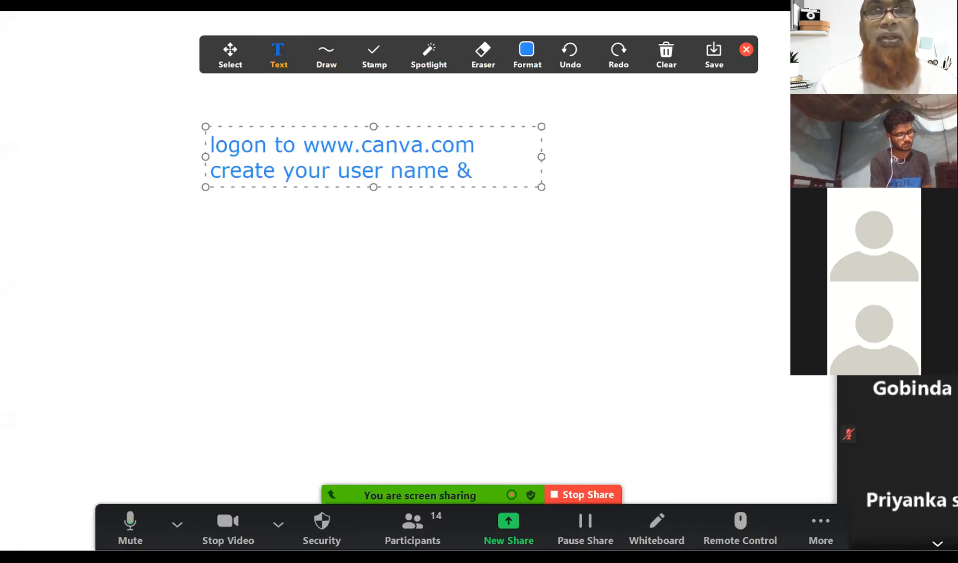
key("BackSpace")
key("BackSpace")
type("account")
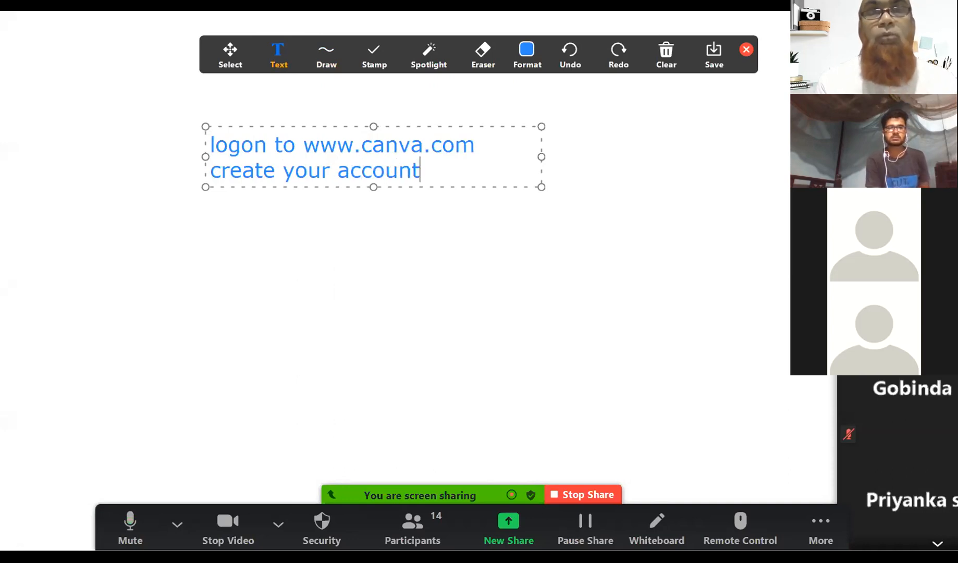
key("Return")
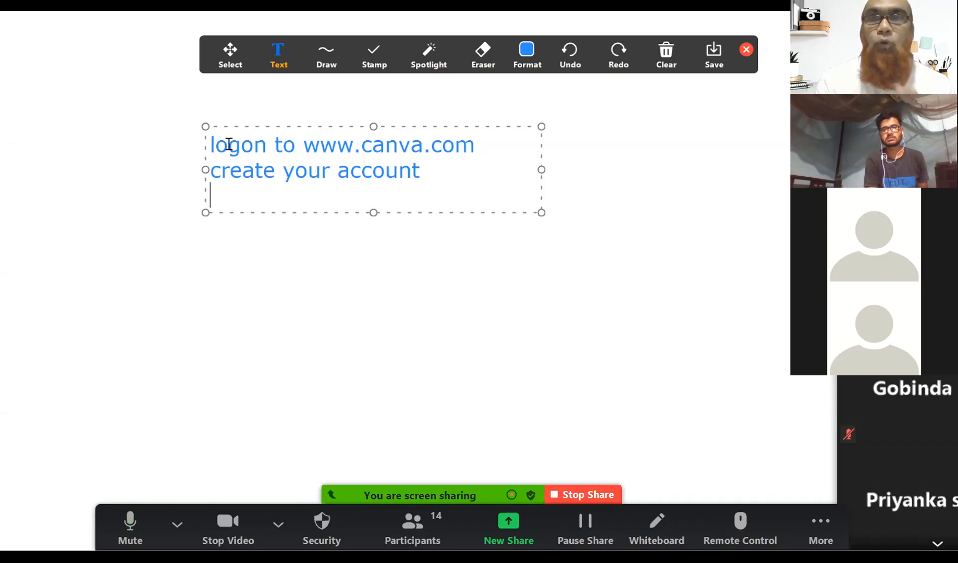
Write the line 'Create 4 Banners' in the note.
type("4 ")
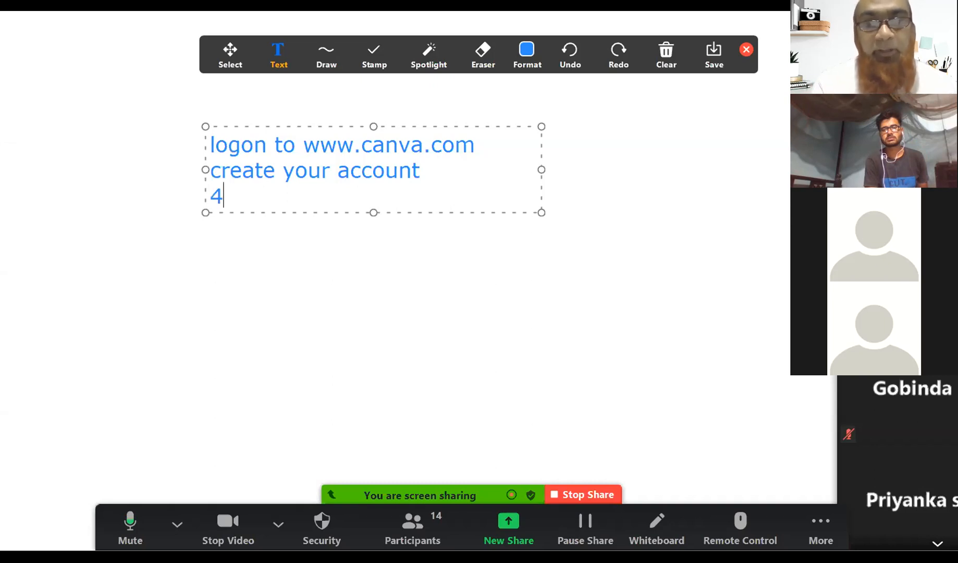
type("Banners")
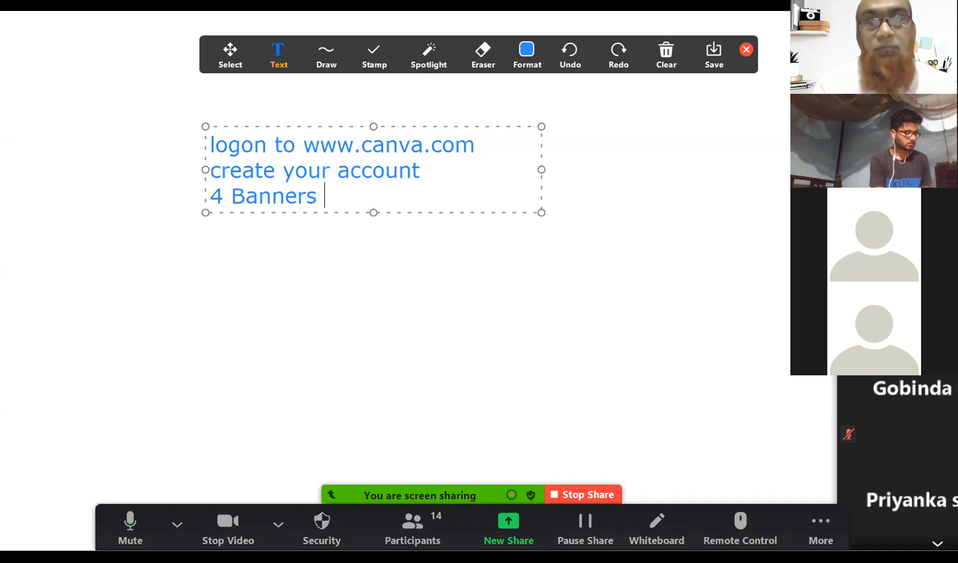
key("BackSpace")
key("Left")
key("Left")
key("Left")
key("Left")
key("Left")
key("Left")
key("Left")
key("Left")
key("Left")
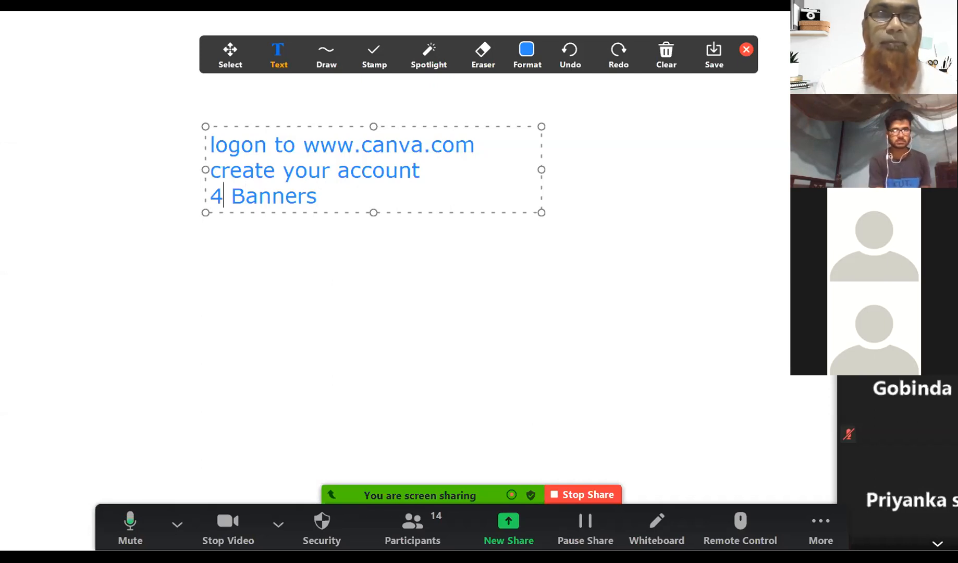
type("Create")
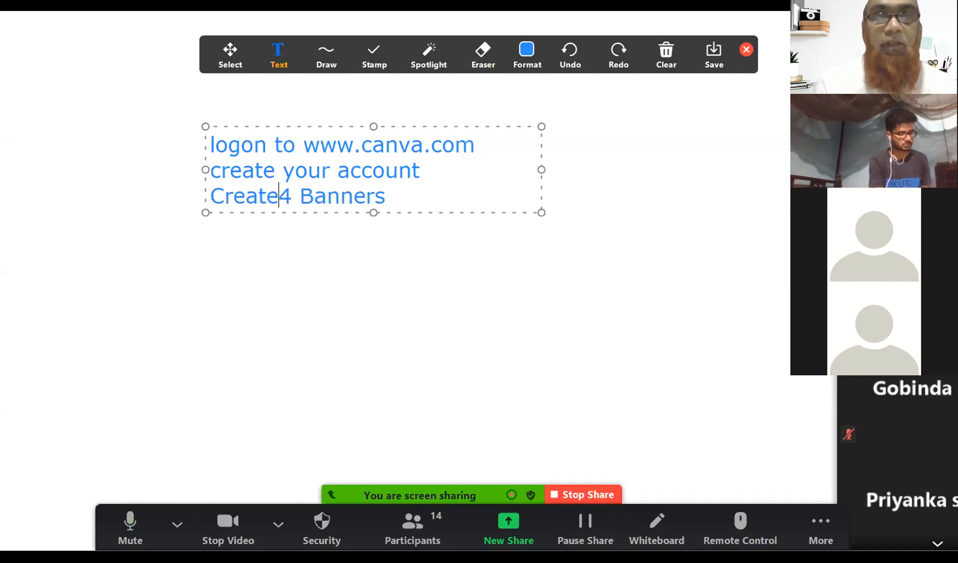
key("Right")
key("Right")
key("Right")
key("Right")
key("Right")
key("Right")
key("Right")
key("Right")
key("Right")
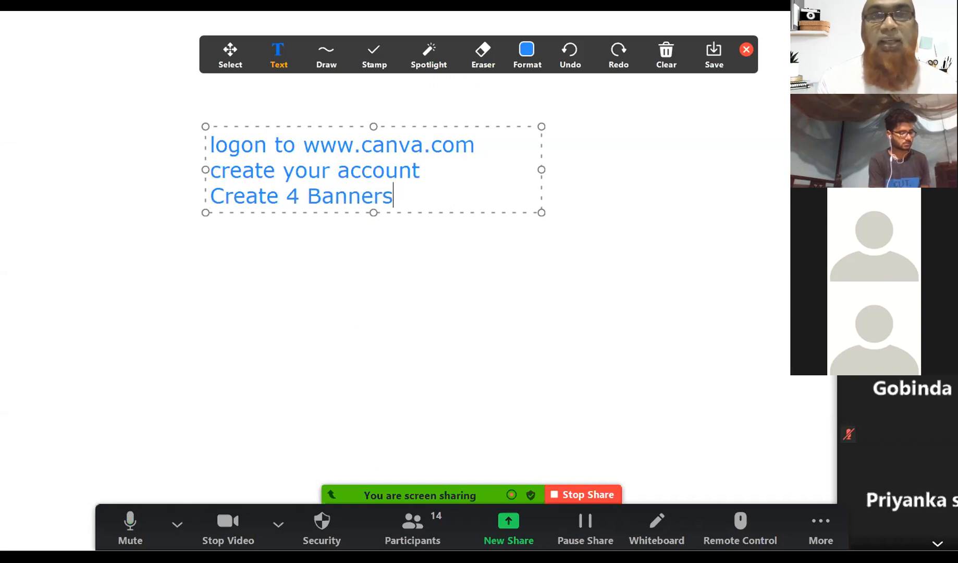
key("Return")
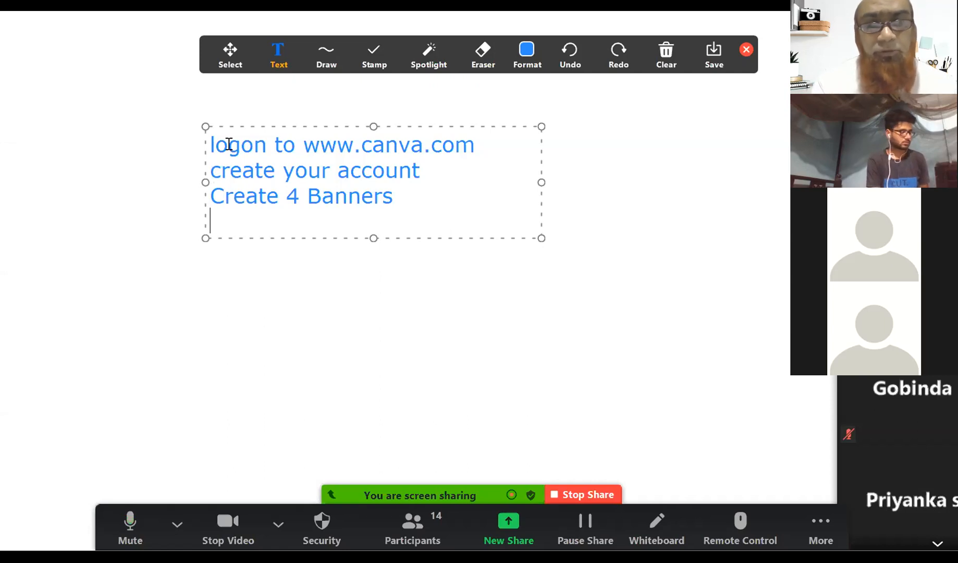
List Facebook, Visiting Card and Flyer on separate lines below it.
type("Facebook")
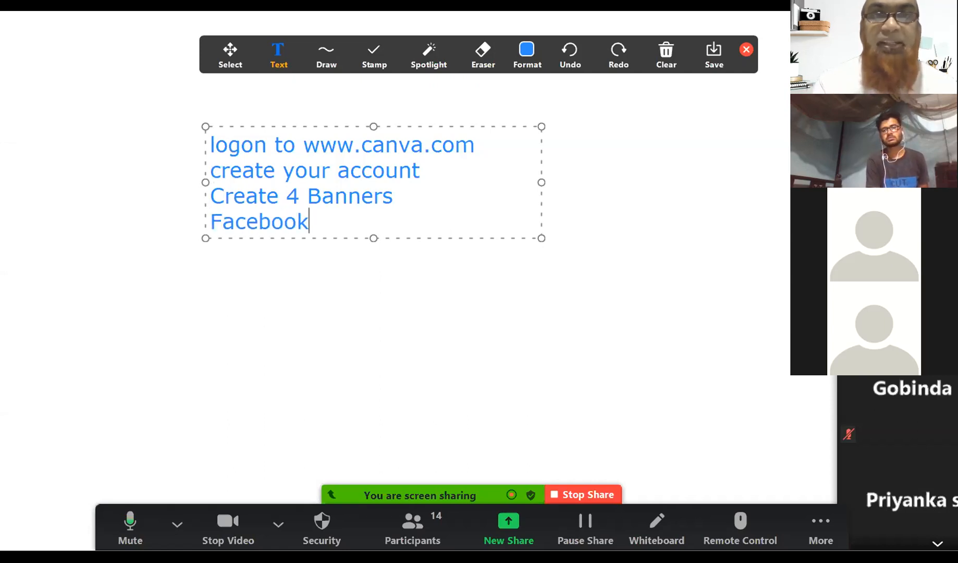
key("Return")
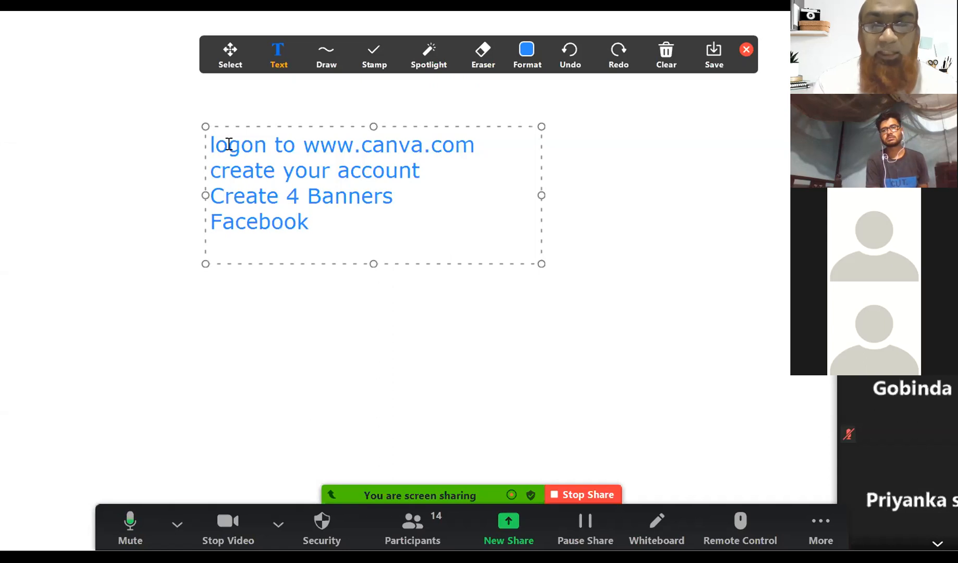
type("Vis")
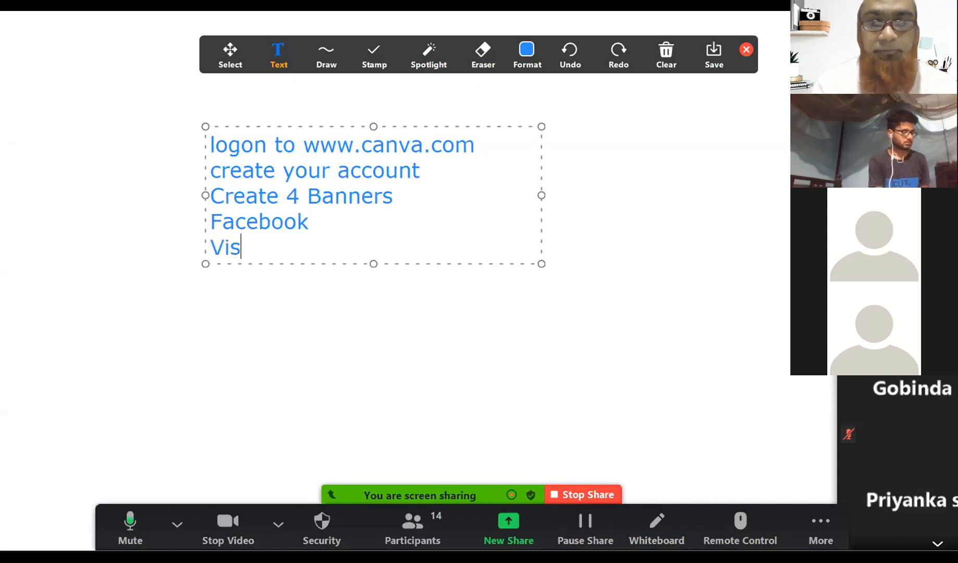
type("iting Card")
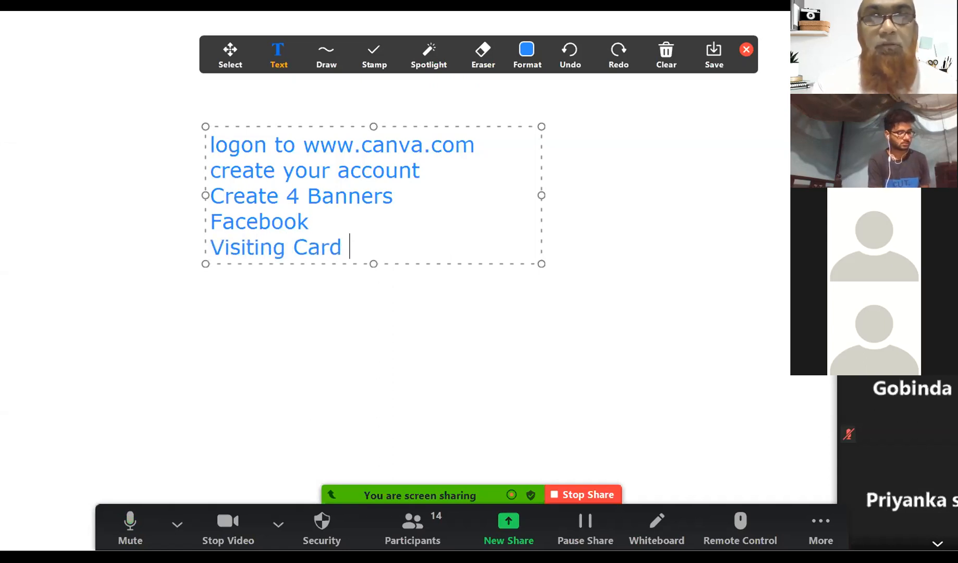
key("Return")
type("P")
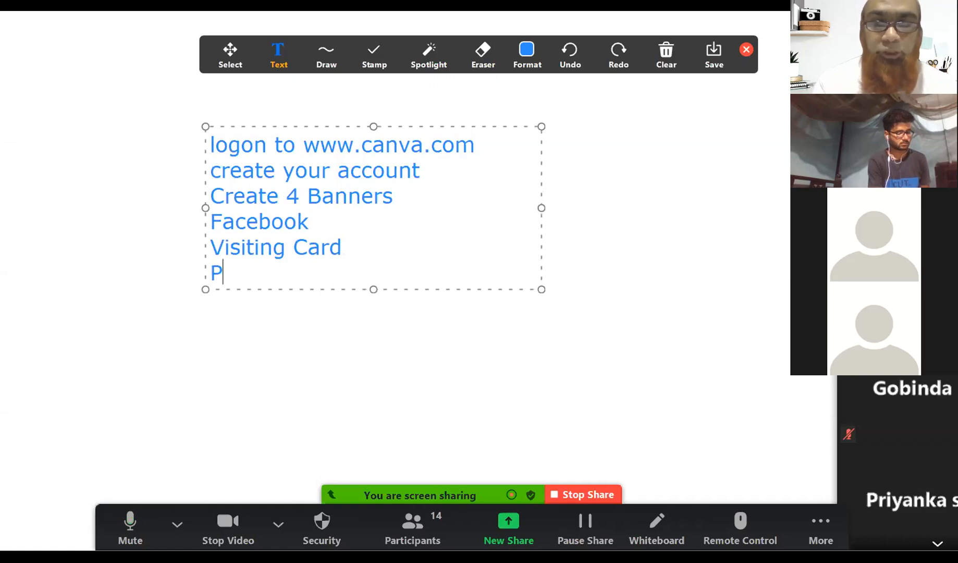
key("BackSpace")
type("Fl")
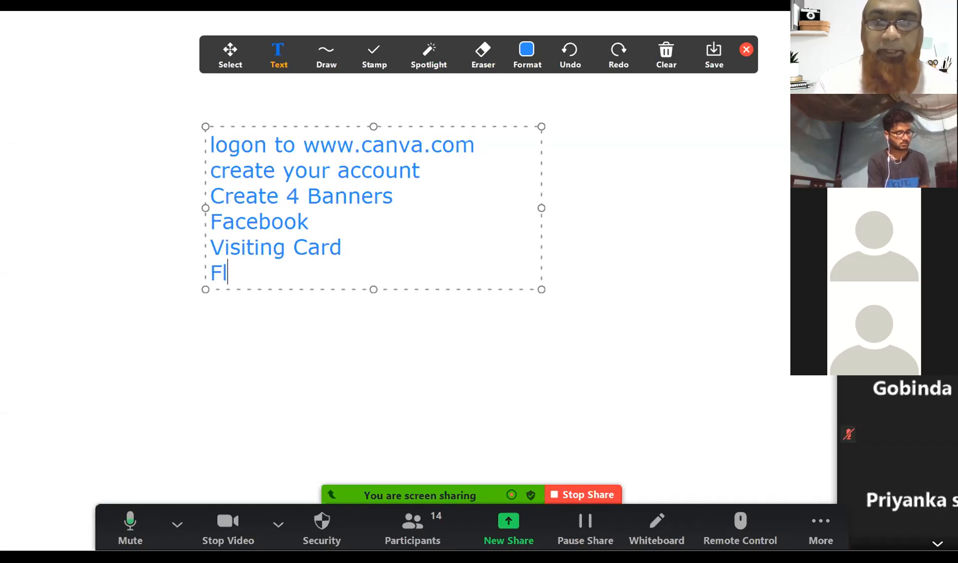
type("yer")
key("Return")
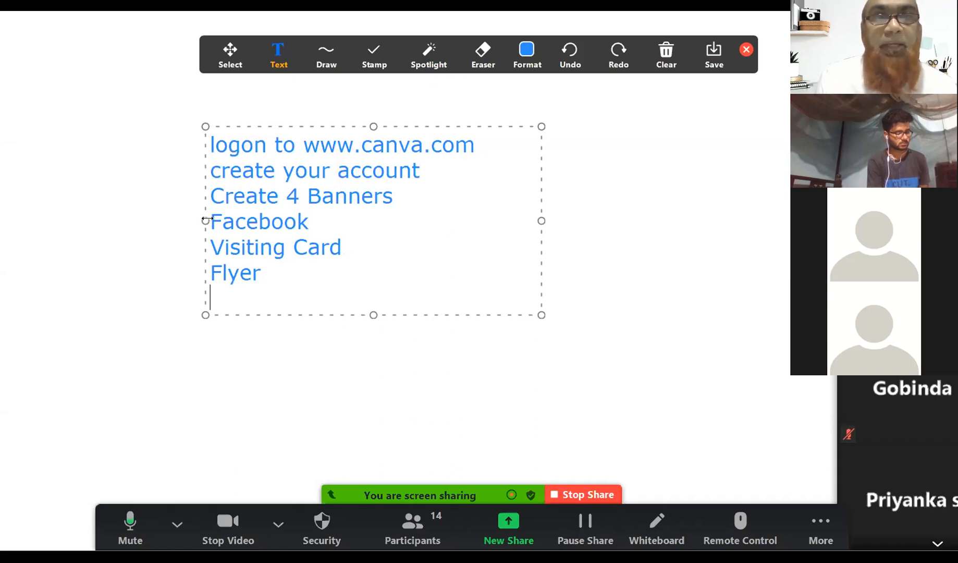
Make the Facebook, Visiting Card and Flyer lines bold.
left_click_drag(209, 221, 319, 261)
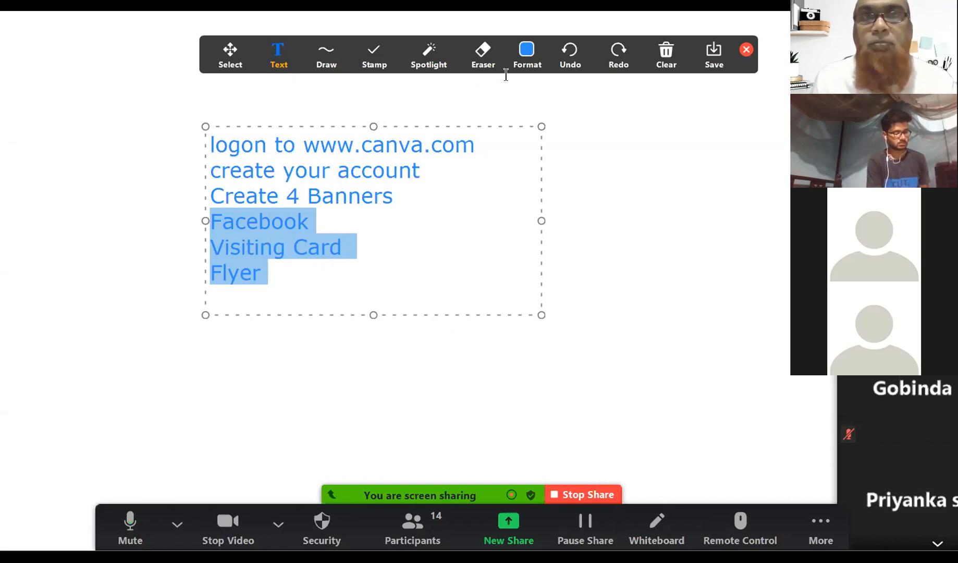
left_click(525, 58)
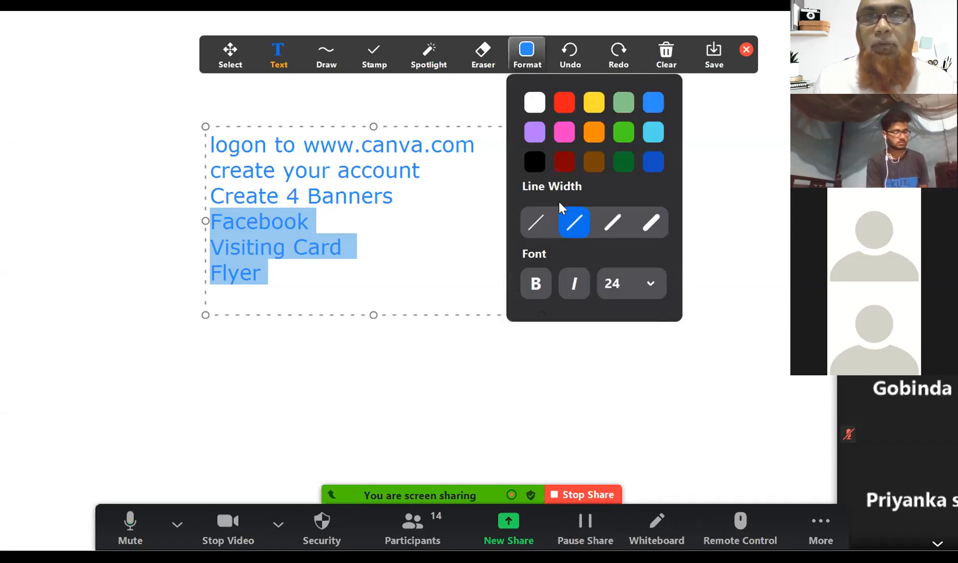
left_click(537, 283)
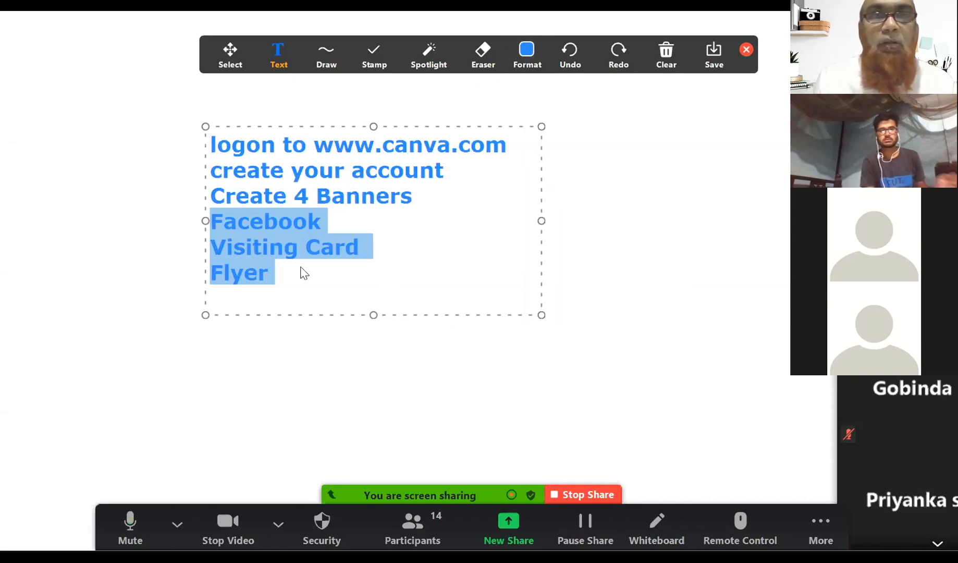
left_click(284, 272)
Put a dash before Facebook, Visiting Card and Flyer as list items.
left_click(211, 221)
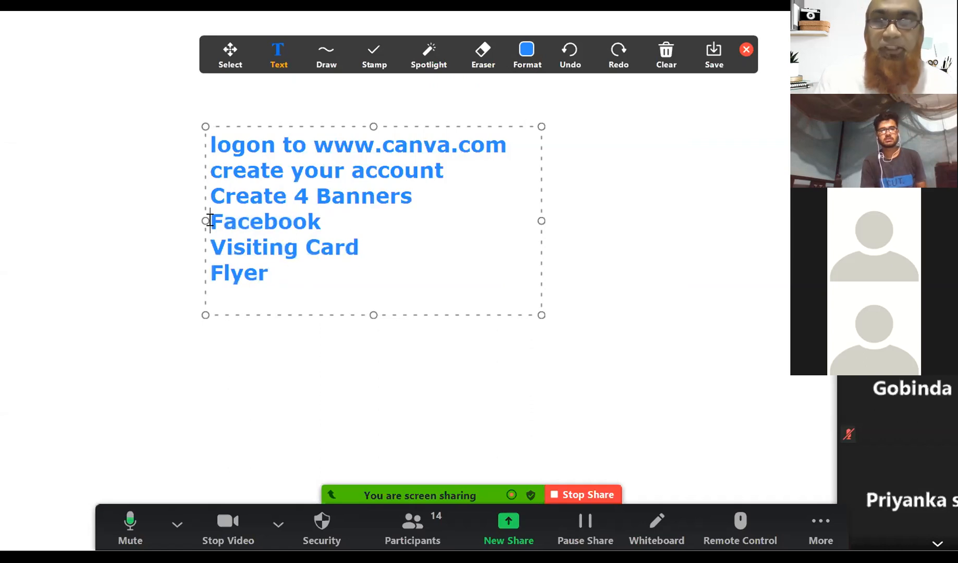
type("-")
key("Down")
key("Left")
type("-")
key("Down")
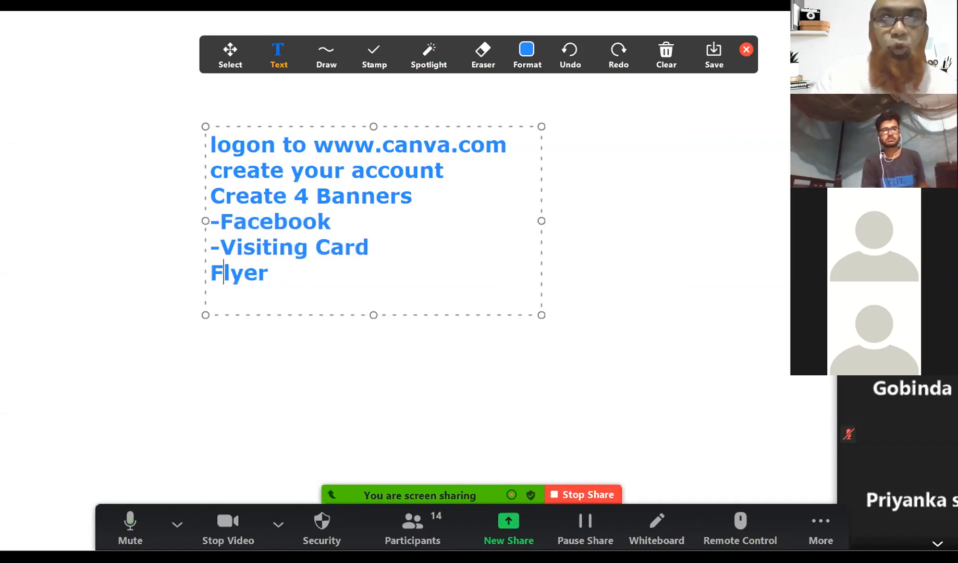
key("Left")
type("-")
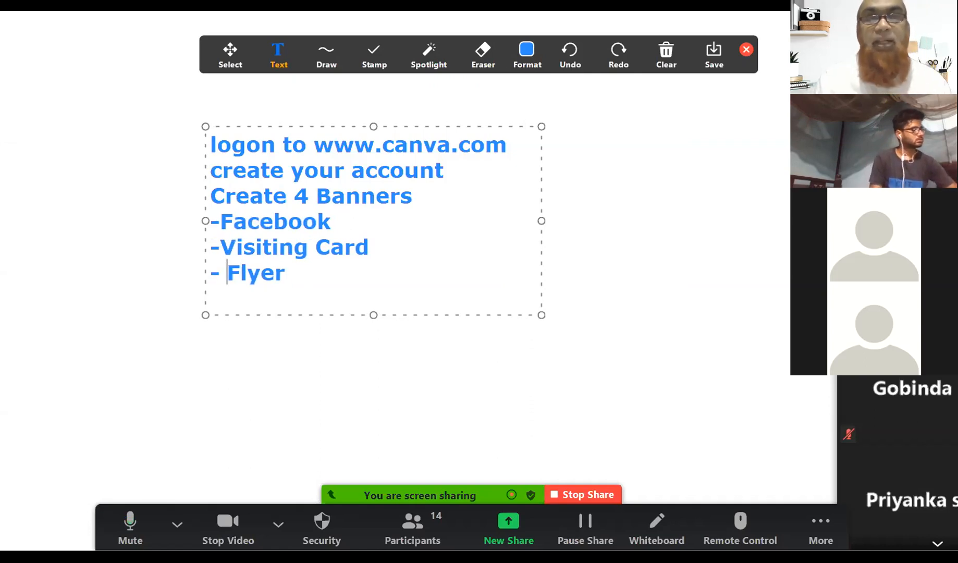
left_click(288, 275)
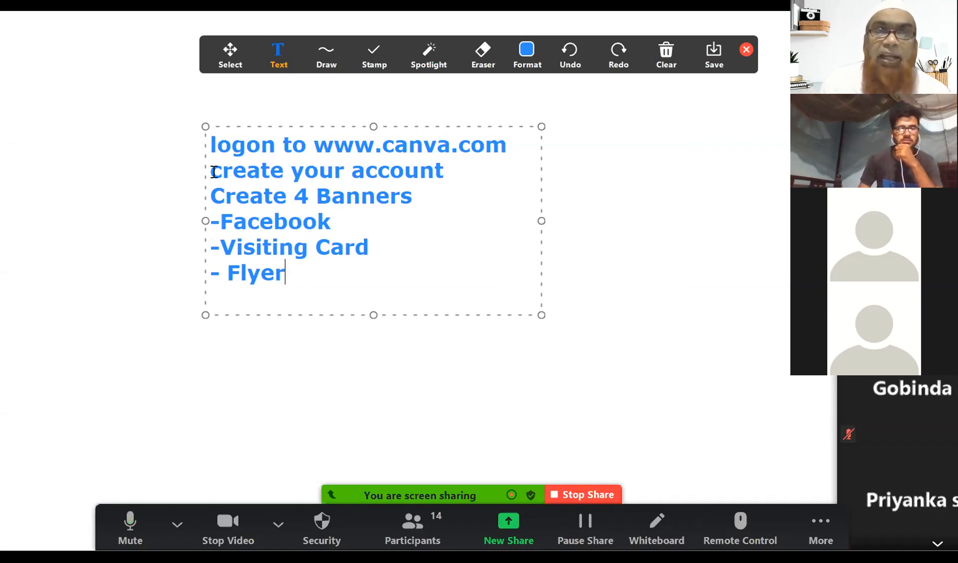
left_click(211, 144)
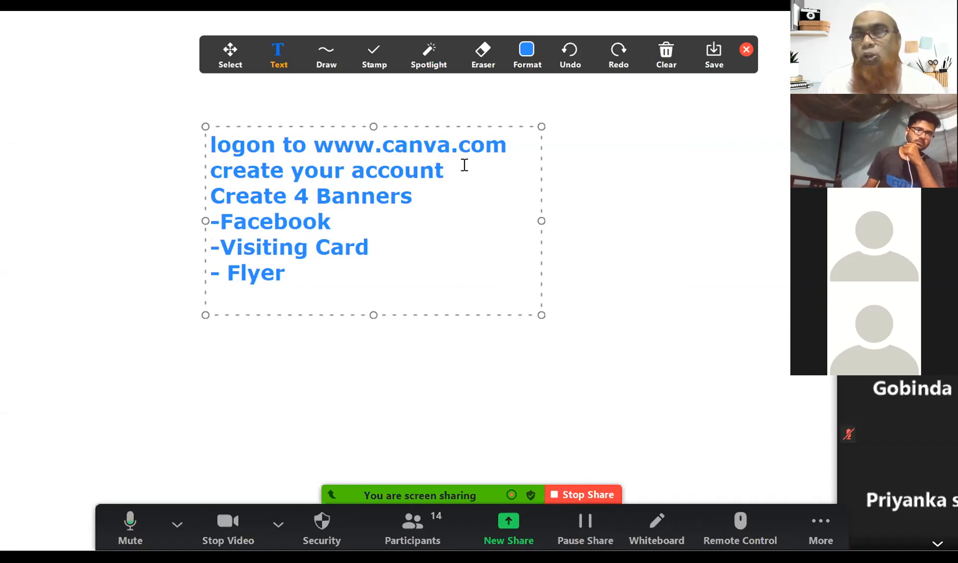